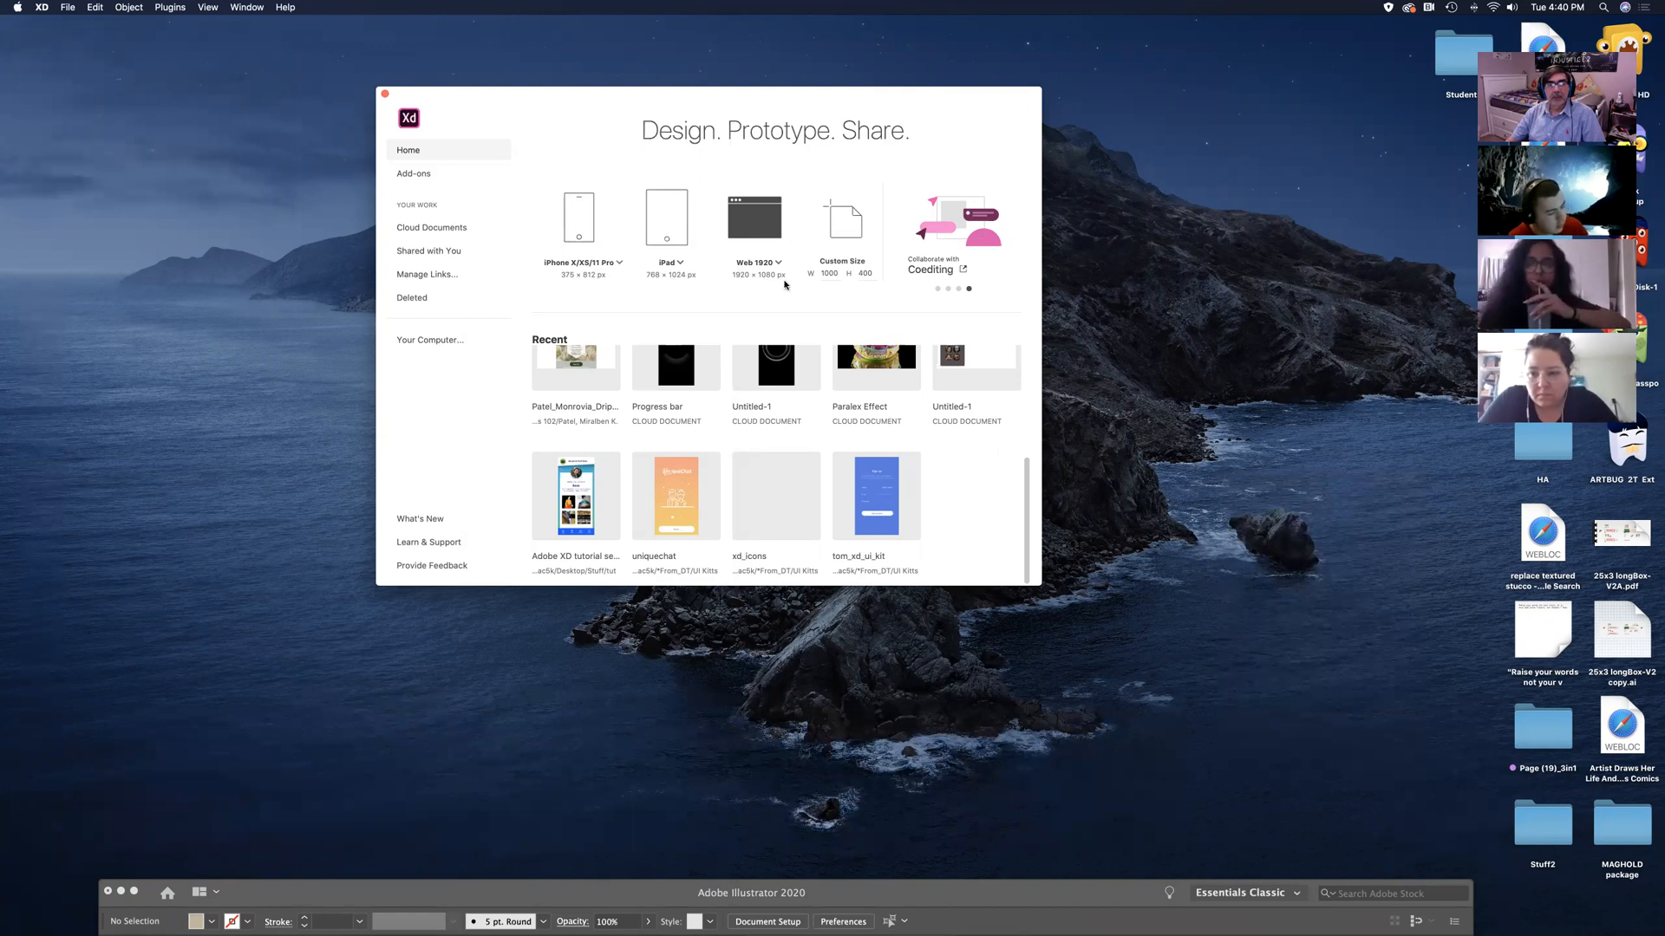
# Create a Web 1920 document and draw a rectangle about 417 by 100 px near the artboard's upper left, with a corner radius of 1
pyautogui.click(769, 235)
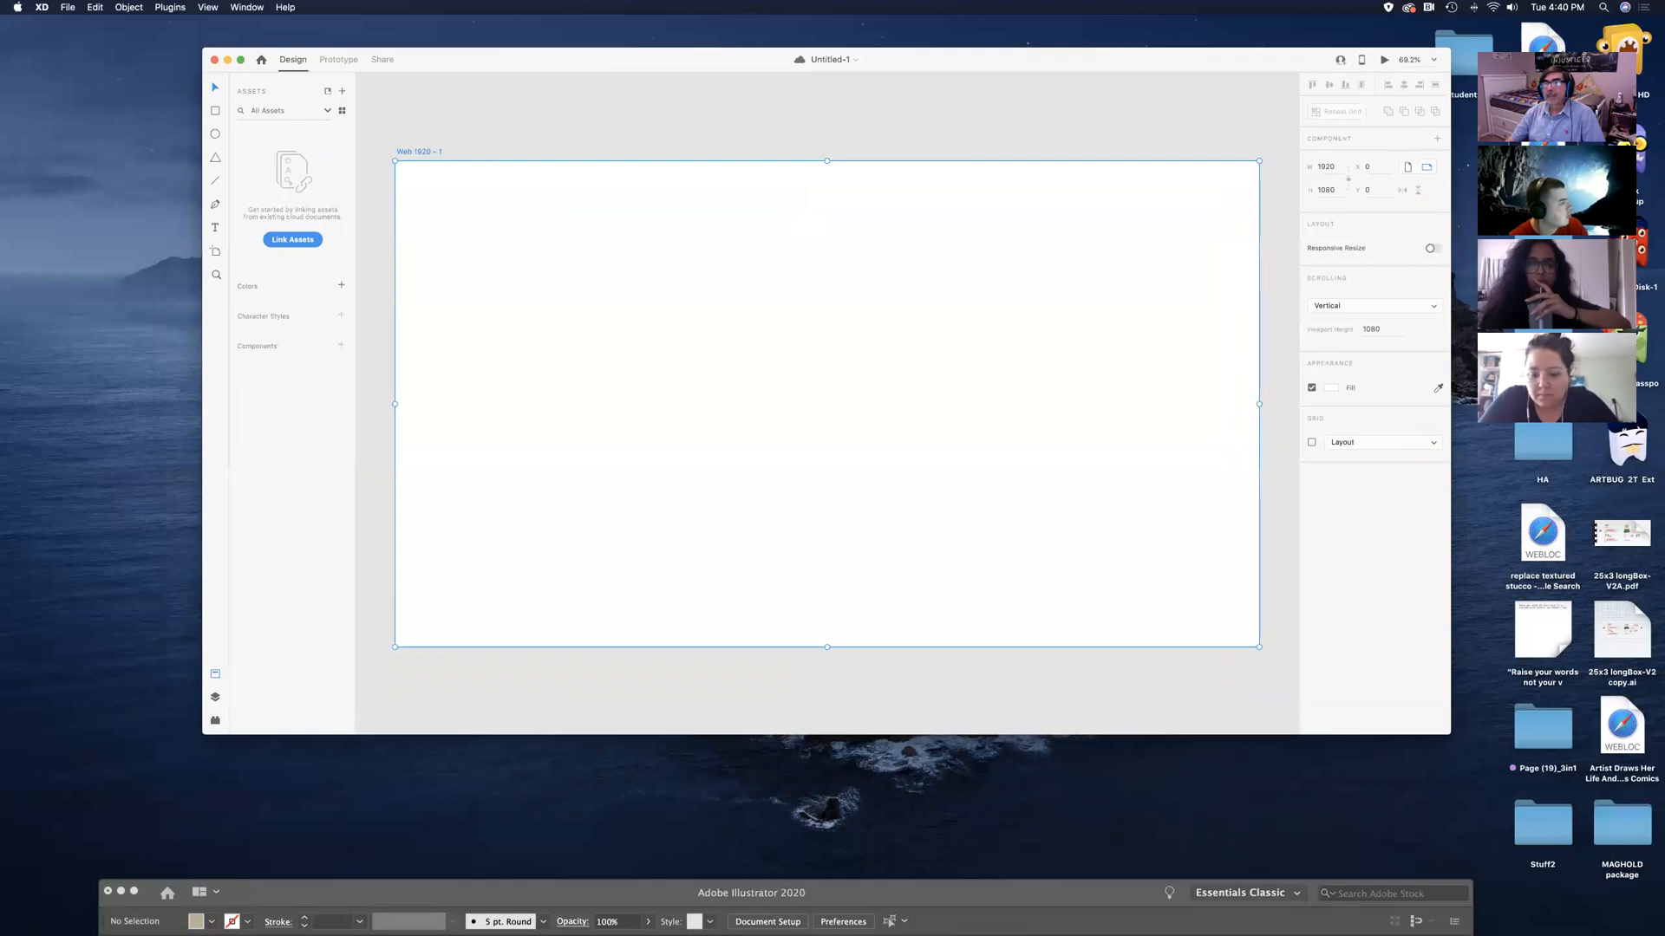
pyautogui.moveTo(1085, 67); pyautogui.dragTo(972, 93)
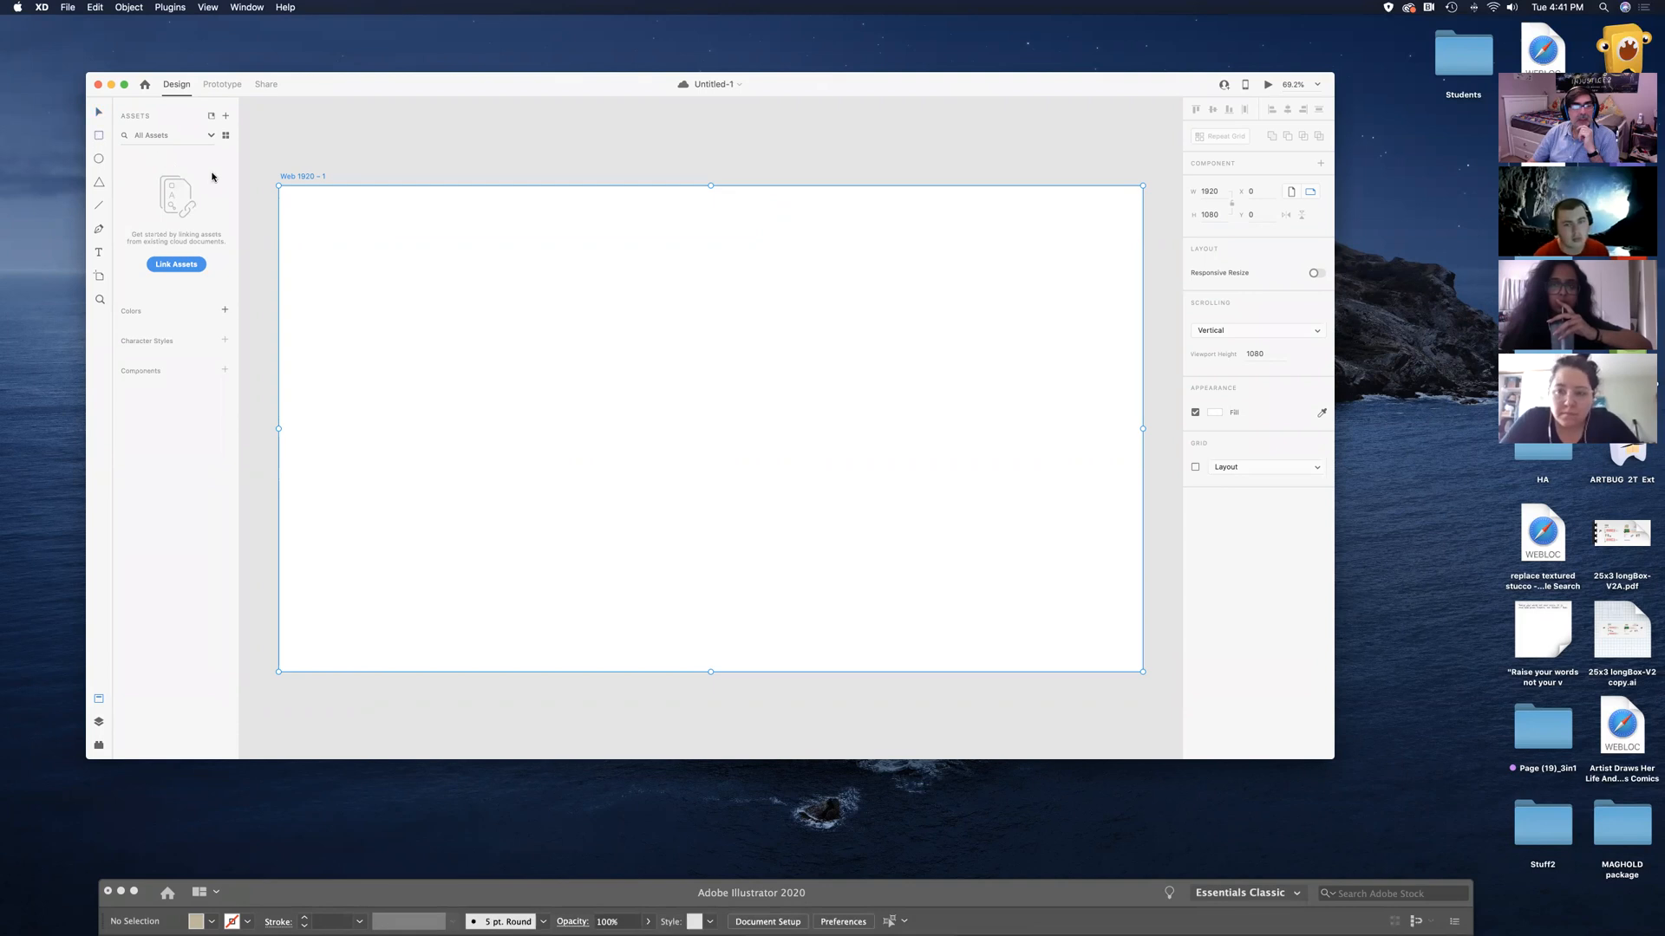
pyautogui.click(101, 137)
pyautogui.moveTo(399, 258); pyautogui.dragTo(587, 305)
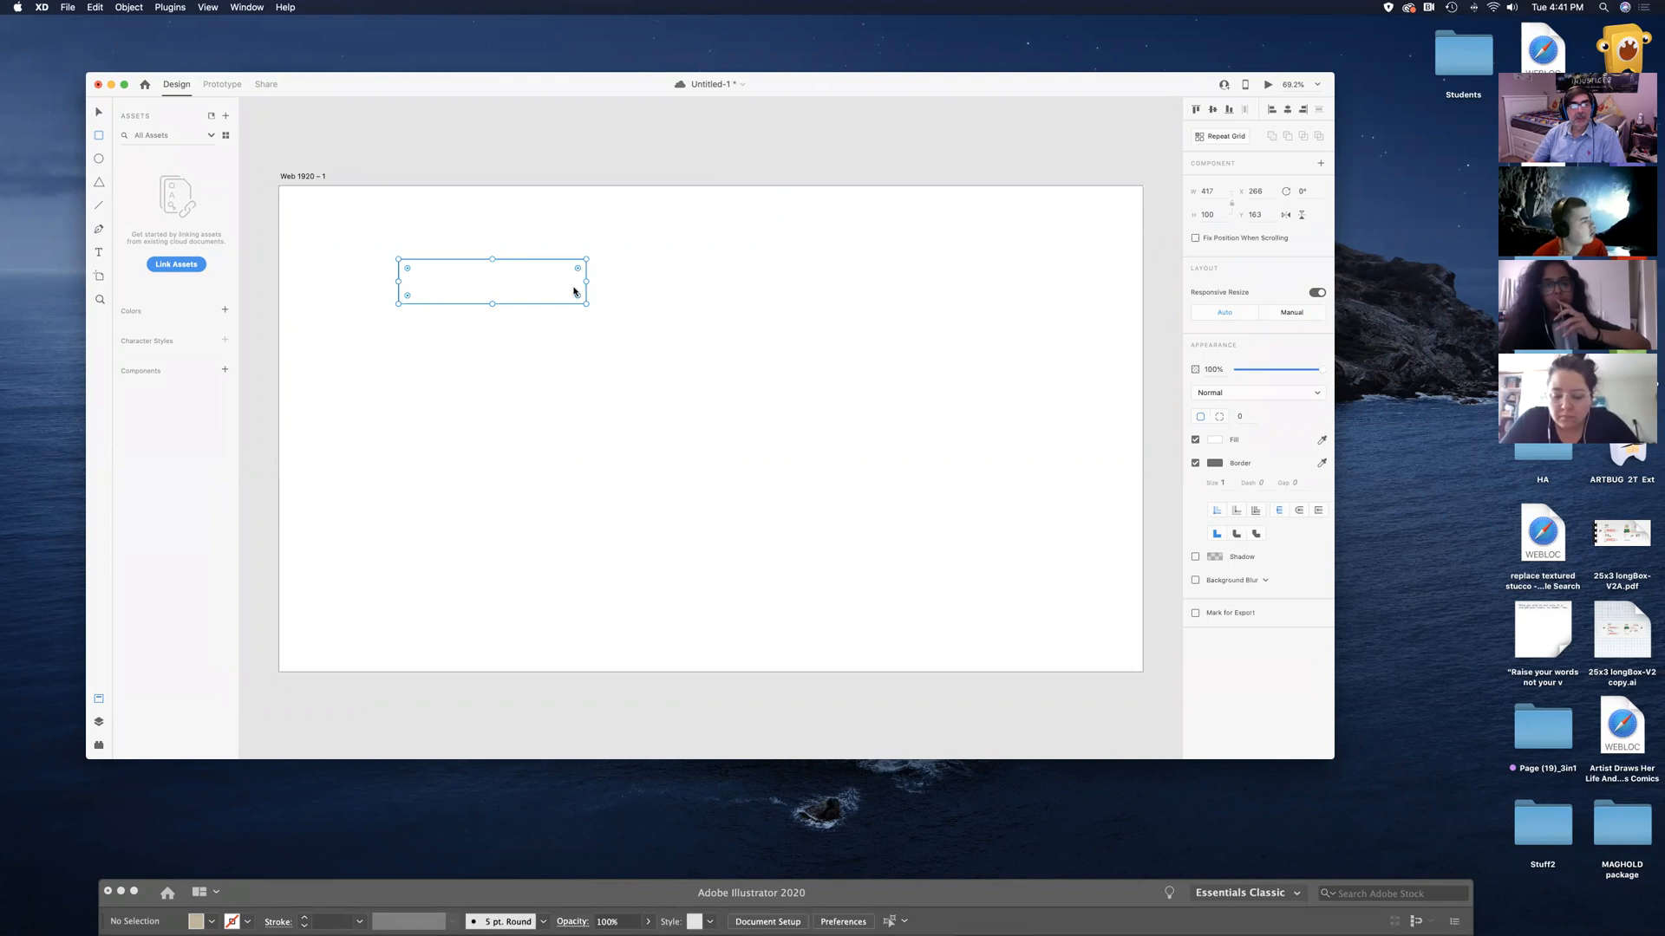
pyautogui.moveTo(577, 270)
pyautogui.mouseDown()
pyautogui.moveTo(554, 279)
pyautogui.moveTo(602, 263)
pyautogui.mouseUp()
pyautogui.moveTo(1130, 89); pyautogui.dragTo(1148, 50)
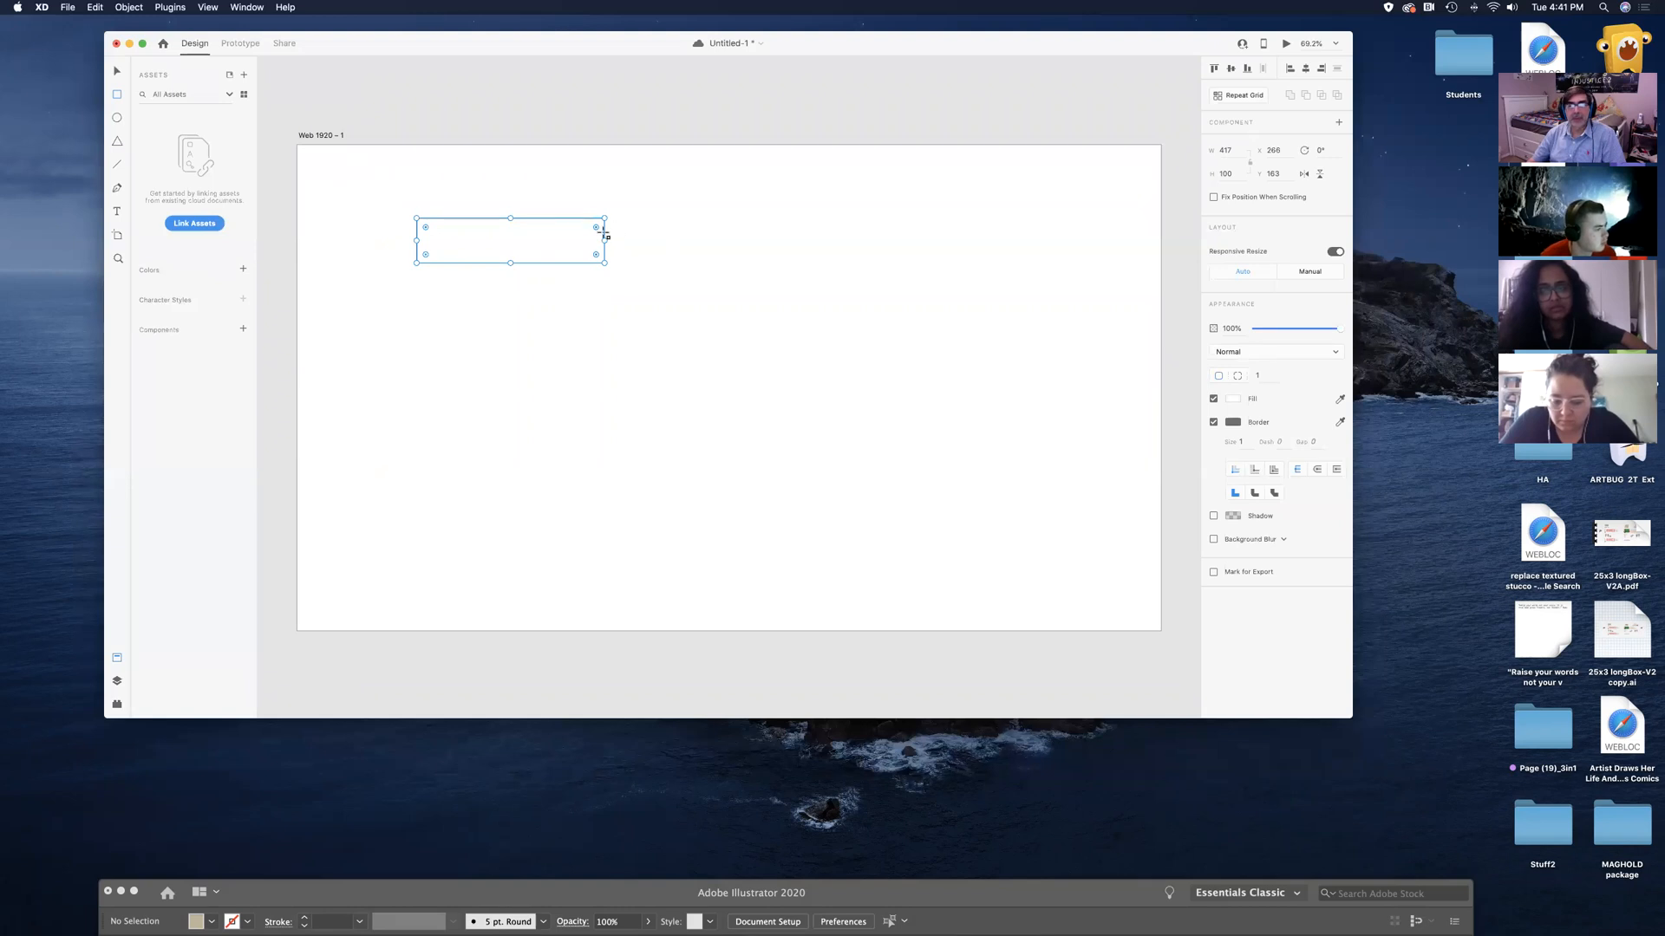
# Give the rectangle a separate radius for each corner and set the top-left corner radius to 70
pyautogui.click(1237, 377)
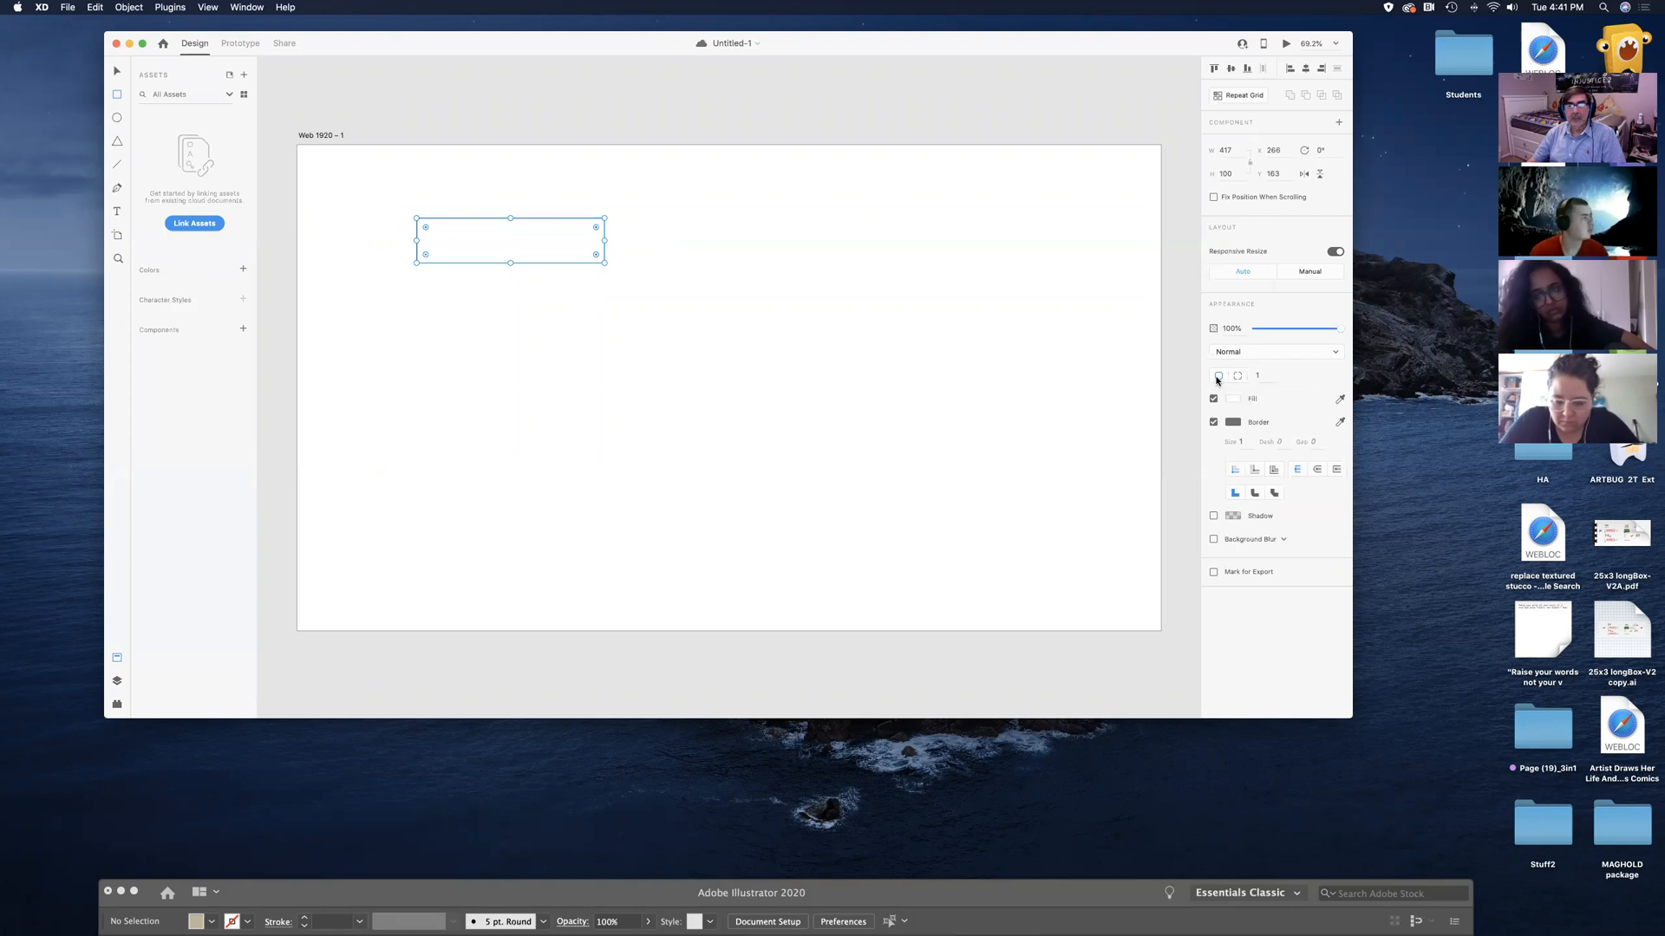
pyautogui.click(1236, 376)
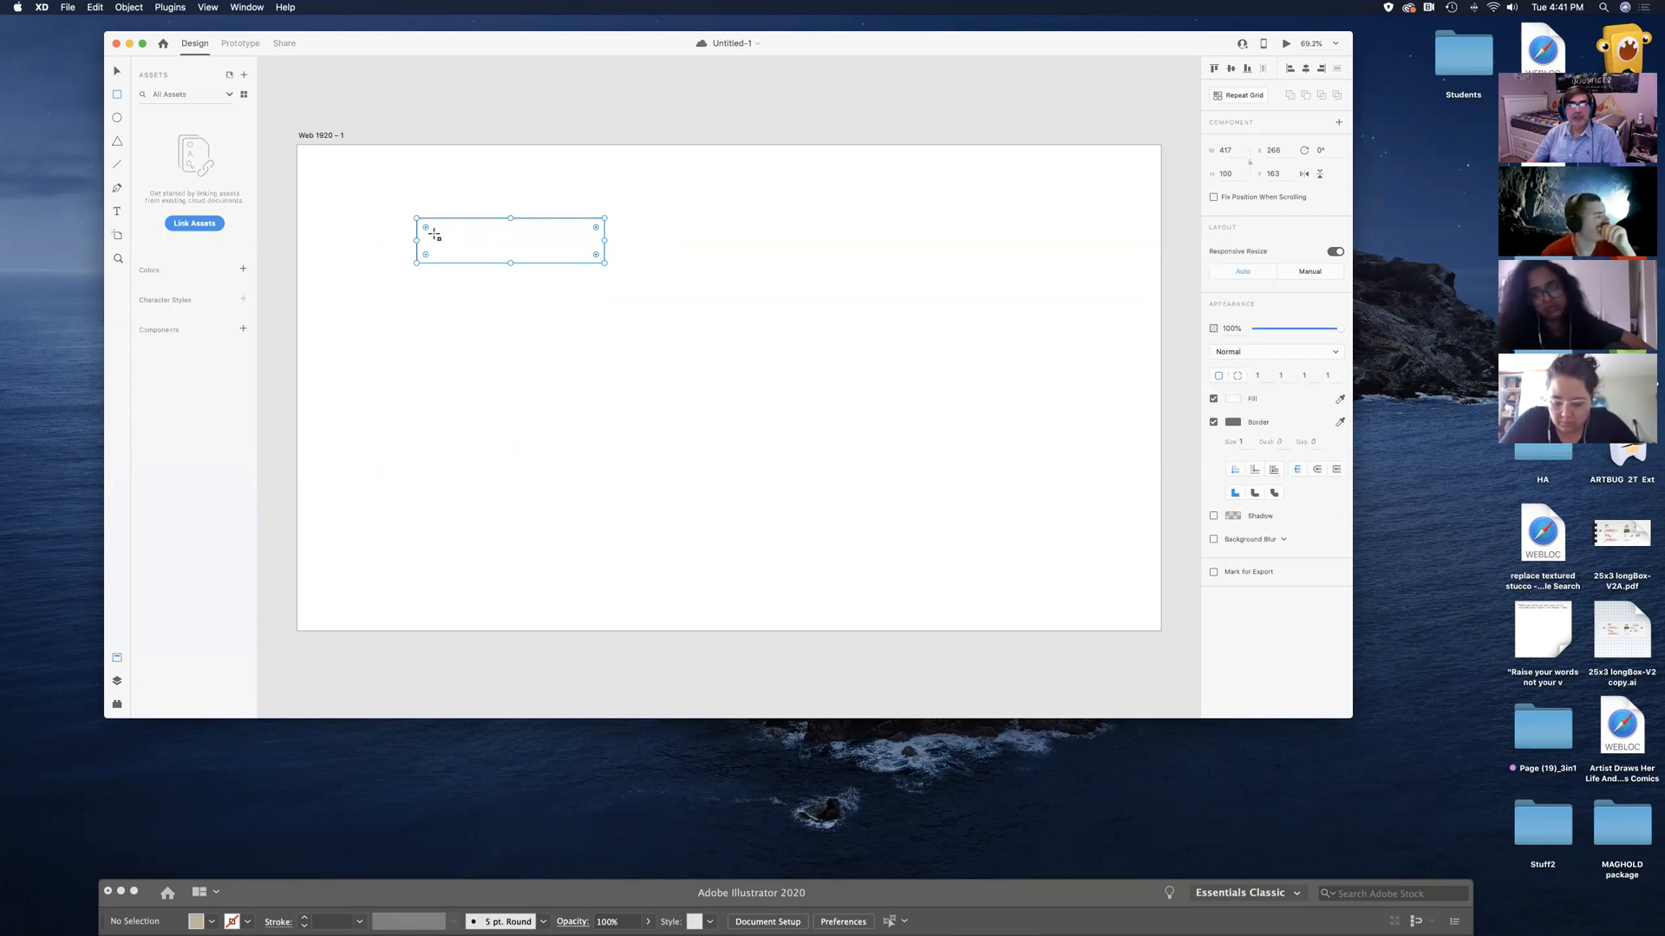
pyautogui.click(1270, 376)
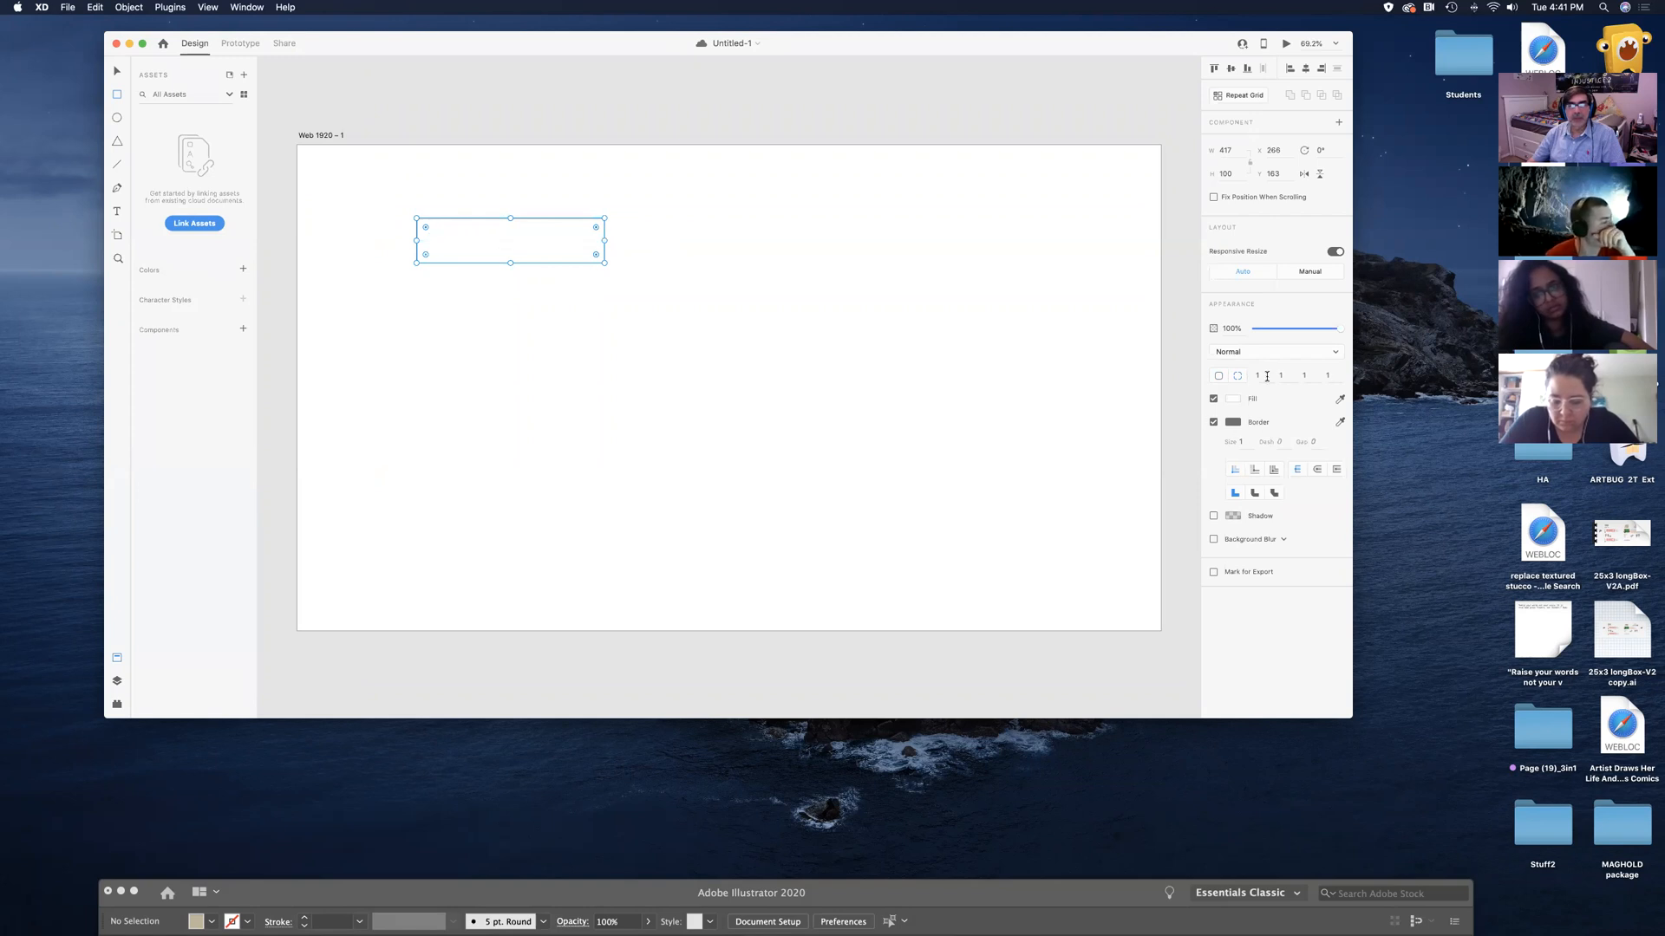
pyautogui.write('2')
pyautogui.press('Up')
pyautogui.press('Up')
pyautogui.press('Up')
pyautogui.press('Up')
pyautogui.press('Up')
pyautogui.press('Up')
pyautogui.press('Up')
pyautogui.press('Up')
pyautogui.press('Up')
pyautogui.press('Up')
pyautogui.press('Up')
pyautogui.press('Up')
pyautogui.press('Up')
pyautogui.press('Up')
pyautogui.press('Up')
pyautogui.press('Up')
pyautogui.press('Up')
pyautogui.press('Up')
pyautogui.press('Up')
pyautogui.press('Up')
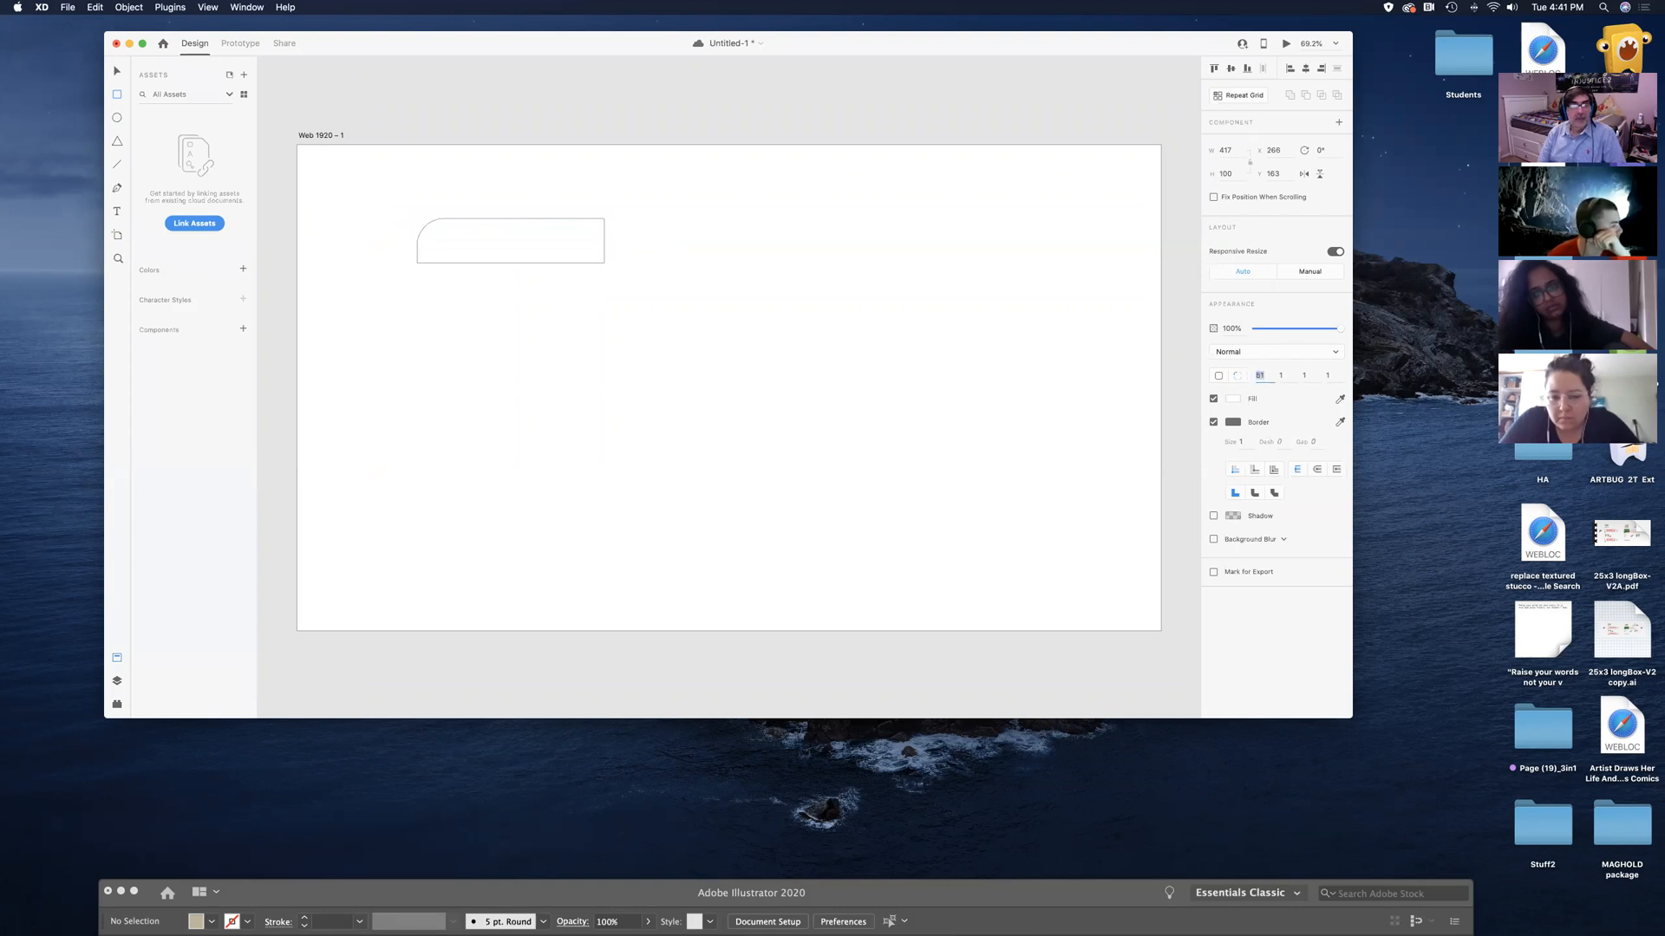
pyautogui.press('Up')
pyautogui.press('Up')
pyautogui.press('Up')
pyautogui.press('Up')
pyautogui.press('Up')
pyautogui.press('Up')
pyautogui.press('Up')
pyautogui.press('Up')
pyautogui.press('Up')
pyautogui.press('Up')
pyautogui.press('Up')
pyautogui.press('Up')
pyautogui.press('Up')
pyautogui.press('Up')
pyautogui.press('Up')
pyautogui.press('Up')
pyautogui.press('Up')
pyautogui.press('Up')
pyautogui.press('Up')
pyautogui.press('Up')
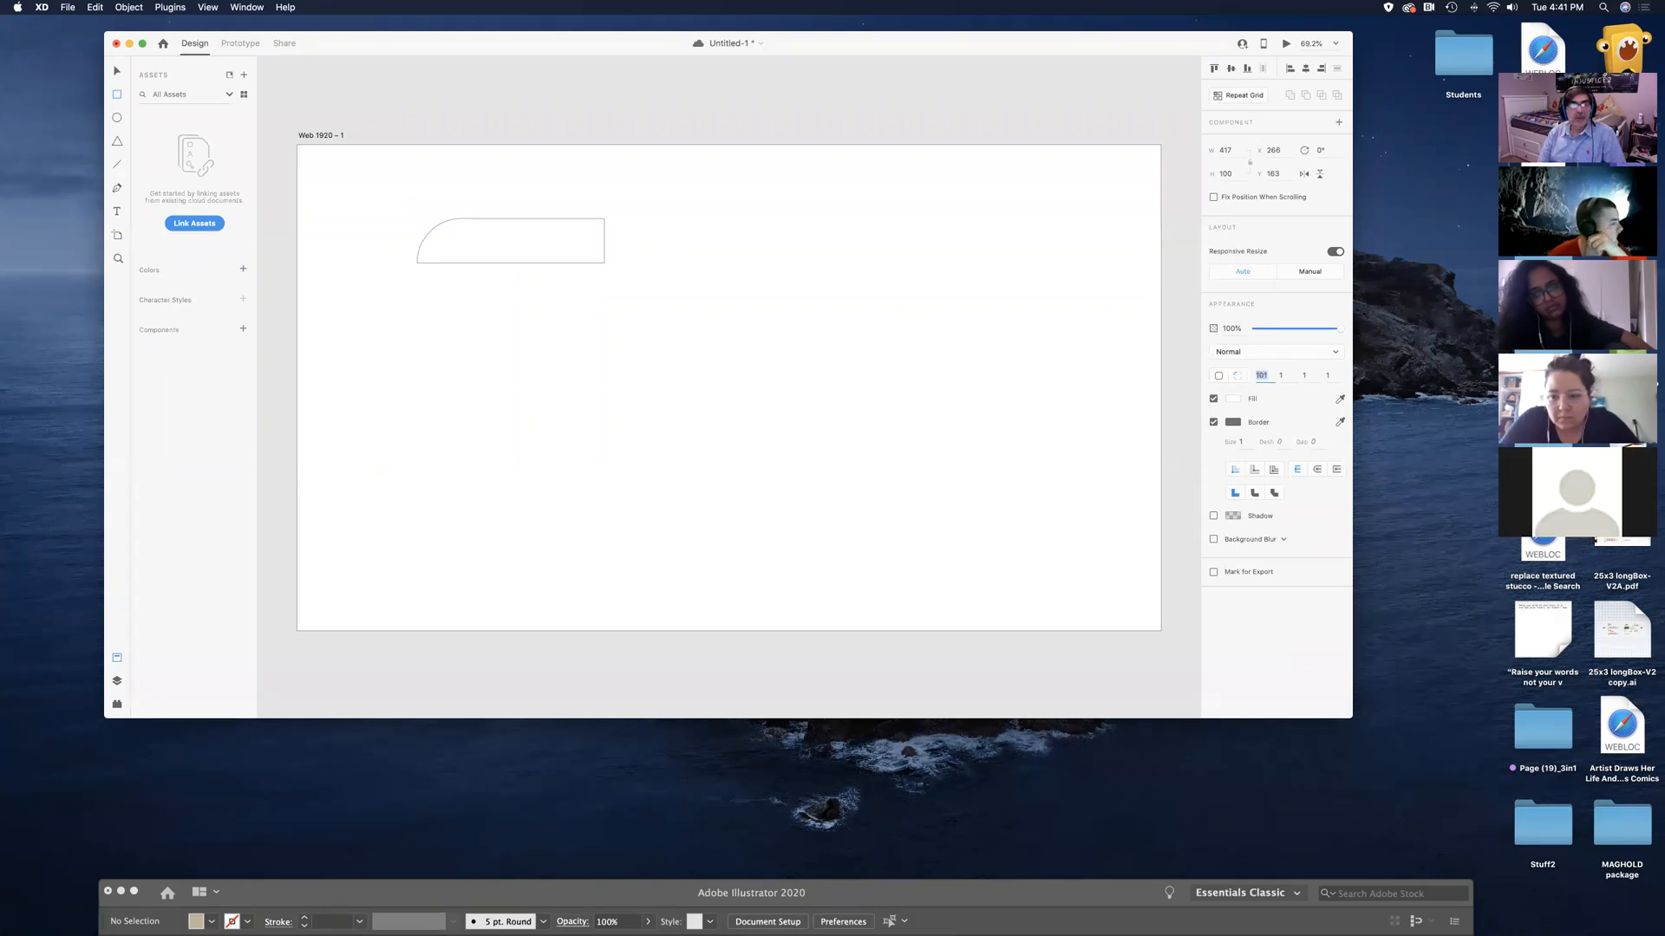
pyautogui.press('Up')
pyautogui.press('Up')
pyautogui.press('Up')
pyautogui.press('Up')
pyautogui.press('Up')
pyautogui.press('Up')
pyautogui.press('Up')
pyautogui.press('Up')
pyautogui.press('Up')
pyautogui.press('Up')
pyautogui.press('Up')
pyautogui.press('Up')
pyautogui.press('Up')
pyautogui.press('Up')
pyautogui.press('Up')
pyautogui.press('Up')
pyautogui.press('Up')
pyautogui.press('Up')
pyautogui.press('Up')
pyautogui.press('Up')
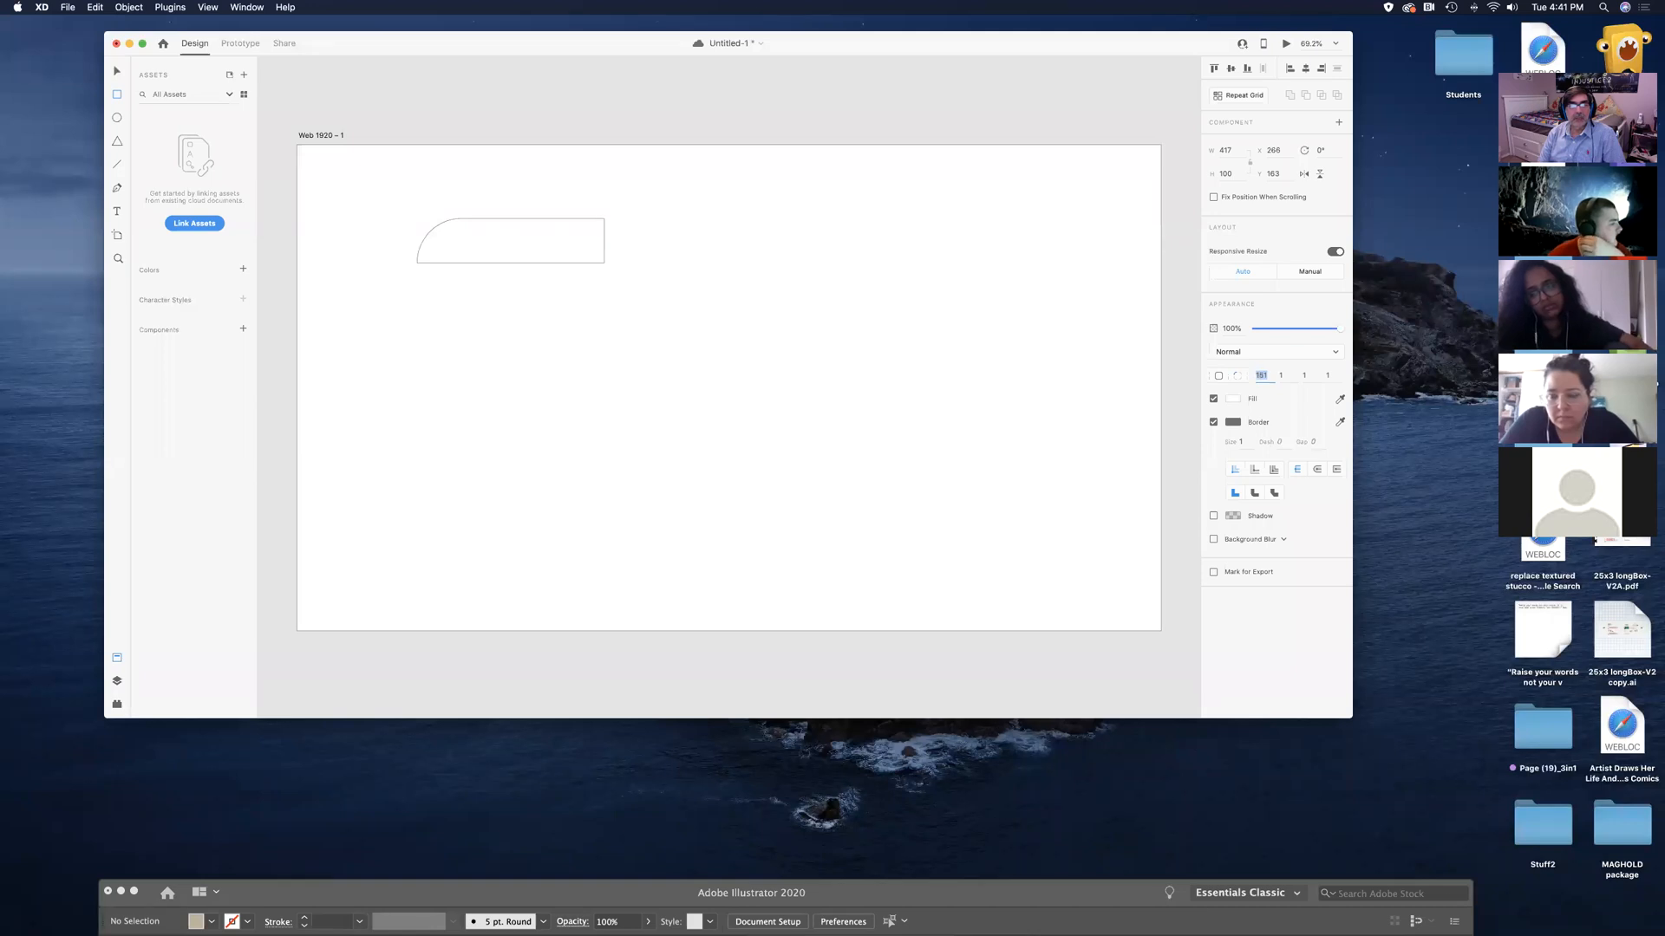
pyautogui.press('Up')
pyautogui.press('Up')
pyautogui.press('Up')
pyautogui.press('Up')
pyautogui.press('Up')
pyautogui.press('Up')
pyautogui.press('Up')
pyautogui.press('Up')
pyautogui.press('Up')
pyautogui.press('Up')
pyautogui.press('Up')
pyautogui.press('Up')
pyautogui.press('Up')
pyautogui.press('Up')
pyautogui.press('Up')
pyautogui.press('Up')
pyautogui.press('Up')
pyautogui.press('Up')
pyautogui.press('Up')
pyautogui.press('Up')
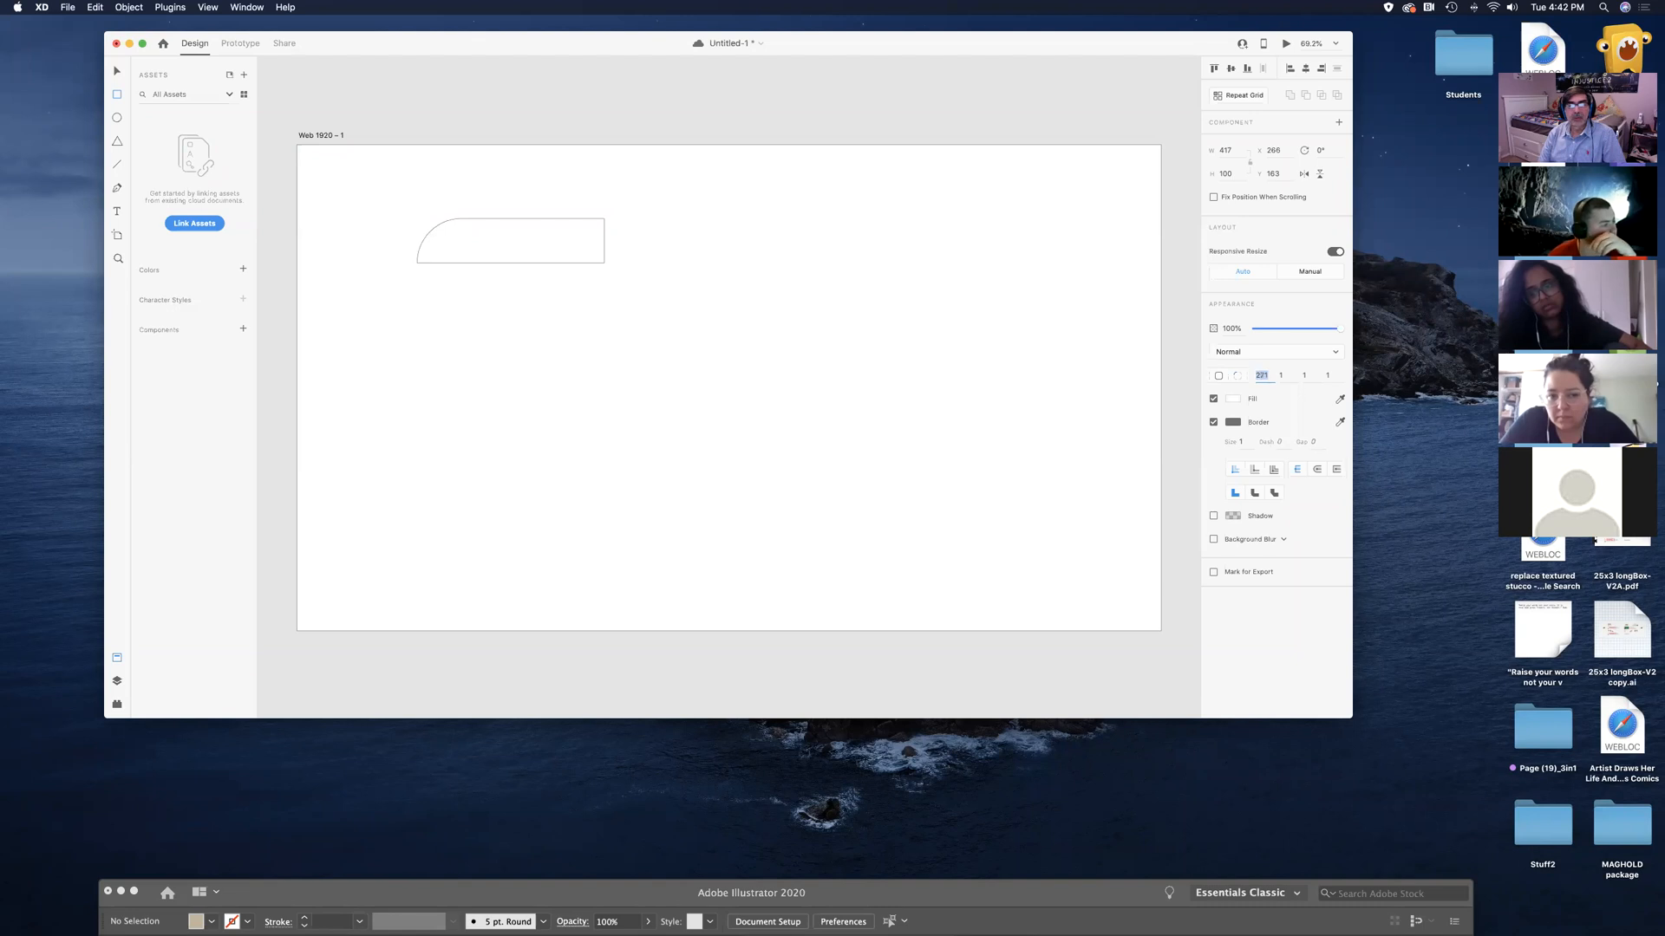
pyautogui.hotkey('shift', 'Down')
pyautogui.hotkey('shift', 'Down')
pyautogui.hotkey('shift', 'Down')
pyautogui.hotkey('shift', 'Down')
pyautogui.hotkey('shift', 'Down')
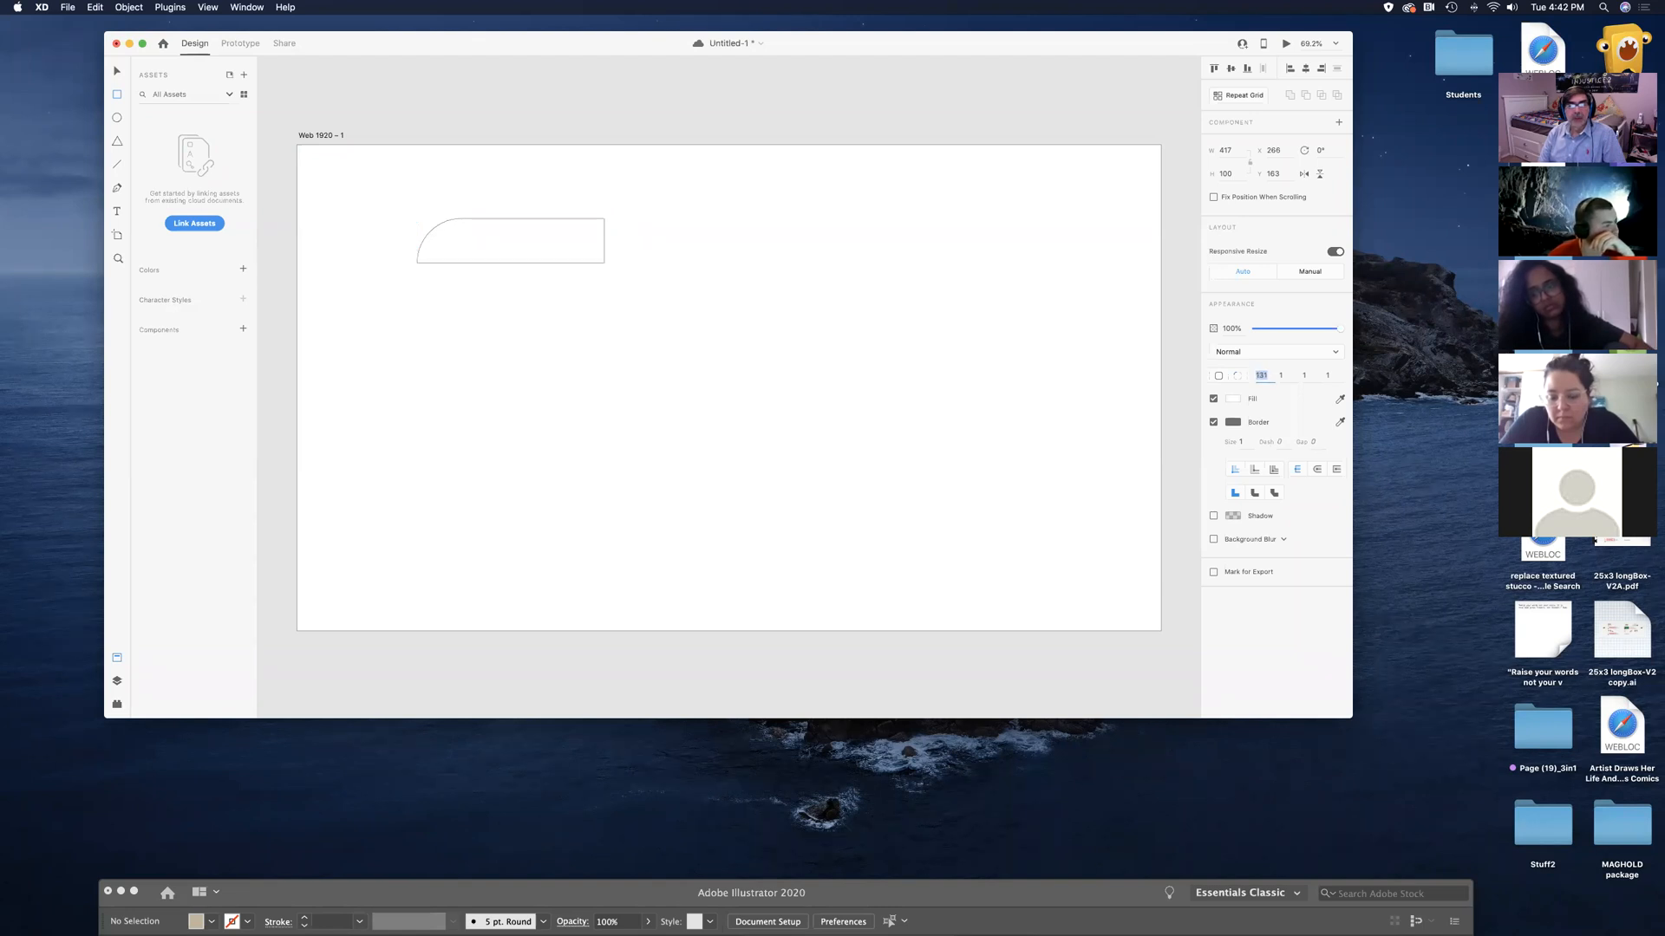
pyautogui.hotkey('shift', 'Down')
pyautogui.hotkey('shift', 'Down')
pyautogui.hotkey('shift', 'Down')
pyautogui.hotkey('shift', 'Down')
pyautogui.hotkey('shift', 'Down')
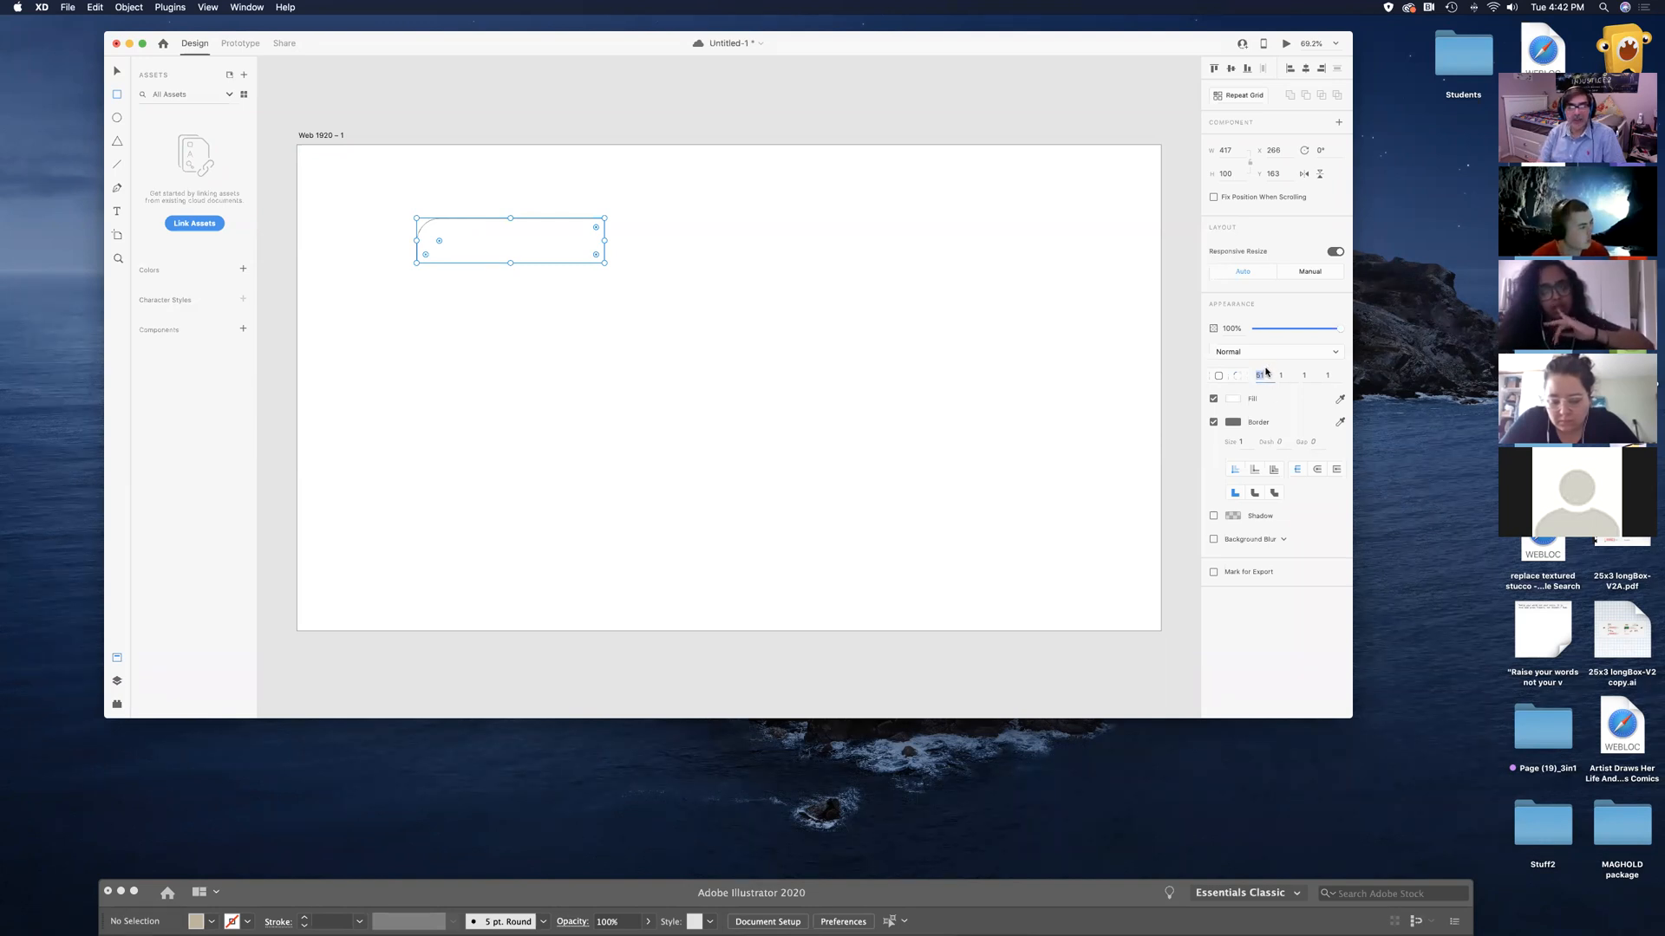
pyautogui.press('Down')
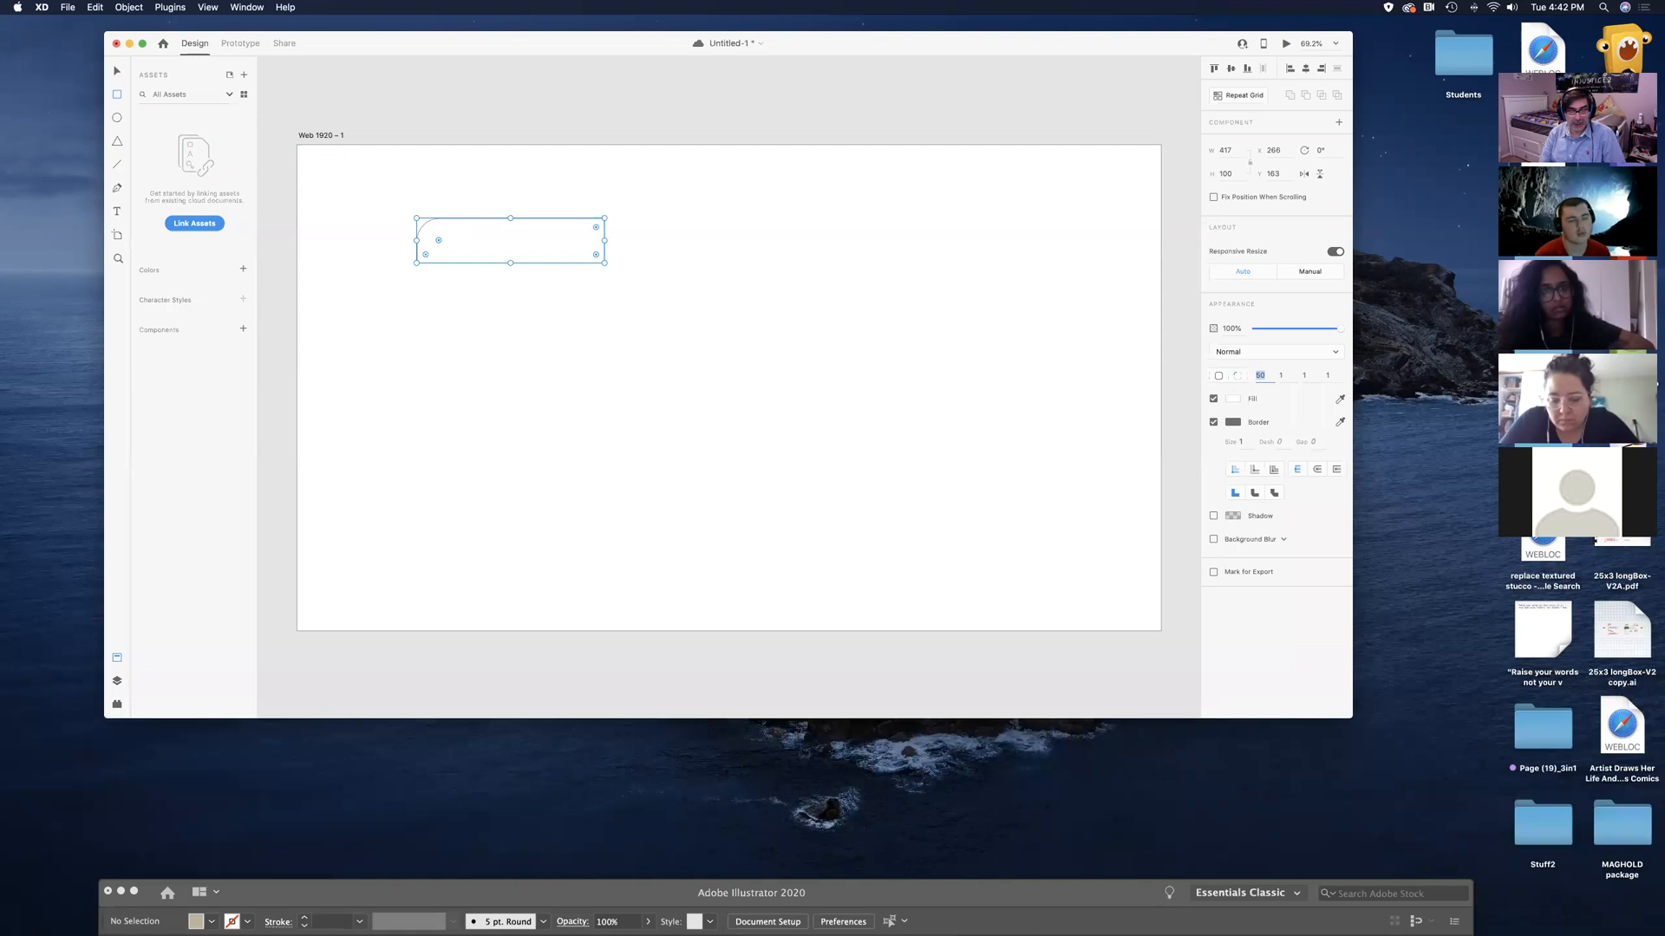
pyautogui.hotkey('shift', 'Up')
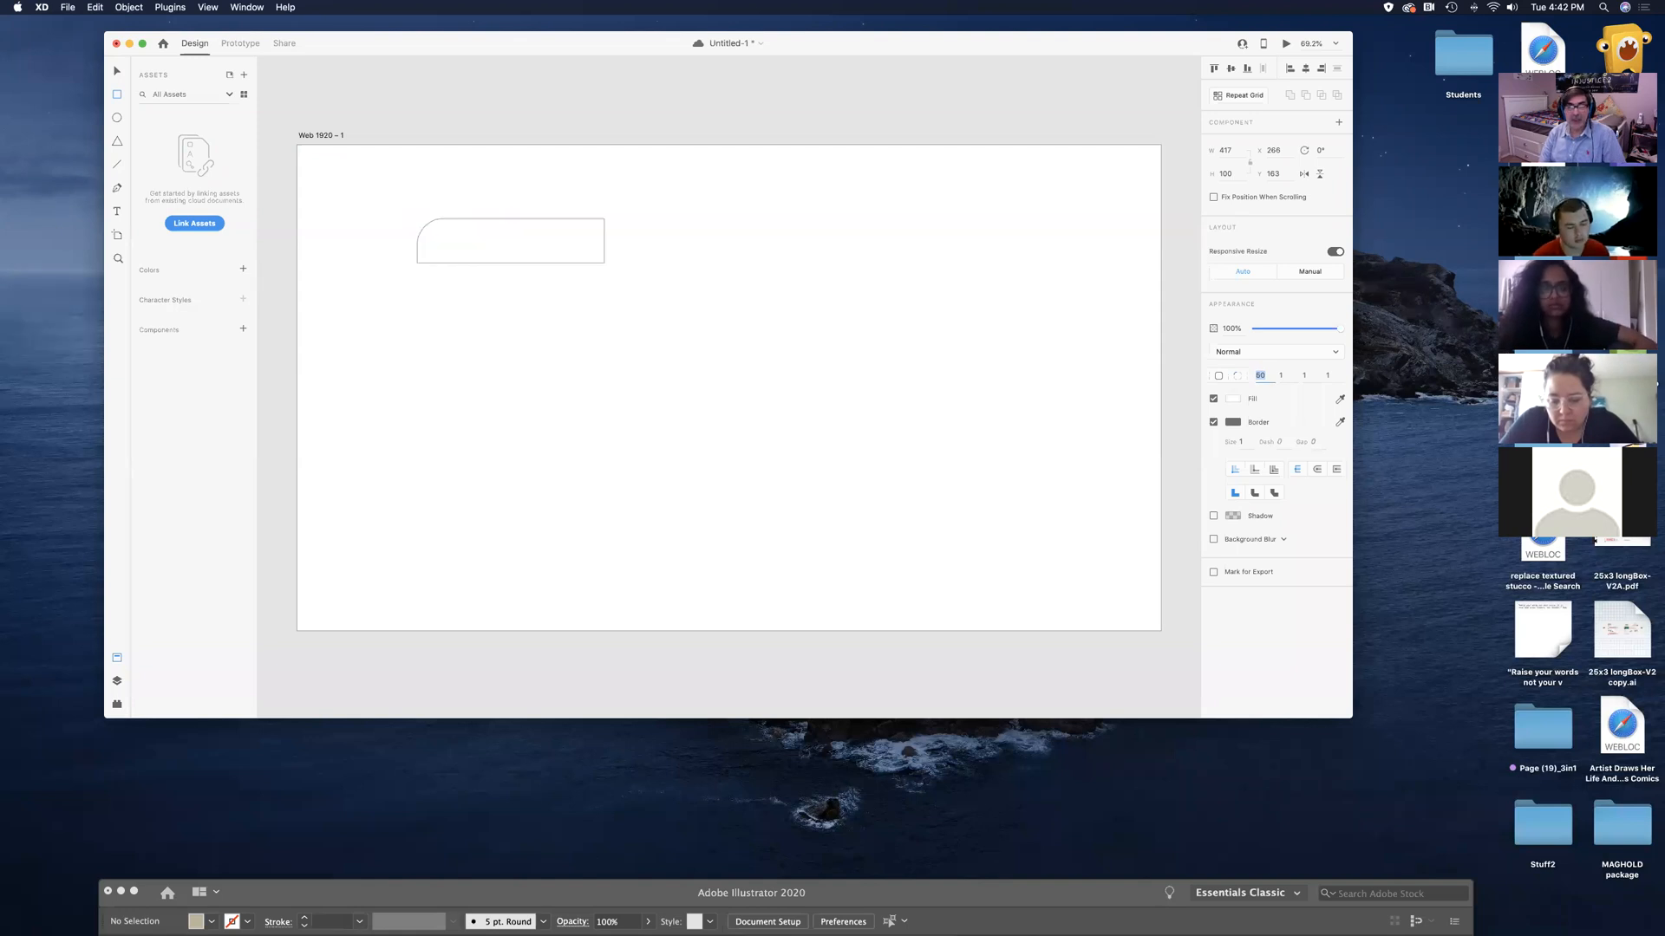
pyautogui.hotkey('shift', 'Up')
pyautogui.hotkey('shift', 'Up')
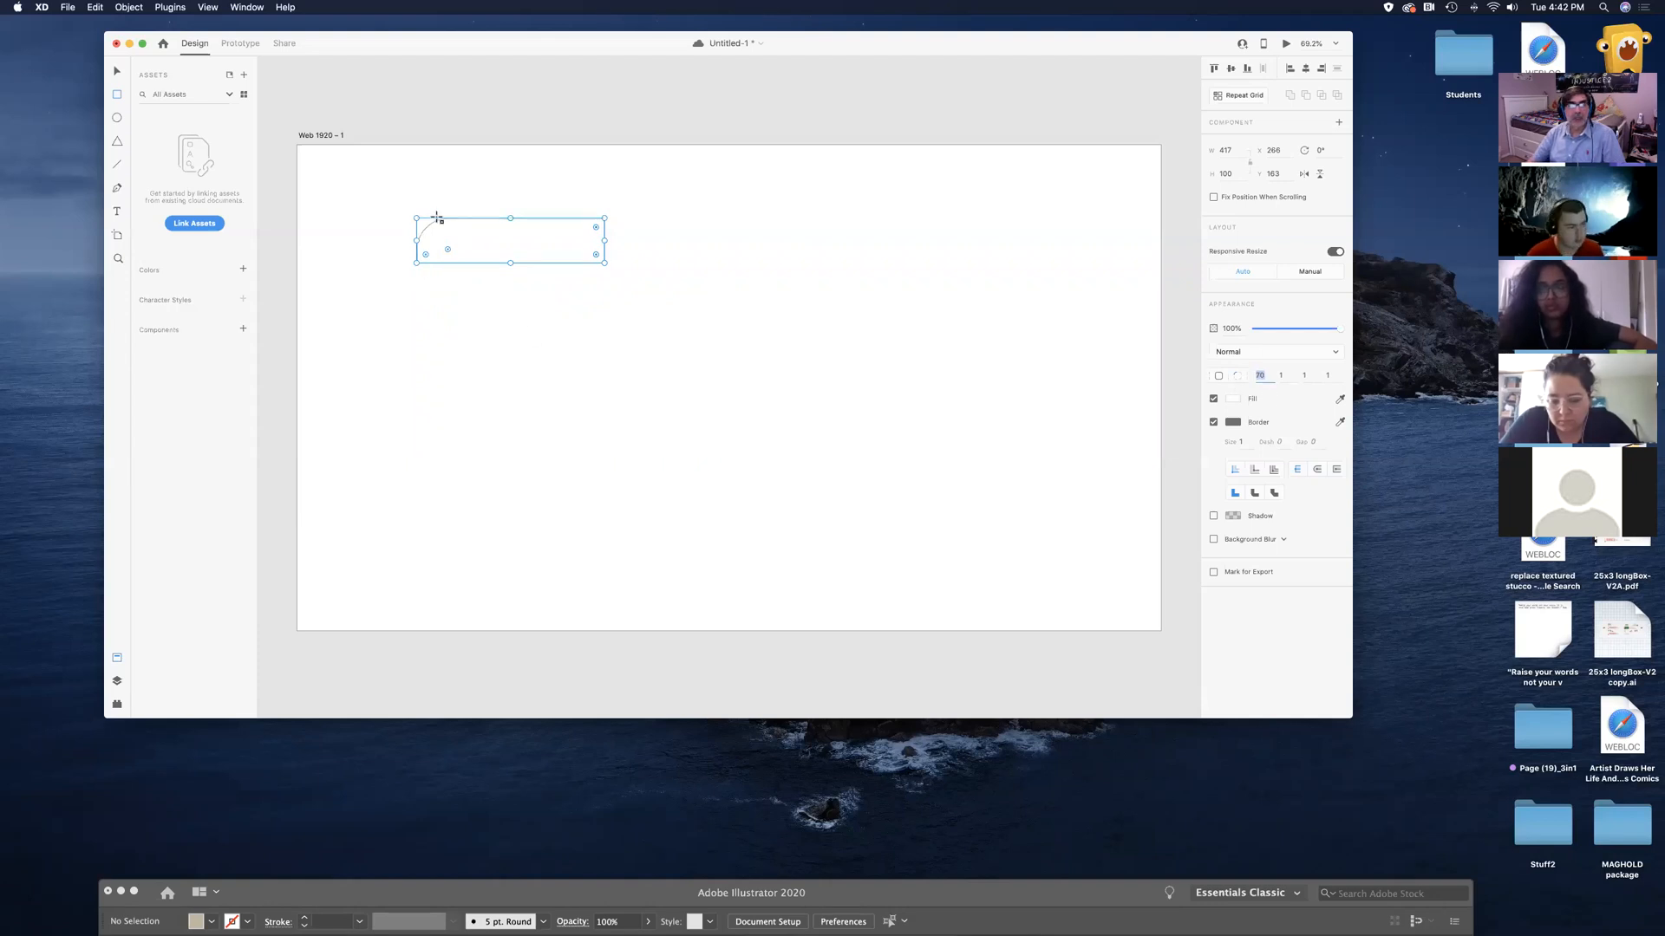
# Set the rectangle's bottom-right corner radius to 81
pyautogui.click(1306, 376)
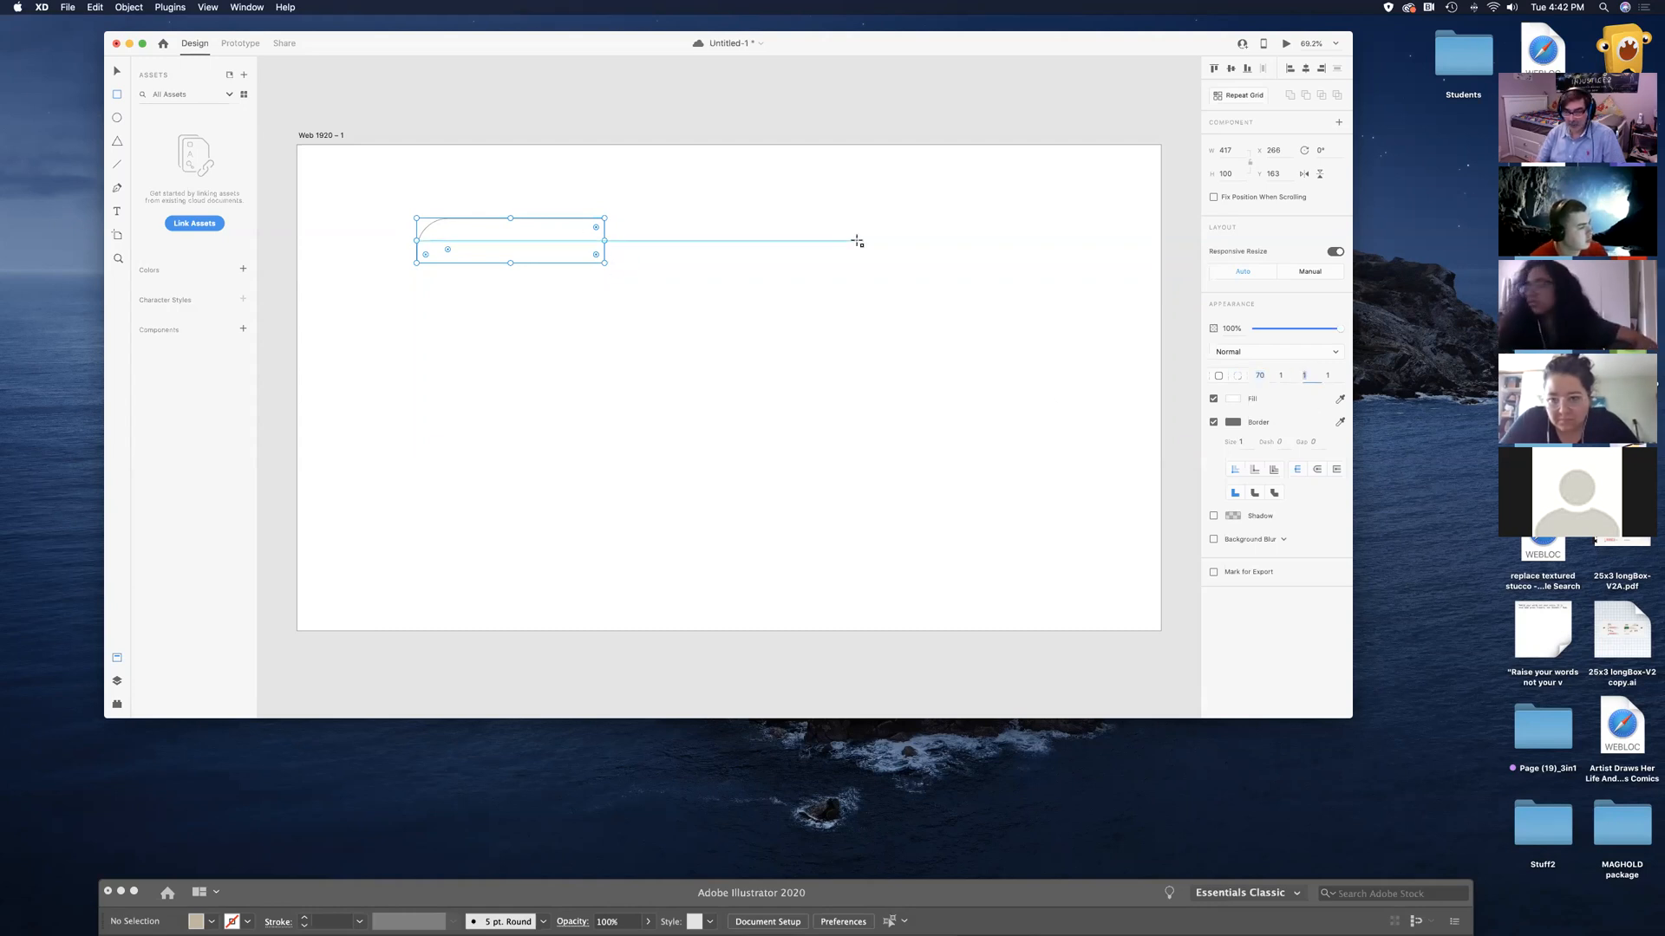
pyautogui.write('11')
pyautogui.hotkey('shift', 'Up')
pyautogui.hotkey('shift', 'Up')
pyautogui.hotkey('shift', 'Up')
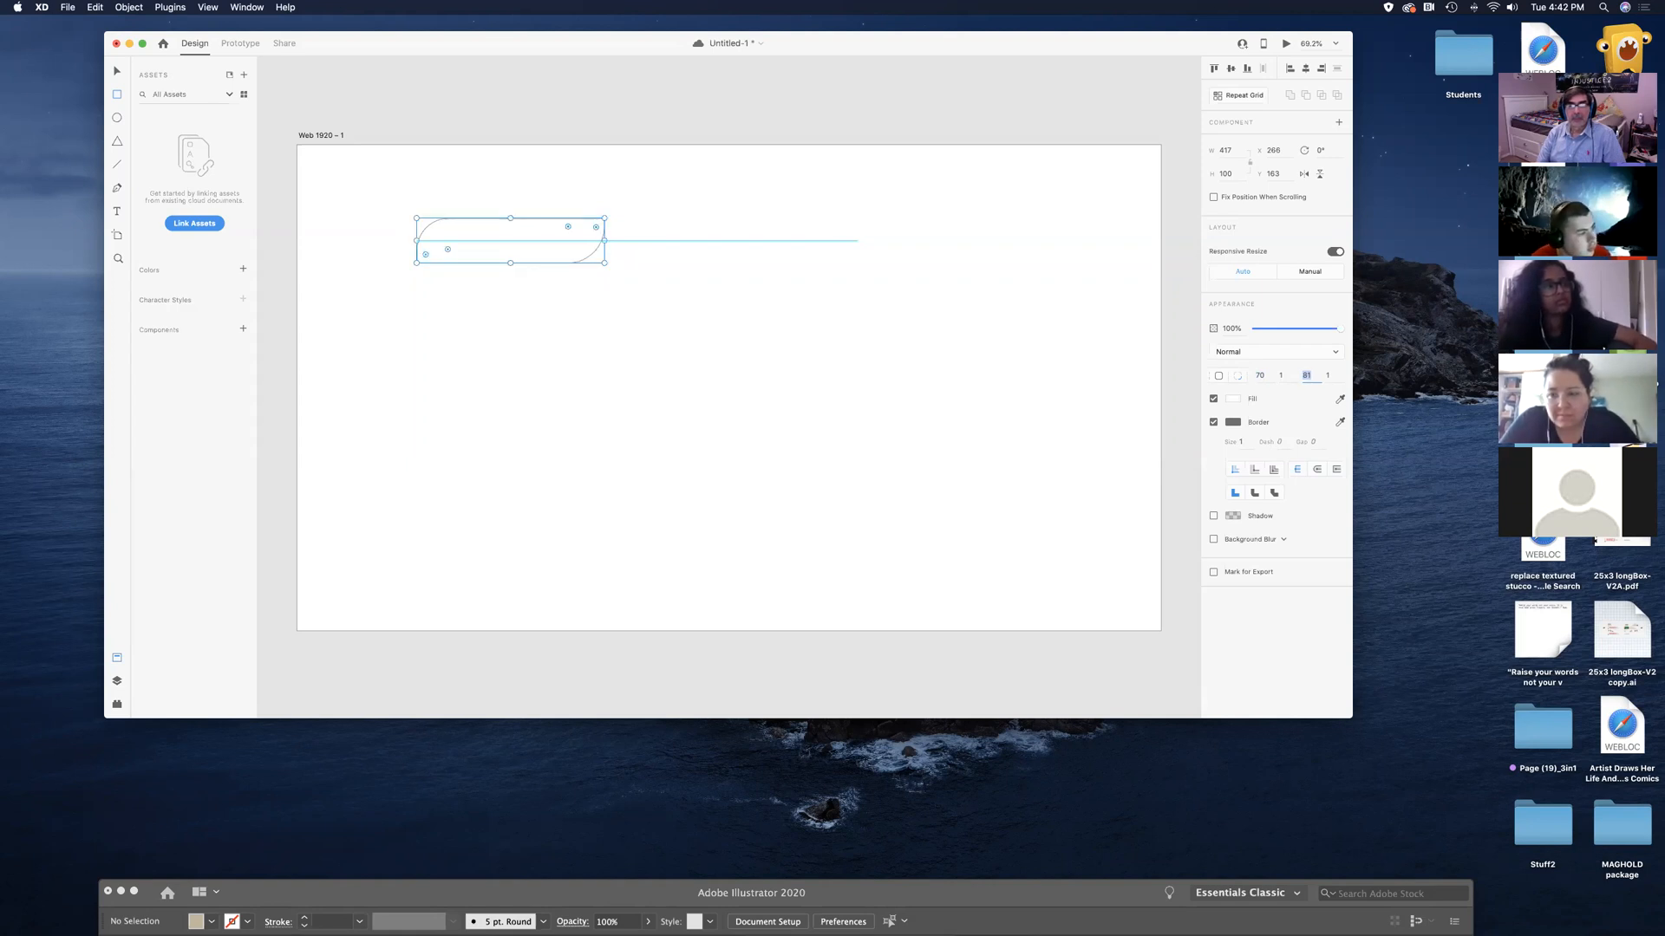
# Fill the rounded shape with a light blue solid color and turn off its border
pyautogui.click(1232, 399)
pyautogui.click(1192, 379)
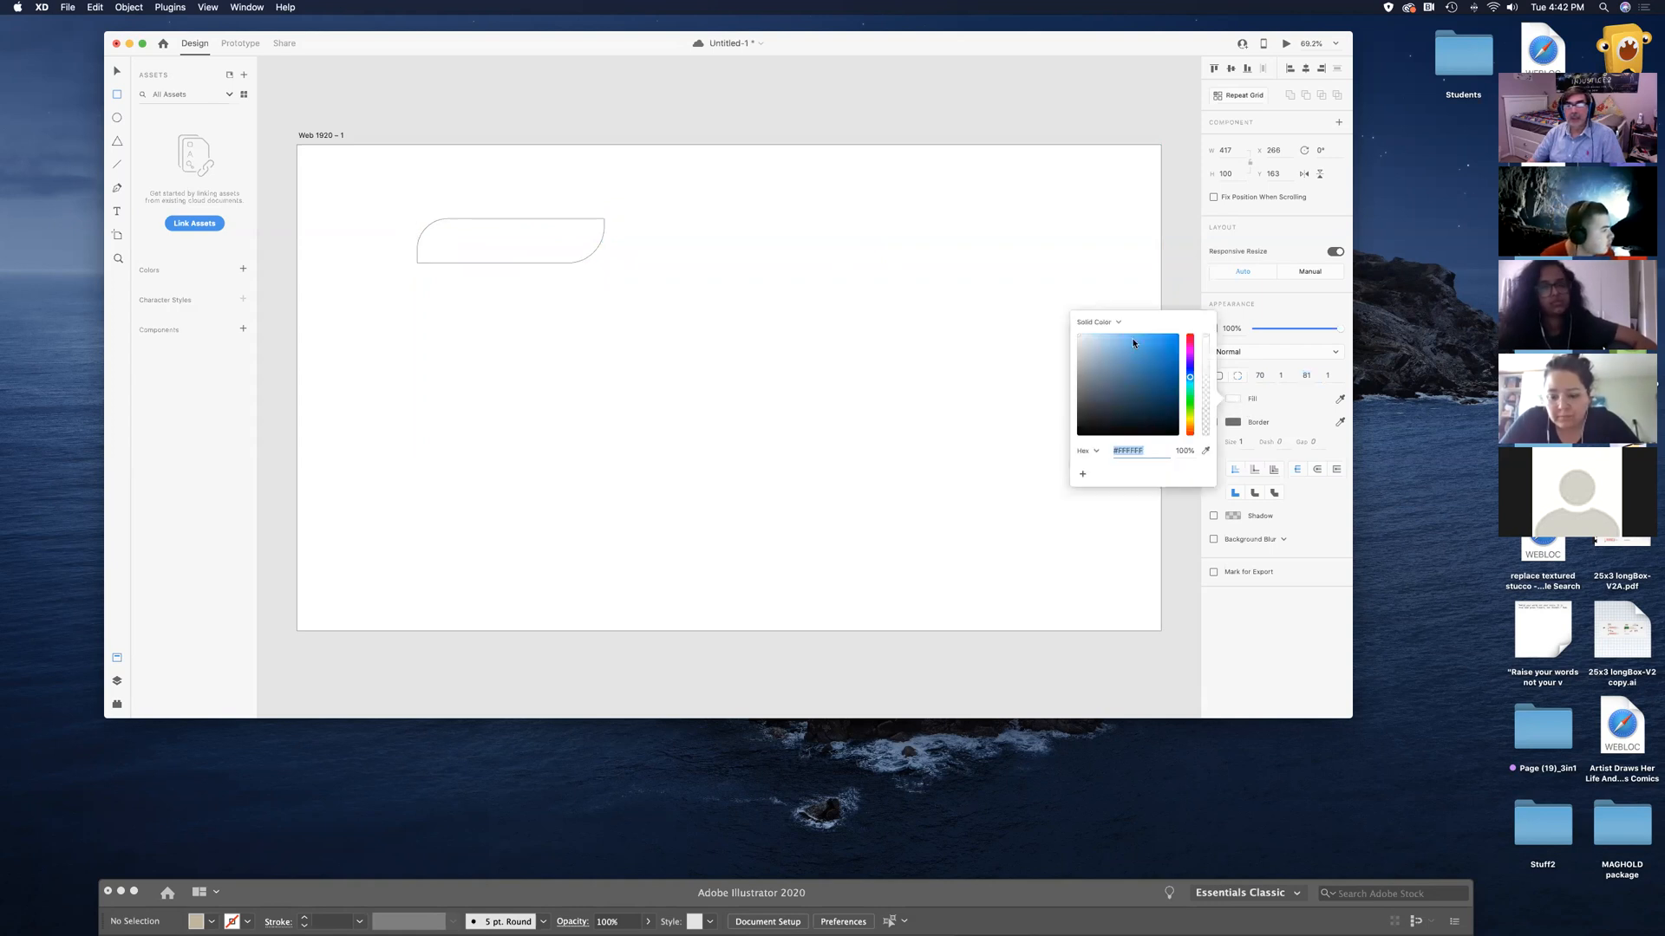
pyautogui.click(1133, 341)
pyautogui.moveTo(1125, 334); pyautogui.dragTo(1130, 331)
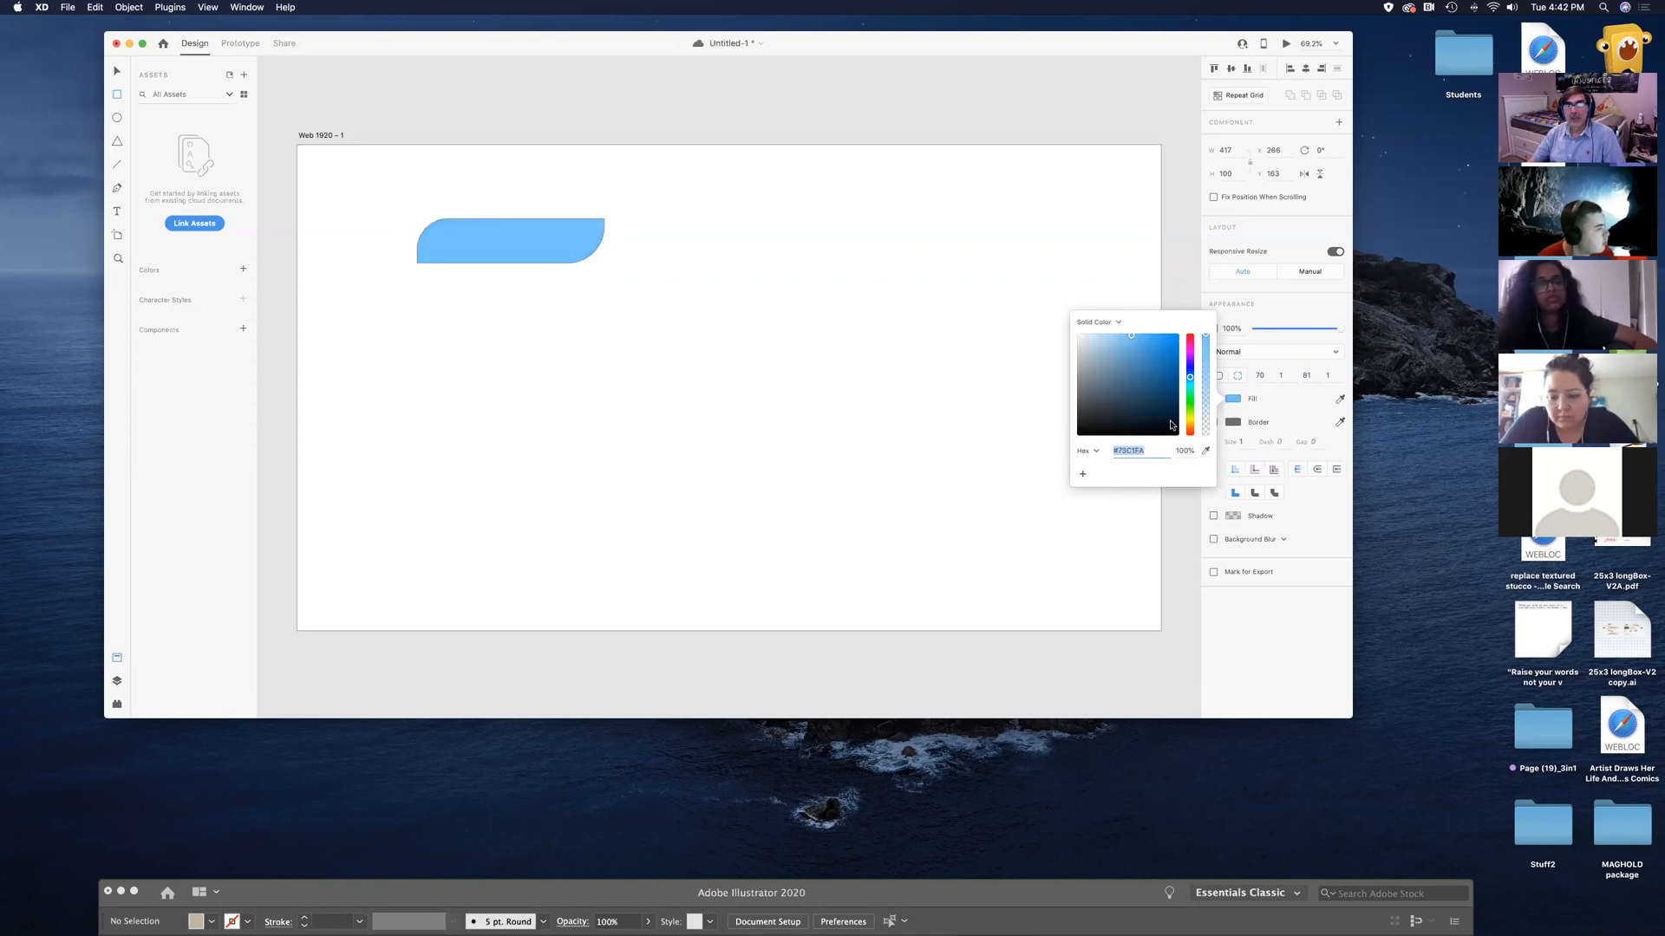
pyautogui.click(1269, 417)
pyautogui.click(1213, 423)
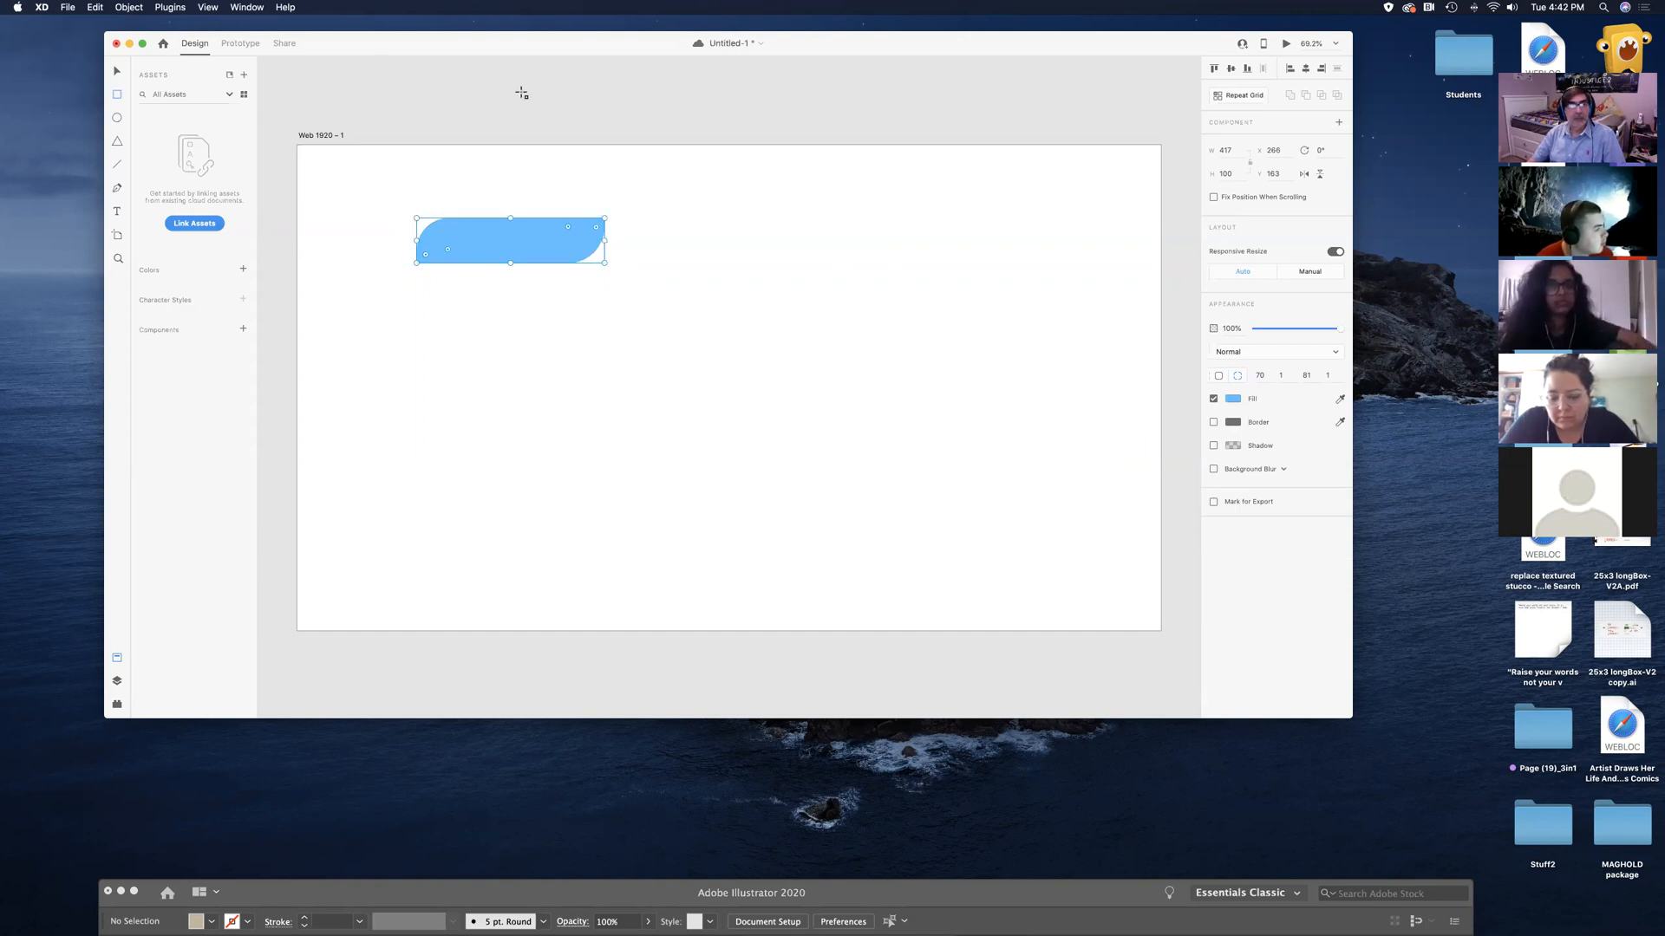
pyautogui.moveTo(682, 43); pyautogui.dragTo(669, 97)
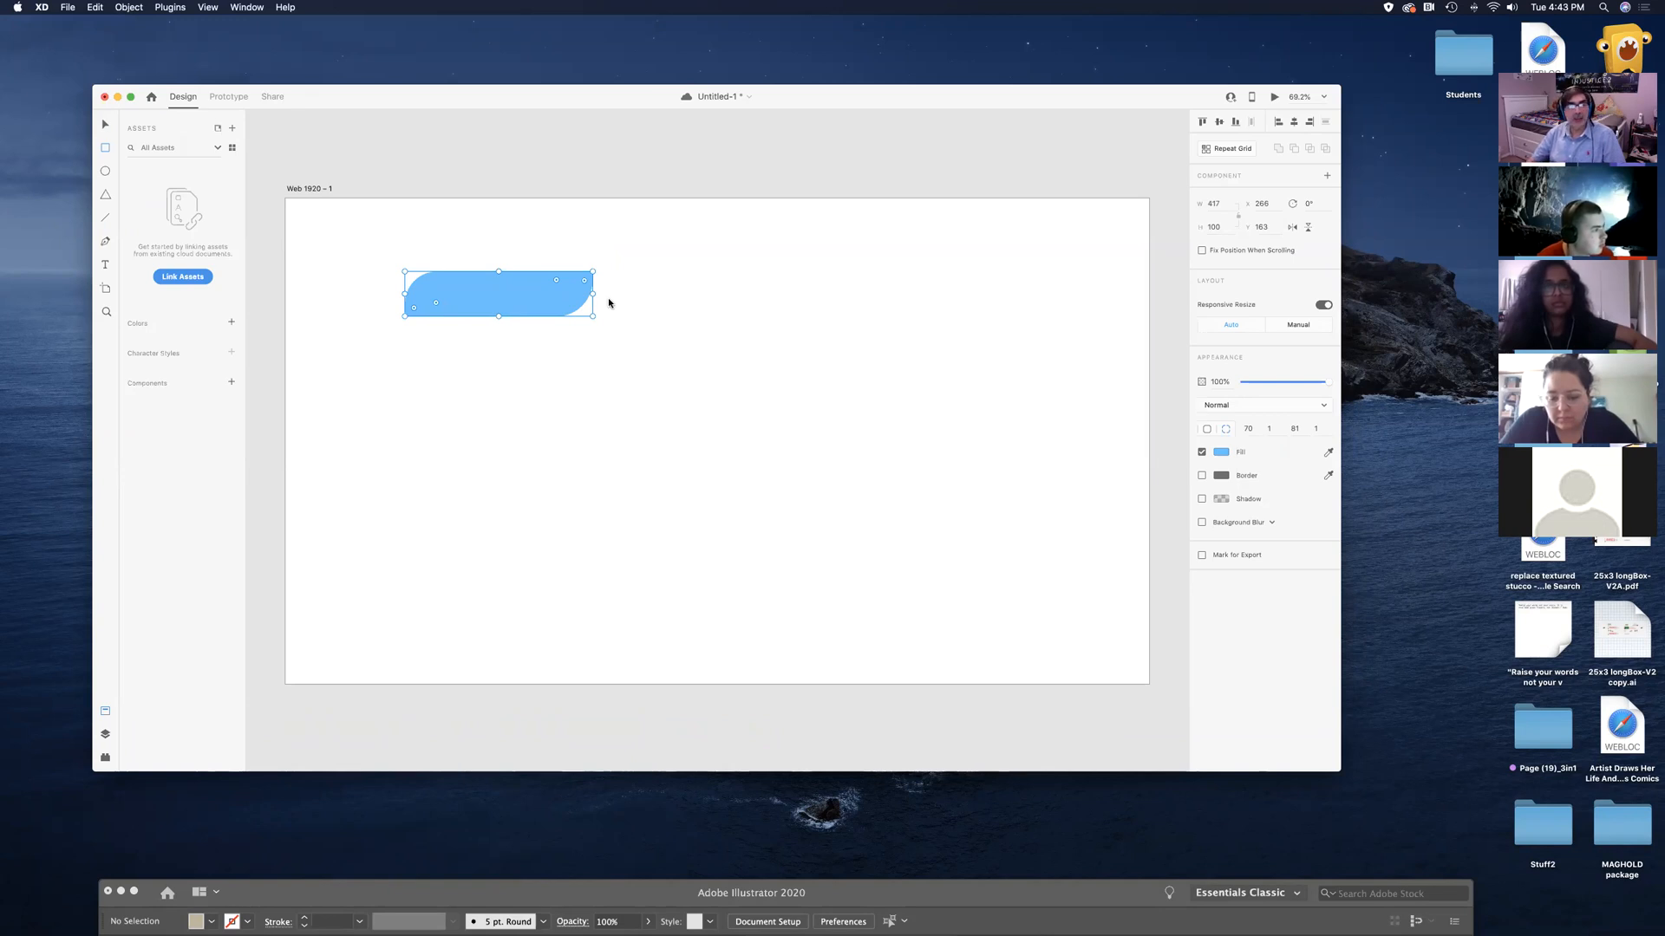
pyautogui.moveTo(521, 305)
pyautogui.mouseDown()
pyautogui.moveTo(466, 278)
pyautogui.moveTo(472, 305)
pyautogui.mouseUp()
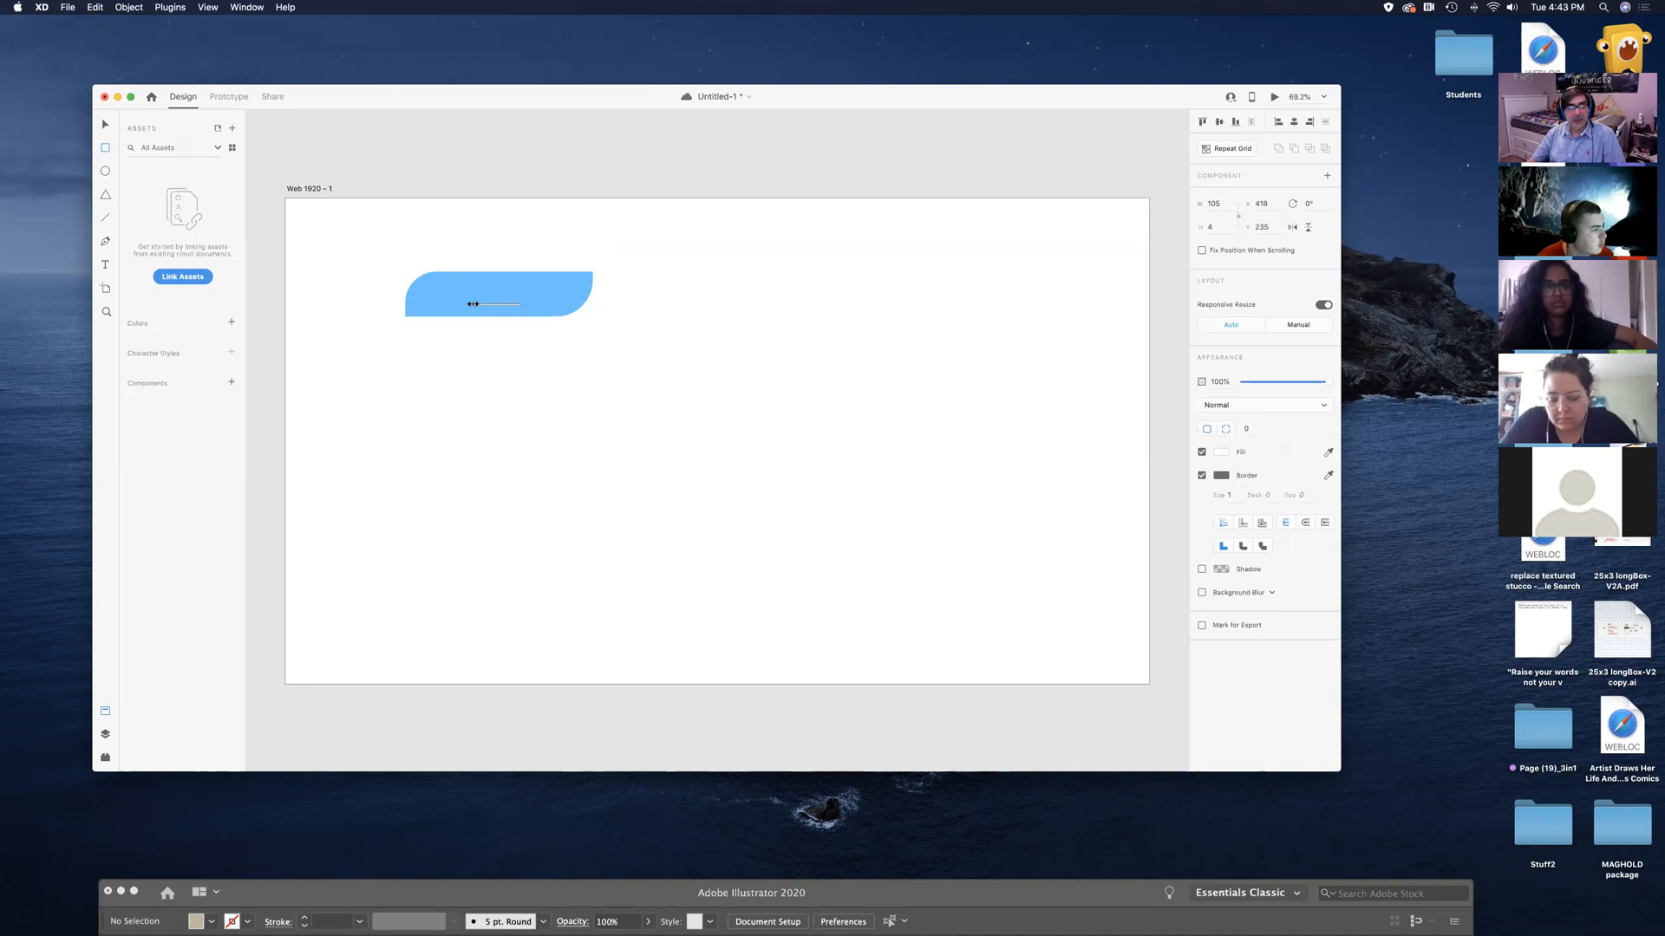
pyautogui.press('super+z')
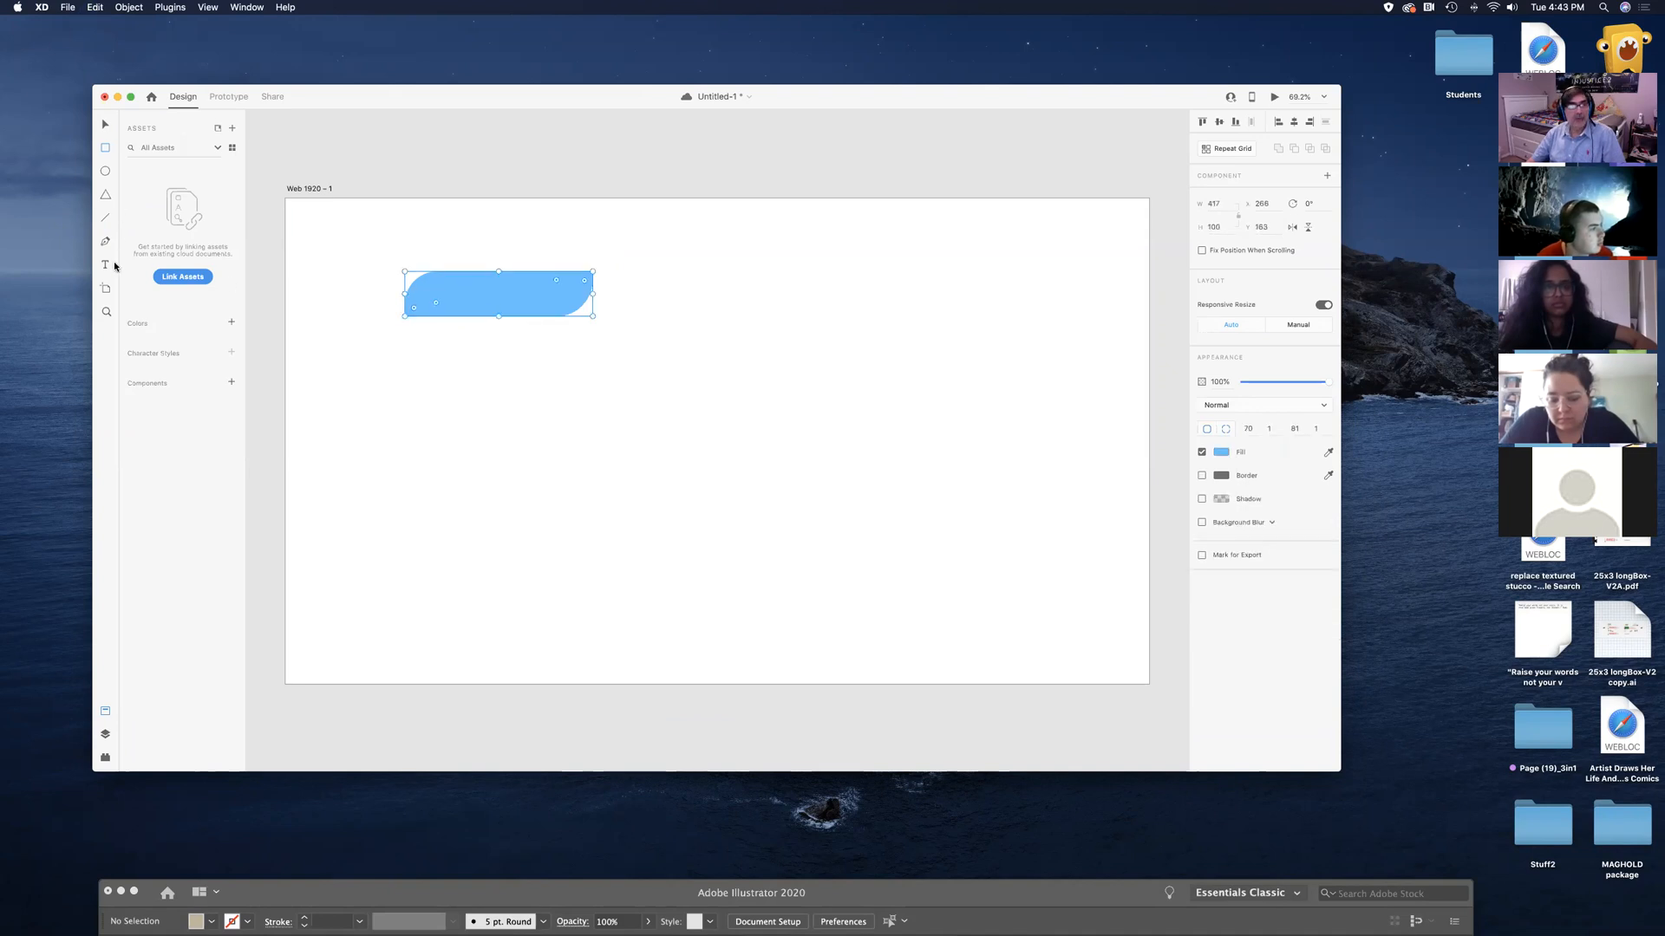
# Add the text "BUTTON" and place it in the middle of the blue shape, enlarged to font size 38
pyautogui.click(471, 355)
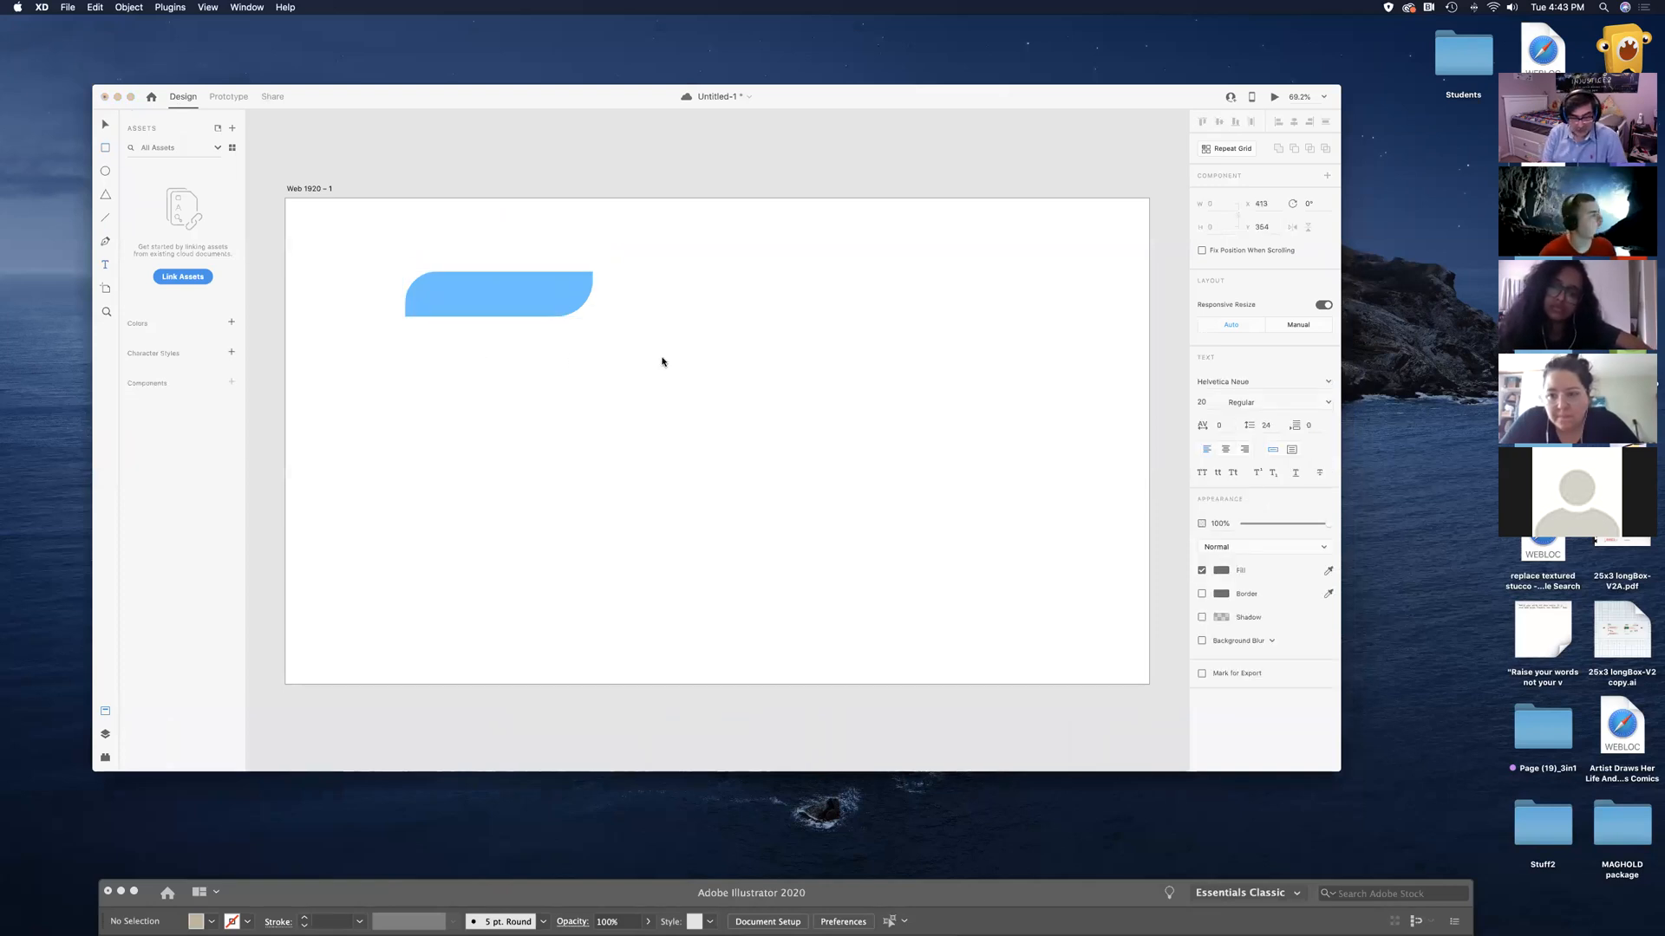
pyautogui.write('BUTTON')
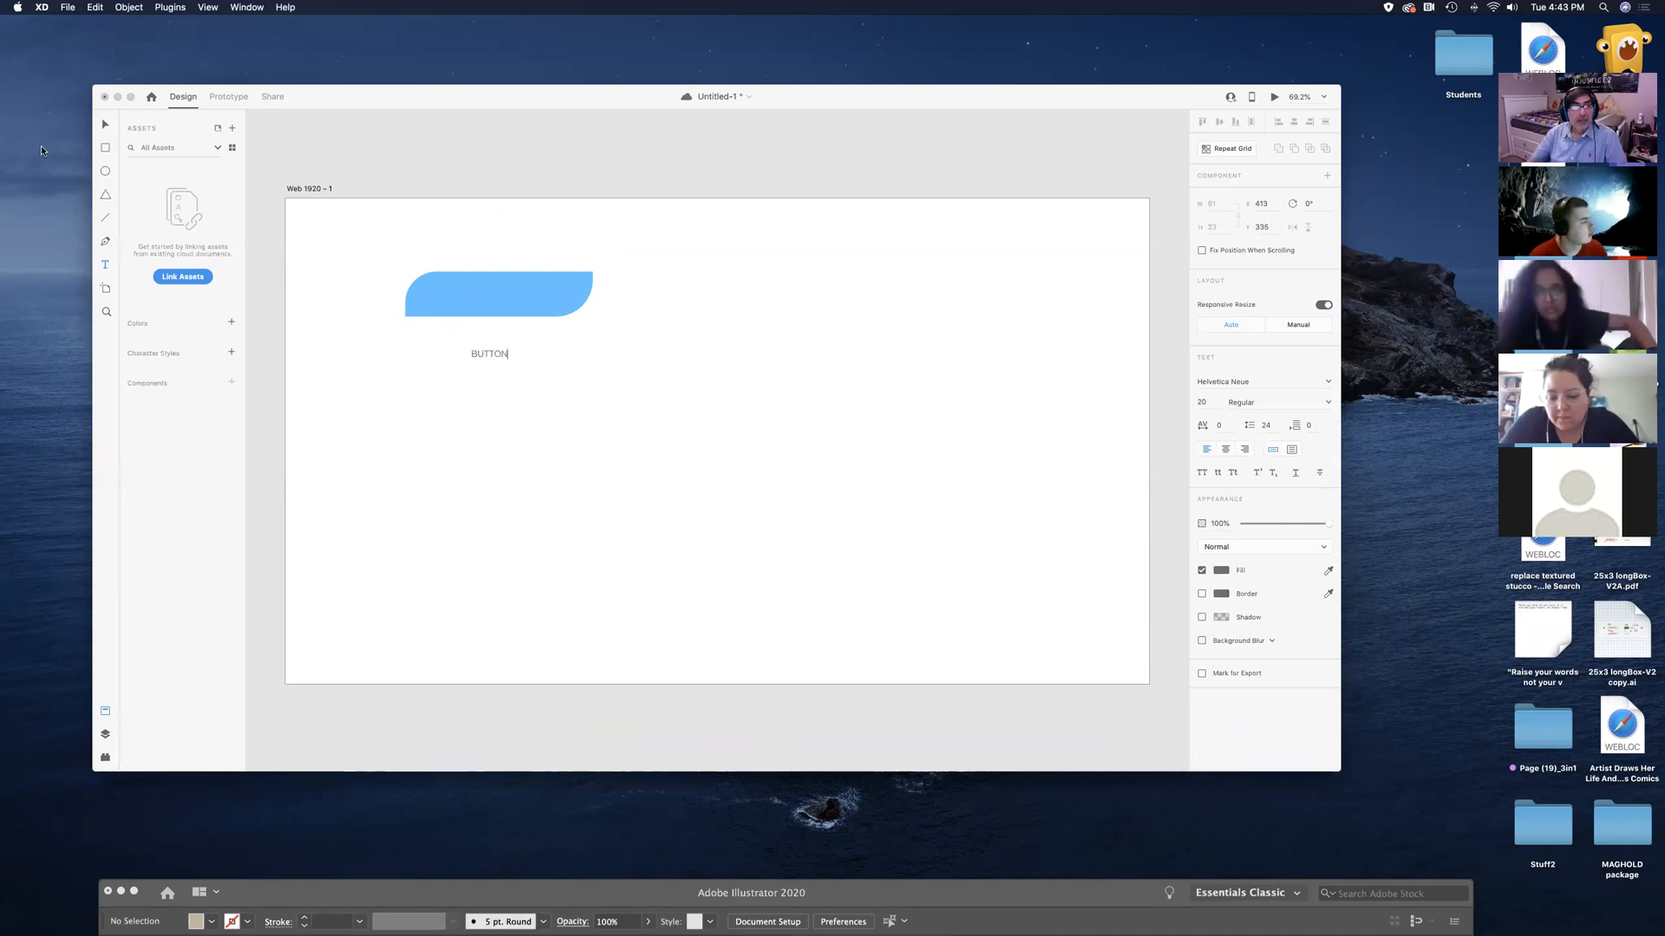
pyautogui.click(101, 124)
pyautogui.moveTo(486, 355); pyautogui.dragTo(499, 303)
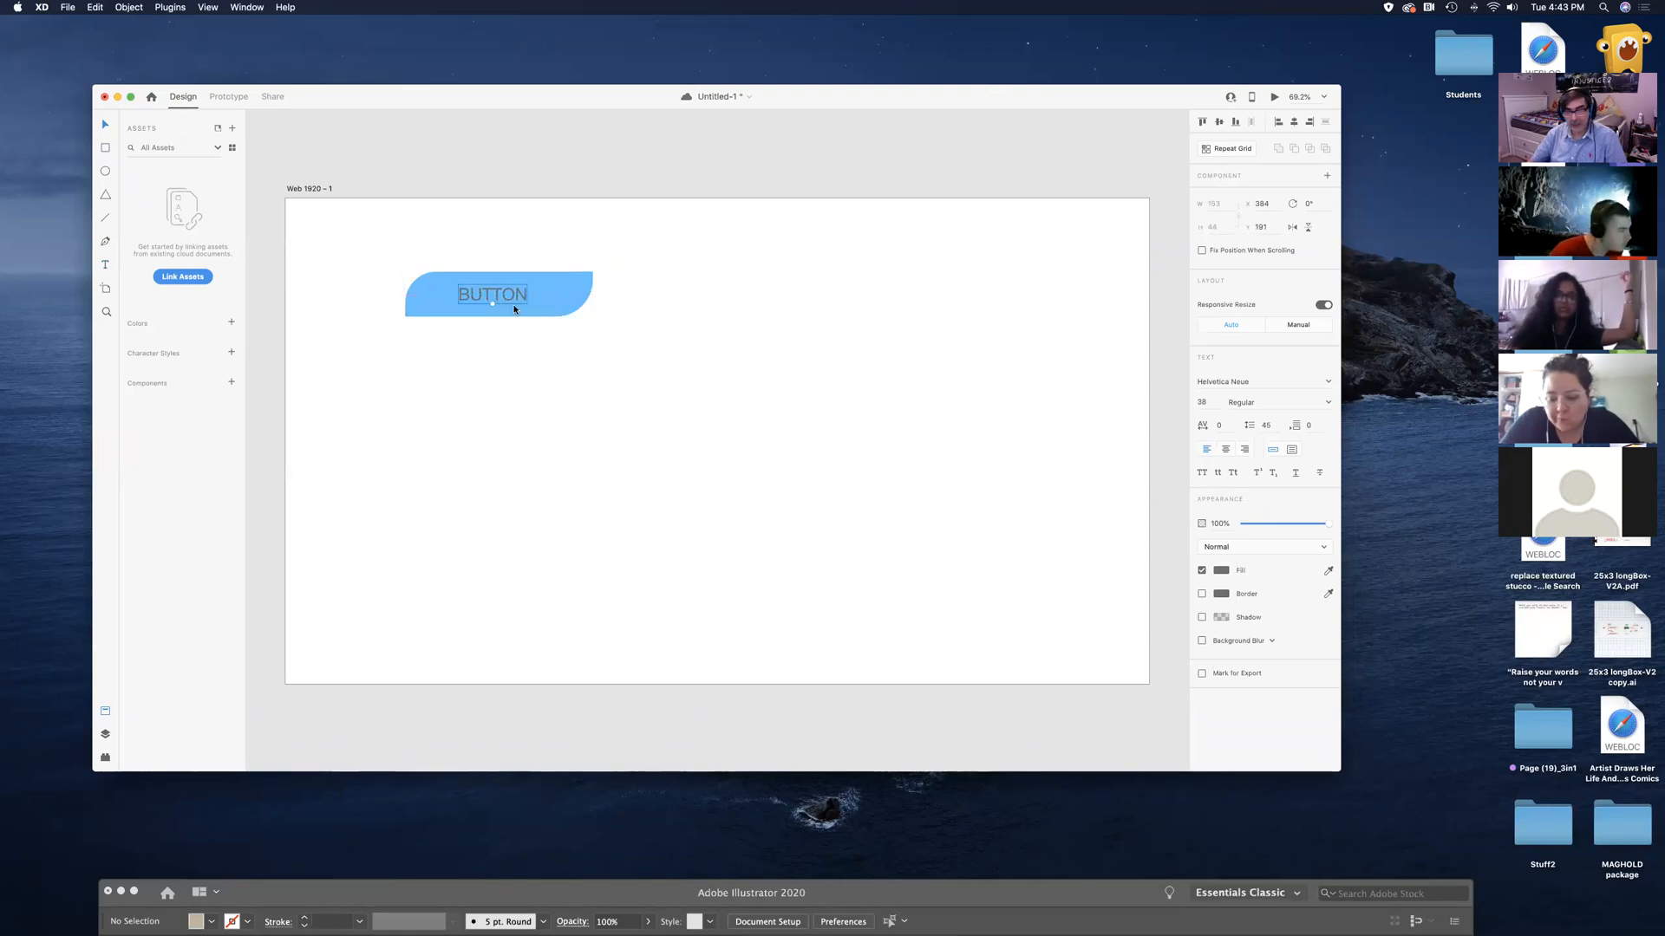
# Change the fill color of the "BUTTON" text to white and deselect it
pyautogui.click(1224, 571)
pyautogui.moveTo(1072, 505); pyautogui.dragTo(1060, 503)
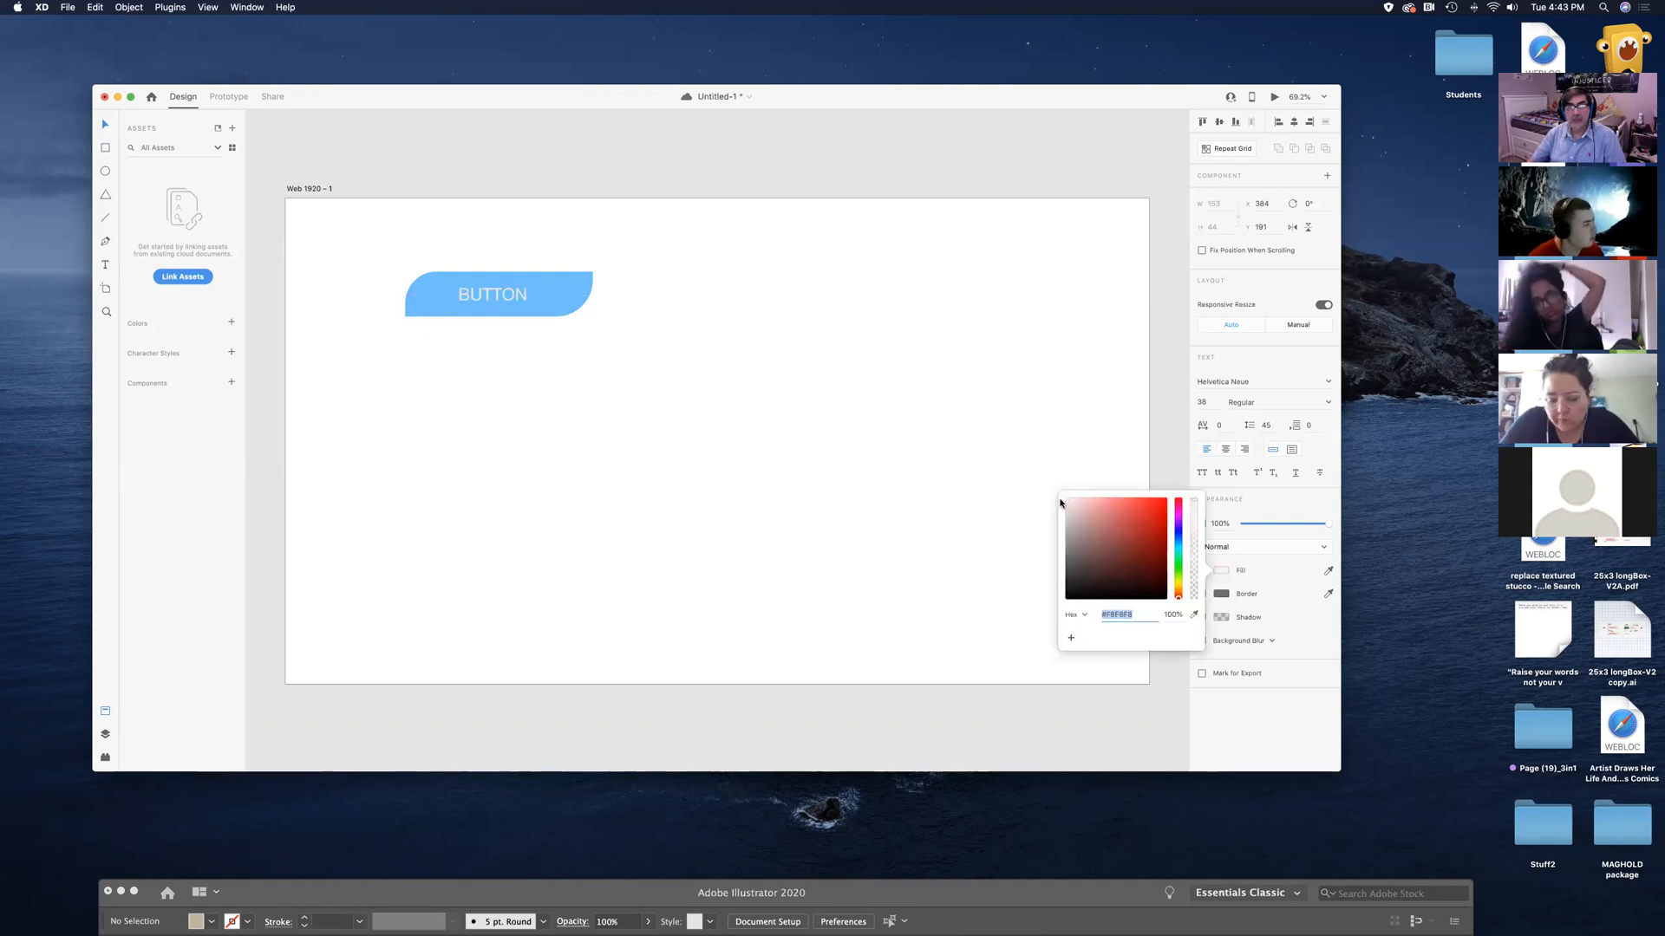
pyautogui.click(650, 379)
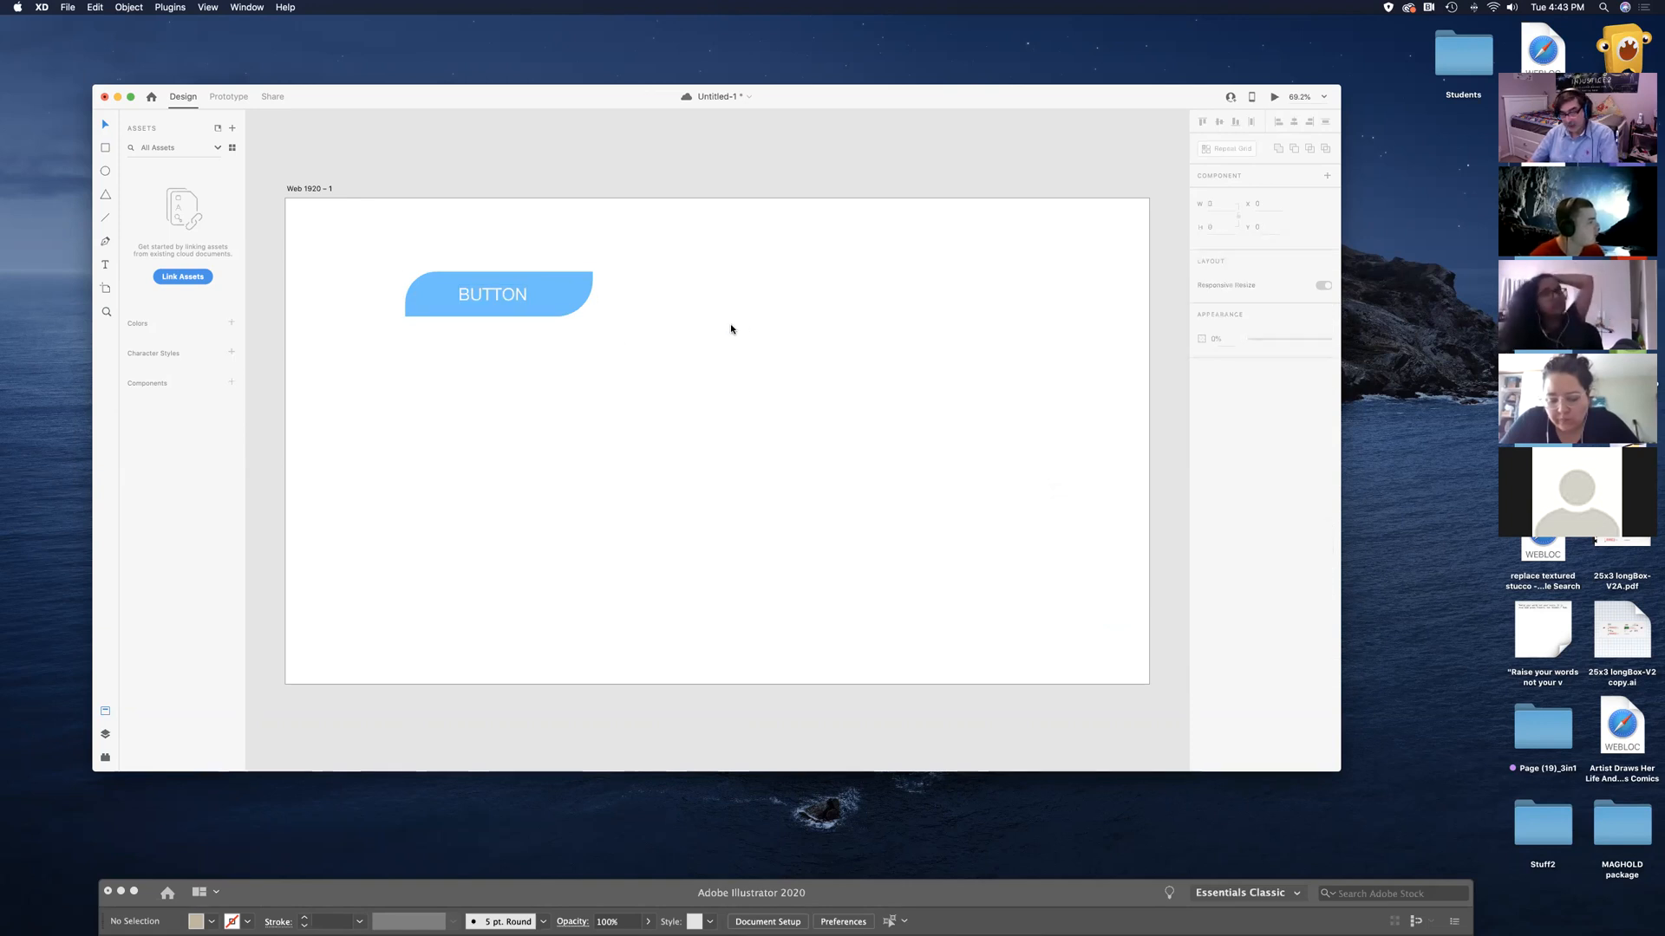
# Save the document with the finished button design
pyautogui.press('super+equal')
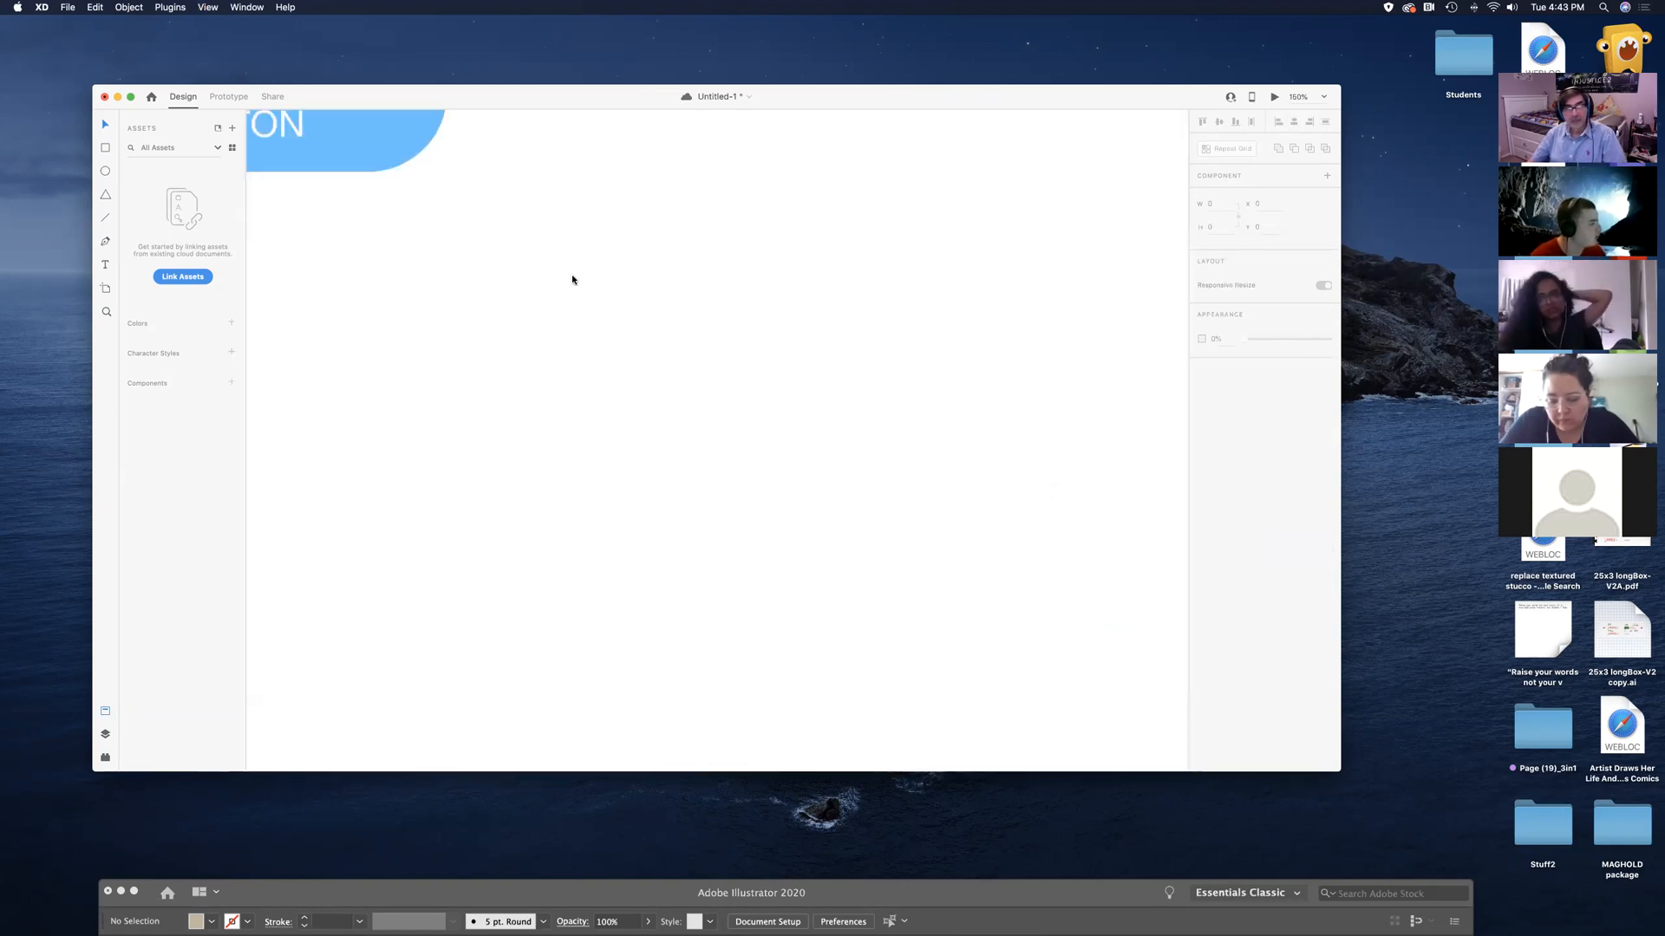
pyautogui.moveTo(434, 203); pyautogui.dragTo(732, 382)
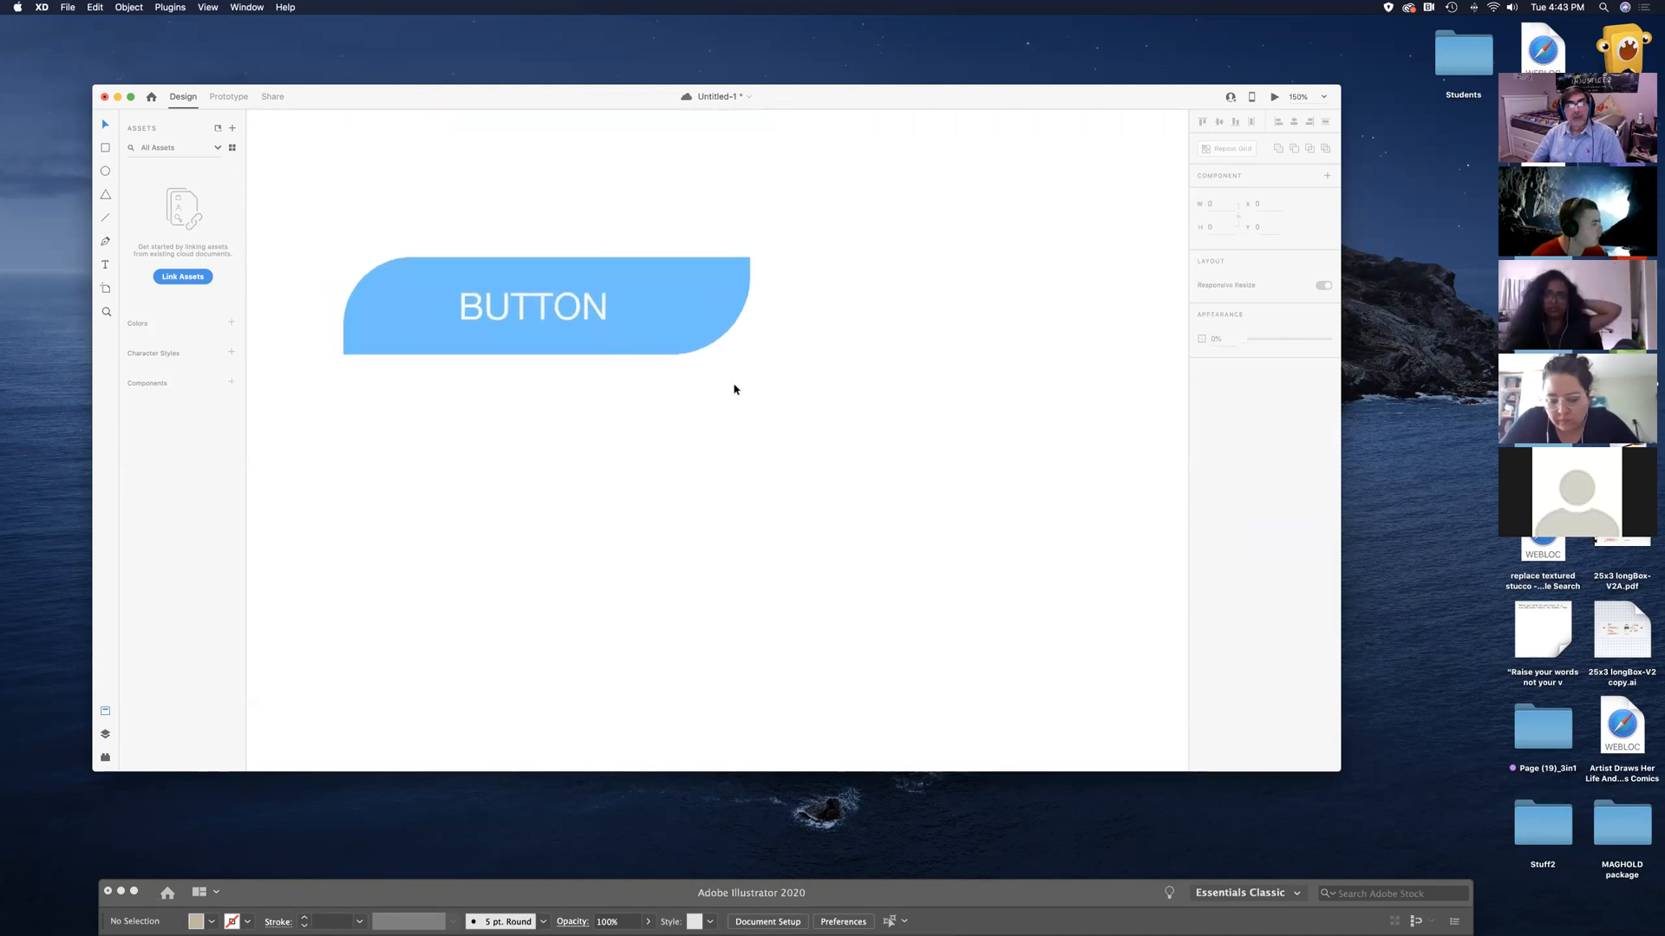
pyautogui.moveTo(942, 96); pyautogui.dragTo(926, 114)
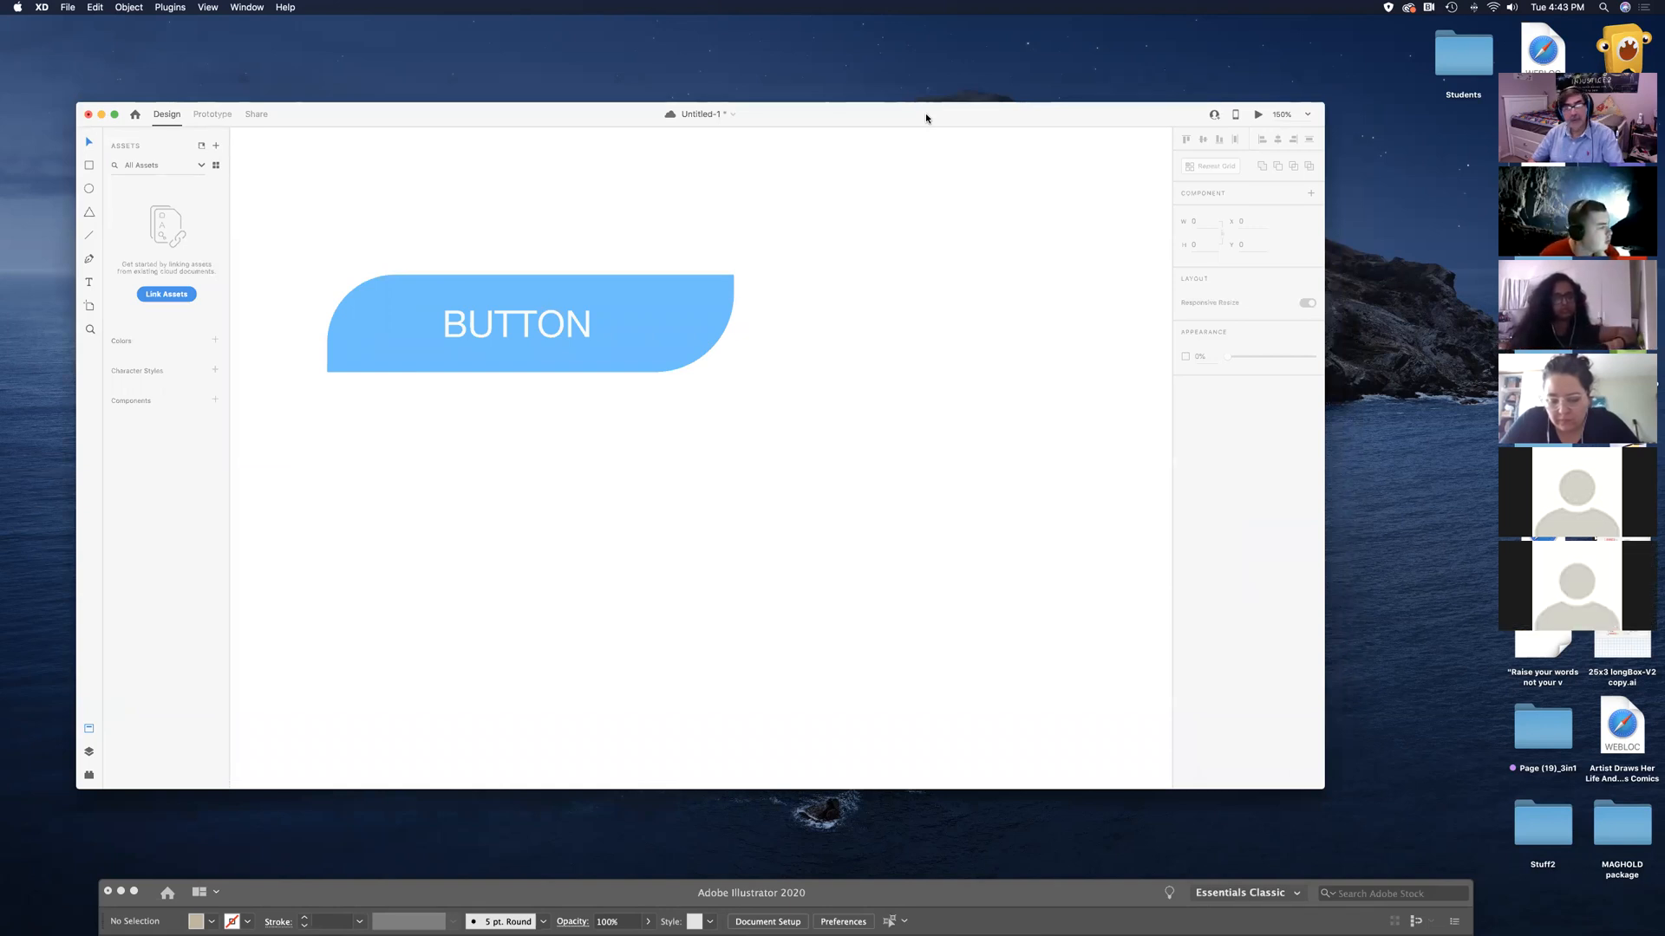
pyautogui.press('super+s')
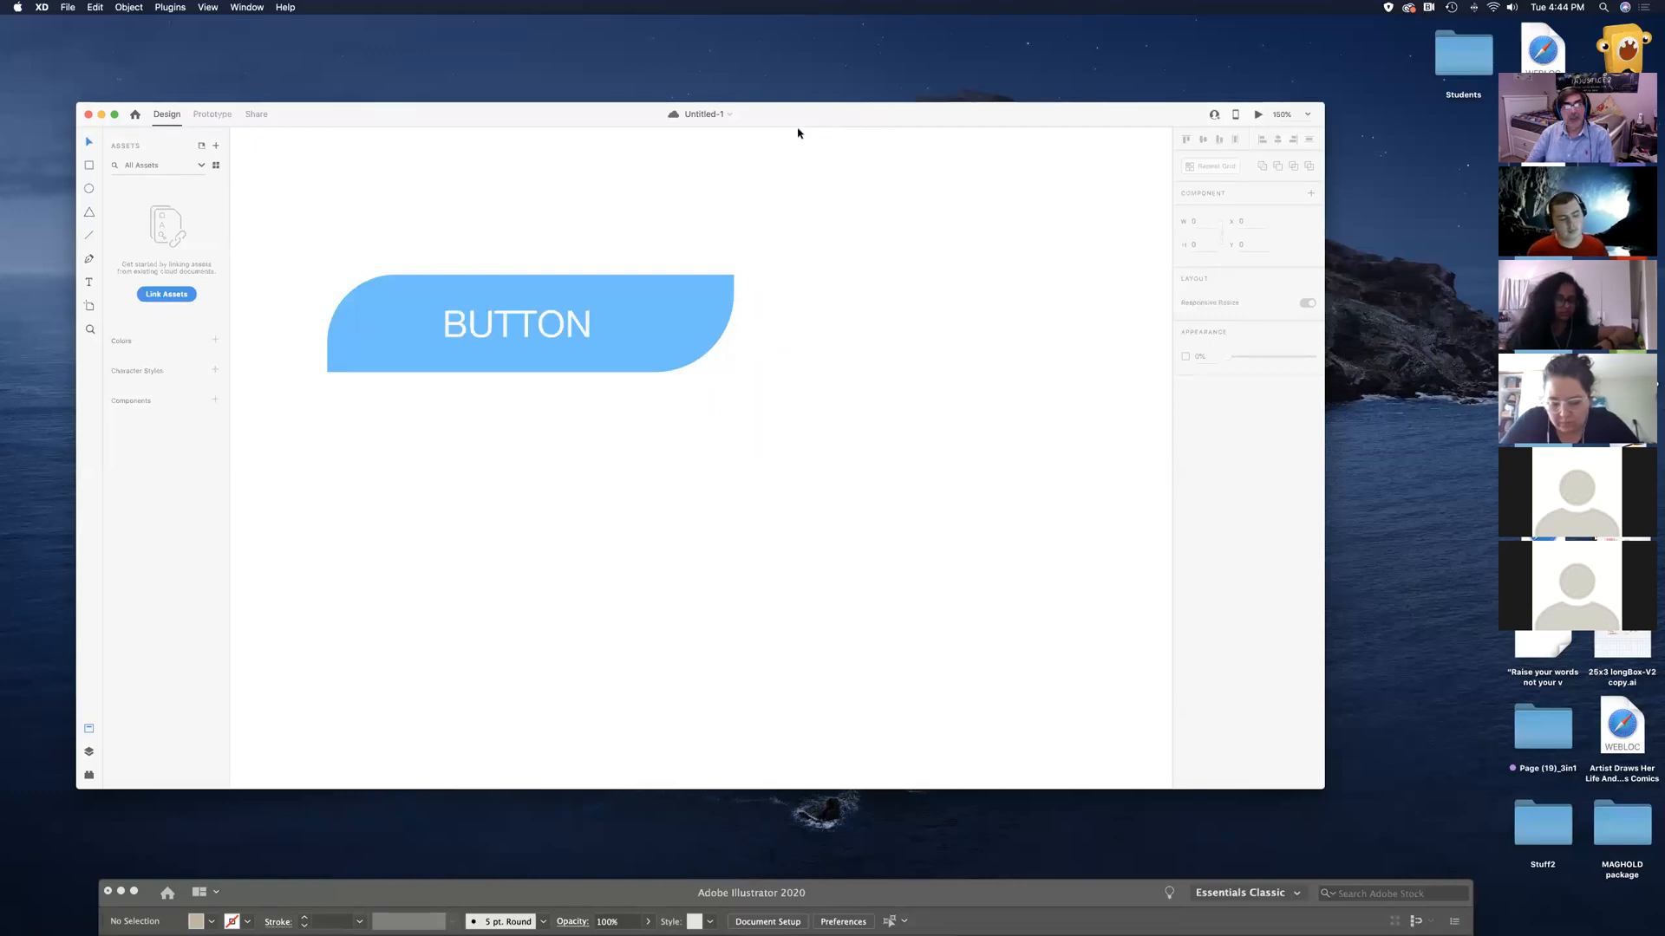
pyautogui.moveTo(813, 118); pyautogui.dragTo(855, 108)
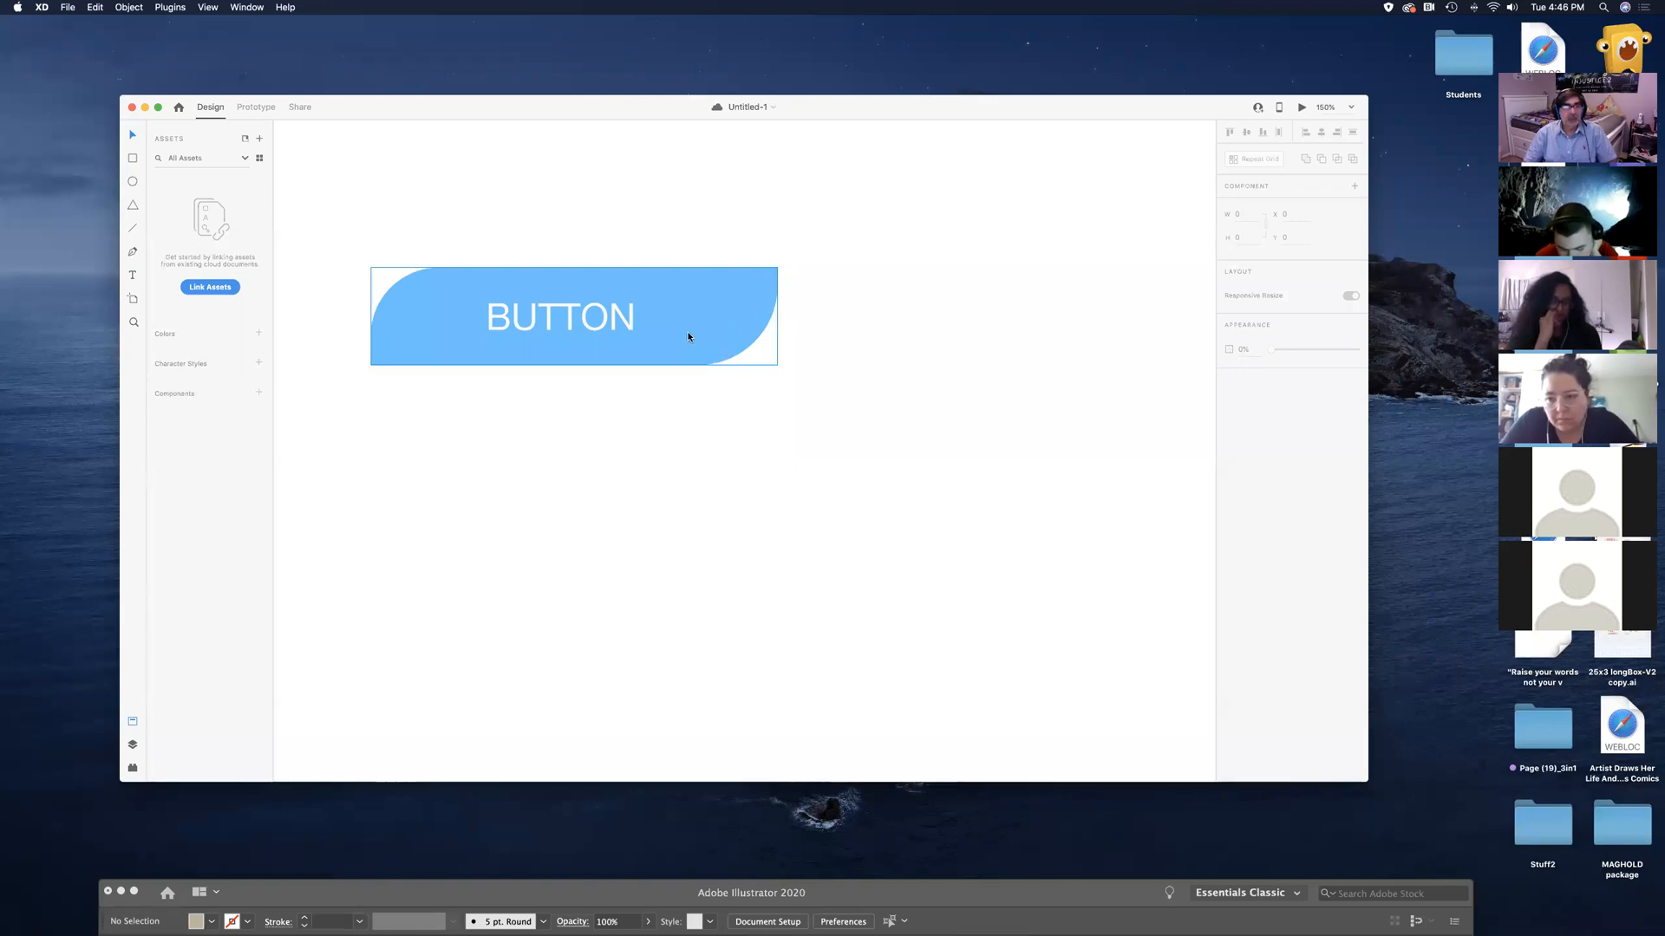
pyautogui.click(690, 337)
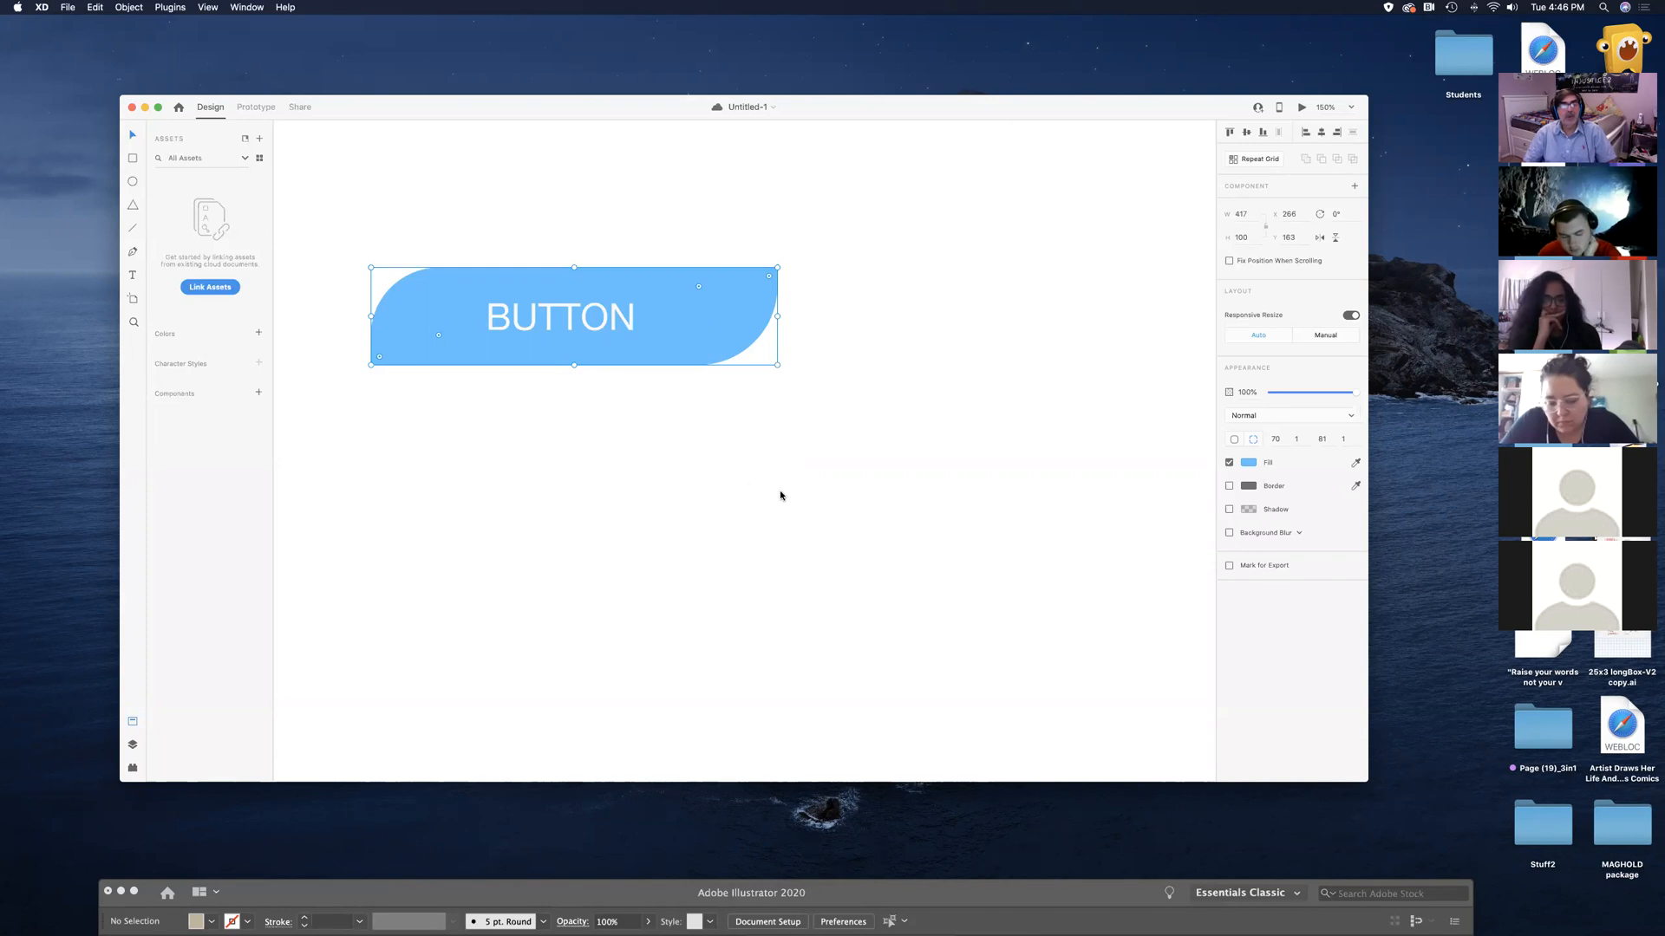
pyautogui.click(833, 496)
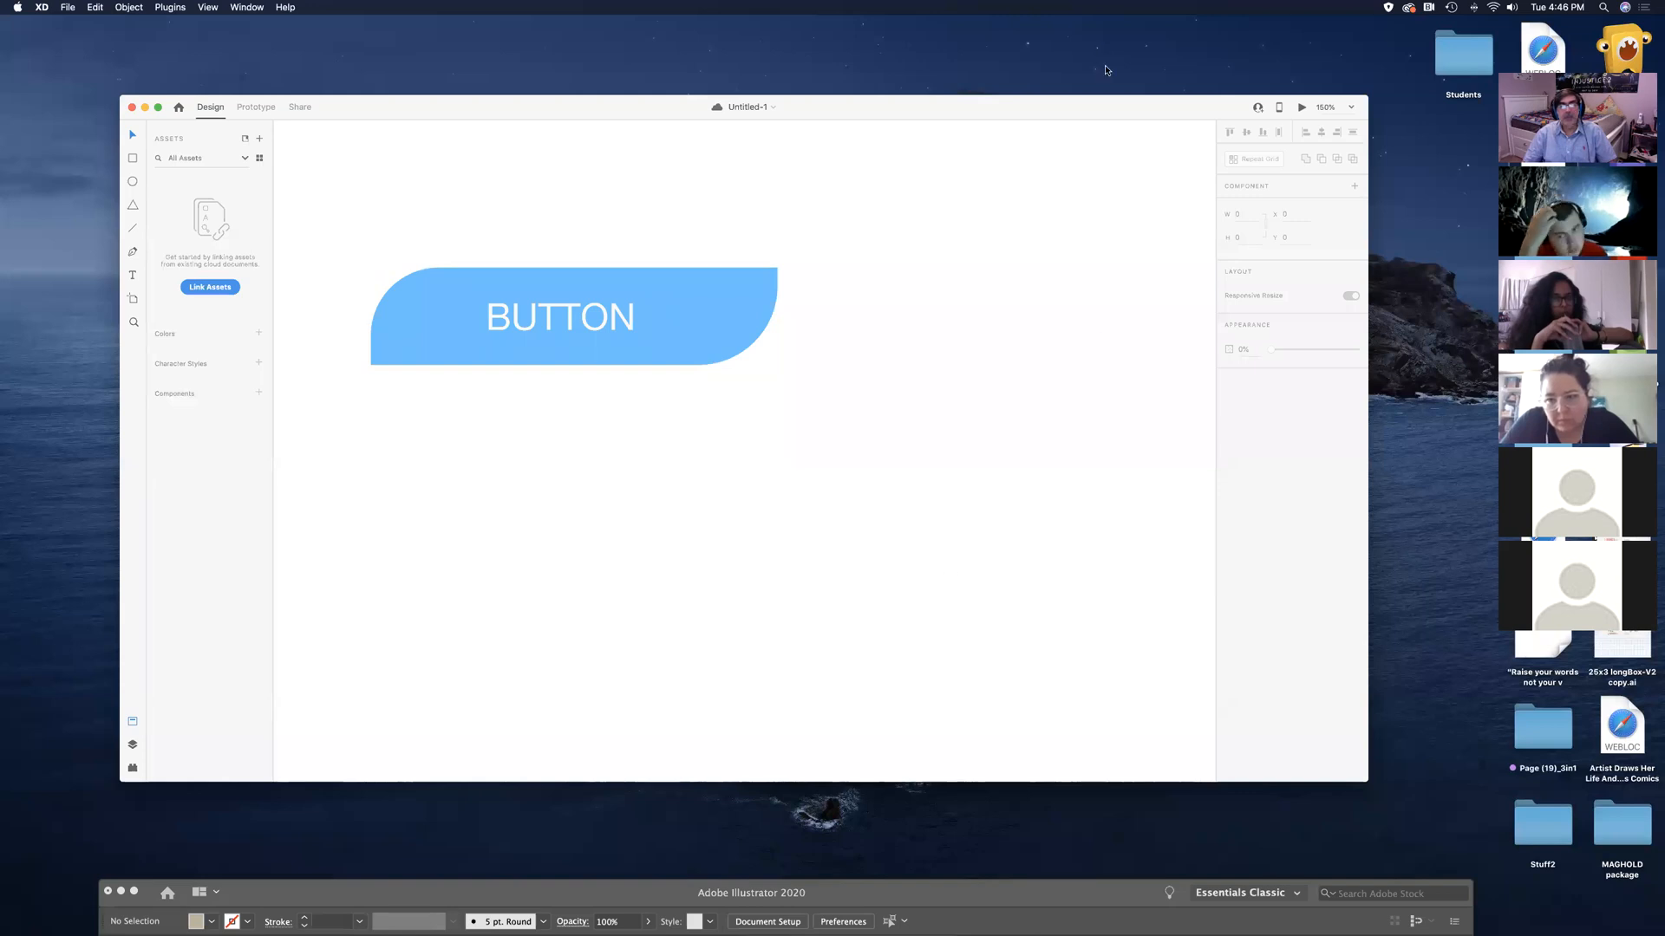
pyautogui.moveTo(1108, 115); pyautogui.dragTo(1105, 102)
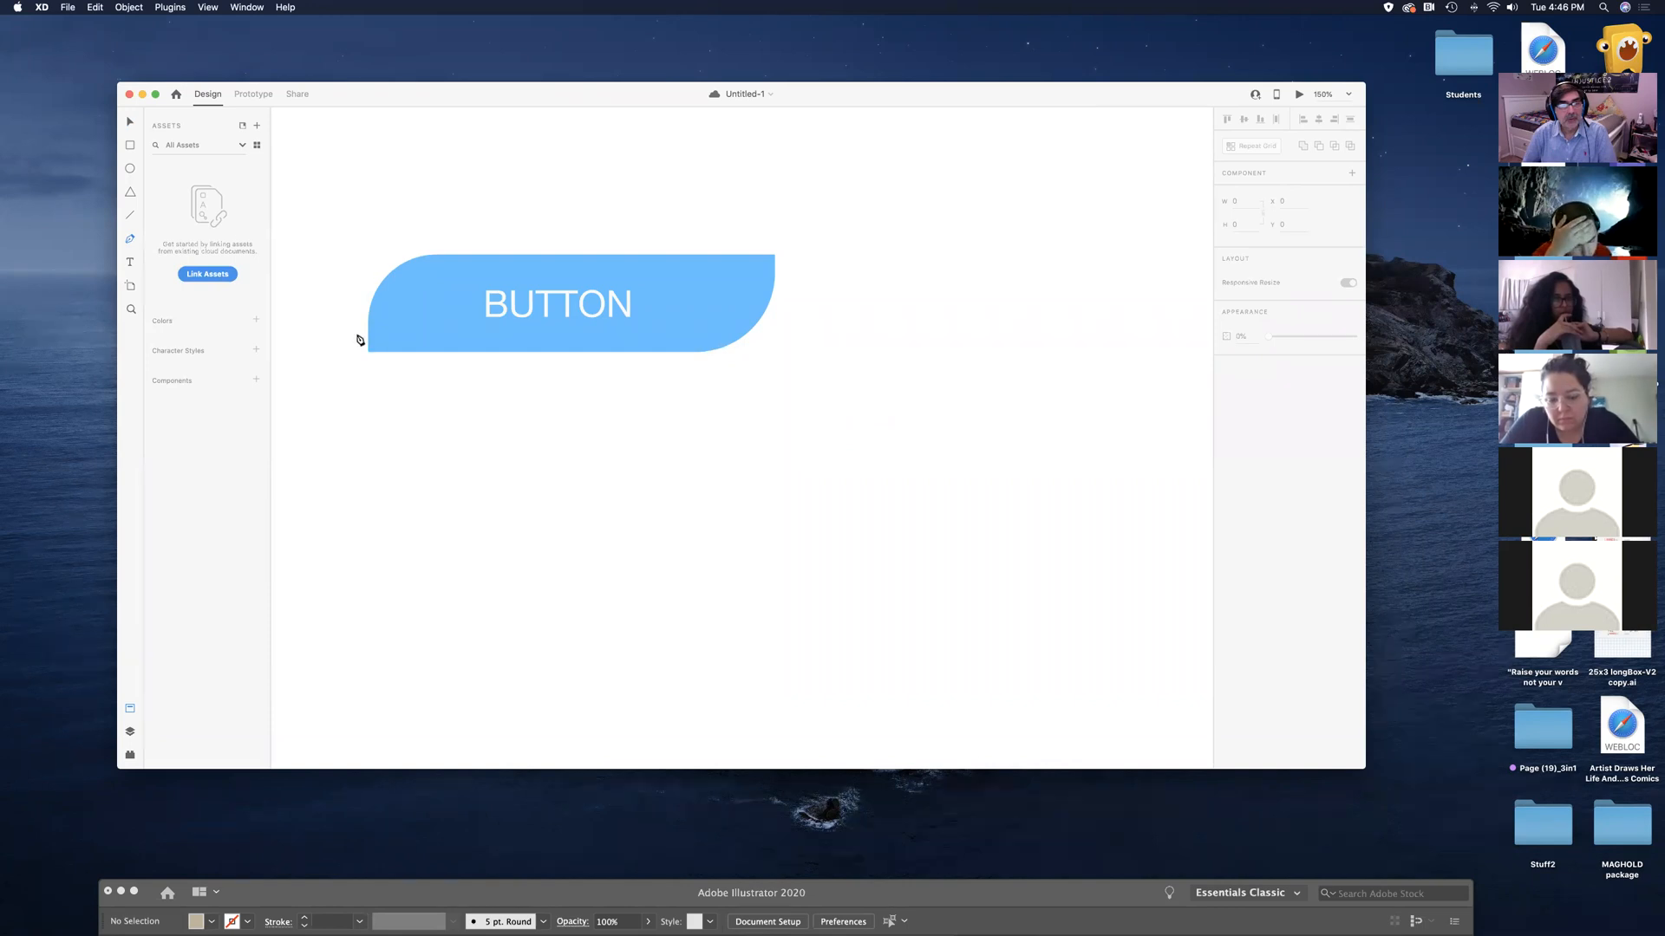
# Draw a closed path with the Pen tool, with a wavy upper edge crossing the button and straight sides closing below it
pyautogui.click(349, 297)
pyautogui.moveTo(388, 306); pyautogui.dragTo(763, 290)
pyautogui.press('super+z')
pyautogui.click(805, 297)
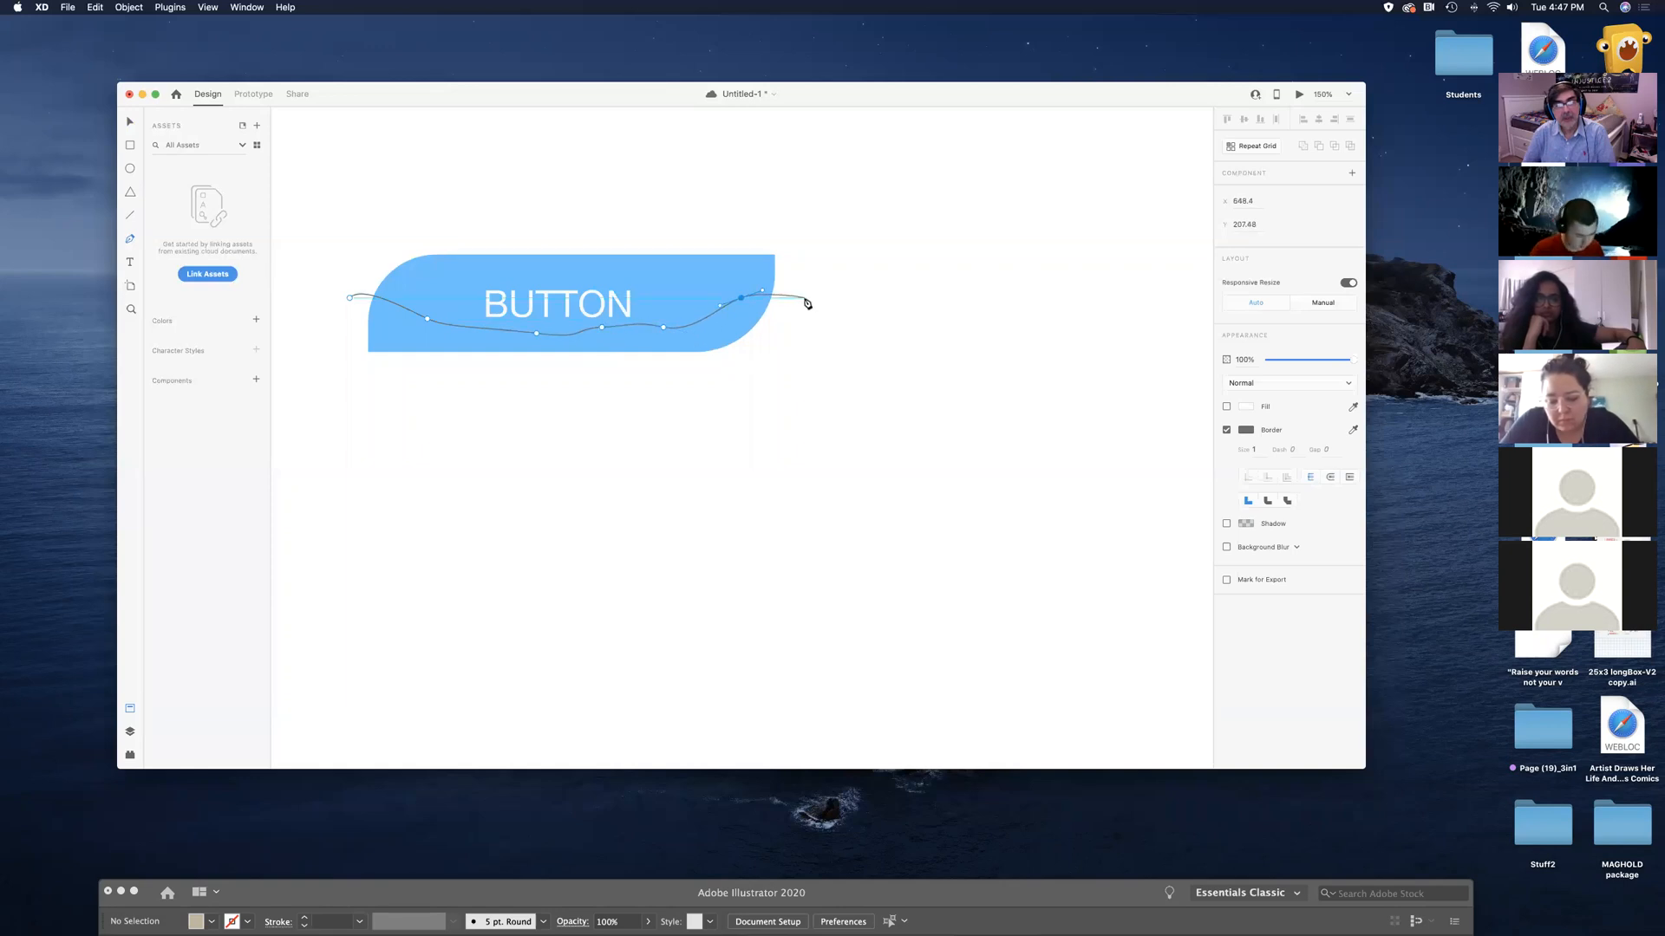
pyautogui.click(806, 404)
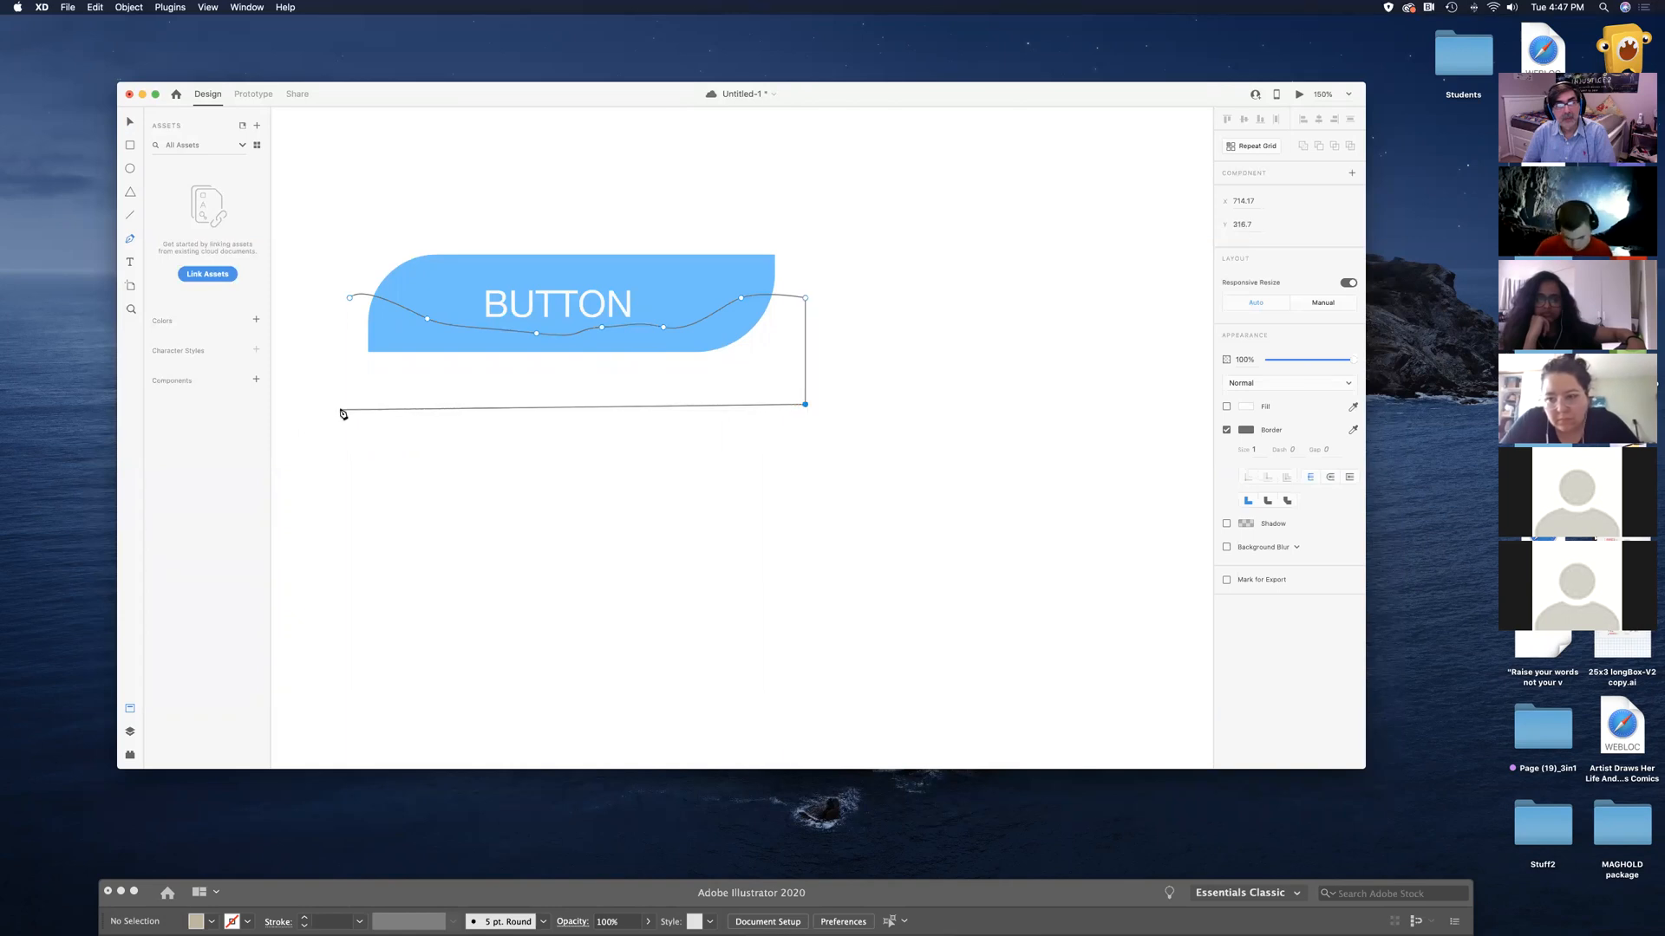
pyautogui.click(342, 406)
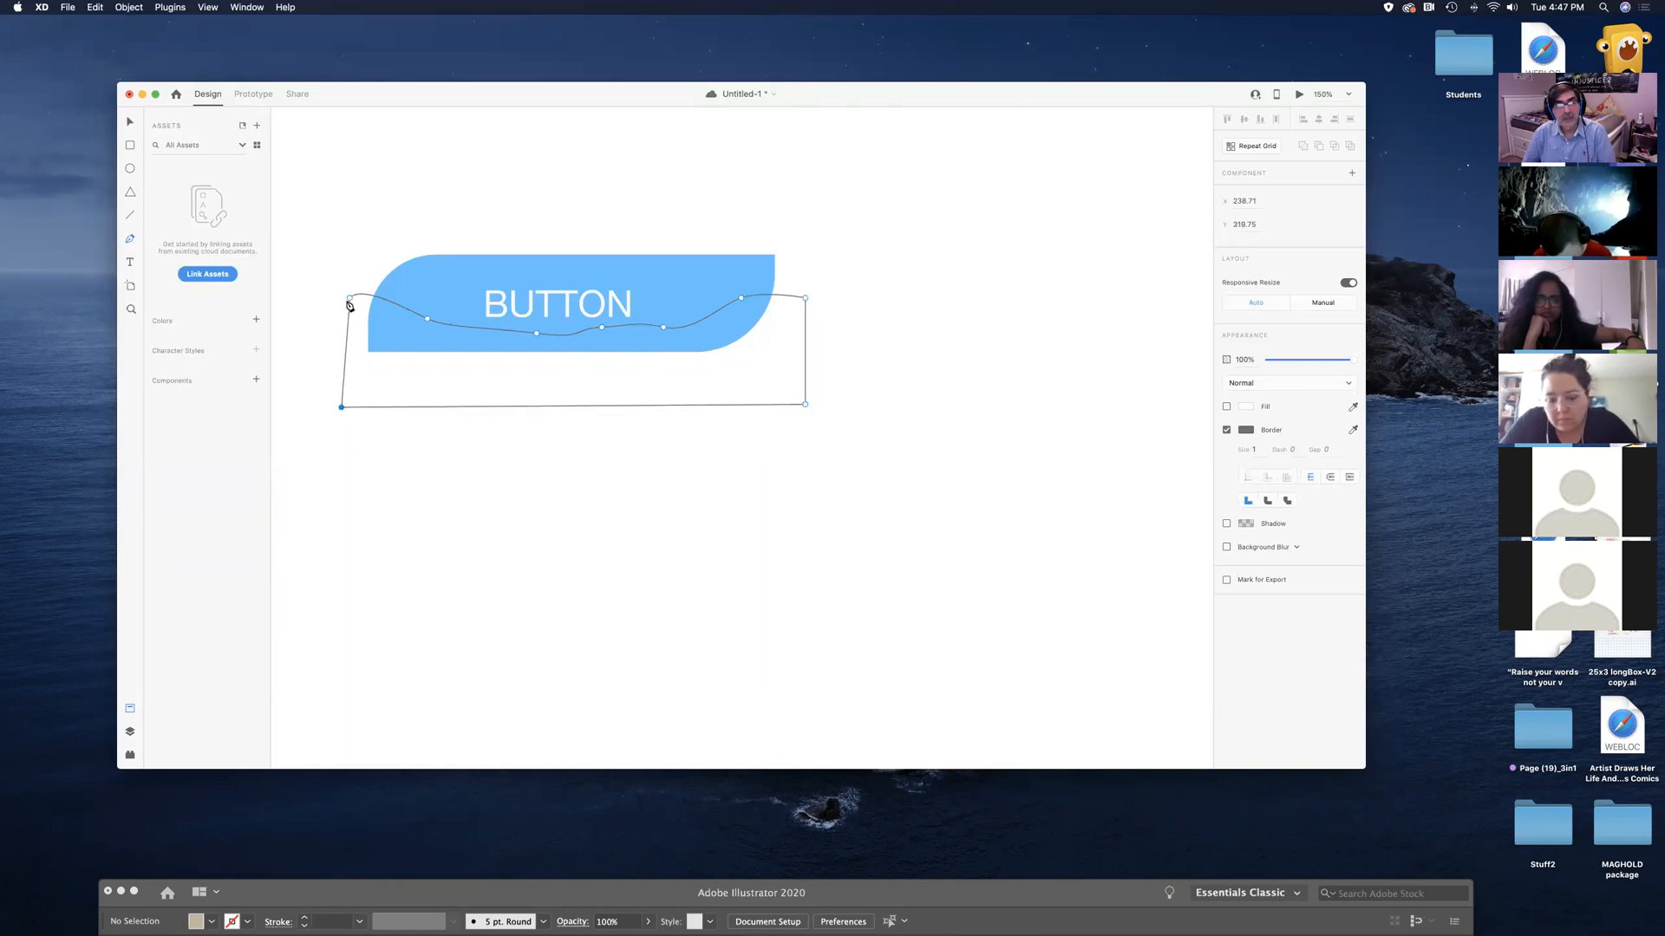
pyautogui.click(350, 298)
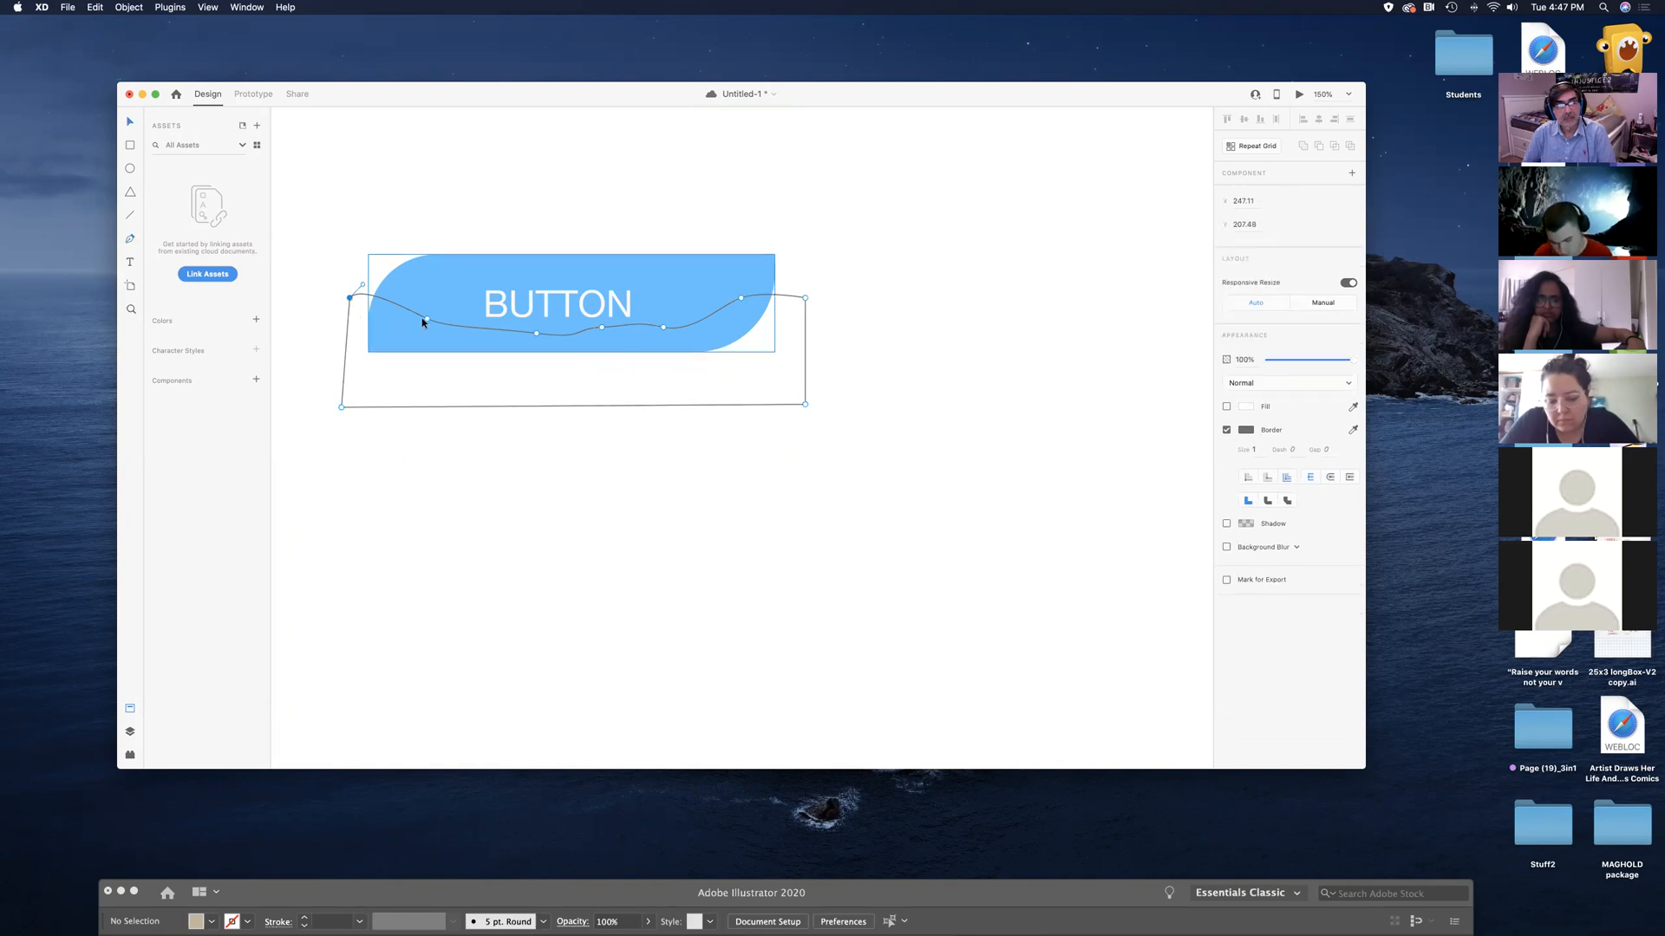
# Reposition two anchor points in the left half of the path's wavy upper edge
pyautogui.moveTo(428, 320); pyautogui.dragTo(420, 327)
pyautogui.click(531, 334)
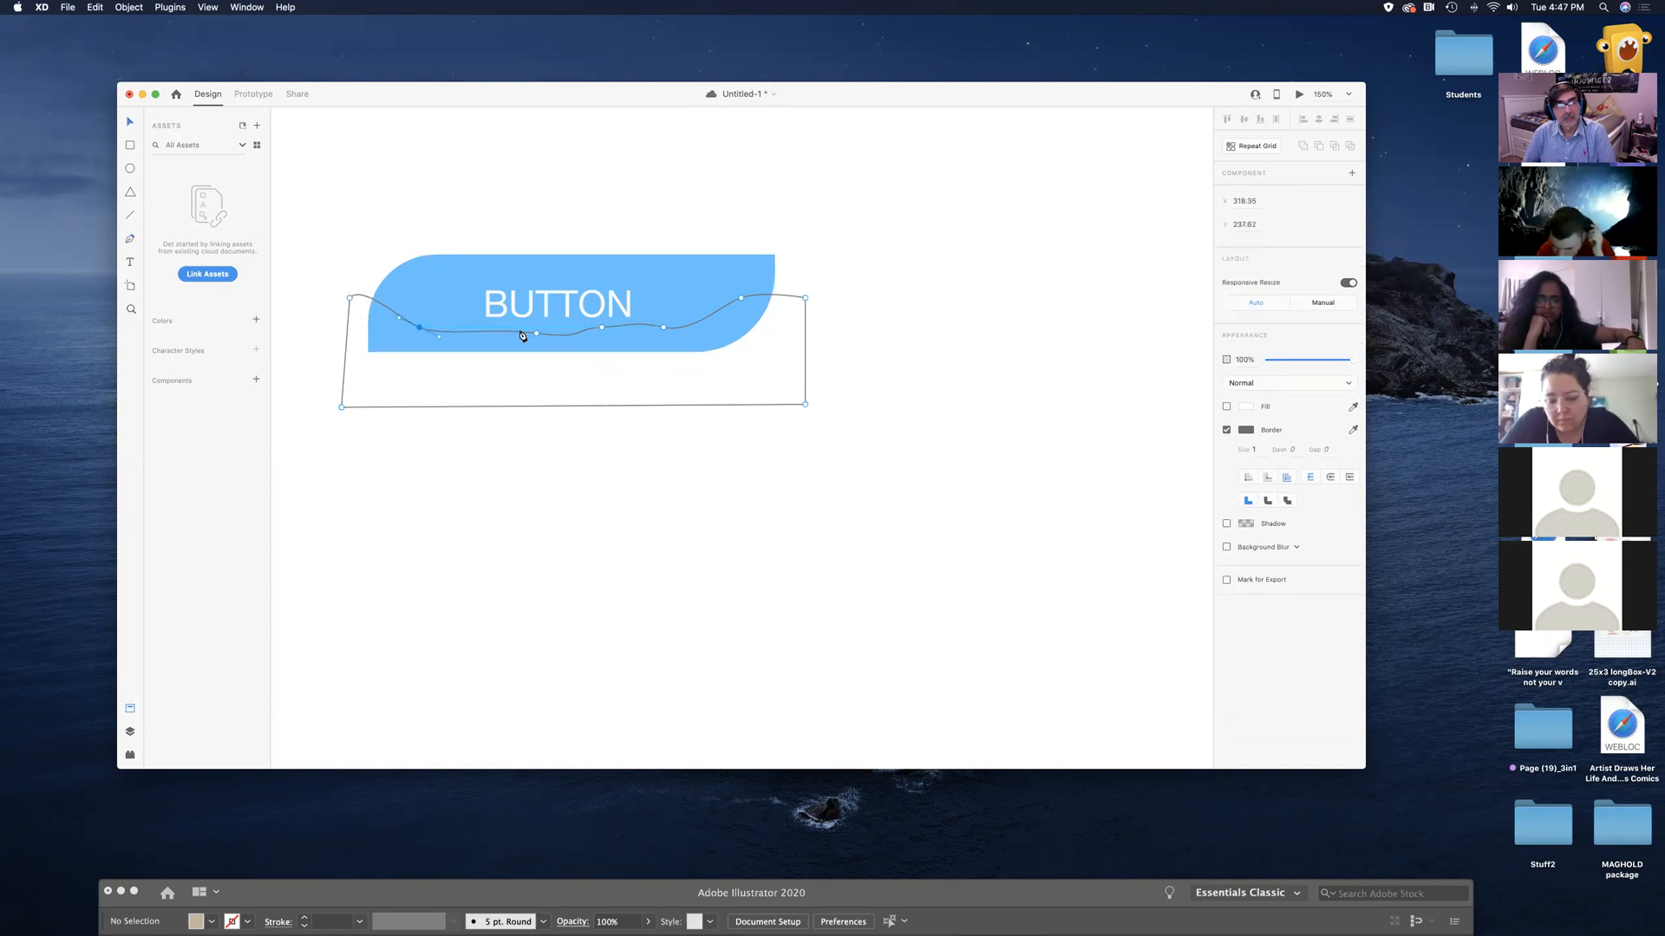
pyautogui.moveTo(535, 335)
pyautogui.mouseDown()
pyautogui.moveTo(477, 323)
pyautogui.moveTo(499, 328)
pyautogui.mouseUp()
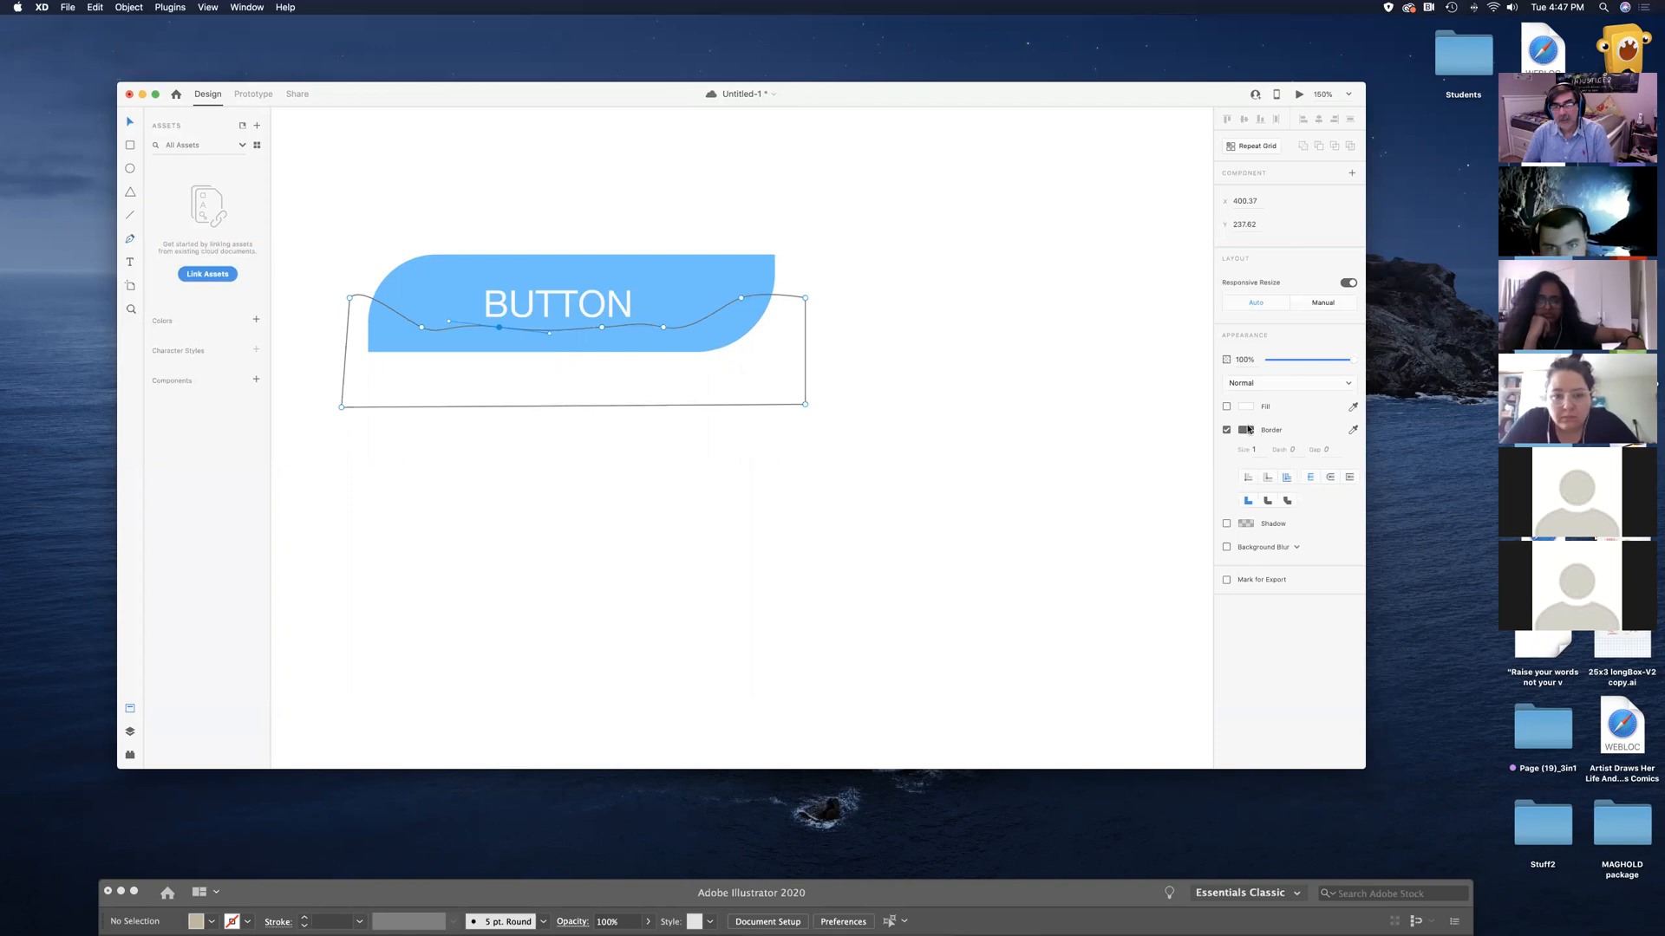
# Fill the wavy shape with a solid blue-violet color and turn off its border
pyautogui.click(1243, 407)
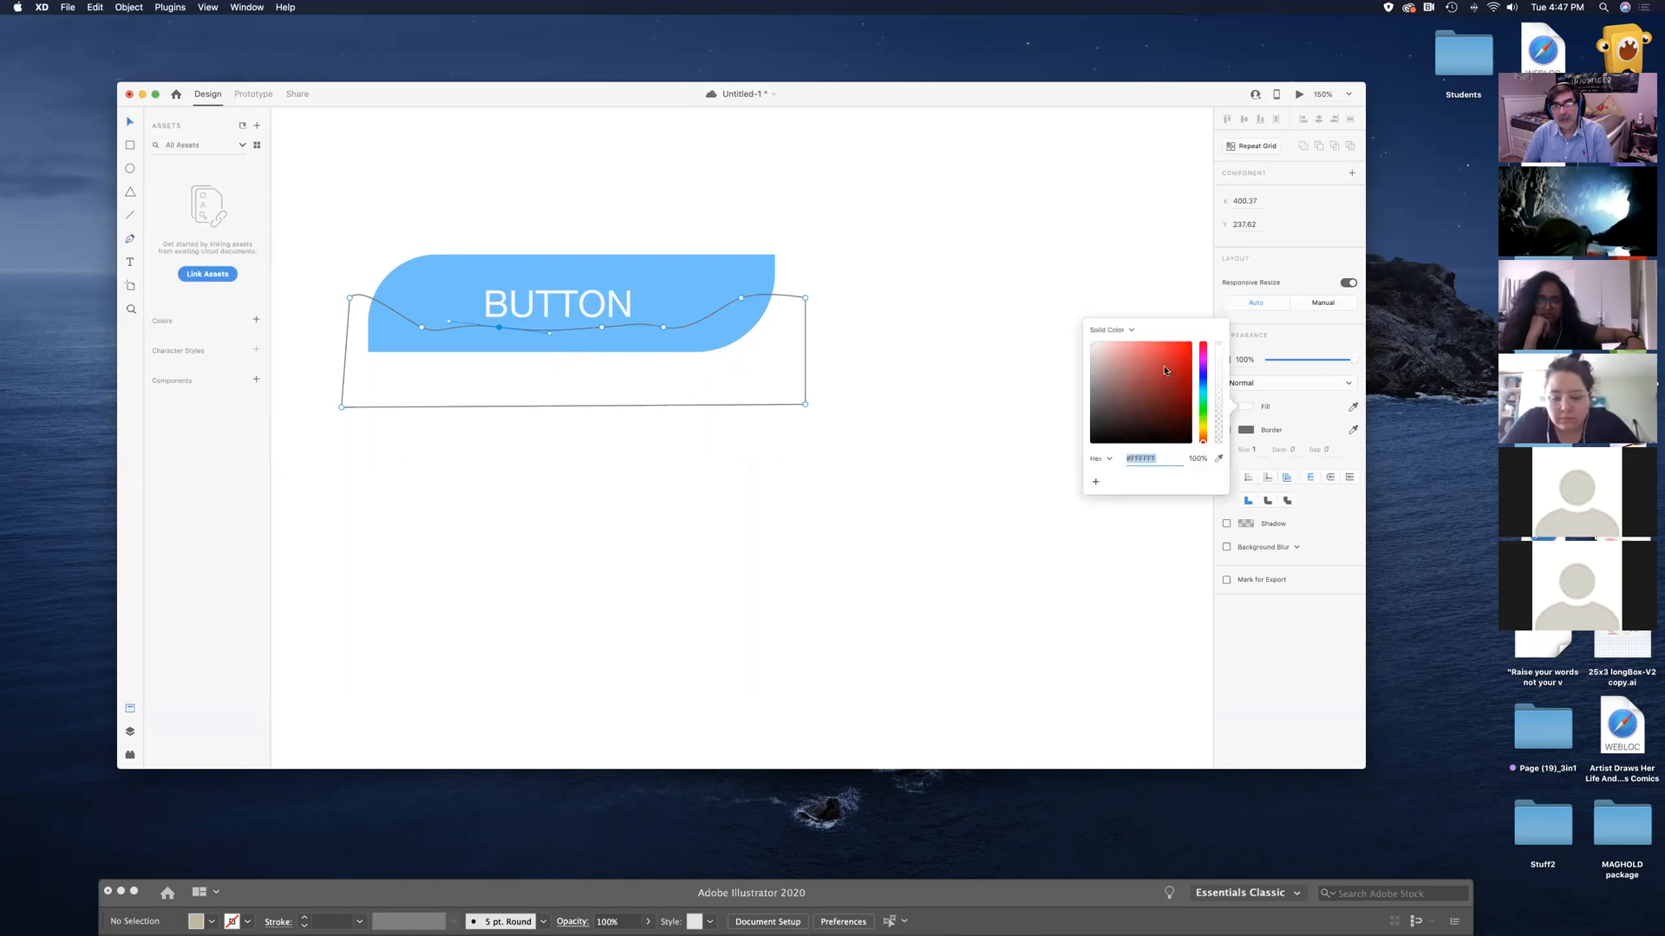
pyautogui.click(1203, 376)
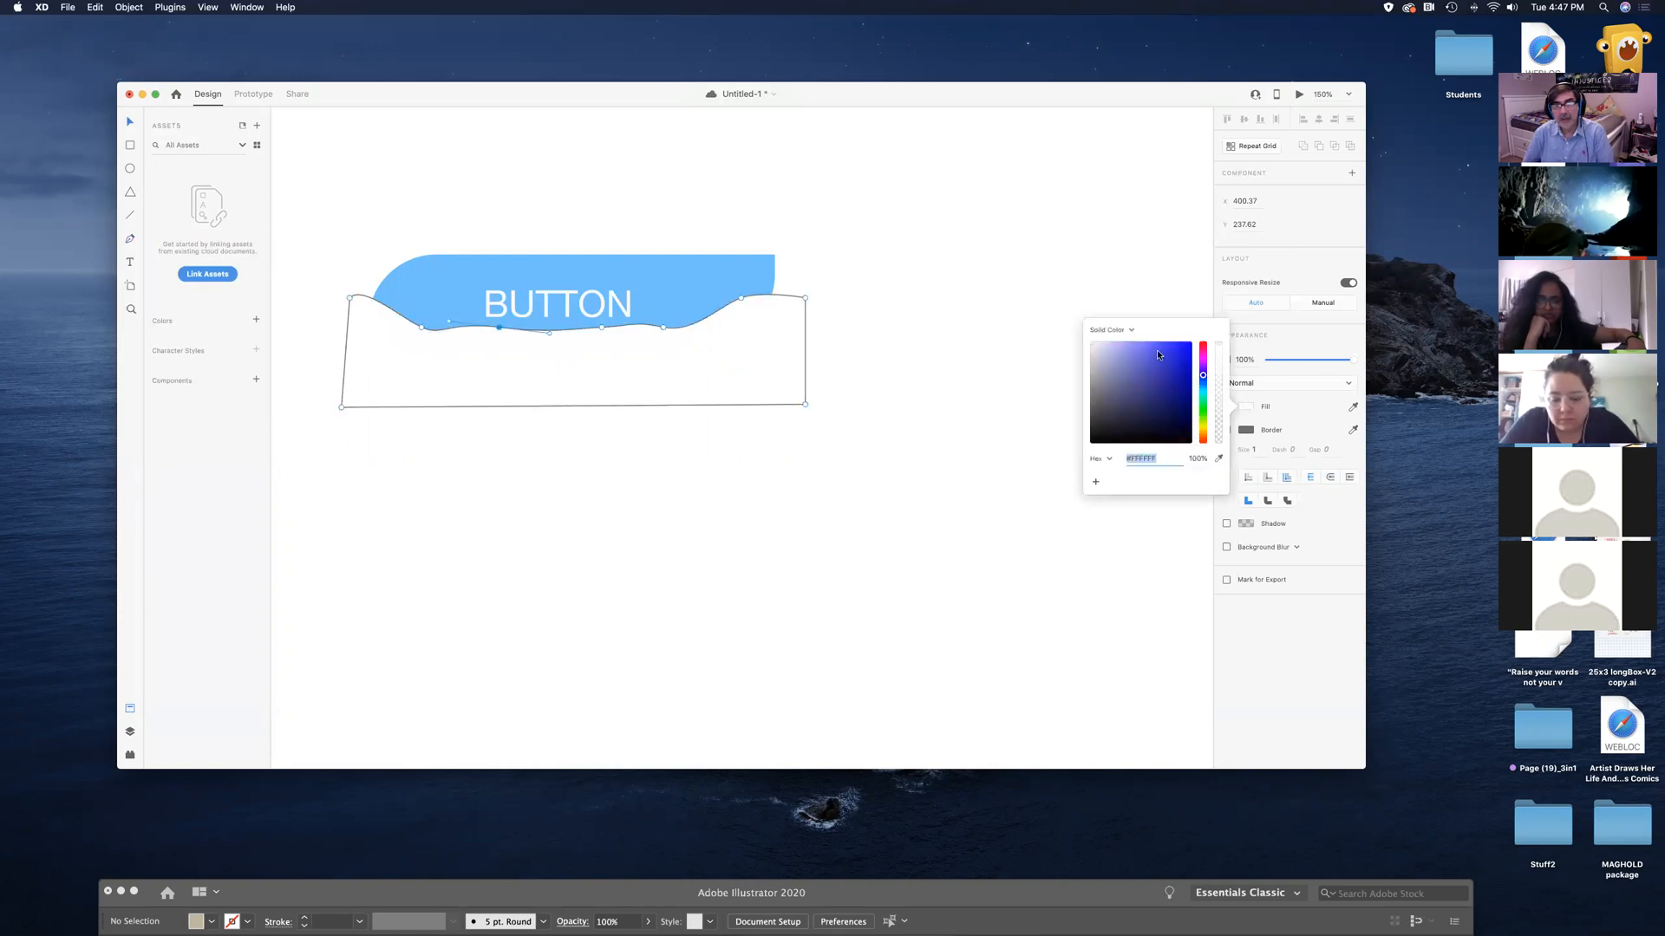
pyautogui.click(1158, 354)
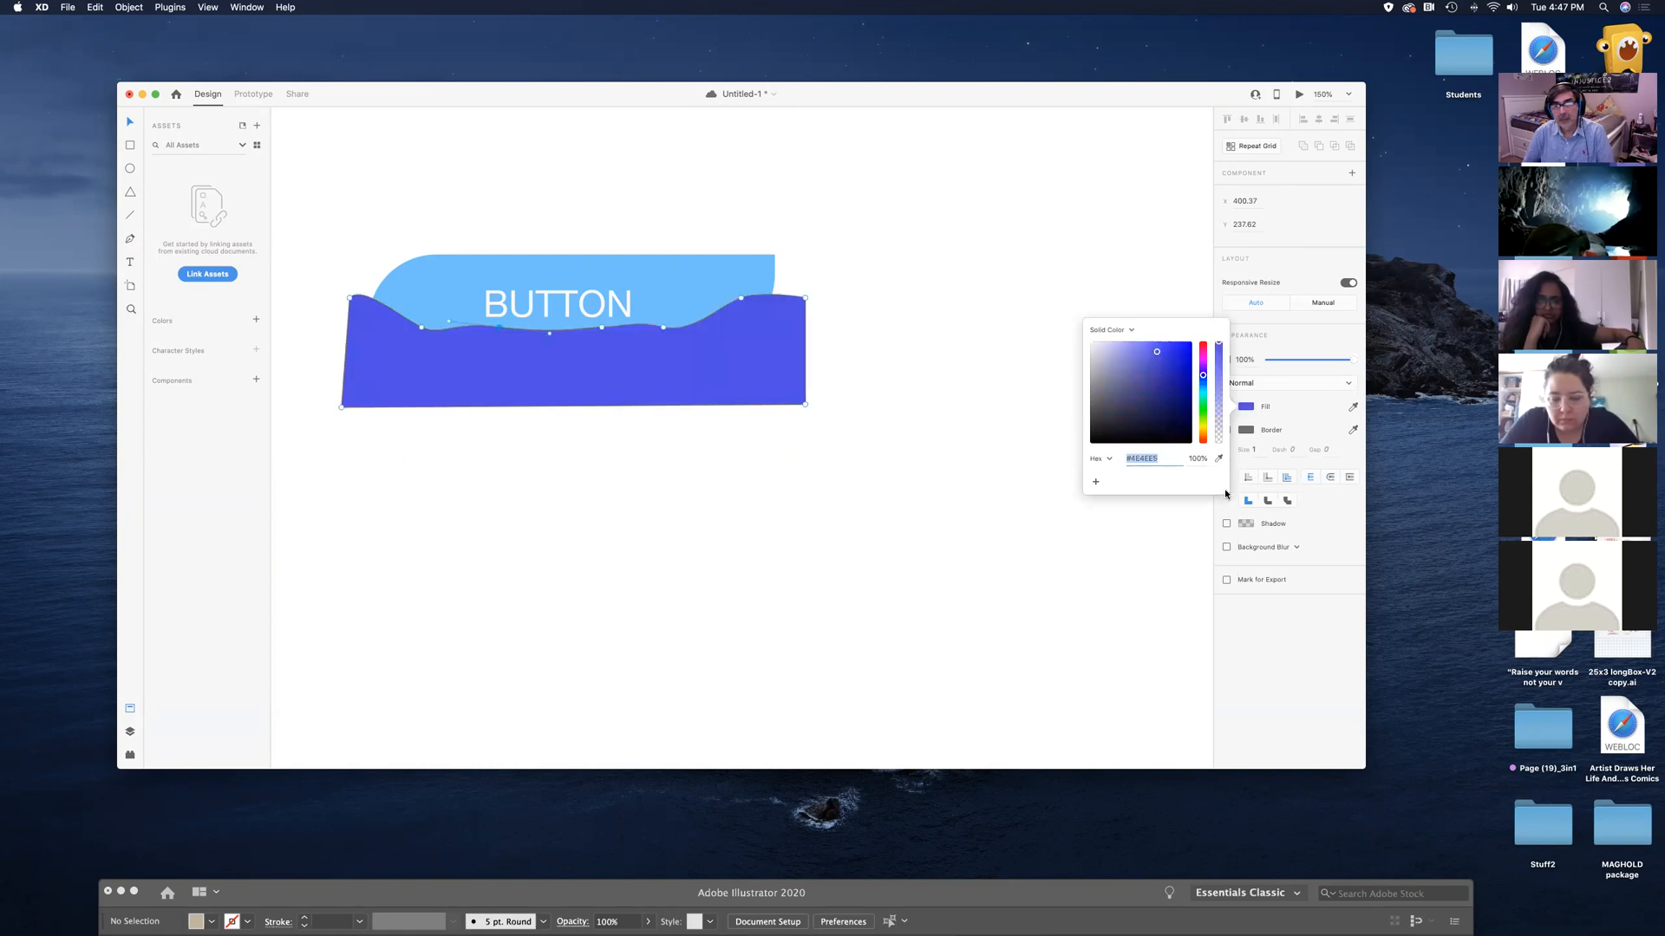
pyautogui.click(1281, 425)
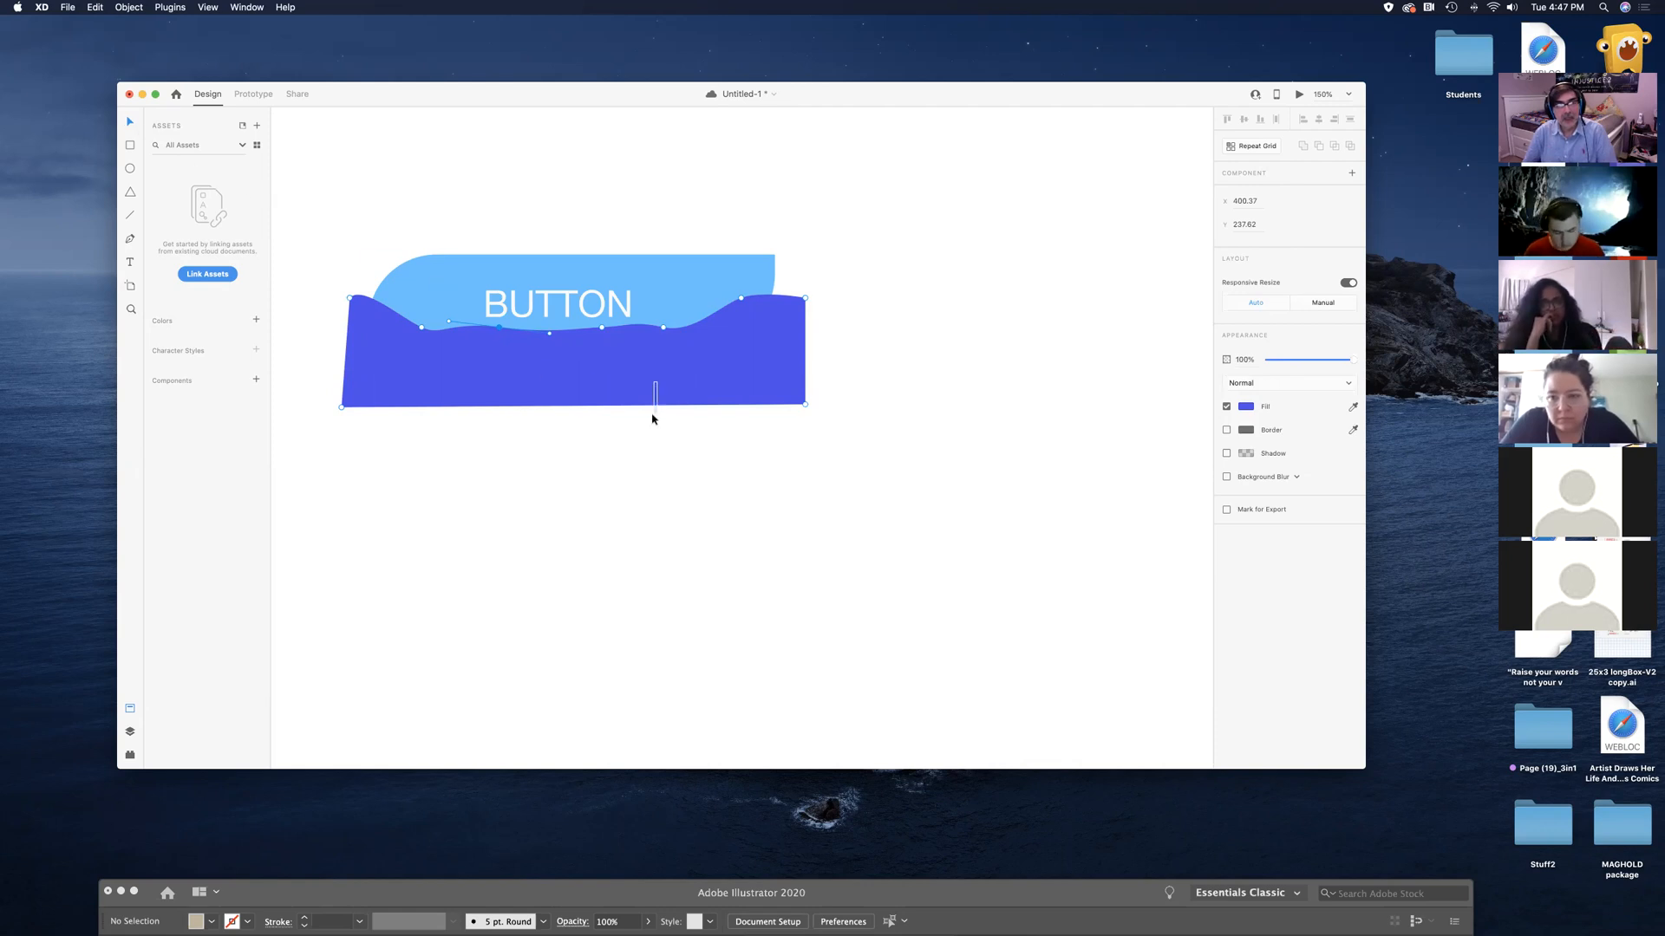
# Duplicate the blue-violet wave slightly below the original and change the copy's fill to yellow
pyautogui.click(884, 471)
pyautogui.moveTo(683, 367); pyautogui.dragTo(683, 414)
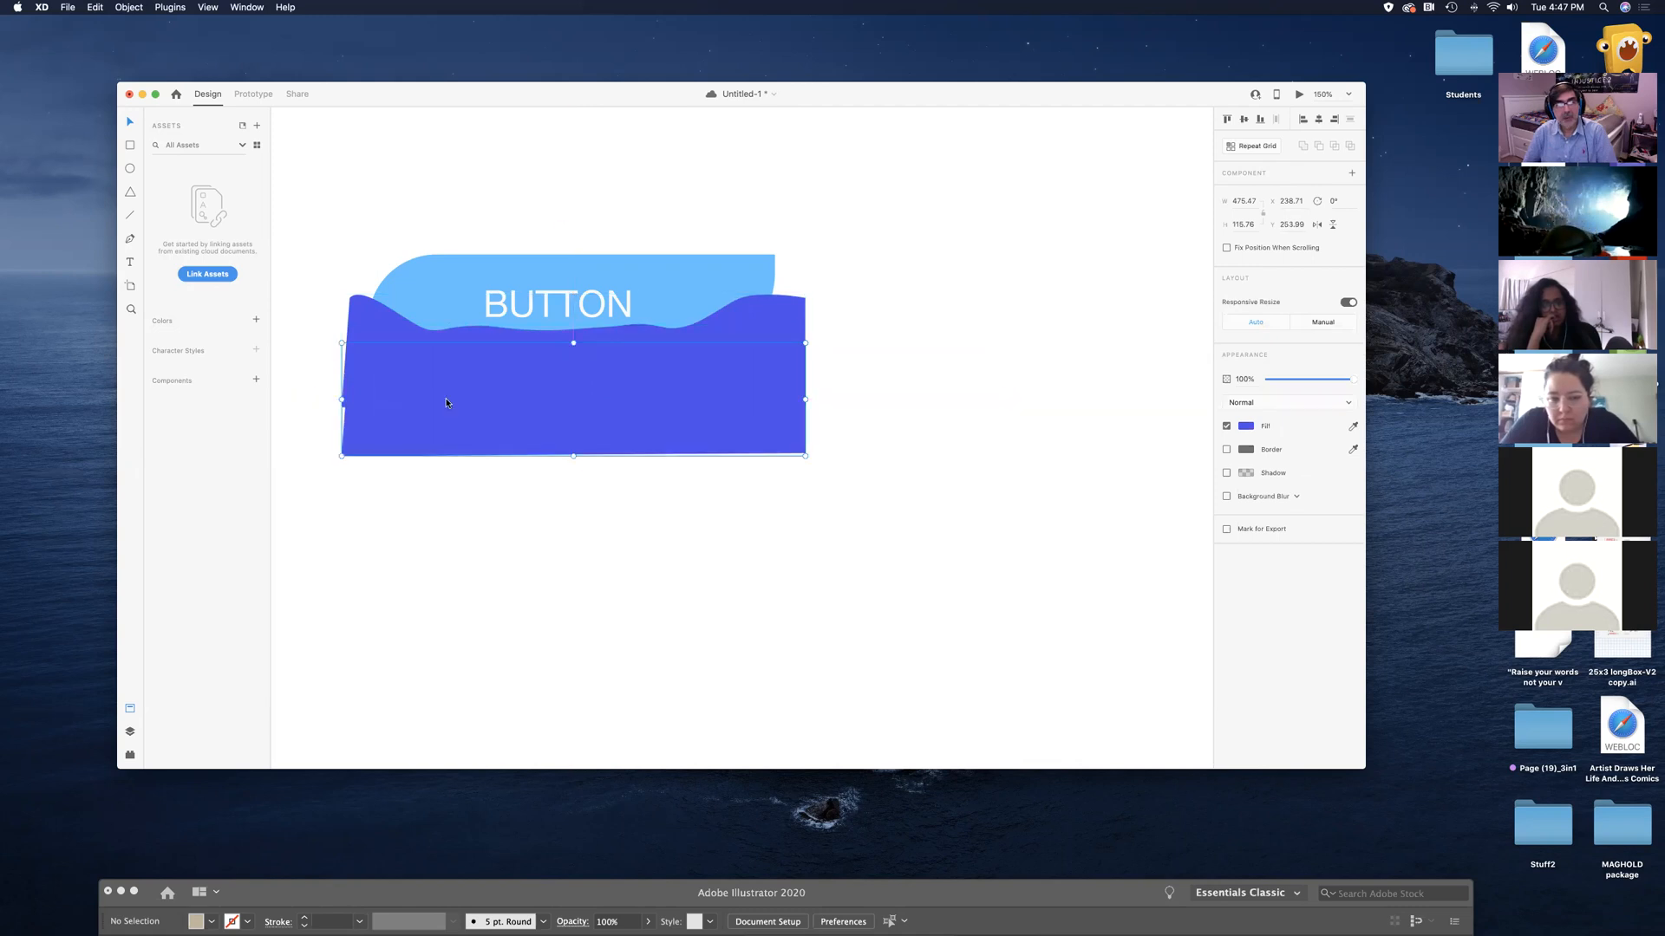
pyautogui.click(1240, 429)
pyautogui.moveTo(1206, 420); pyautogui.dragTo(1206, 443)
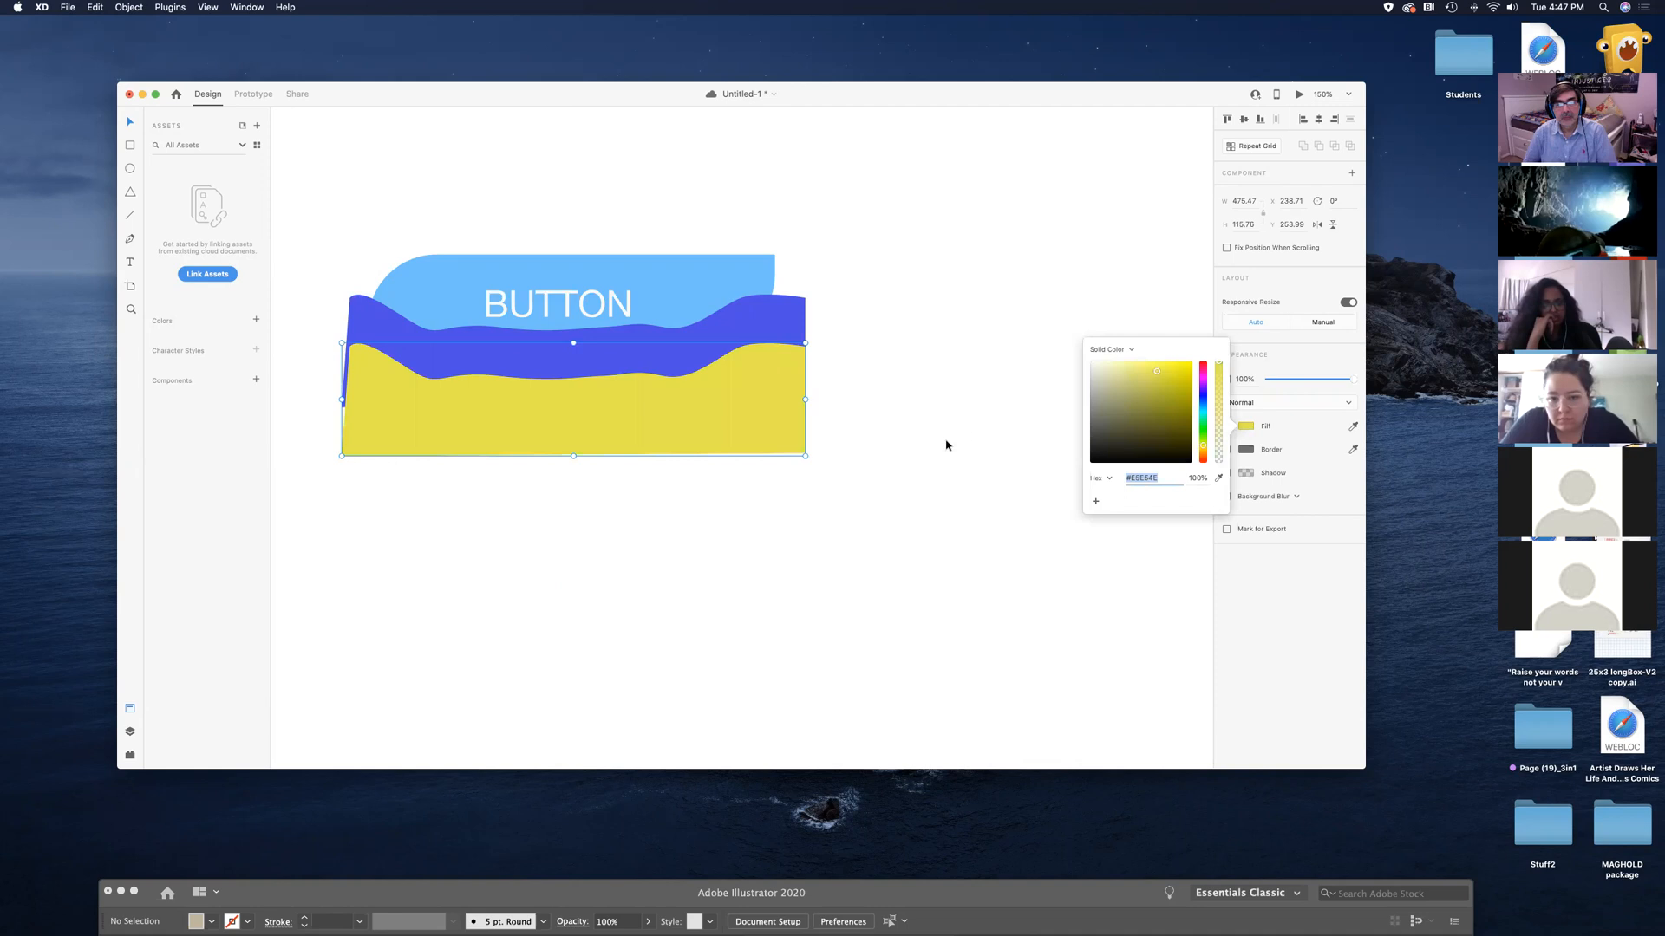
pyautogui.click(821, 528)
# Edit the blue-violet wave's path, moving anchor points on its left side and pulling its upper edge down into a dip below the label
pyautogui.click(497, 354)
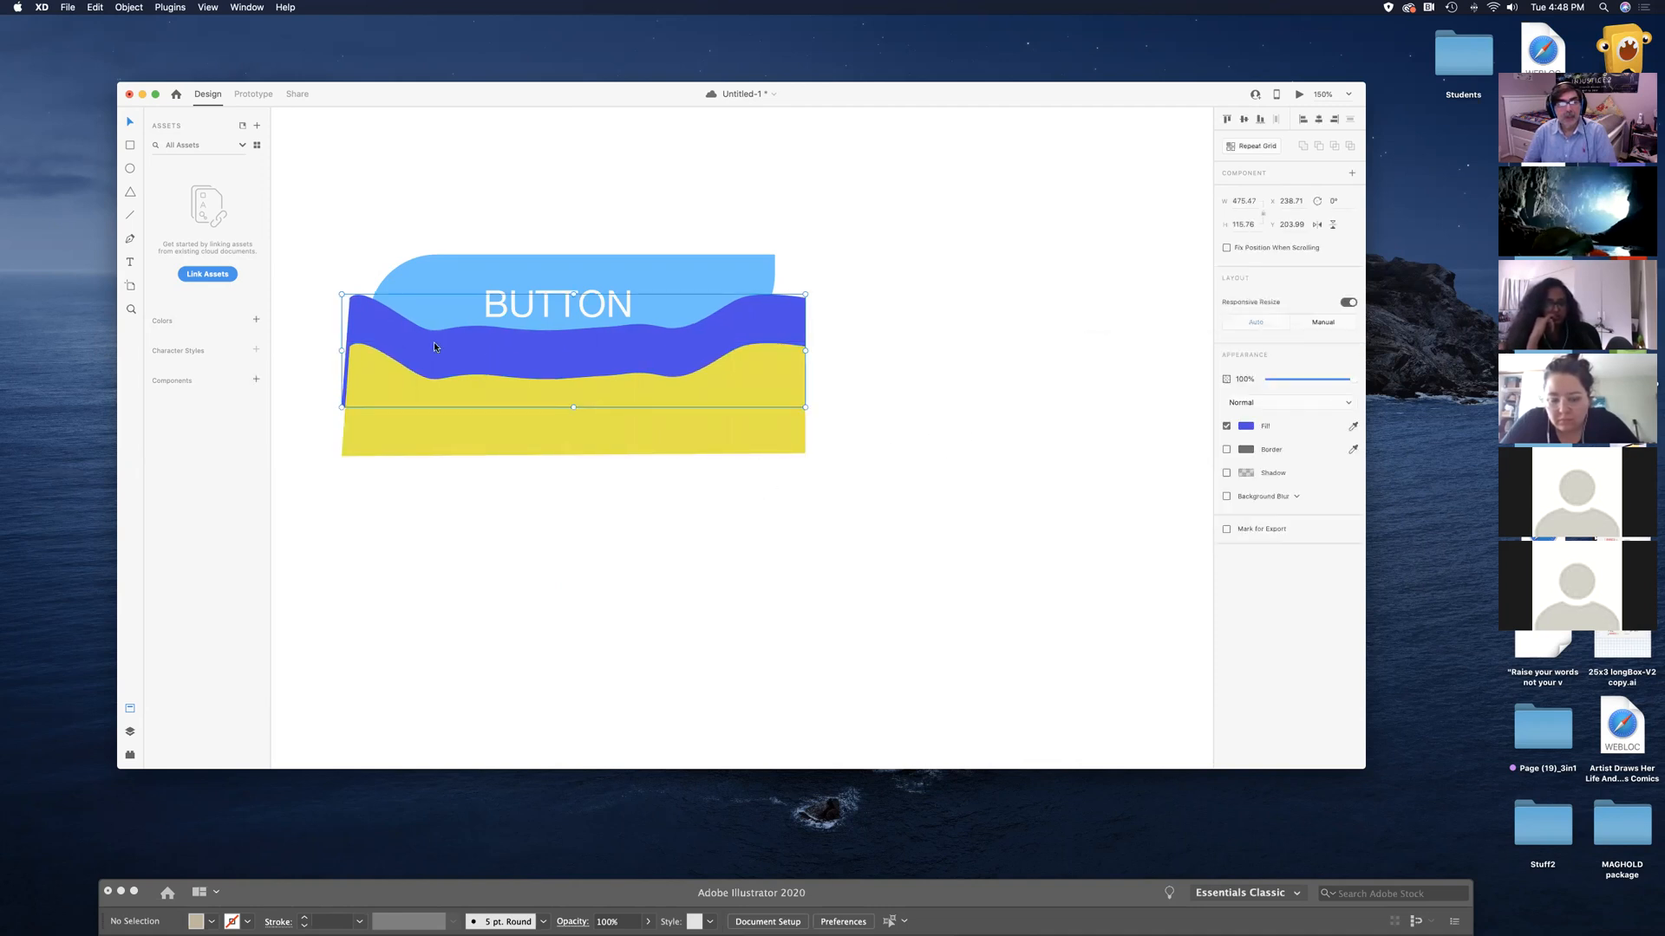
pyautogui.doubleClick(463, 330)
pyautogui.moveTo(422, 328); pyautogui.dragTo(467, 334)
pyautogui.click(528, 331)
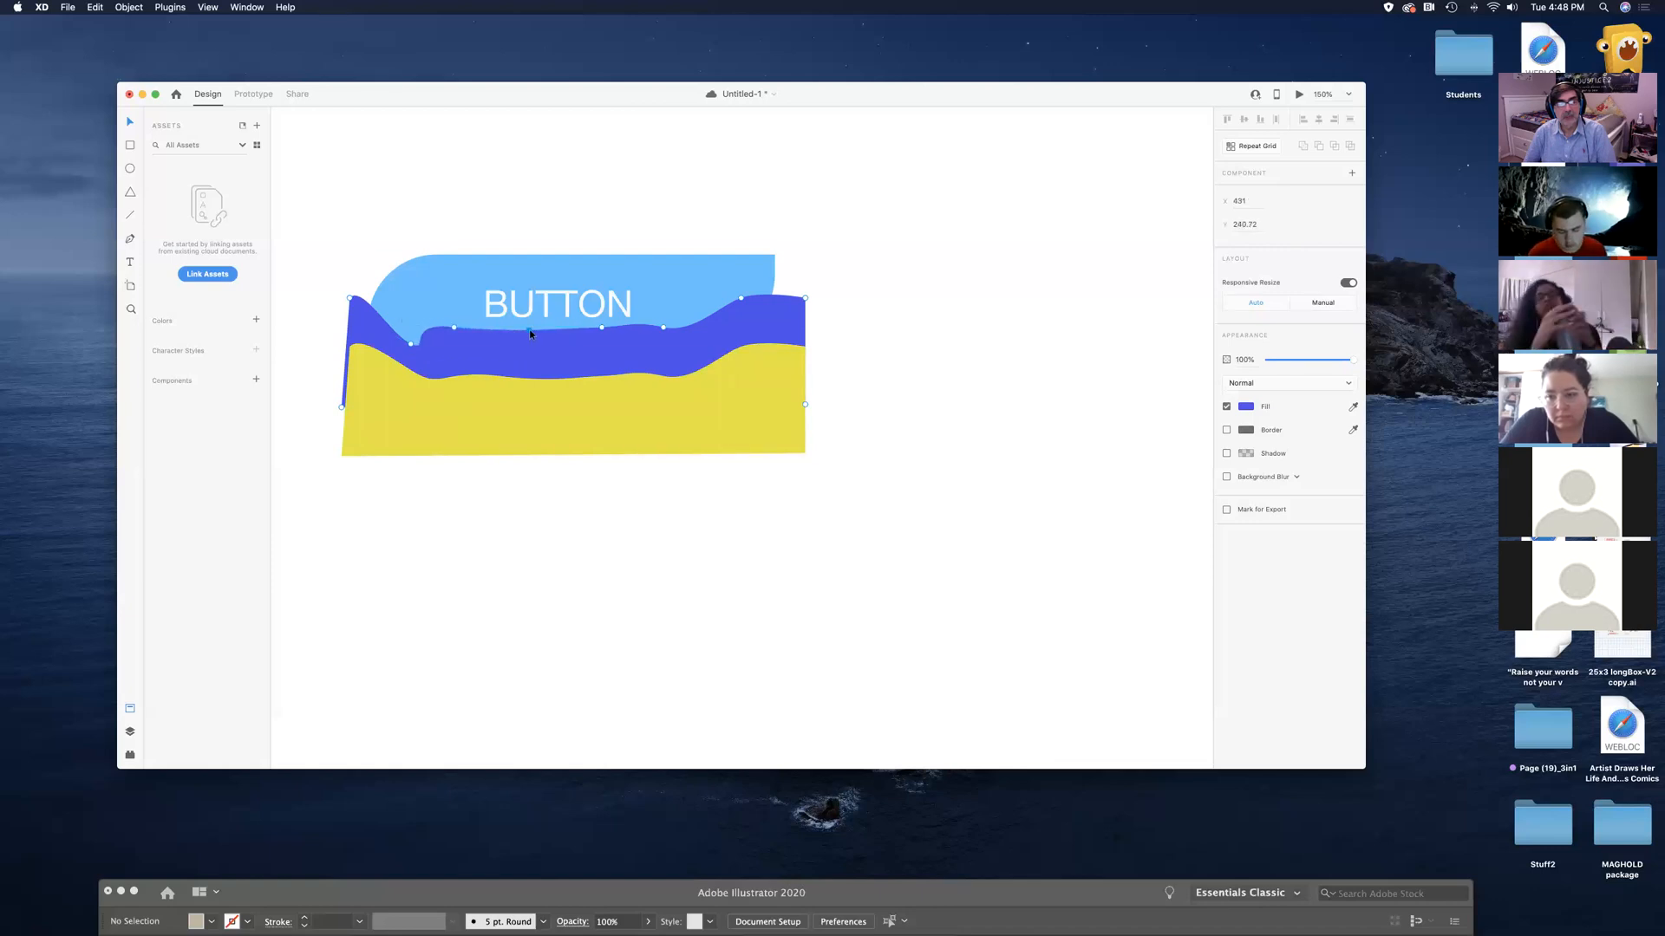
pyautogui.moveTo(529, 329); pyautogui.dragTo(528, 349)
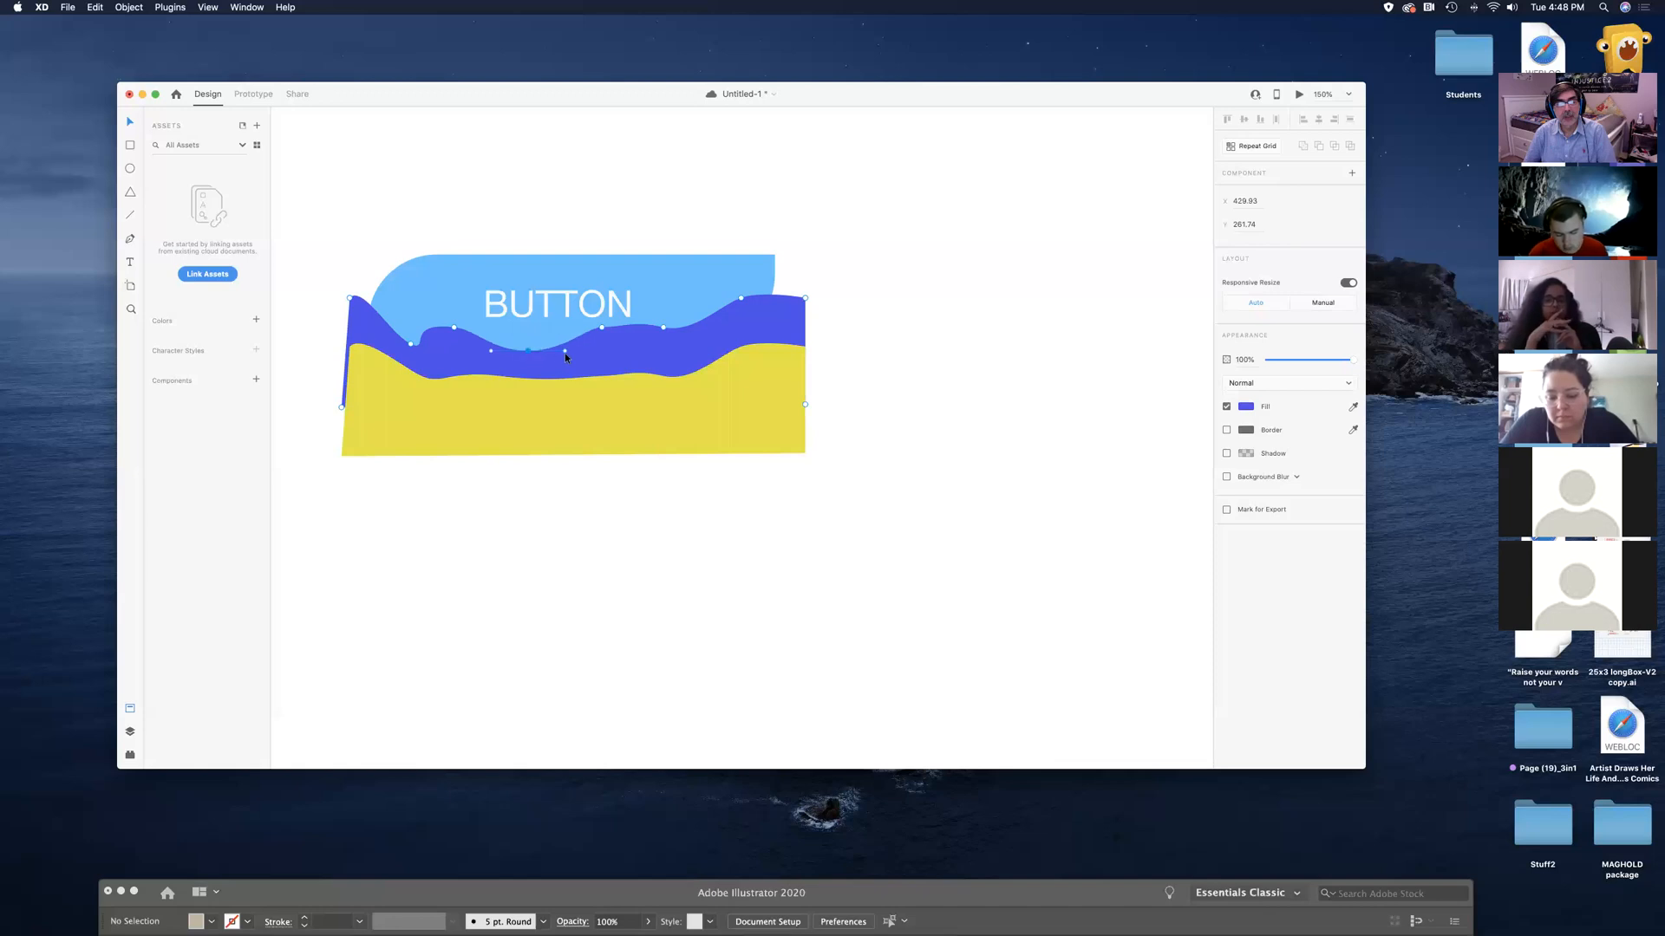
pyautogui.moveTo(566, 350)
pyautogui.mouseDown()
pyautogui.moveTo(606, 352)
pyautogui.moveTo(564, 352)
pyautogui.mouseUp()
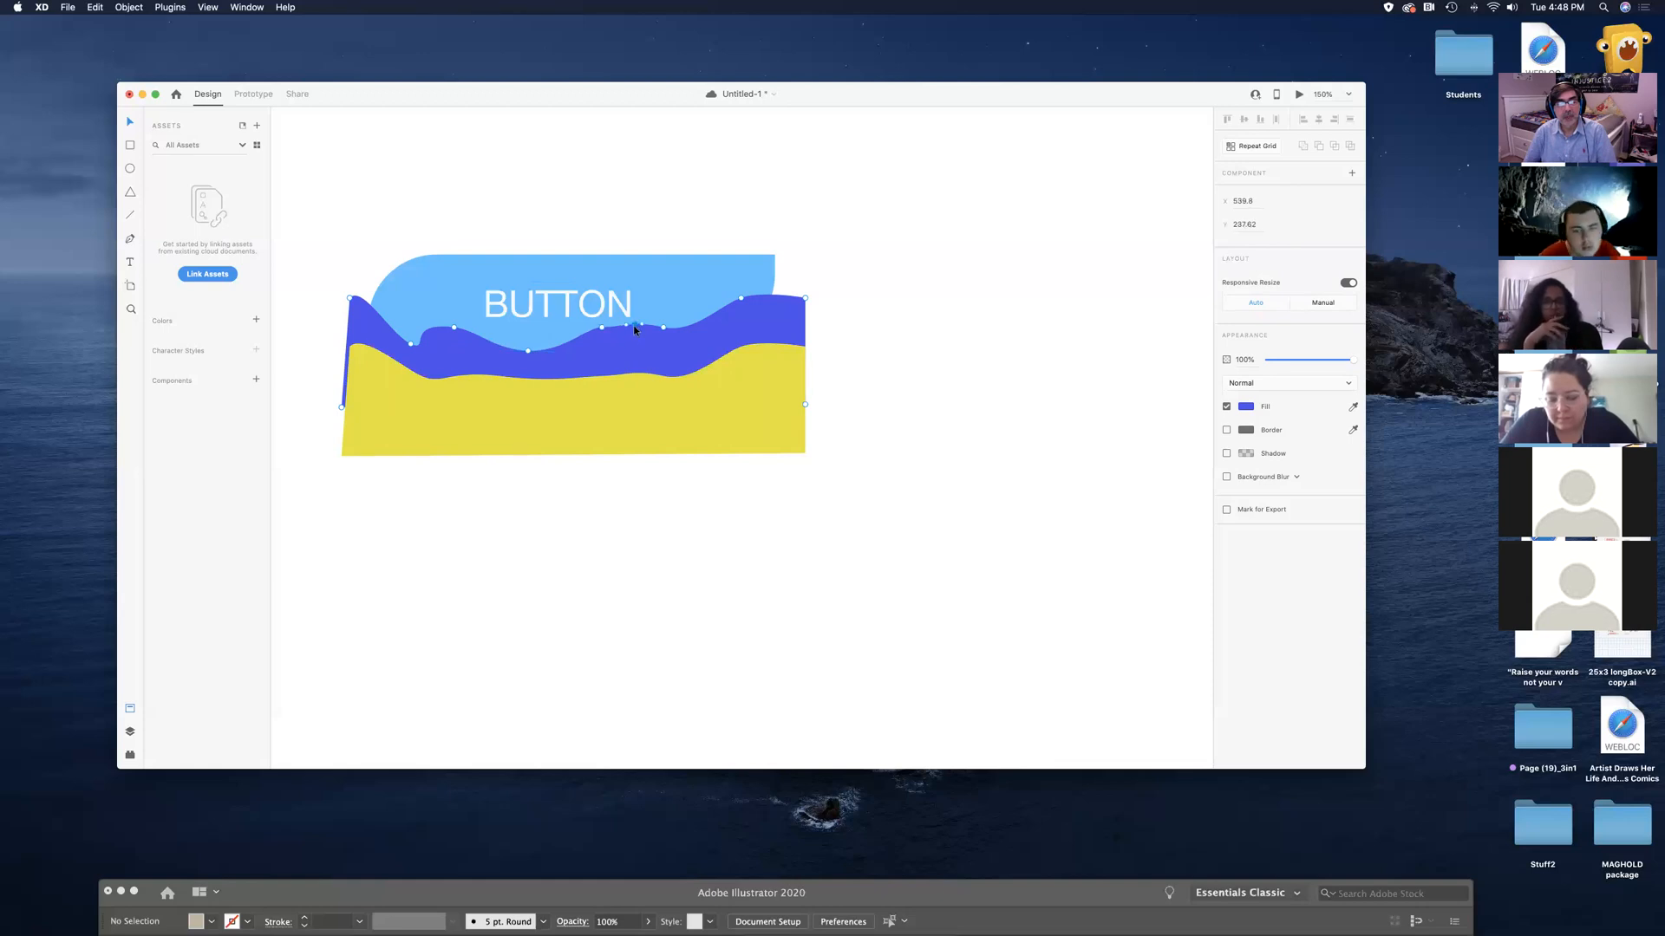
# Reshape the right half of the blue-violet wave's upper edge with a second dip, adjust its leftmost curve point, and deselect
pyautogui.moveTo(628, 347); pyautogui.dragTo(632, 341)
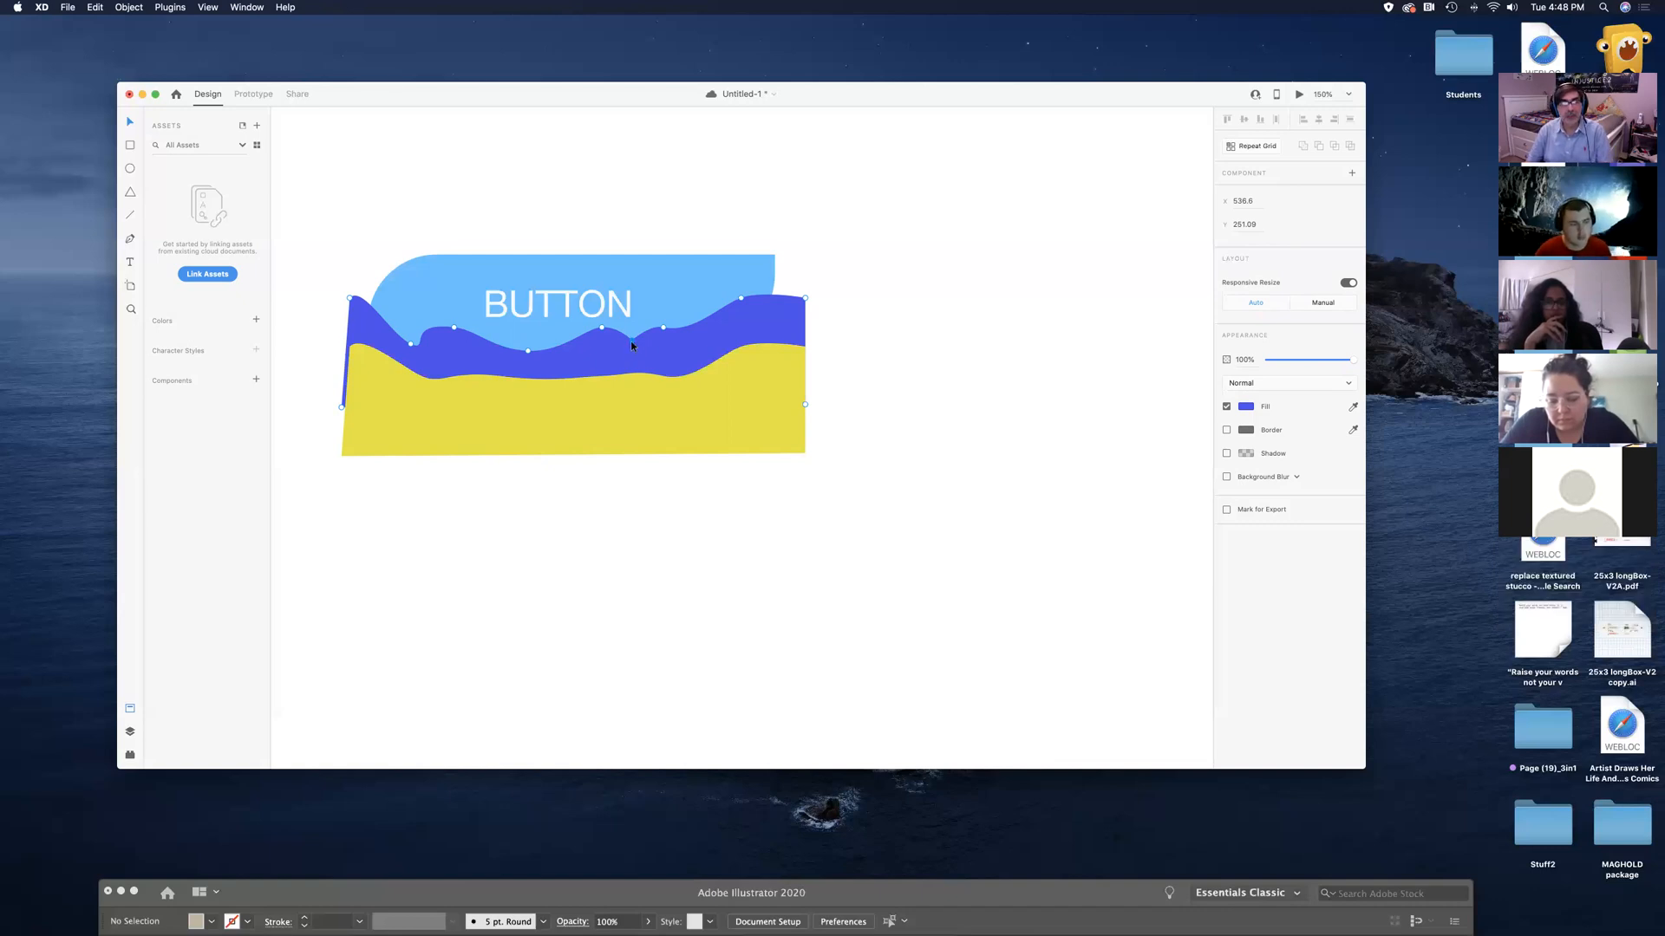
pyautogui.moveTo(632, 342); pyautogui.dragTo(636, 348)
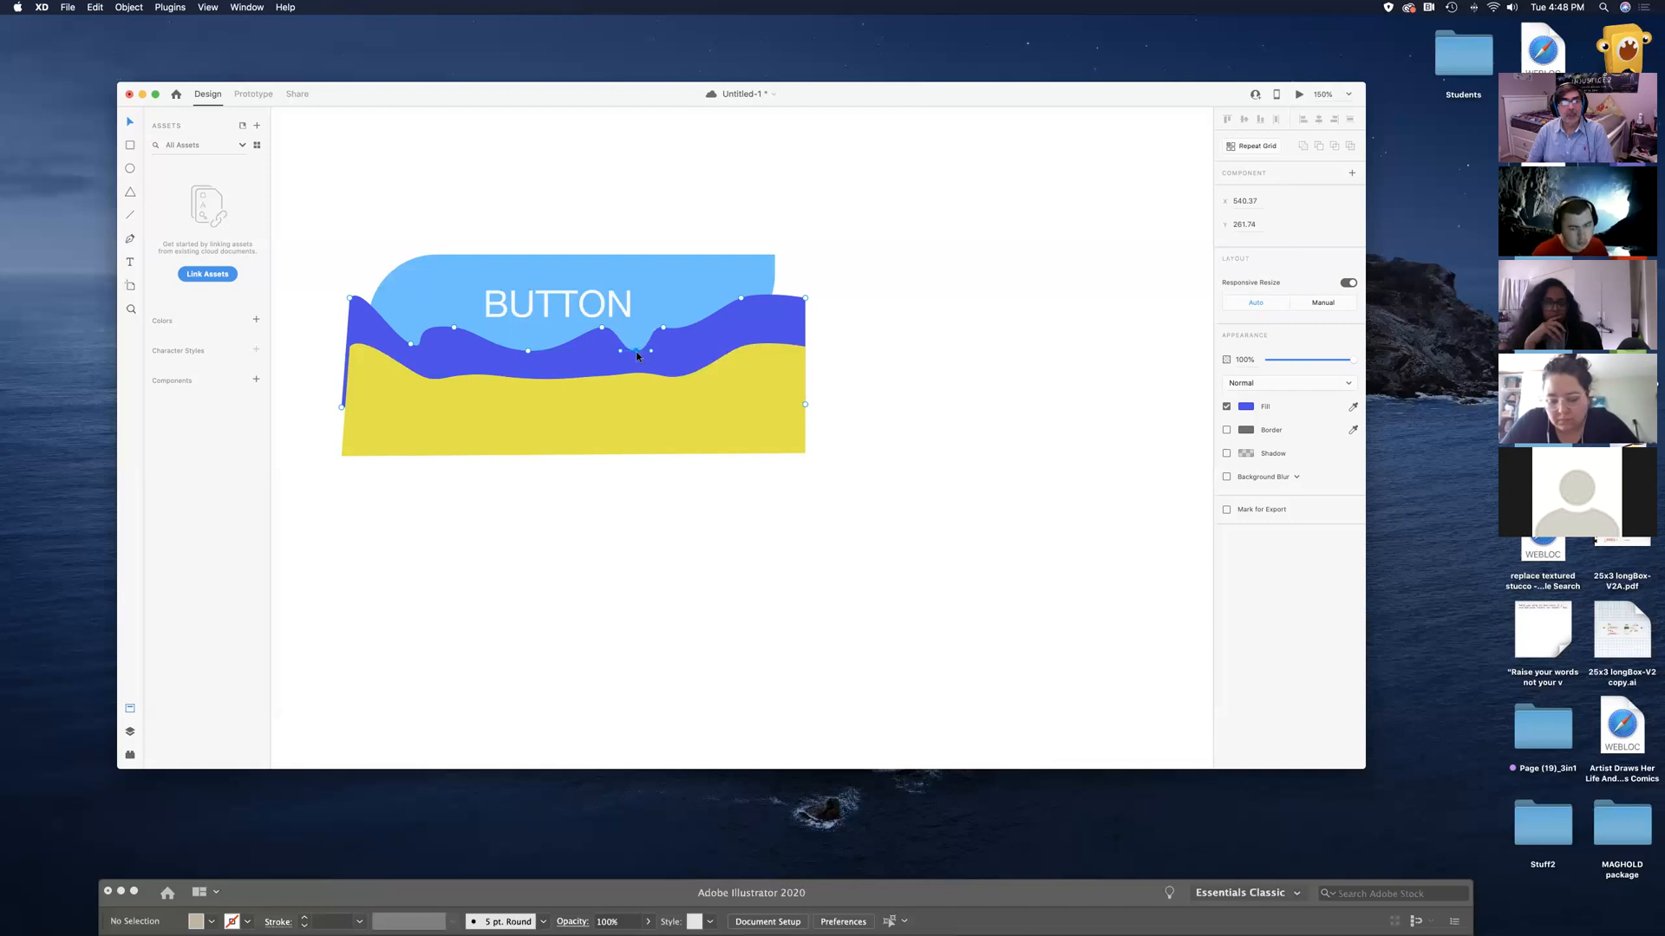
pyautogui.click(653, 350)
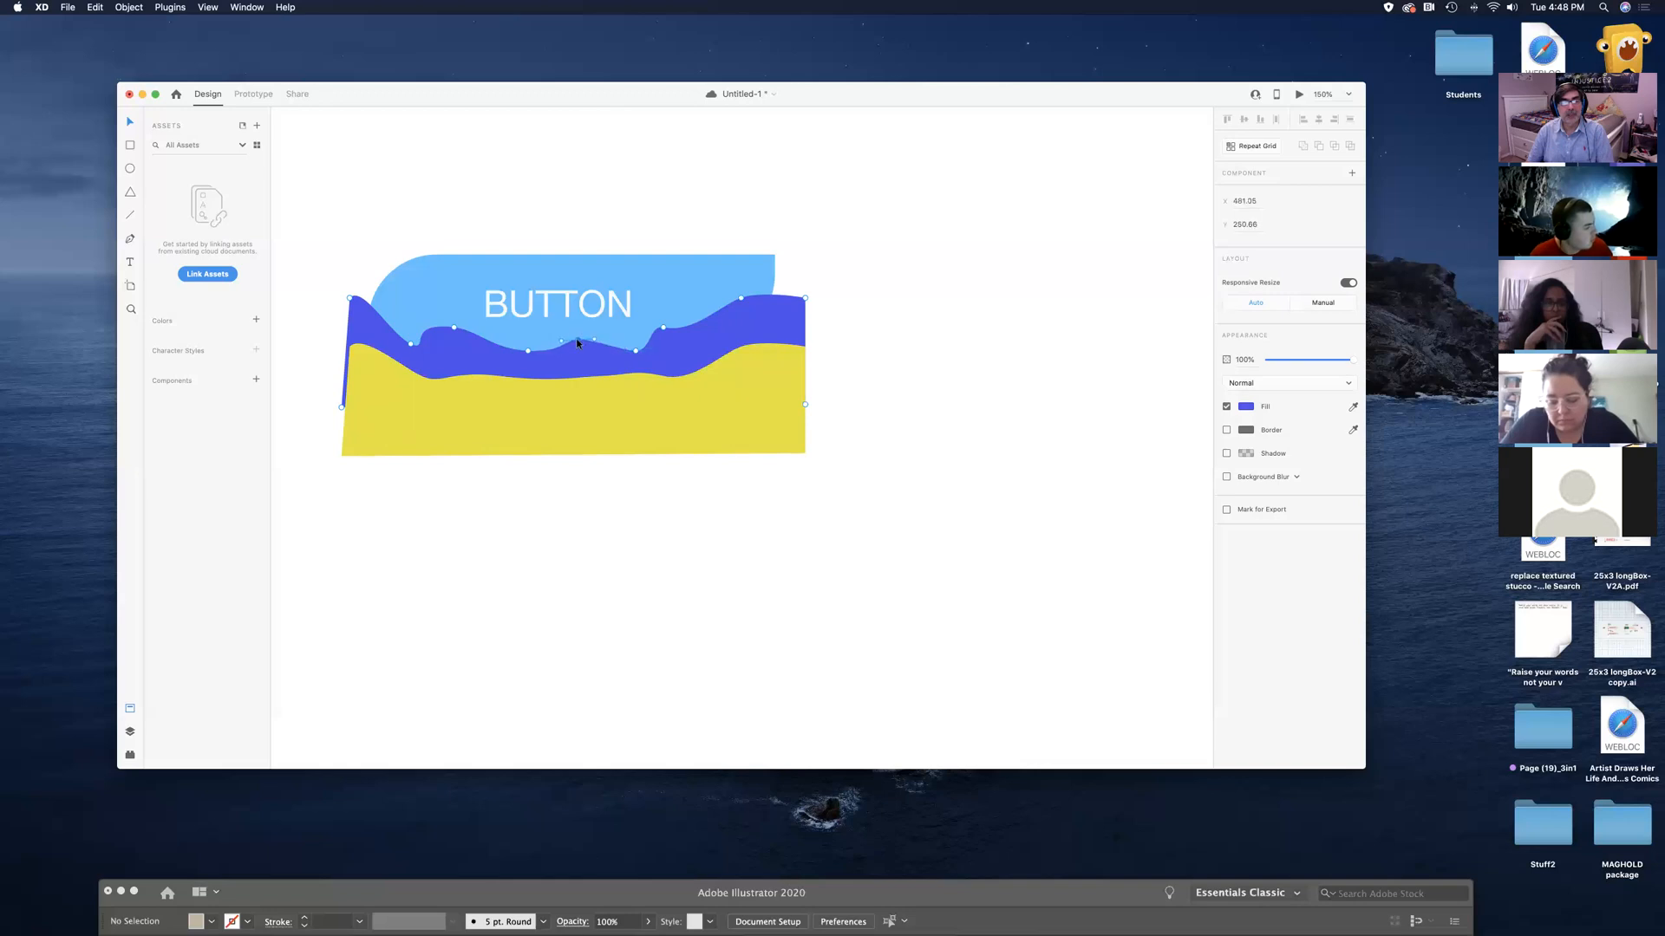
pyautogui.click(682, 328)
pyautogui.click(741, 301)
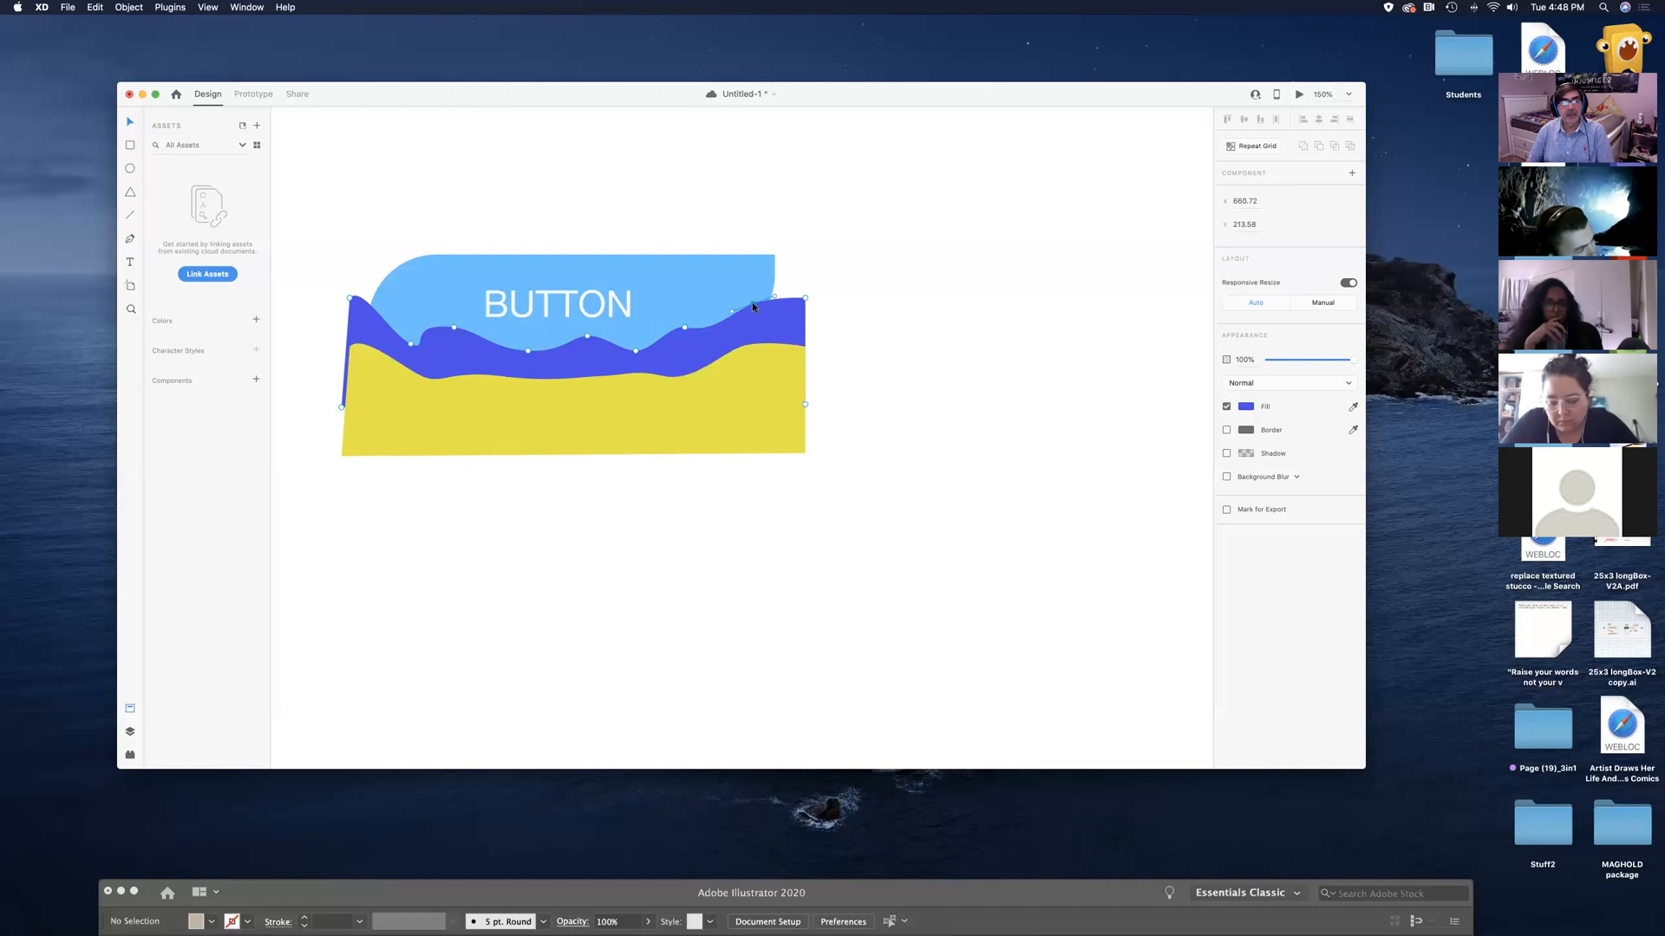
pyautogui.moveTo(412, 344); pyautogui.dragTo(393, 328)
pyautogui.click(485, 416)
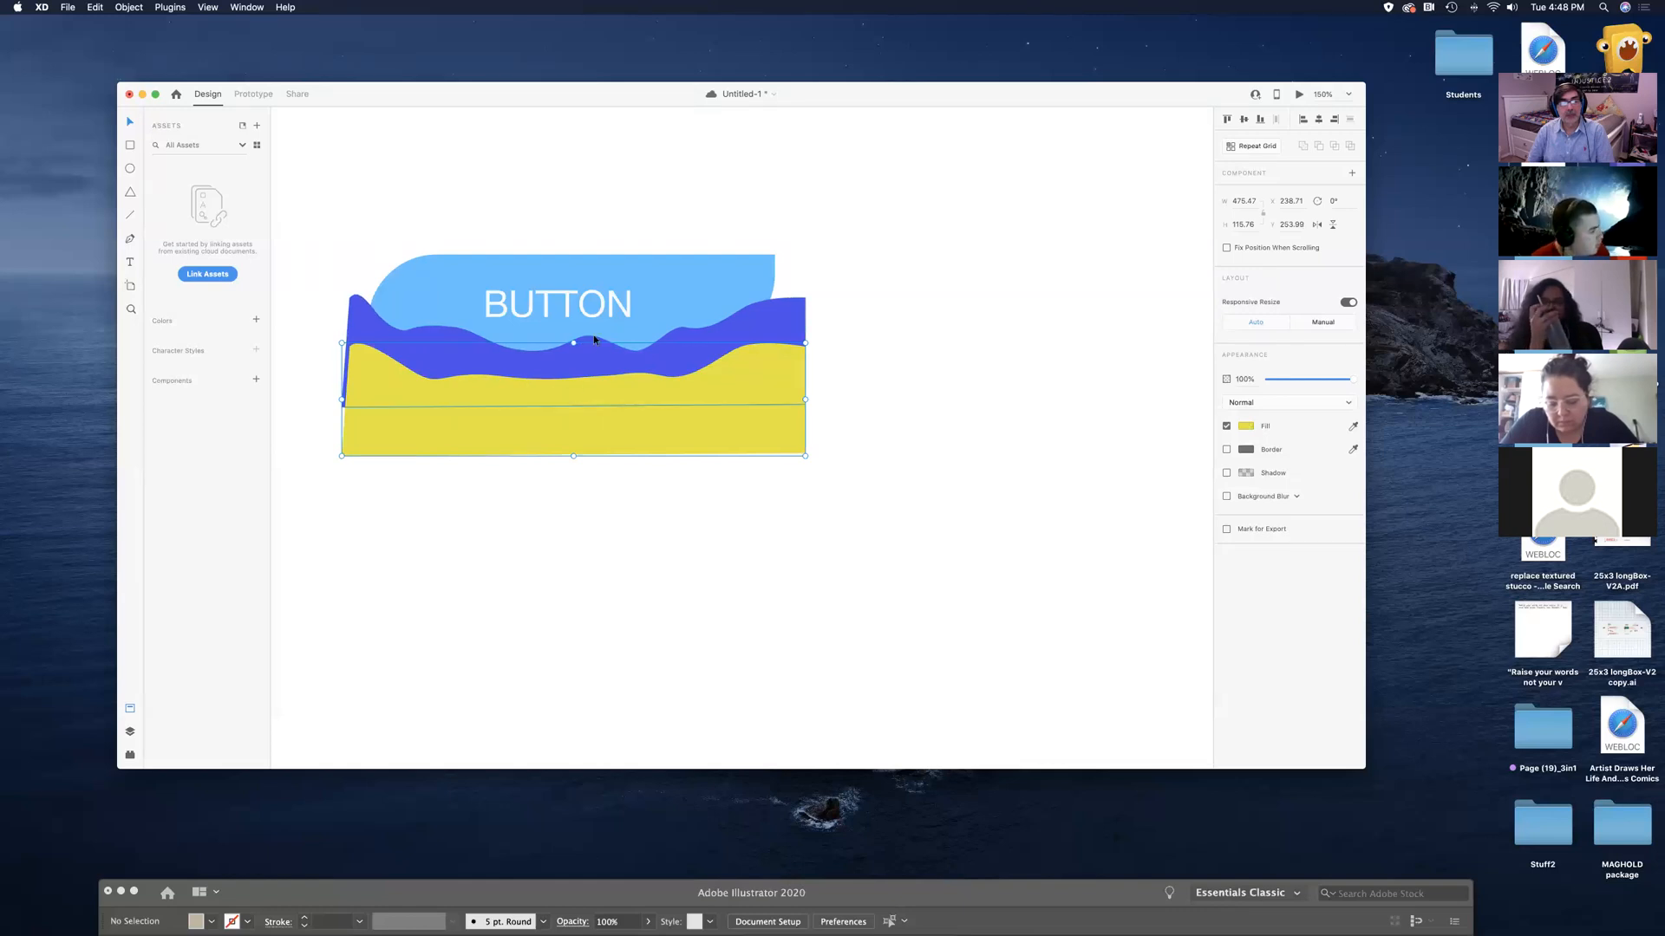
pyautogui.click(908, 465)
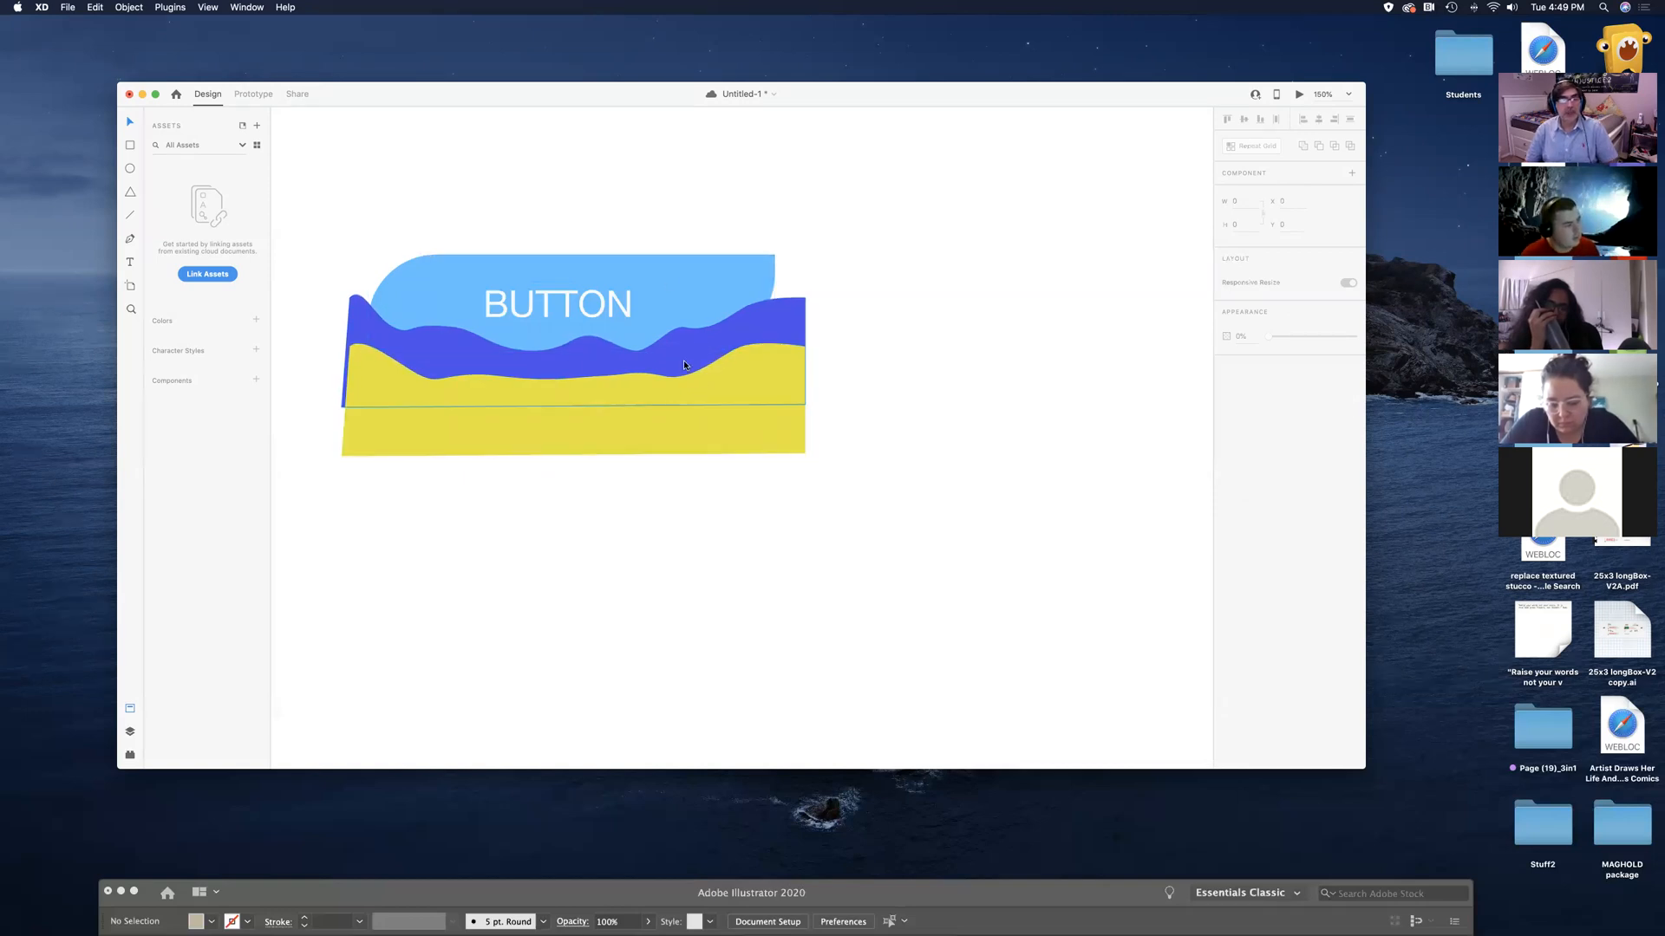
# Bring the light blue button shape to the front and use it to mask the blue-violet and yellow waves
pyautogui.click(723, 301)
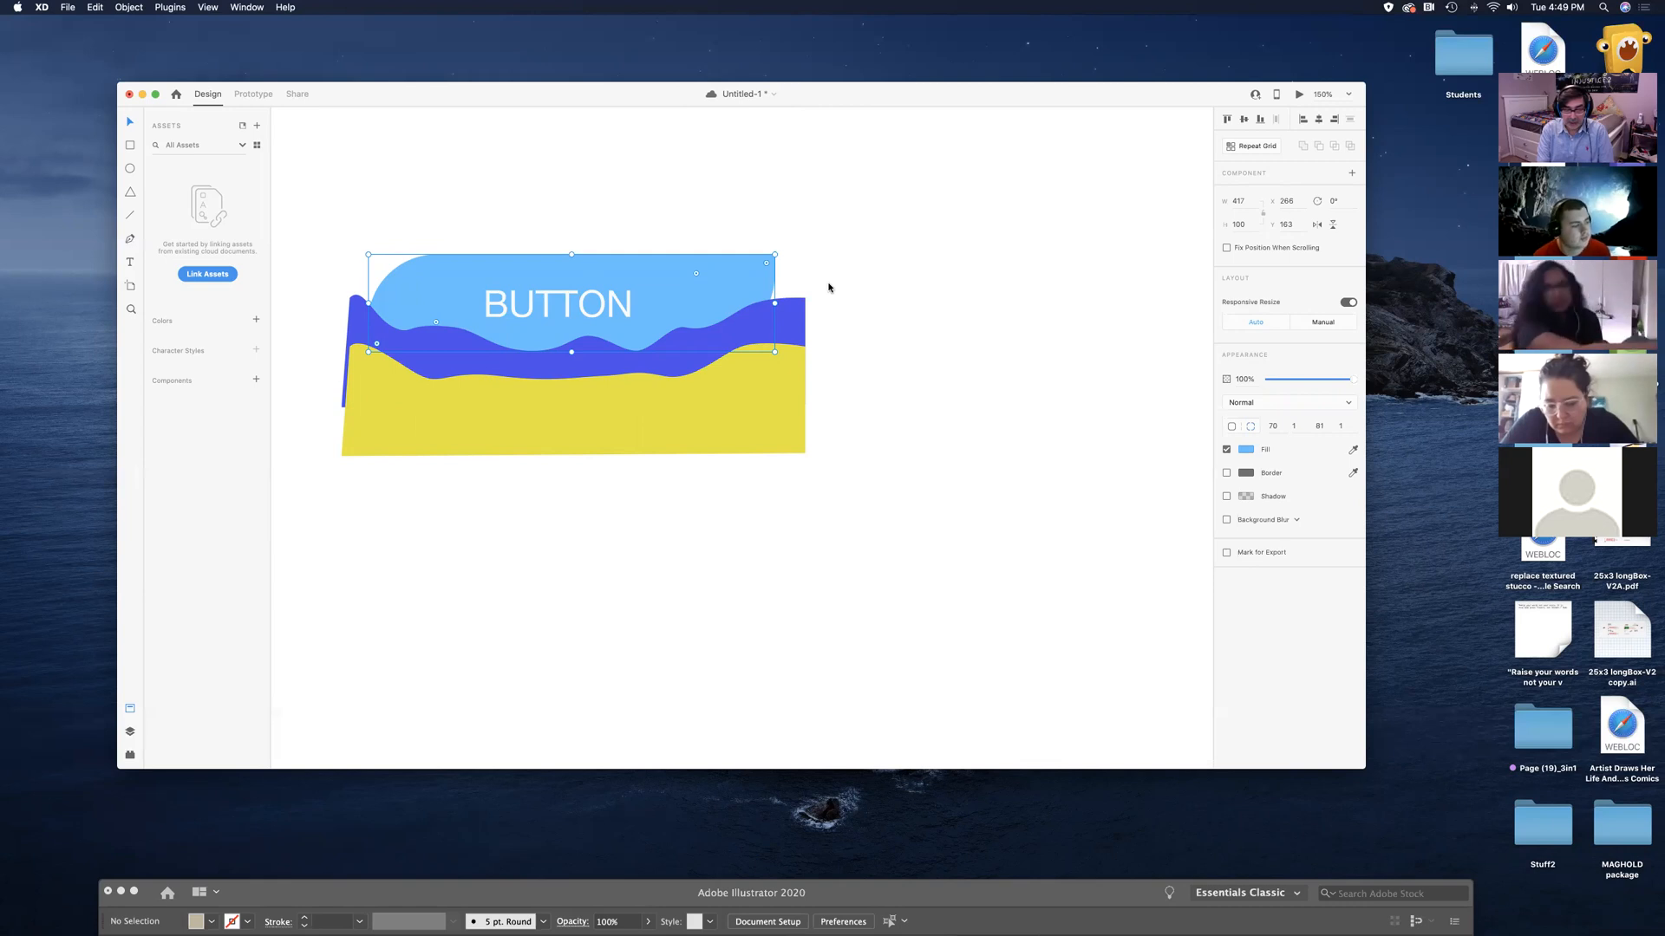
pyautogui.press('shift+super+bracketright')
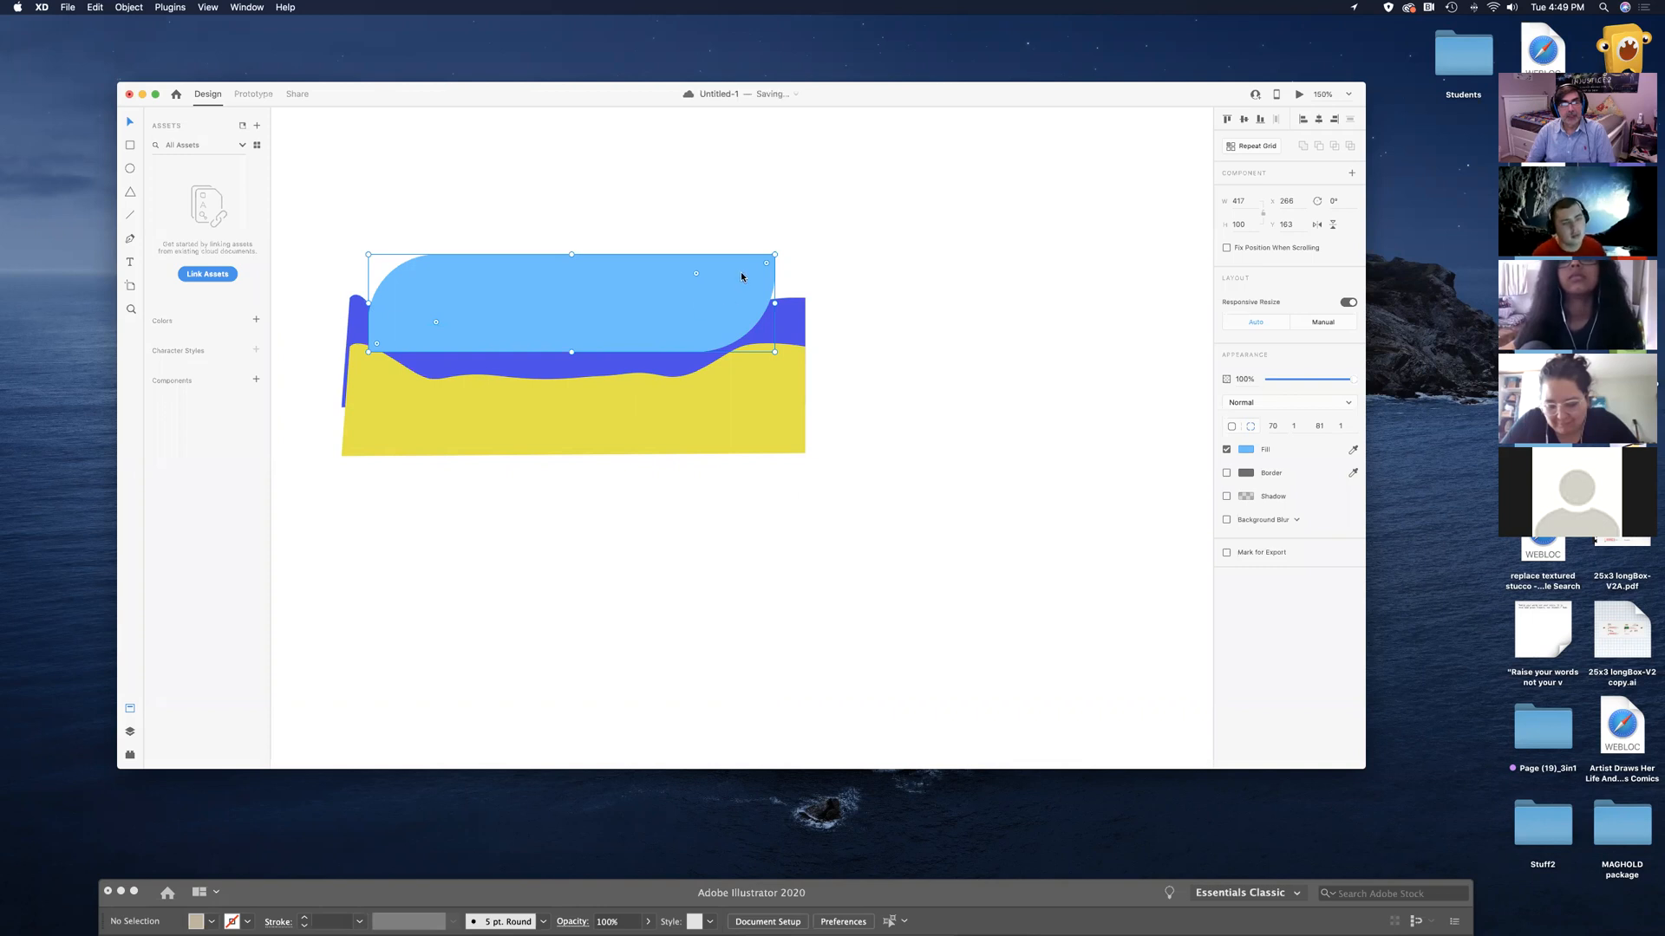
pyautogui.keyDown('shift'); pyautogui.click(801, 317); pyautogui.keyUp('shift')
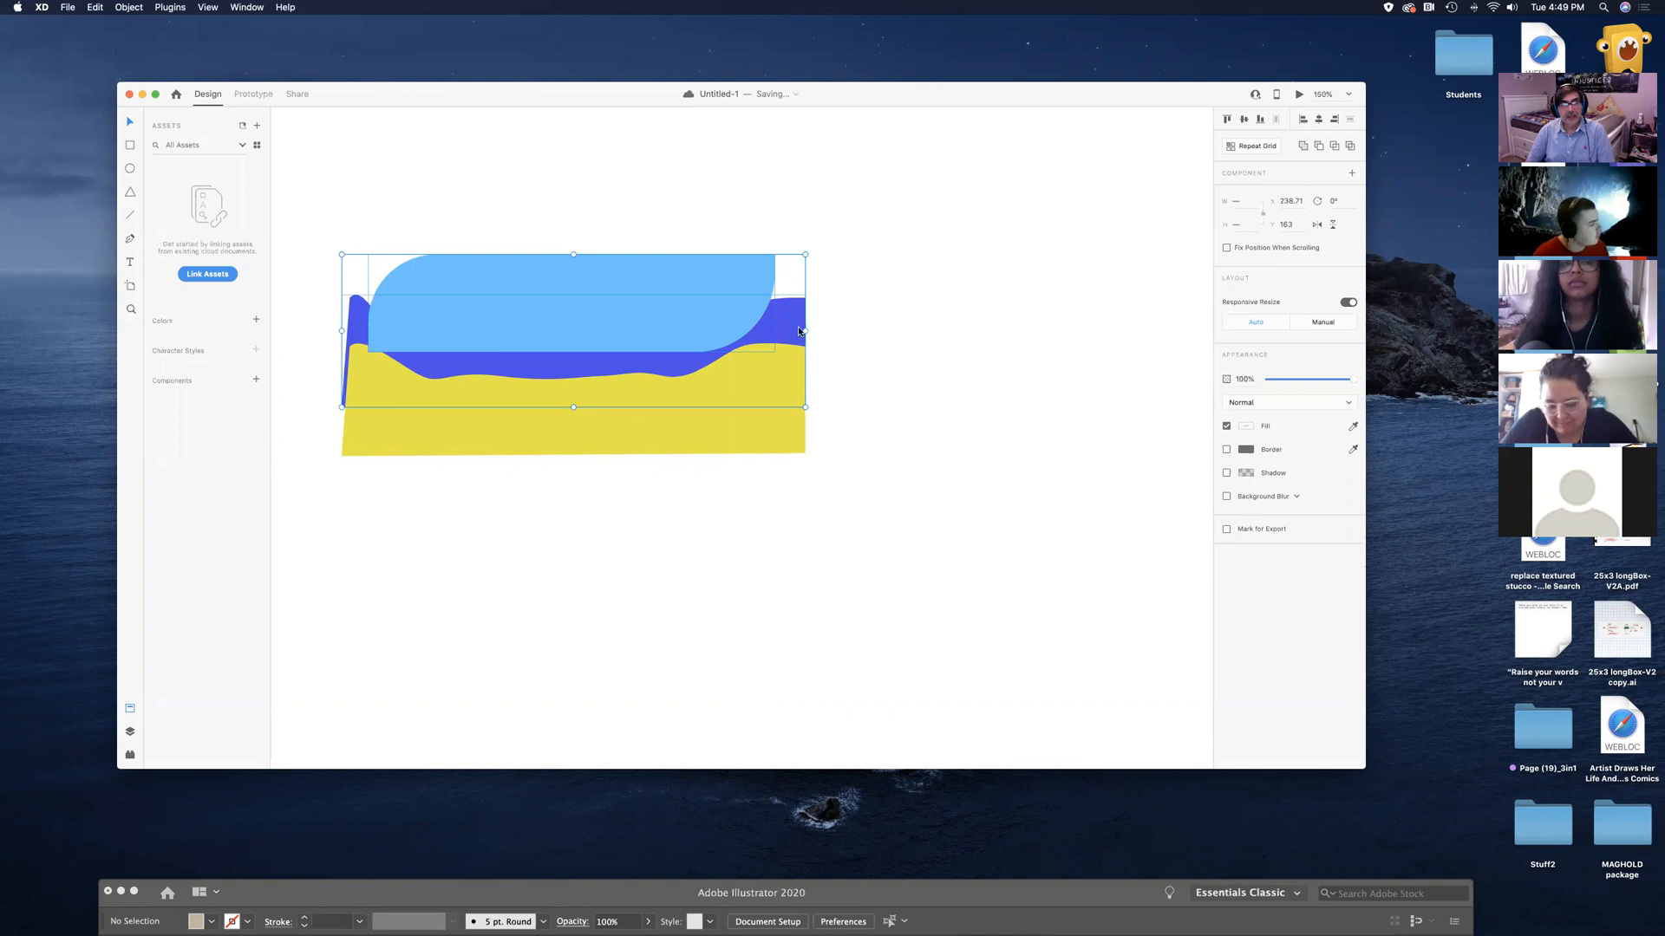
pyautogui.keyDown('shift'); pyautogui.click(791, 434); pyautogui.keyUp('shift')
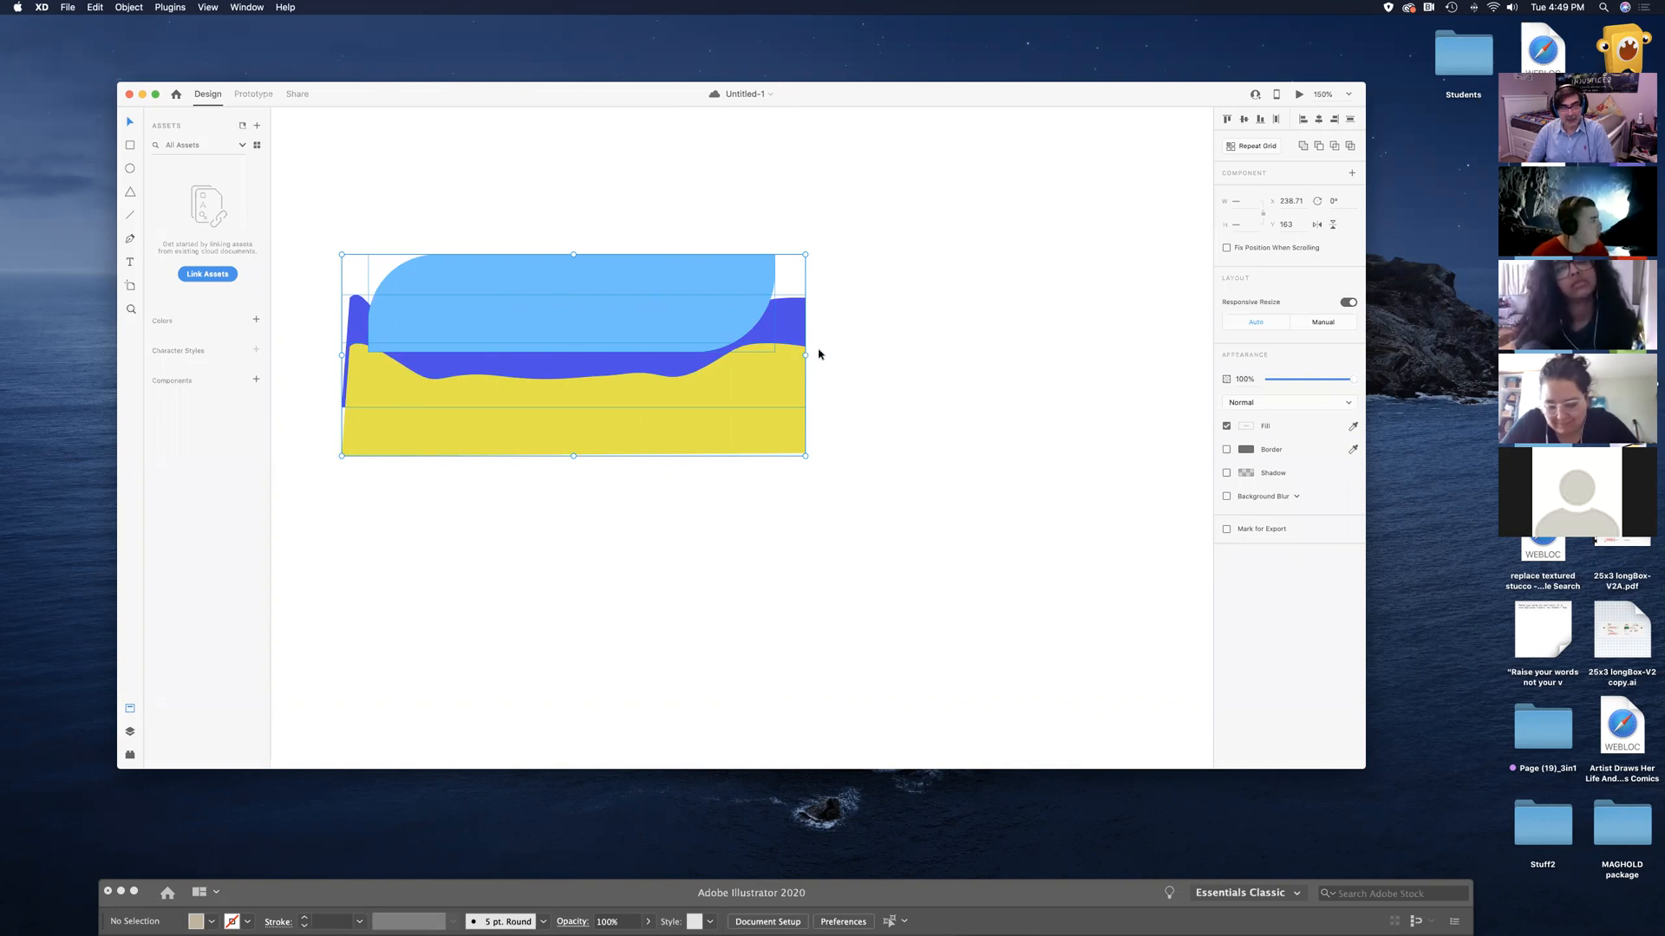
pyautogui.rightClick(768, 368)
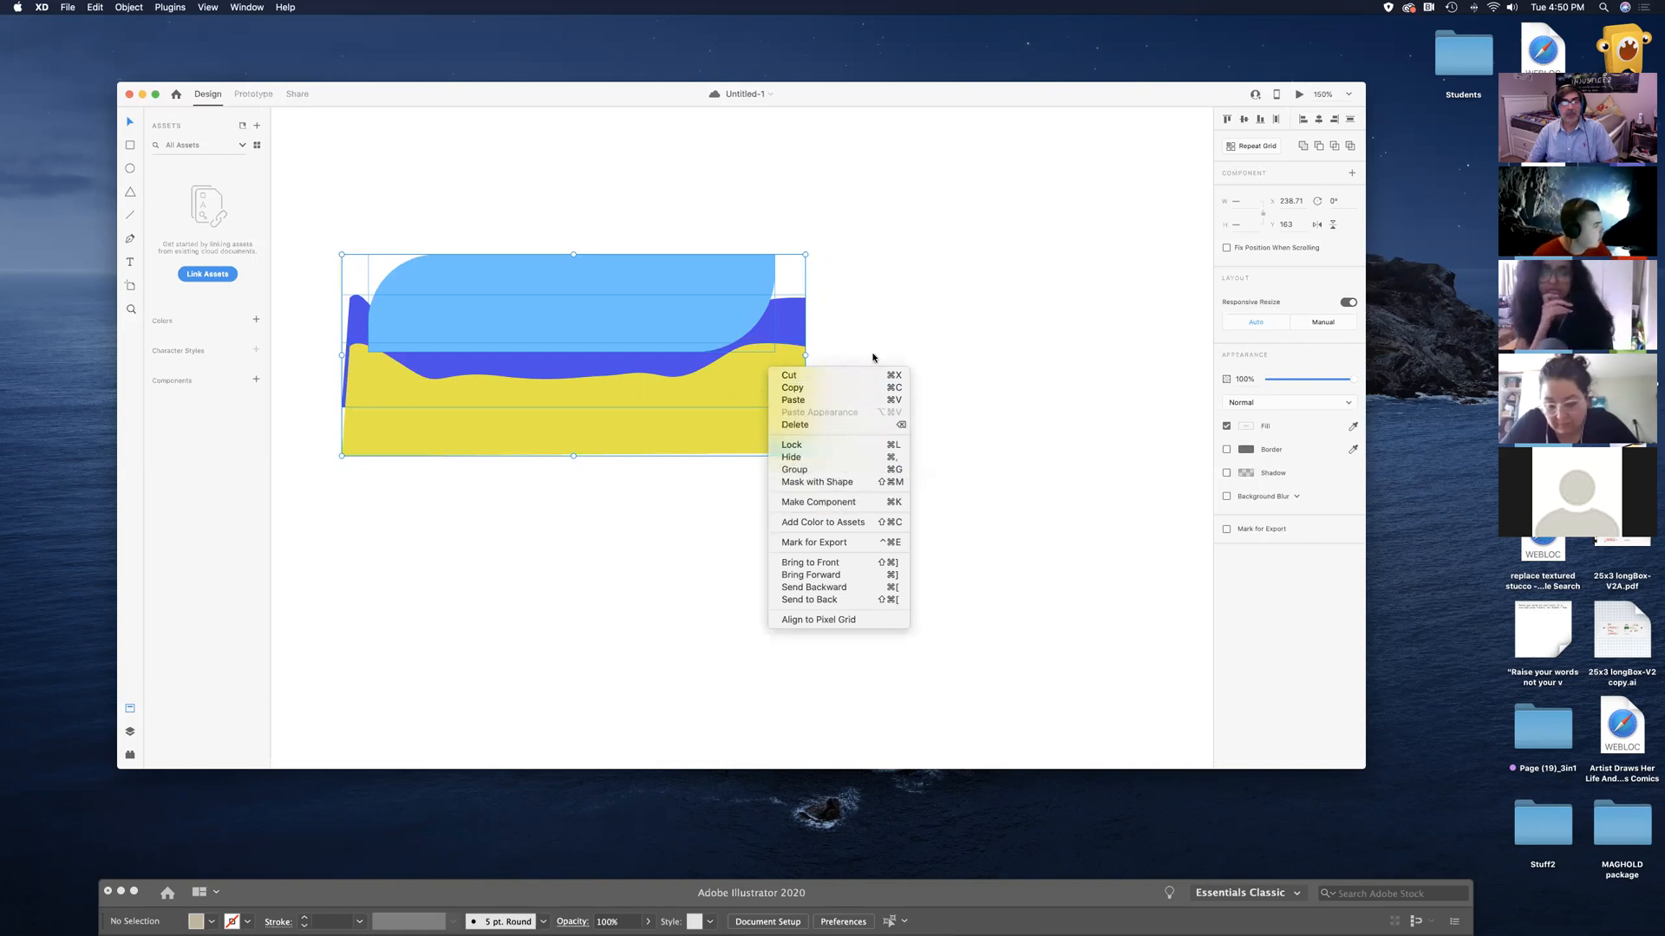
pyautogui.click(904, 483)
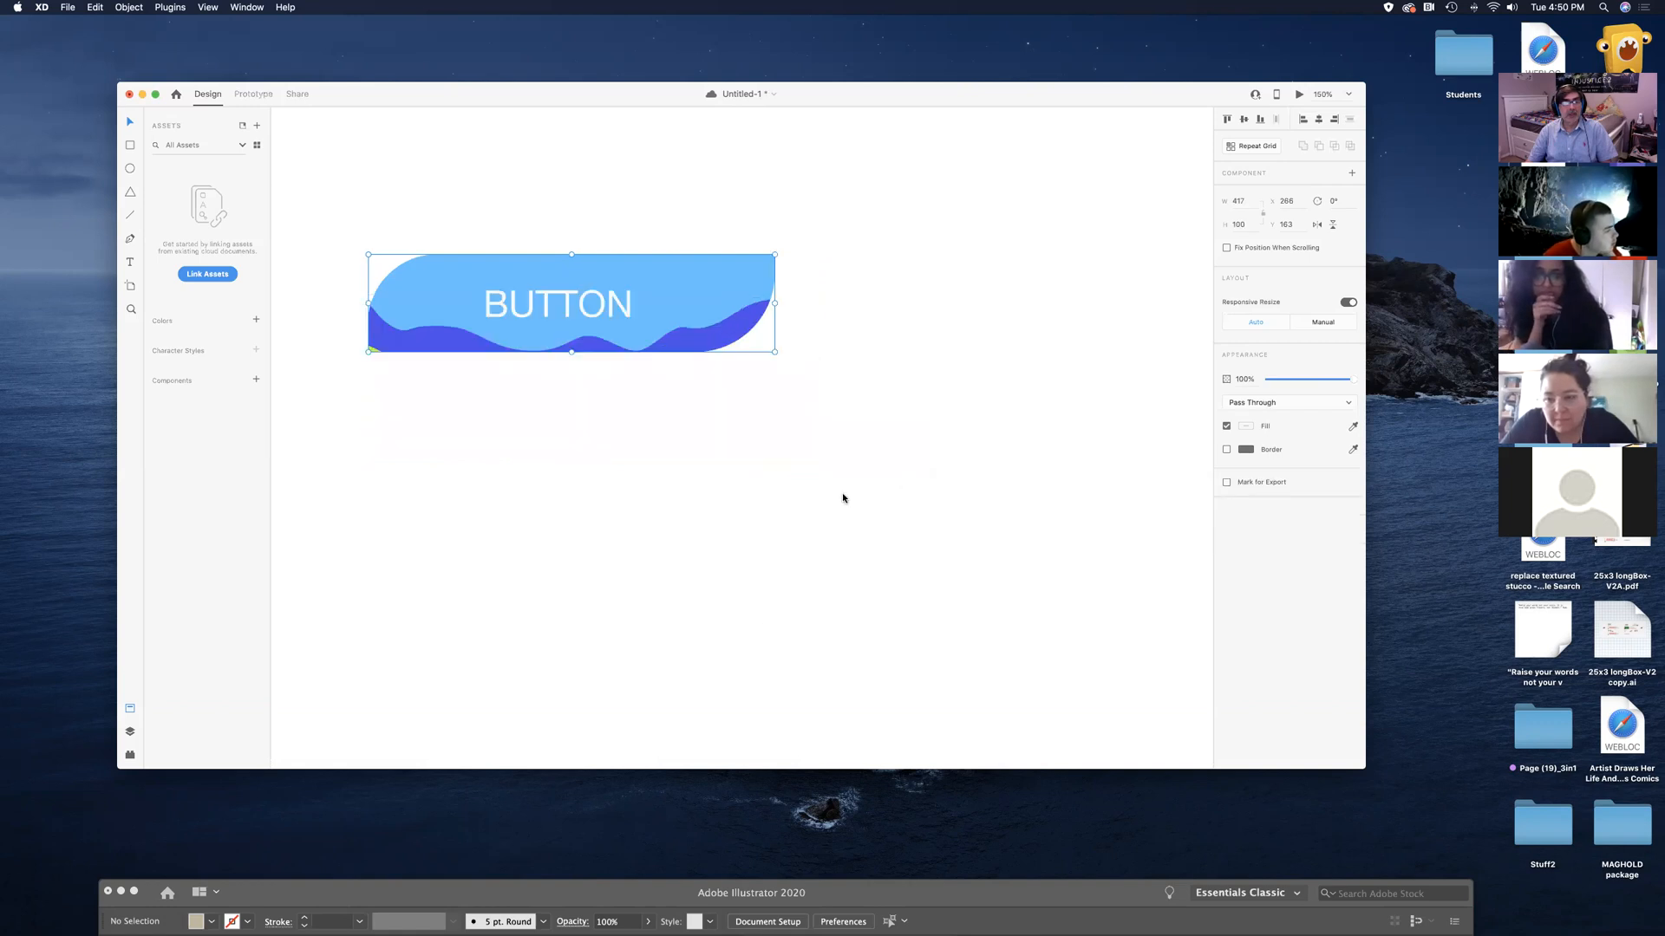
pyautogui.click(679, 511)
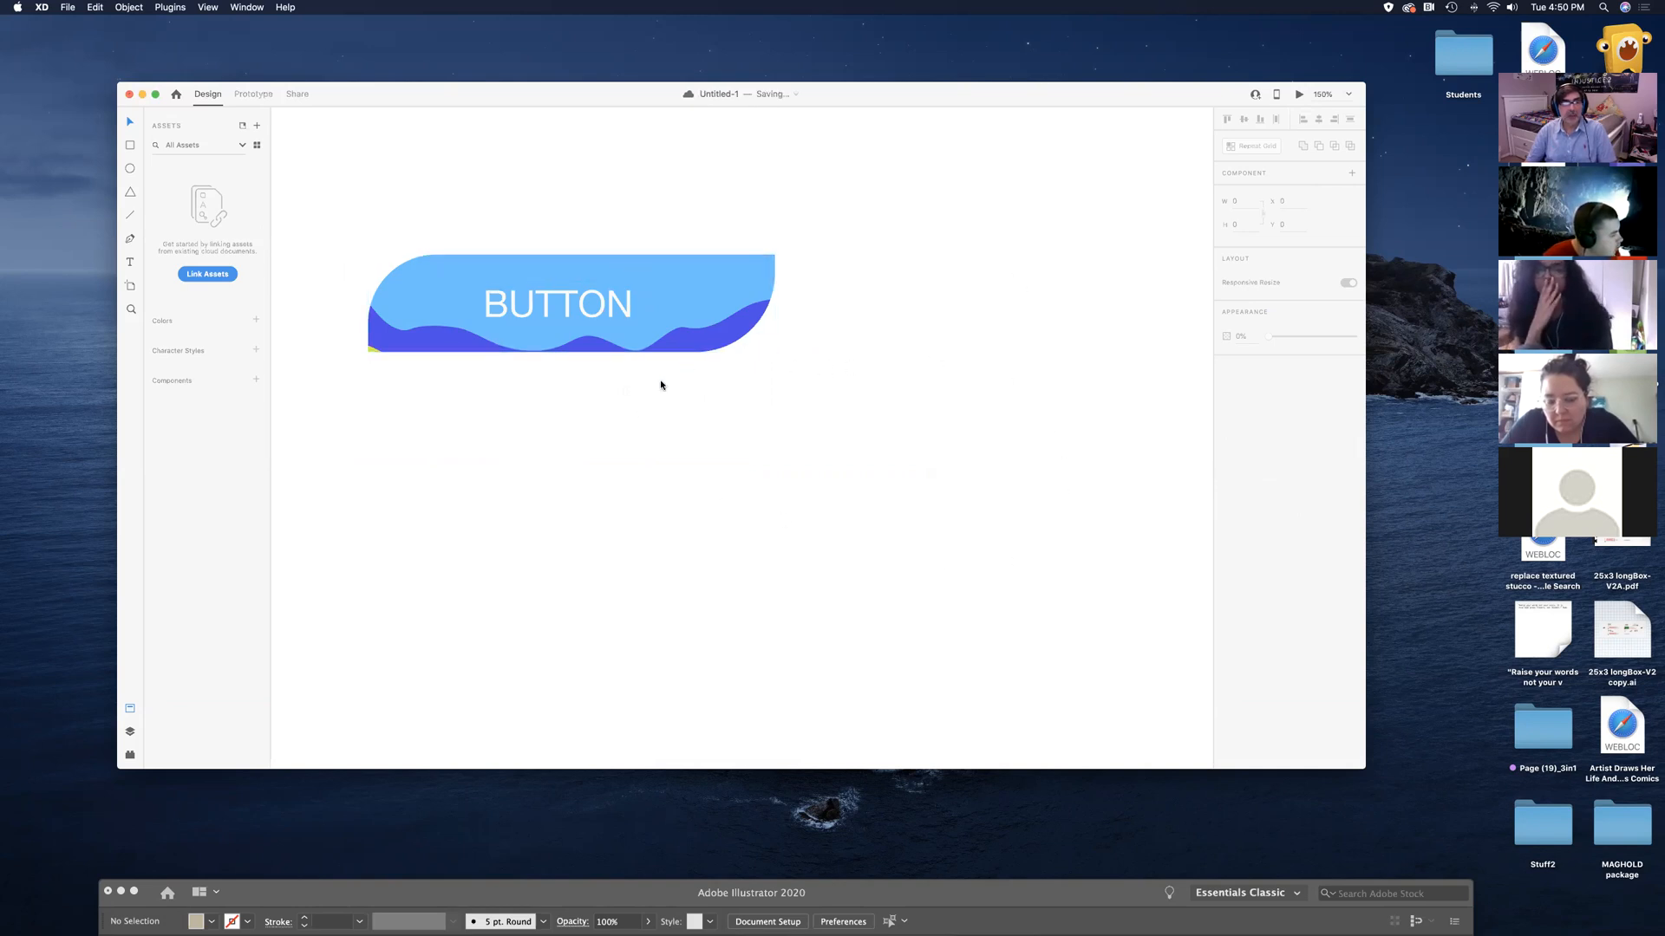
pyautogui.click(578, 311)
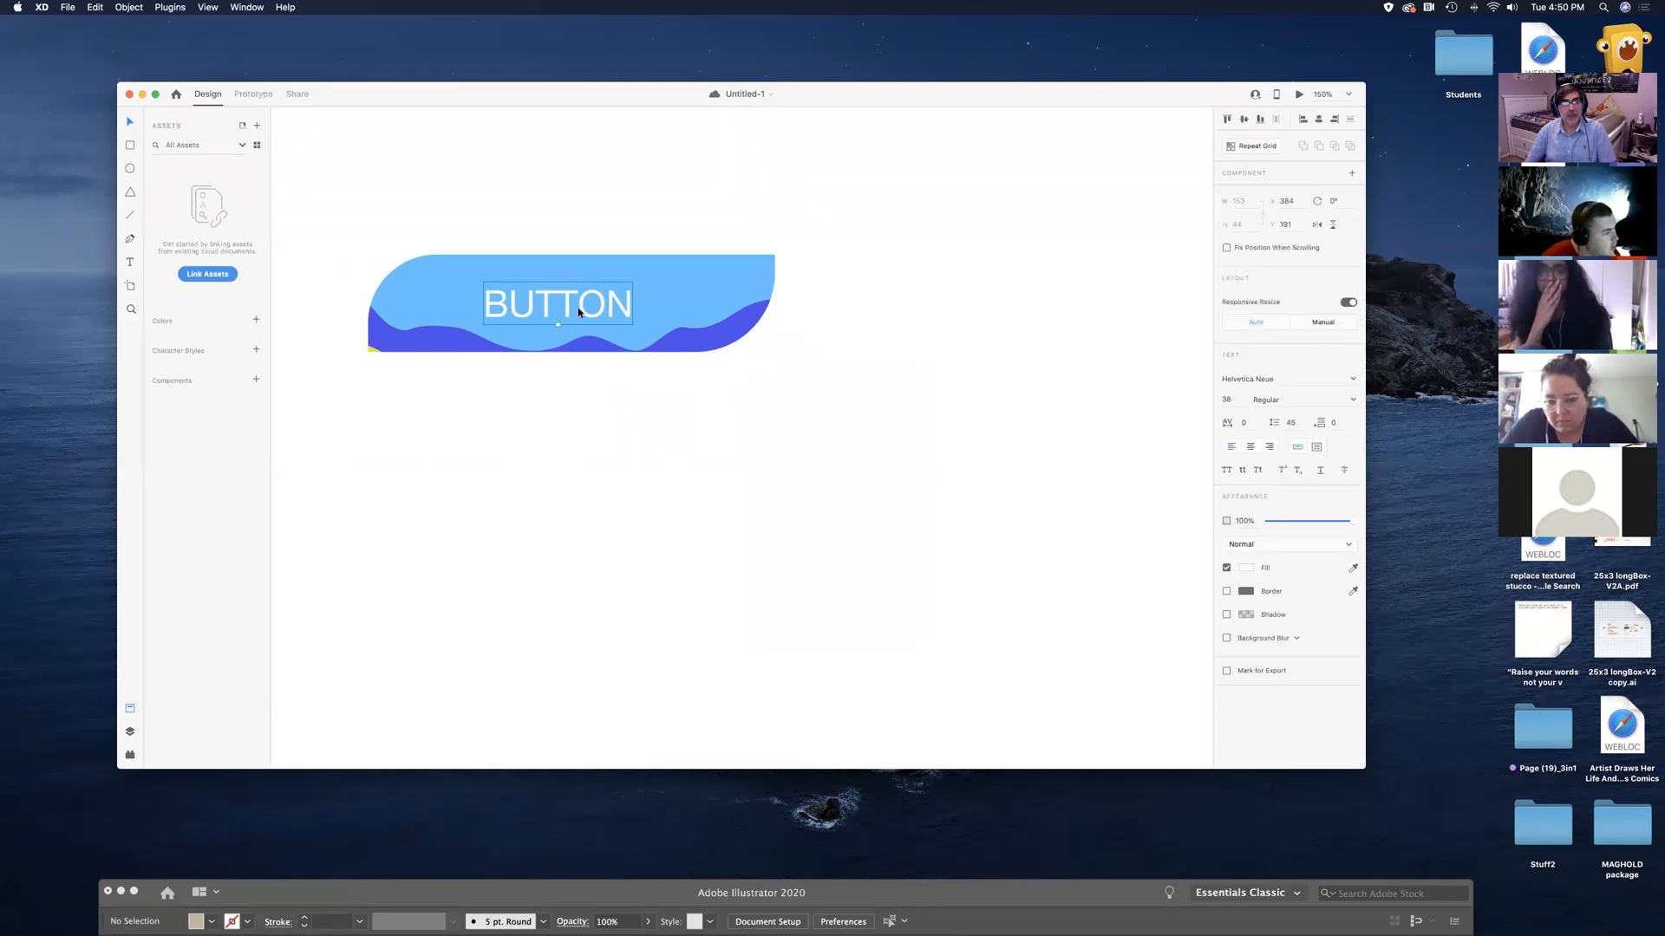
pyautogui.doubleClick(579, 310)
pyautogui.press('Escape')
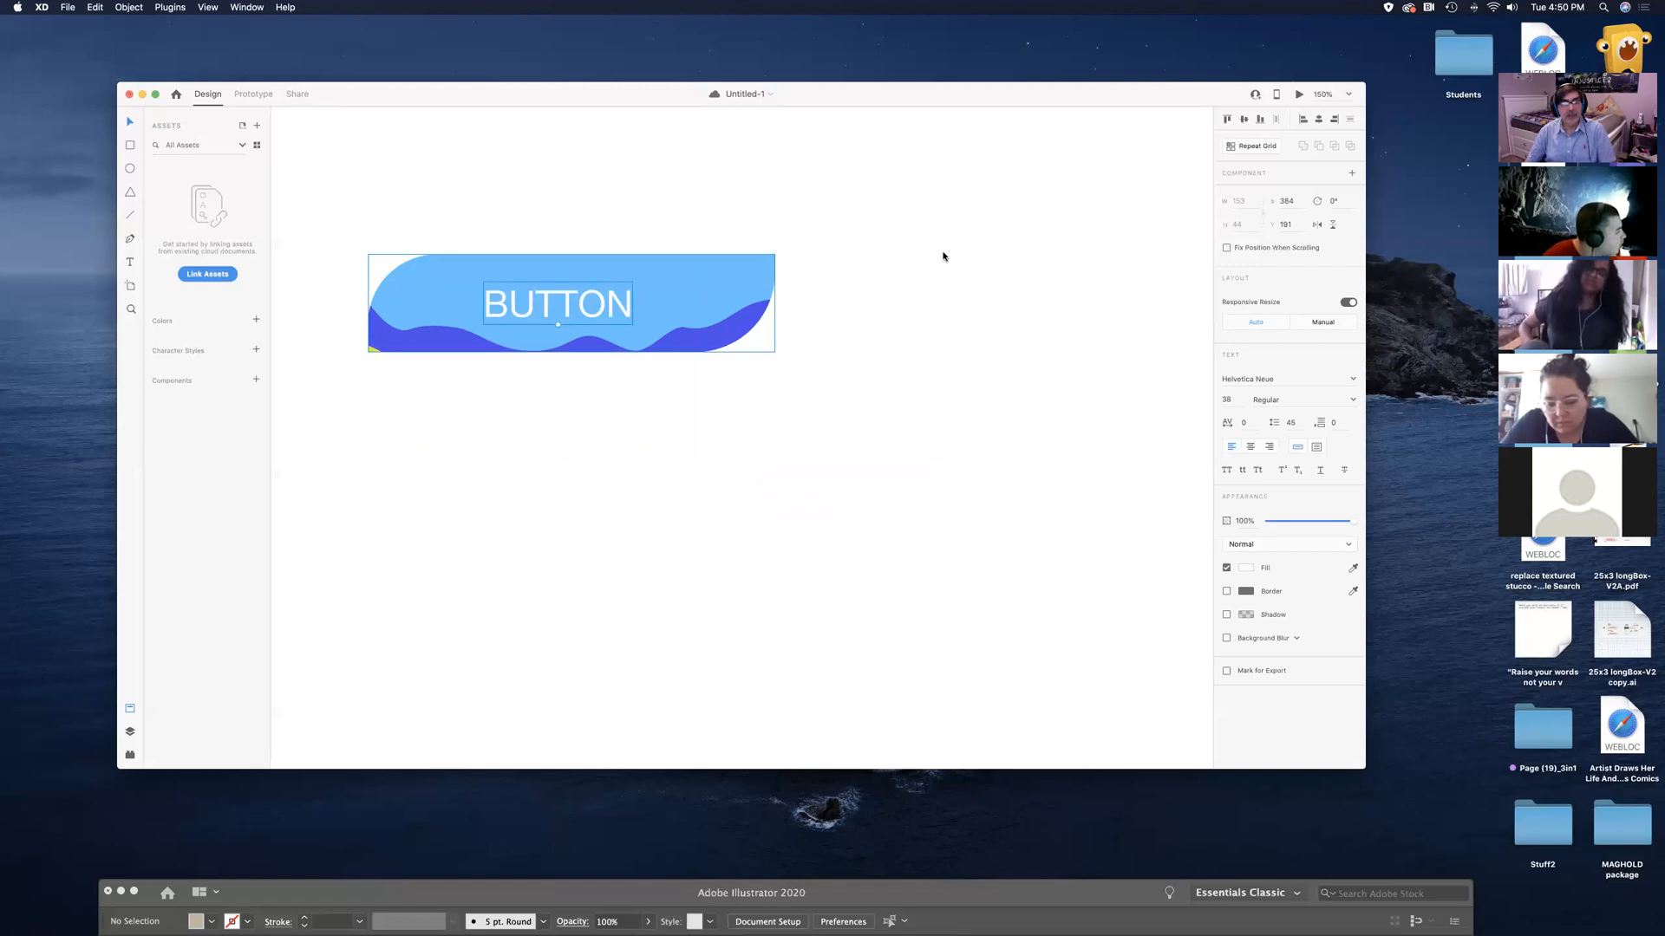
# Bring the "BUTTON" label to the front, save the document, and turn the label and masked artwork together into a component
pyautogui.press('shift+super+bracketright')
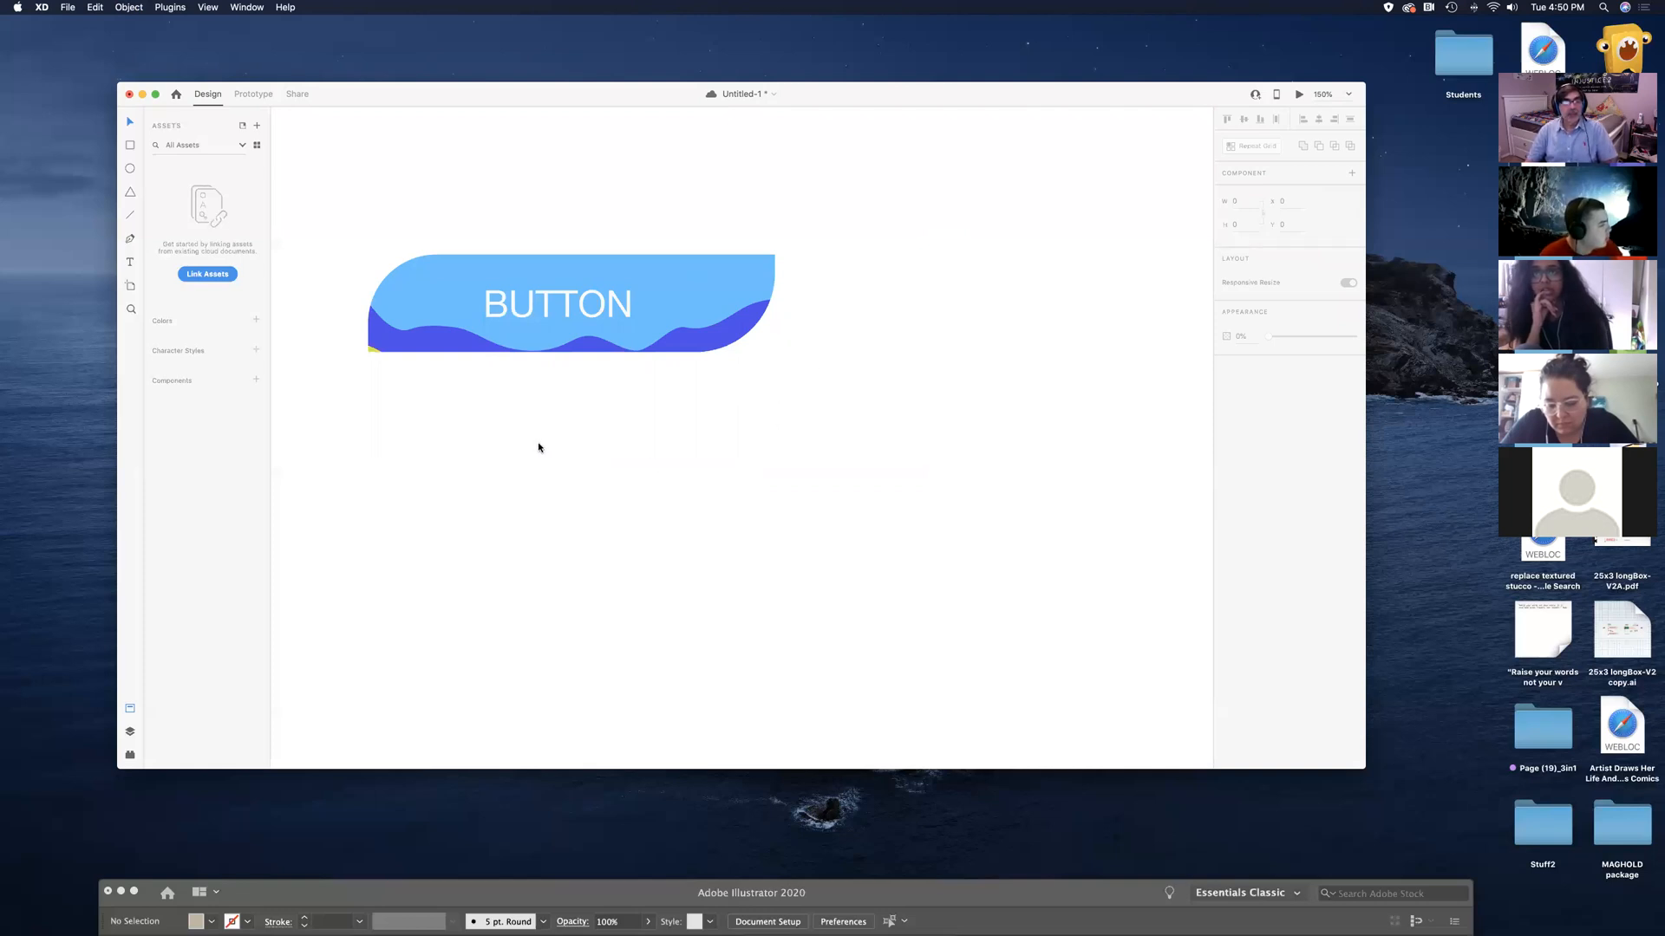
pyautogui.moveTo(330, 215); pyautogui.dragTo(829, 420)
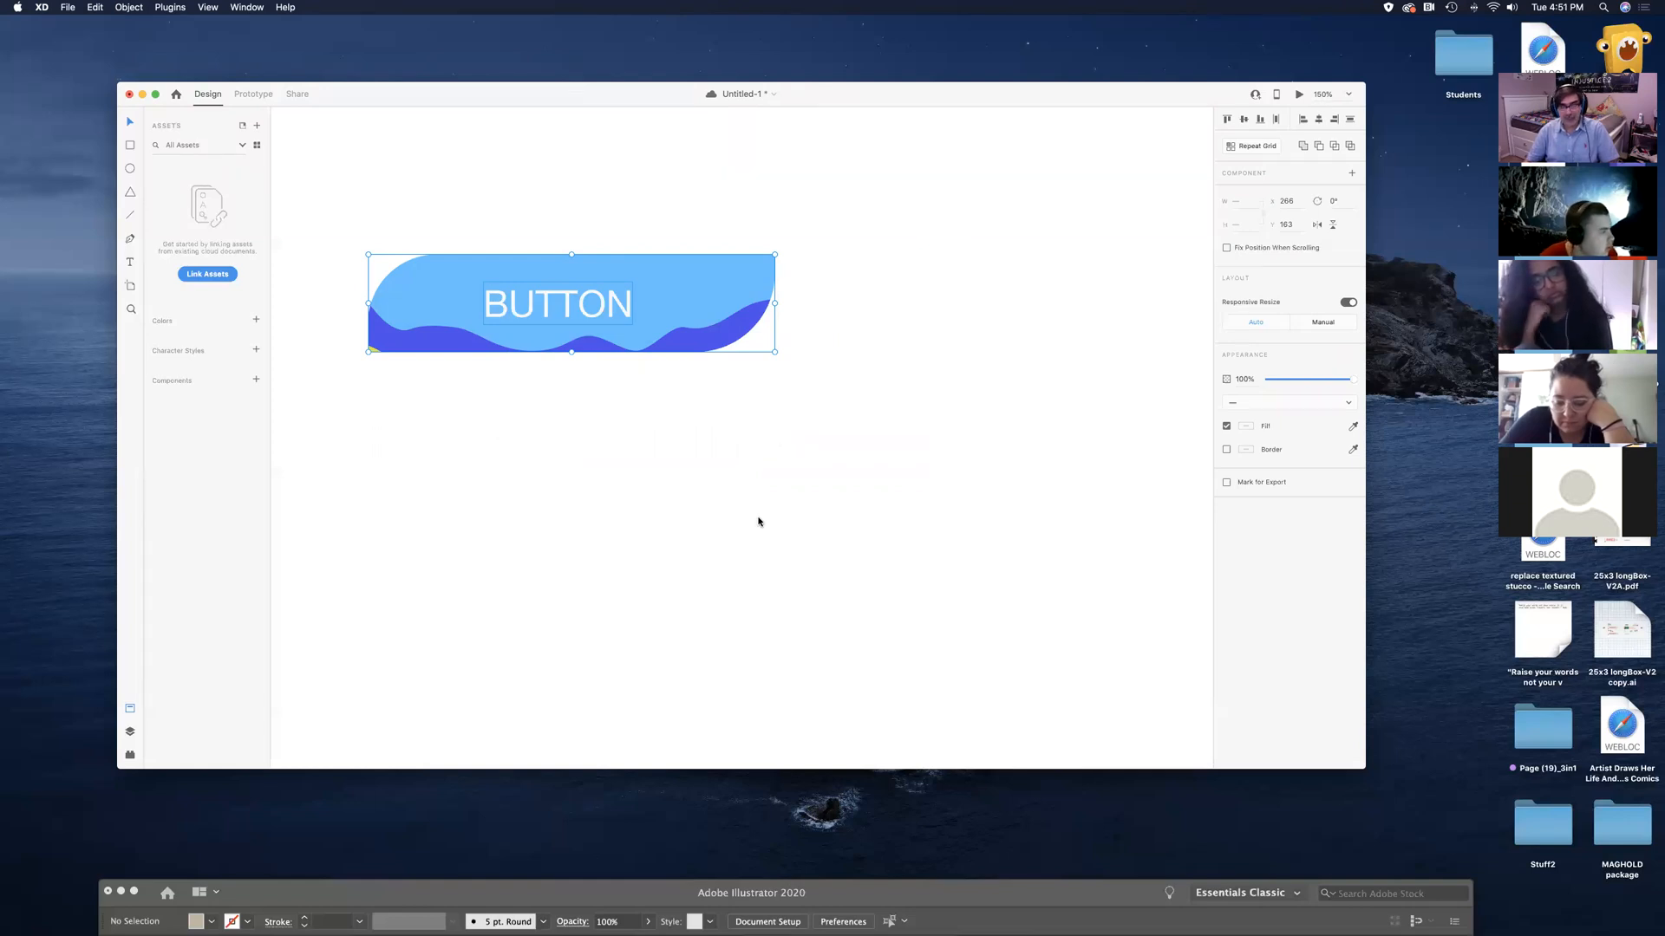
pyautogui.press('super+s')
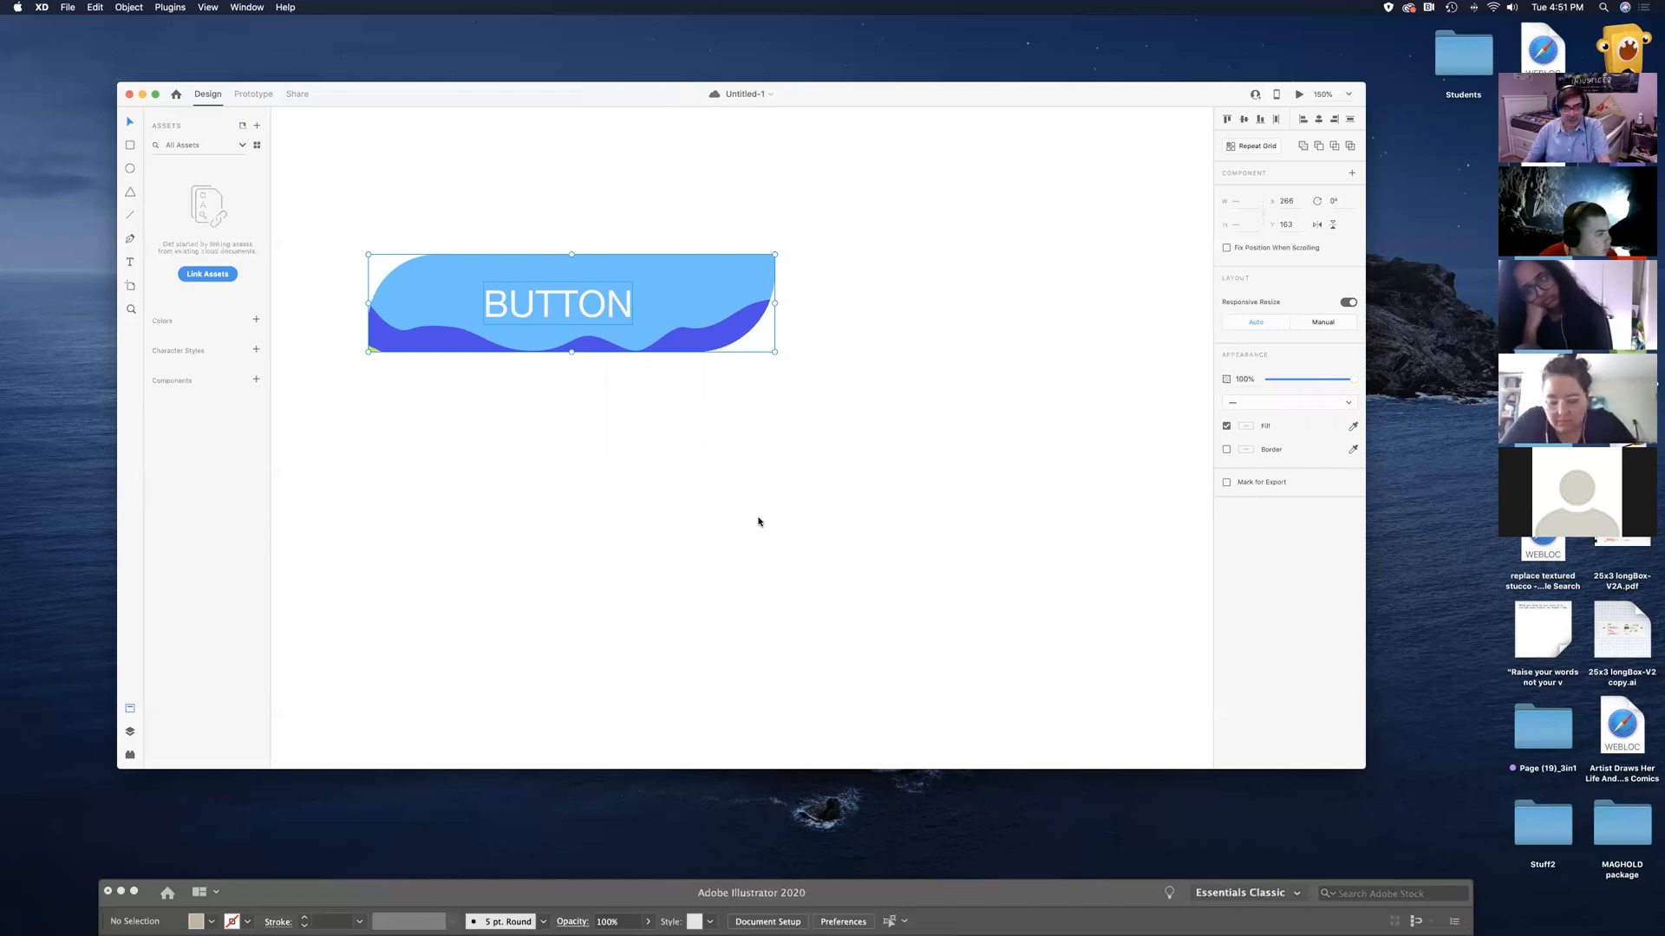
pyautogui.press('super+k')
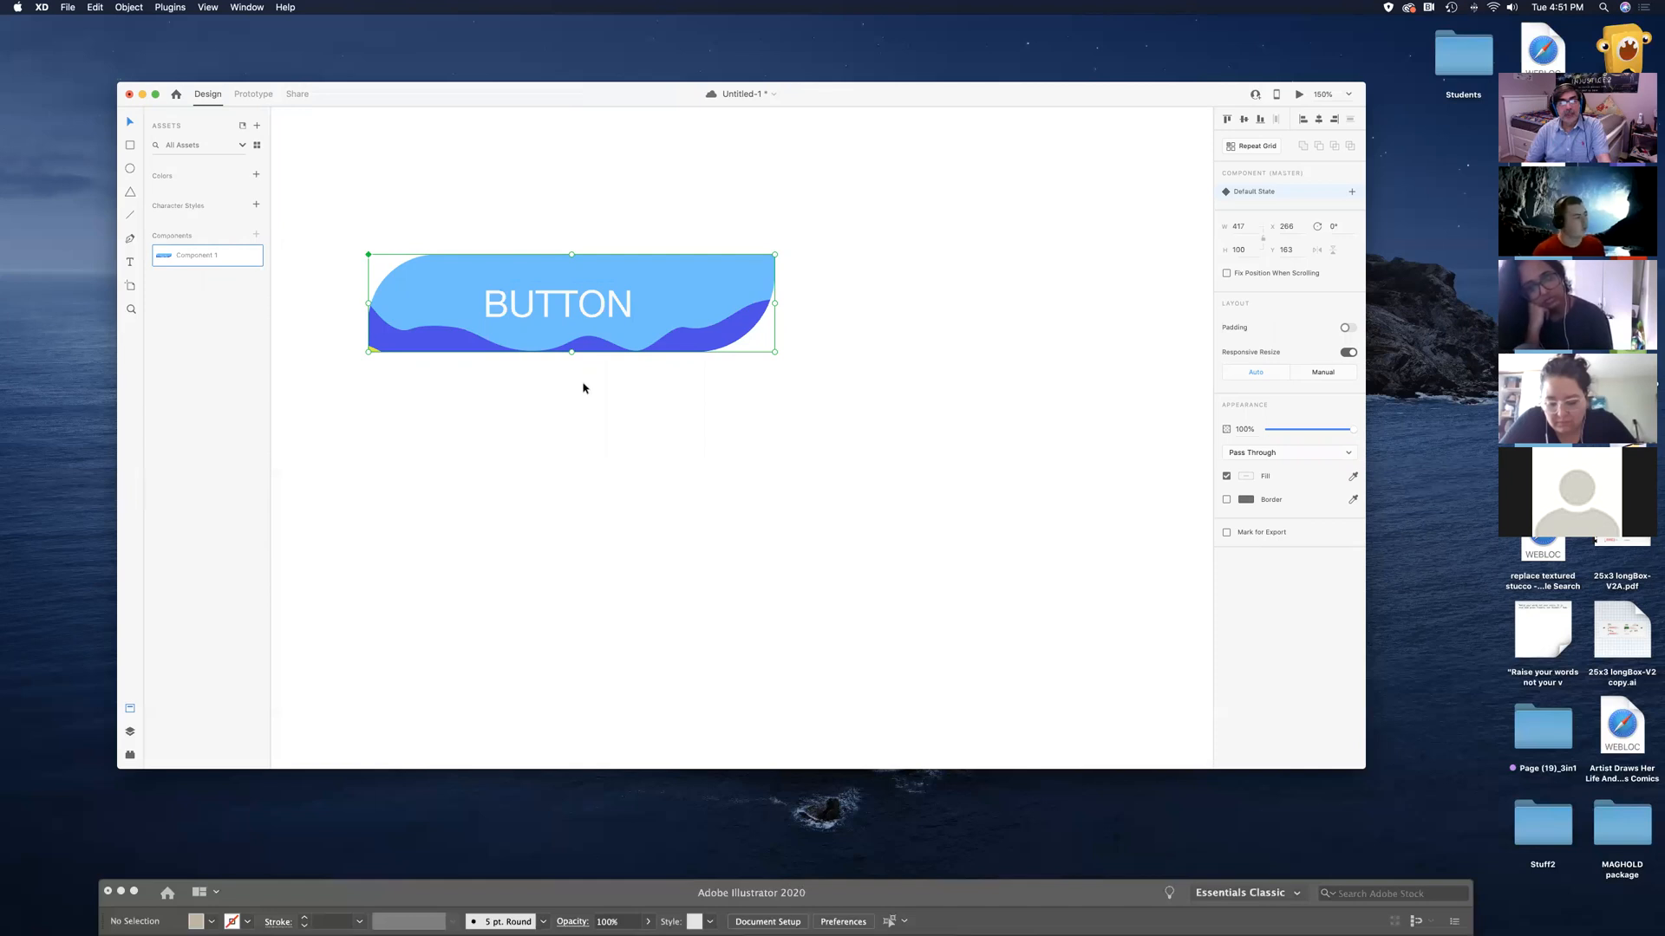
pyautogui.moveTo(958, 93)
pyautogui.mouseDown()
pyautogui.moveTo(1004, 110)
pyautogui.moveTo(970, 111)
pyautogui.mouseUp()
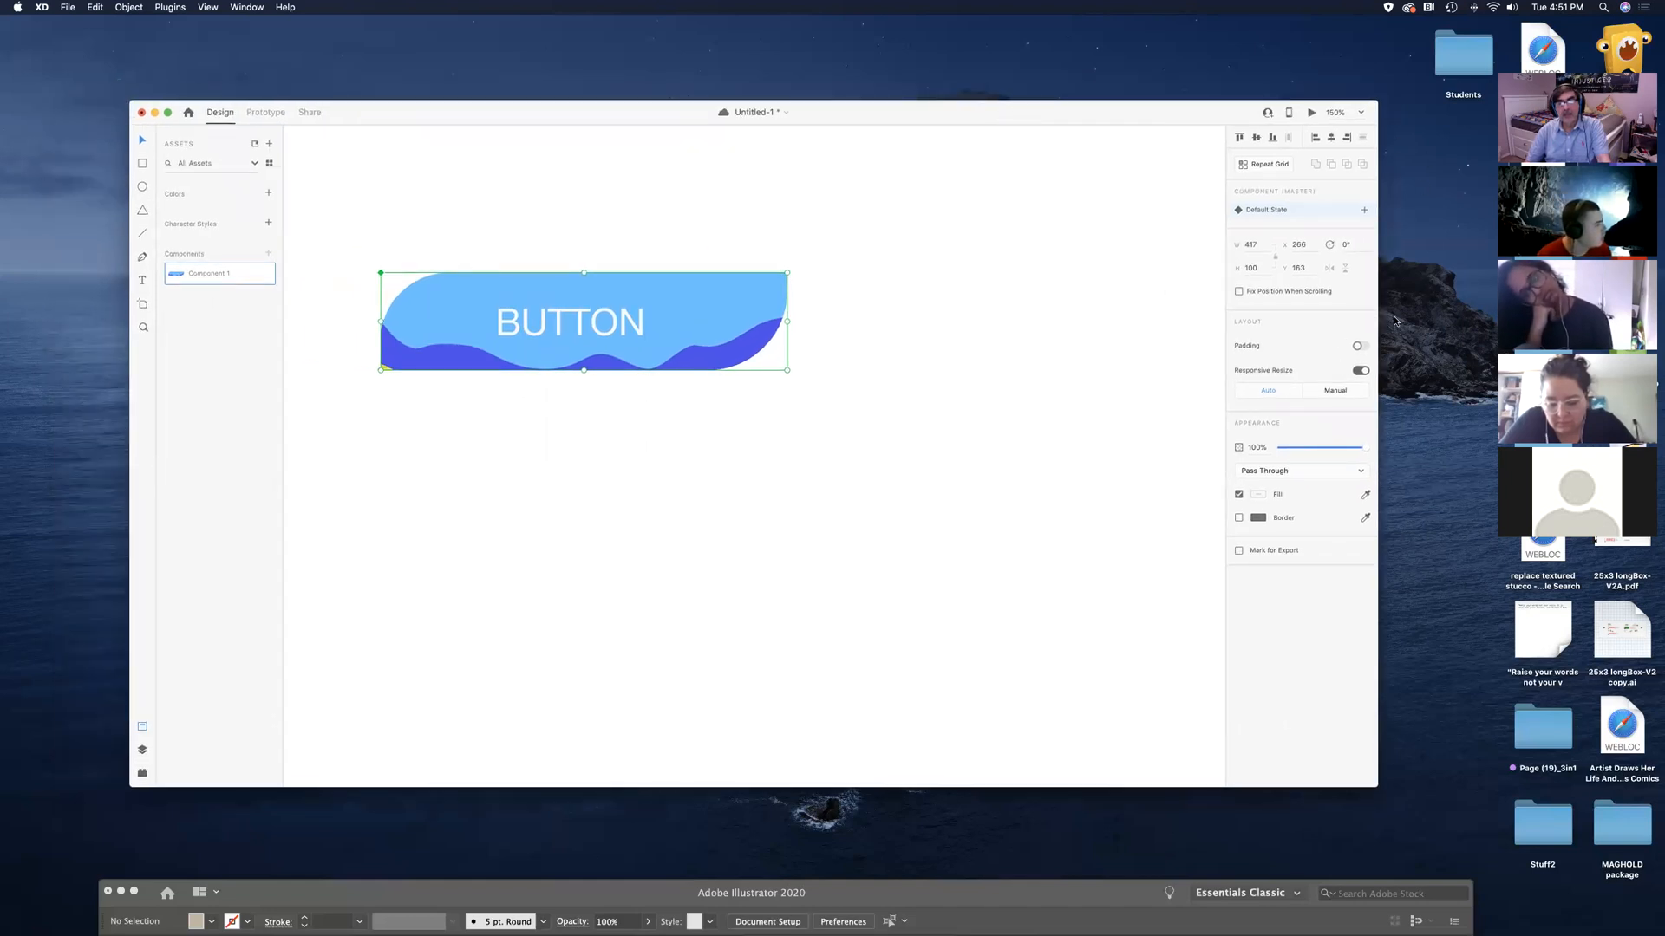
pyautogui.moveTo(1190, 114); pyautogui.dragTo(1183, 98)
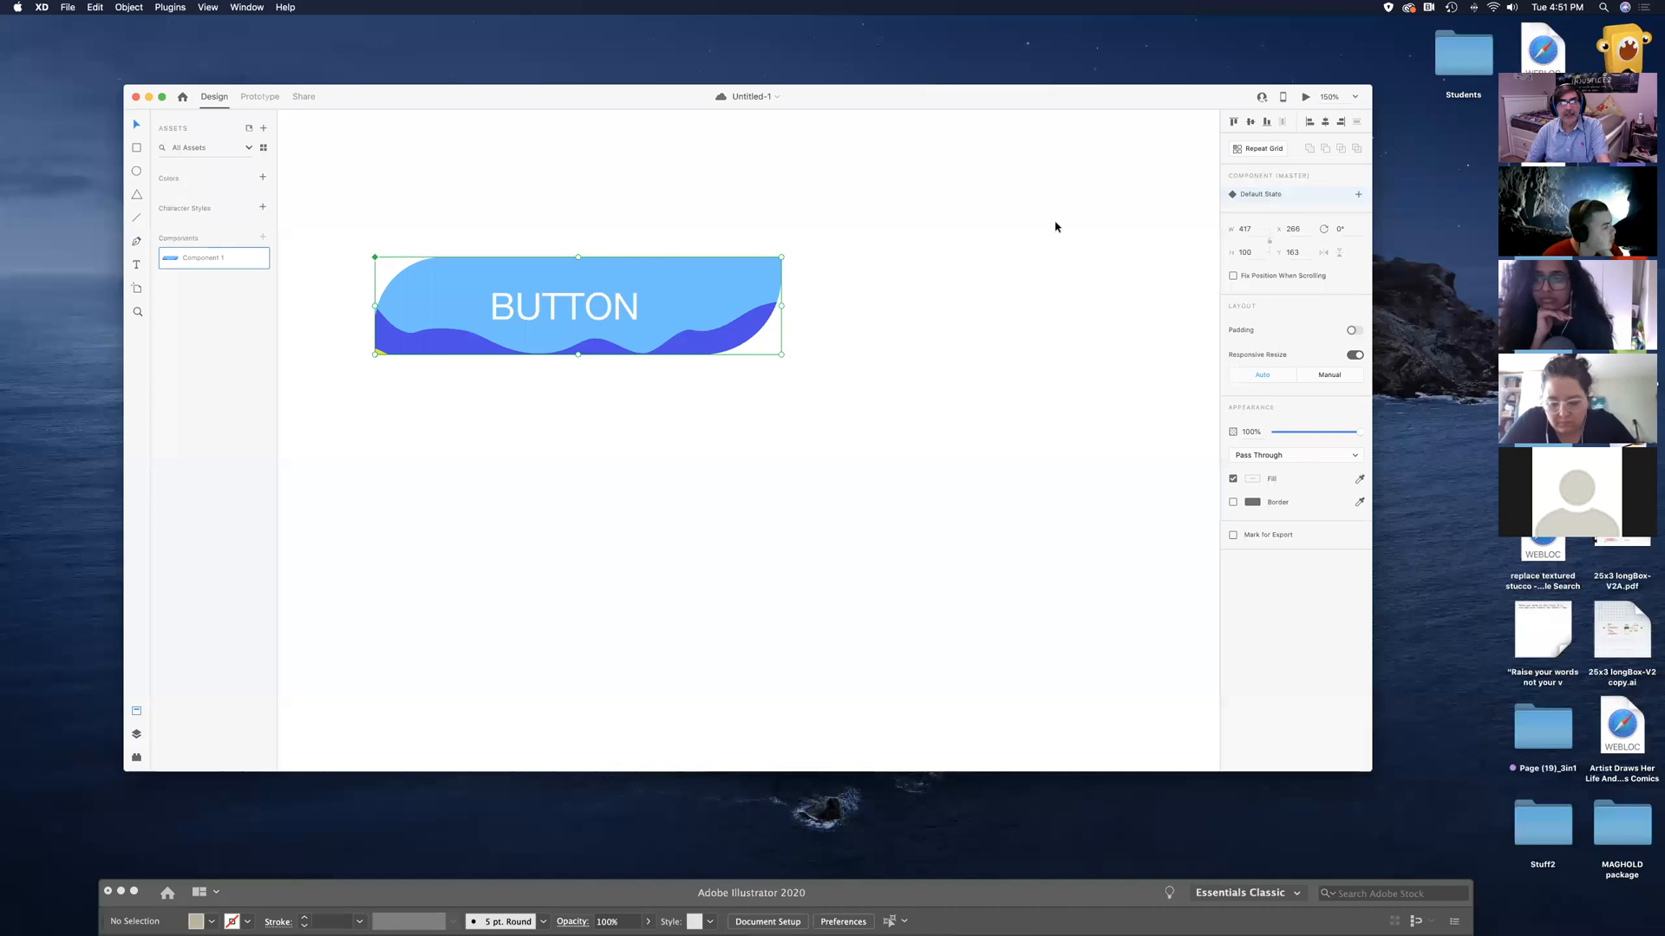
pyautogui.click(799, 450)
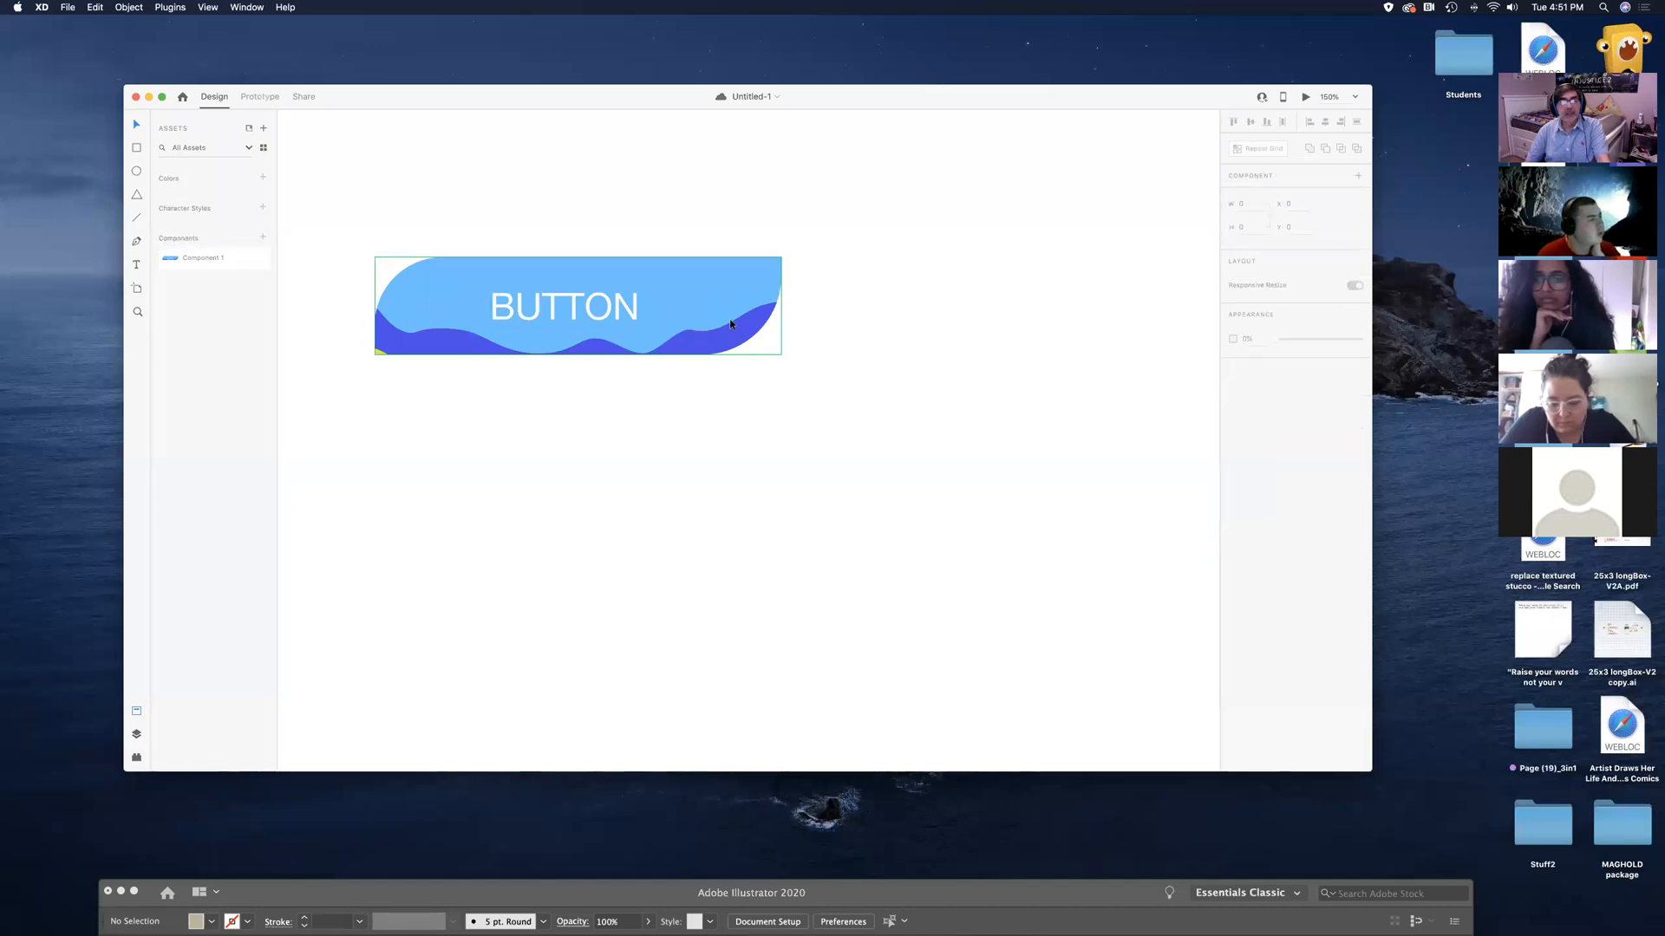
# Add a Hover State to the button component, keeping its default name, and return to the Default State
pyautogui.click(729, 324)
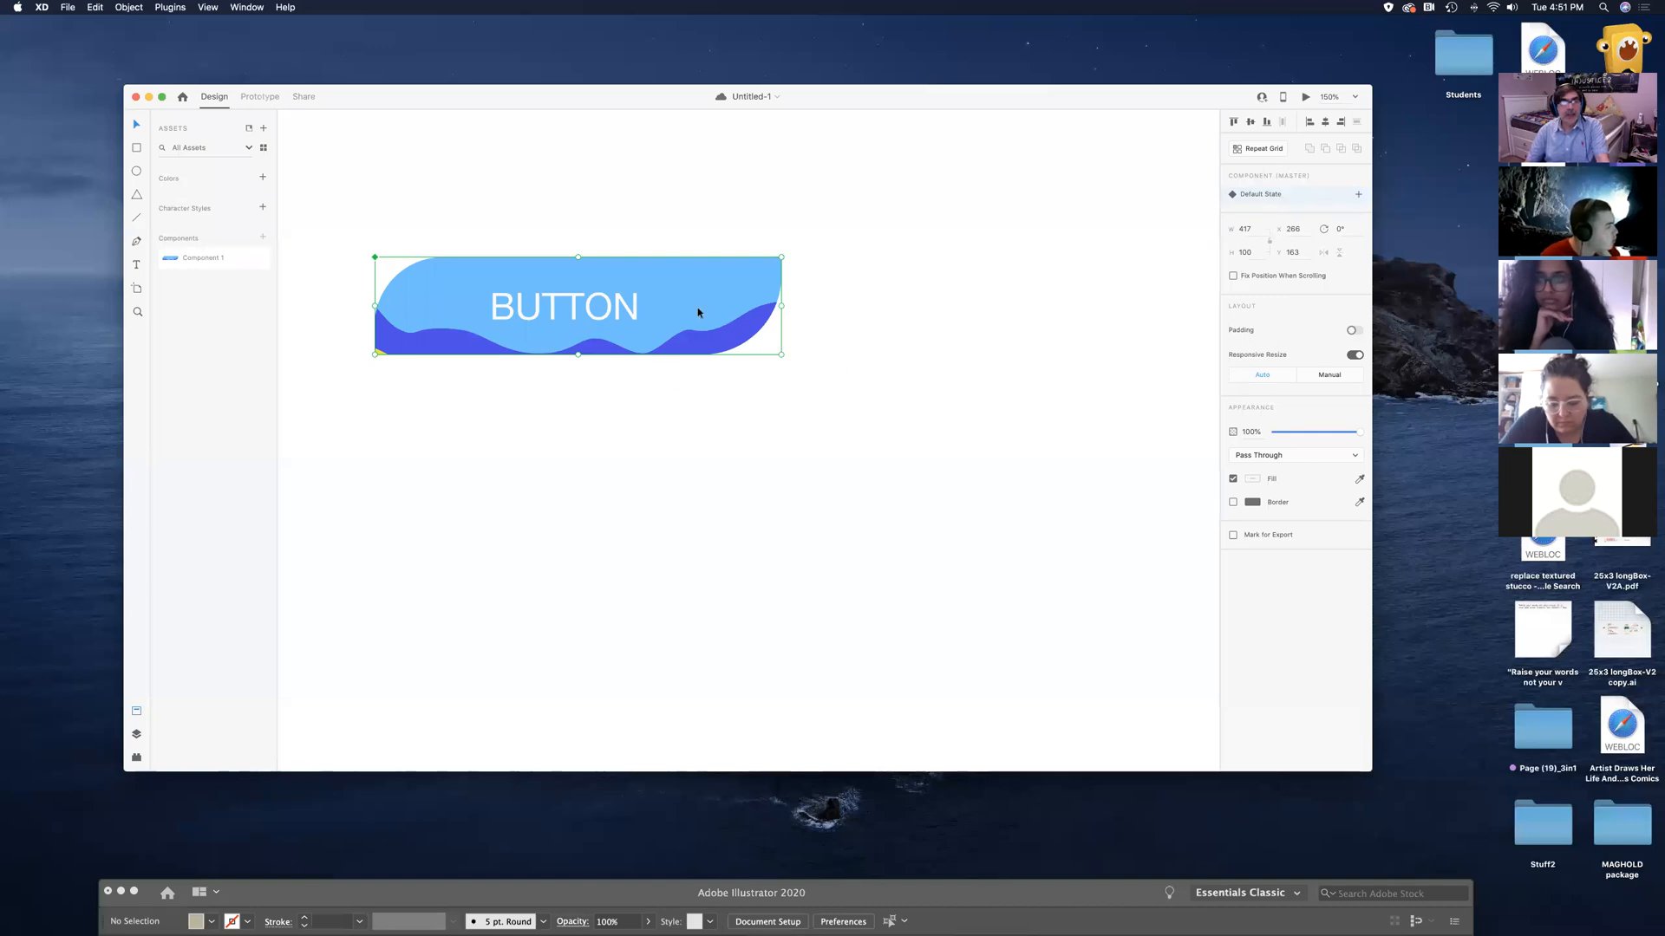
pyautogui.click(1359, 196)
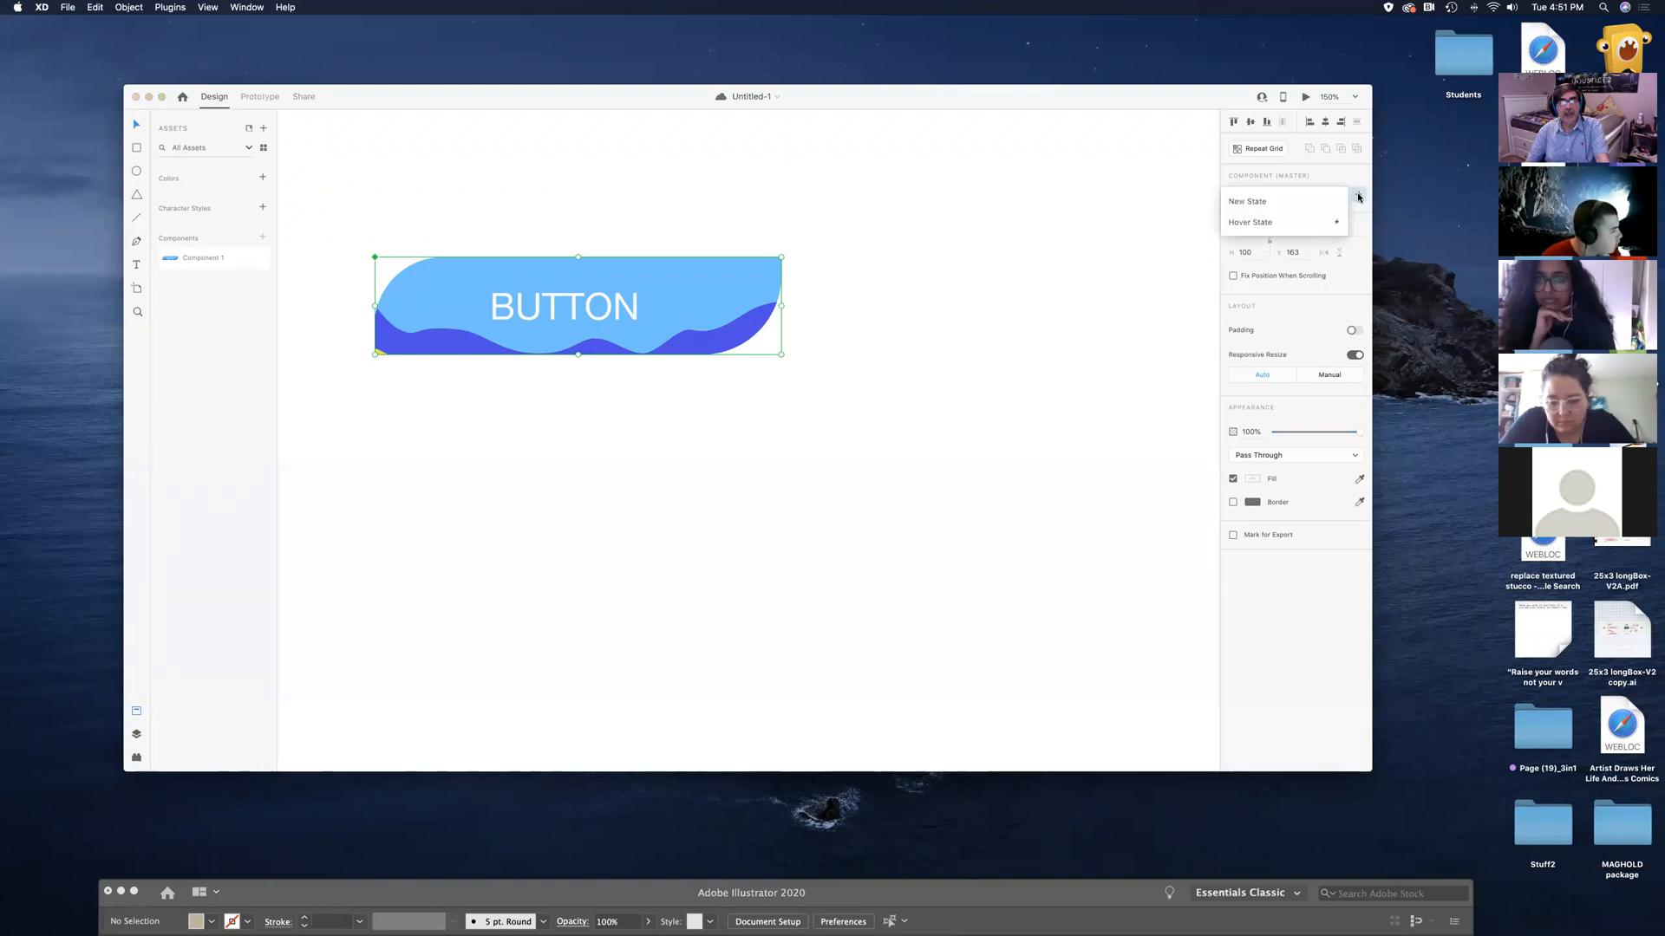
pyautogui.click(1358, 197)
pyautogui.click(1359, 197)
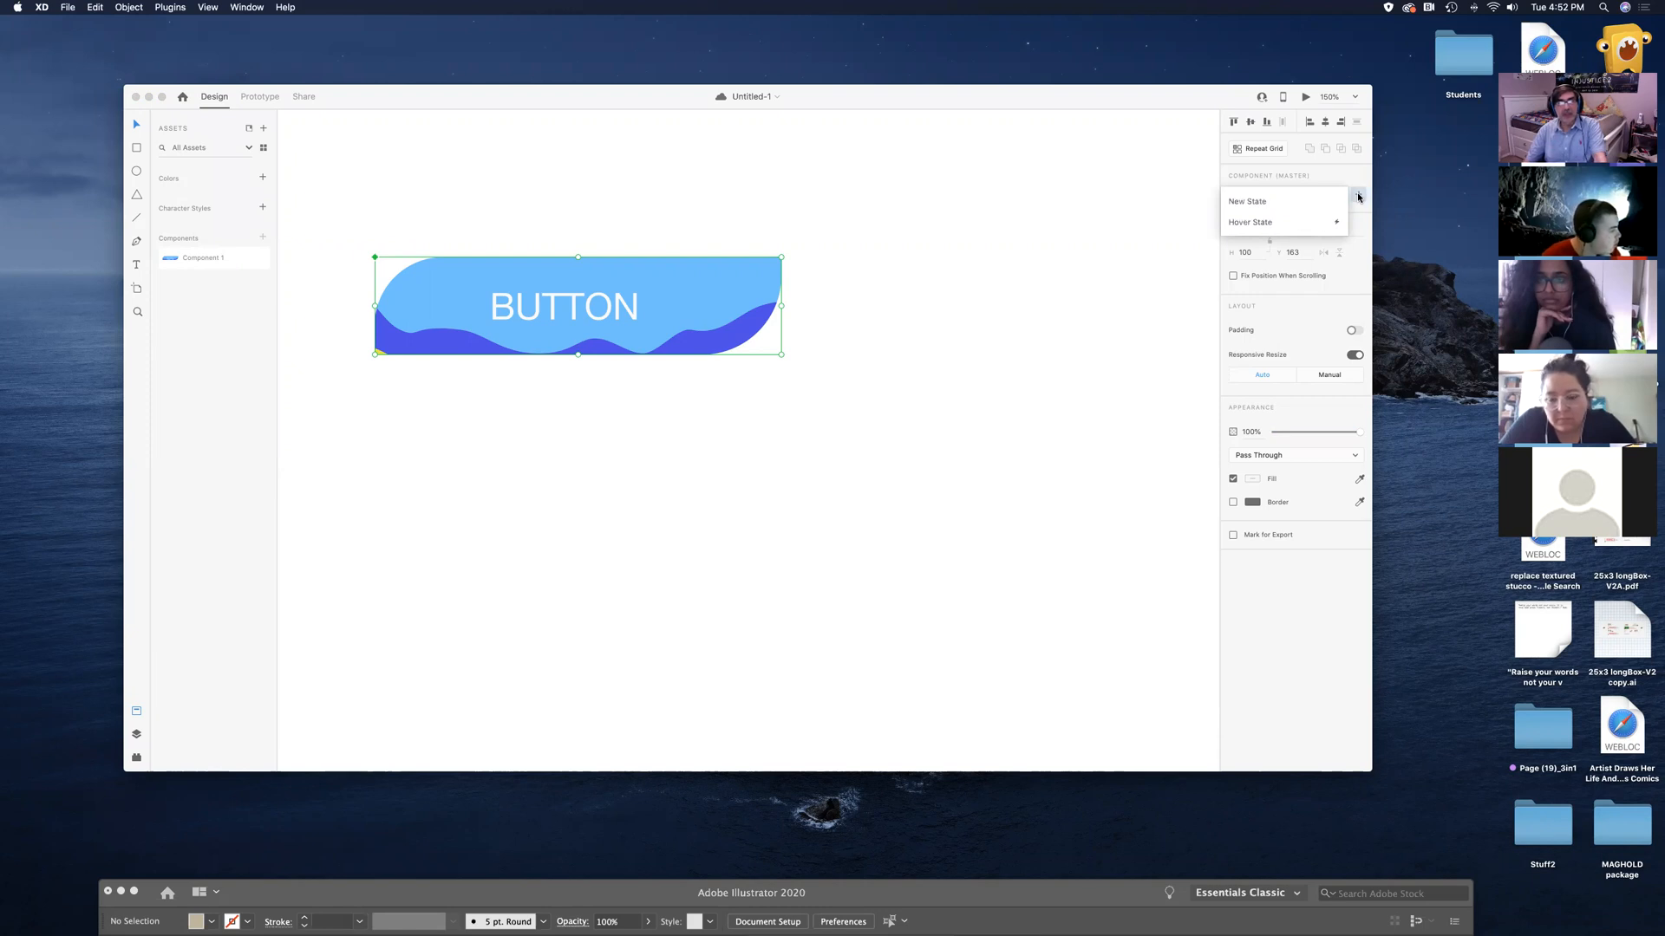
pyautogui.click(1249, 224)
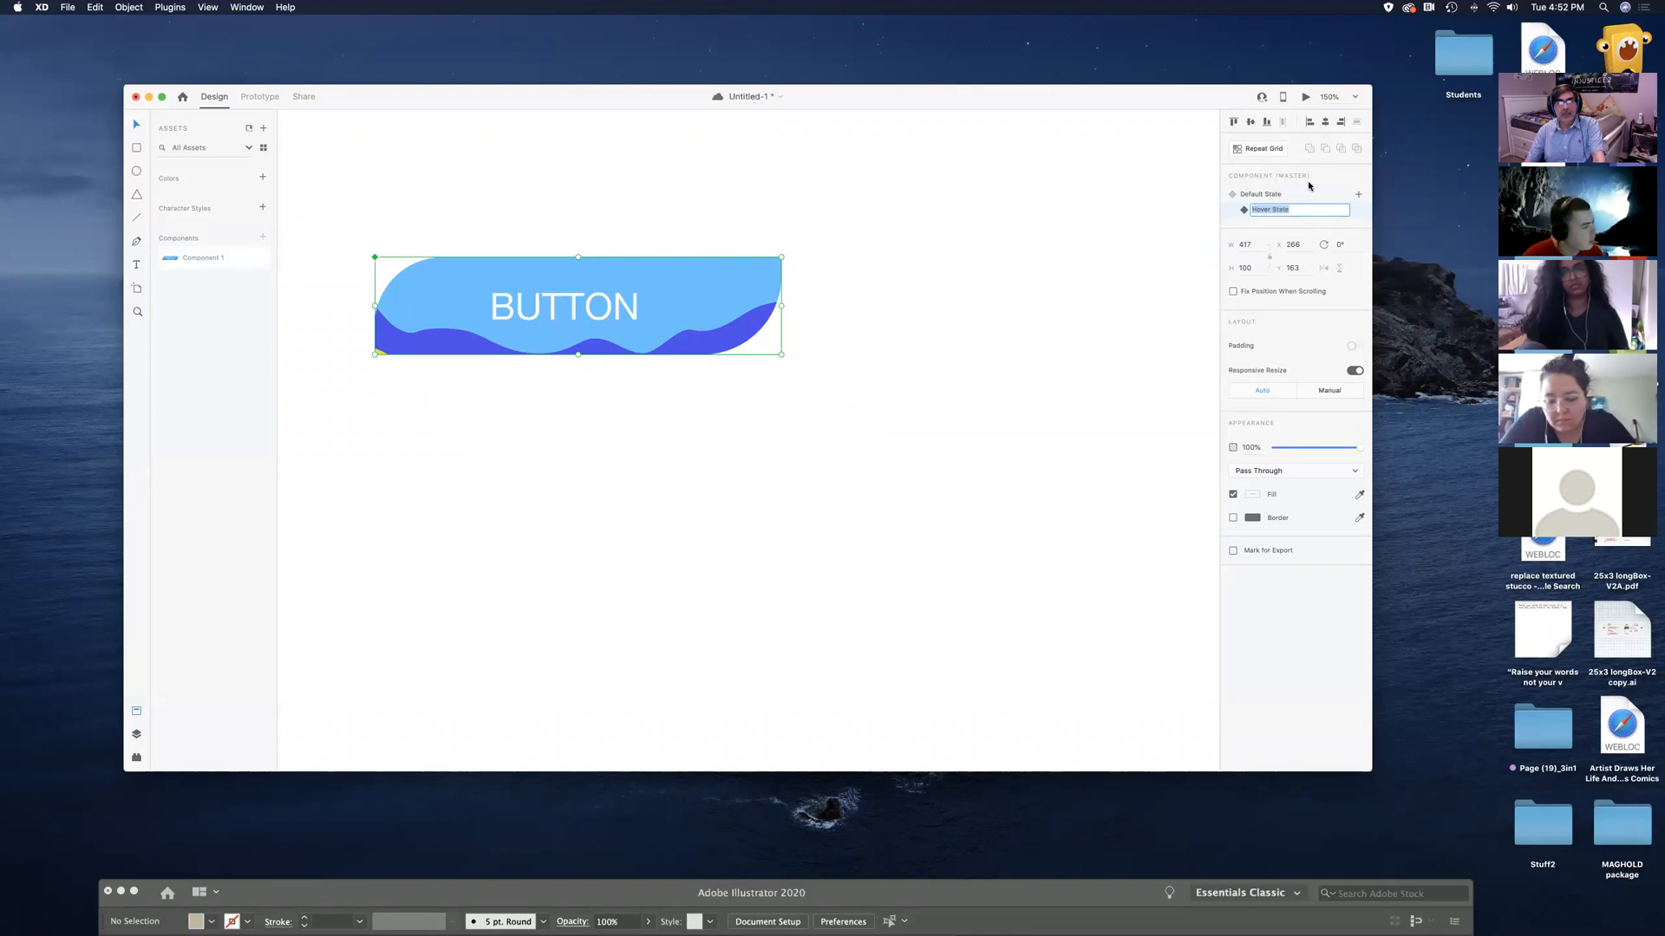
pyautogui.click(1269, 195)
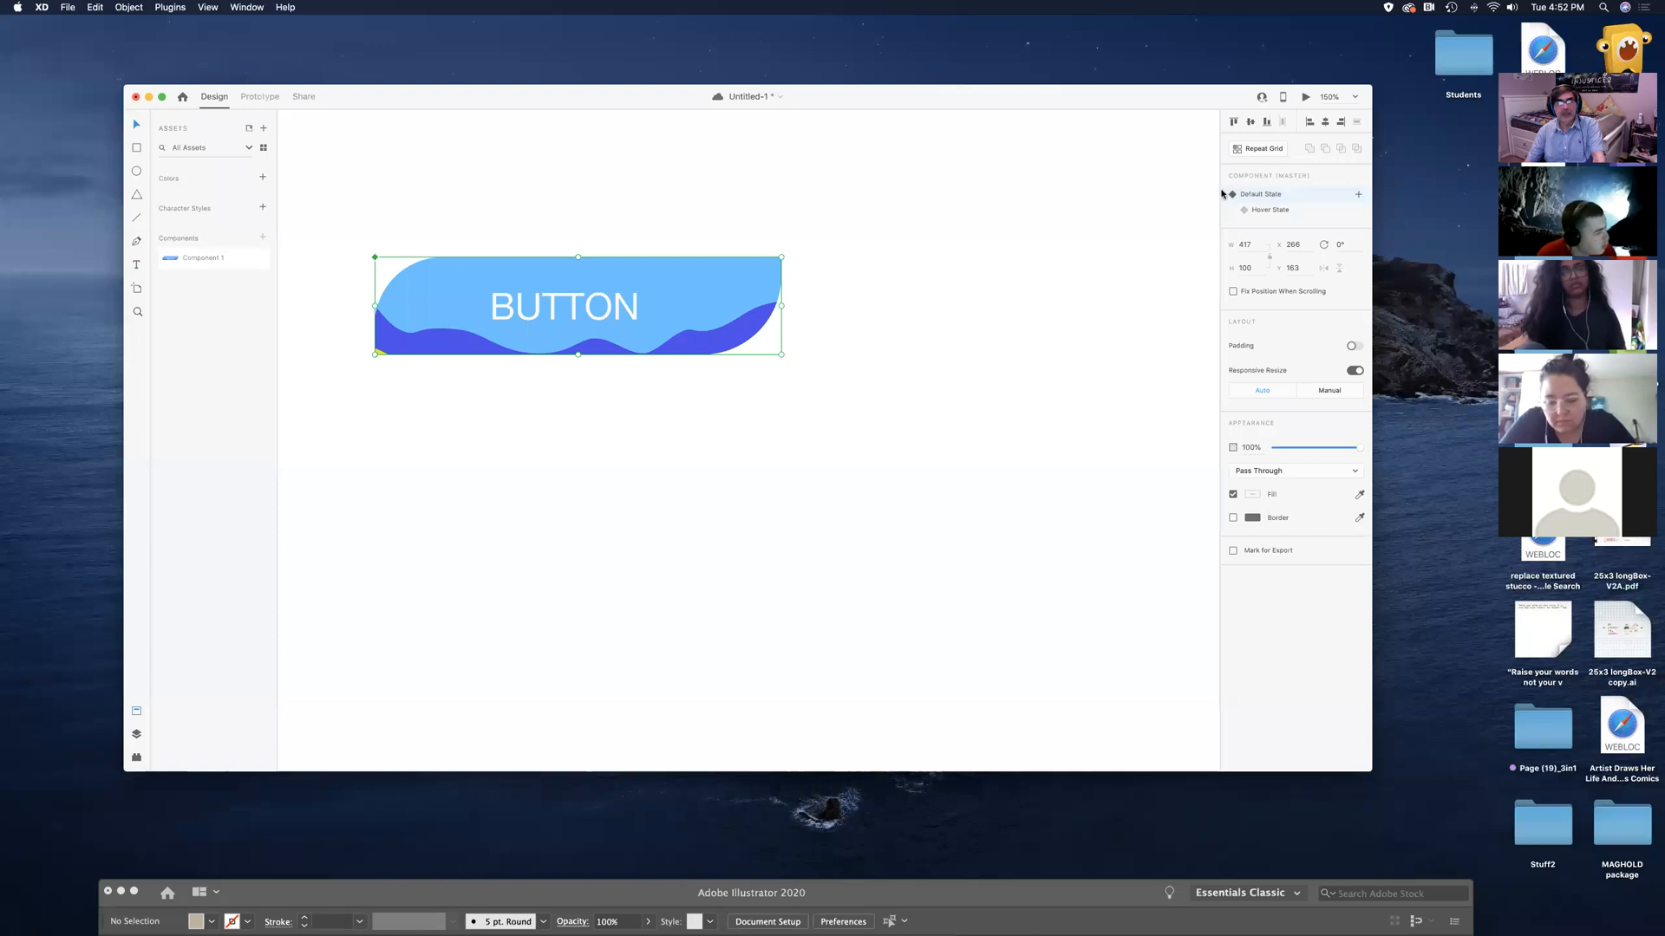
# In the Hover State, edit the blue-violet wave's path and pull its middle anchor points up above the "BUTTON" label
pyautogui.click(1278, 212)
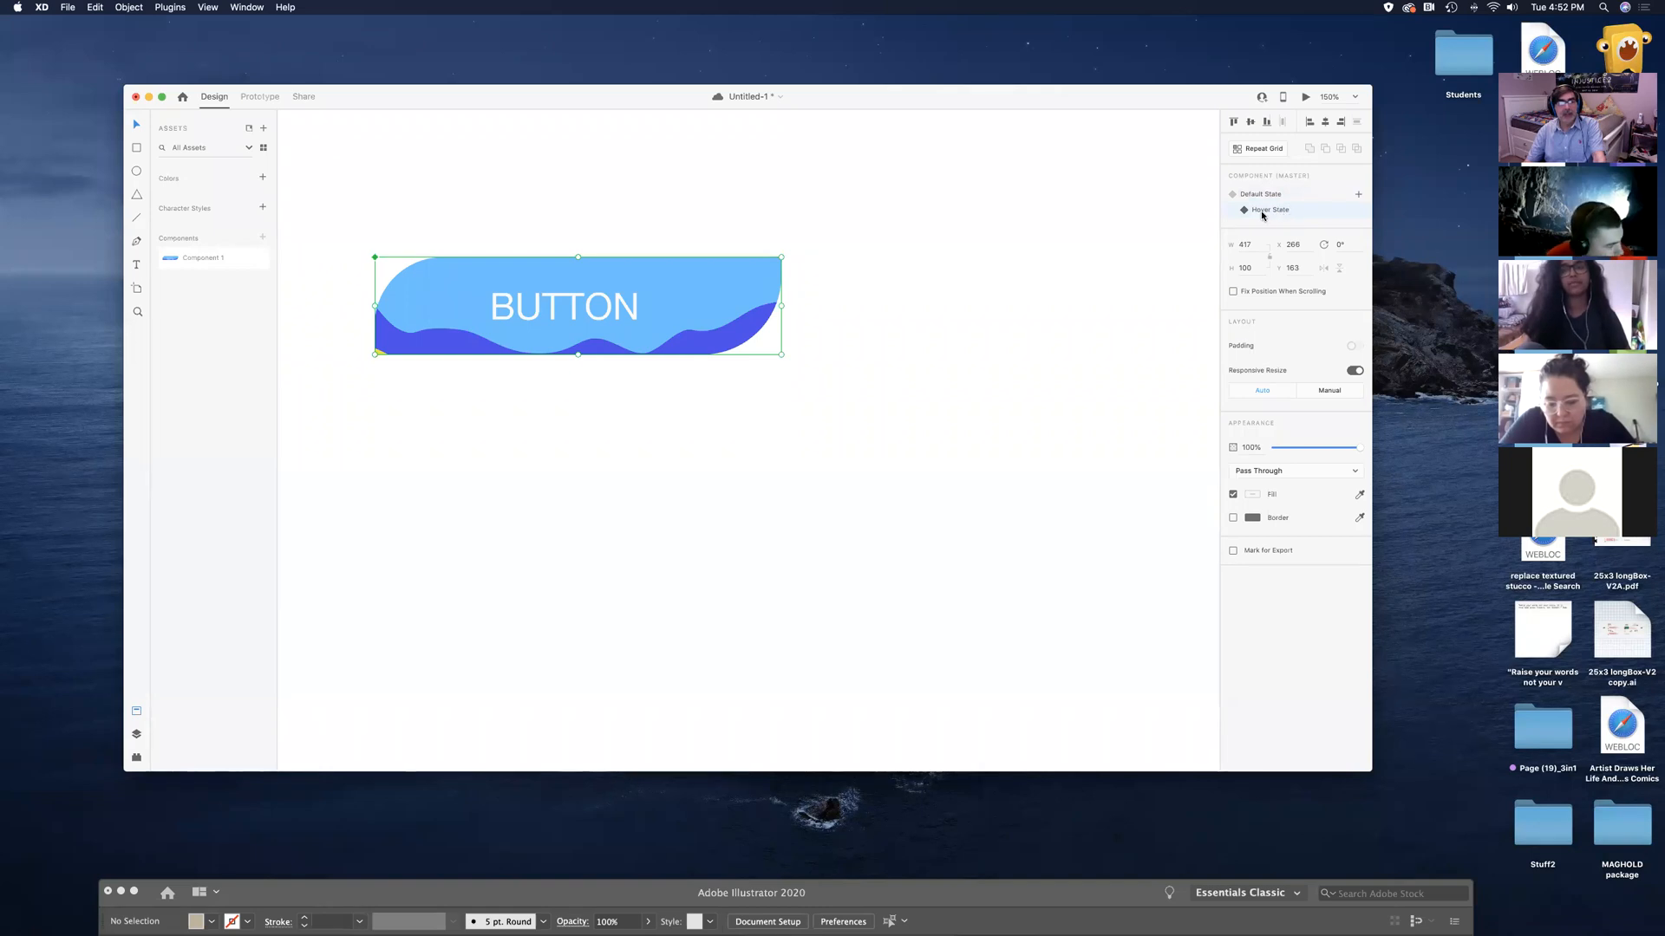
pyautogui.doubleClick(655, 340)
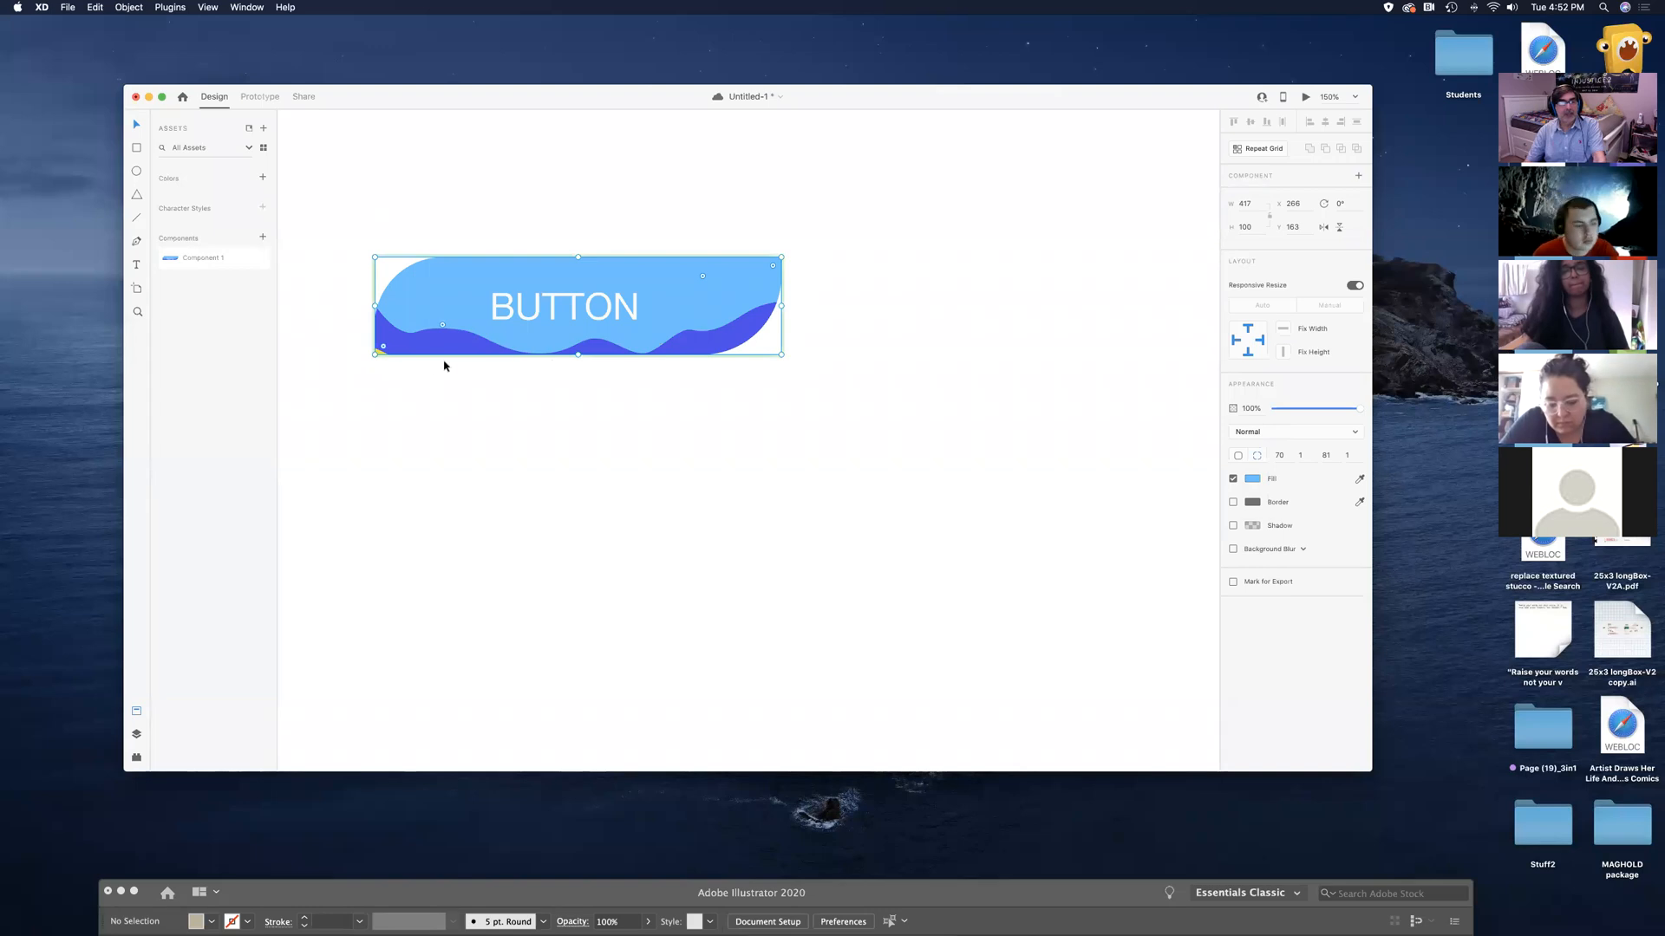
pyautogui.press('super+v')
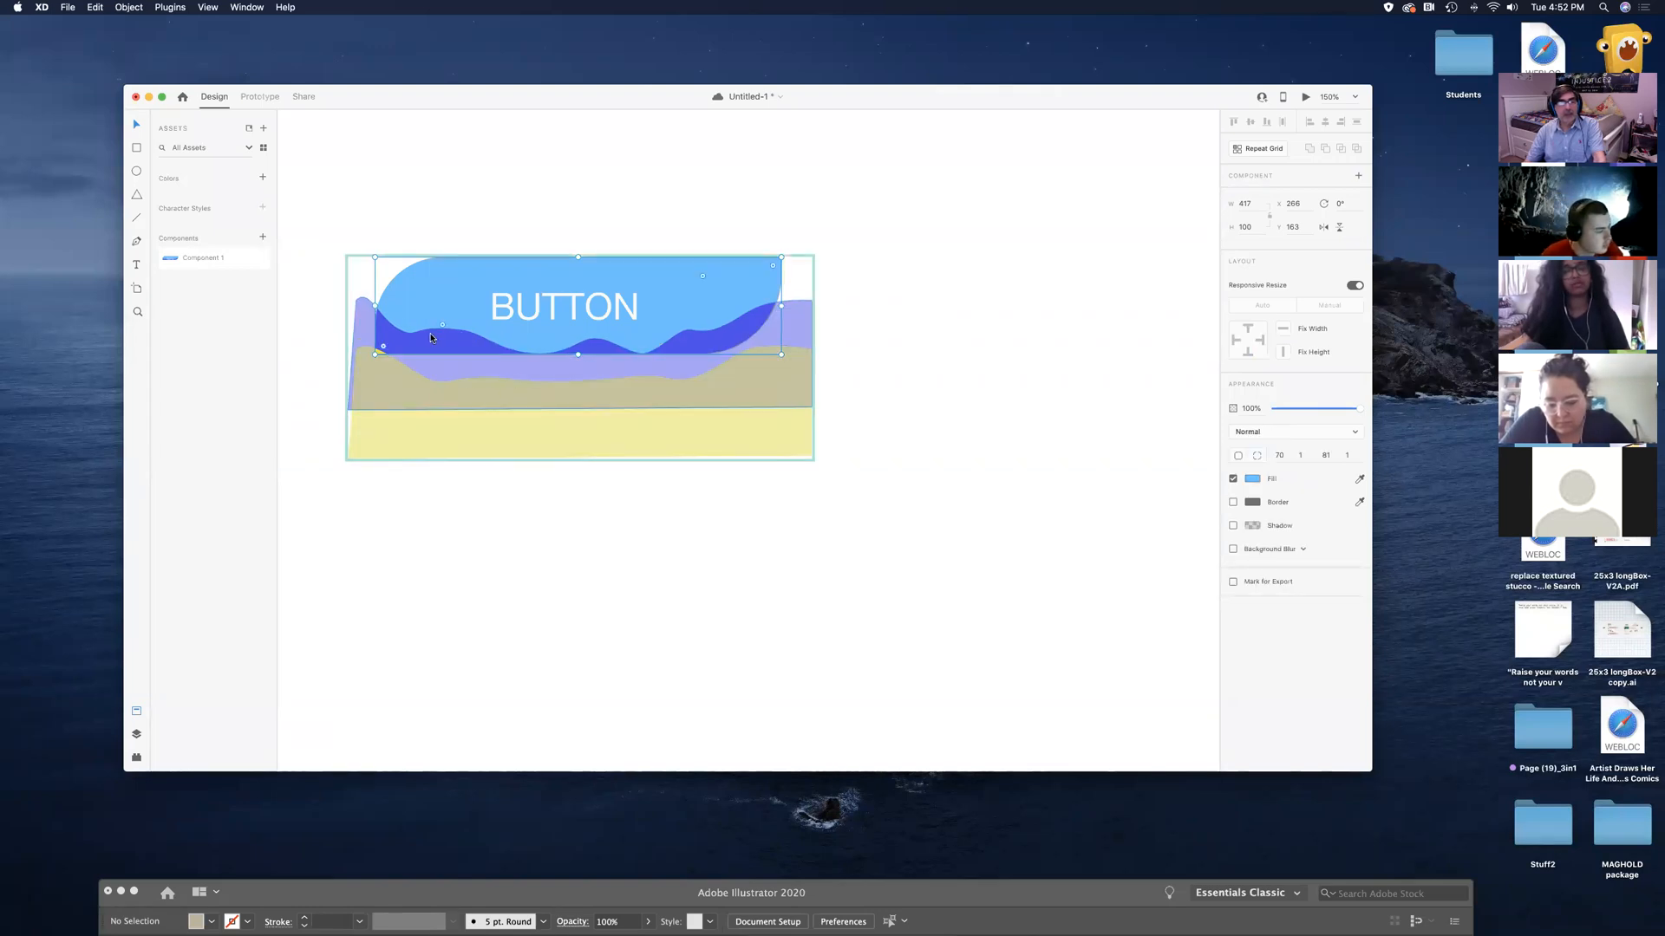
pyautogui.doubleClick(446, 333)
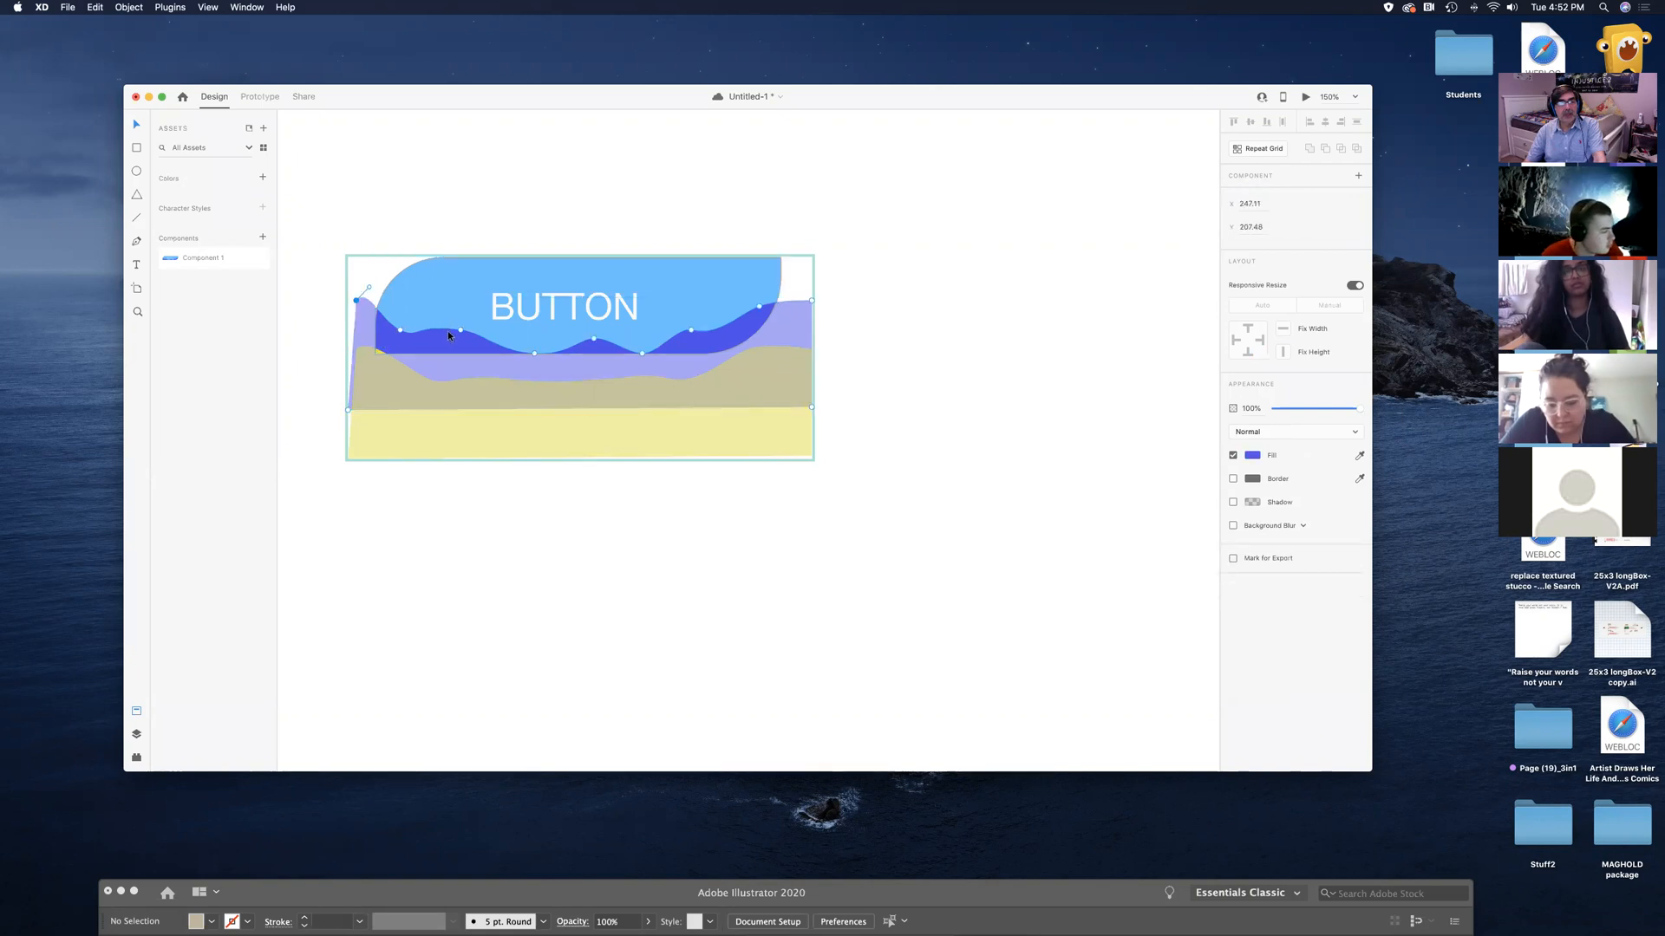
pyautogui.moveTo(460, 329); pyautogui.dragTo(482, 233)
pyautogui.moveTo(594, 338); pyautogui.dragTo(685, 231)
pyautogui.moveTo(534, 353); pyautogui.dragTo(546, 256)
pyautogui.moveTo(642, 353); pyautogui.dragTo(738, 237)
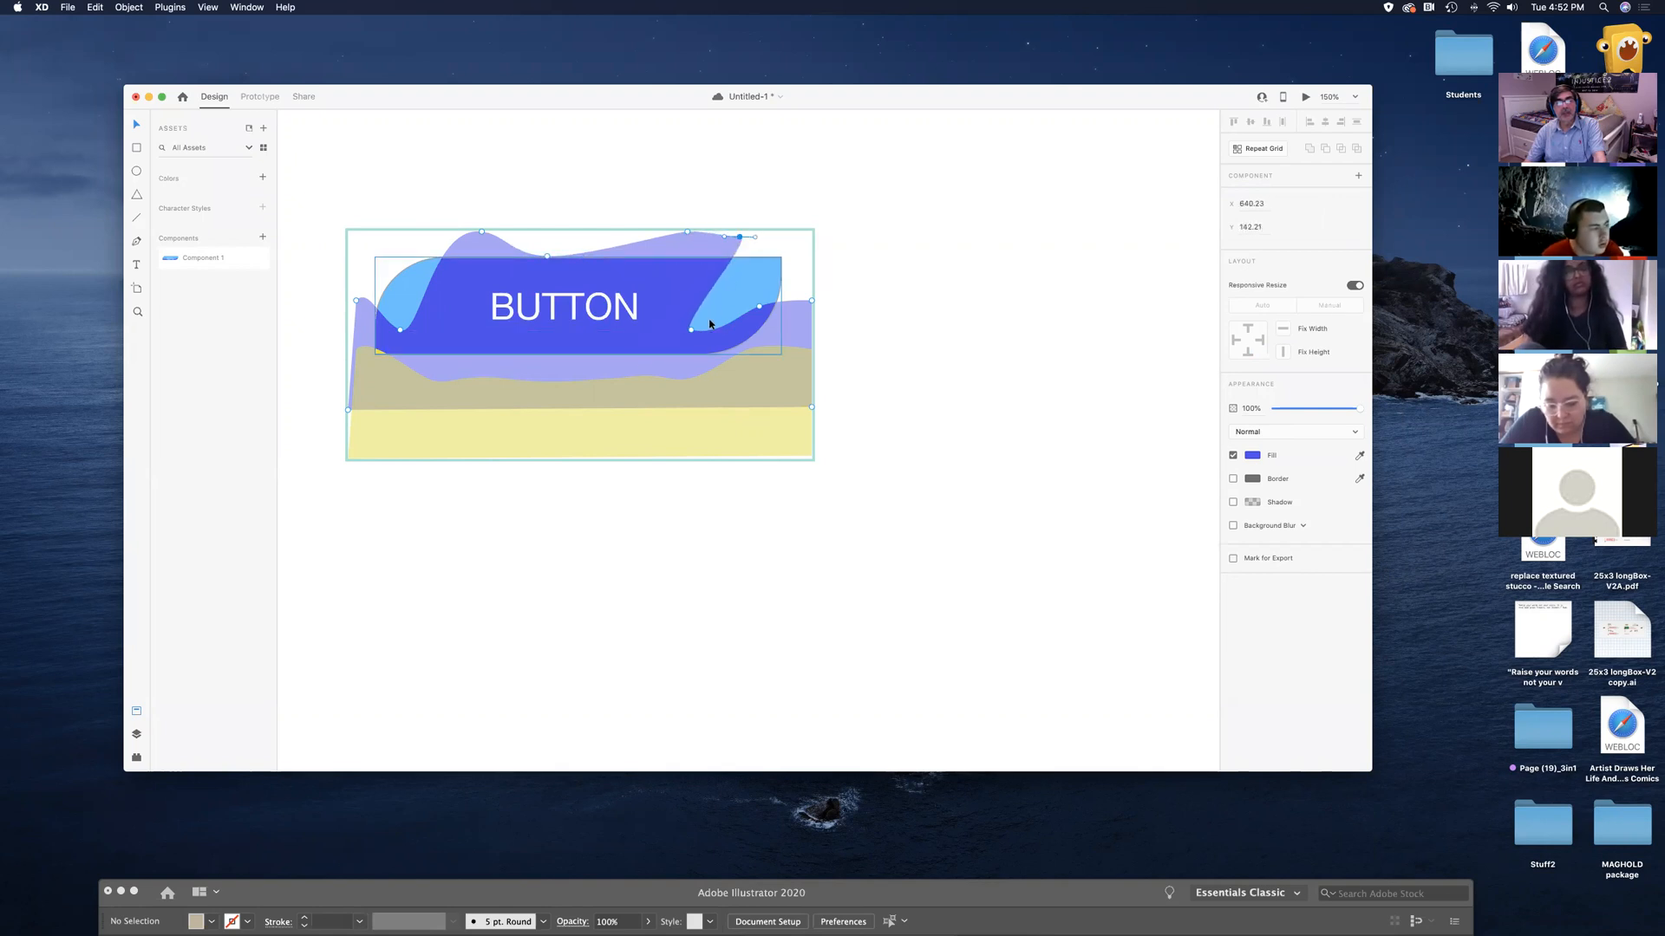
# Move the blue-violet wave's outer anchor points outward and up and raise its two peaks so it fills the button shape
pyautogui.moveTo(693, 336); pyautogui.dragTo(811, 295)
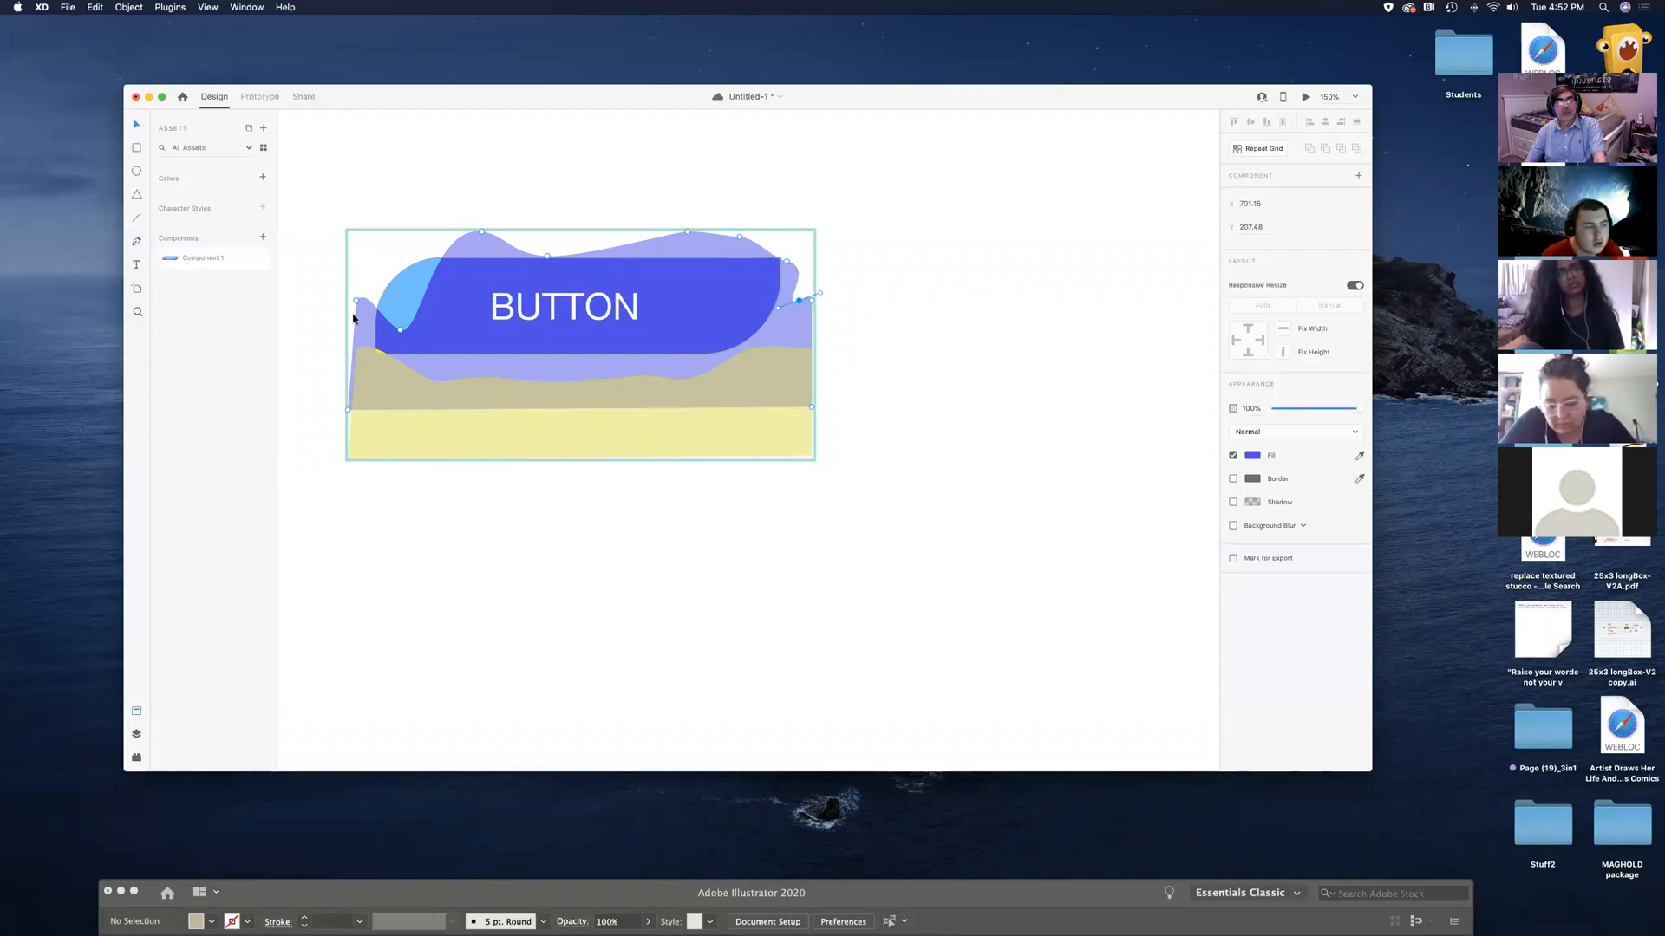
pyautogui.moveTo(400, 329); pyautogui.dragTo(391, 261)
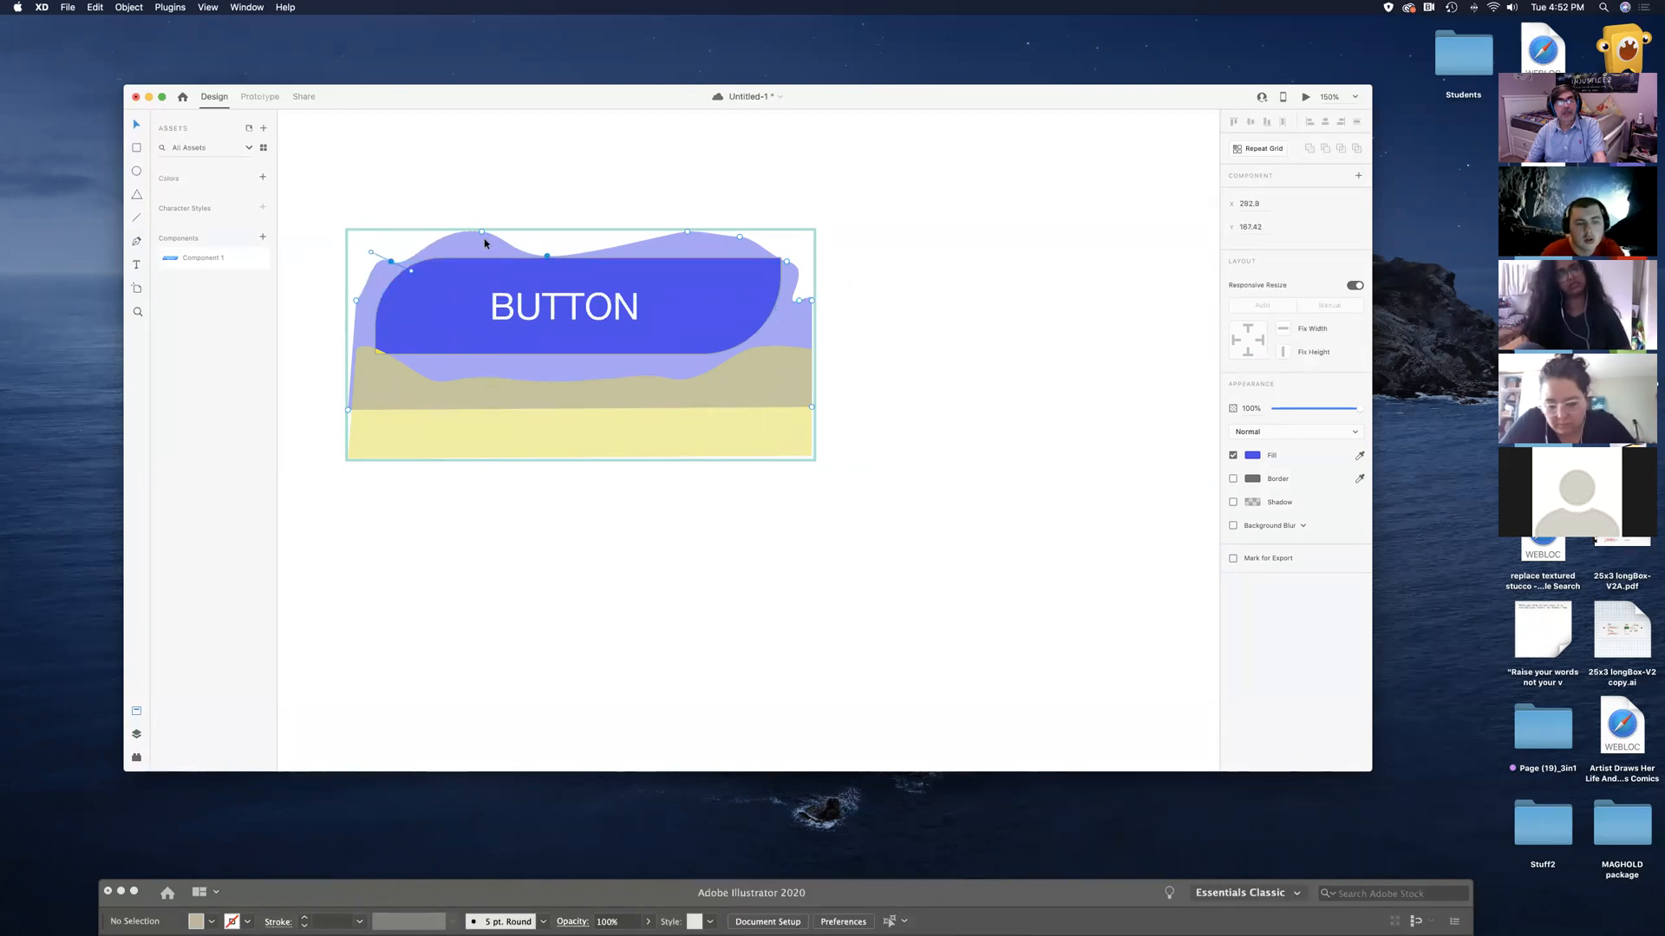
pyautogui.moveTo(387, 266)
pyautogui.mouseDown()
pyautogui.moveTo(362, 280)
pyautogui.moveTo(391, 274)
pyautogui.mouseUp()
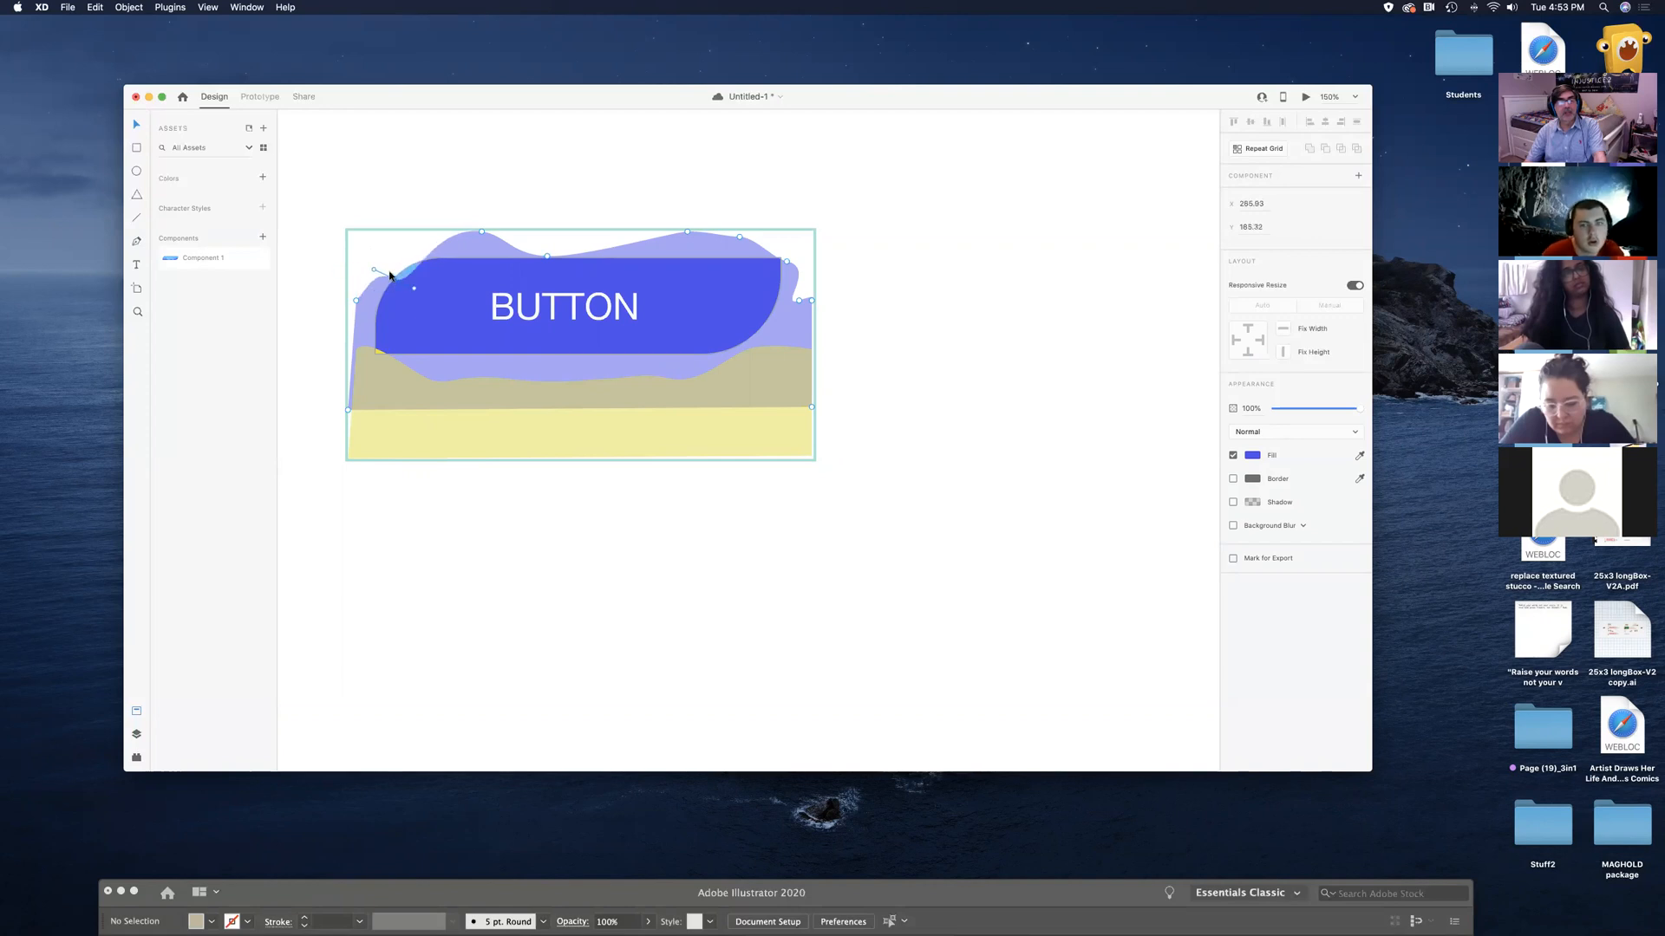
pyautogui.moveTo(482, 234); pyautogui.dragTo(479, 207)
pyautogui.moveTo(688, 234); pyautogui.dragTo(763, 233)
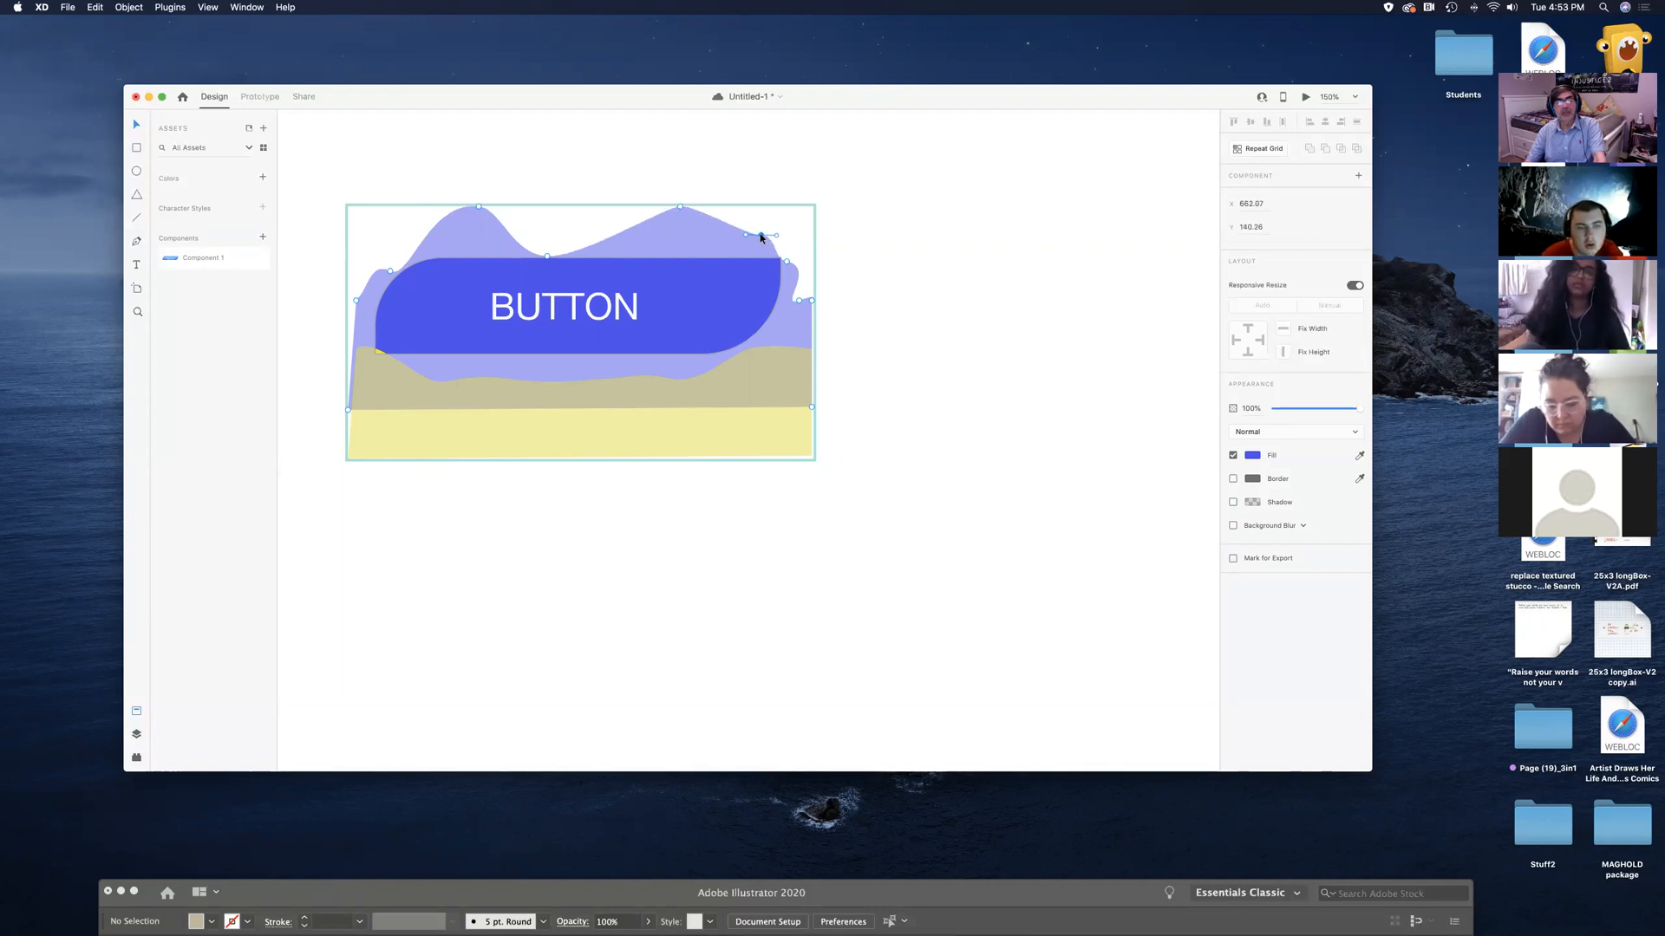
# Reshape the yellow wave in the Hover State, raising its left side and middle and lifting its right side into a high crest
pyautogui.click(485, 404)
pyautogui.doubleClick(457, 385)
pyautogui.moveTo(427, 378); pyautogui.dragTo(438, 311)
pyautogui.moveTo(504, 381); pyautogui.dragTo(547, 332)
pyautogui.moveTo(439, 313)
pyautogui.mouseDown()
pyautogui.moveTo(404, 320)
pyautogui.moveTo(421, 321)
pyautogui.mouseUp()
pyautogui.moveTo(608, 379); pyautogui.dragTo(787, 298)
pyautogui.click(670, 380)
pyautogui.click(675, 321)
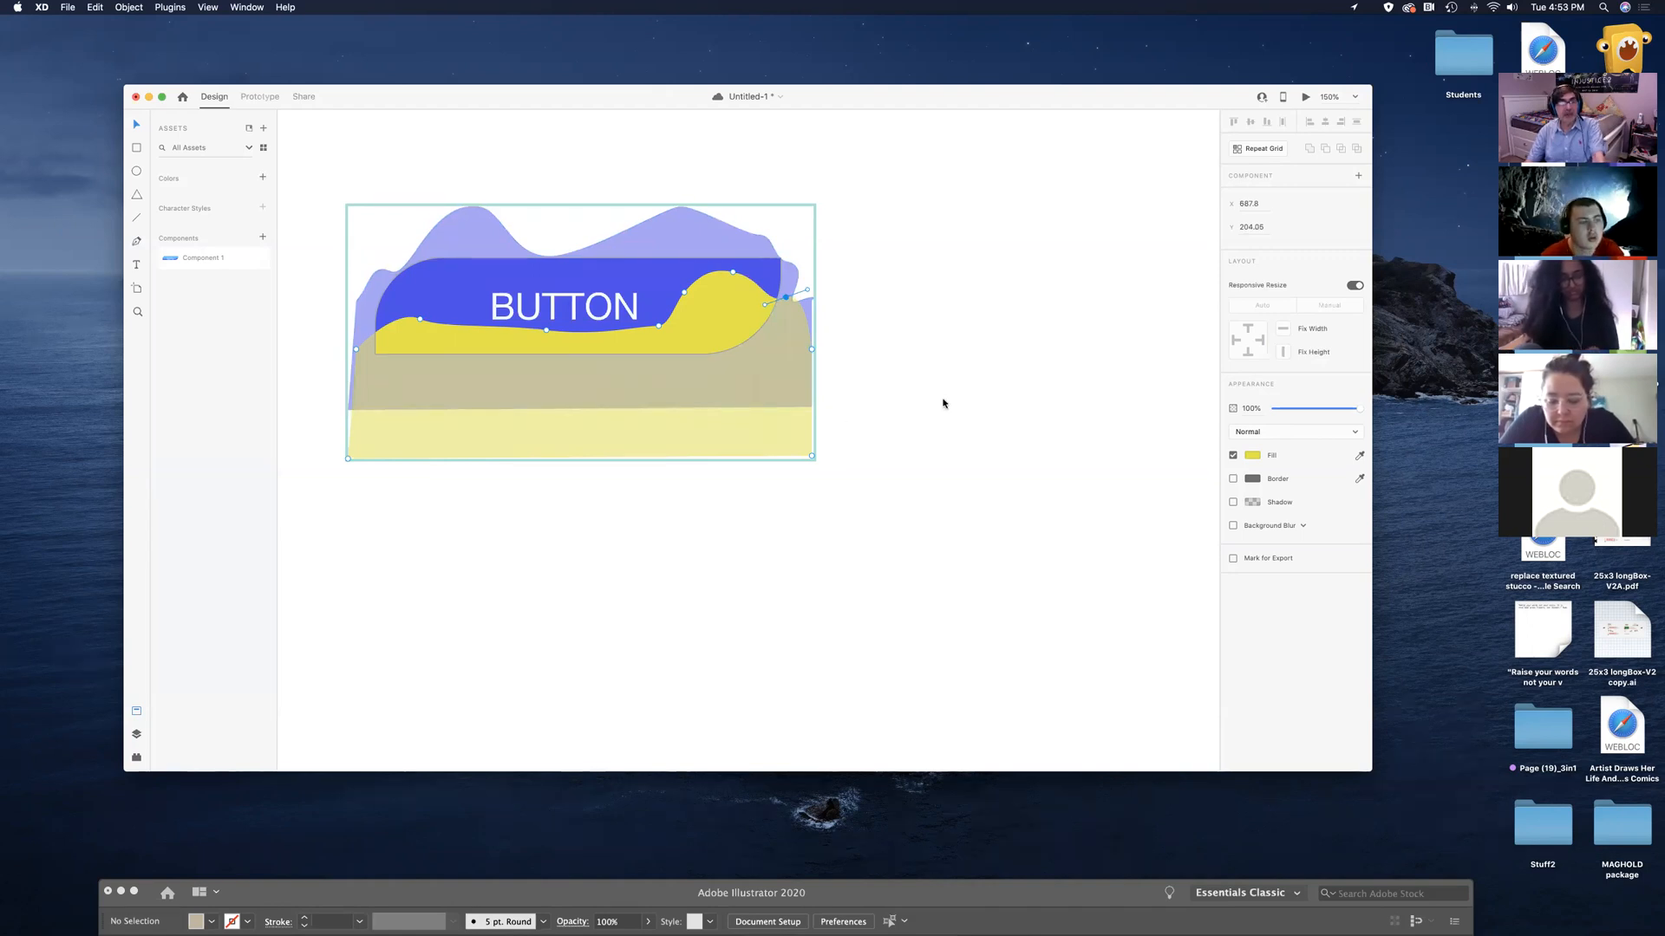
# Sharpen the yellow wave's right crest and lower the dip beneath the label by moving its upper-edge anchor points
pyautogui.moveTo(547, 330); pyautogui.dragTo(521, 334)
pyautogui.moveTo(658, 327); pyautogui.dragTo(711, 260)
pyautogui.click(657, 328)
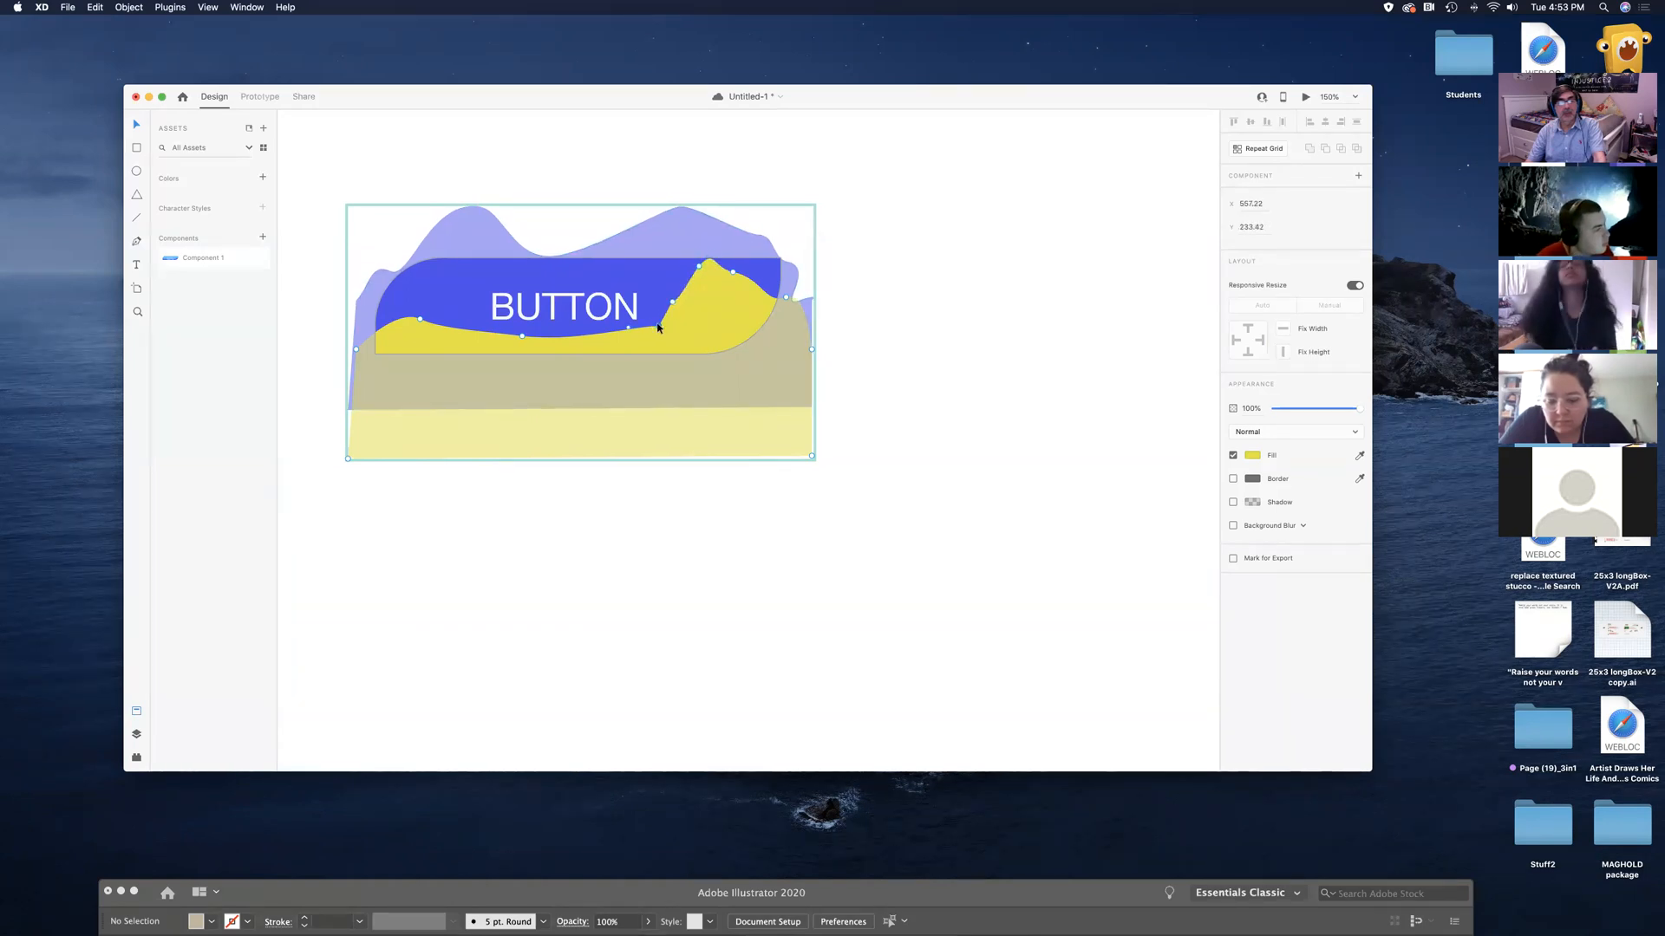
pyautogui.moveTo(659, 328); pyautogui.dragTo(625, 335)
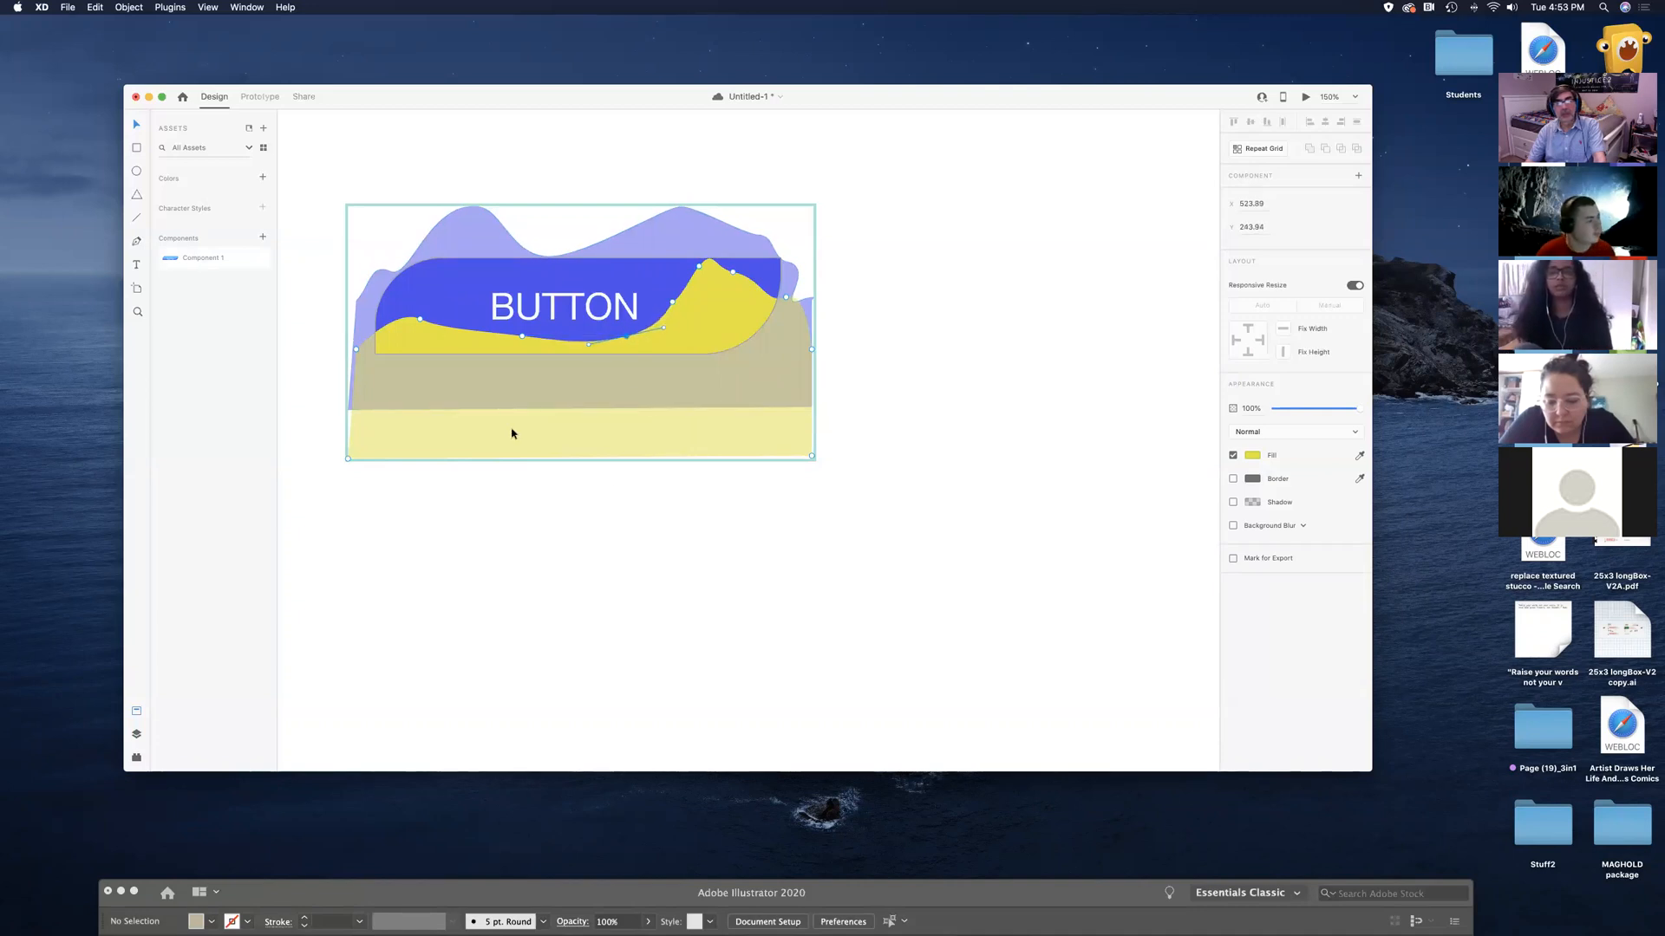
pyautogui.click(690, 574)
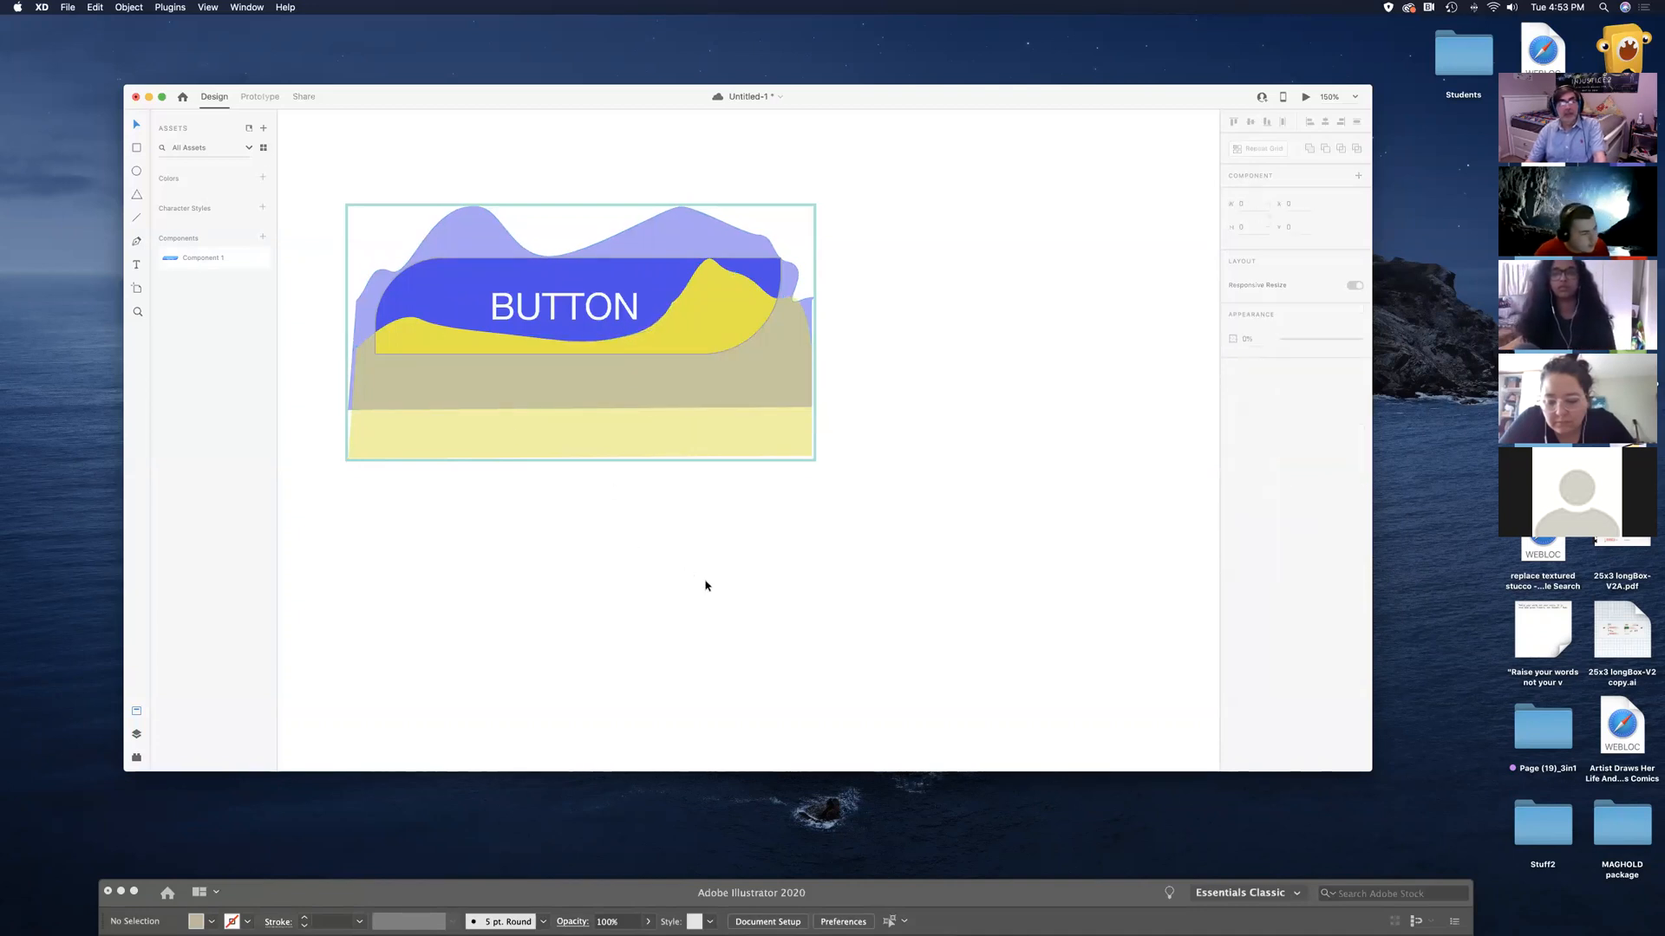
# Shift the anchor point on the slope left of the yellow crest slightly to the right and leave path editing
pyautogui.click(673, 306)
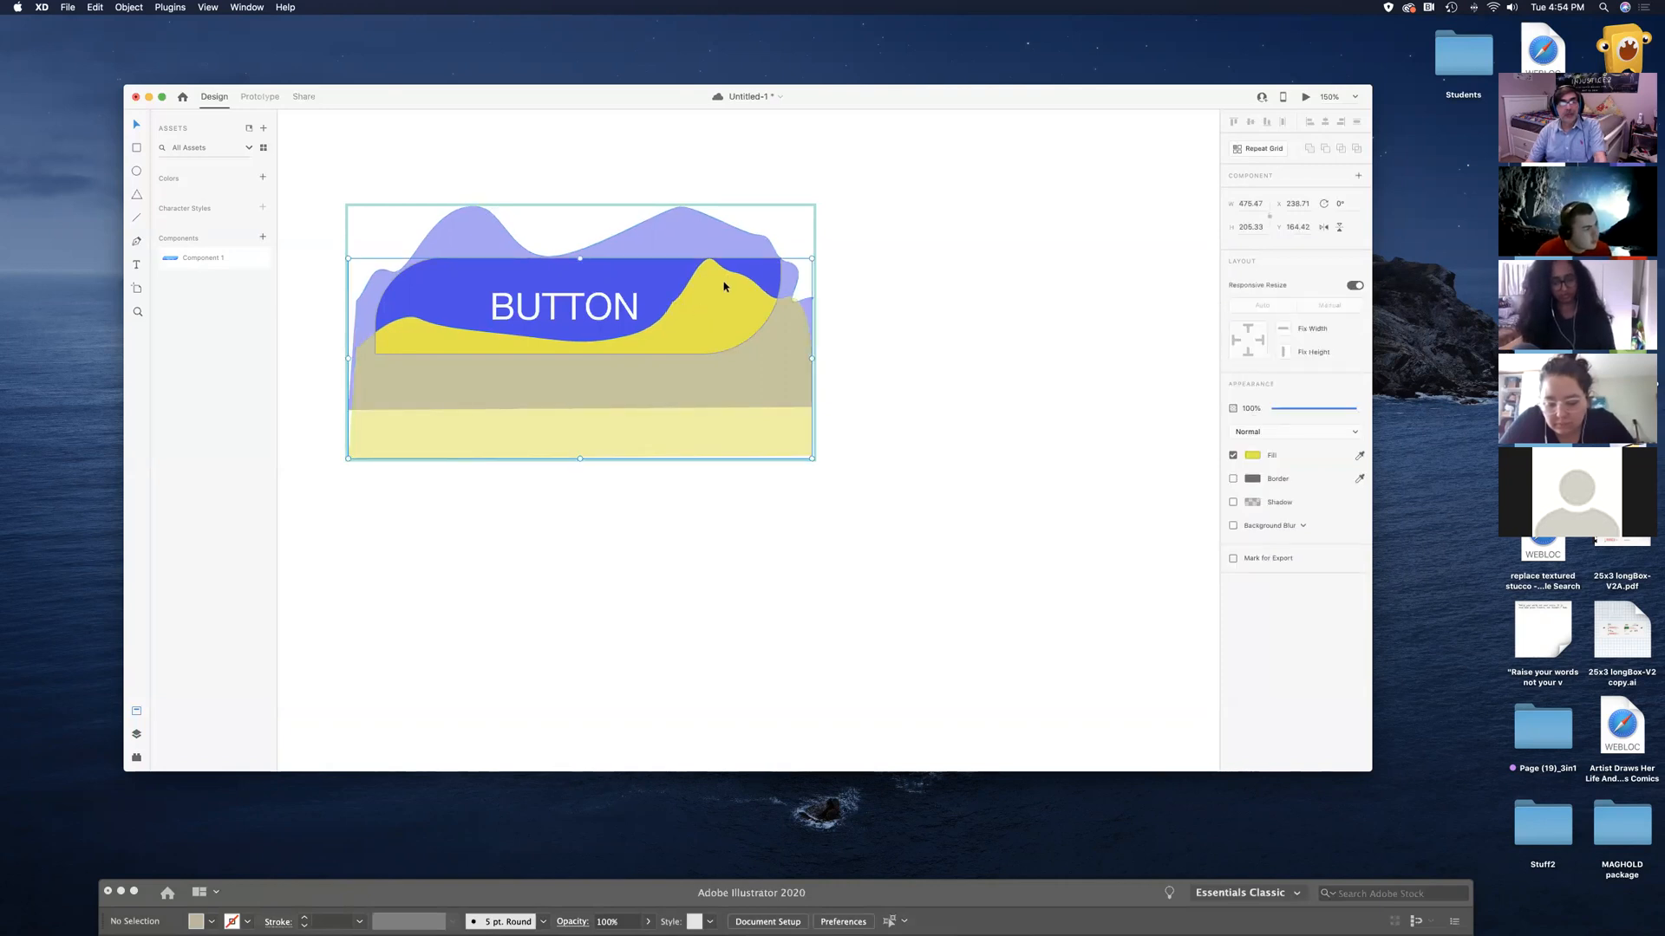
pyautogui.doubleClick(673, 304)
pyautogui.moveTo(673, 304); pyautogui.dragTo(681, 304)
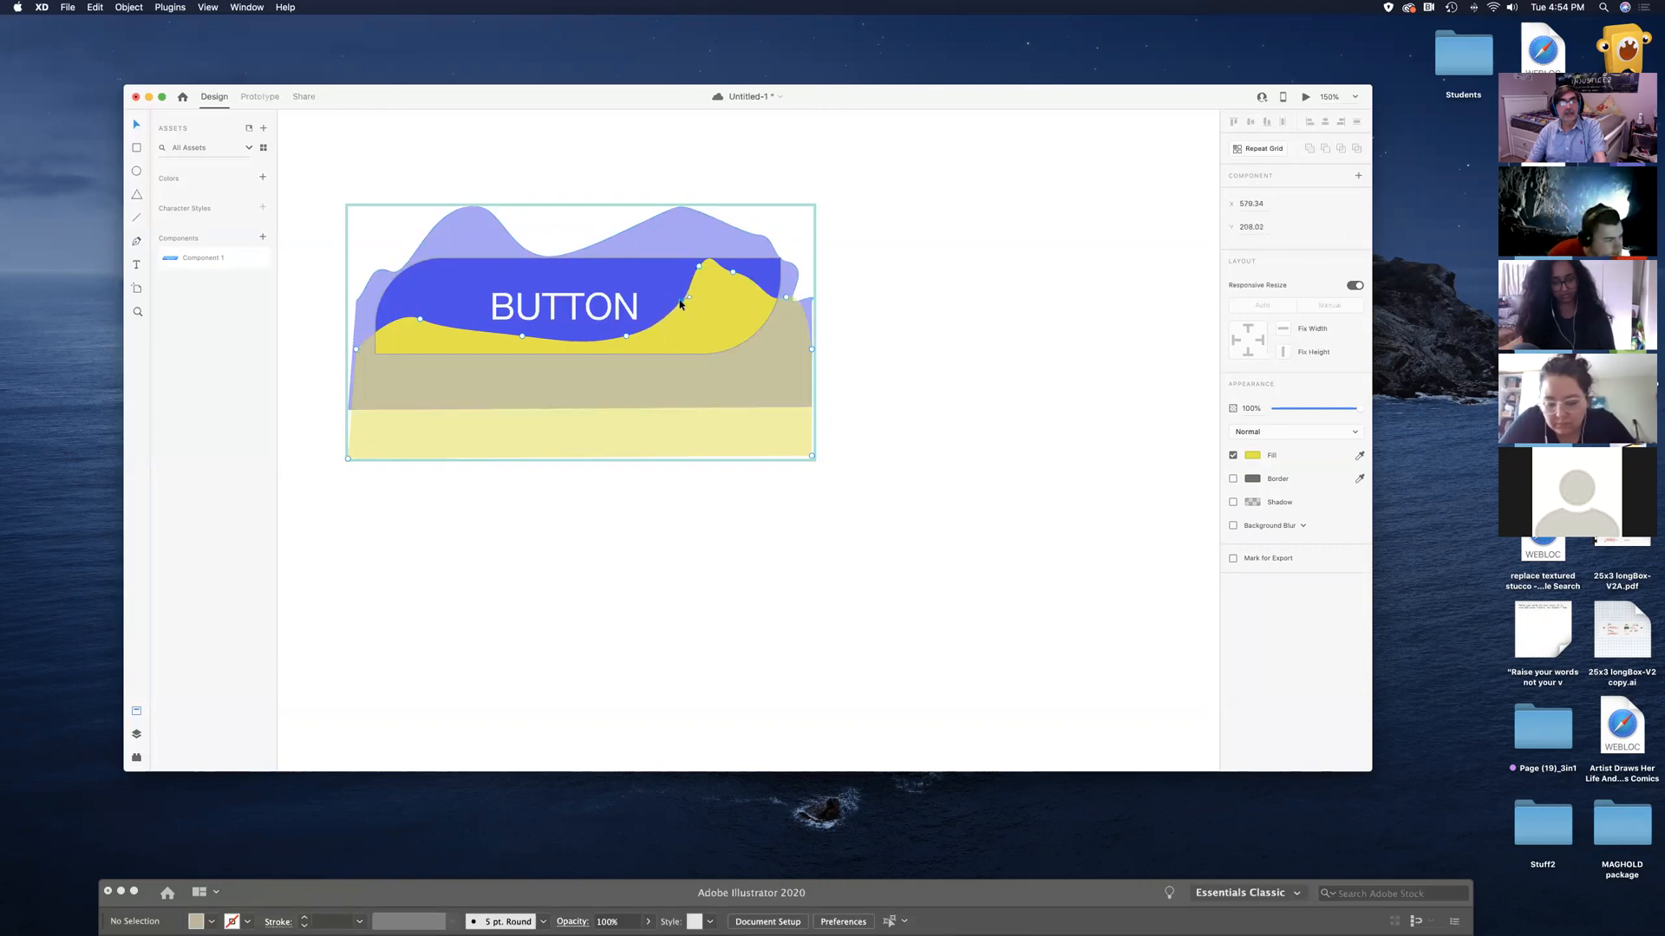
pyautogui.click(924, 364)
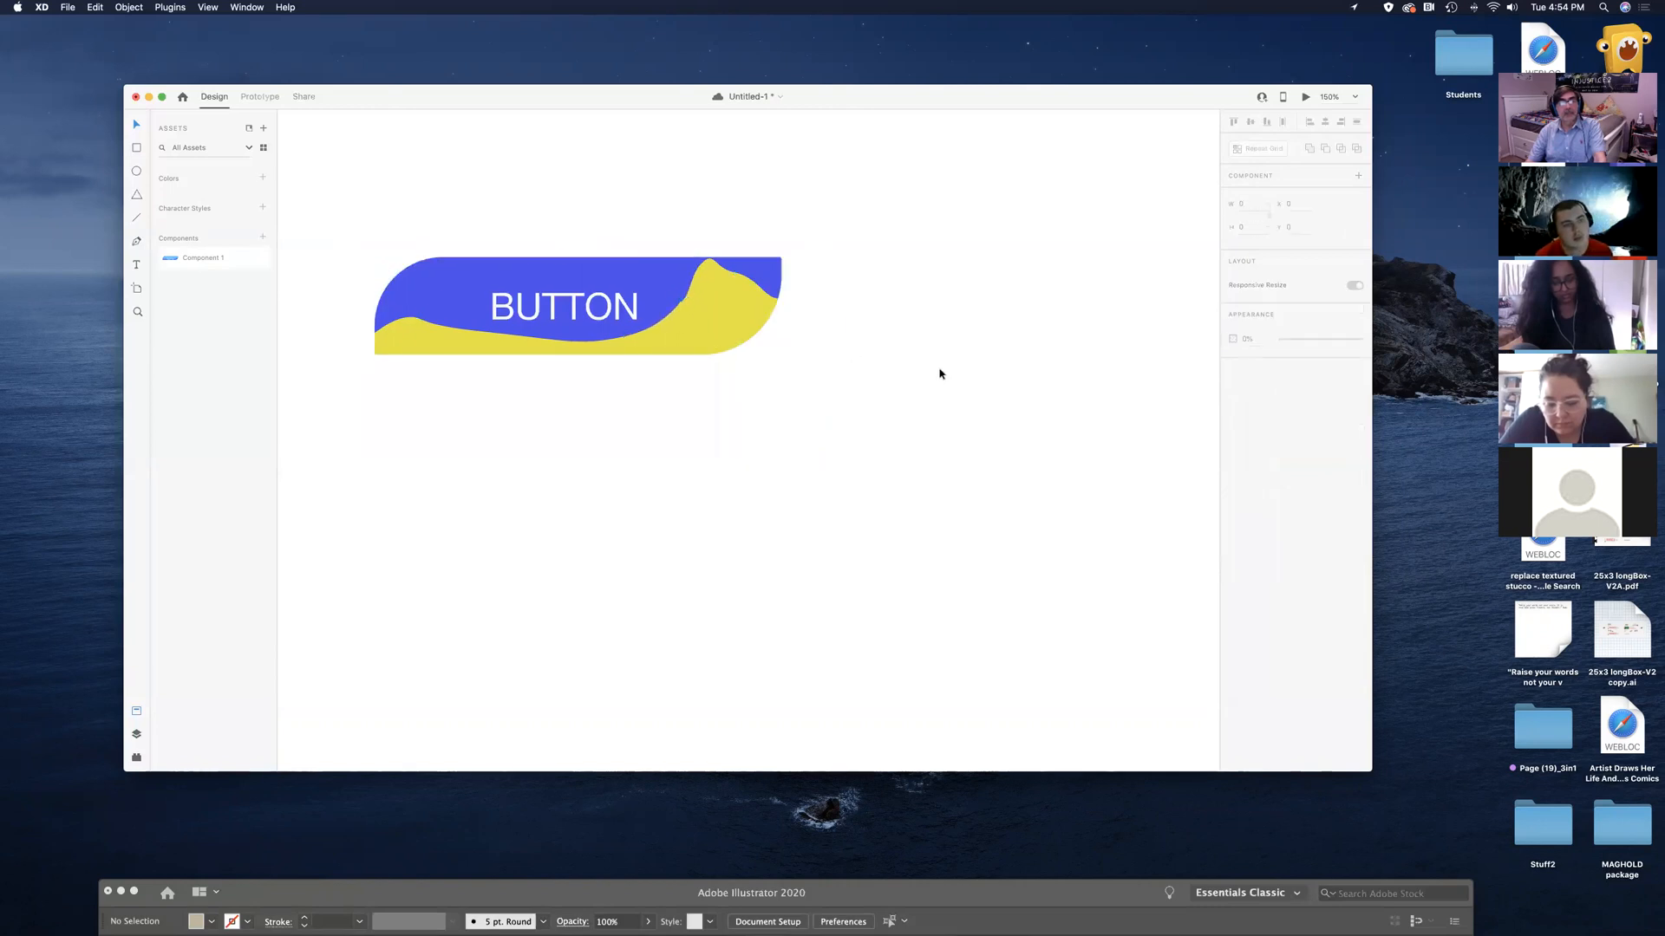
# Switch the button component between its Default State and Hover State to compare them, ending on the Default State
pyautogui.click(451, 286)
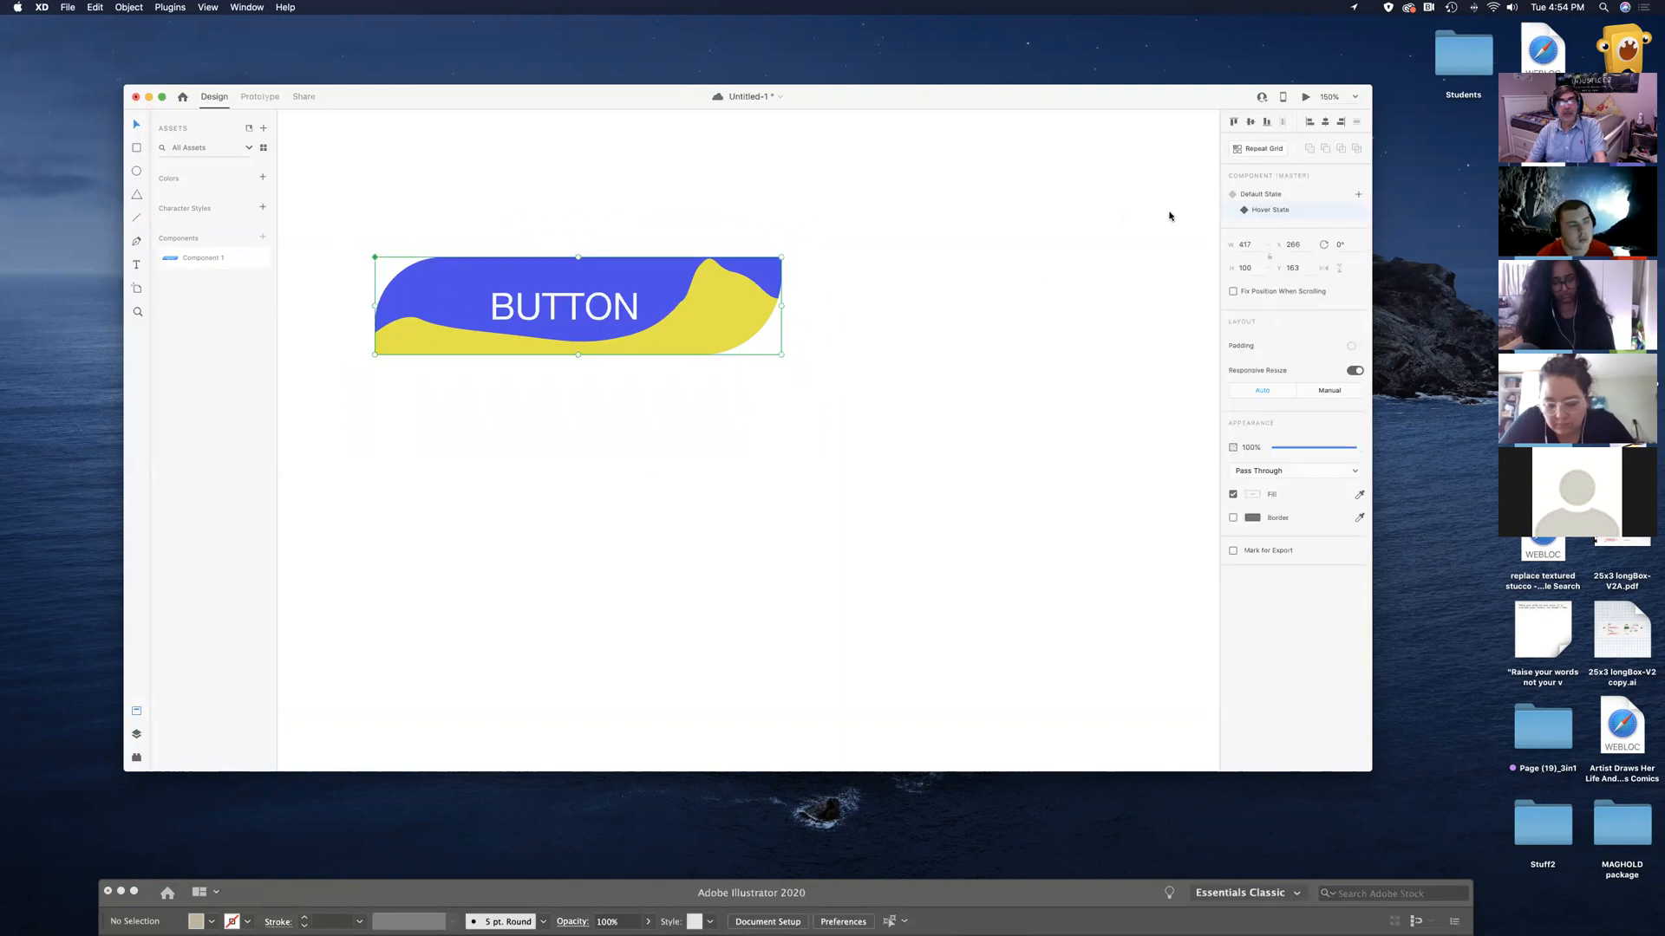
pyautogui.click(1272, 193)
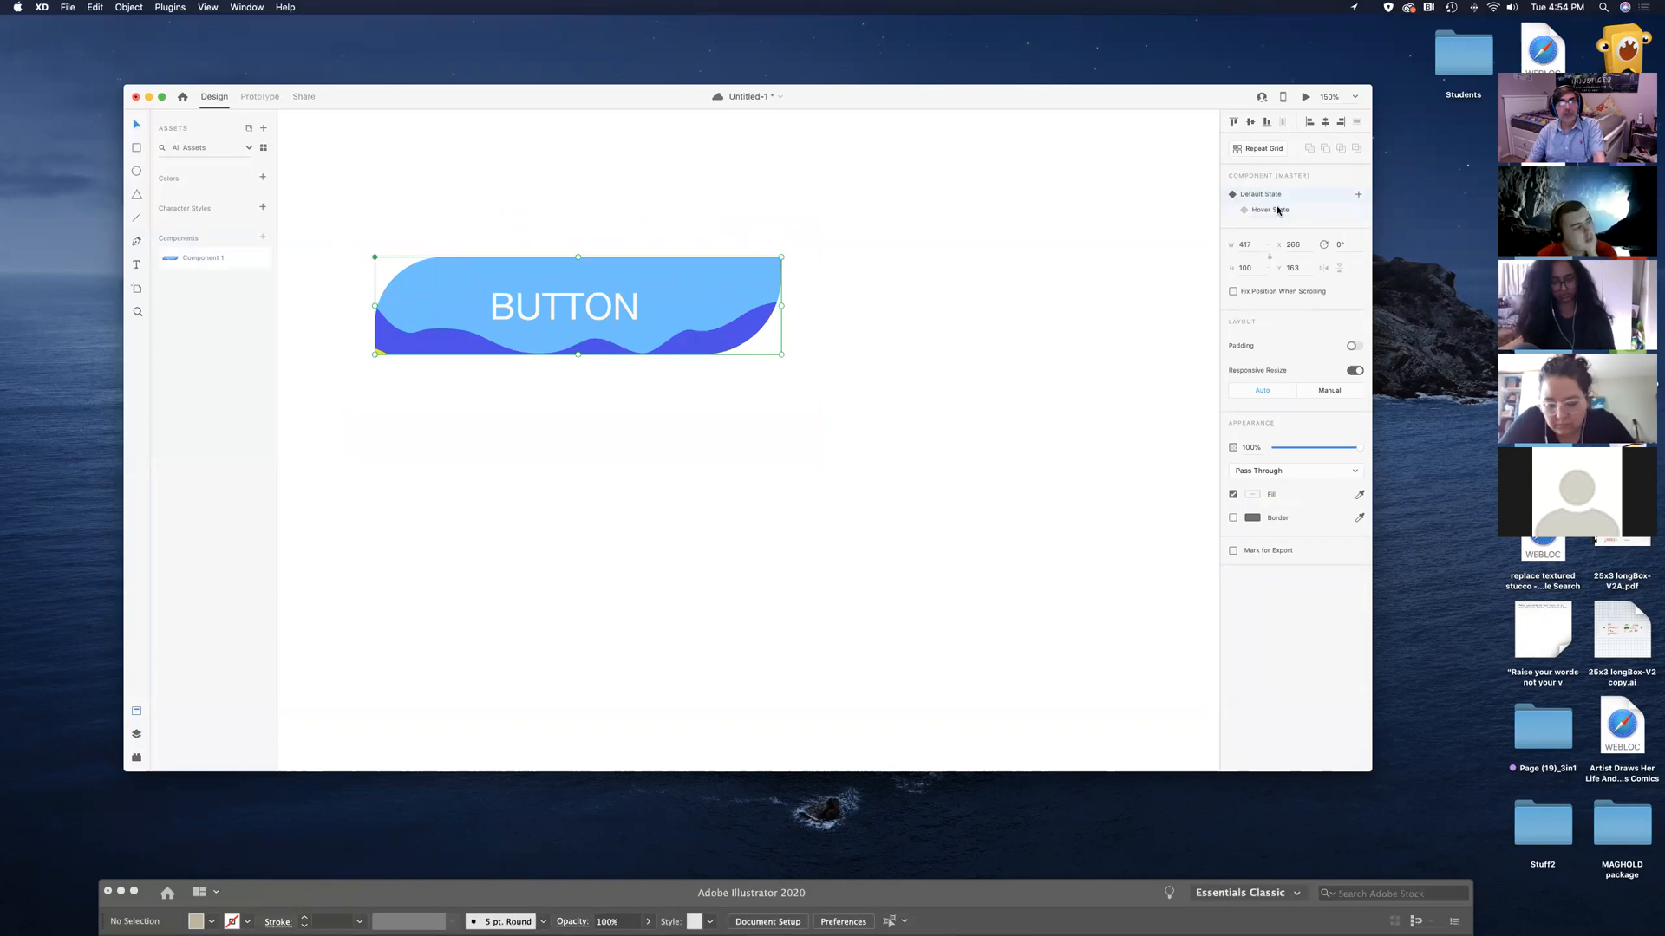
pyautogui.click(1277, 211)
pyautogui.click(1272, 193)
pyautogui.click(1275, 211)
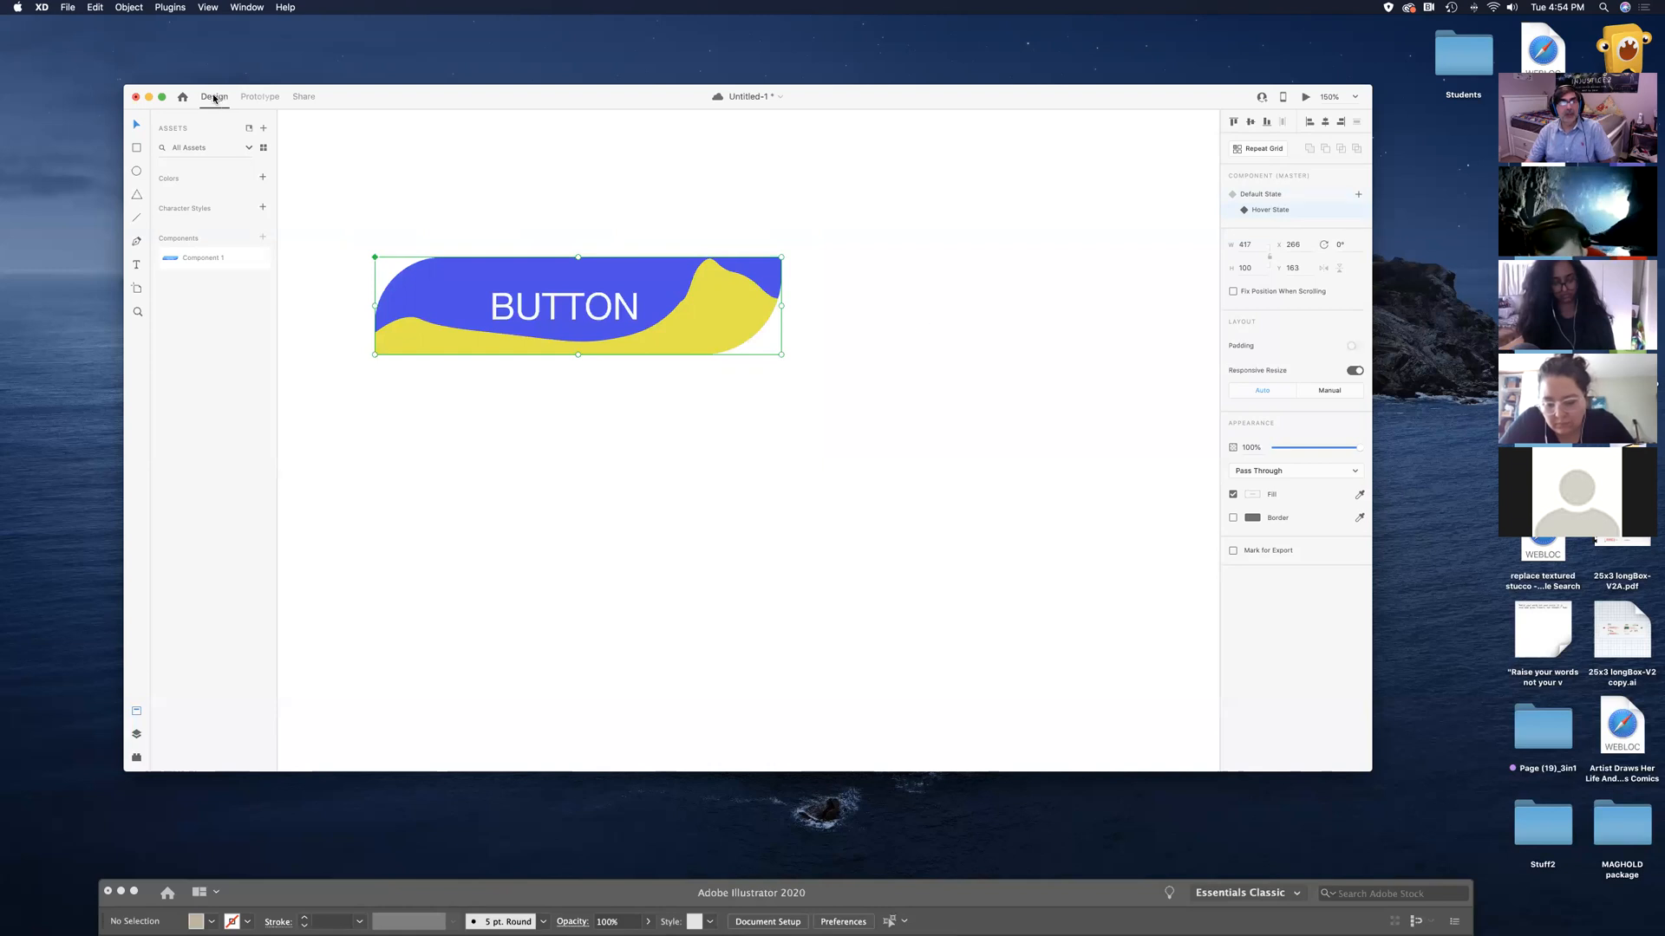
pyautogui.click(1277, 198)
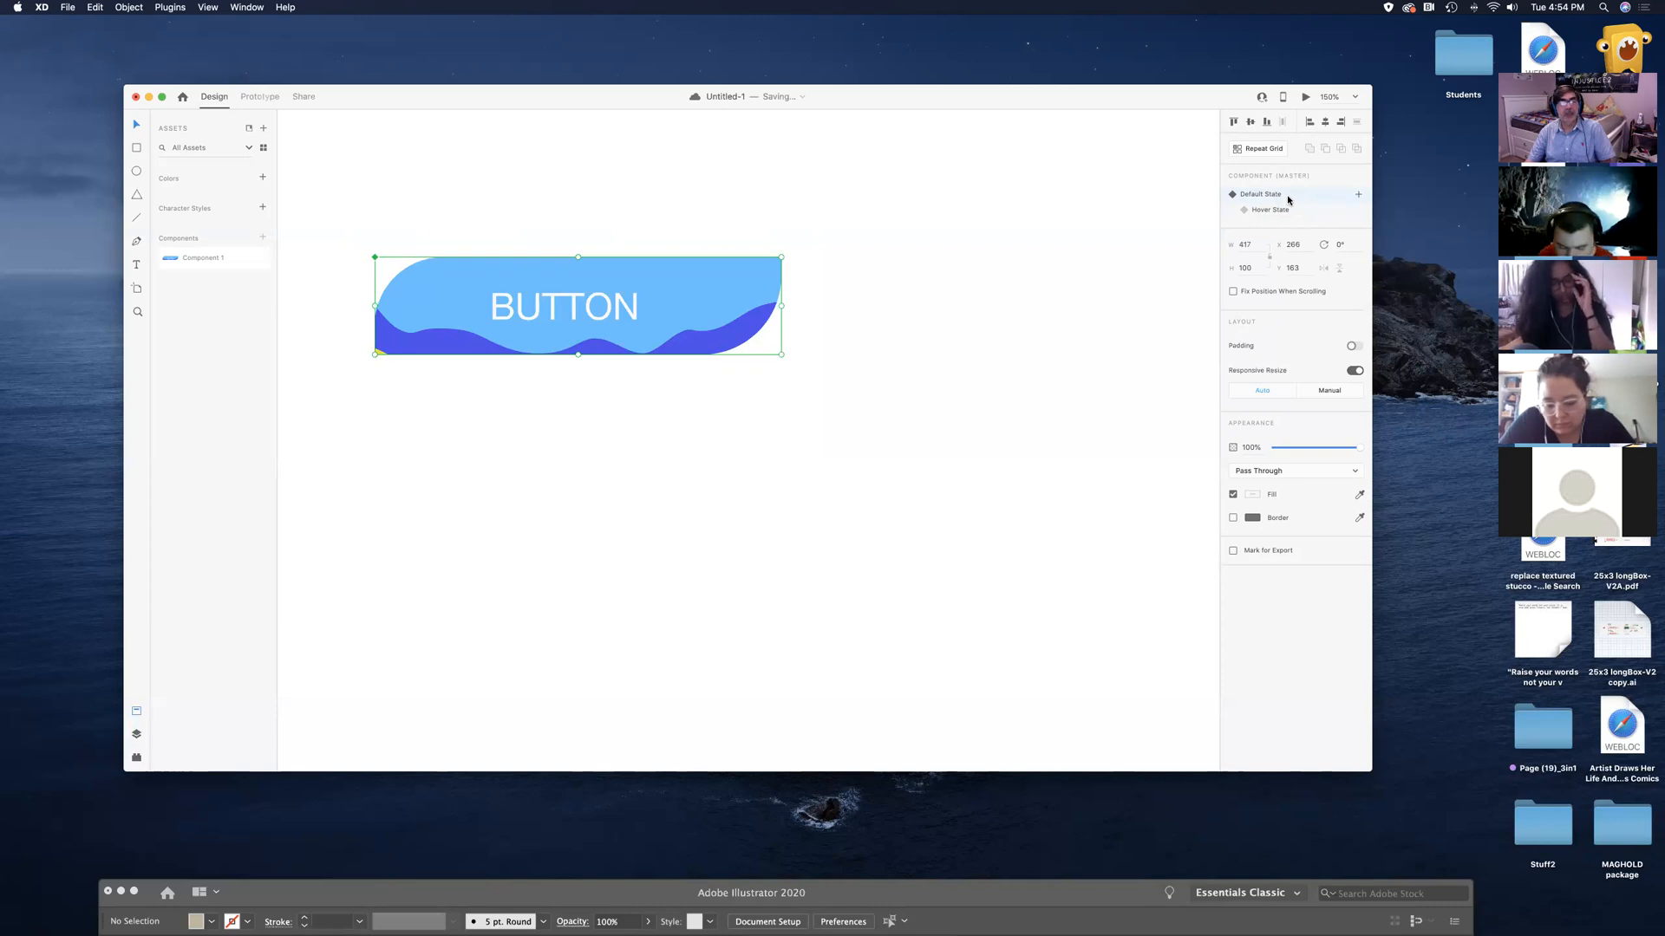
# In Prototype mode, set the easing of the button's hover Auto-Animate interaction to Ease In-Out
pyautogui.click(260, 97)
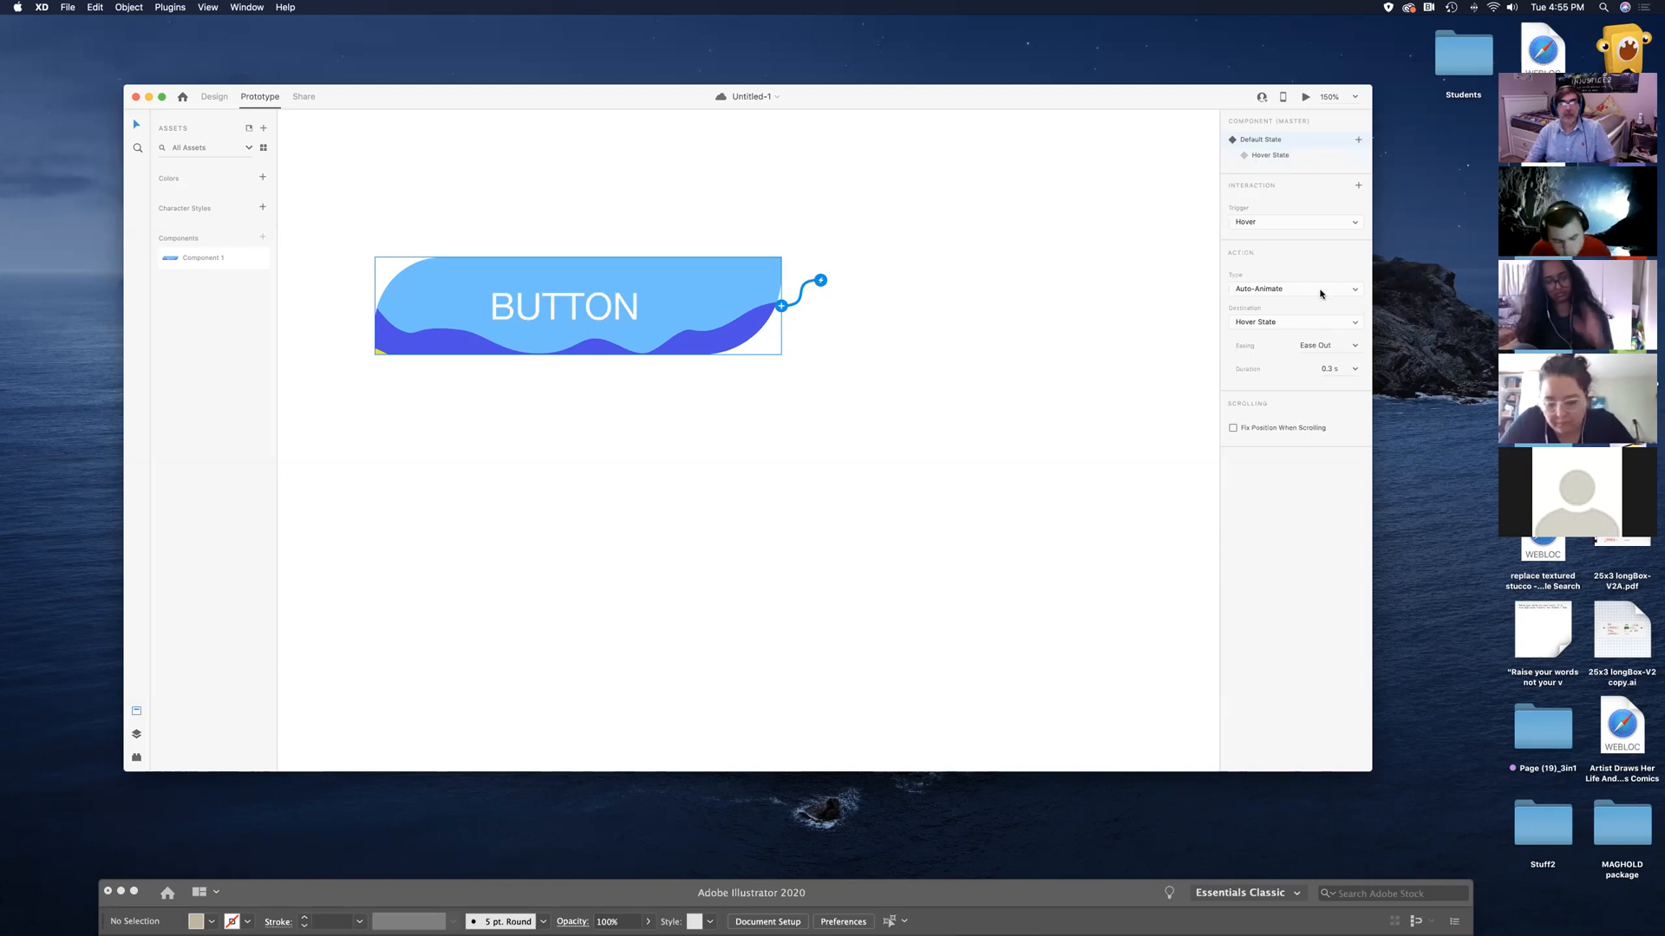
pyautogui.click(1357, 346)
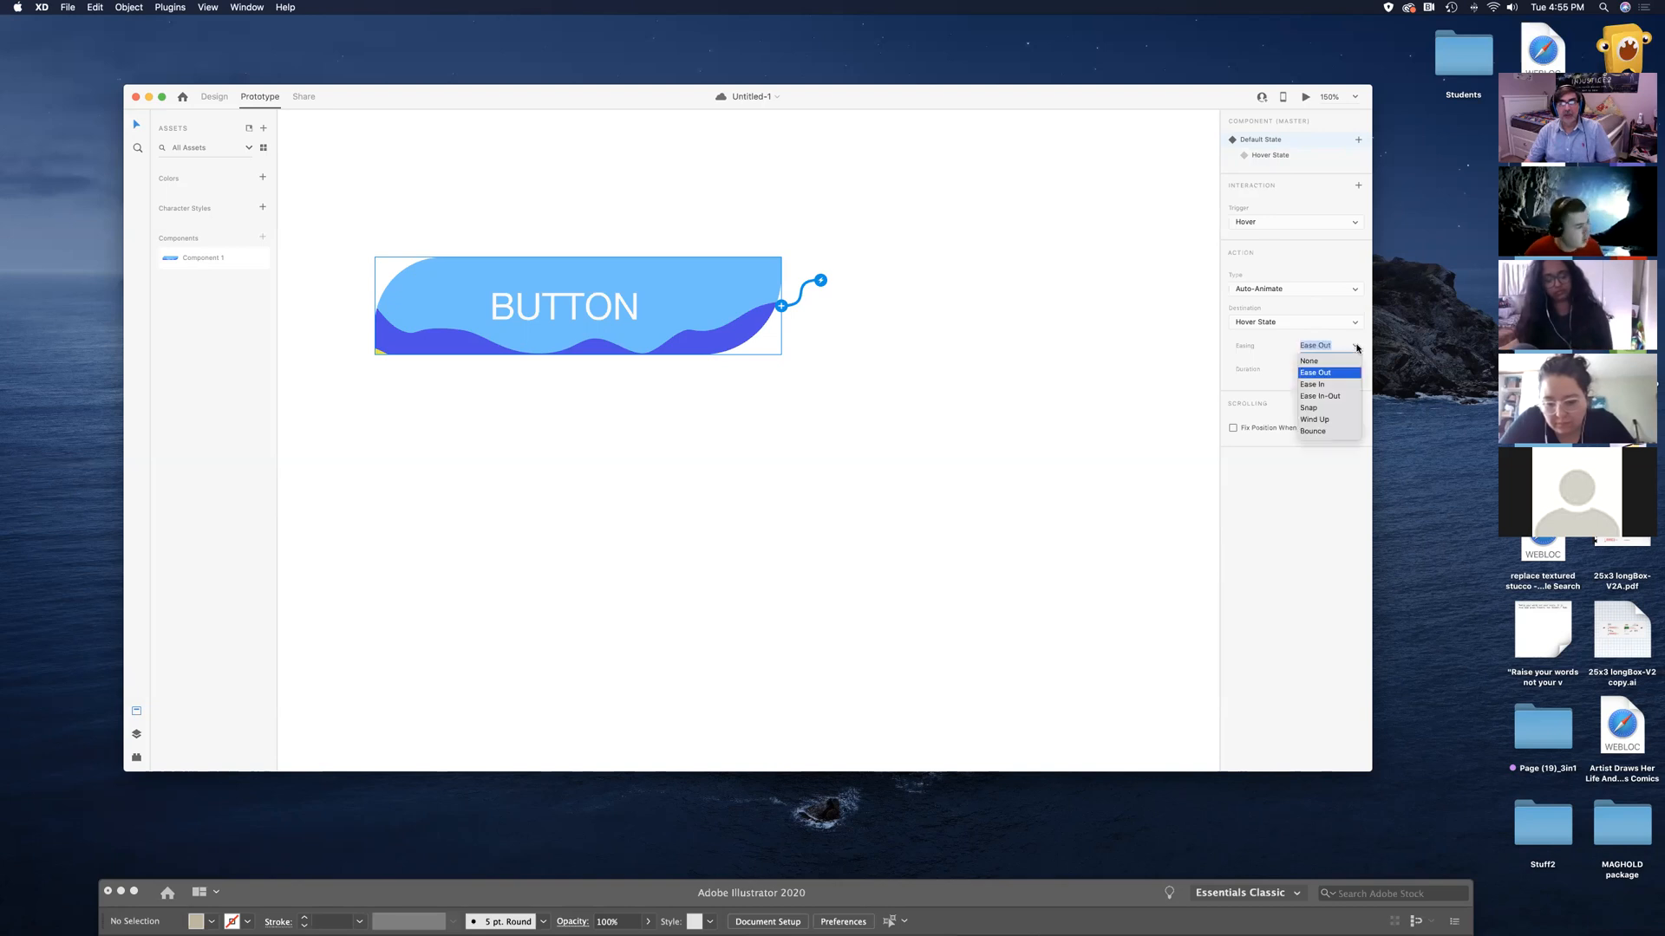
pyautogui.click(1345, 397)
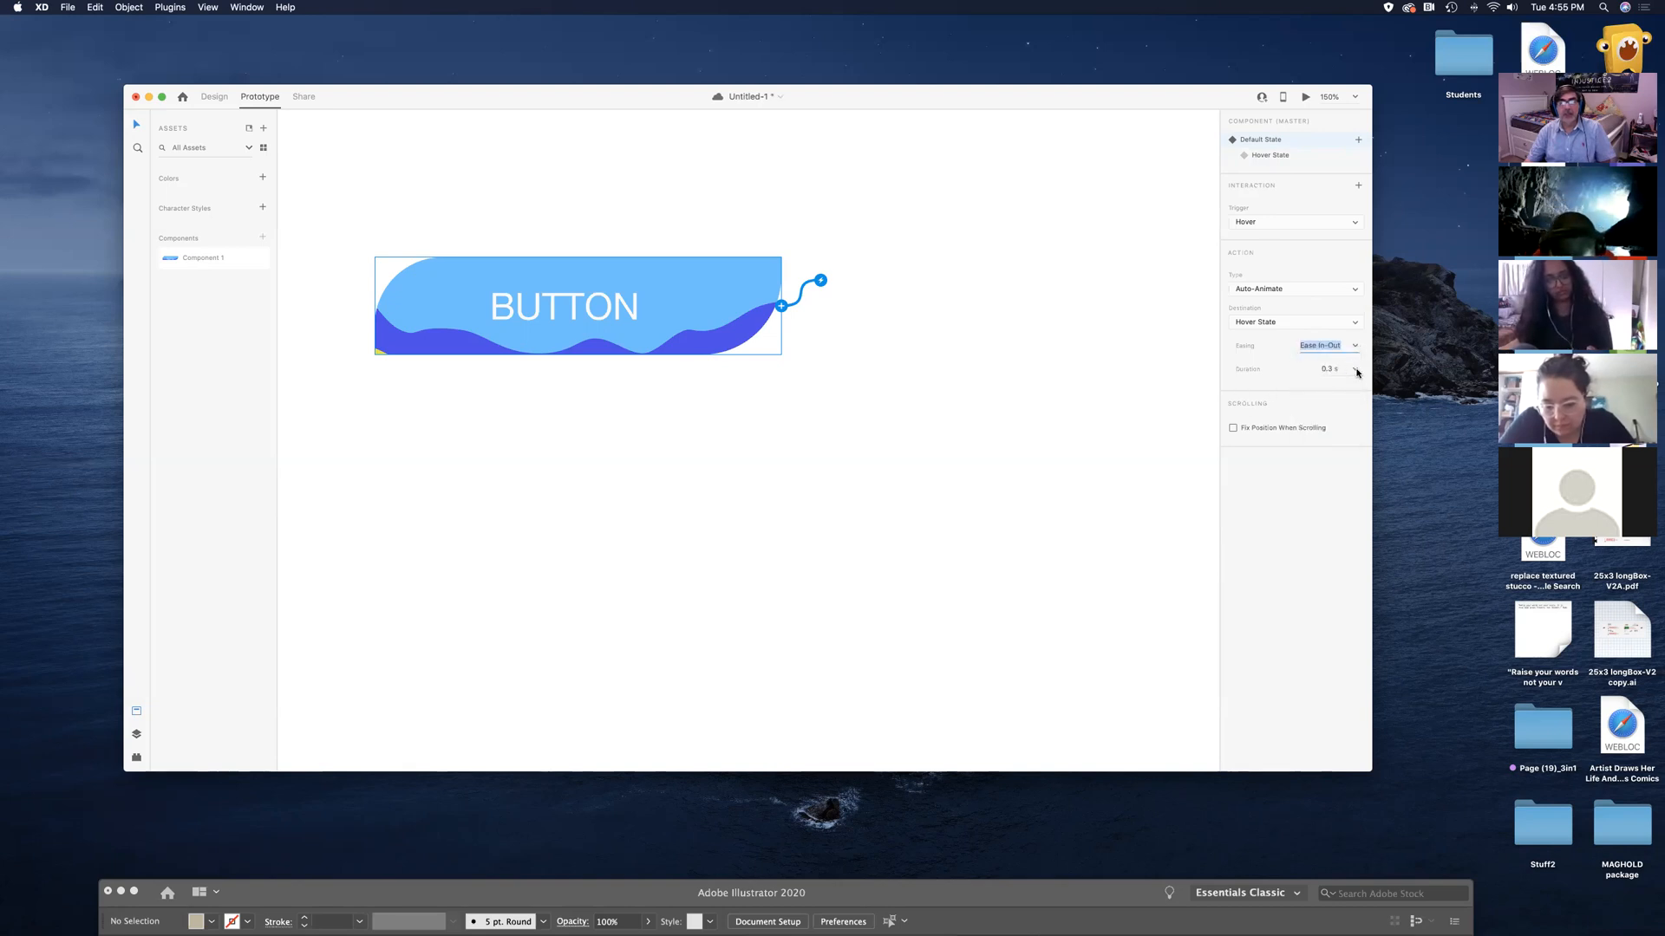
# Set the duration of the button's hover Auto-Animate interaction to 0.8 s and preview the transition, closing the preview after viewing it
pyautogui.click(1356, 370)
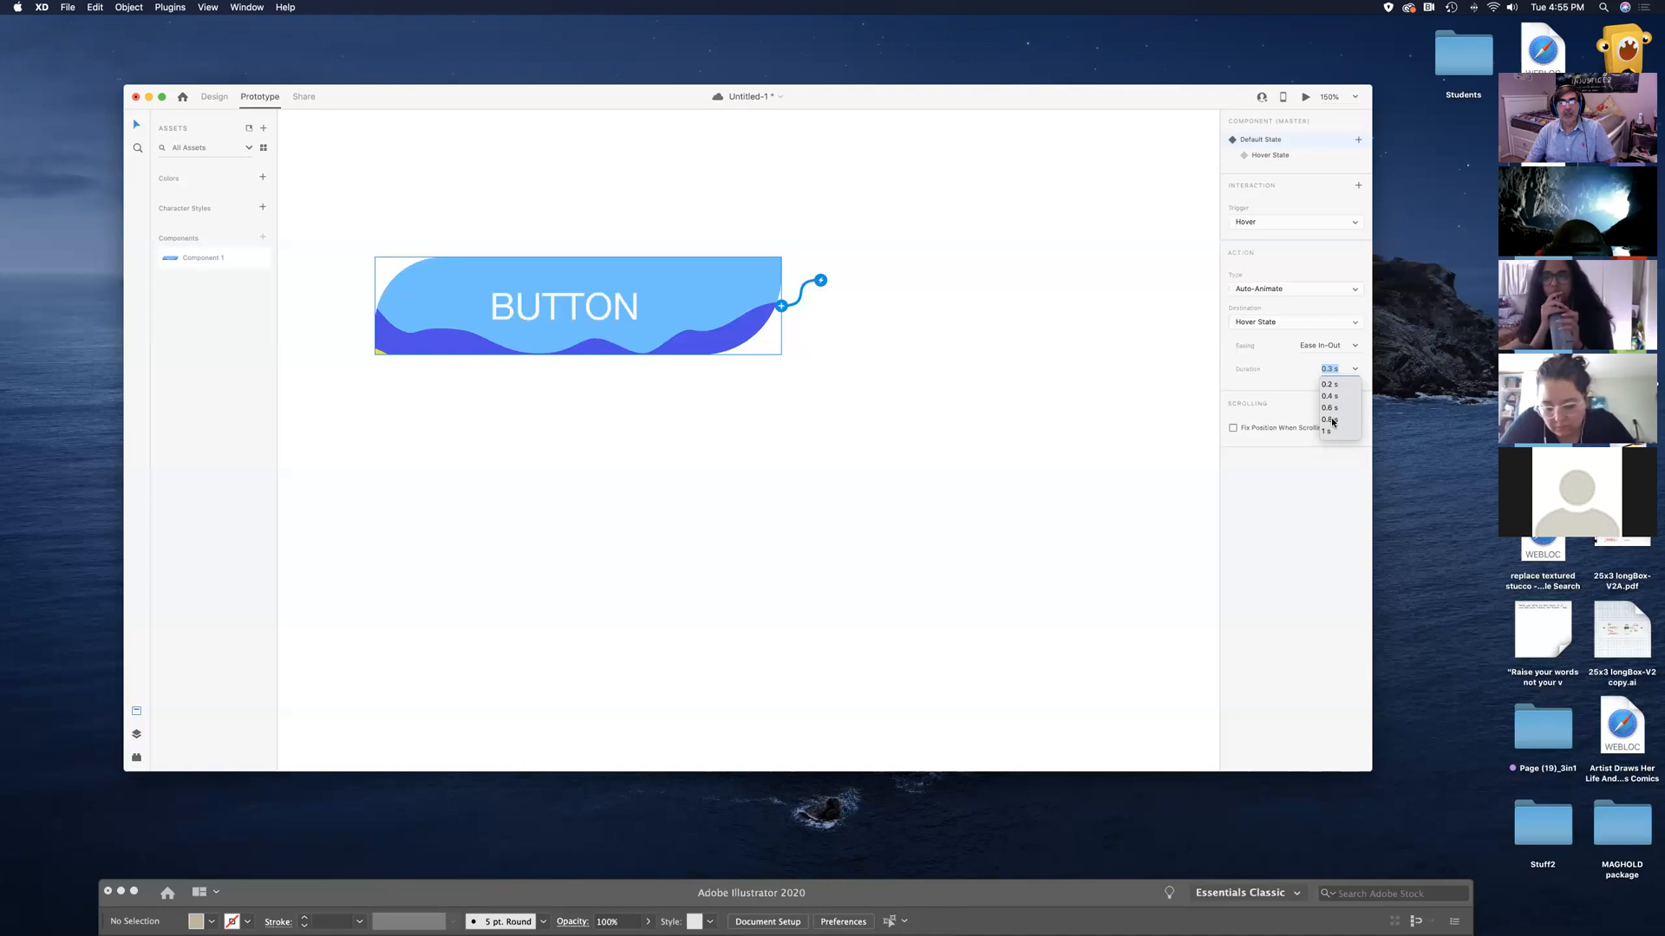
pyautogui.click(1329, 421)
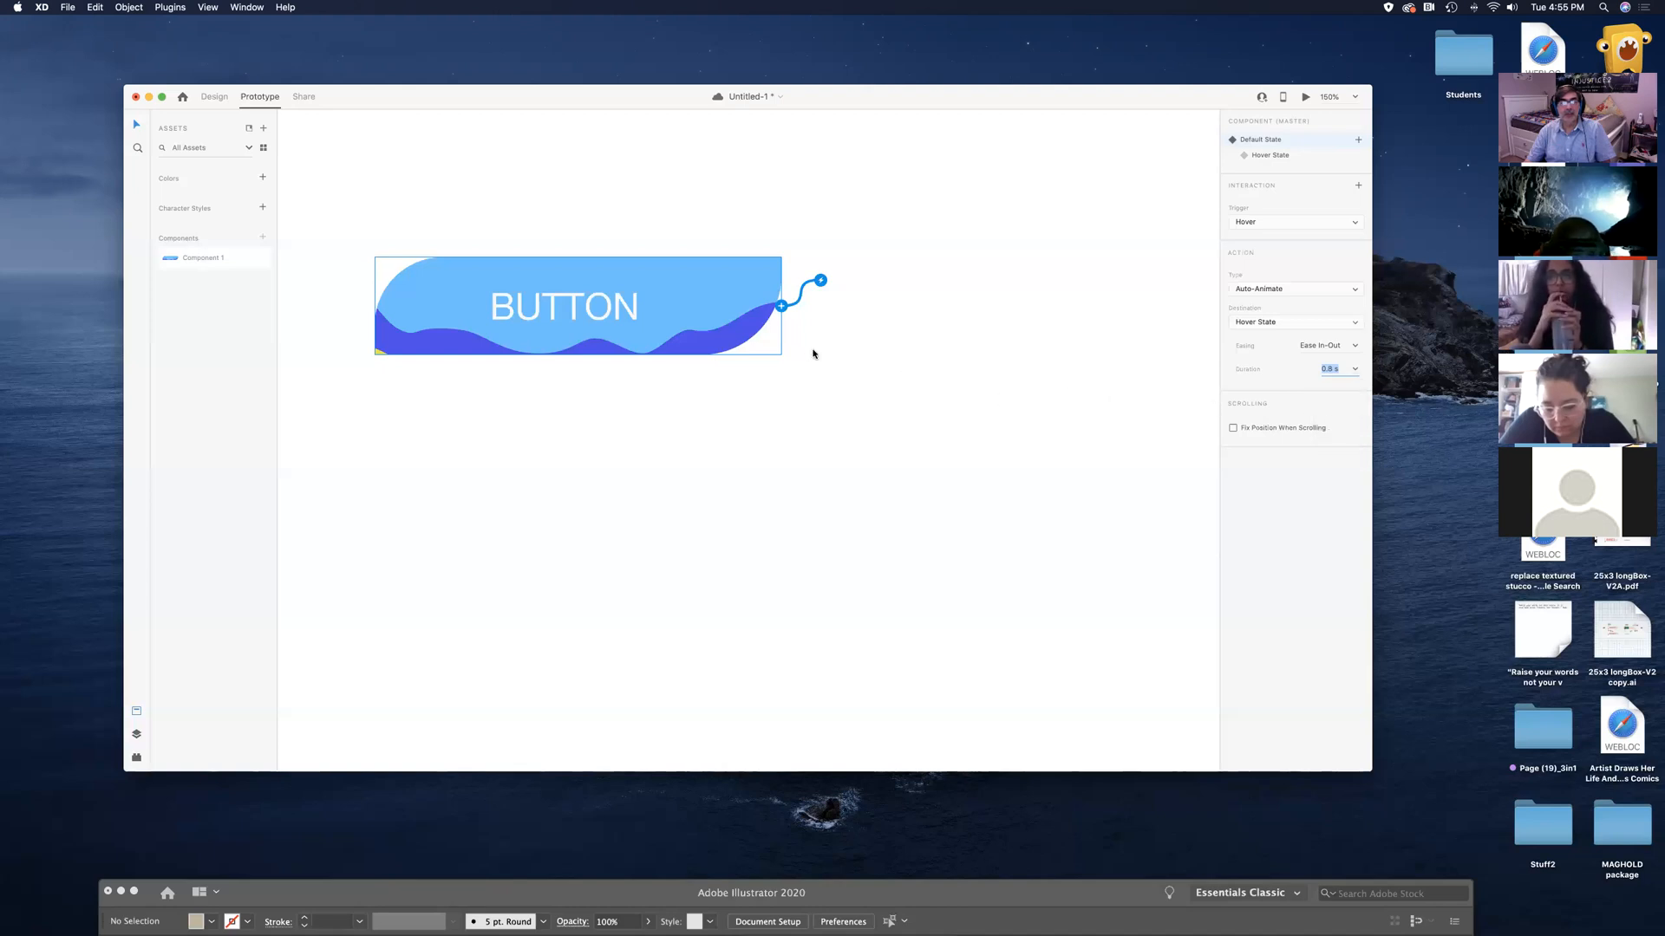
pyautogui.click(1305, 97)
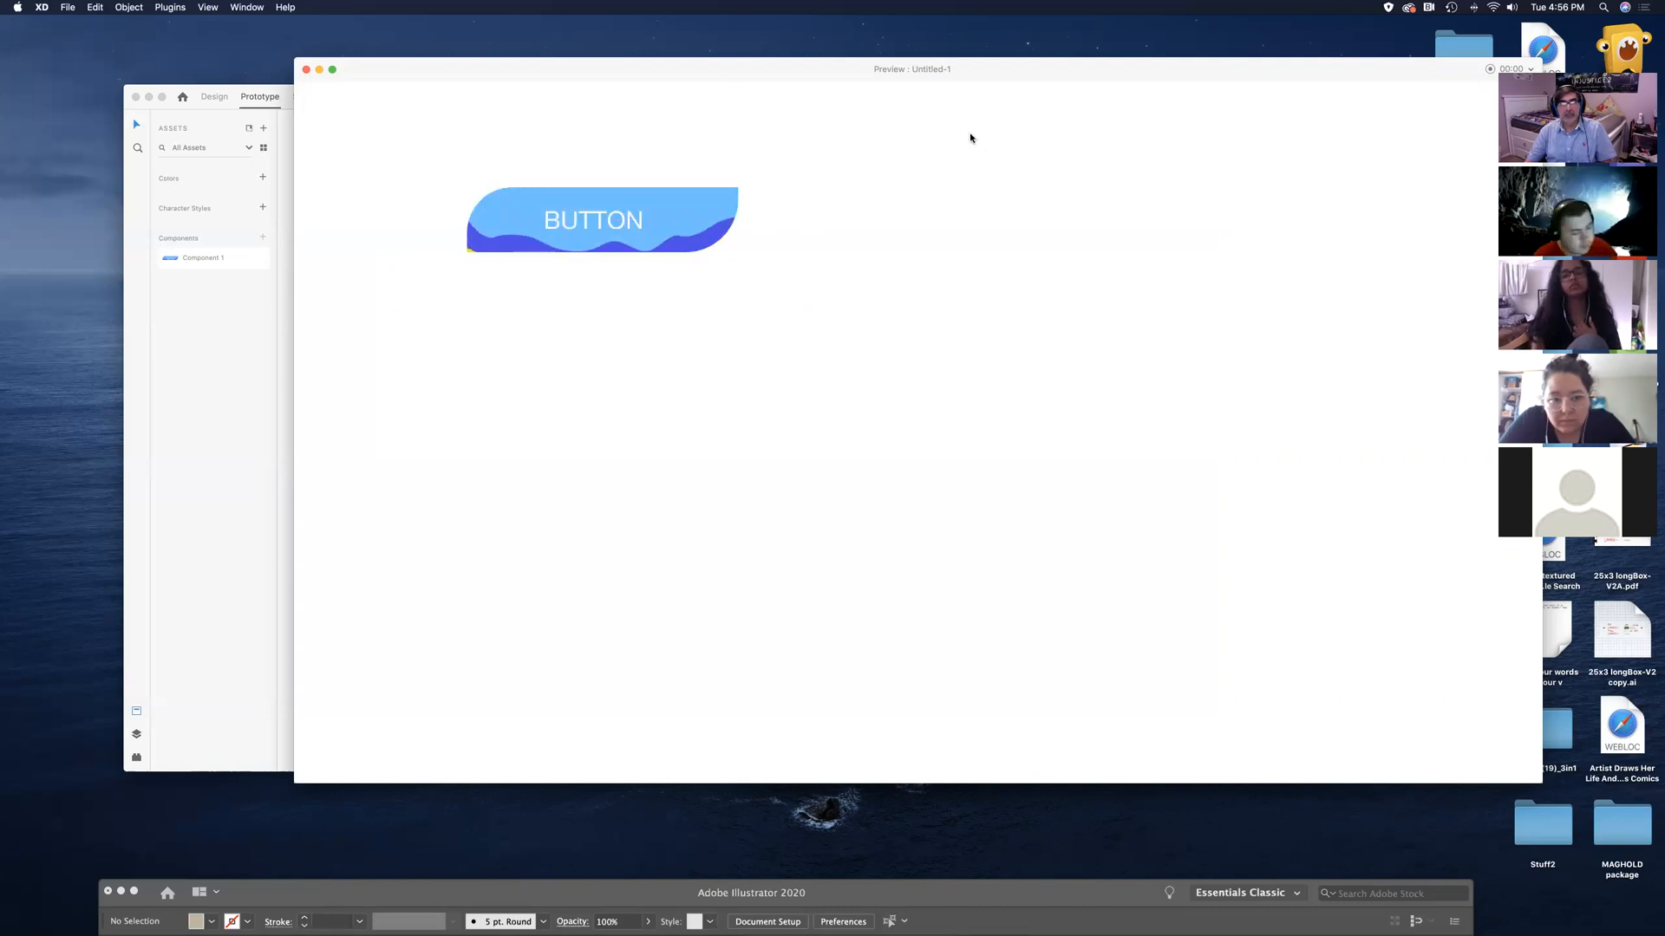
pyautogui.moveTo(811, 71); pyautogui.dragTo(846, 136)
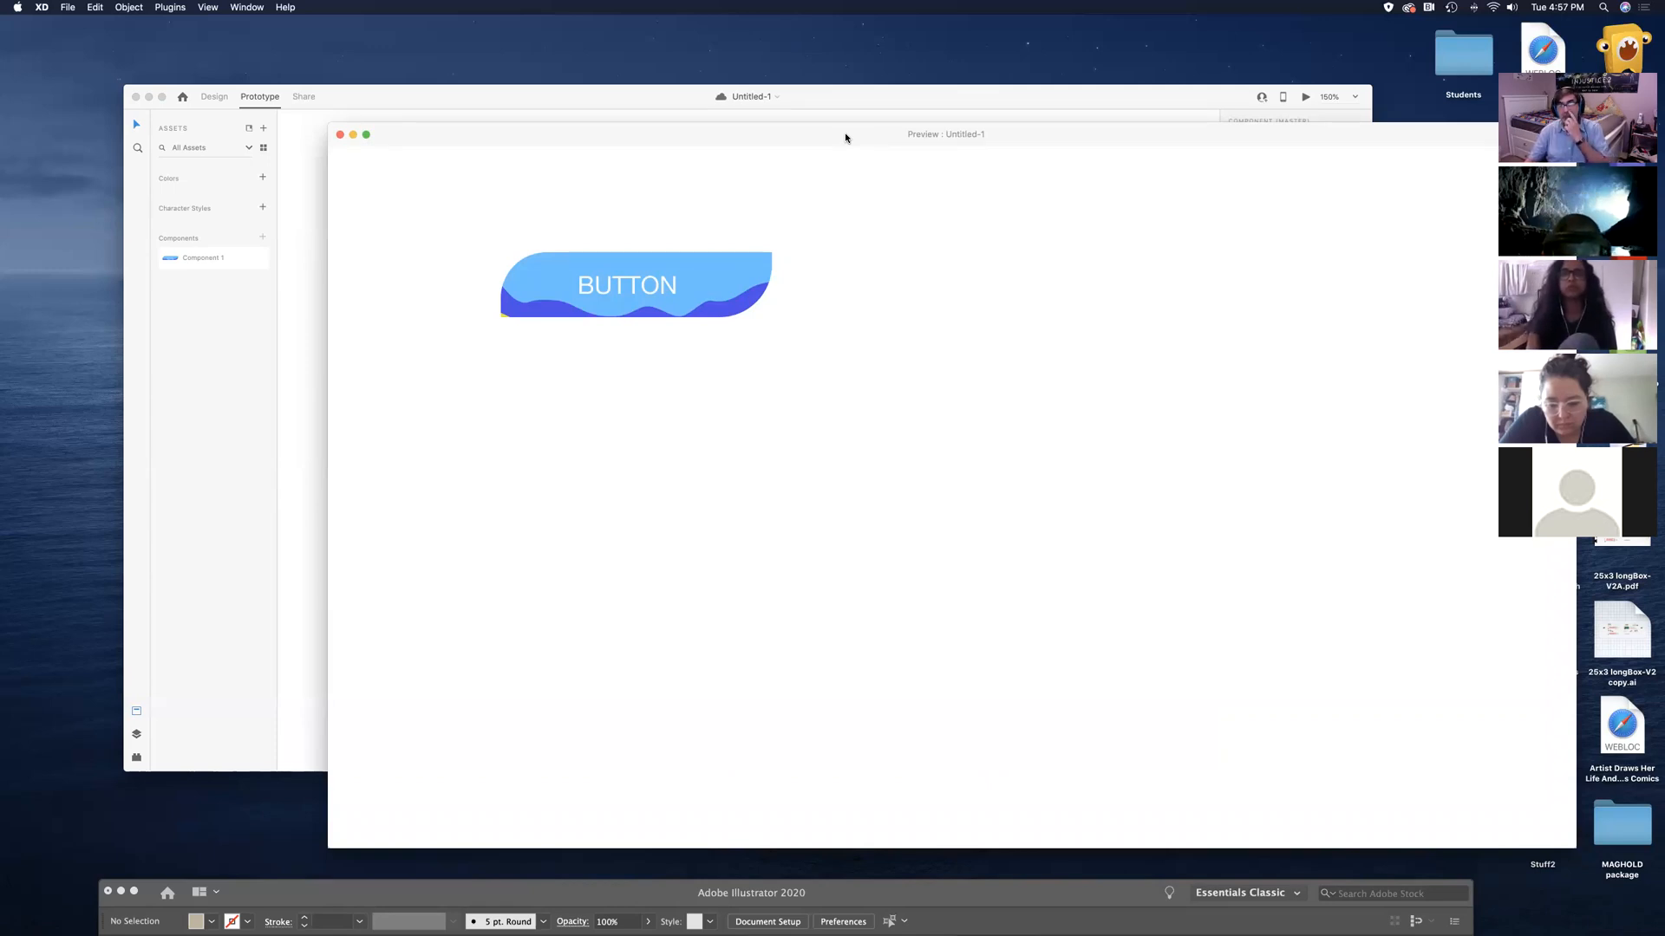
pyautogui.click(339, 136)
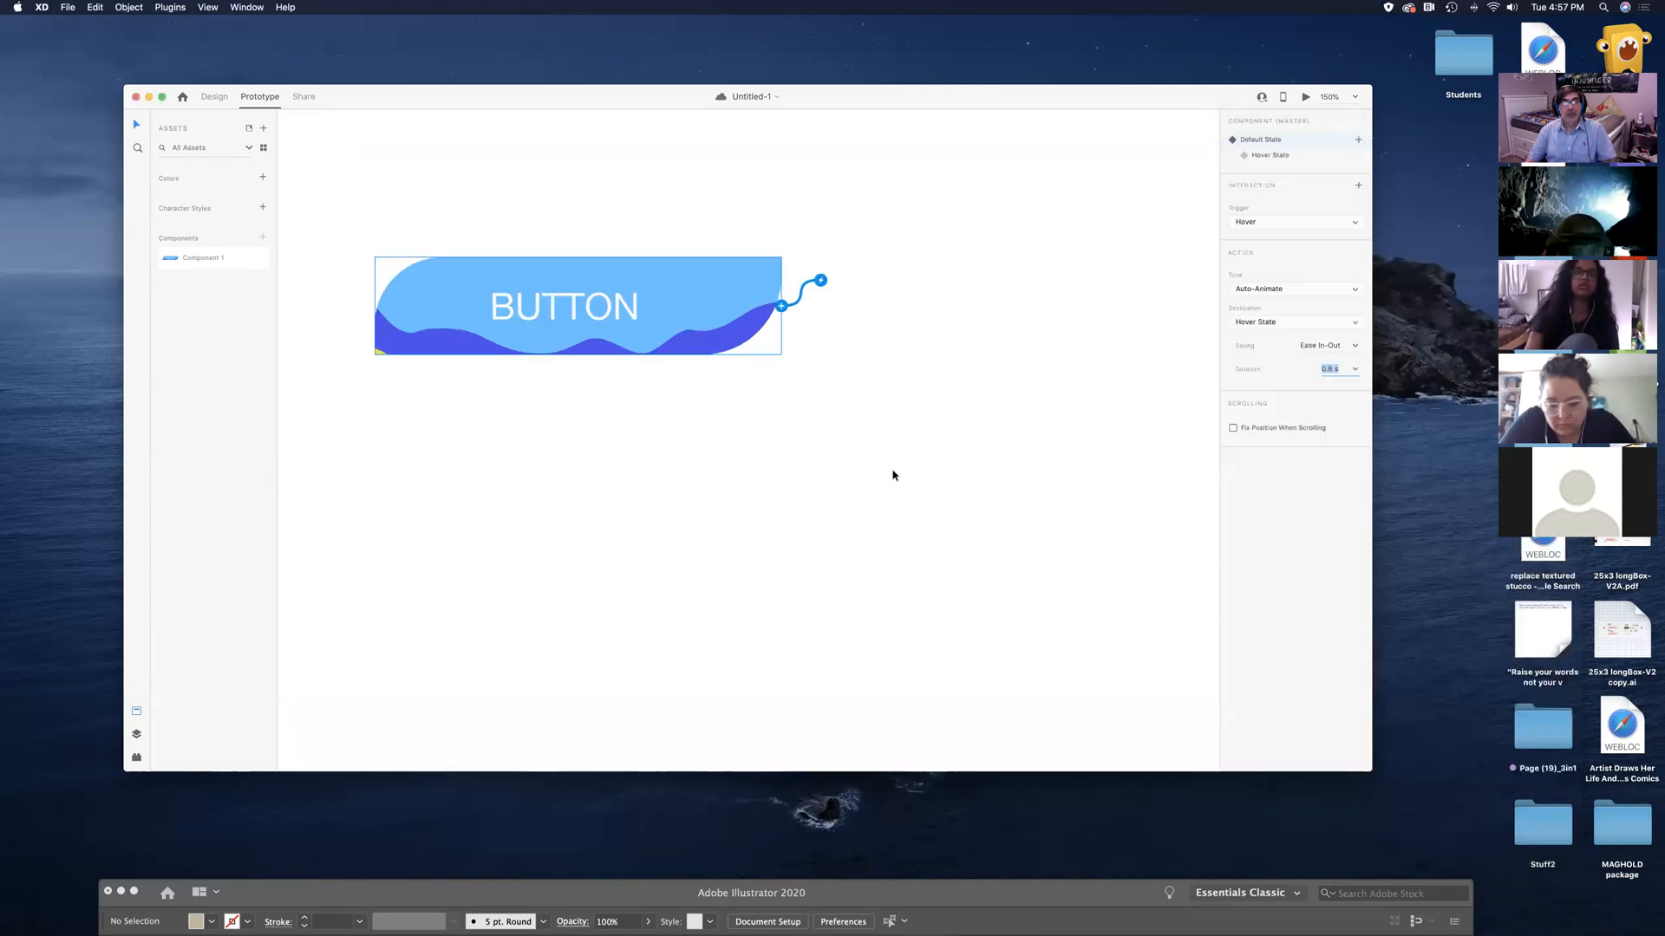
# Move the button component near the upper-left corner of the Web 1920 artboard, at about X 31, Y 40
pyautogui.click(881, 465)
pyautogui.scroll(-5, 879, 463)
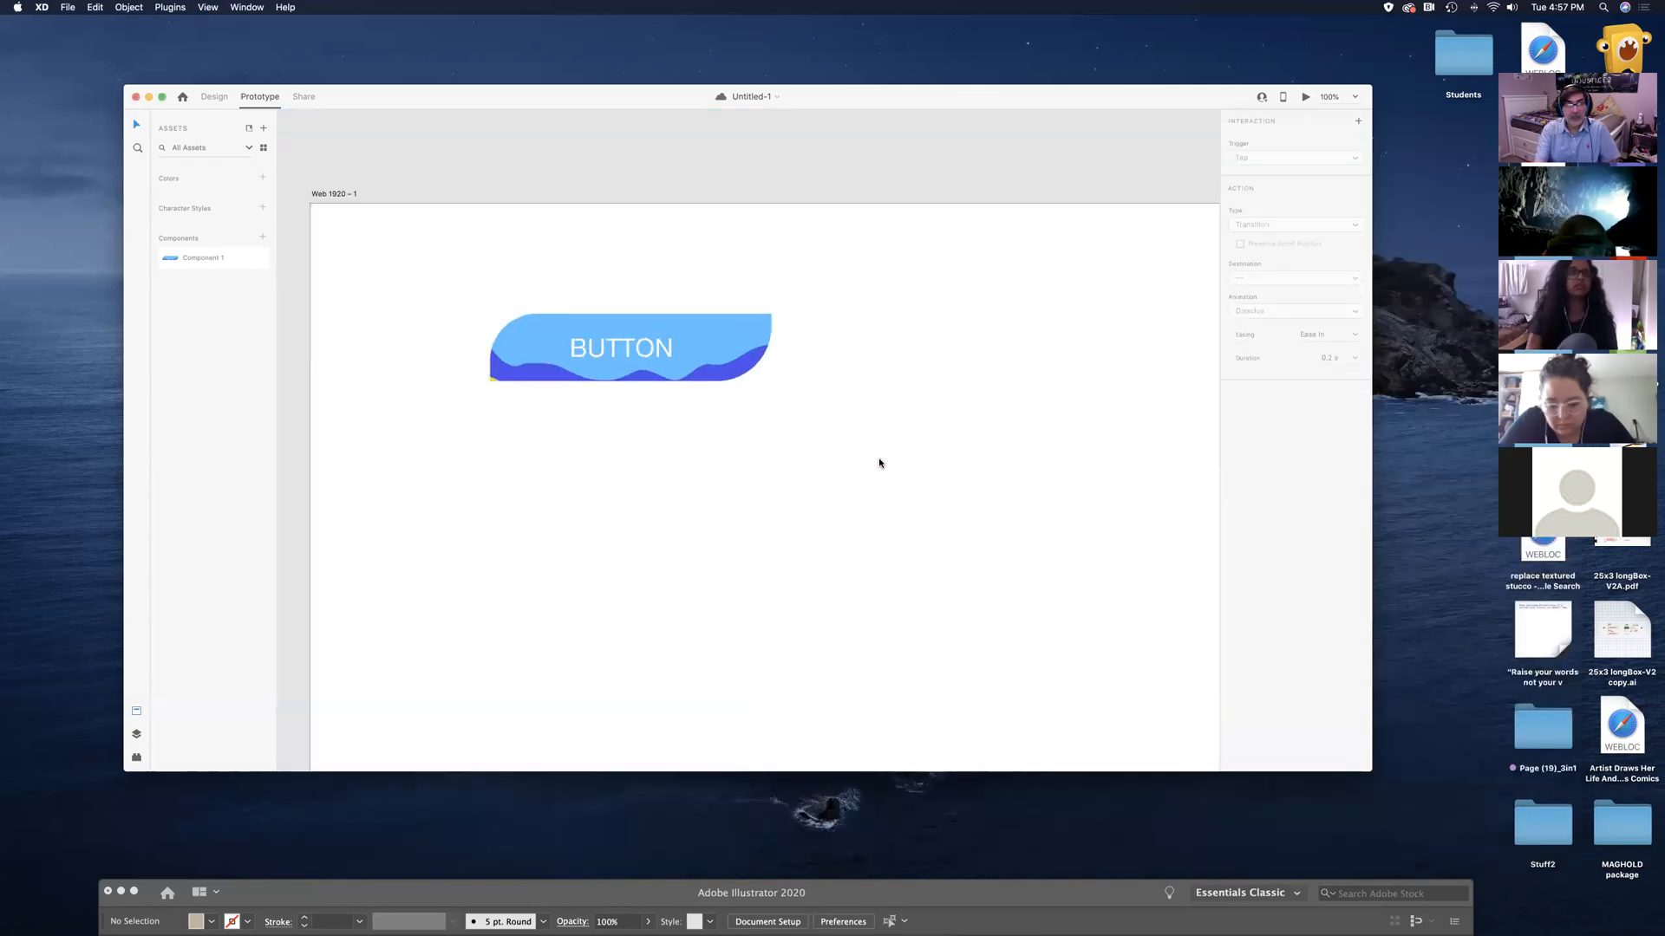
pyautogui.click(580, 226)
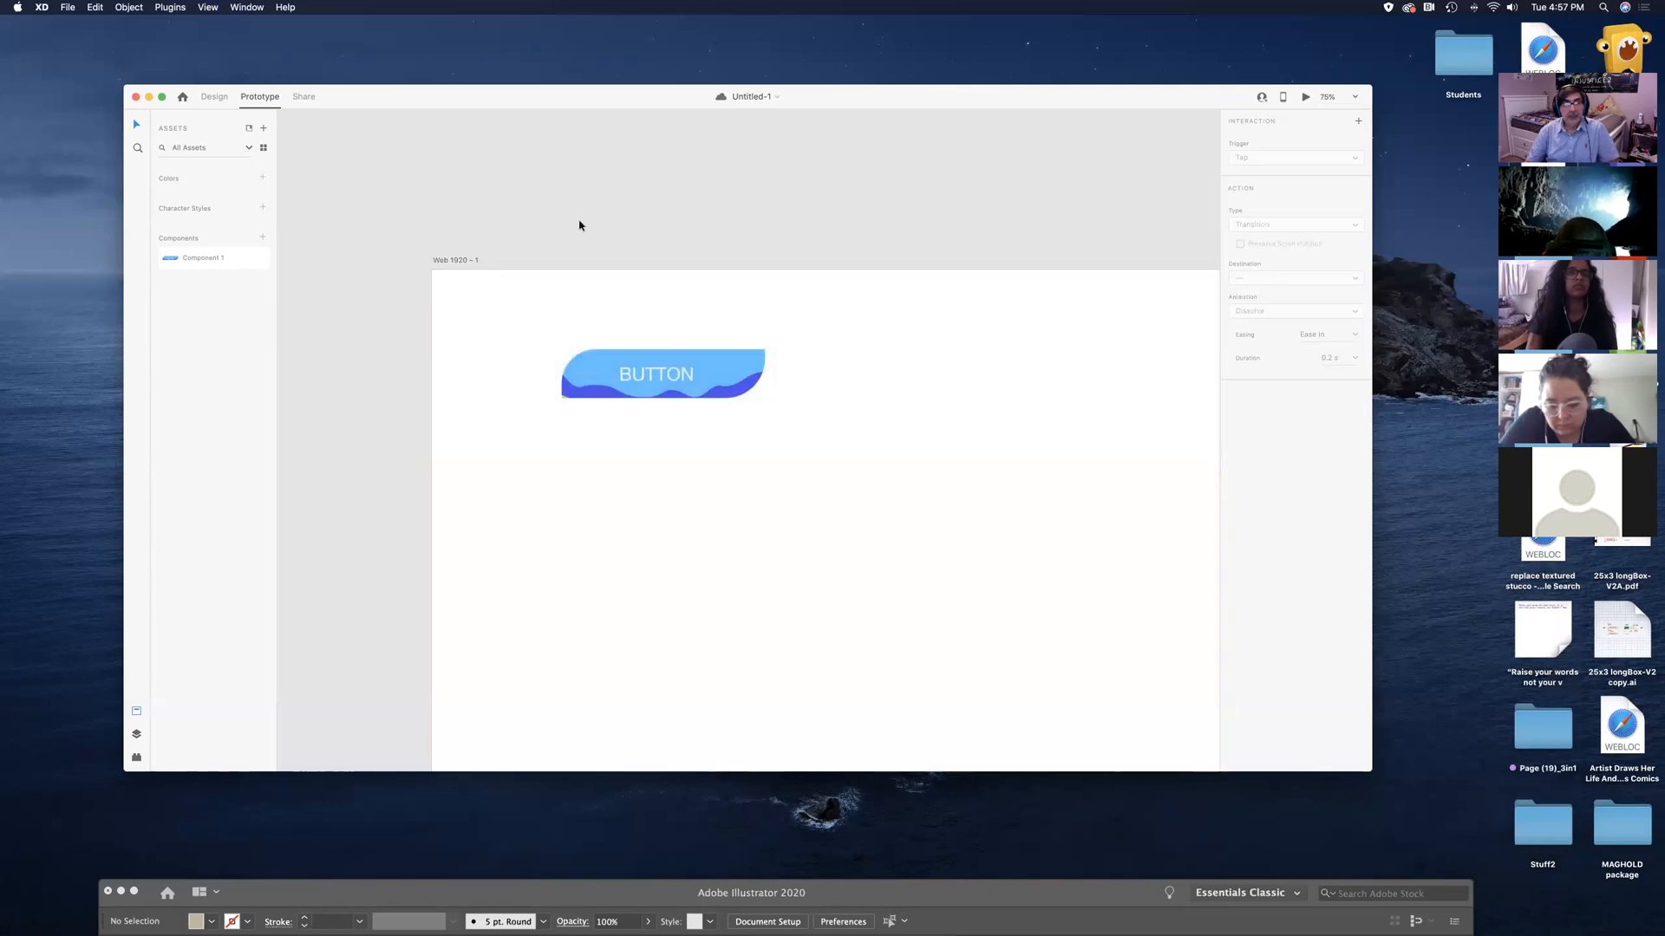
pyautogui.click(621, 371)
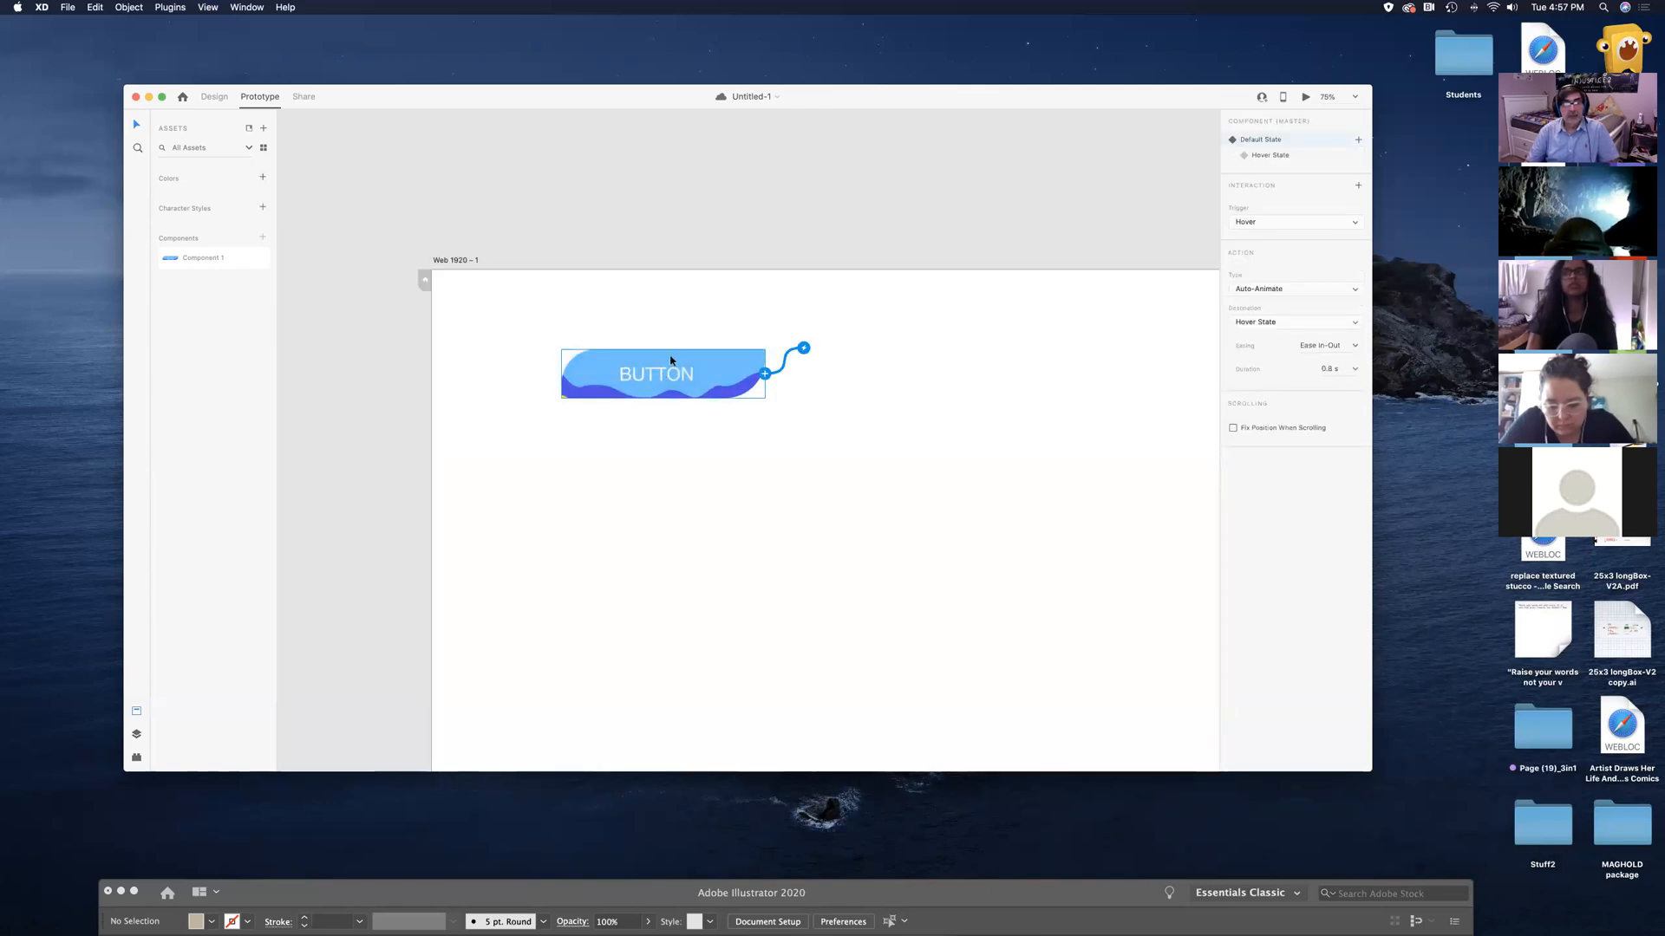
pyautogui.moveTo(719, 374); pyautogui.dragTo(623, 309)
pyautogui.moveTo(614, 312); pyautogui.dragTo(600, 313)
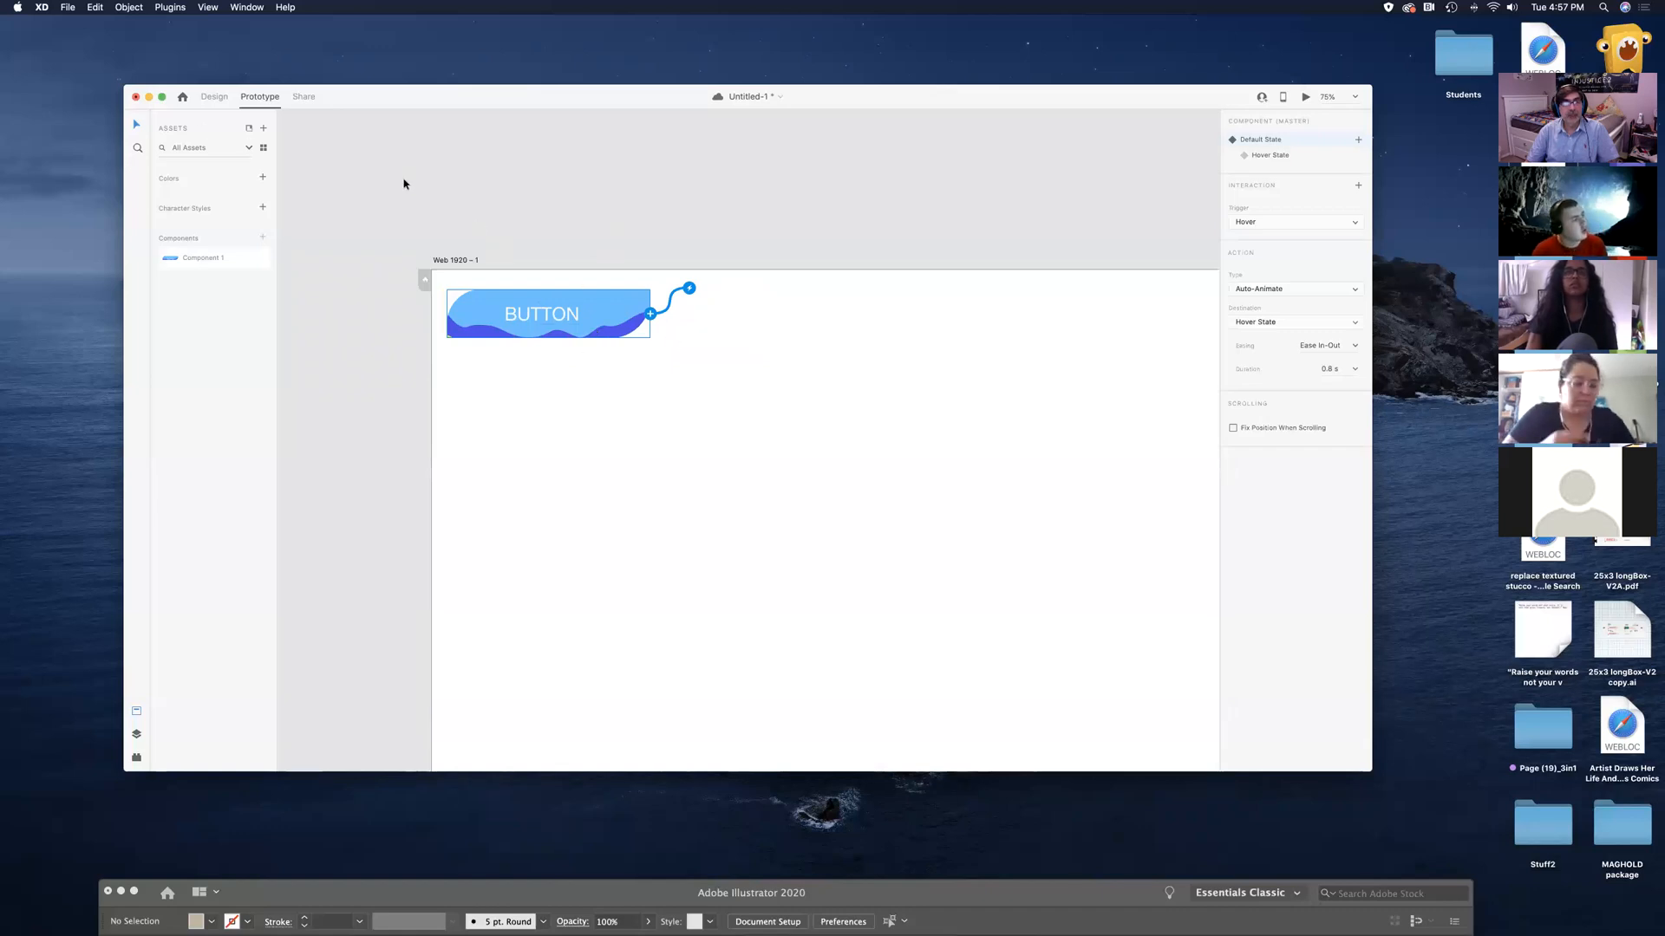
# In Design mode, repeat the button with a Repeat Grid into a row of four and close the gaps between the copies
pyautogui.click(212, 97)
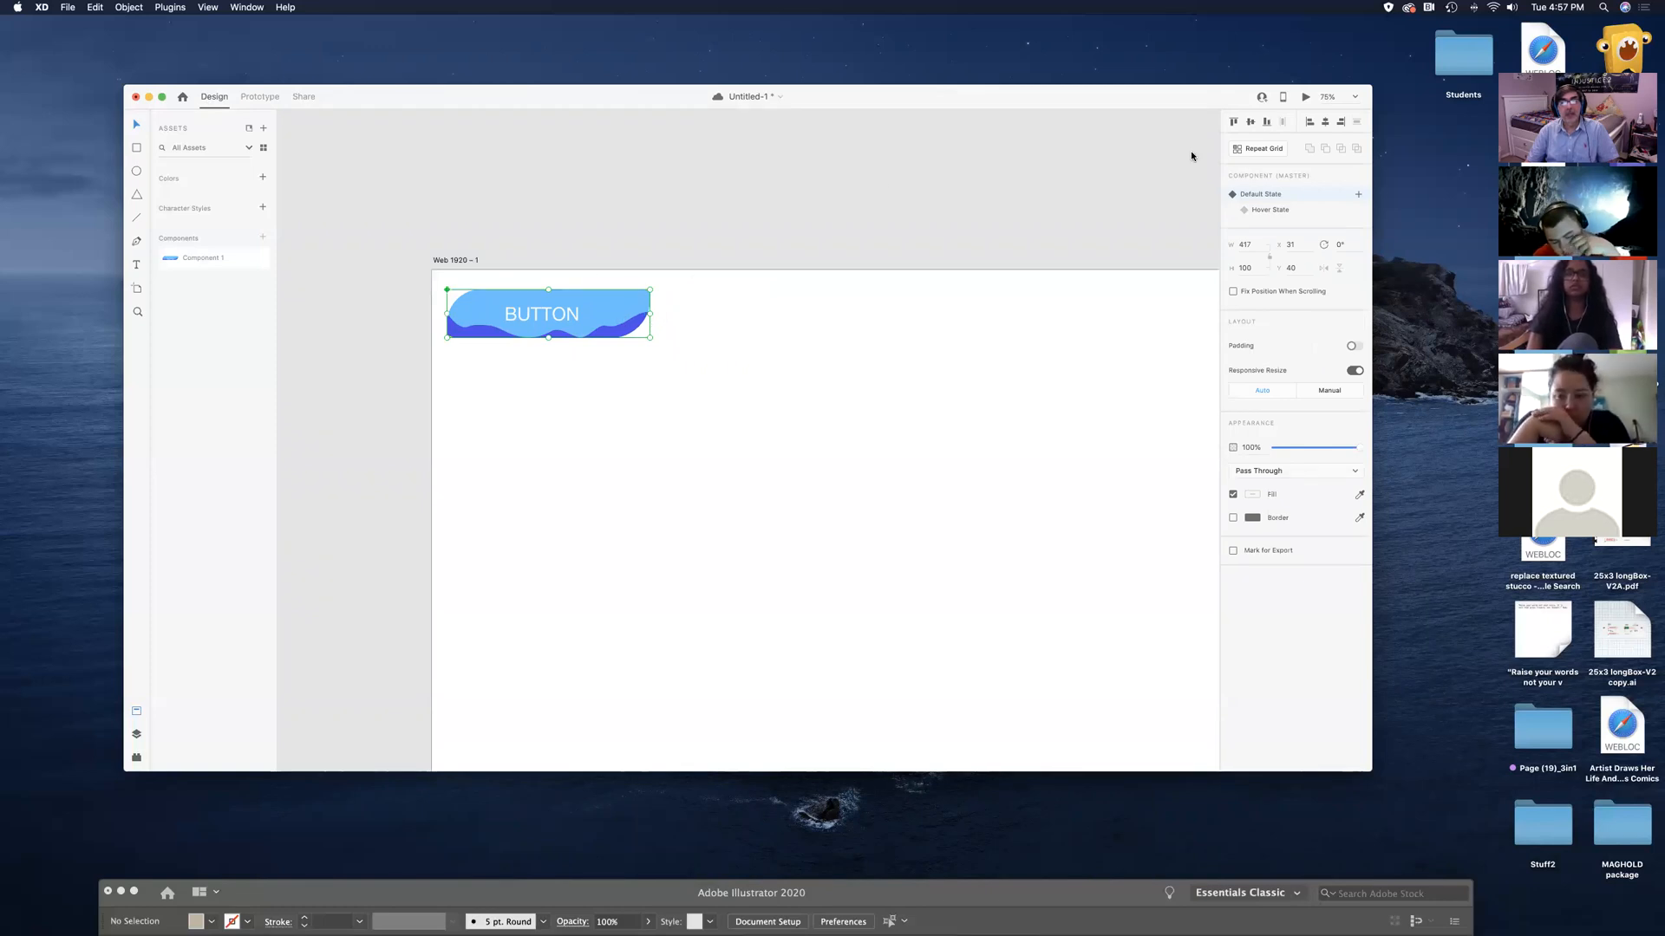
pyautogui.click(1274, 149)
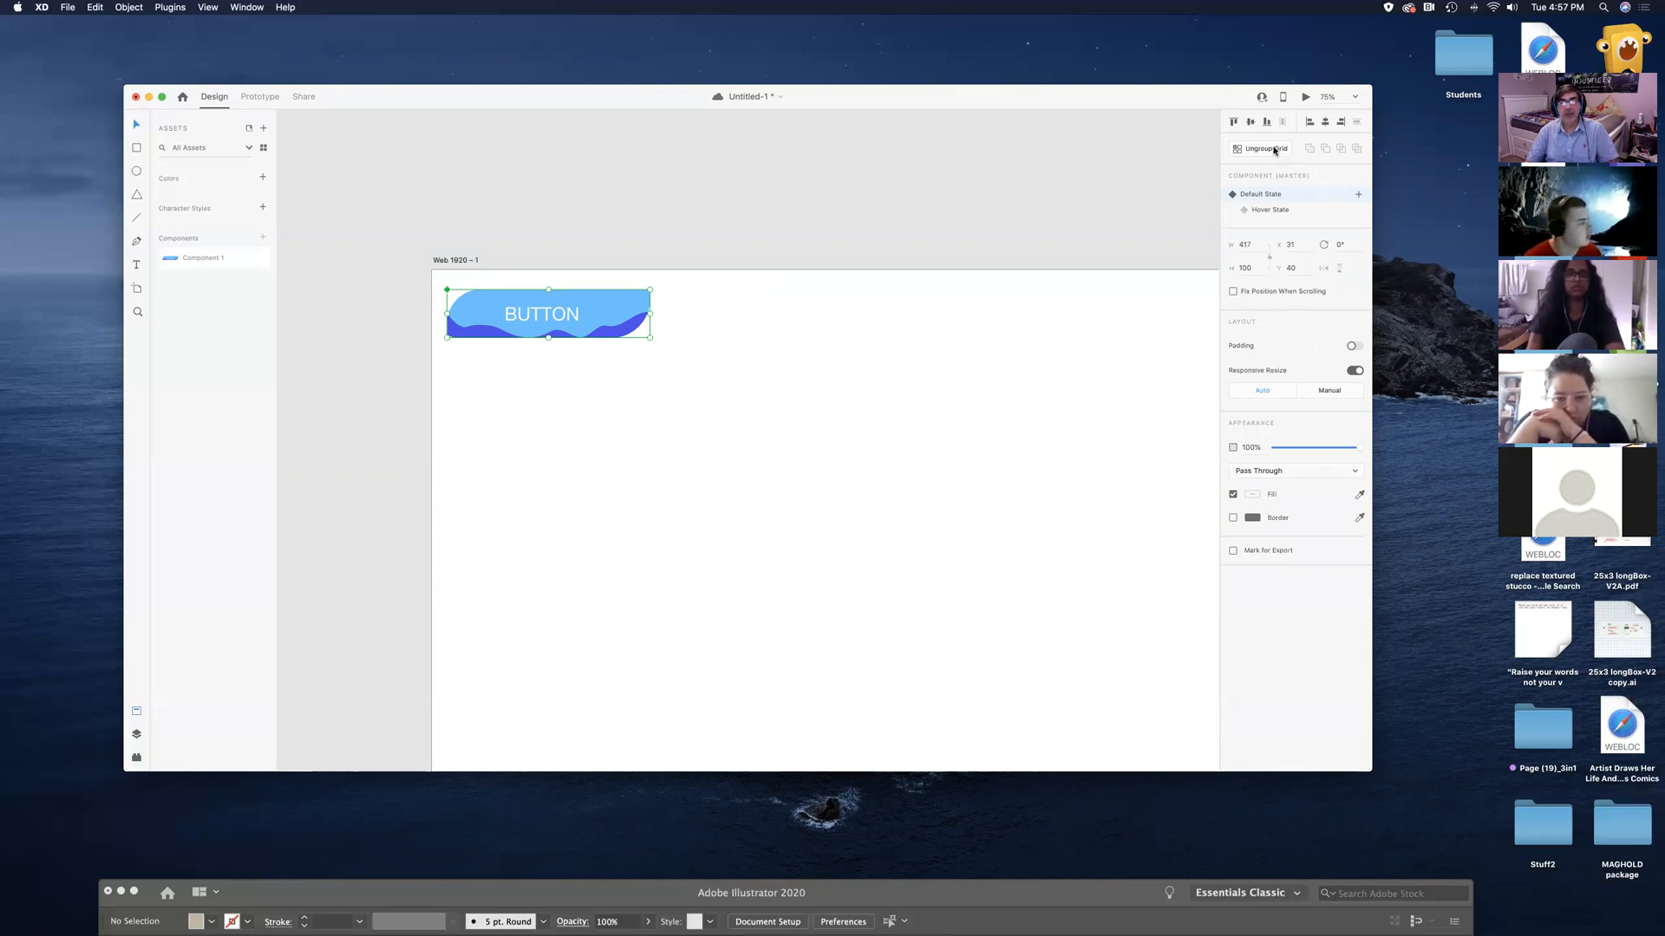
pyautogui.moveTo(650, 310); pyautogui.dragTo(834, 314)
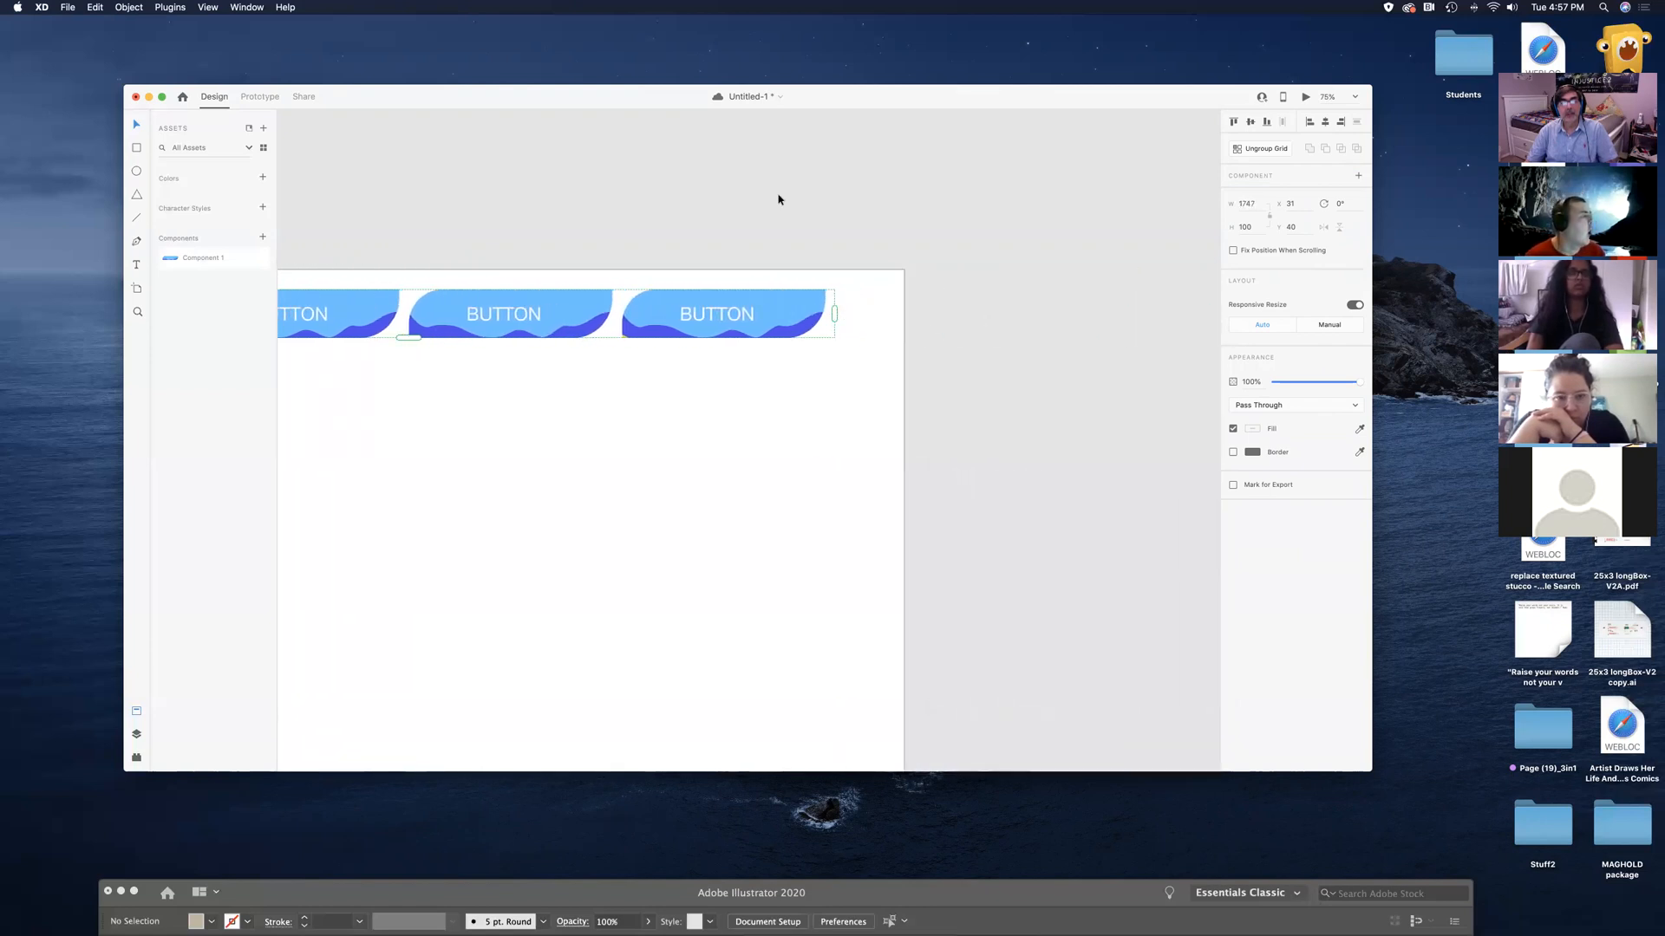
pyautogui.moveTo(546, 190); pyautogui.dragTo(743, 185)
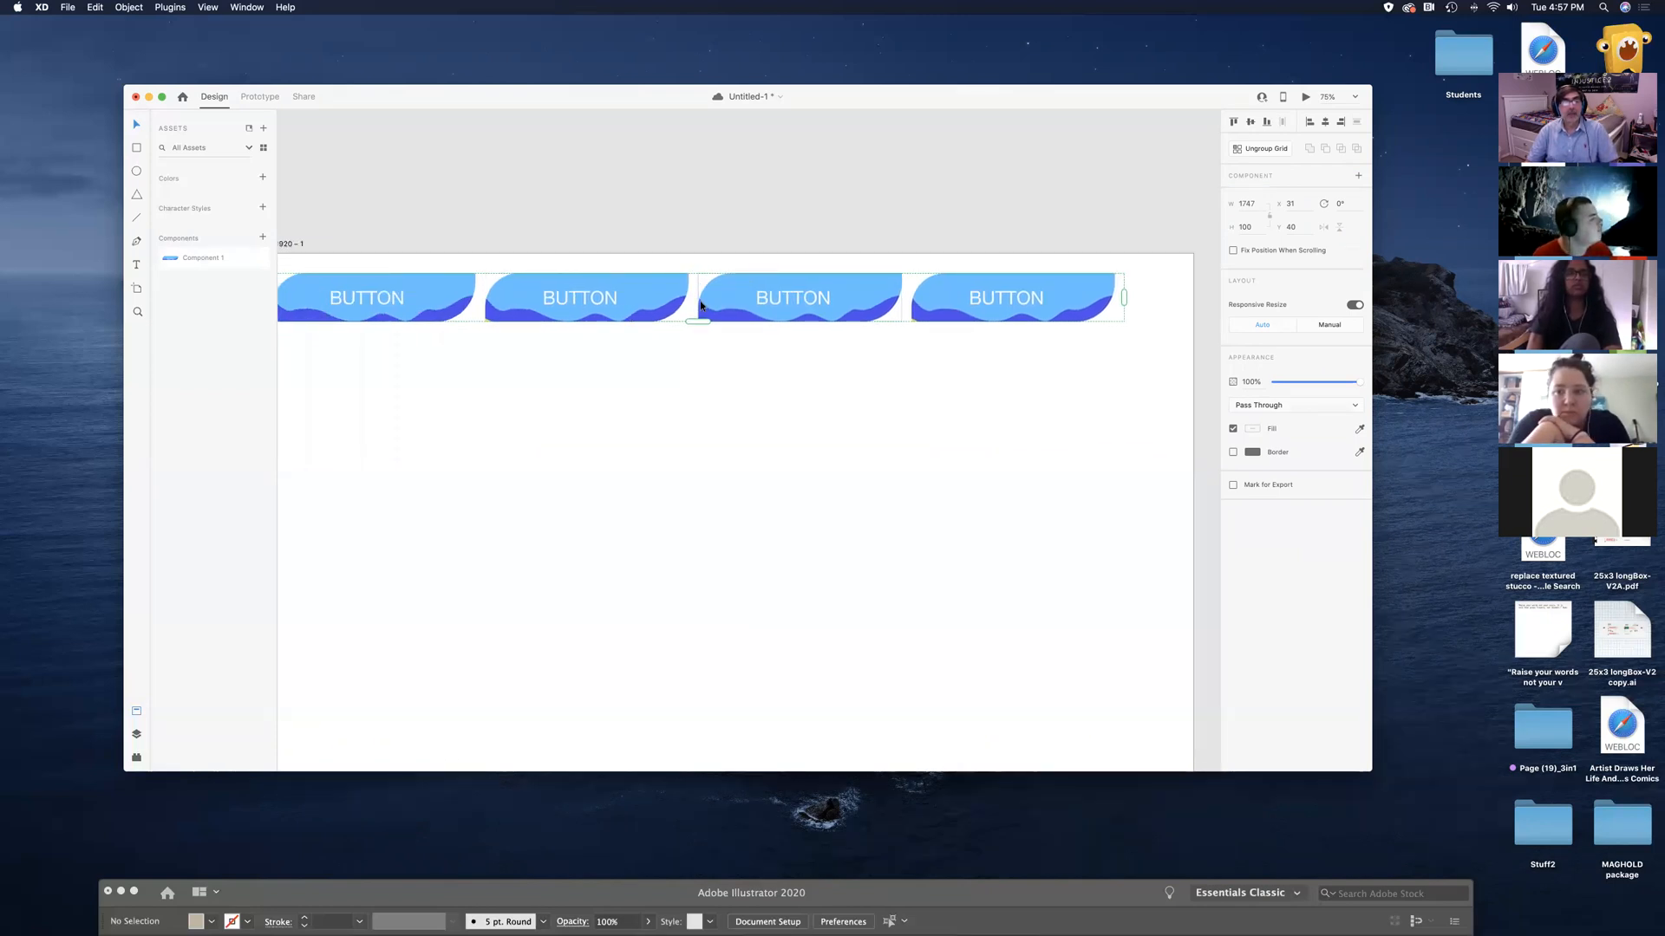
pyautogui.moveTo(700, 305)
pyautogui.mouseDown()
pyautogui.moveTo(637, 303)
pyautogui.moveTo(674, 303)
pyautogui.mouseUp()
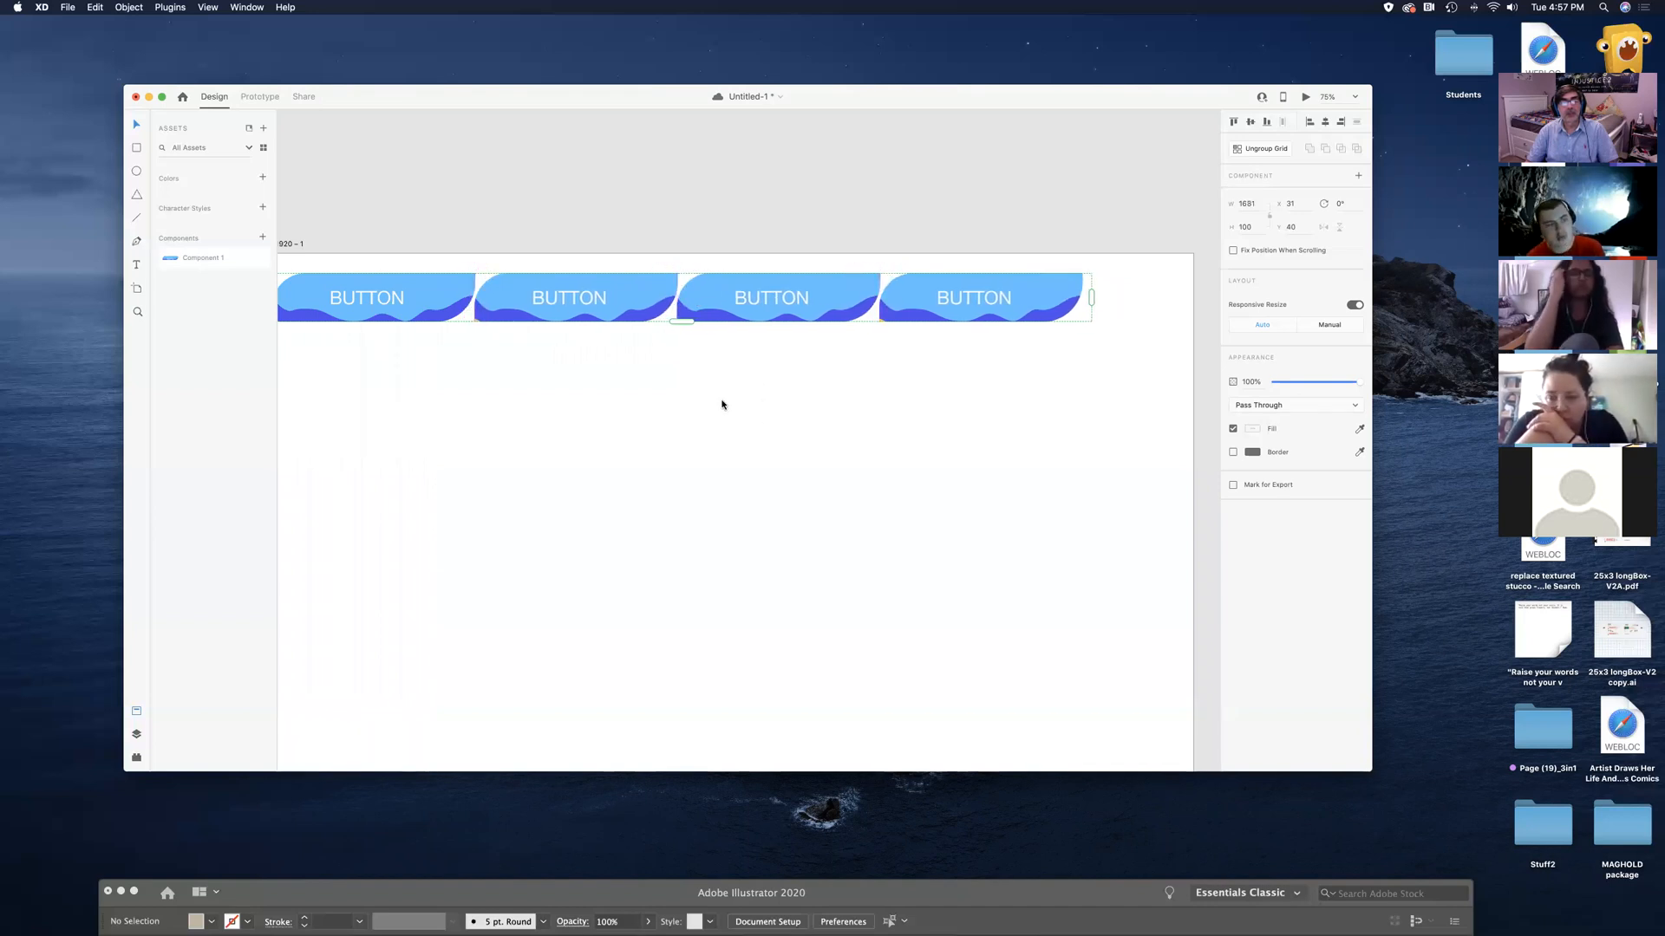
# Ungroup the repeat grid into four separate buttons
pyautogui.hscroll(-5, 589, 366)
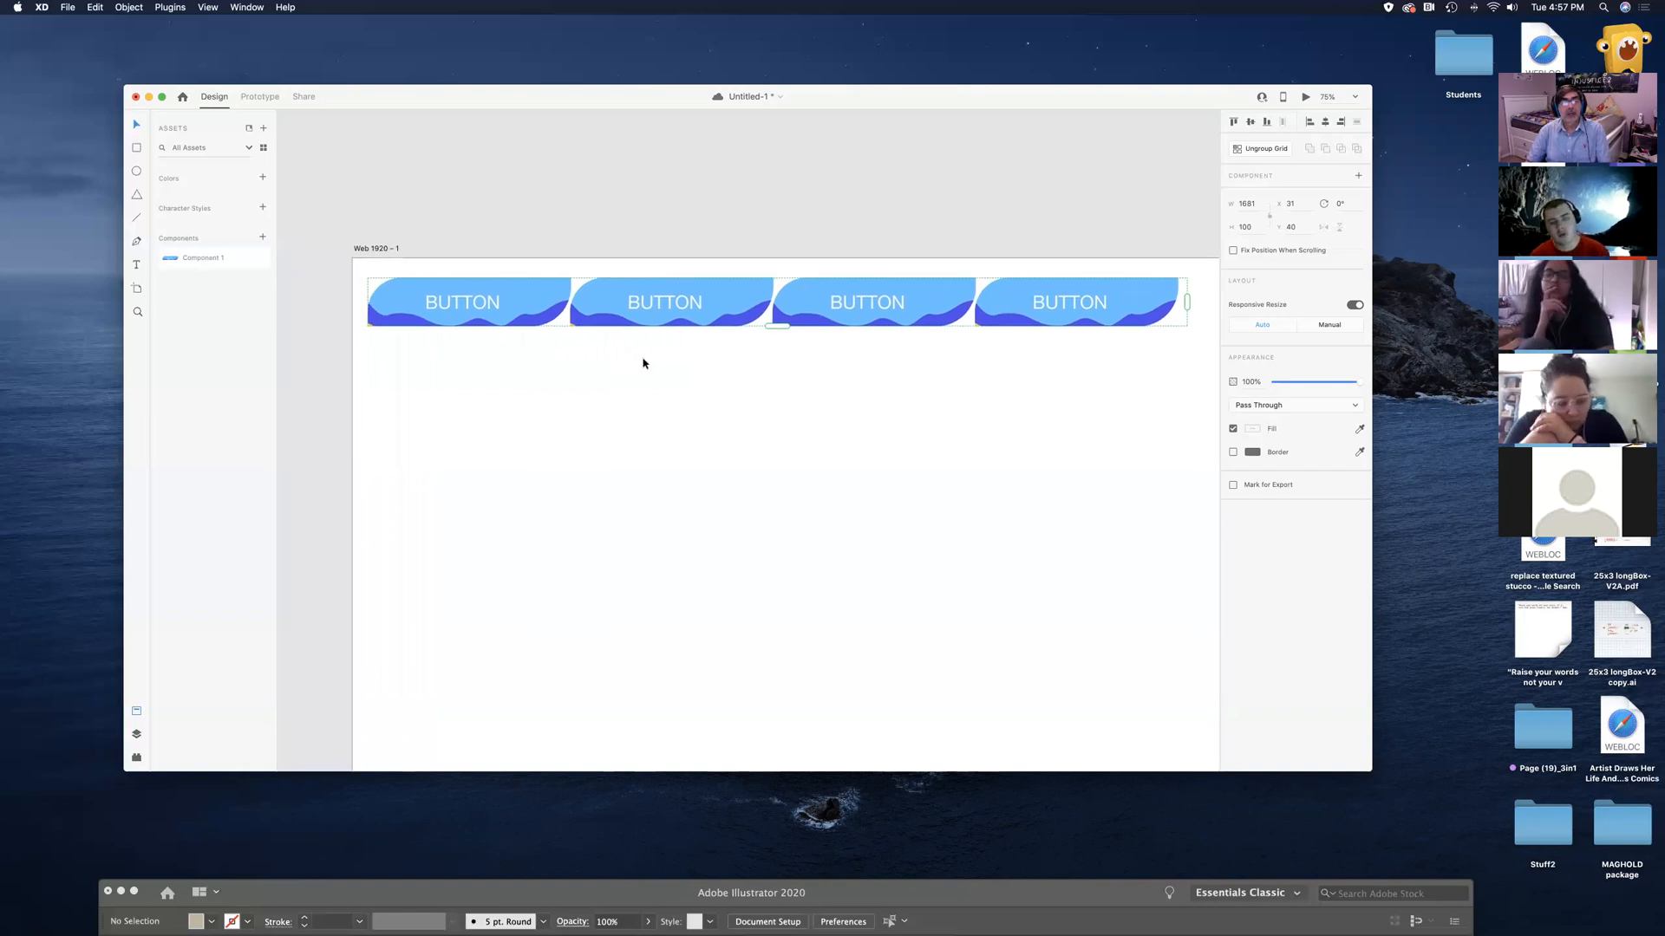
pyautogui.rightClick(710, 315)
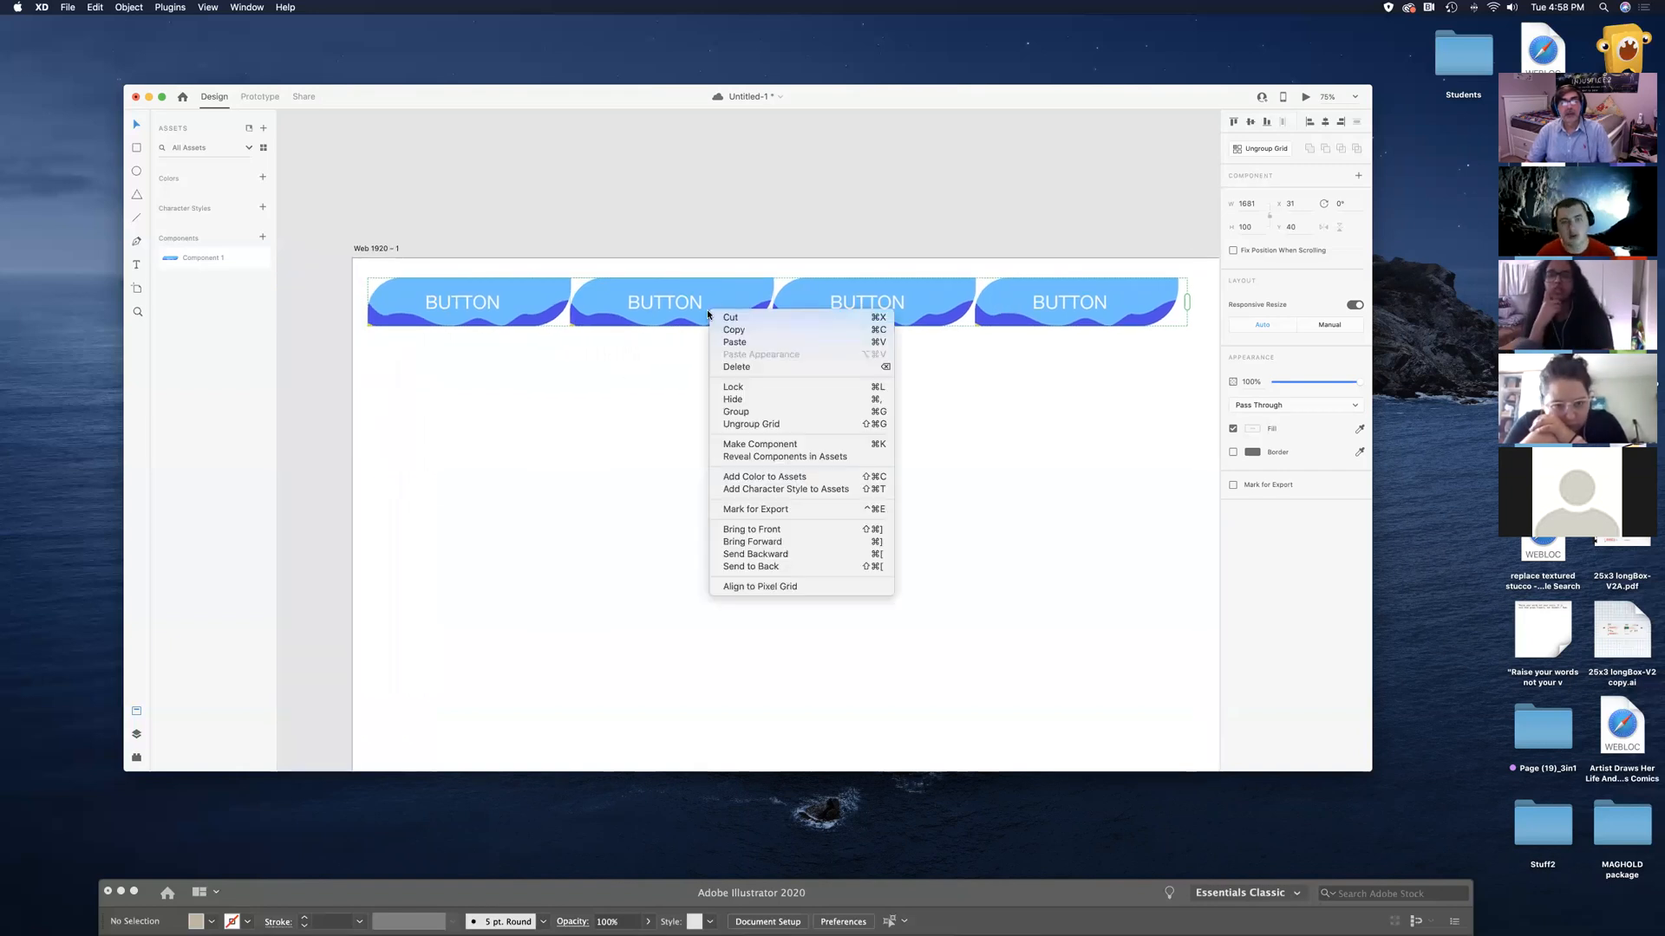
pyautogui.click(757, 424)
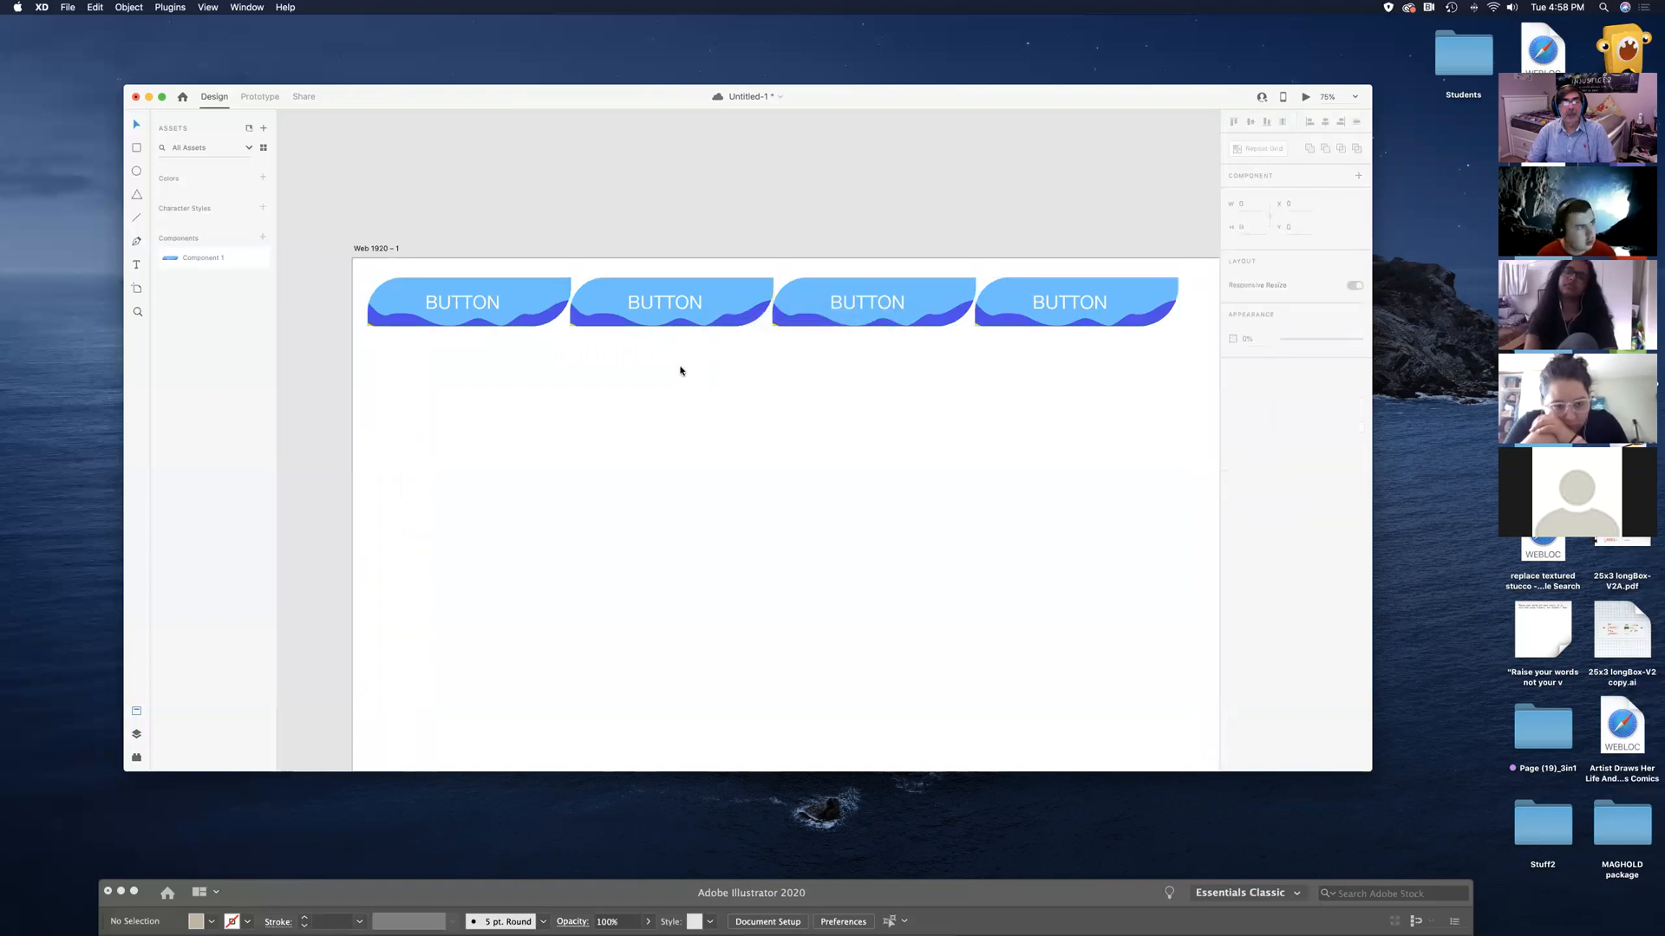
# Change the label of the second button in the row to "ABOUT"
pyautogui.click(668, 305)
pyautogui.doubleClick(668, 306)
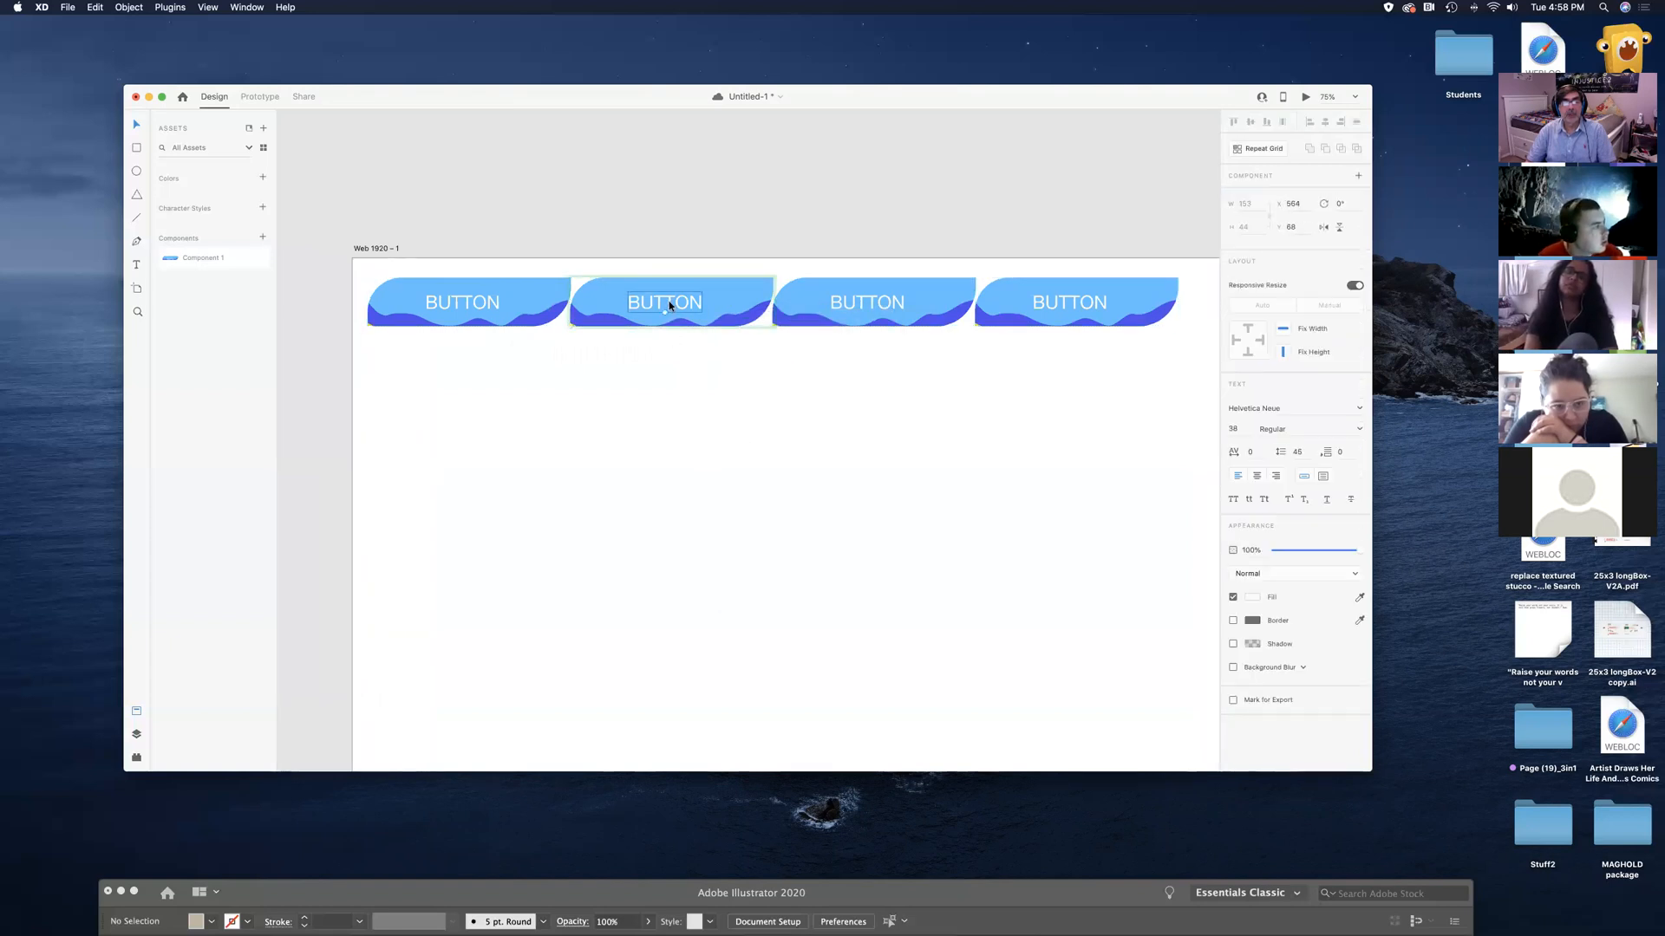
pyautogui.doubleClick(673, 306)
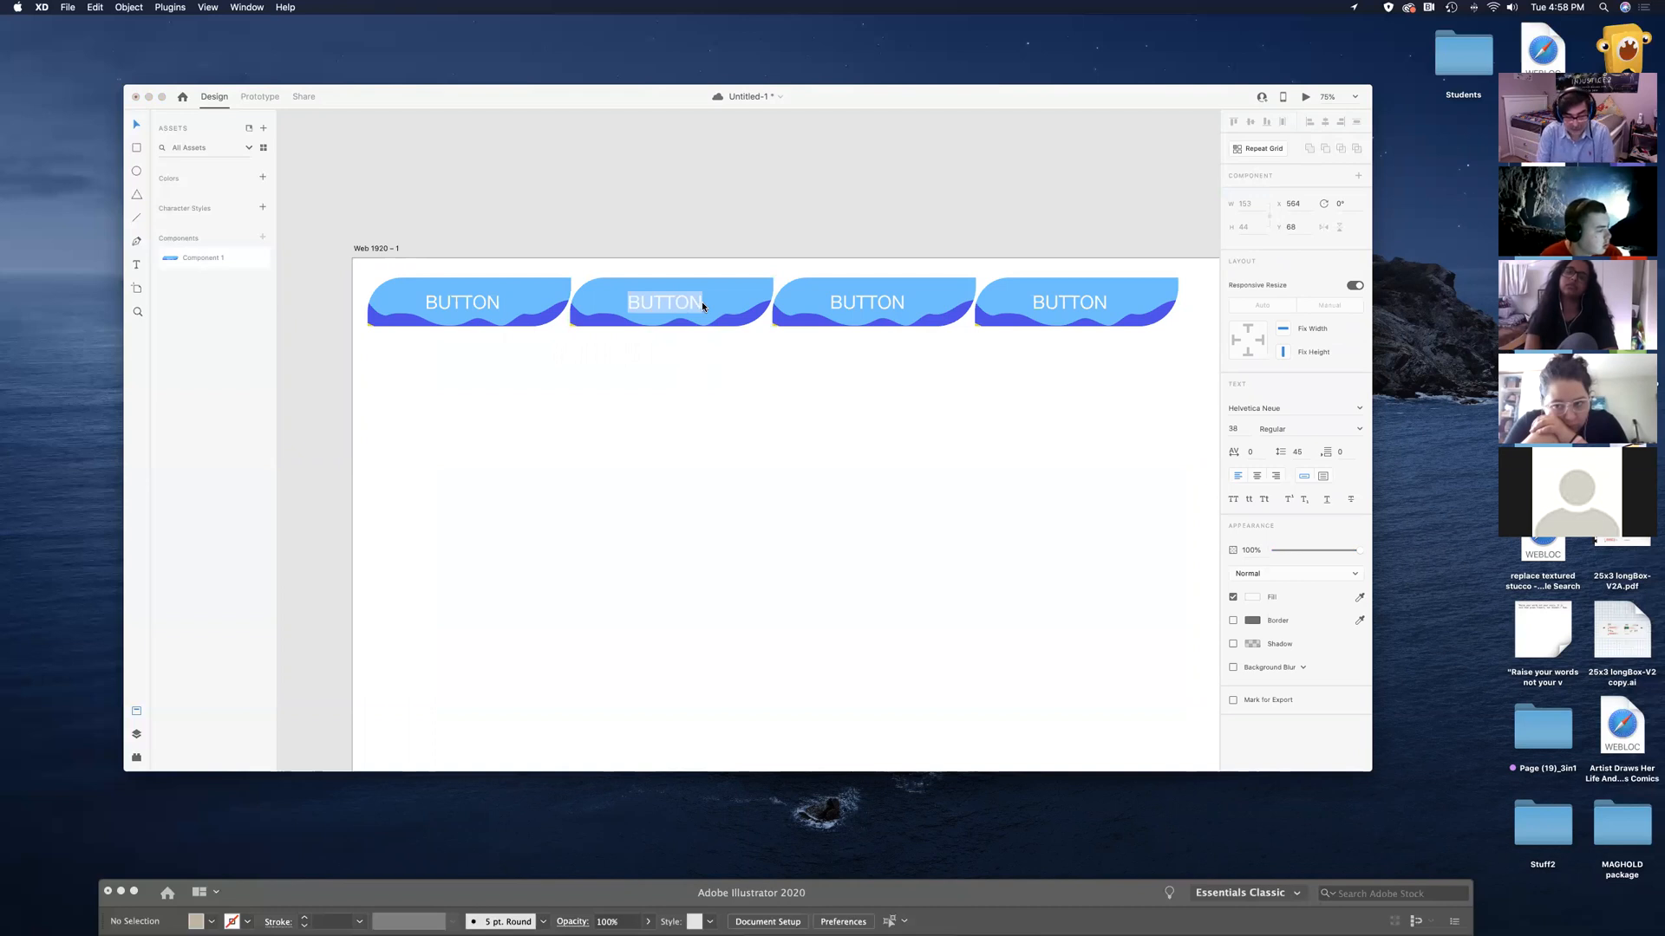
pyautogui.write('AB')
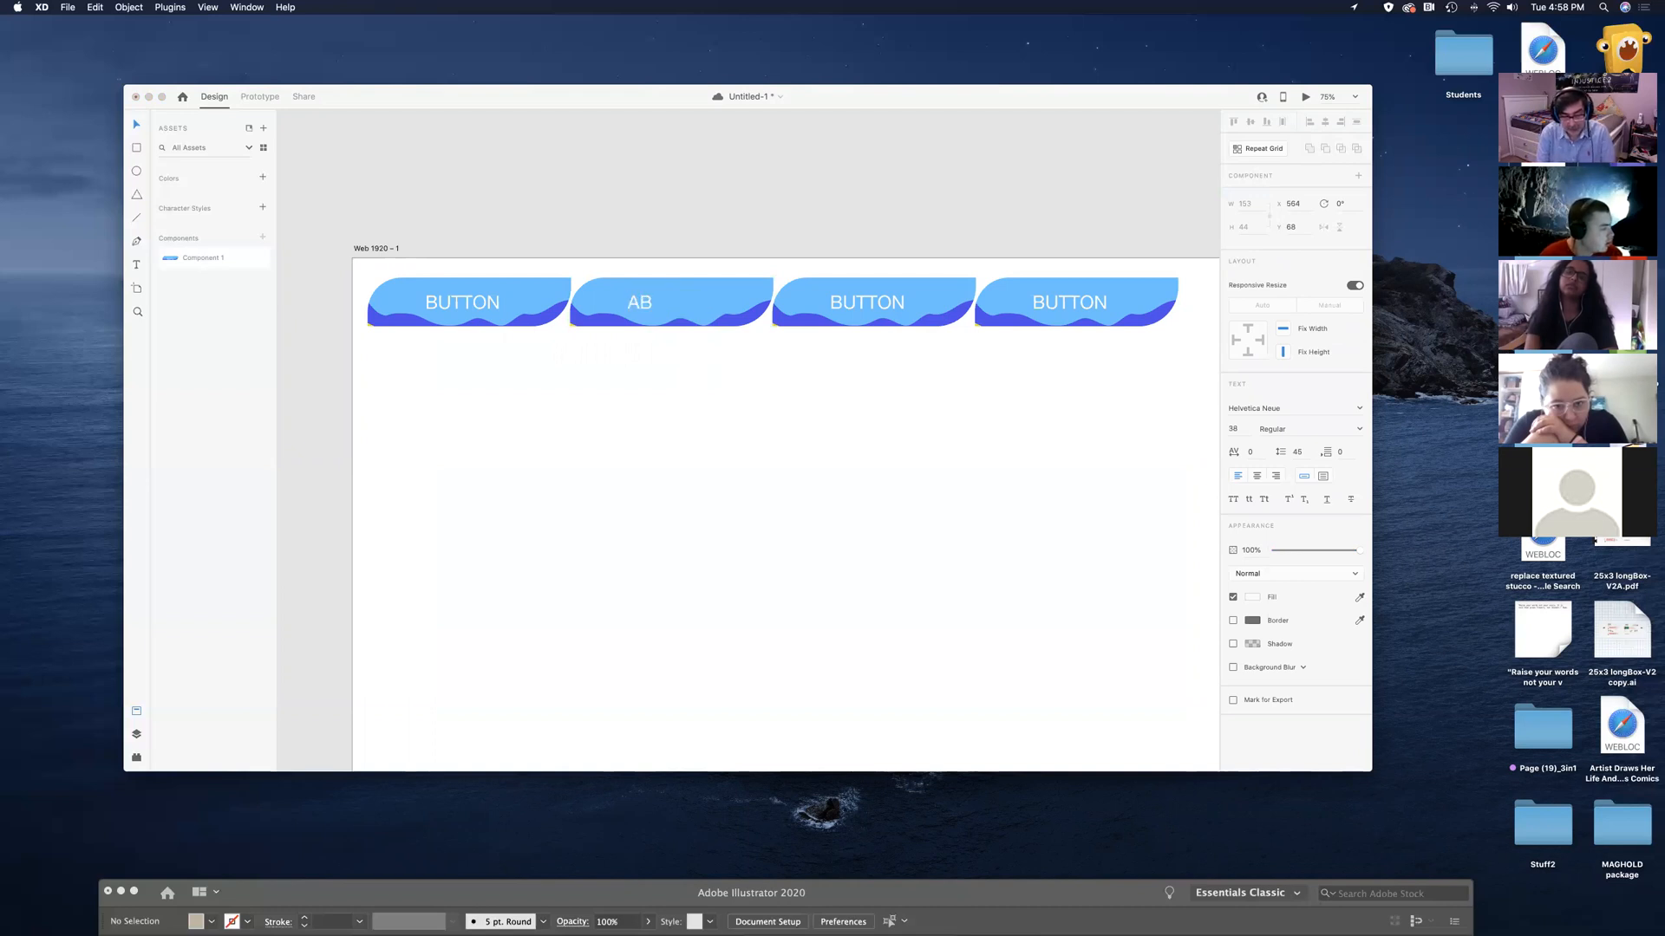
pyautogui.write('OUT')
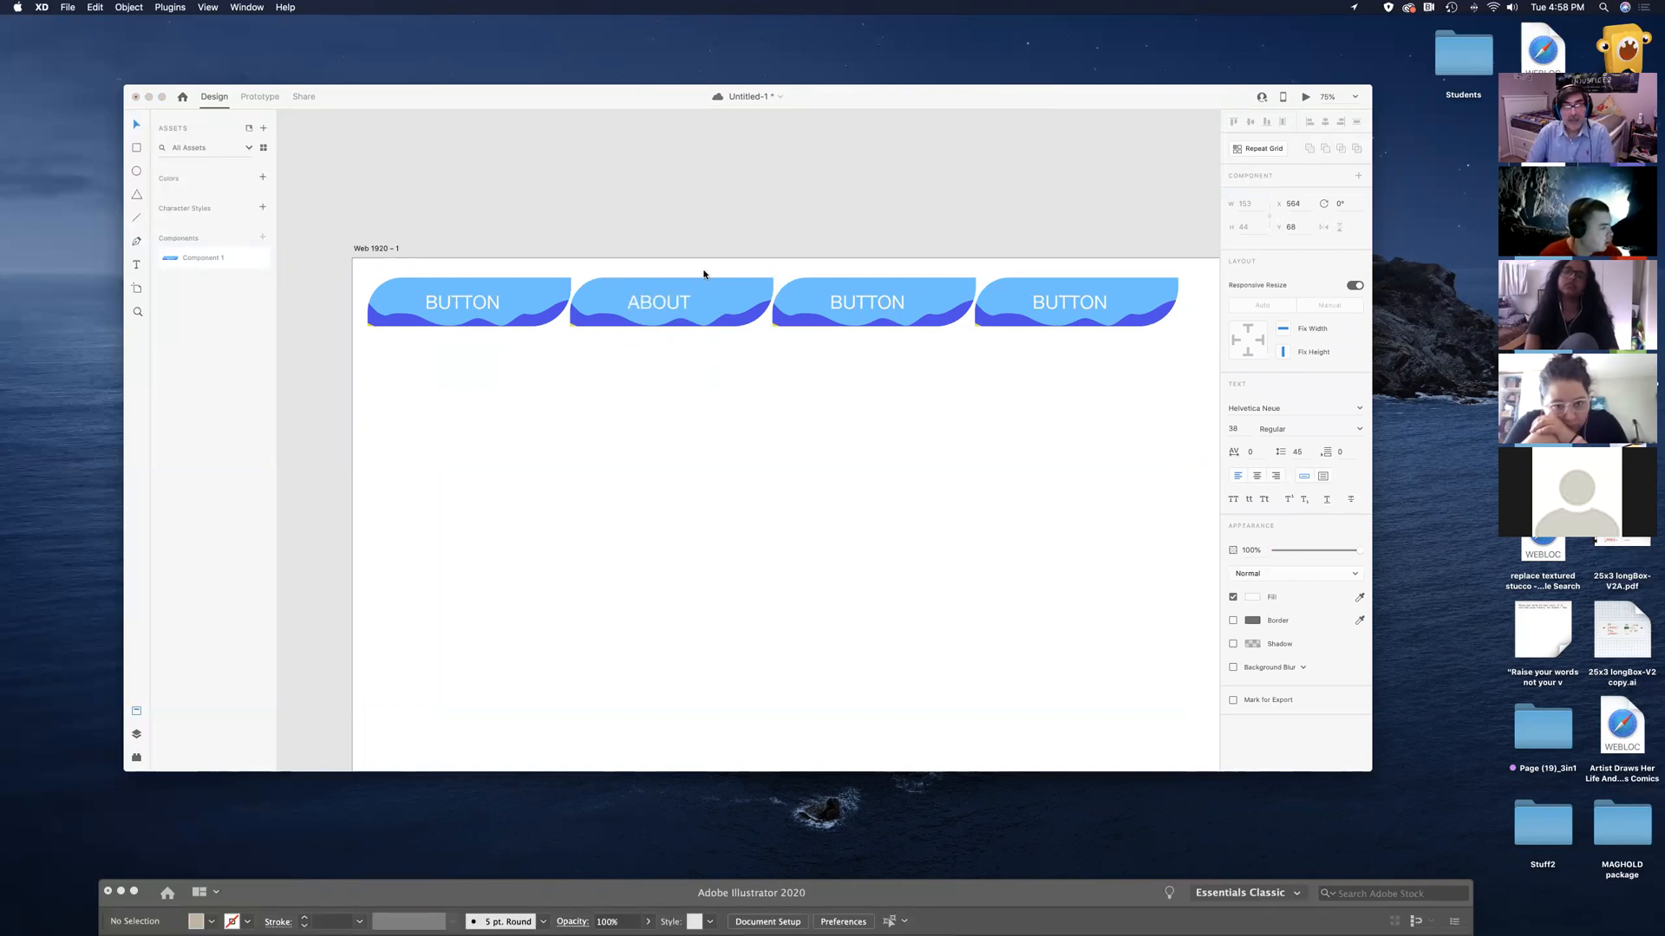
pyautogui.press('Escape')
# Change the label of the third button in the row to "CONTACT"
pyautogui.doubleClick(876, 303)
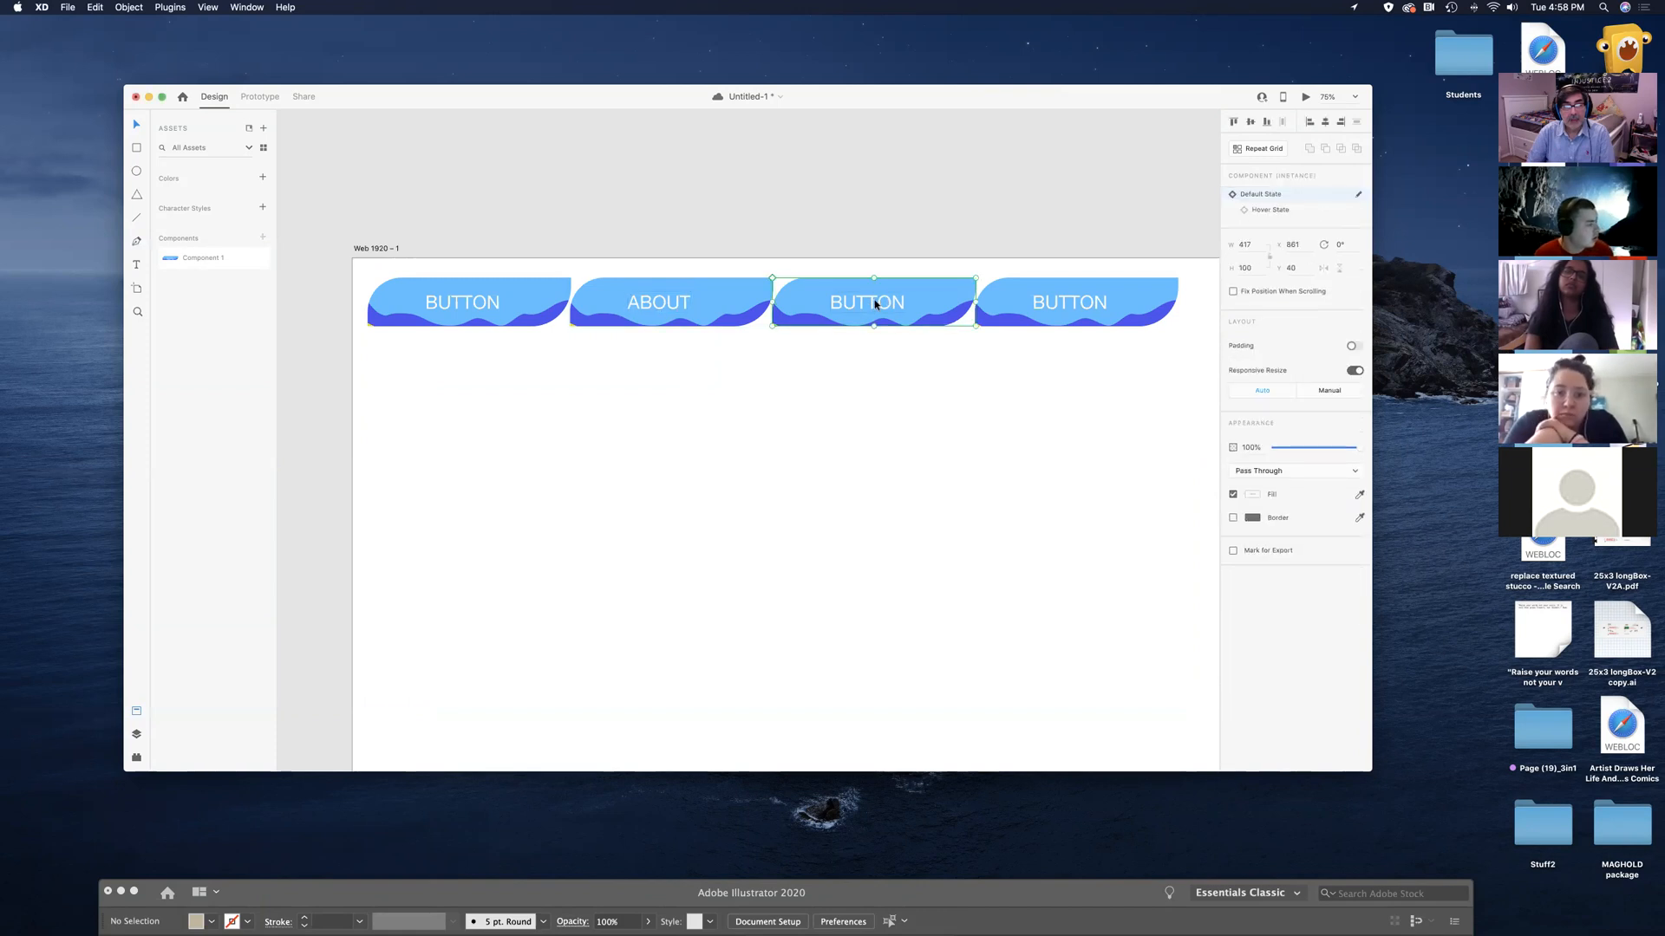
pyautogui.doubleClick(877, 303)
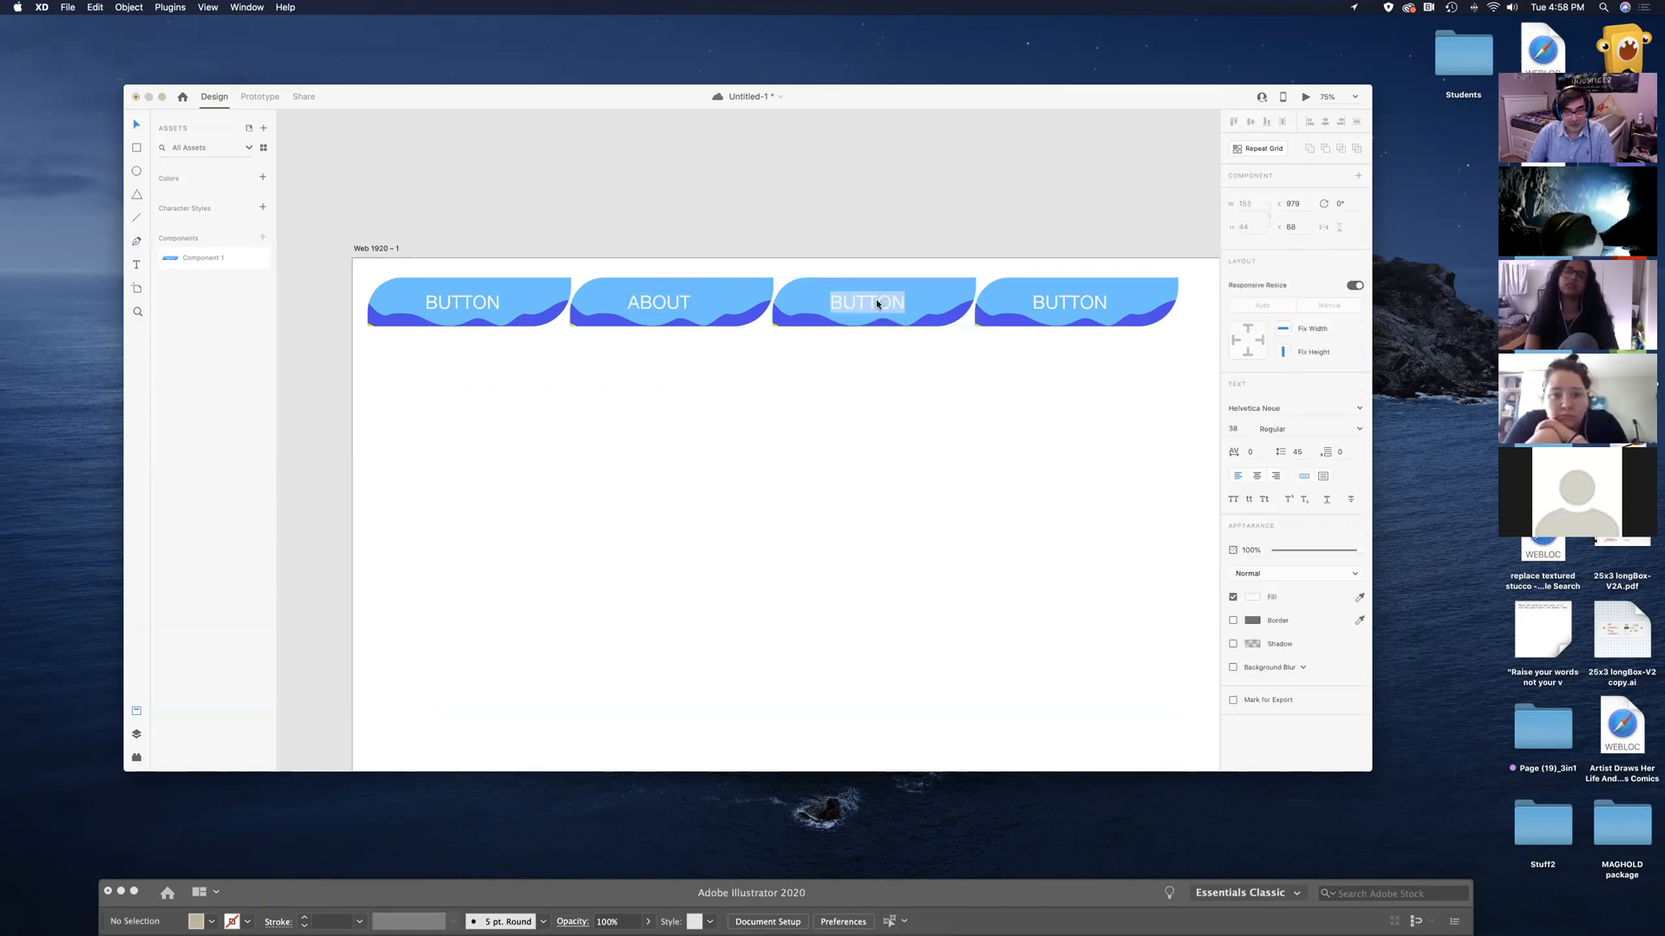
pyautogui.write('CO')
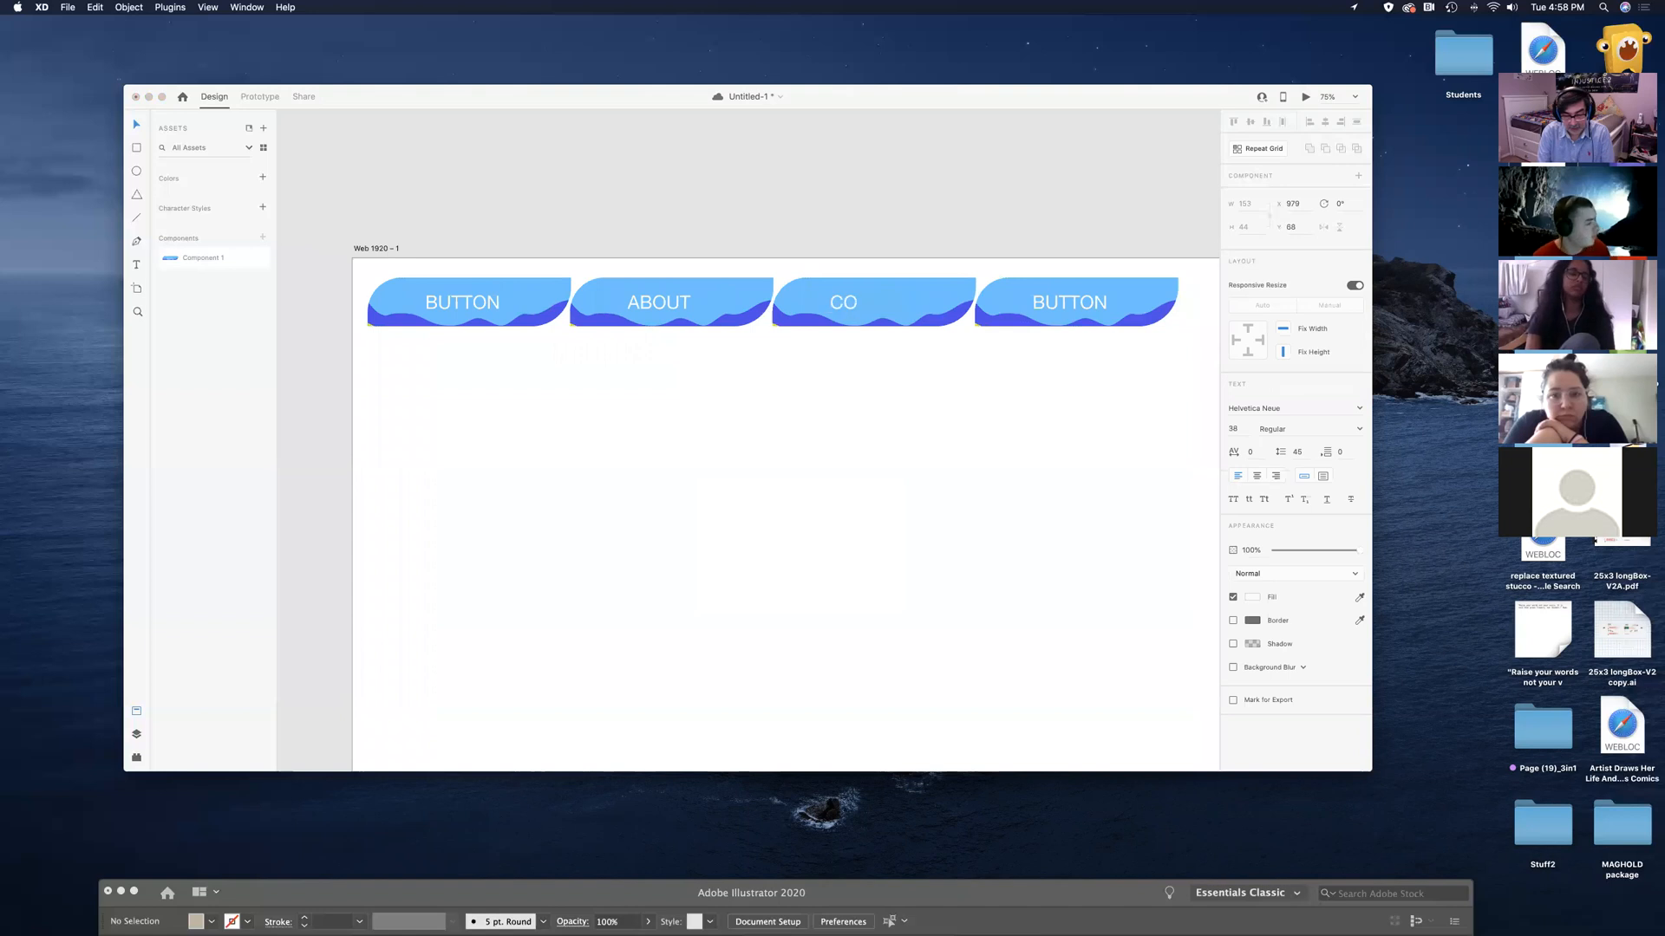
pyautogui.write('NTACT')
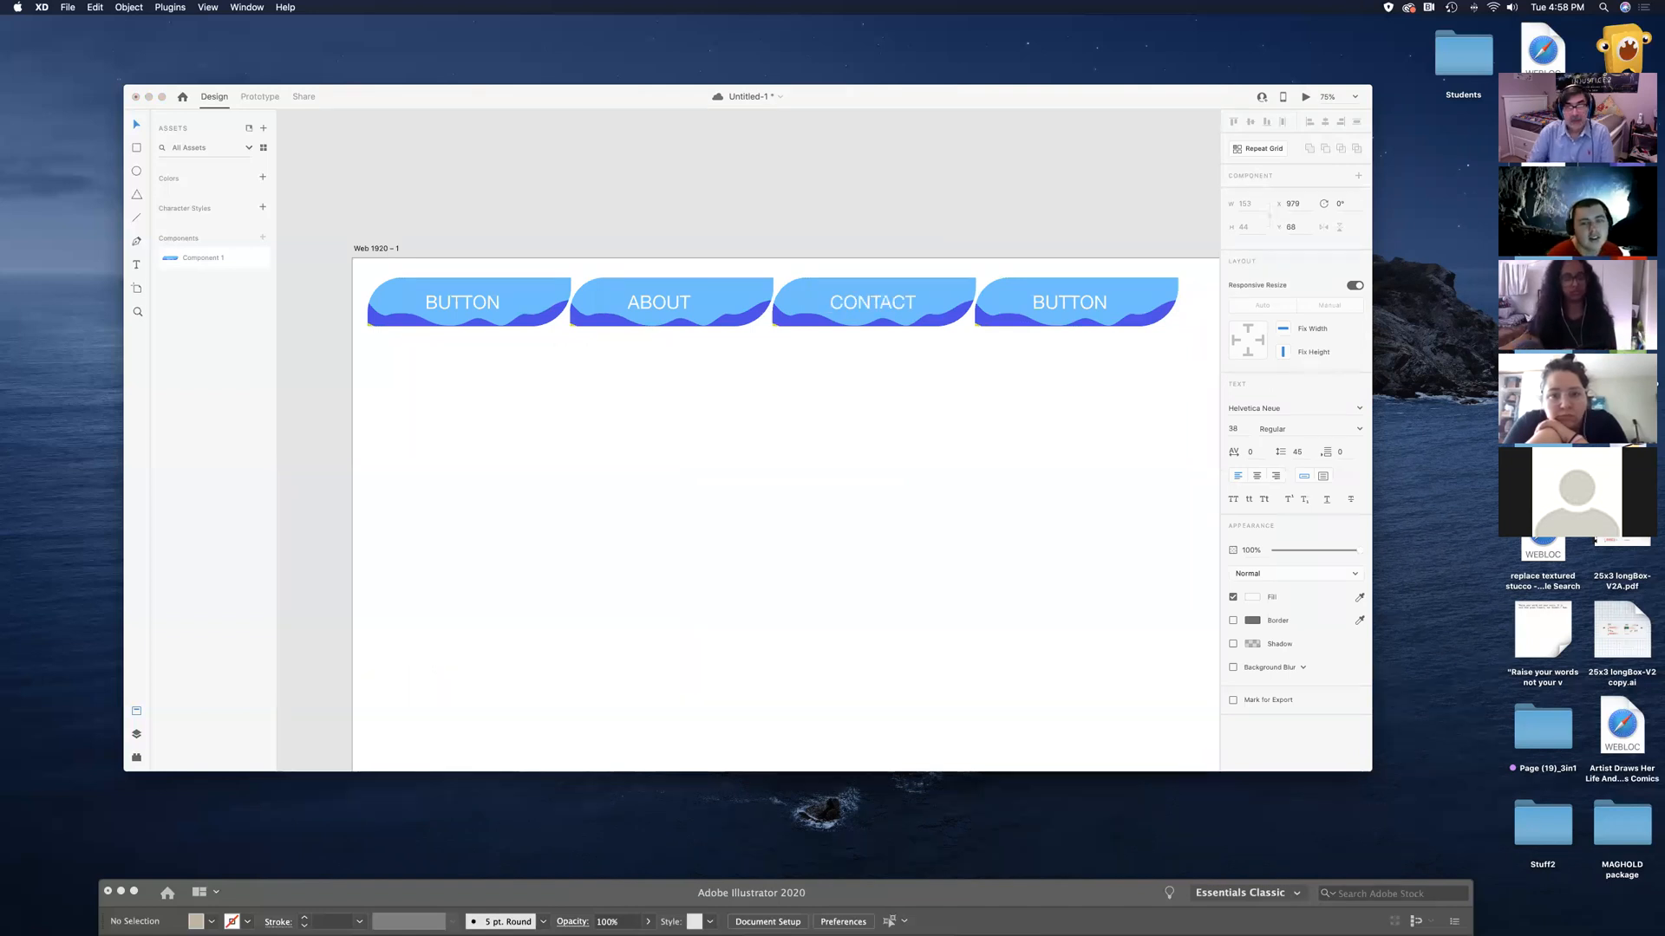
# Change the label of the fourth button in the row to "PRODUCTS" and deselect it
pyautogui.doubleClick(1070, 304)
pyautogui.doubleClick(1069, 303)
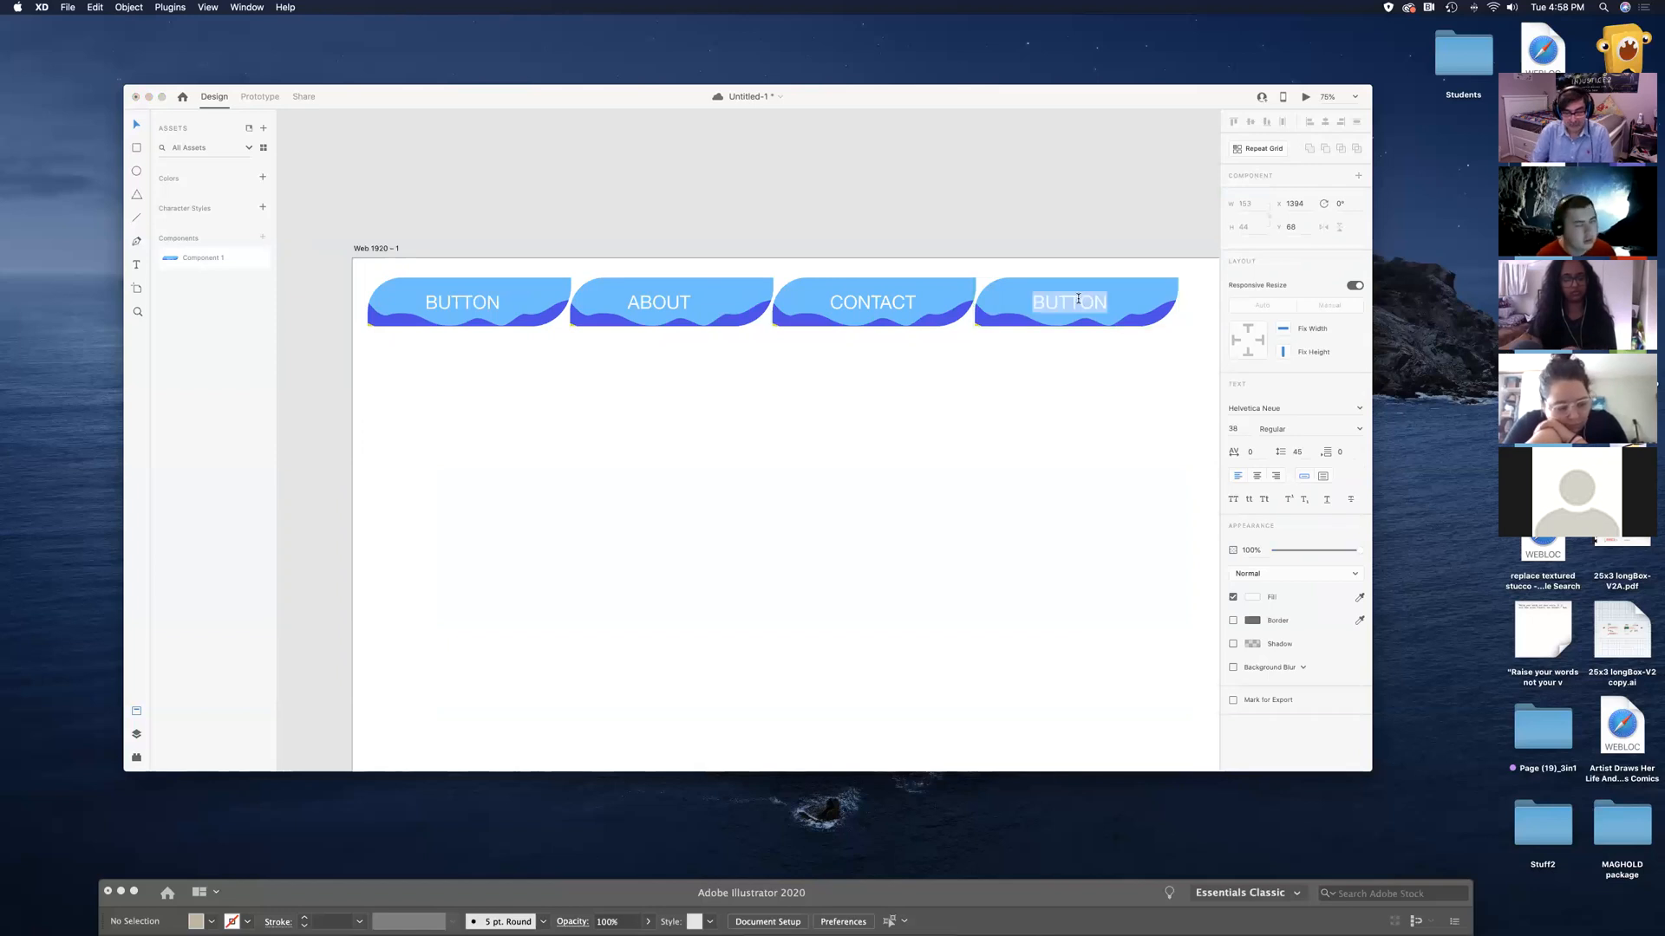
pyautogui.write('PRO')
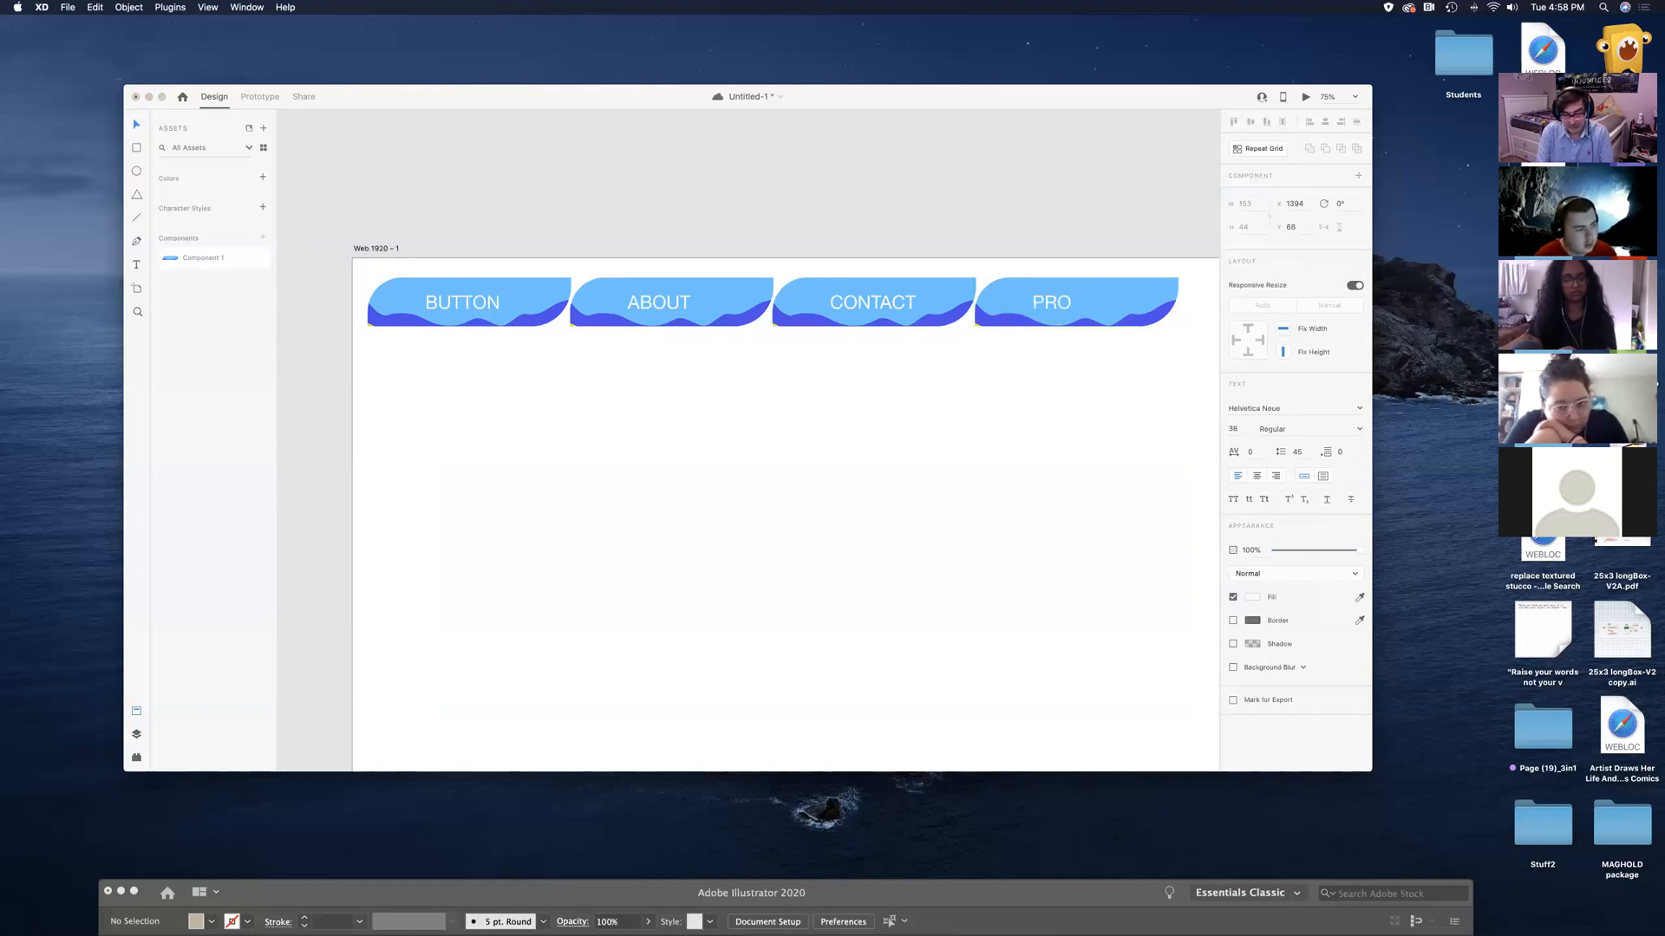
pyautogui.write('DUCTS')
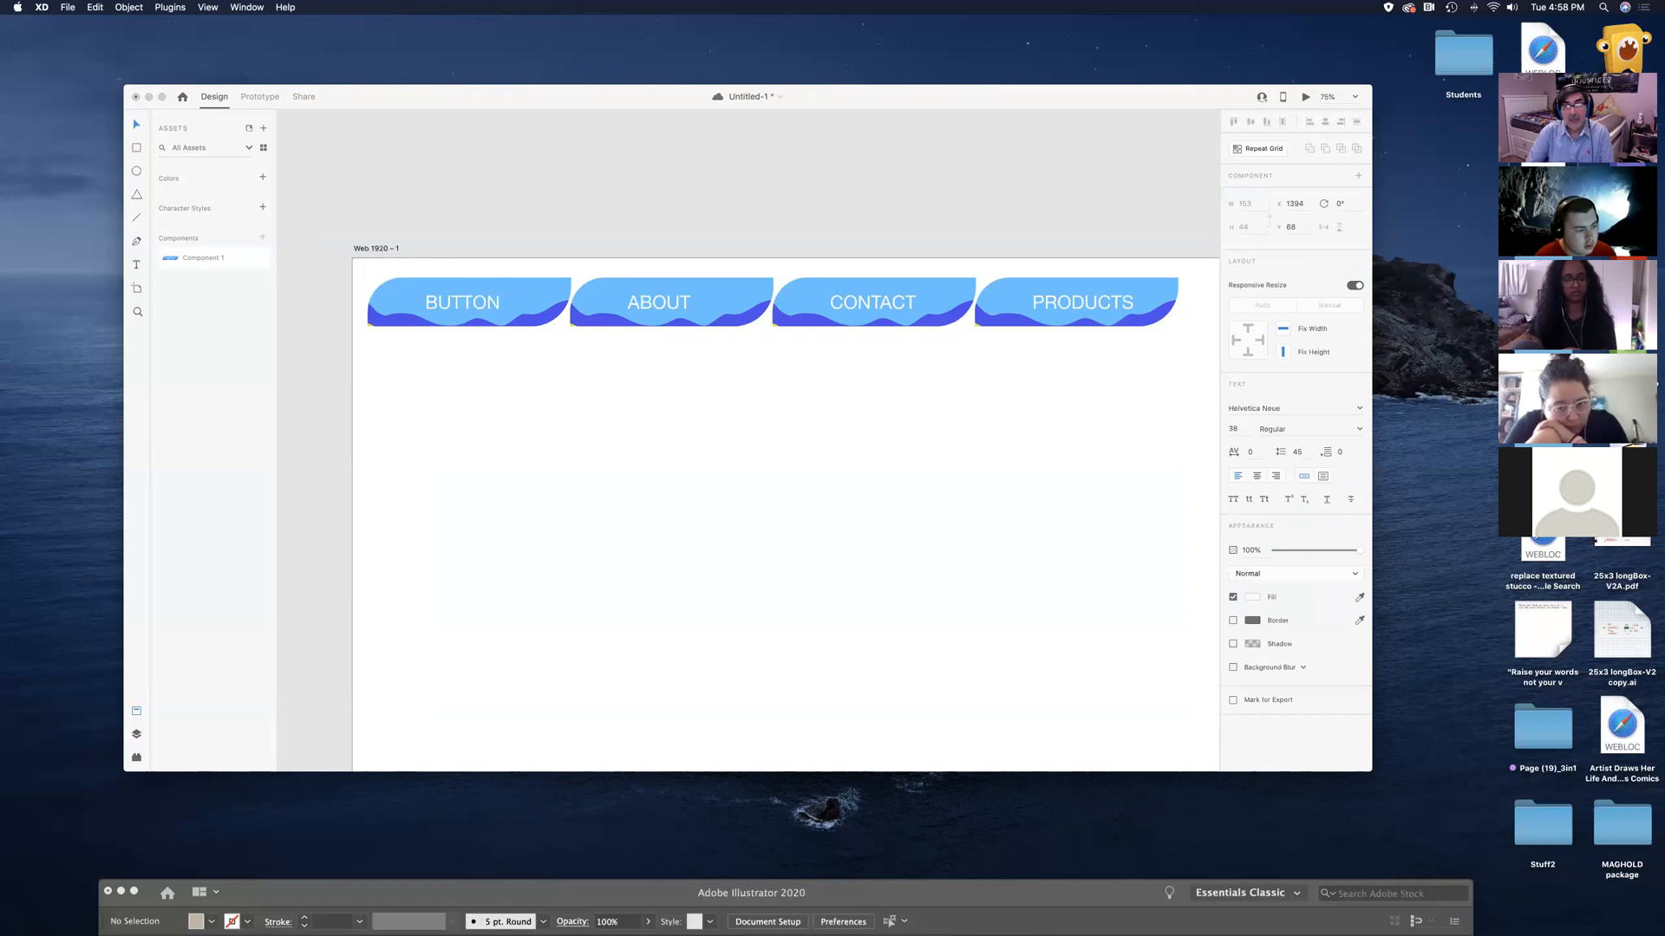
pyautogui.click(766, 473)
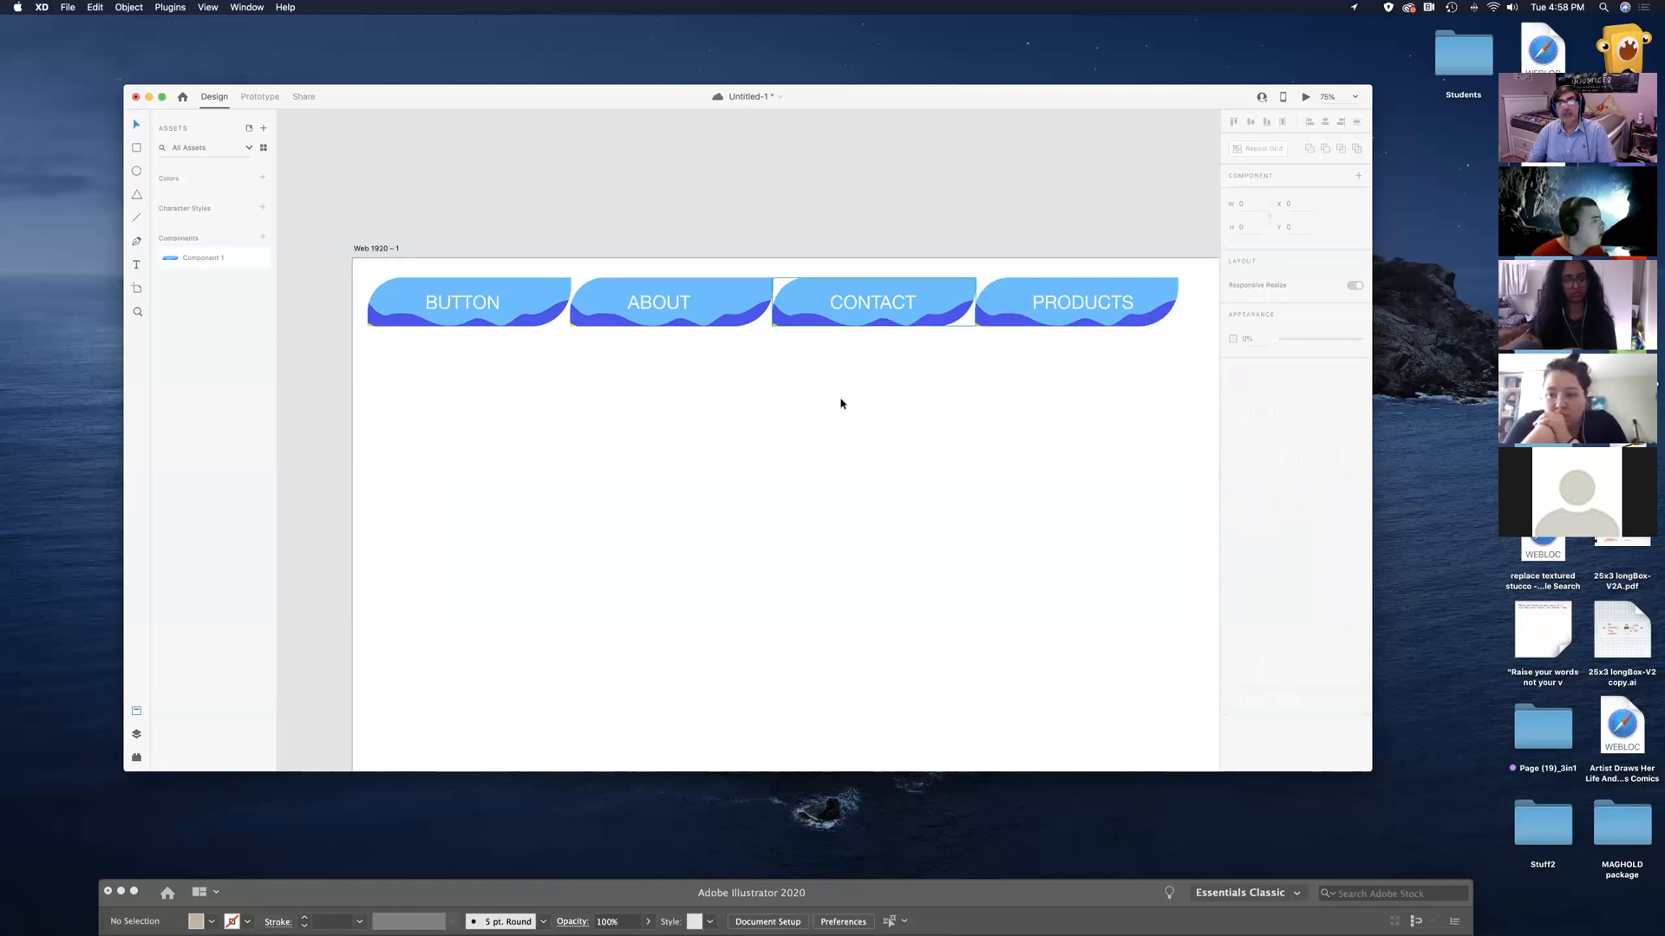
# Select the CONTACT button in Prototype mode to inspect its hover interaction settings
pyautogui.click(814, 293)
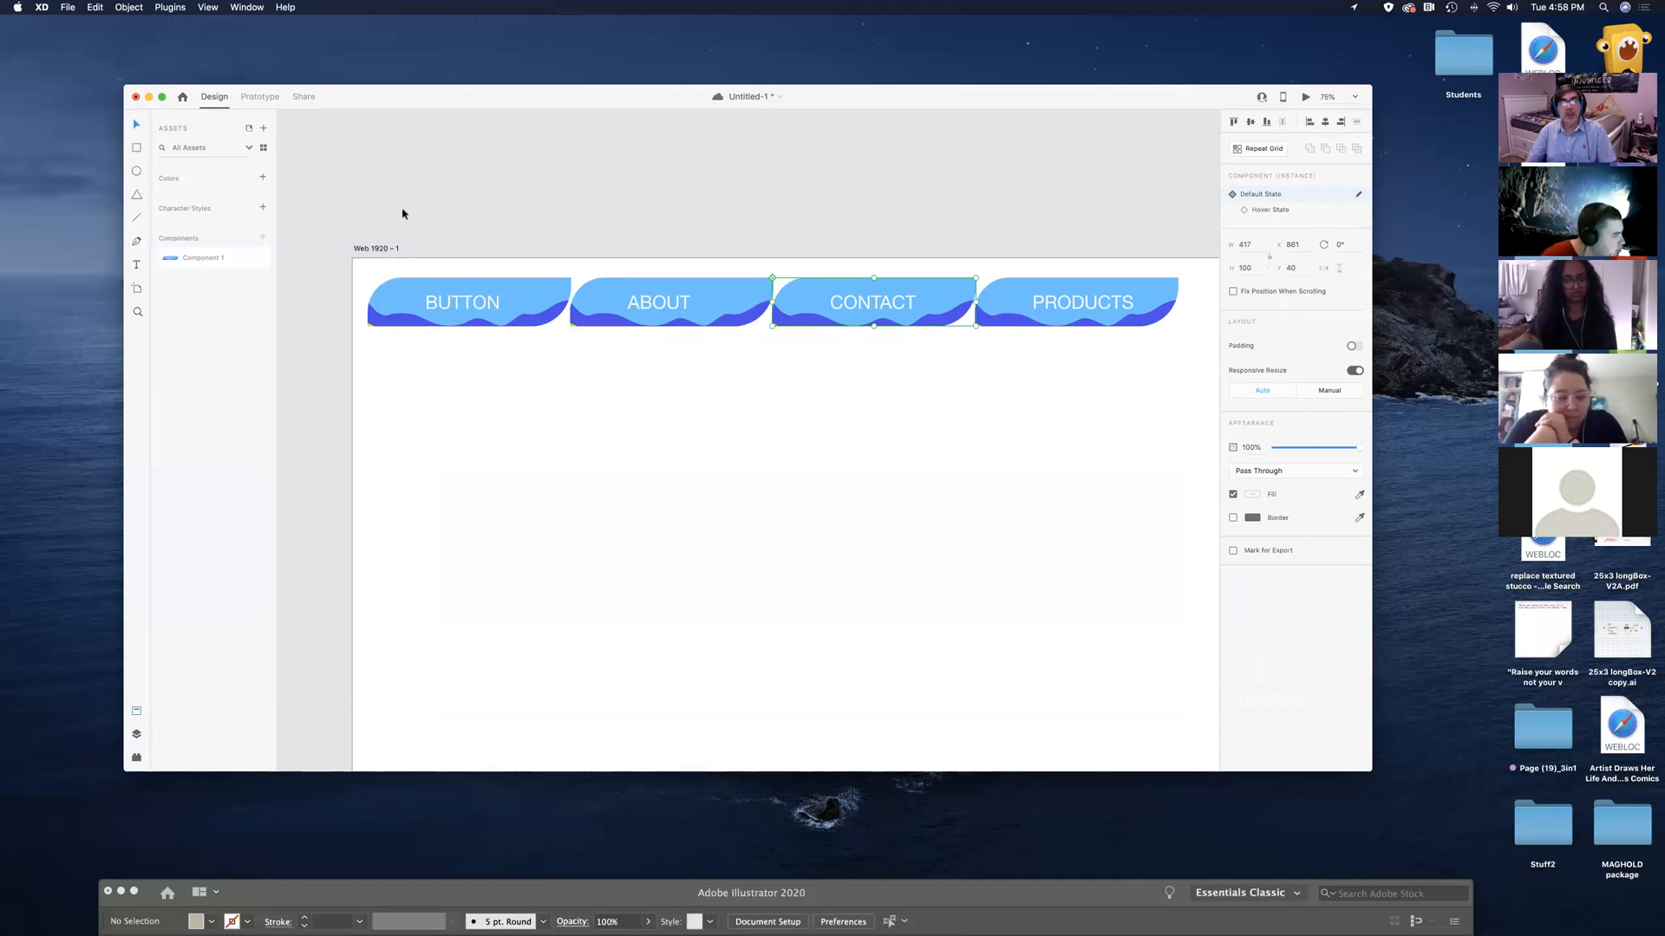
pyautogui.click(257, 98)
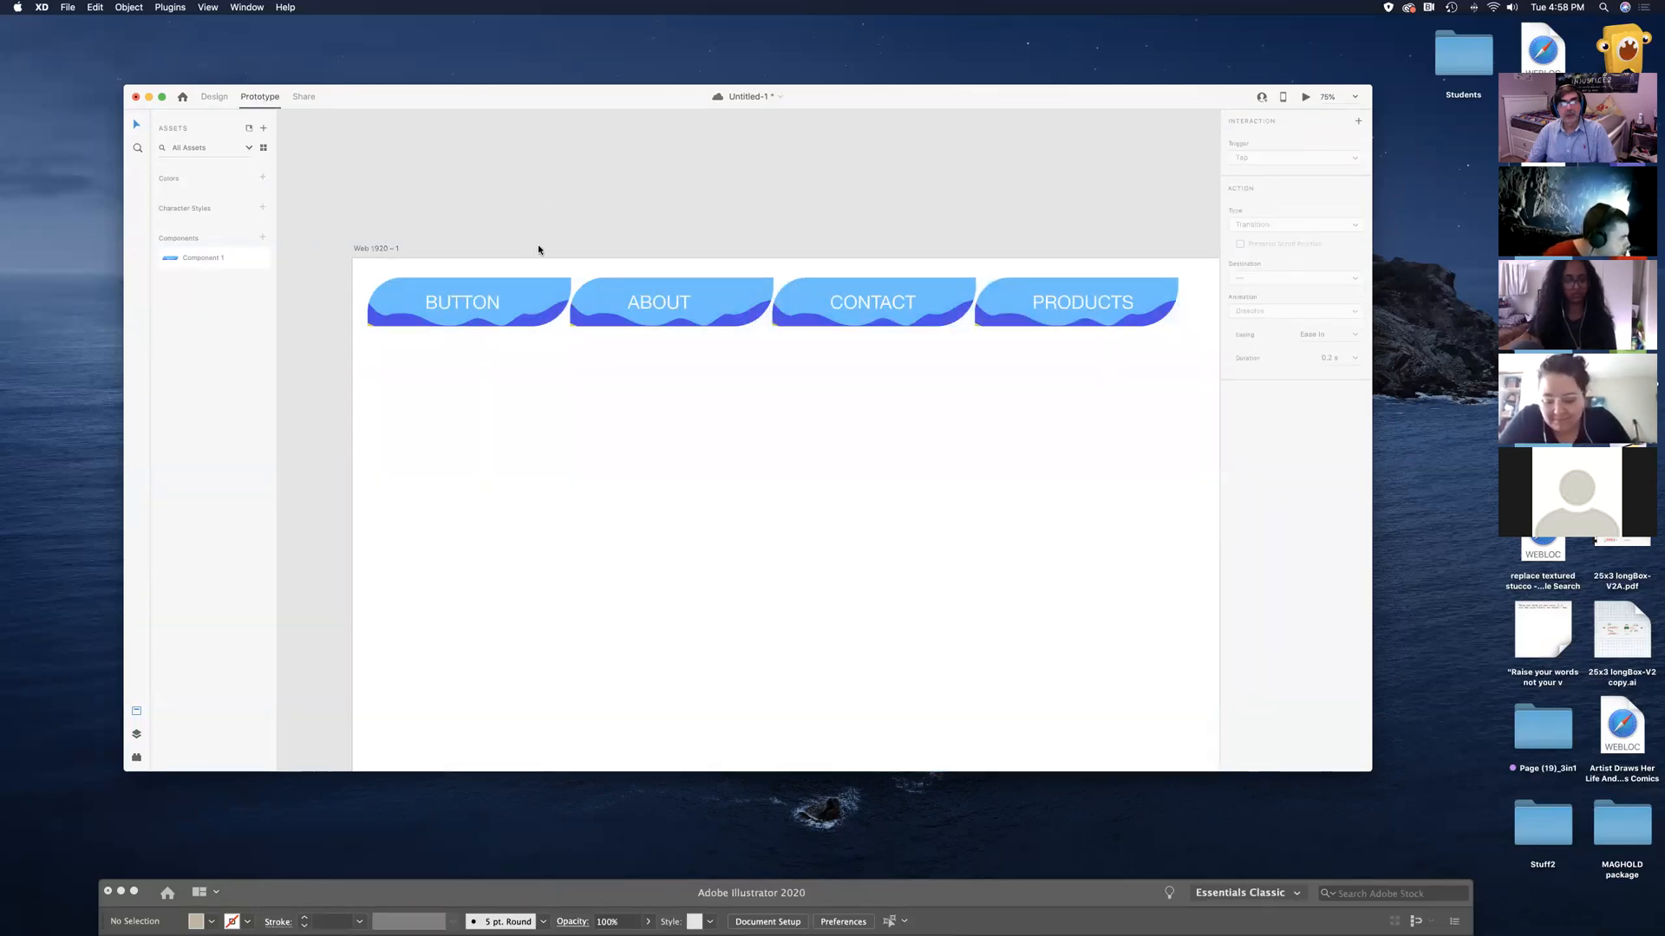
pyautogui.click(853, 322)
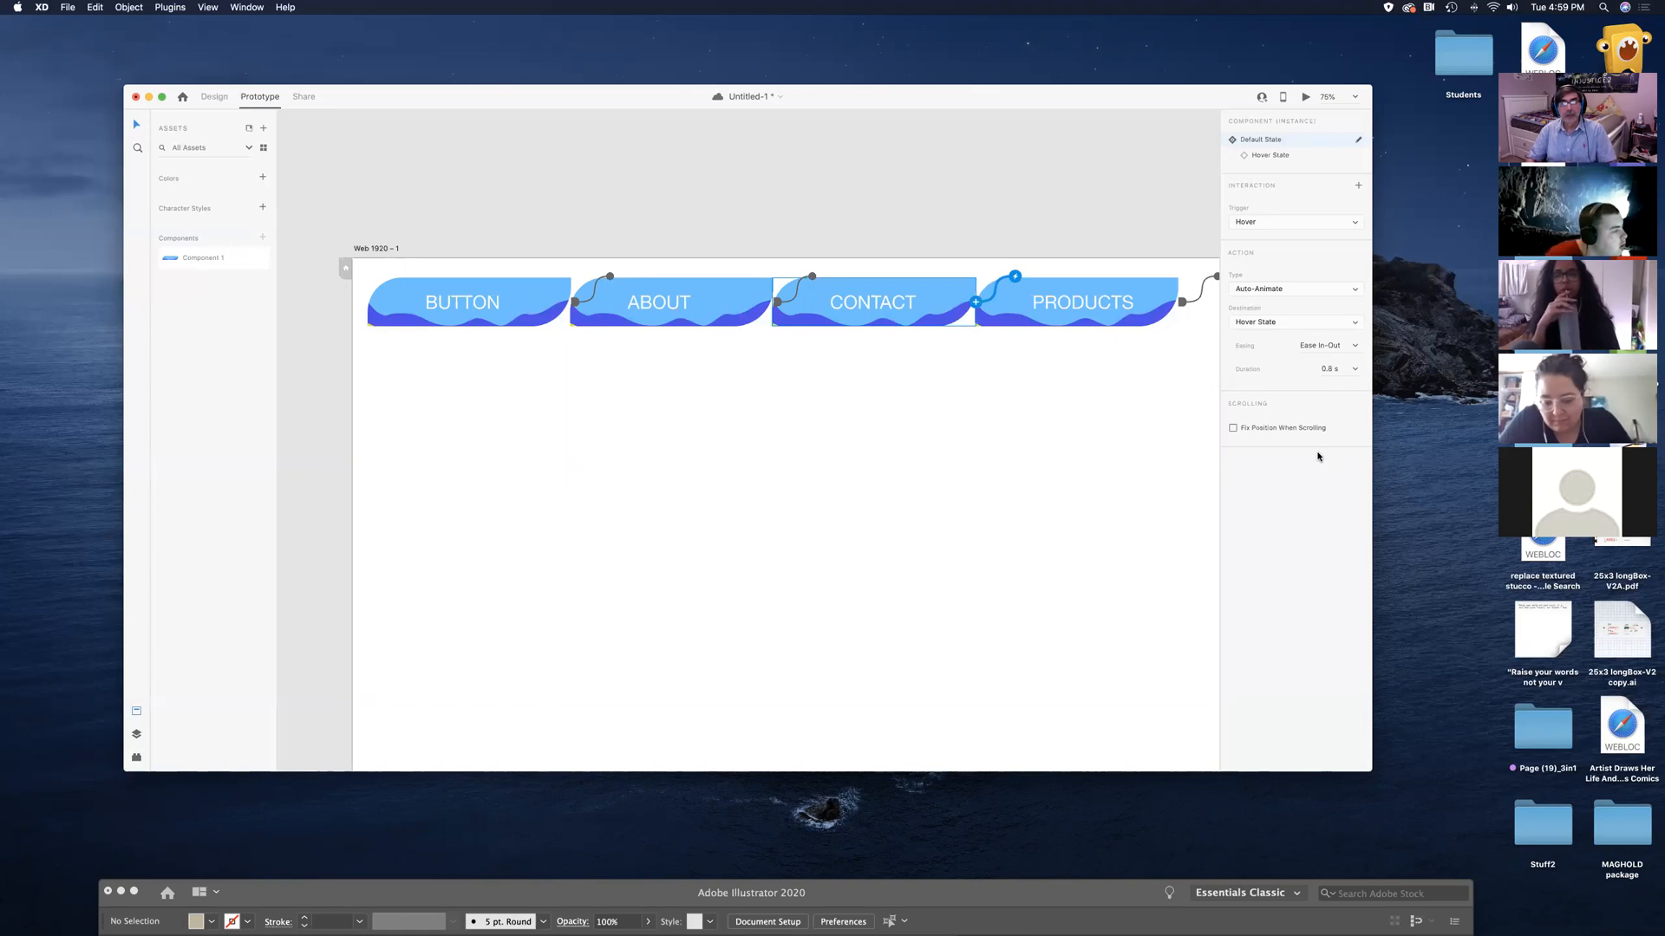
# Preview the four-button row, check the hover animation, and move the preview window below the artboard's buttons for comparison
pyautogui.click(1306, 97)
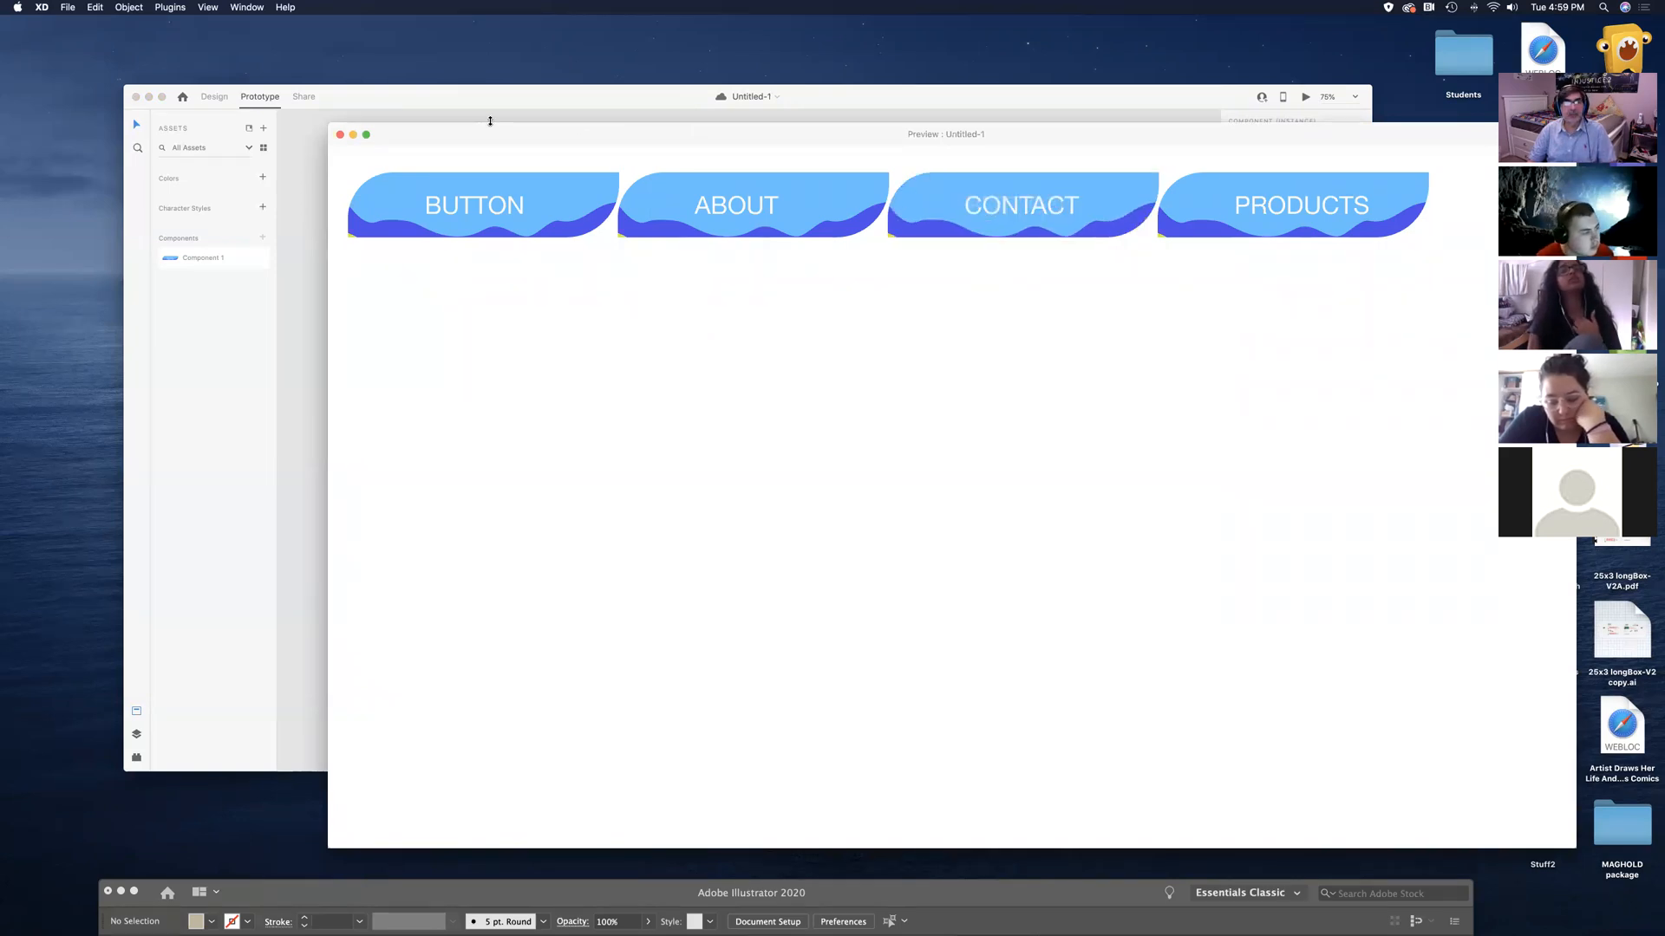
pyautogui.moveTo(494, 133); pyautogui.dragTo(456, 193)
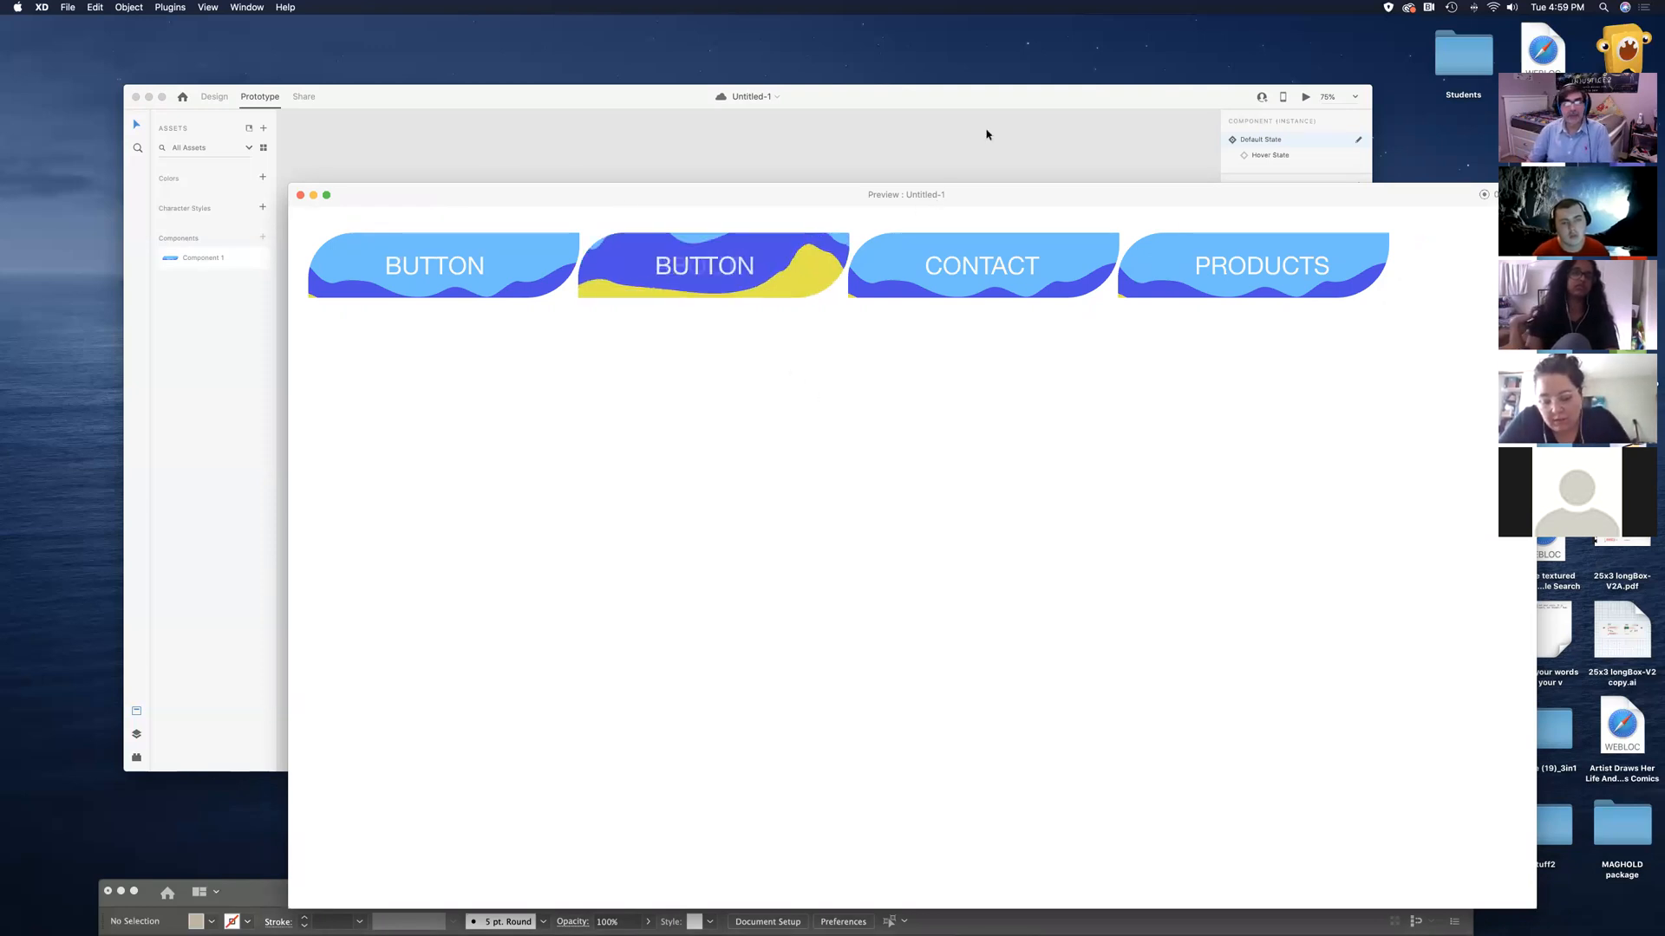
pyautogui.moveTo(967, 198); pyautogui.dragTo(1022, 364)
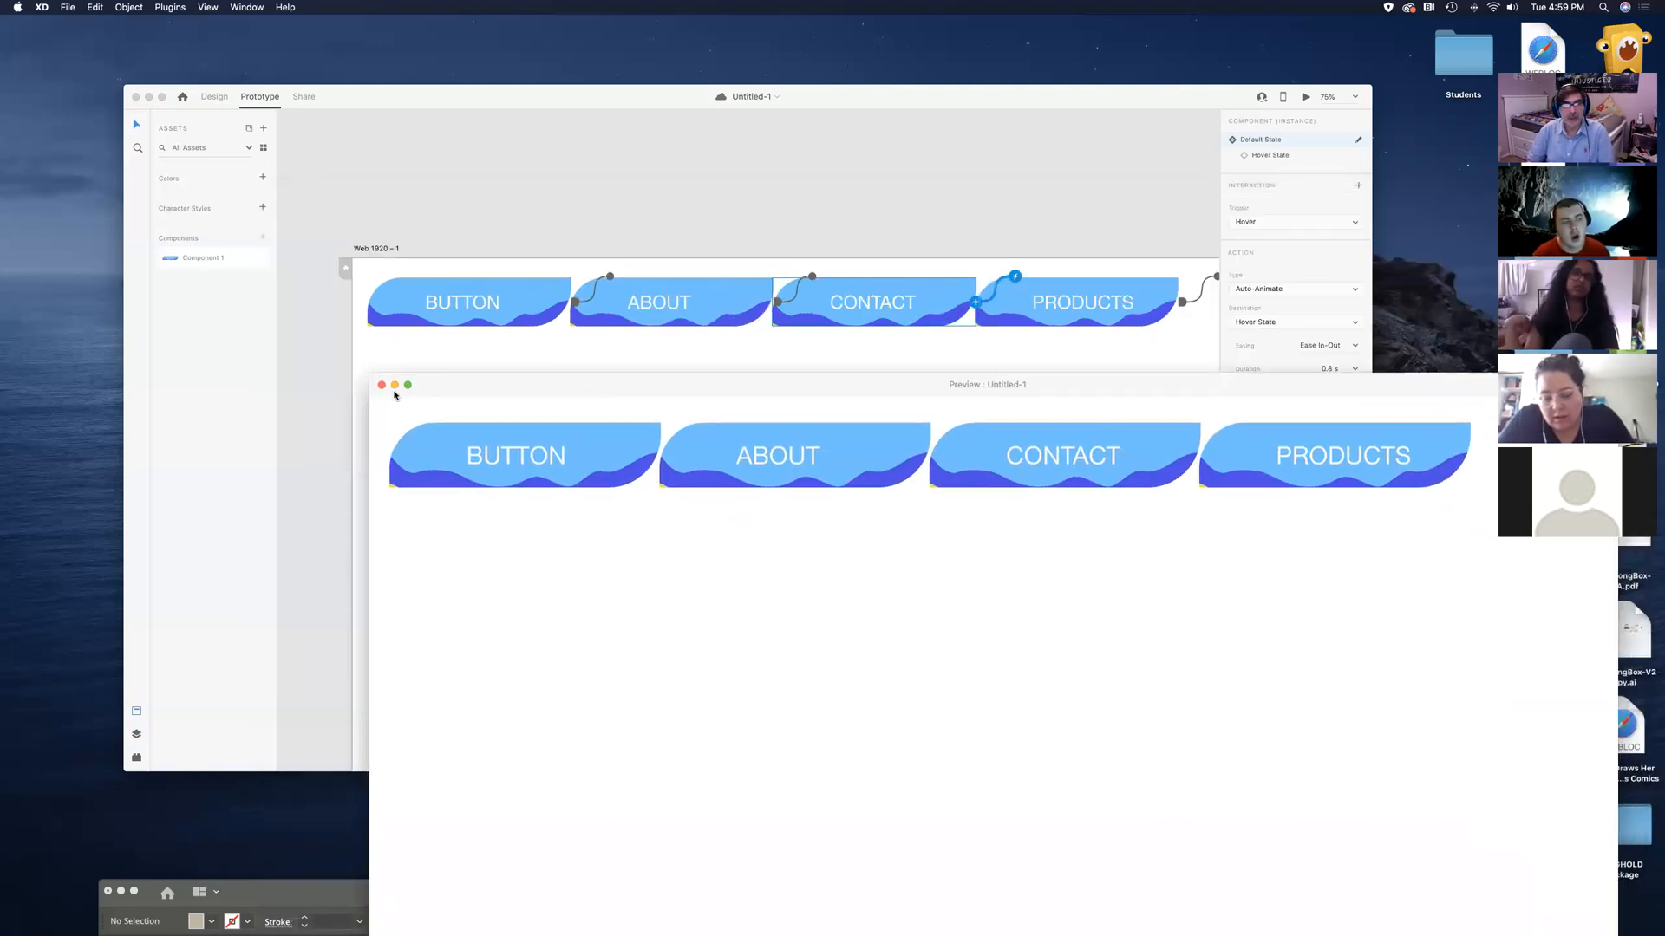
# Close the preview and duplicate the Web 1920 – 1 artboard with its four-button row
pyautogui.click(381, 387)
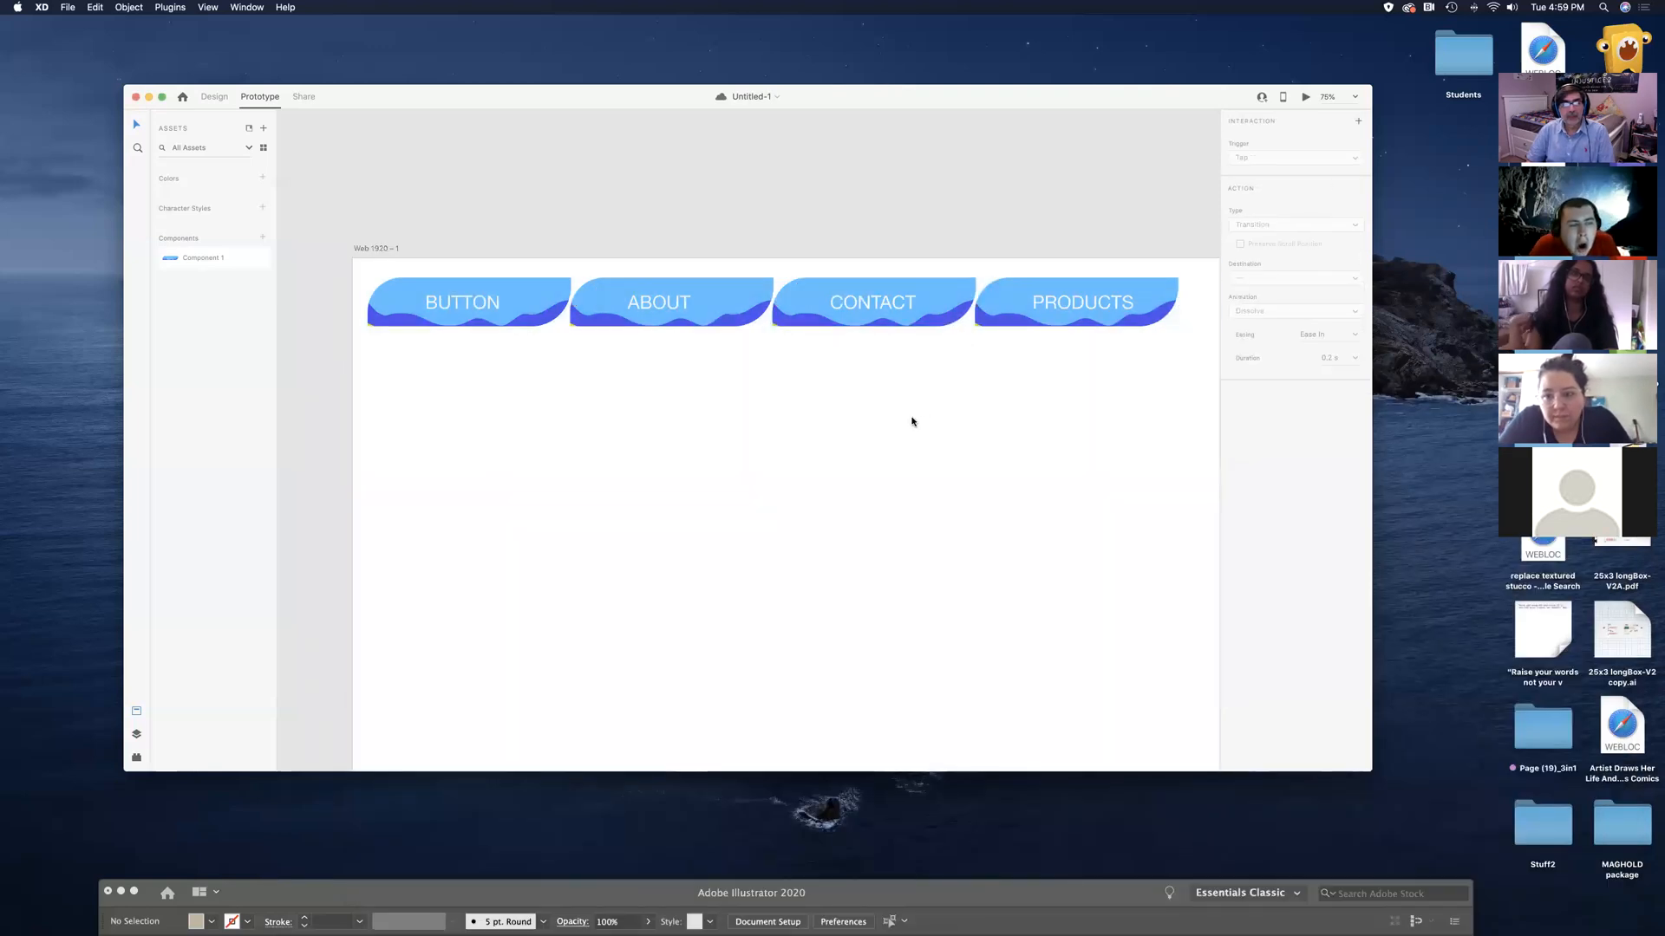
pyautogui.press('super+minus')
pyautogui.press('super+minus')
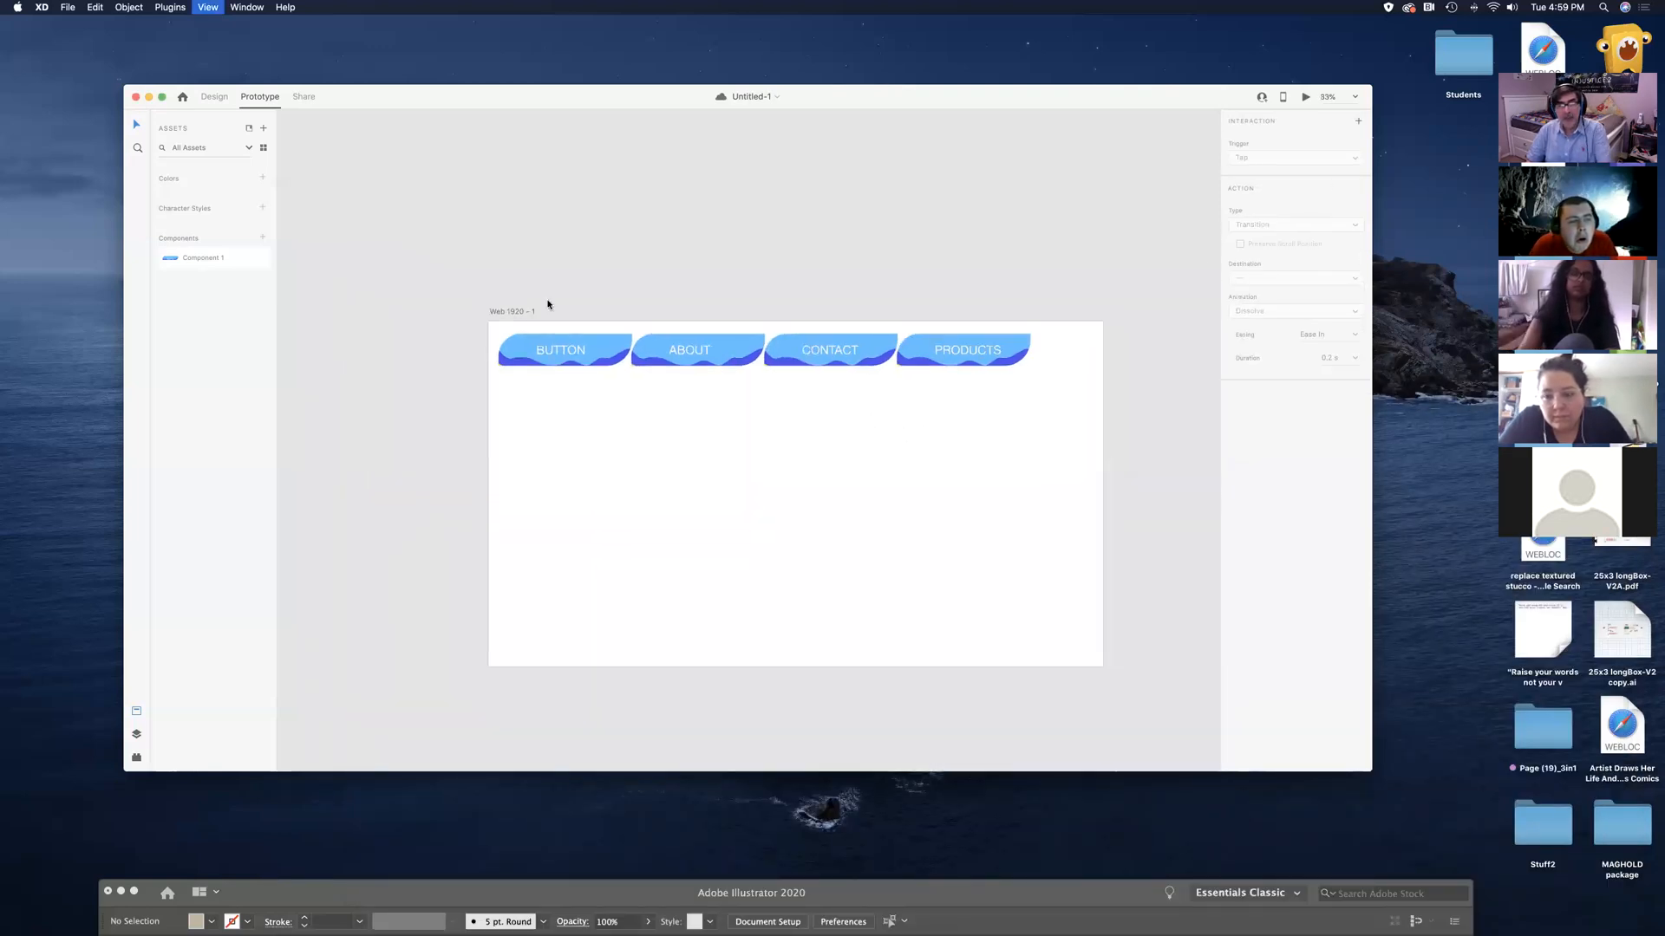
pyautogui.click(598, 353)
pyautogui.press('super+d')
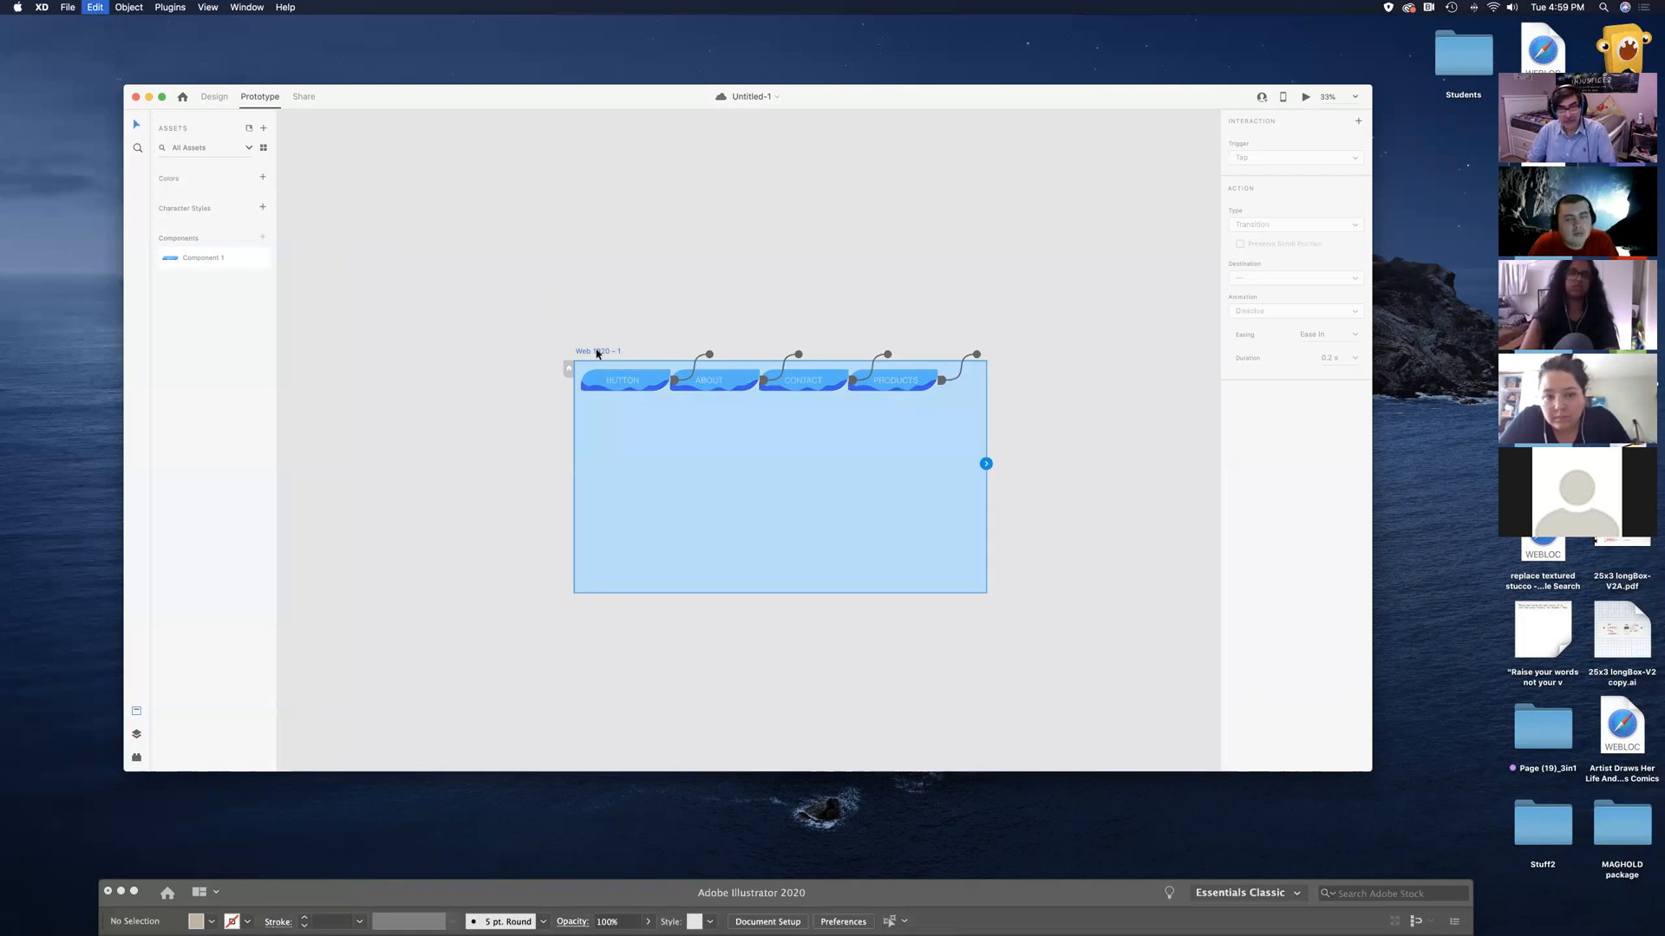
pyautogui.click(826, 308)
# Delete all four buttons from the duplicated artboard, leaving it blank
pyautogui.moveTo(528, 288); pyautogui.dragTo(951, 379)
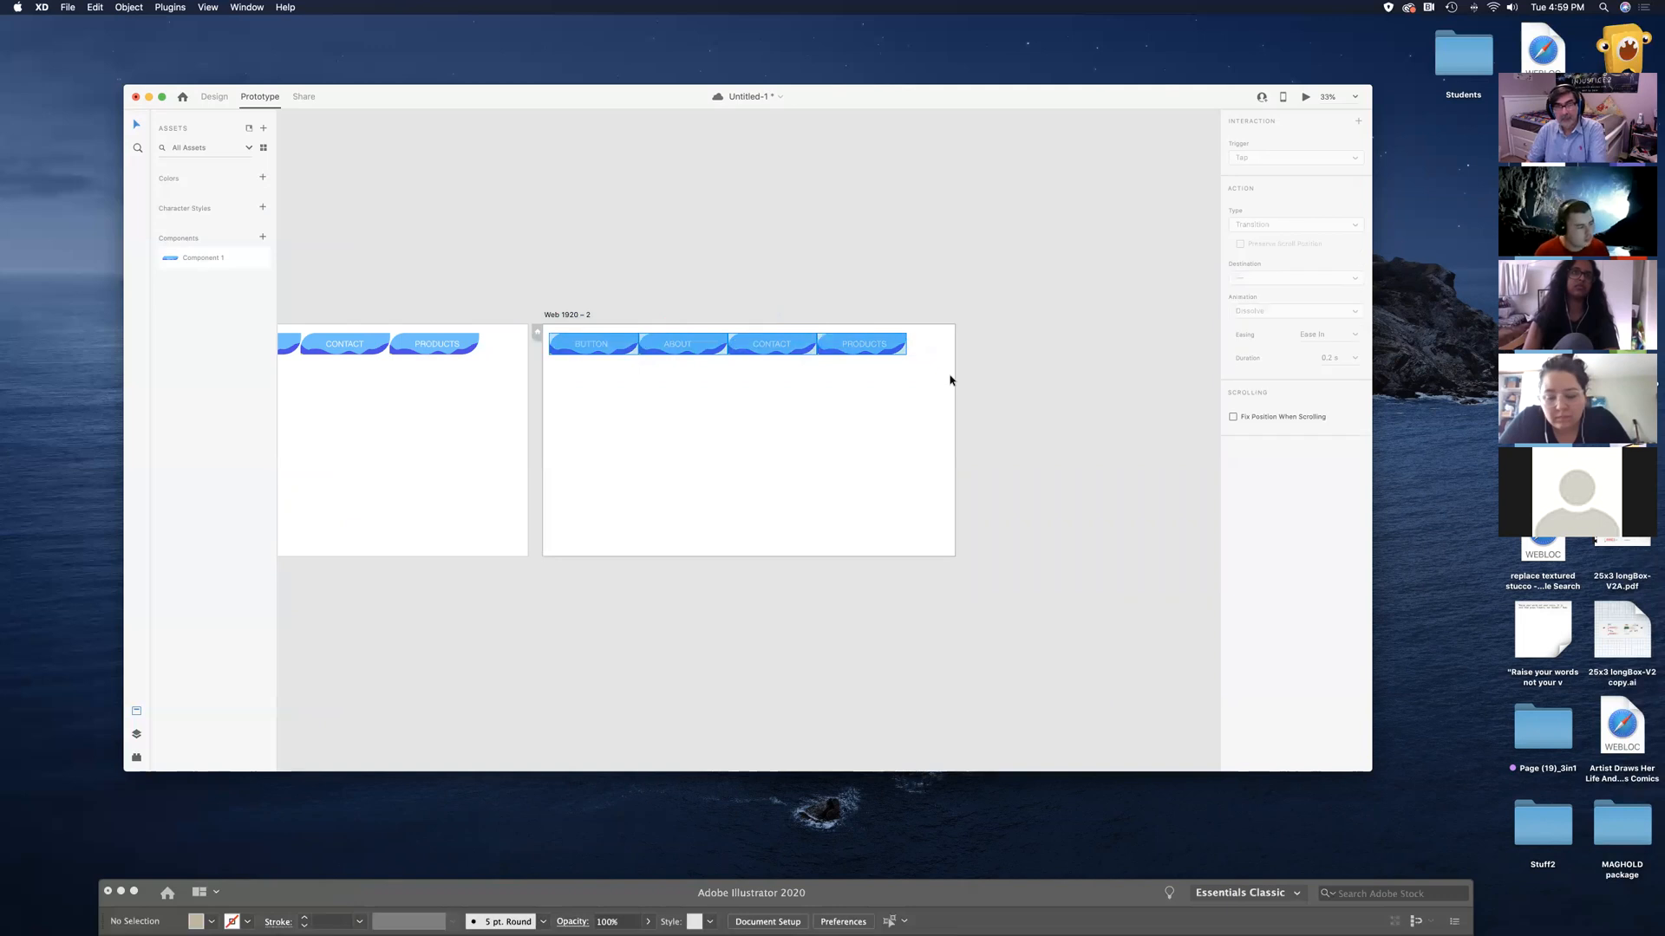
pyautogui.click(944, 381)
pyautogui.click(1005, 388)
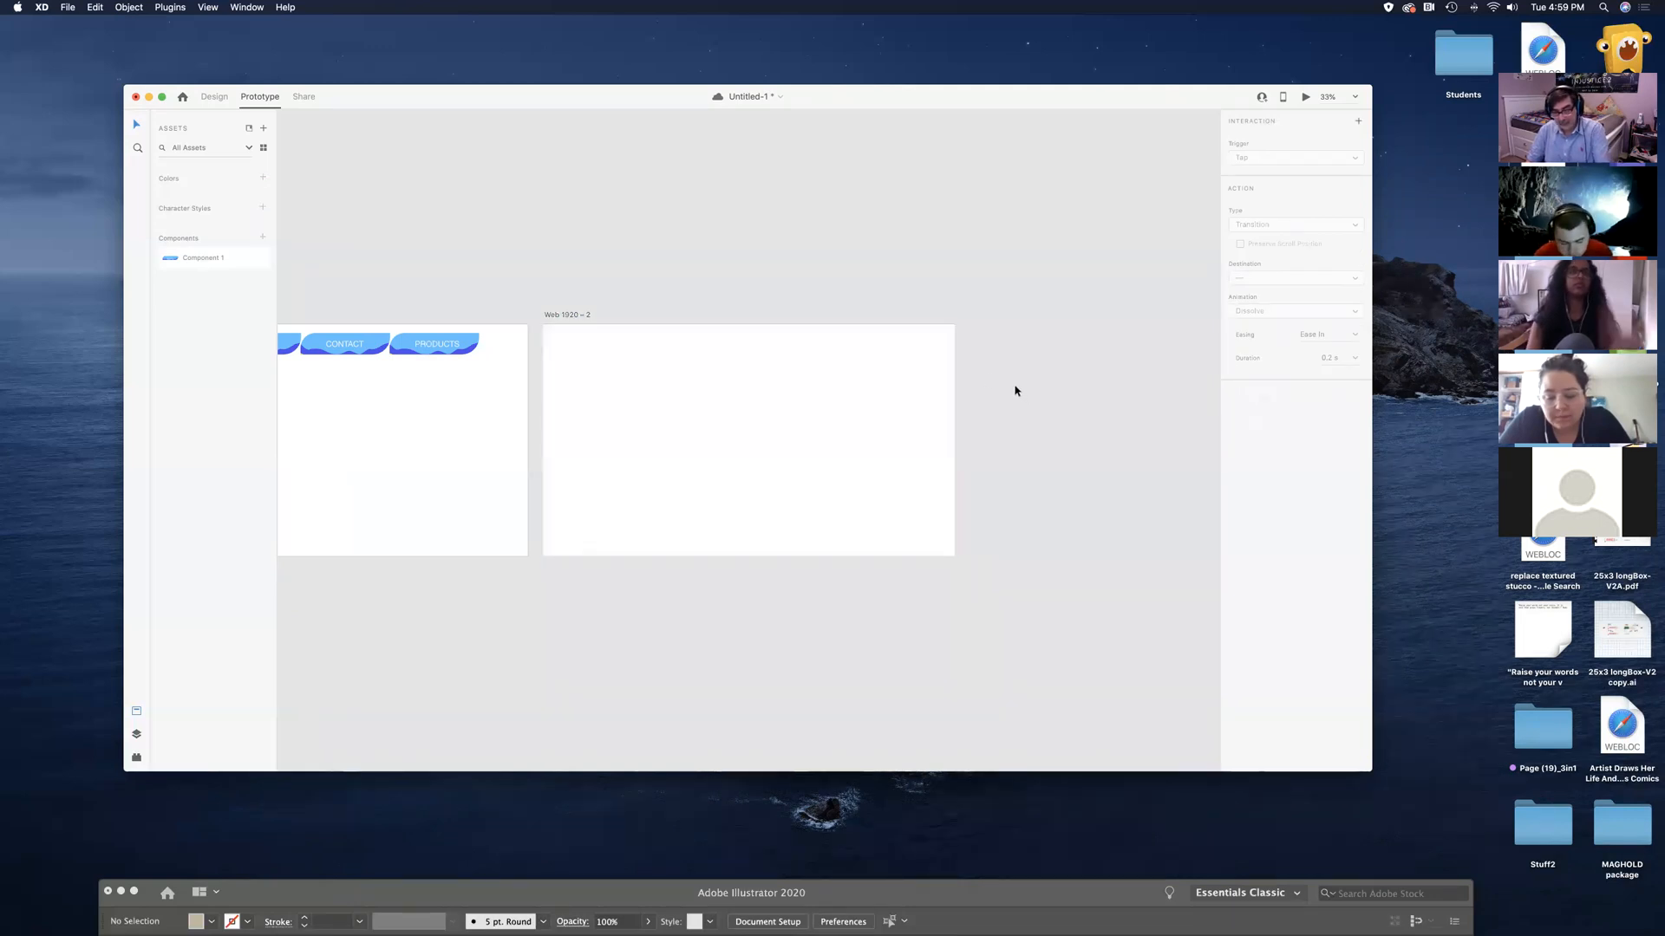
# In Design mode, draw a rectangle about 429 × 115 near the blank artboard's upper left and round its corners fully into a pill
pyautogui.press('super+equal')
pyautogui.press('super+equal')
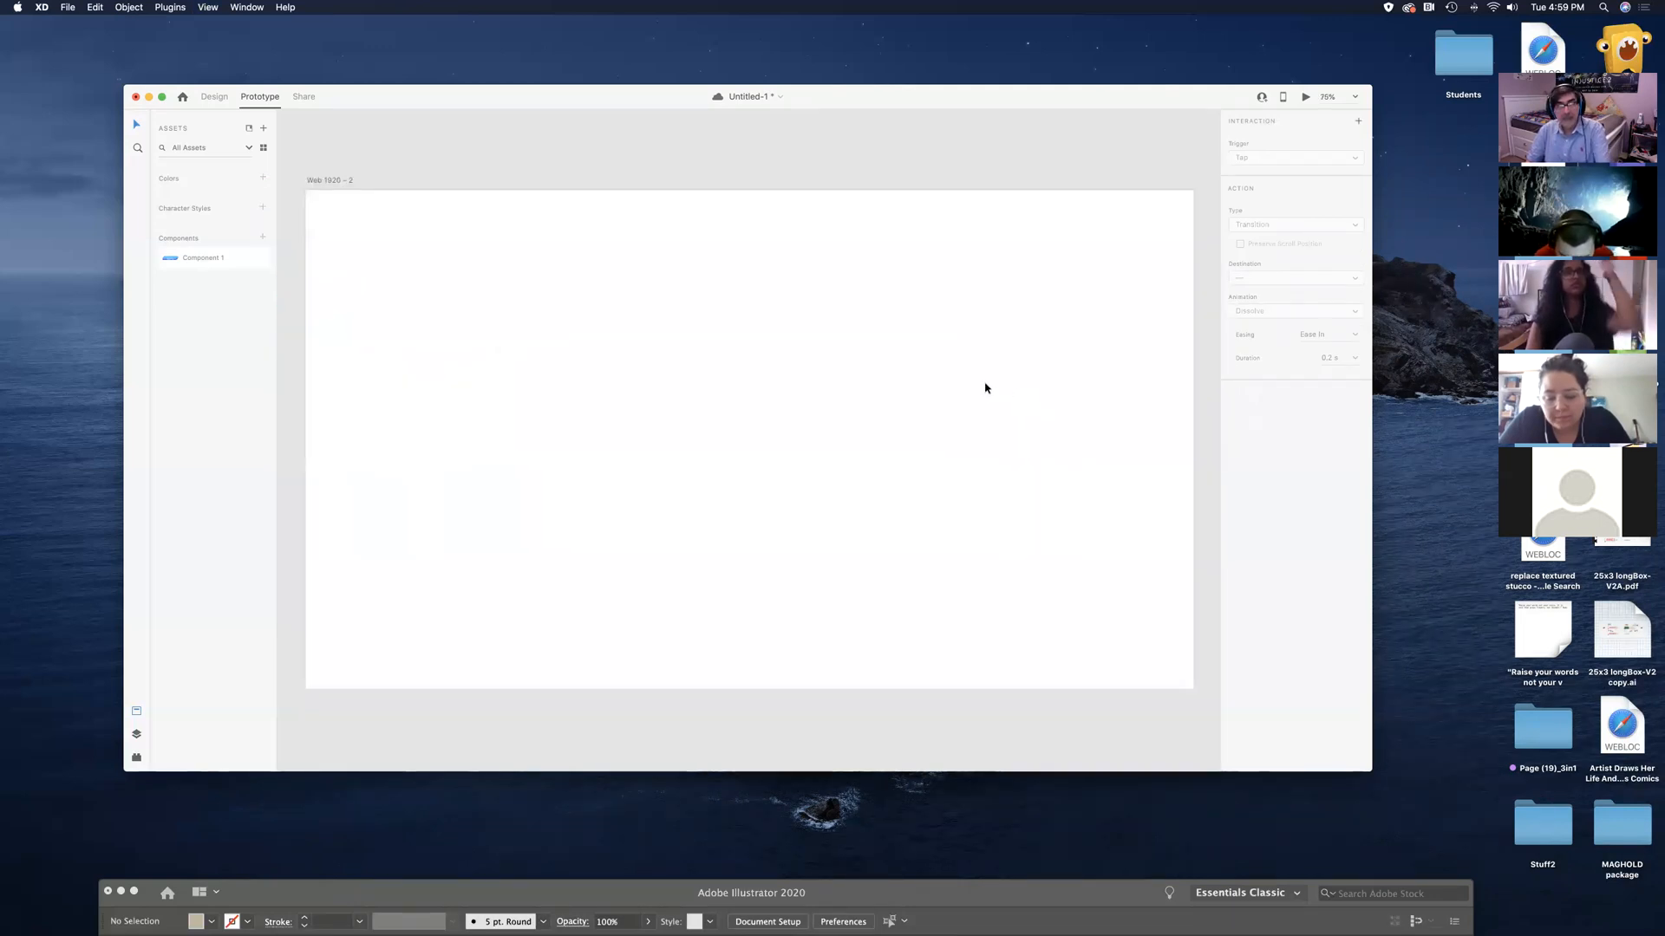
pyautogui.moveTo(542, 147)
pyautogui.mouseDown()
pyautogui.moveTo(608, 174)
pyautogui.moveTo(544, 158)
pyautogui.mouseUp()
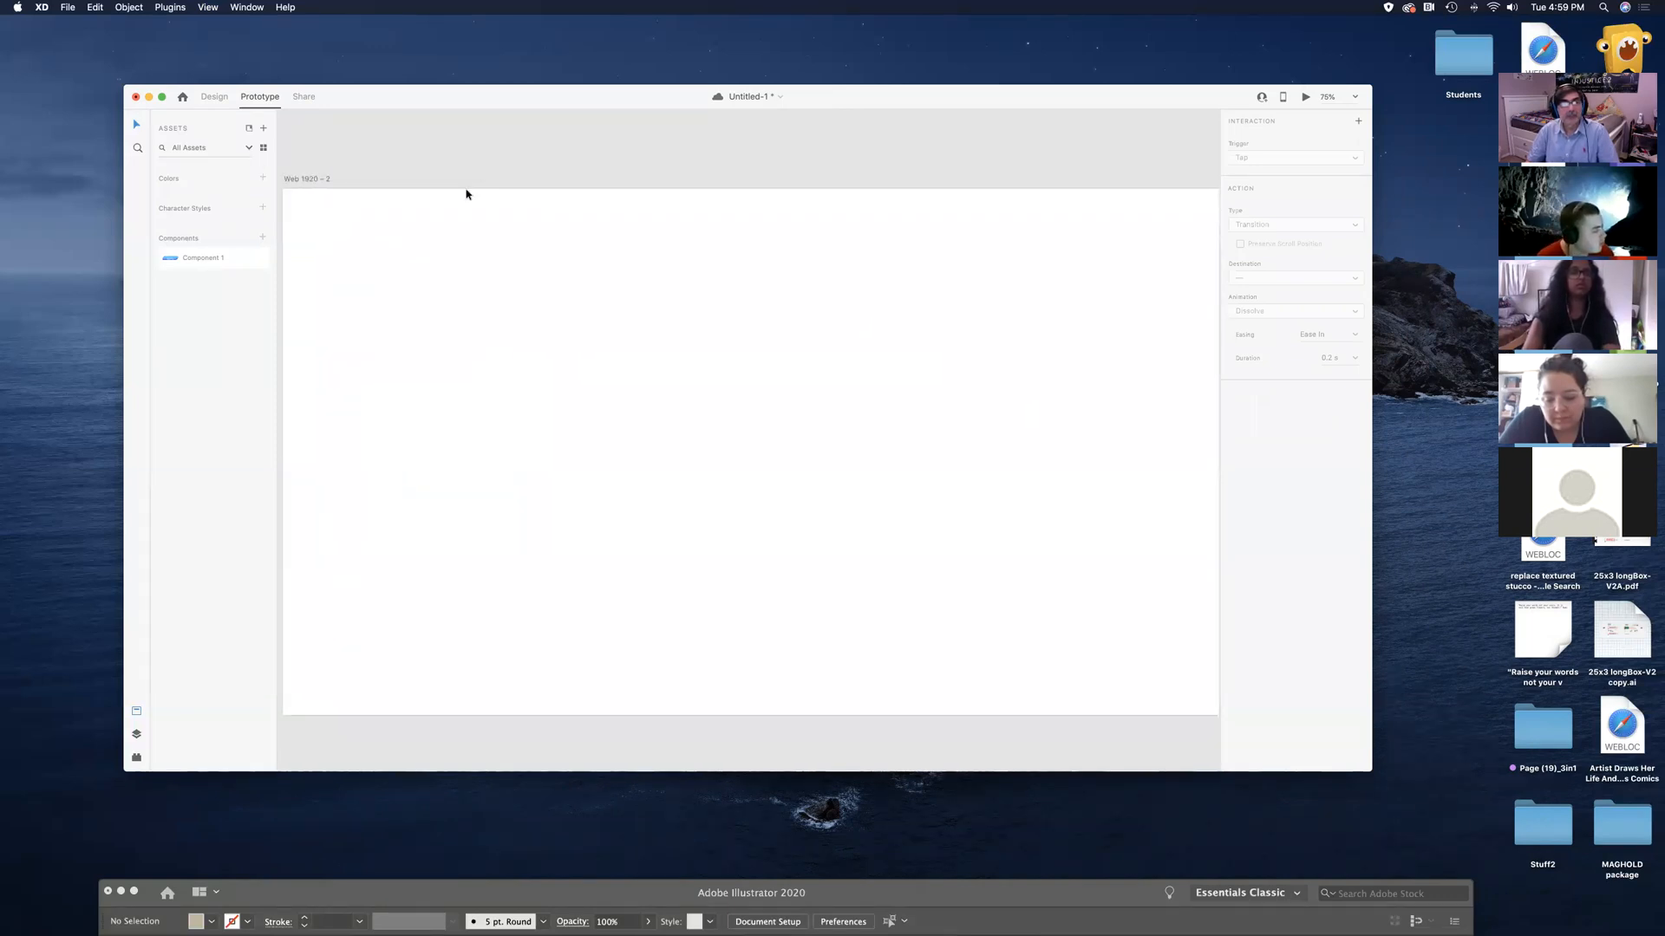
pyautogui.click(214, 97)
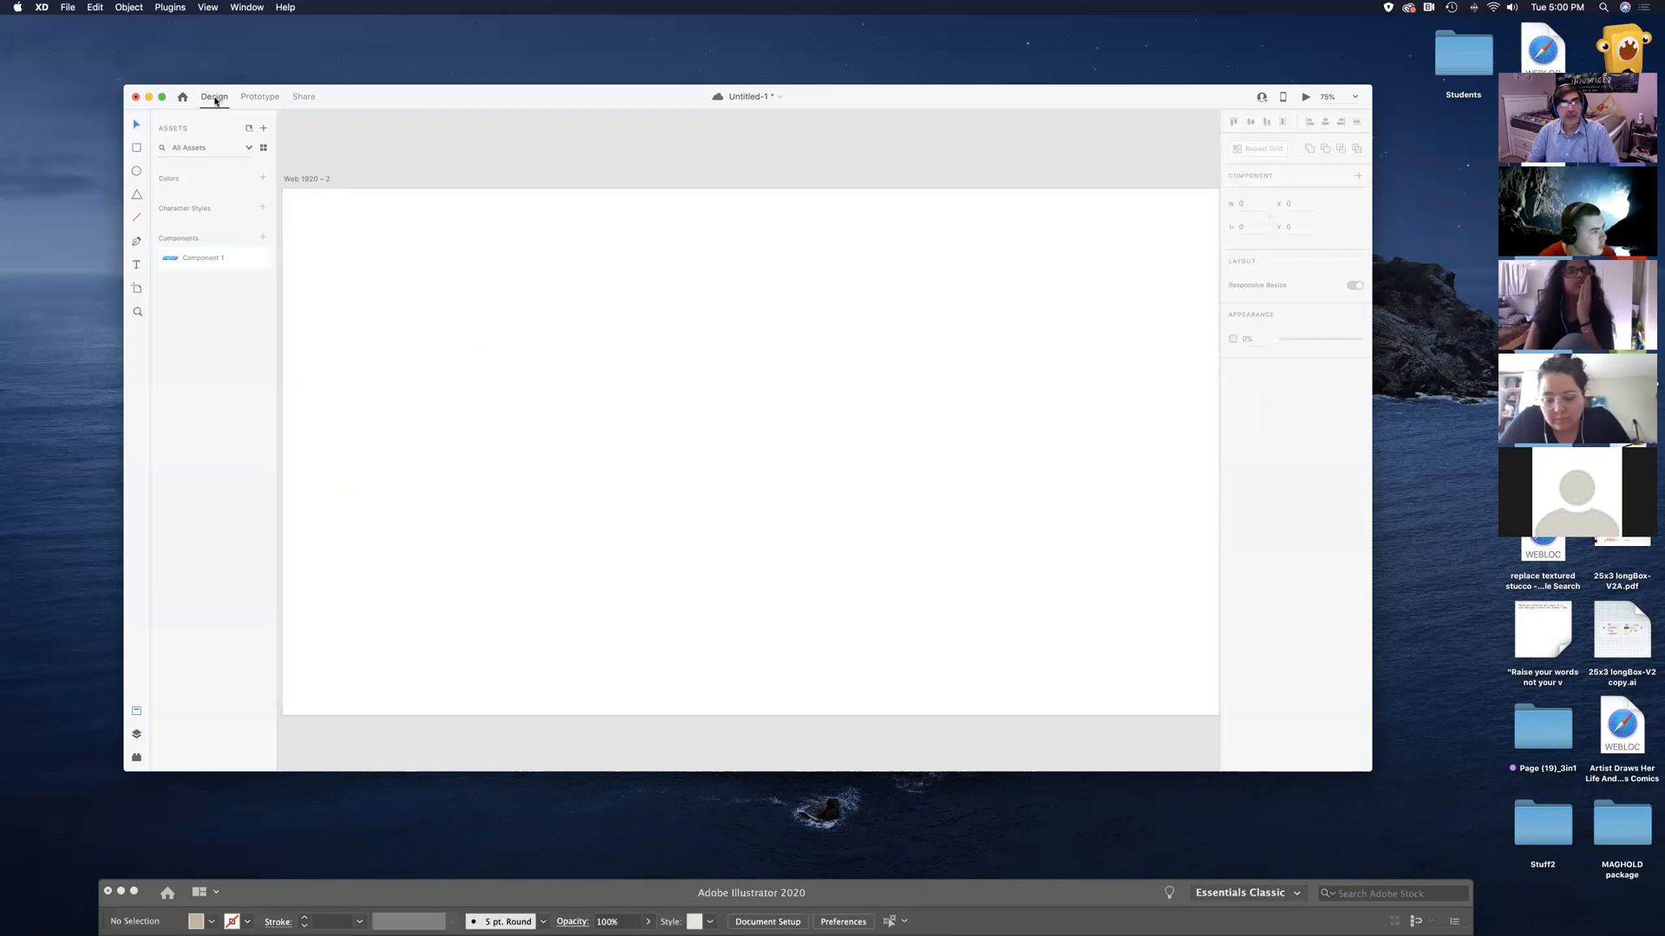
pyautogui.click(136, 149)
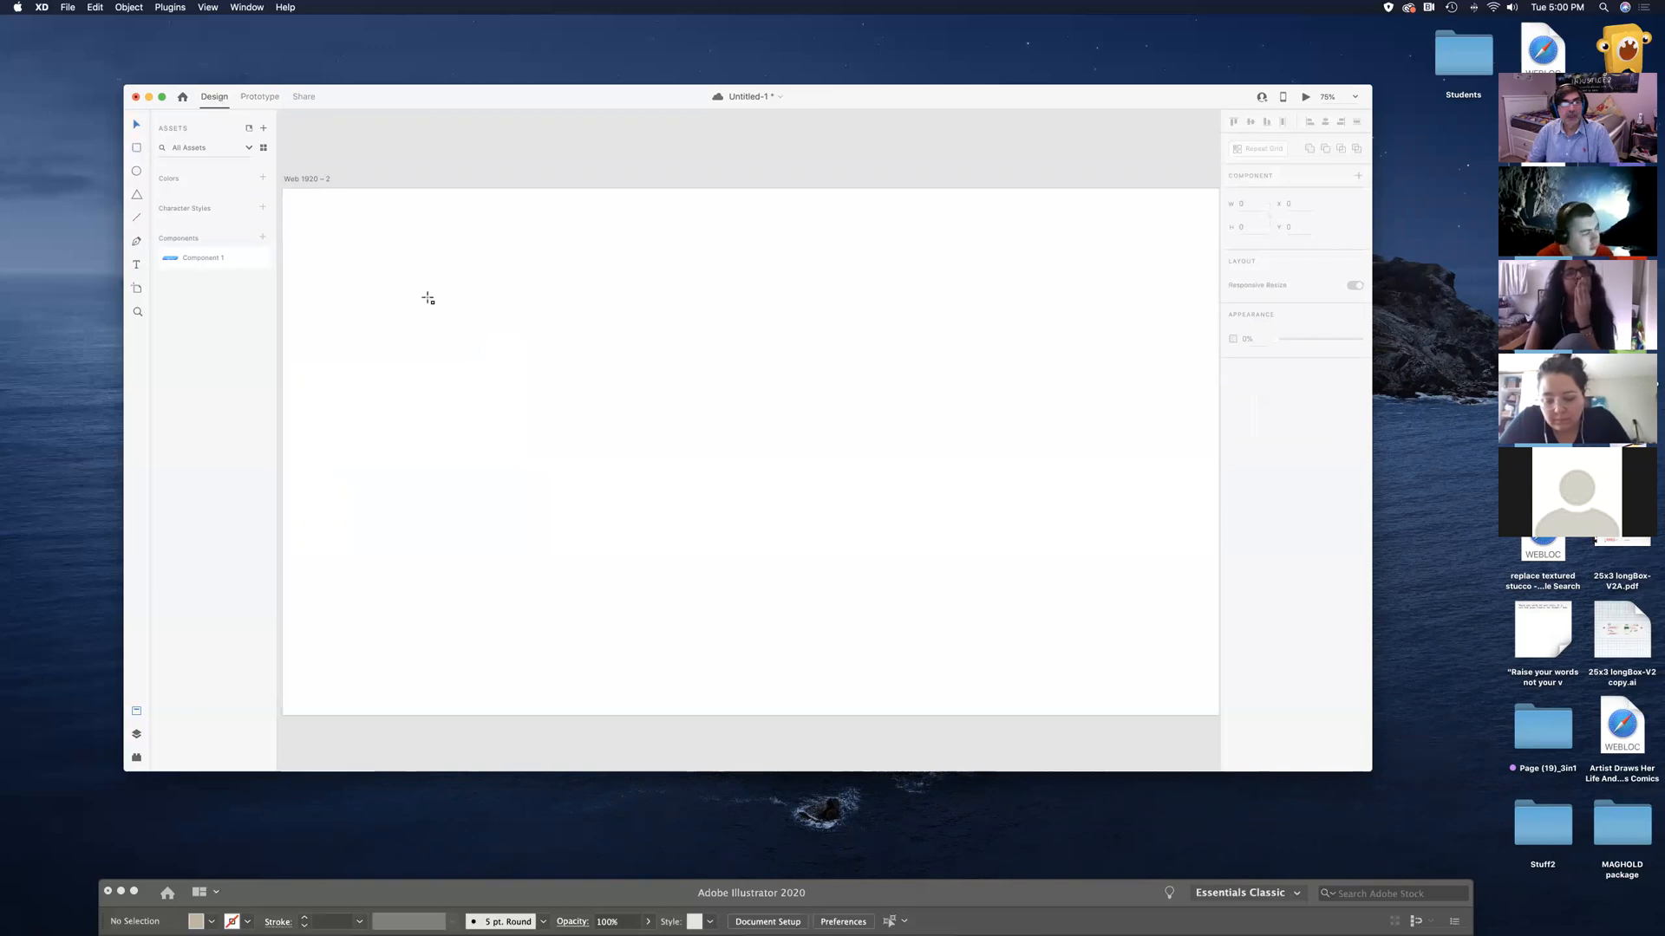
pyautogui.moveTo(390, 252)
pyautogui.mouseDown()
pyautogui.moveTo(450, 286)
pyautogui.moveTo(597, 306)
pyautogui.mouseUp()
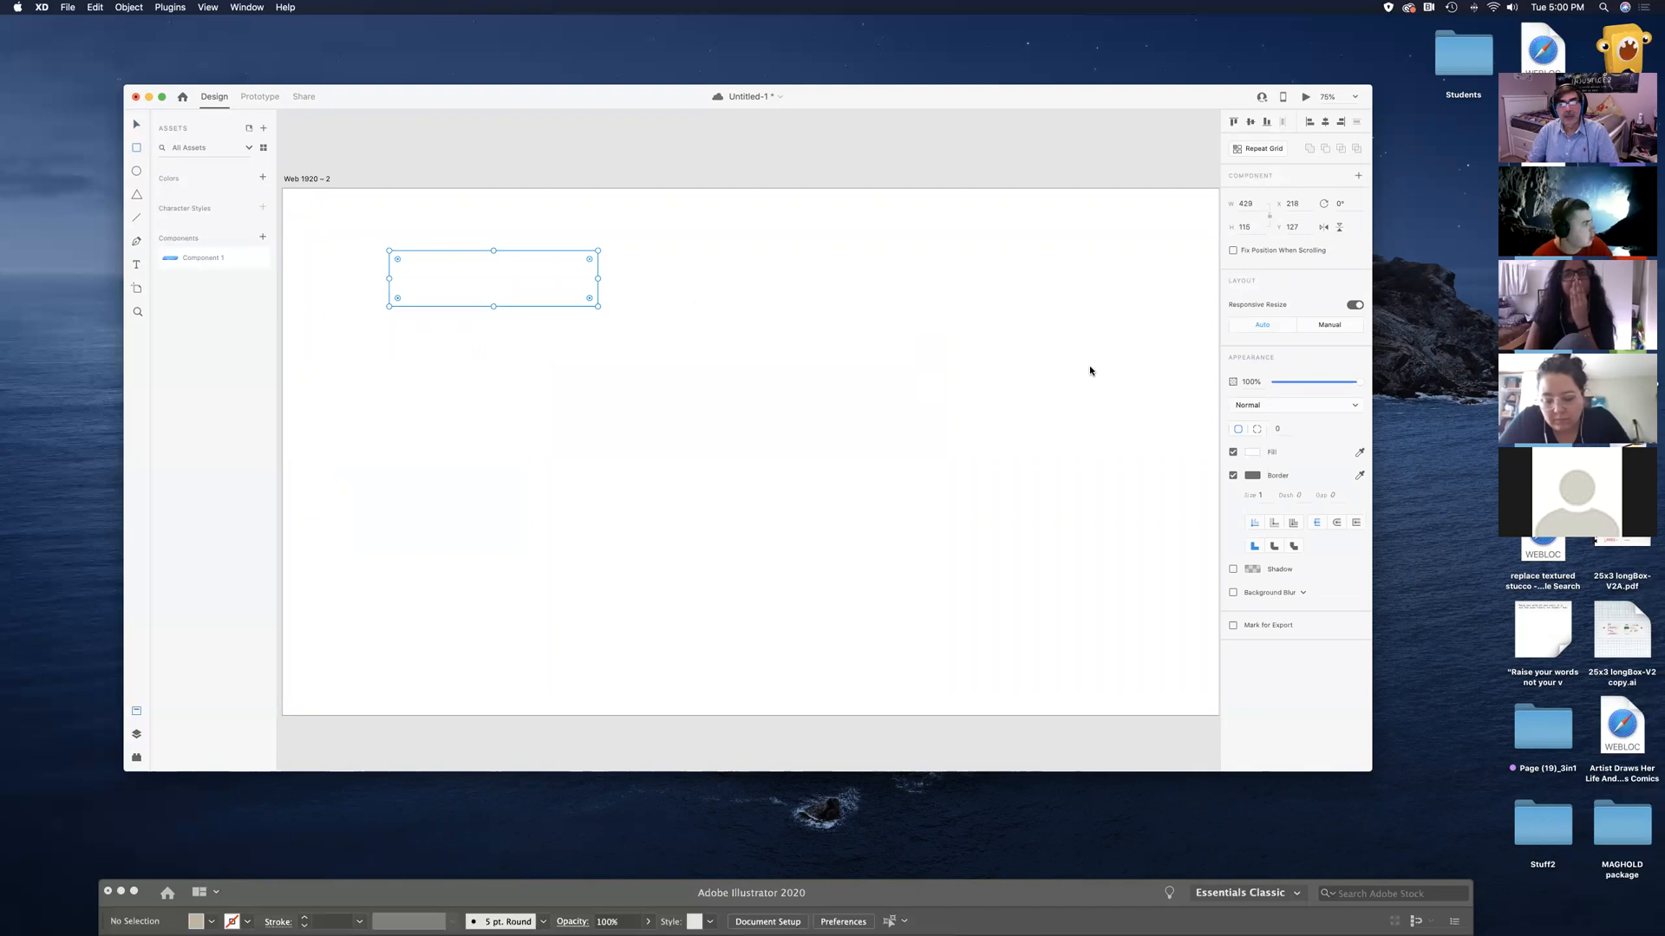
pyautogui.moveTo(589, 259); pyautogui.dragTo(555, 283)
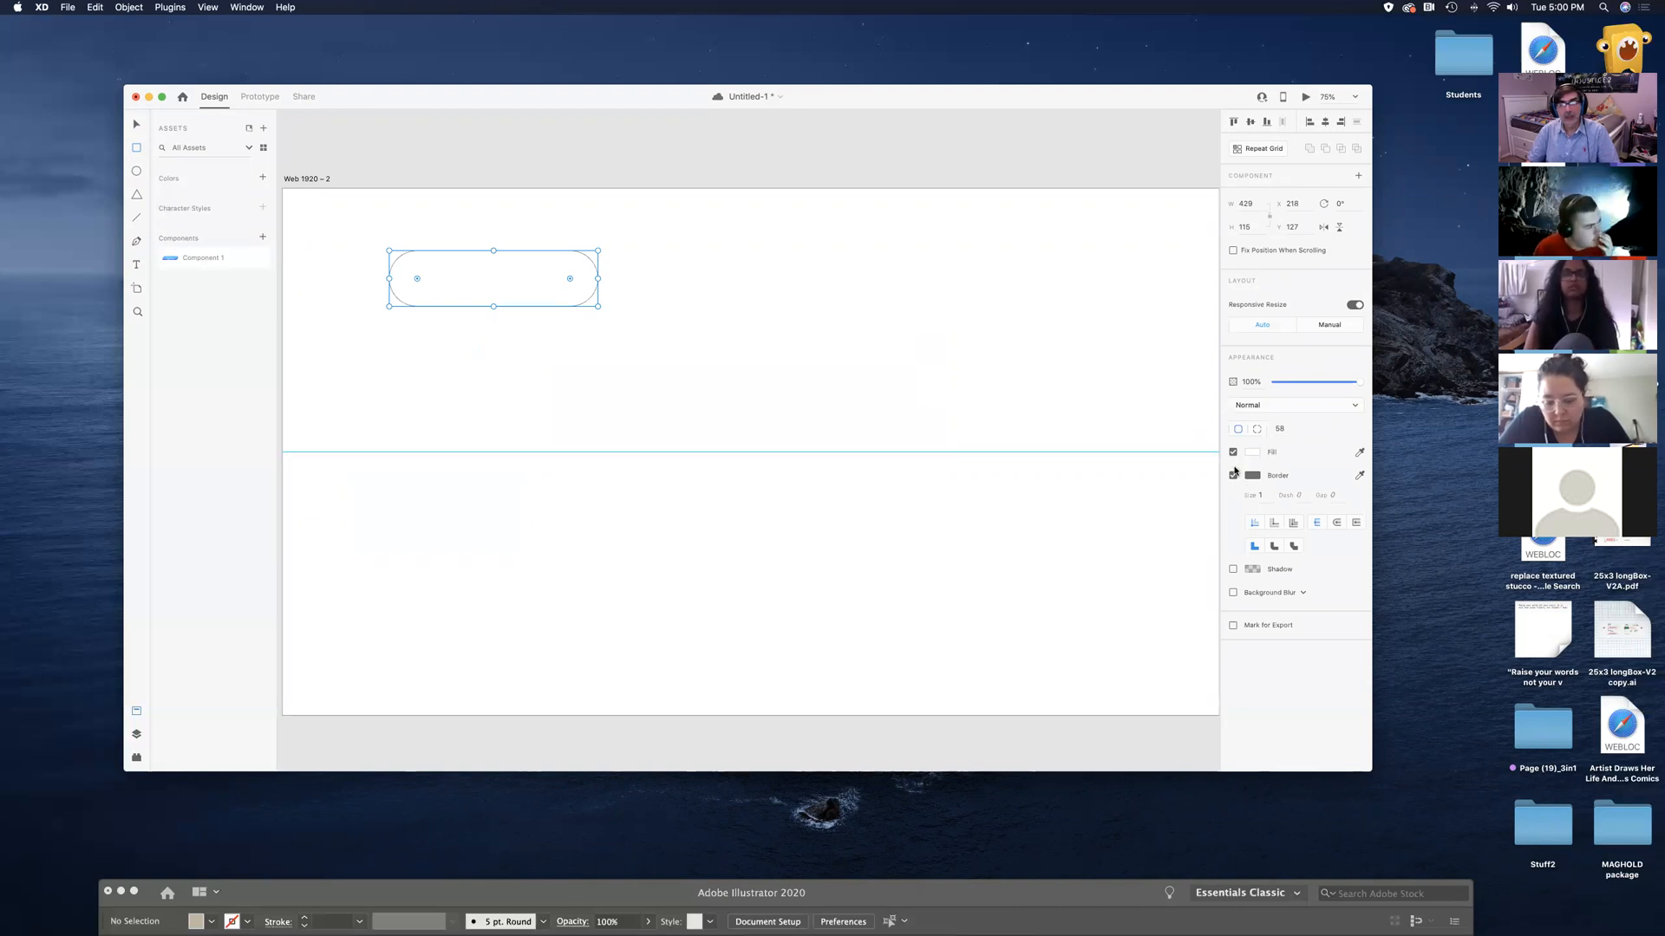
# Set the pill shape's border size to 7
pyautogui.moveTo(1264, 495); pyautogui.dragTo(1243, 486)
pyautogui.press('Up')
pyautogui.press('Up')
pyautogui.press('Up')
pyautogui.press('Up')
pyautogui.press('Up')
pyautogui.press('Up')
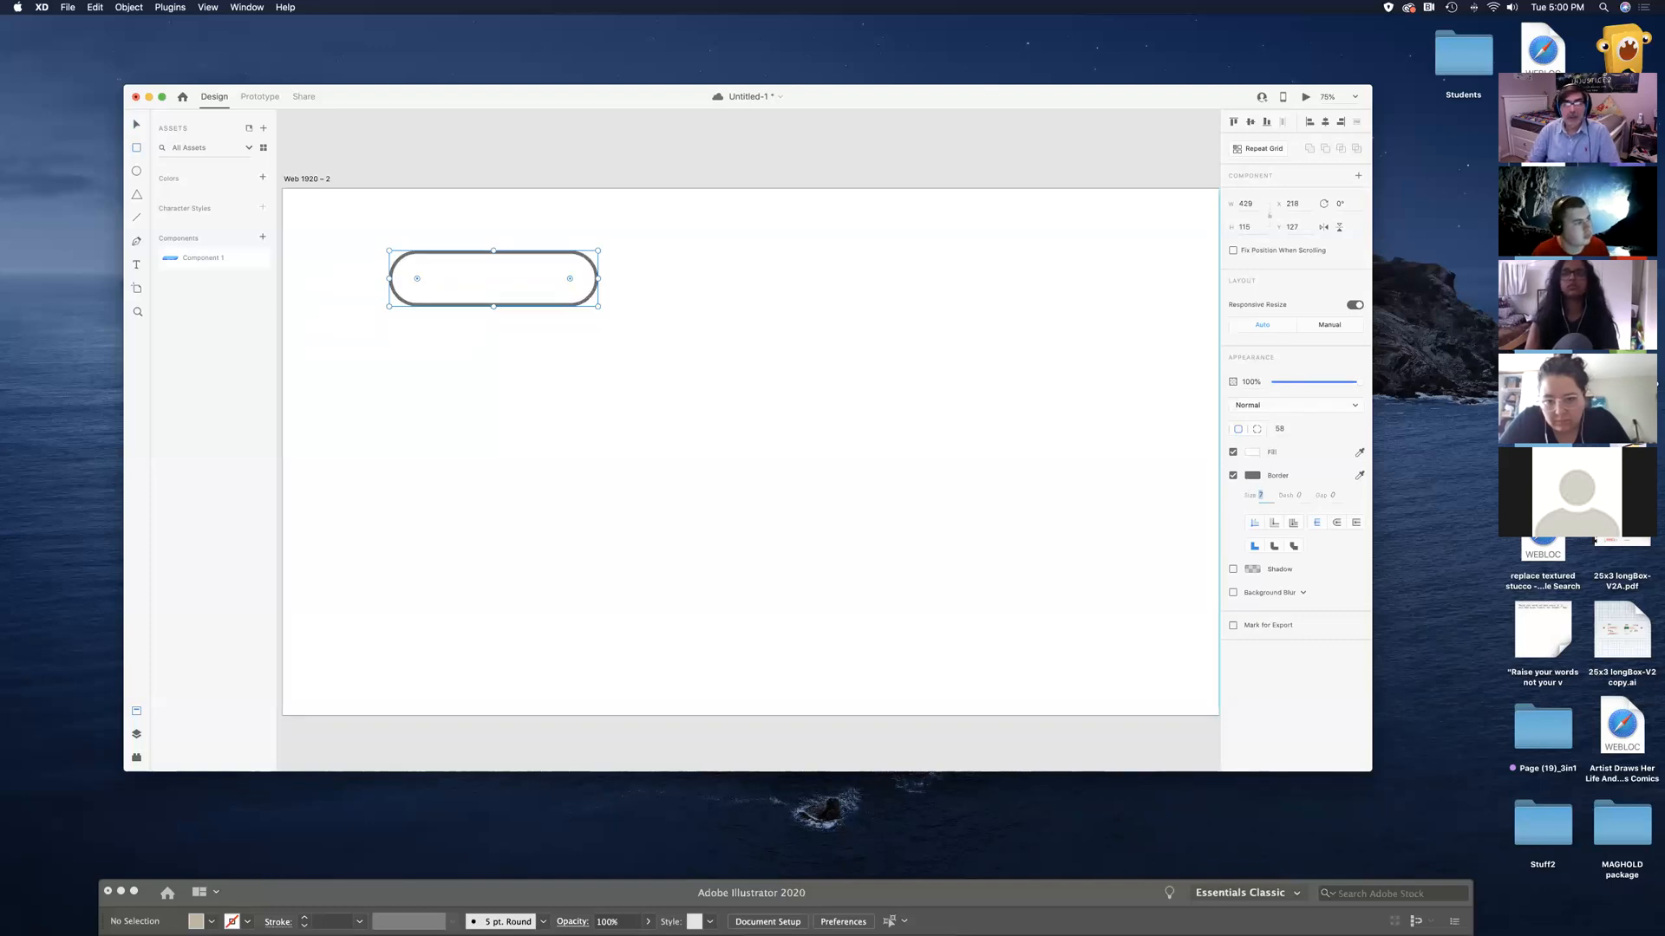
# Fill the pill shape with a solid golden yellow
pyautogui.click(1254, 452)
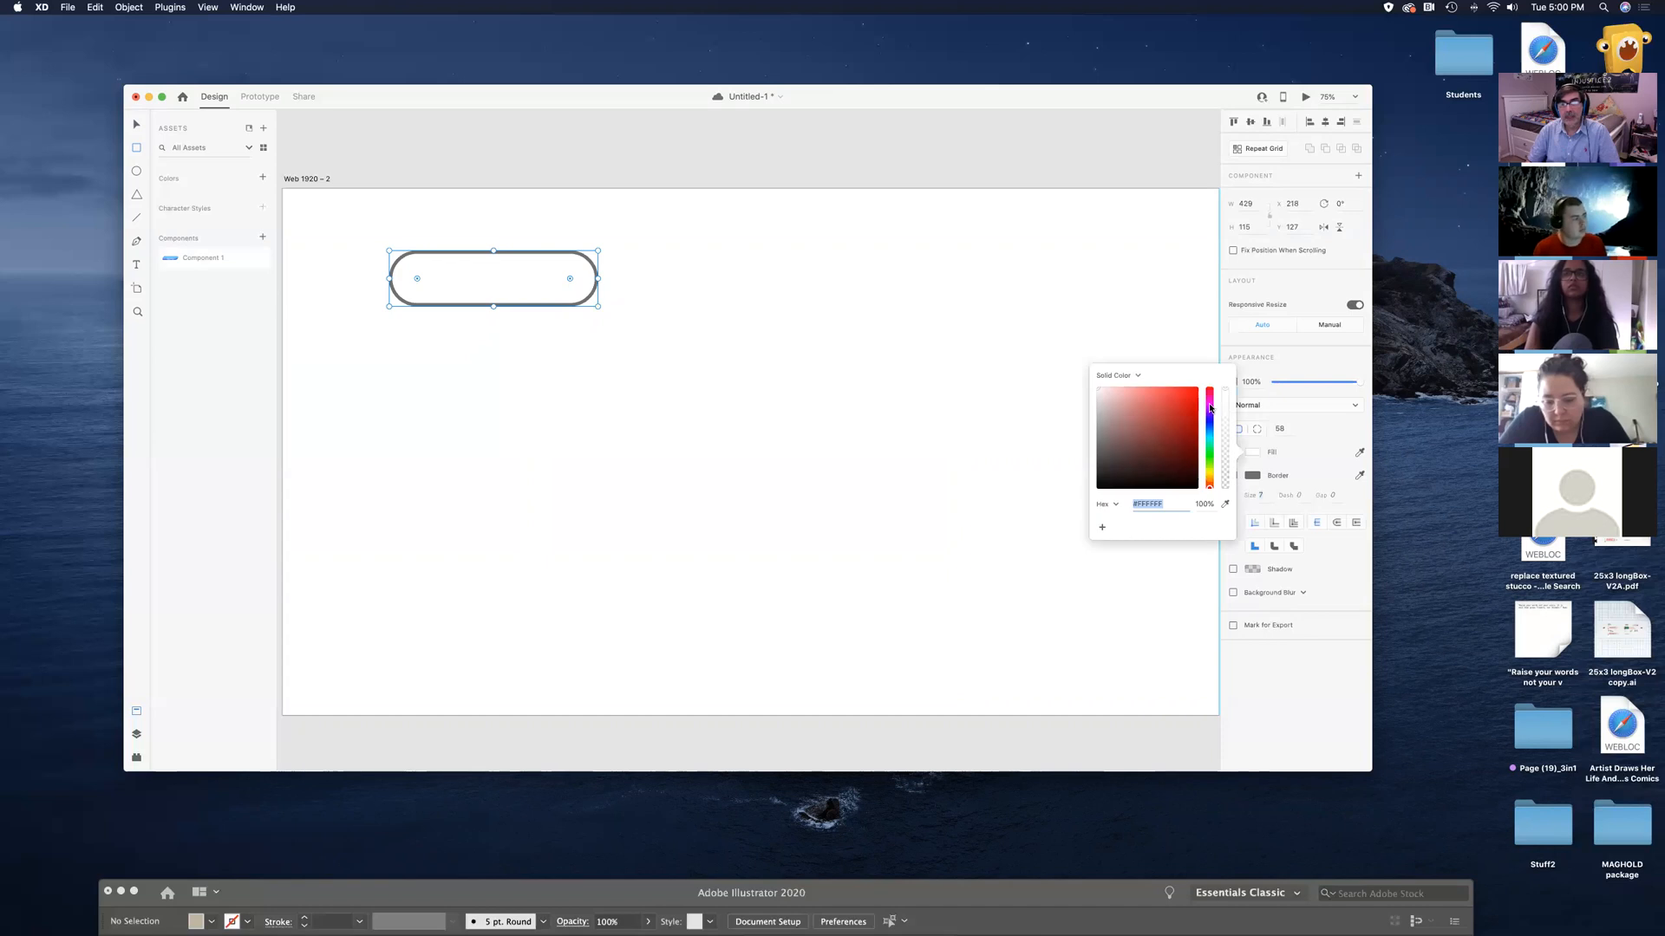
pyautogui.click(1211, 471)
pyautogui.click(1211, 478)
pyautogui.click(1178, 389)
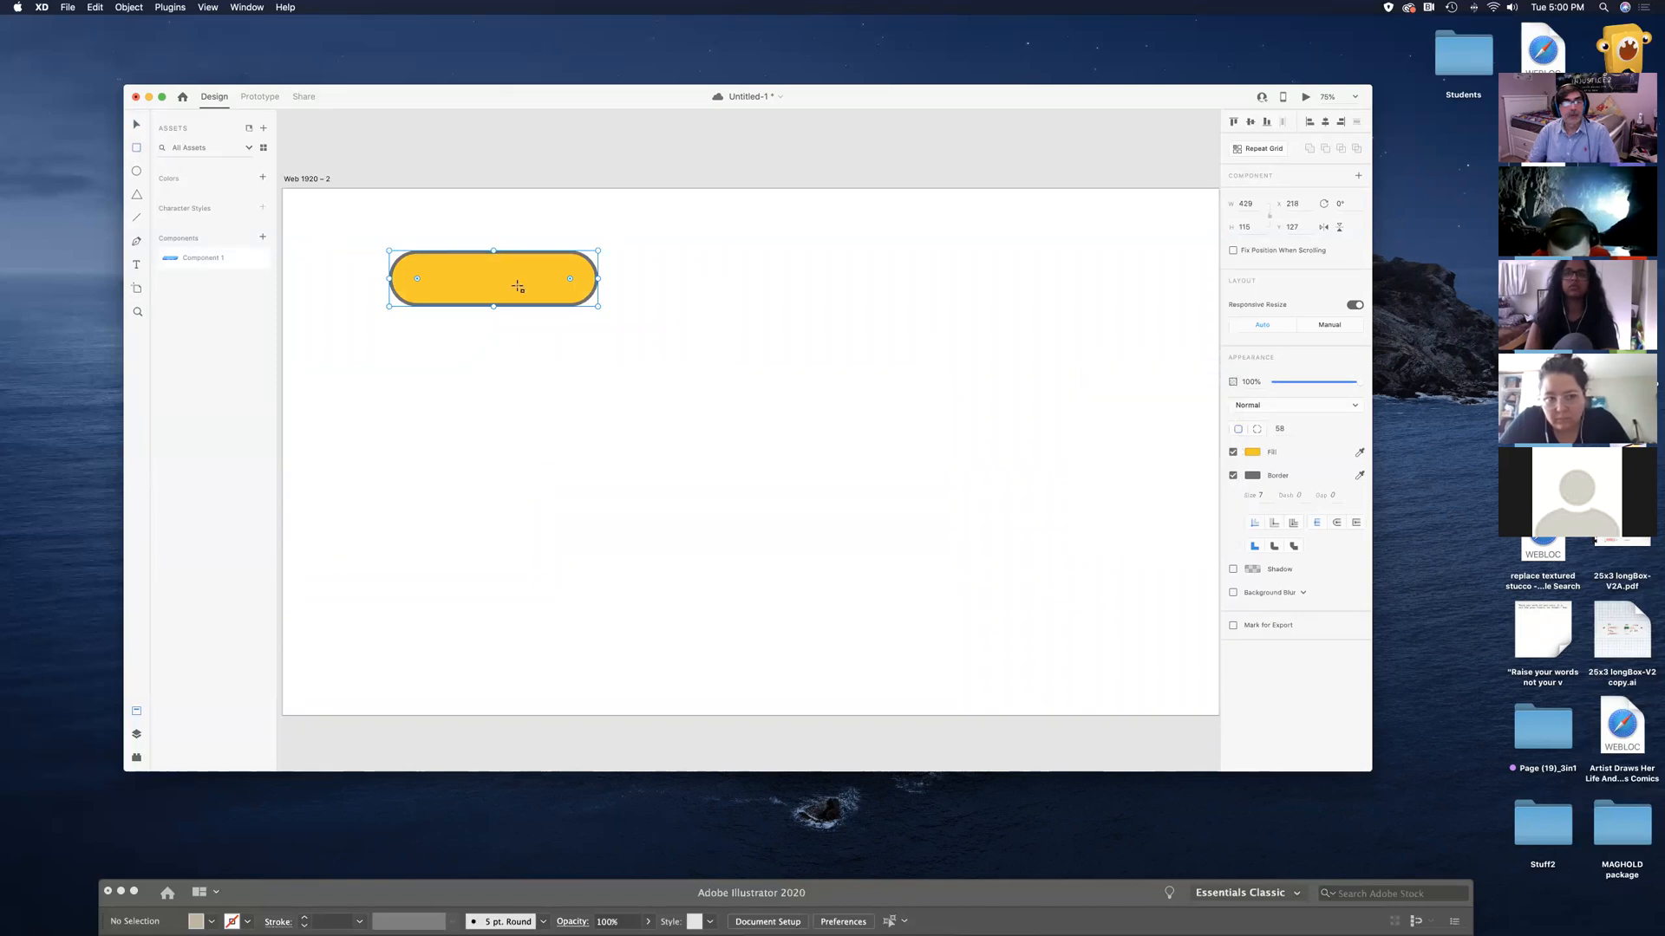
pyautogui.press('super+equal')
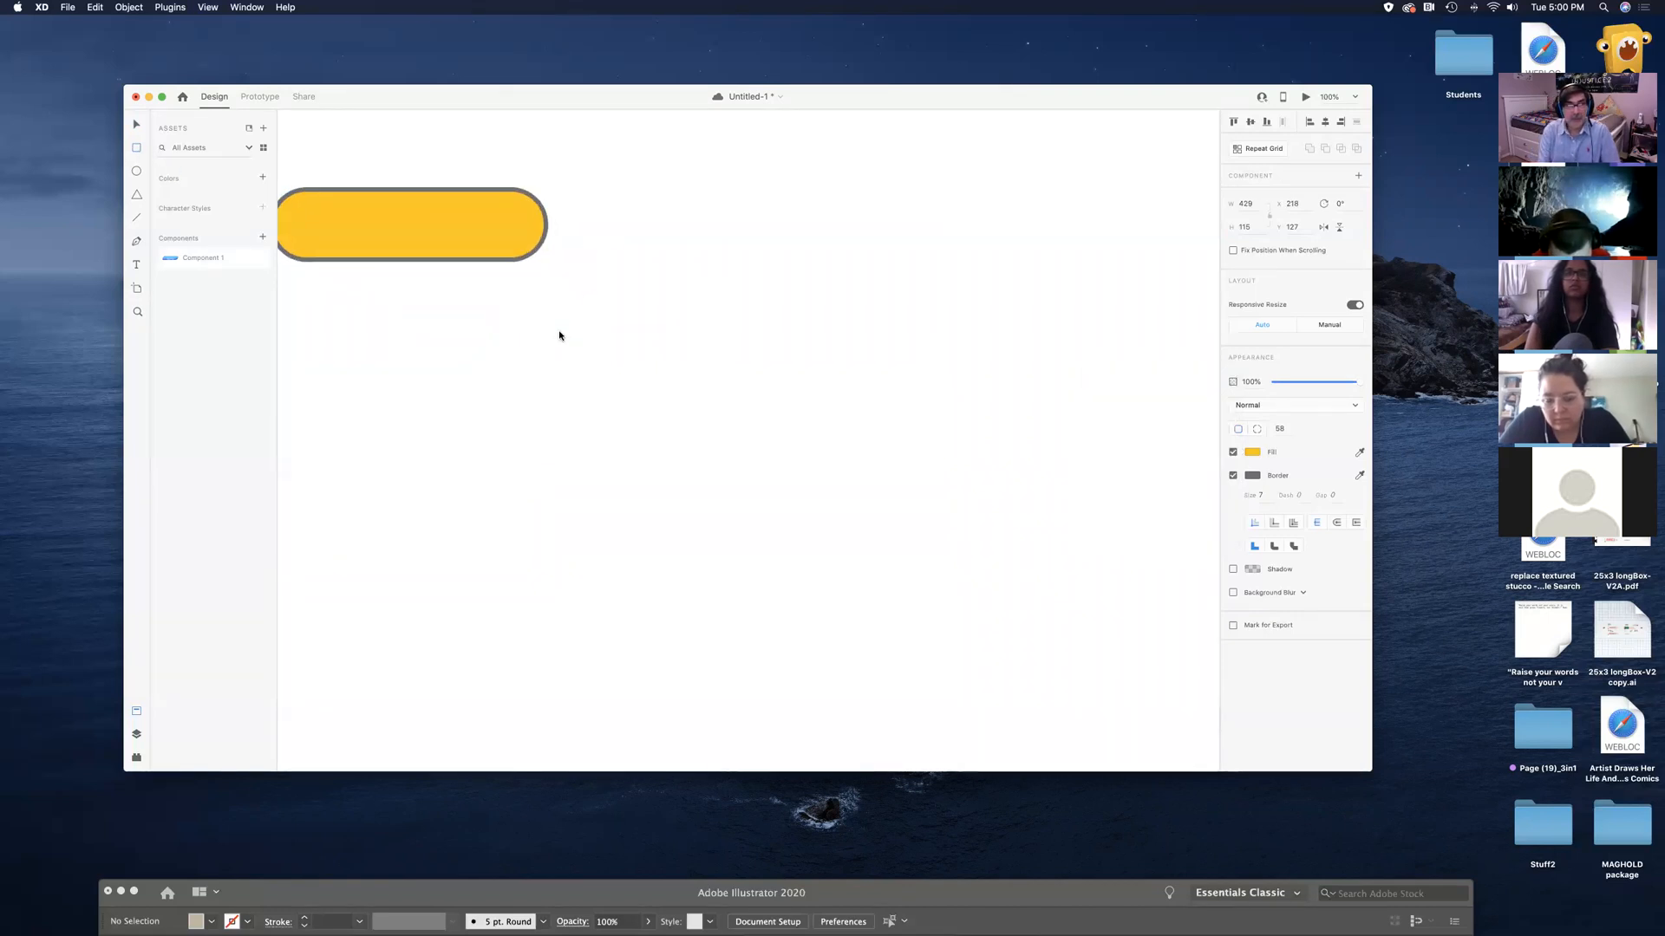
pyautogui.moveTo(460, 205); pyautogui.dragTo(861, 444)
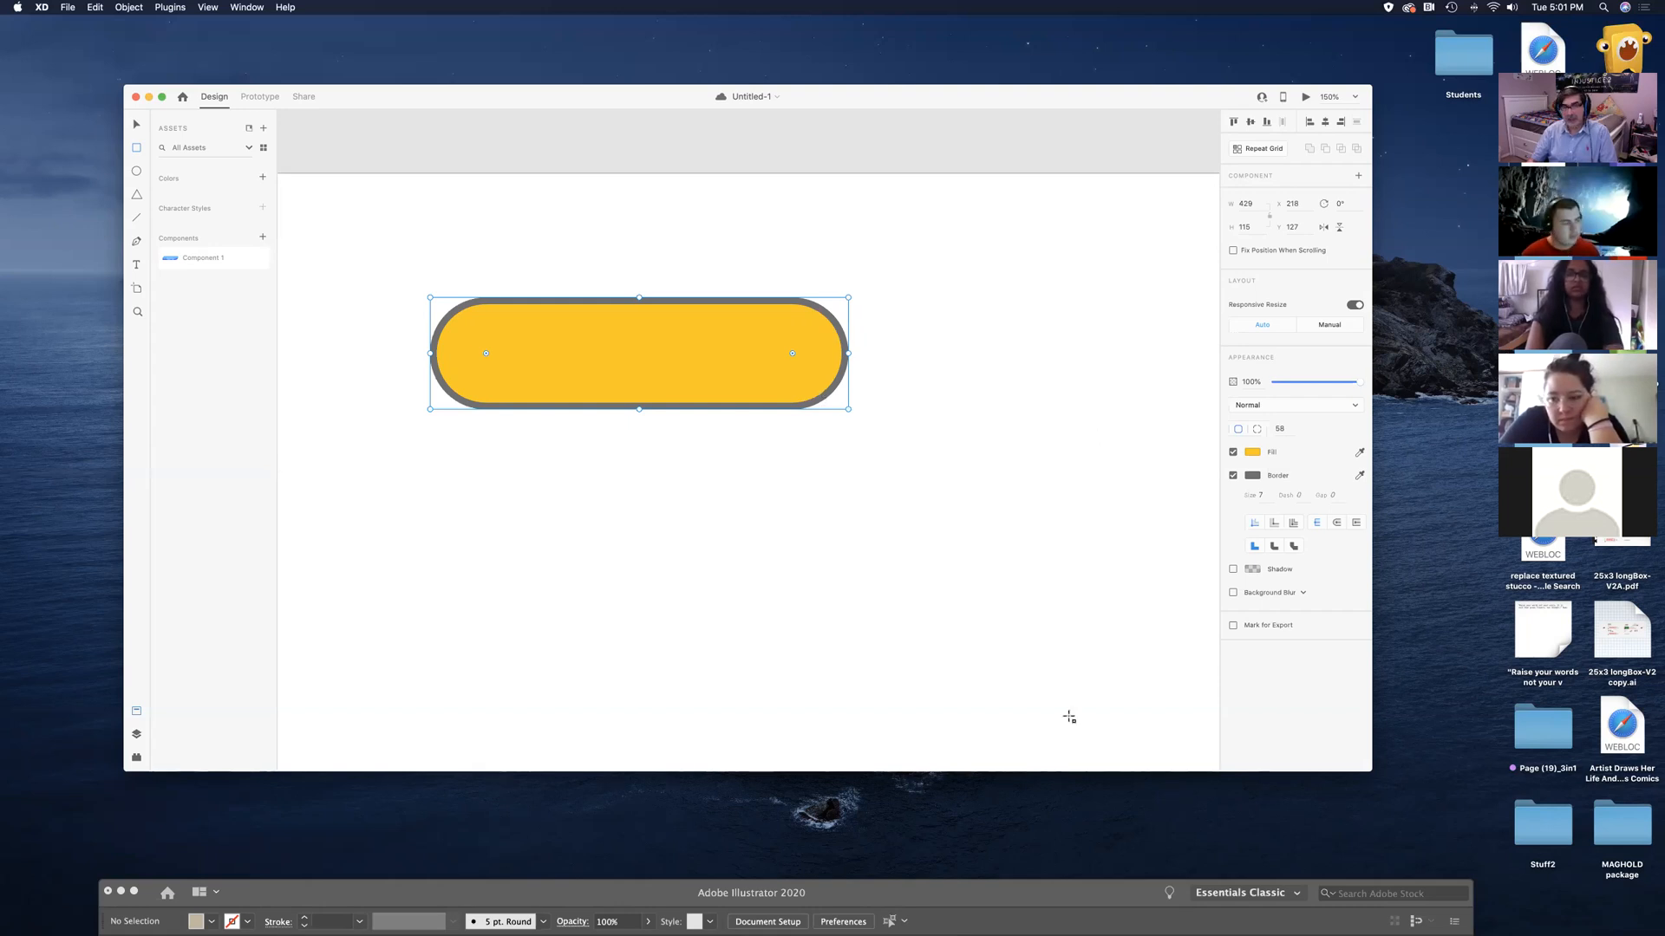
# Switch to Illustrator, copy the tan-filled pointing hand, and paste it onto the XD artboard with the yellow pill
pyautogui.click(1102, 899)
pyautogui.moveTo(1047, 899); pyautogui.dragTo(1085, 115)
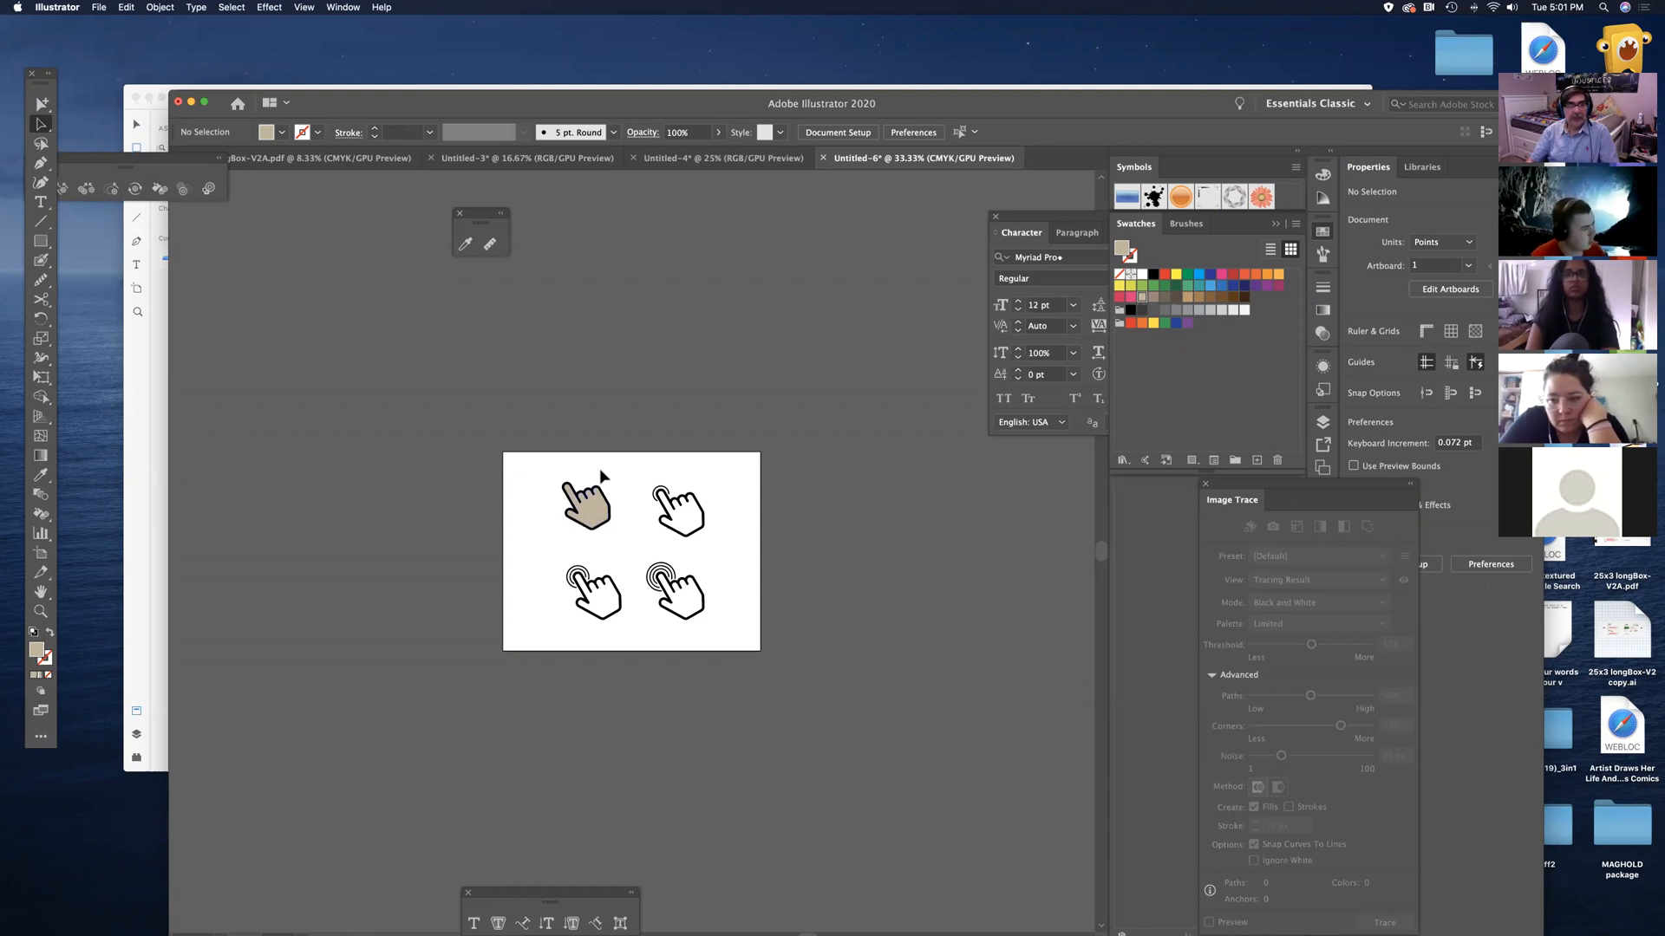
pyautogui.click(574, 489)
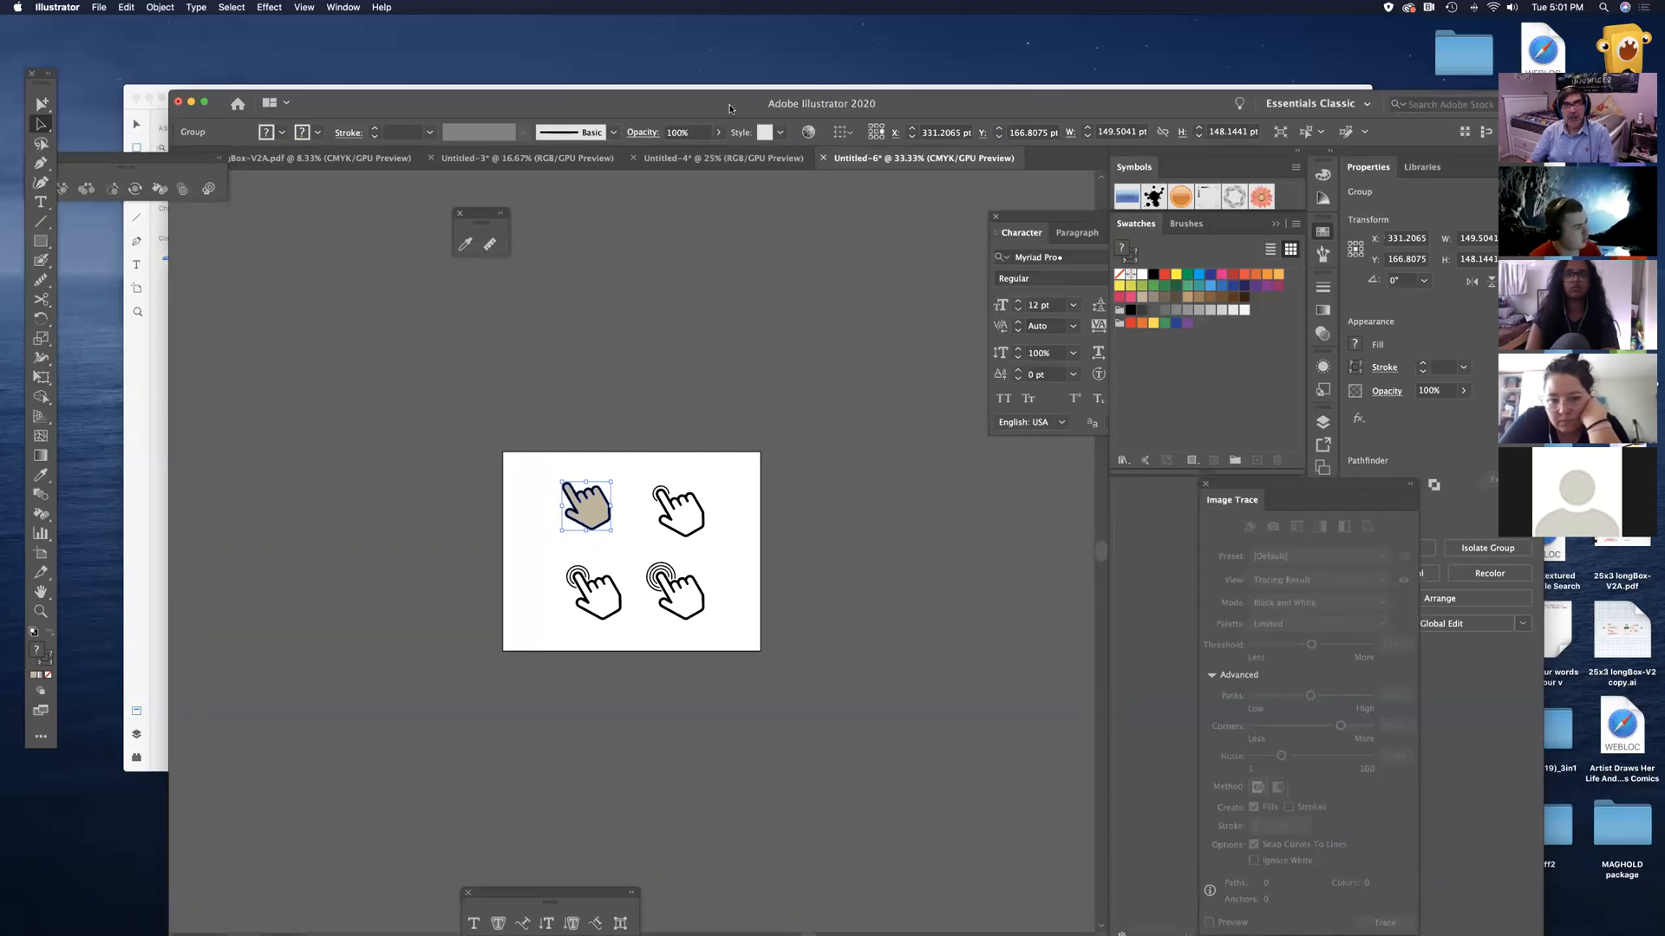
pyautogui.moveTo(727, 109); pyautogui.dragTo(751, 220)
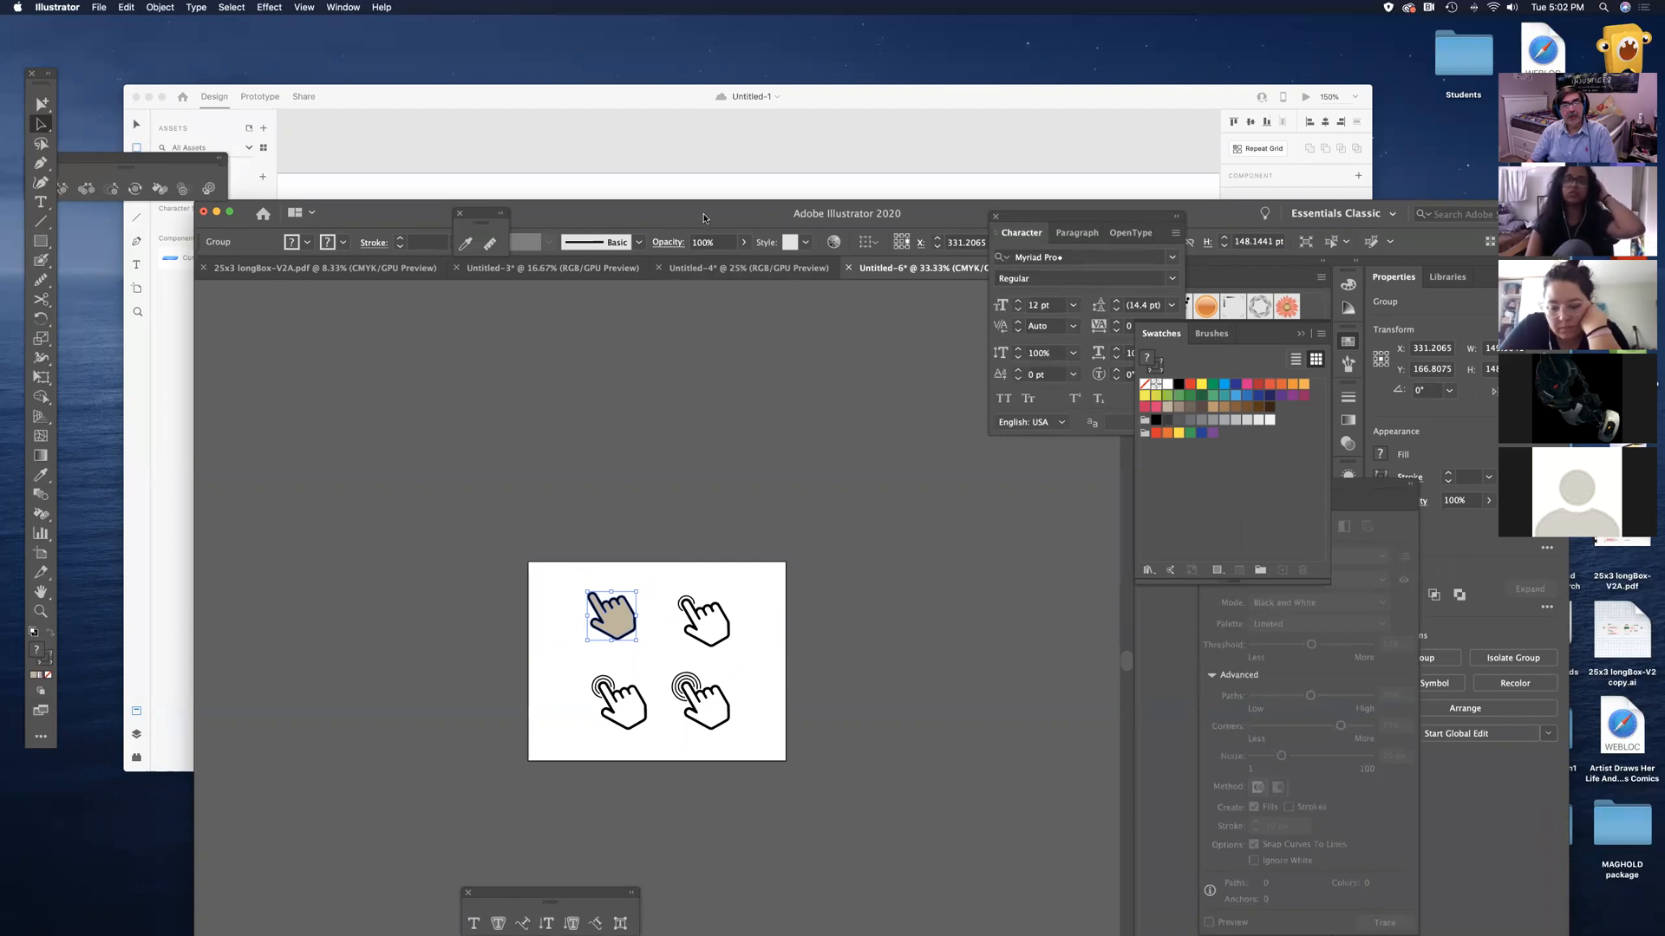
pyautogui.moveTo(703, 217); pyautogui.dragTo(639, 606)
pyautogui.click(762, 463)
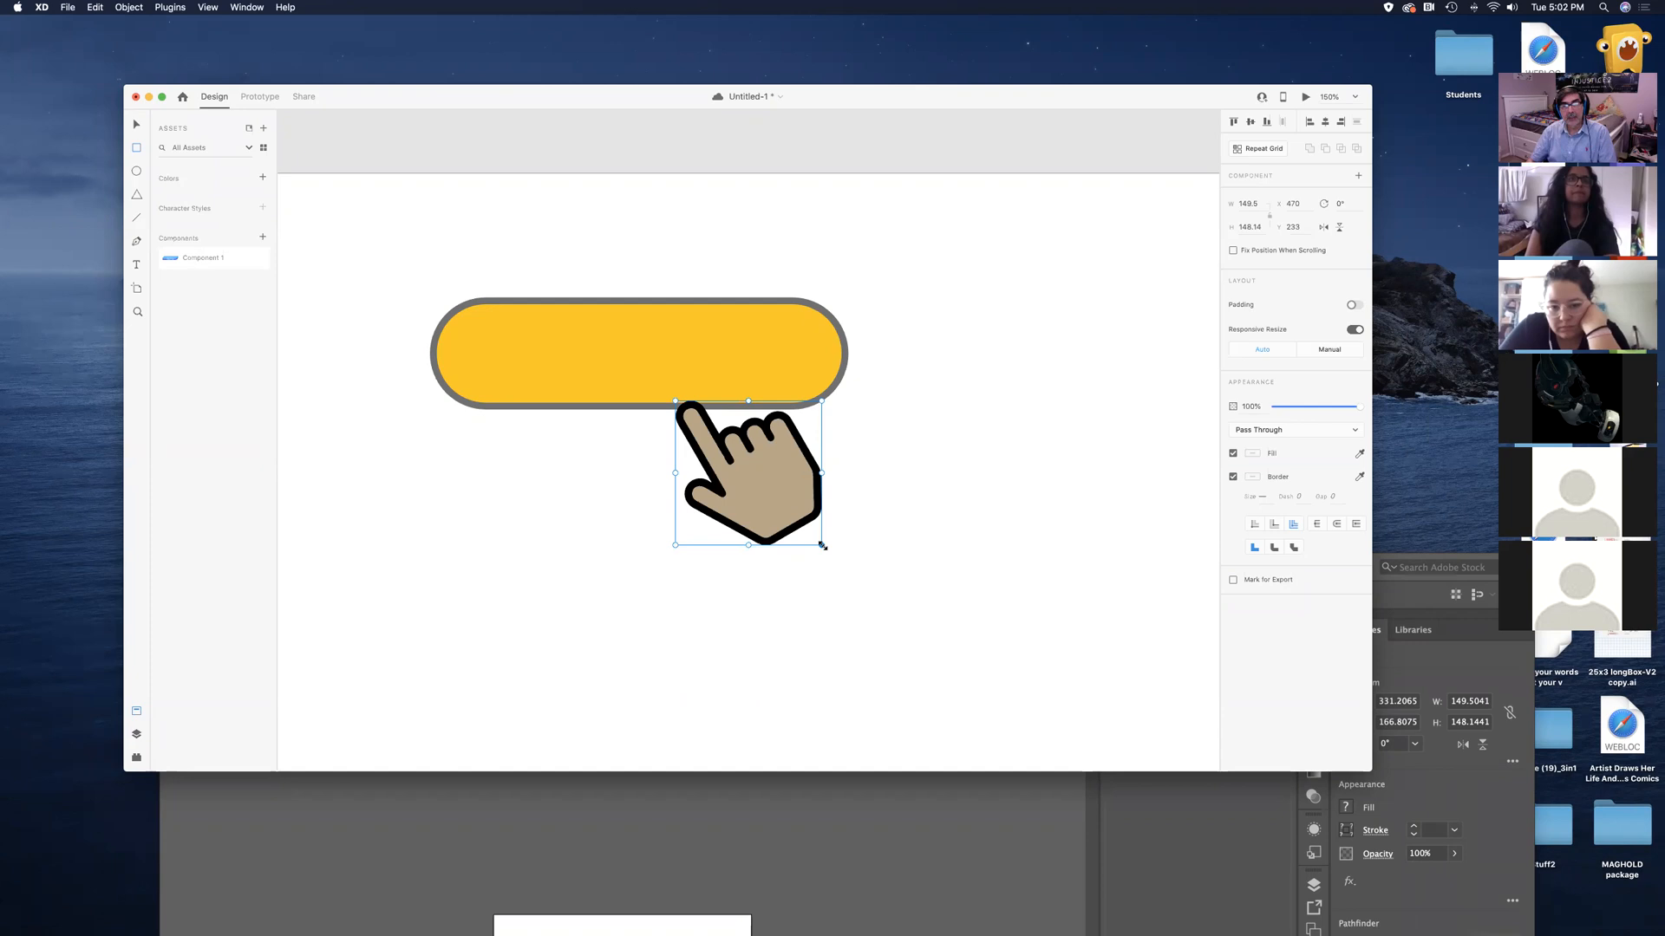
# Scale the hand down proportionally to about 83 × 82, place it just below the pill's lower-right end, and deselect it
pyautogui.moveTo(821, 545)
pyautogui.mouseDown()
pyautogui.moveTo(795, 522)
pyautogui.moveTo(807, 531)
pyautogui.mouseUp()
pyautogui.press('super+z')
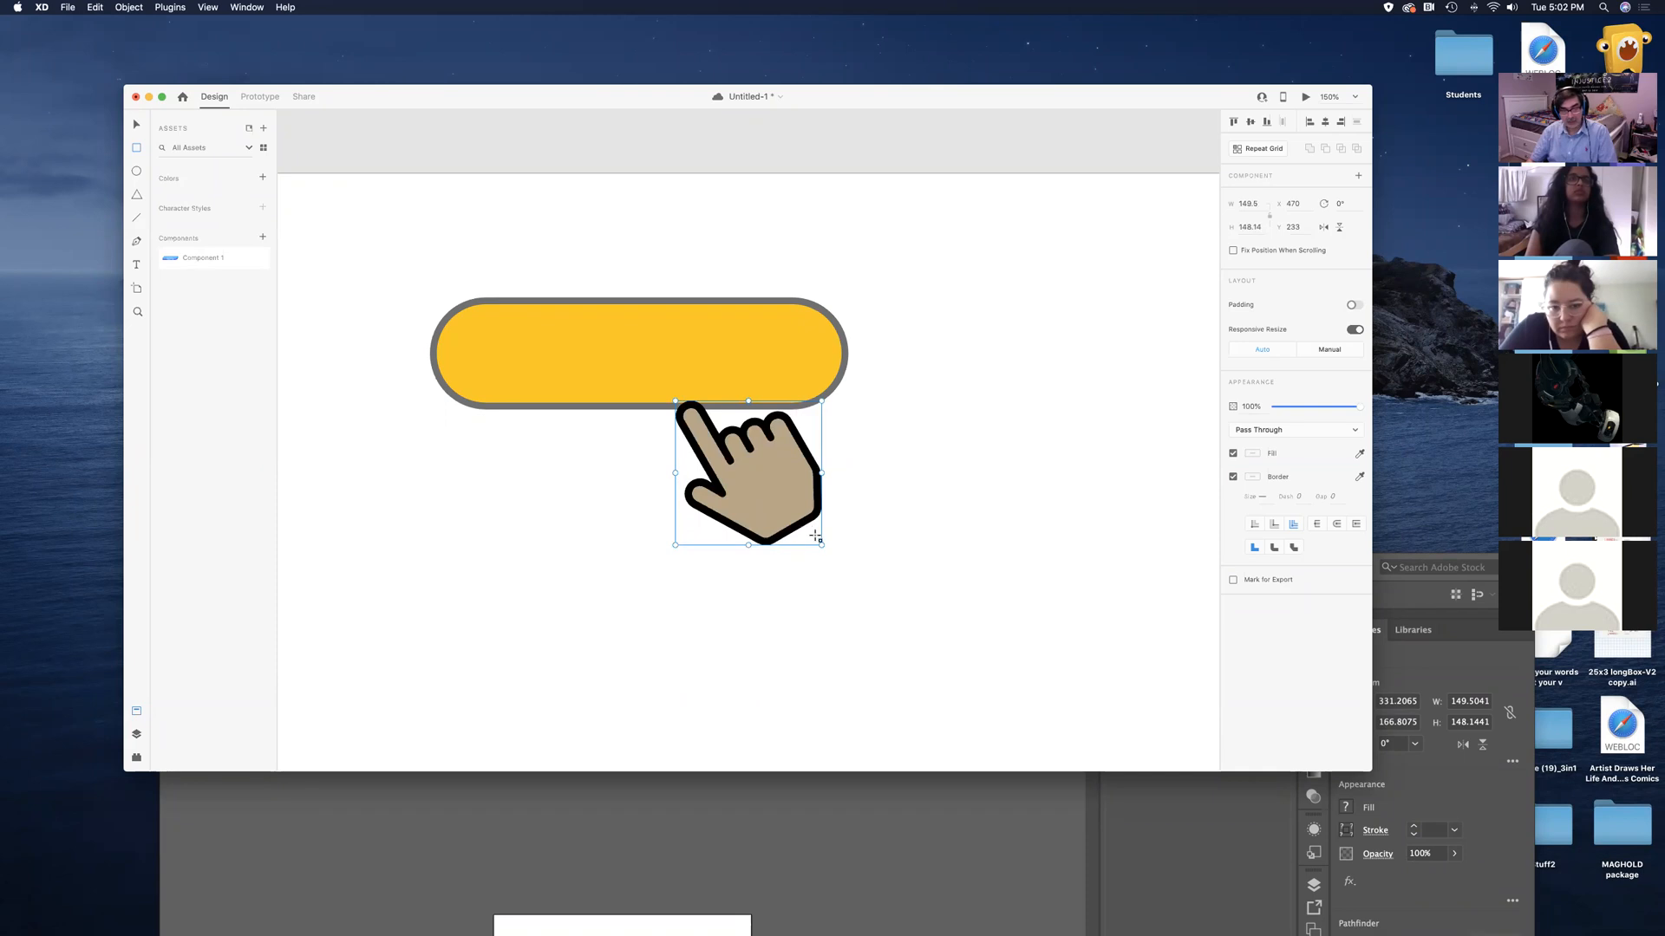
pyautogui.moveTo(821, 545); pyautogui.dragTo(756, 484)
pyautogui.click(904, 465)
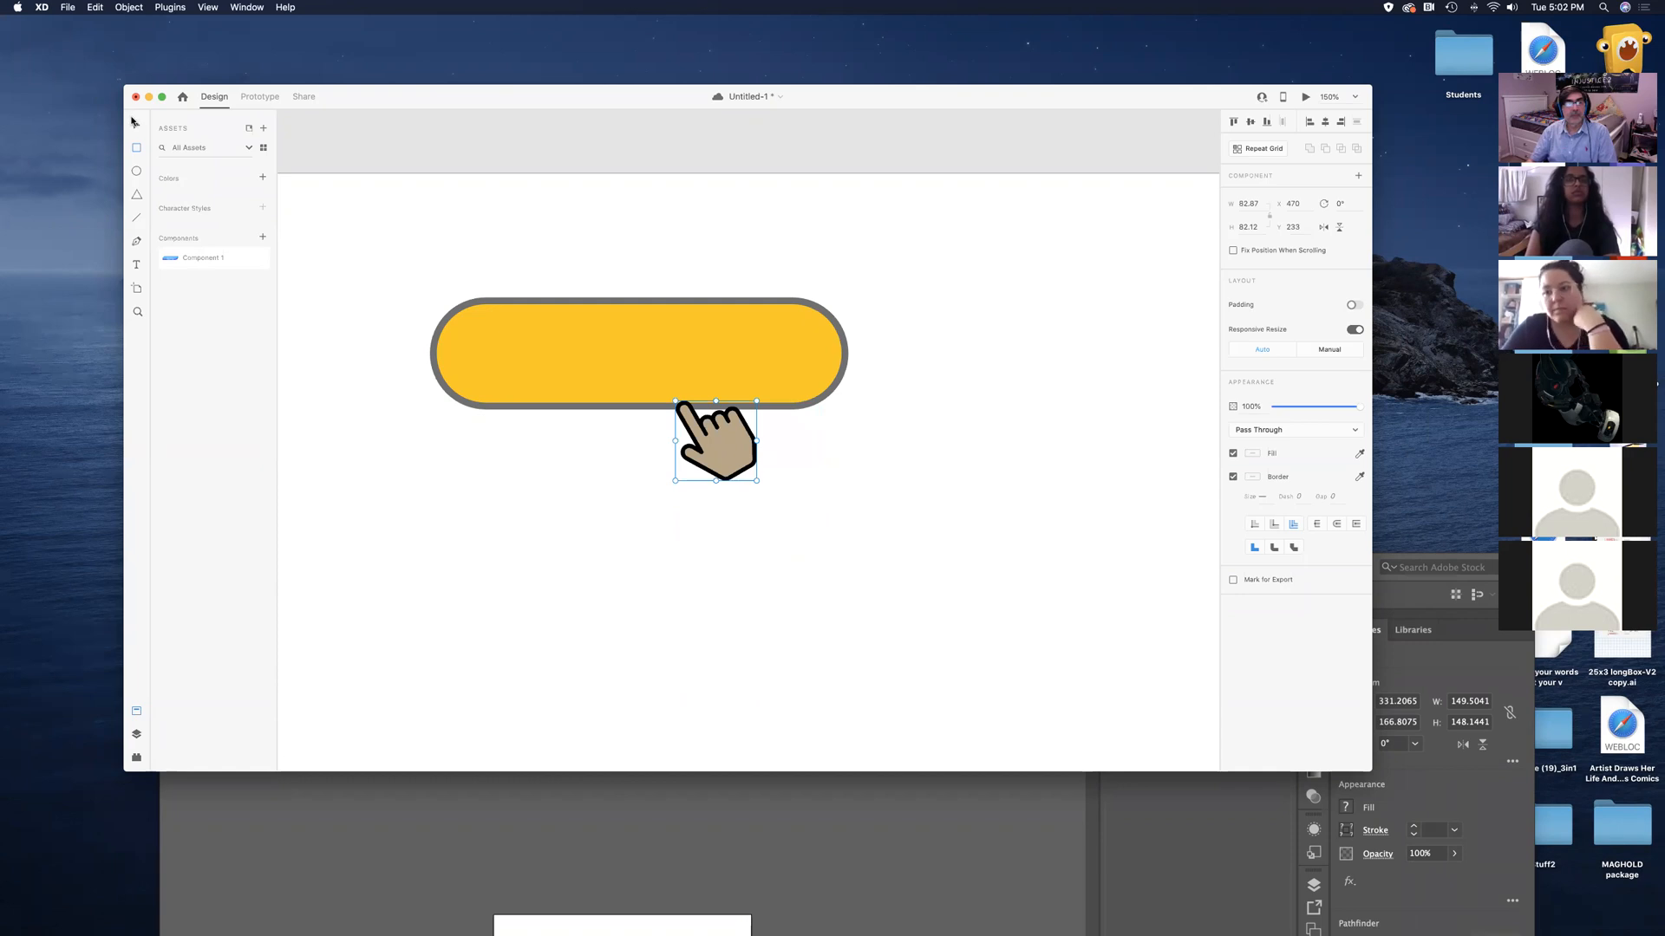
pyautogui.moveTo(700, 436); pyautogui.dragTo(864, 478)
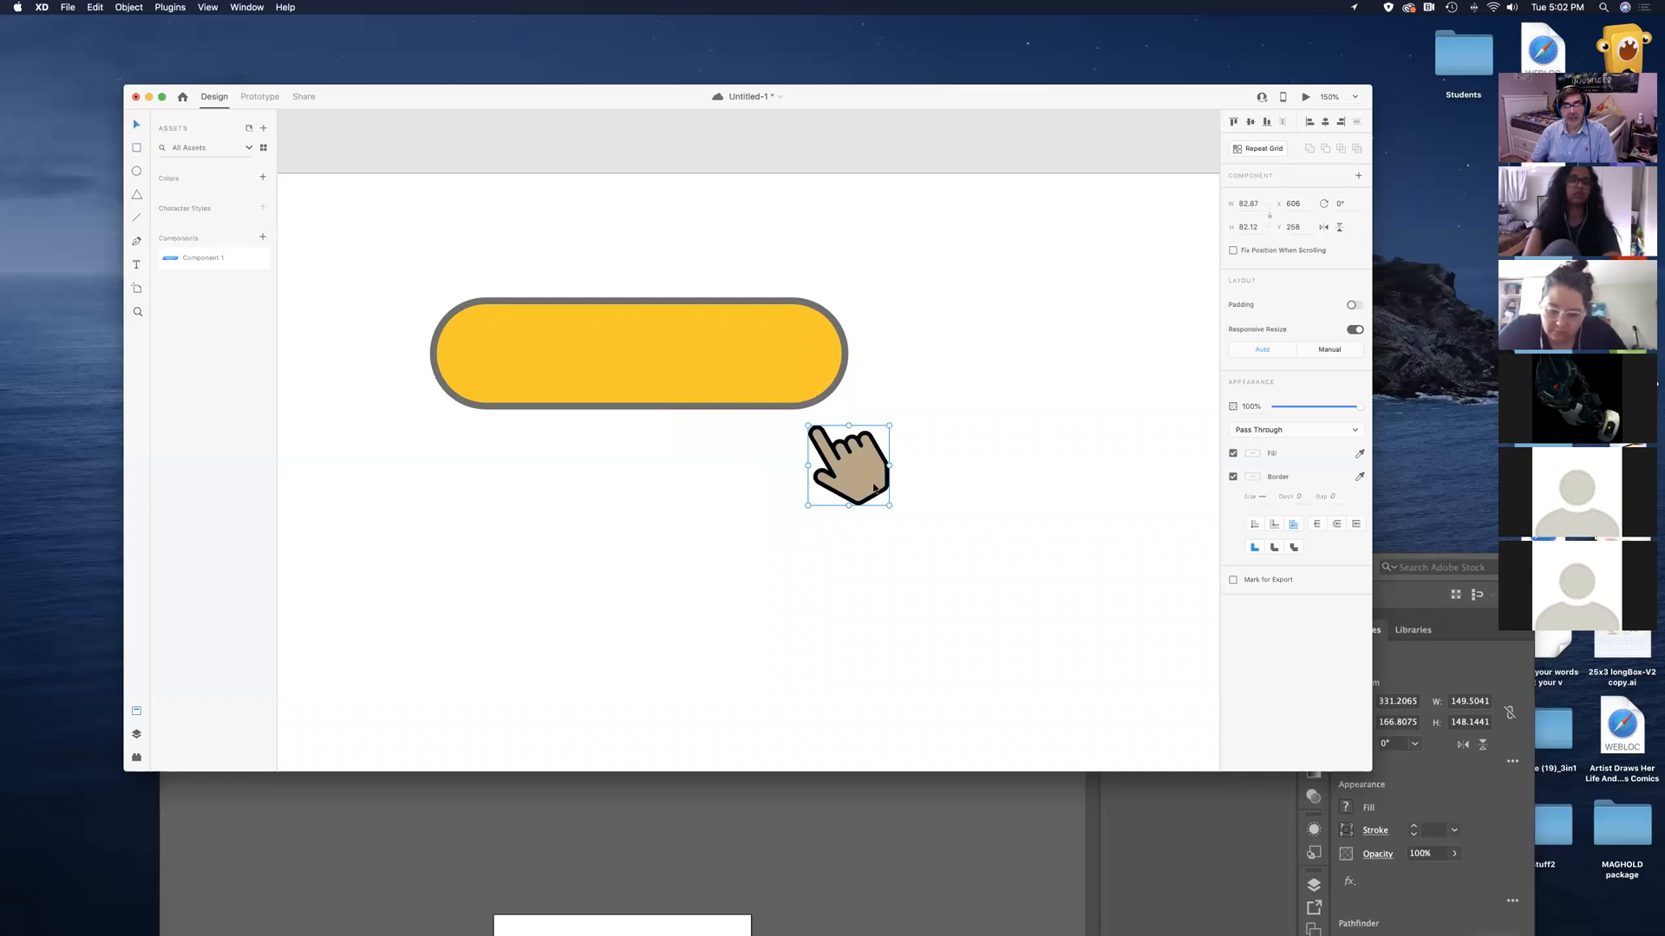
pyautogui.moveTo(875, 488)
pyautogui.mouseDown()
pyautogui.moveTo(843, 439)
pyautogui.moveTo(888, 490)
pyautogui.mouseUp()
pyautogui.click(608, 496)
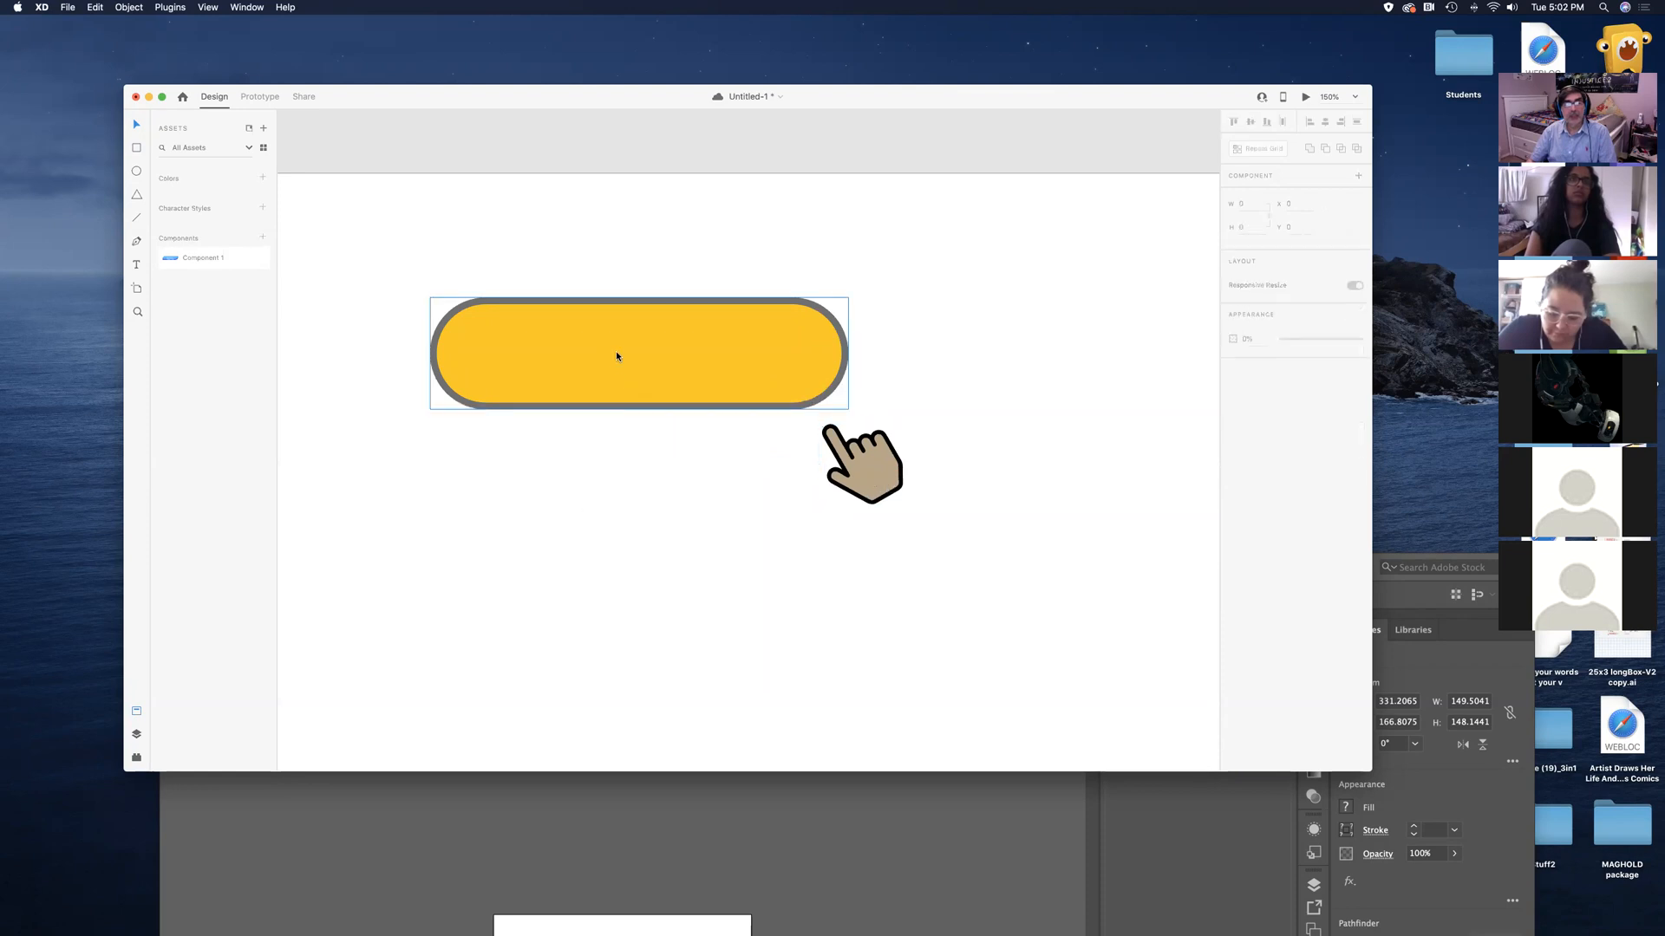
# Add the text "BUTTON" below the pill shape and change its fill to dark grey
pyautogui.click(141, 264)
pyautogui.click(555, 447)
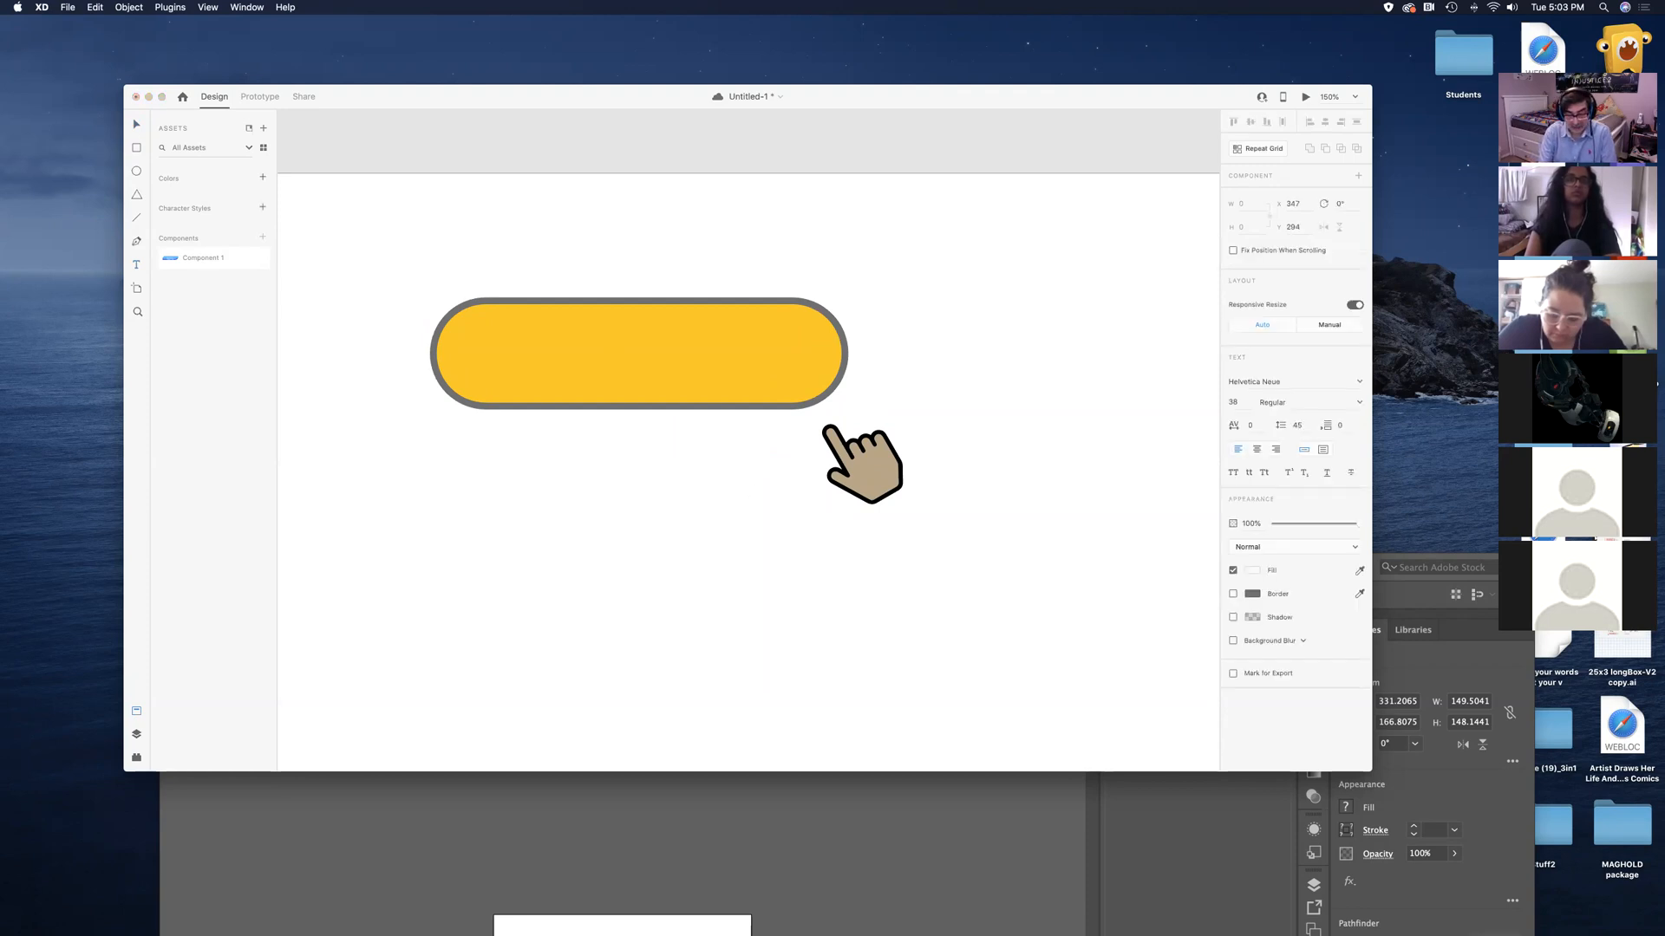
pyautogui.write('BUTTON')
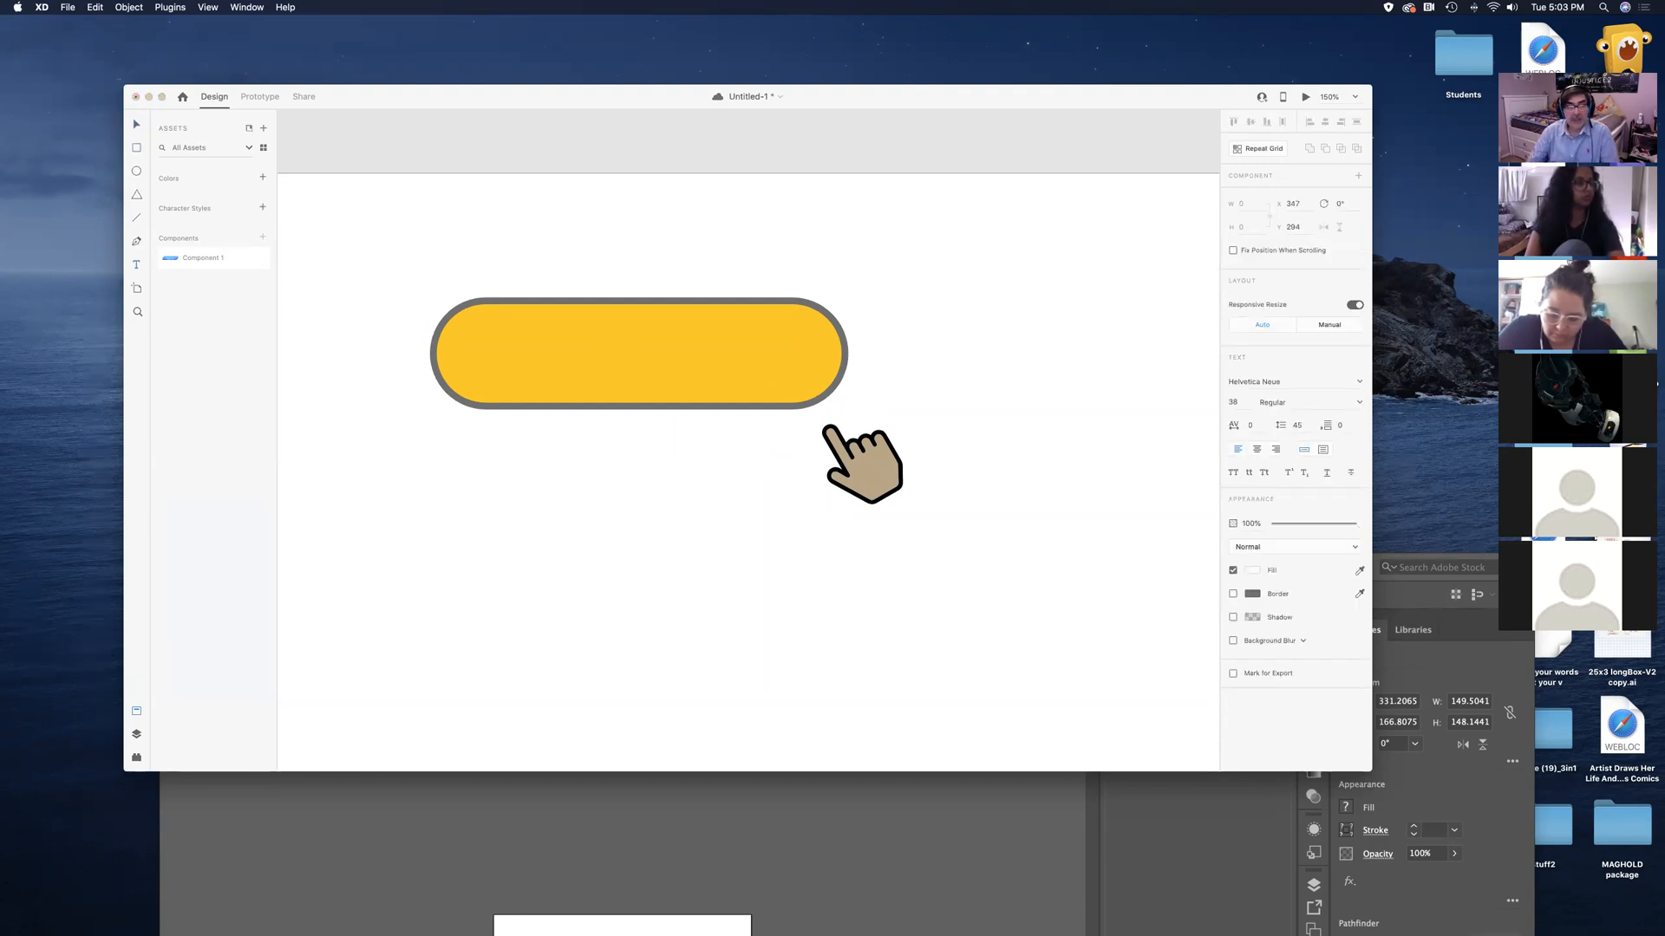
pyautogui.moveTo(700, 446); pyautogui.dragTo(553, 446)
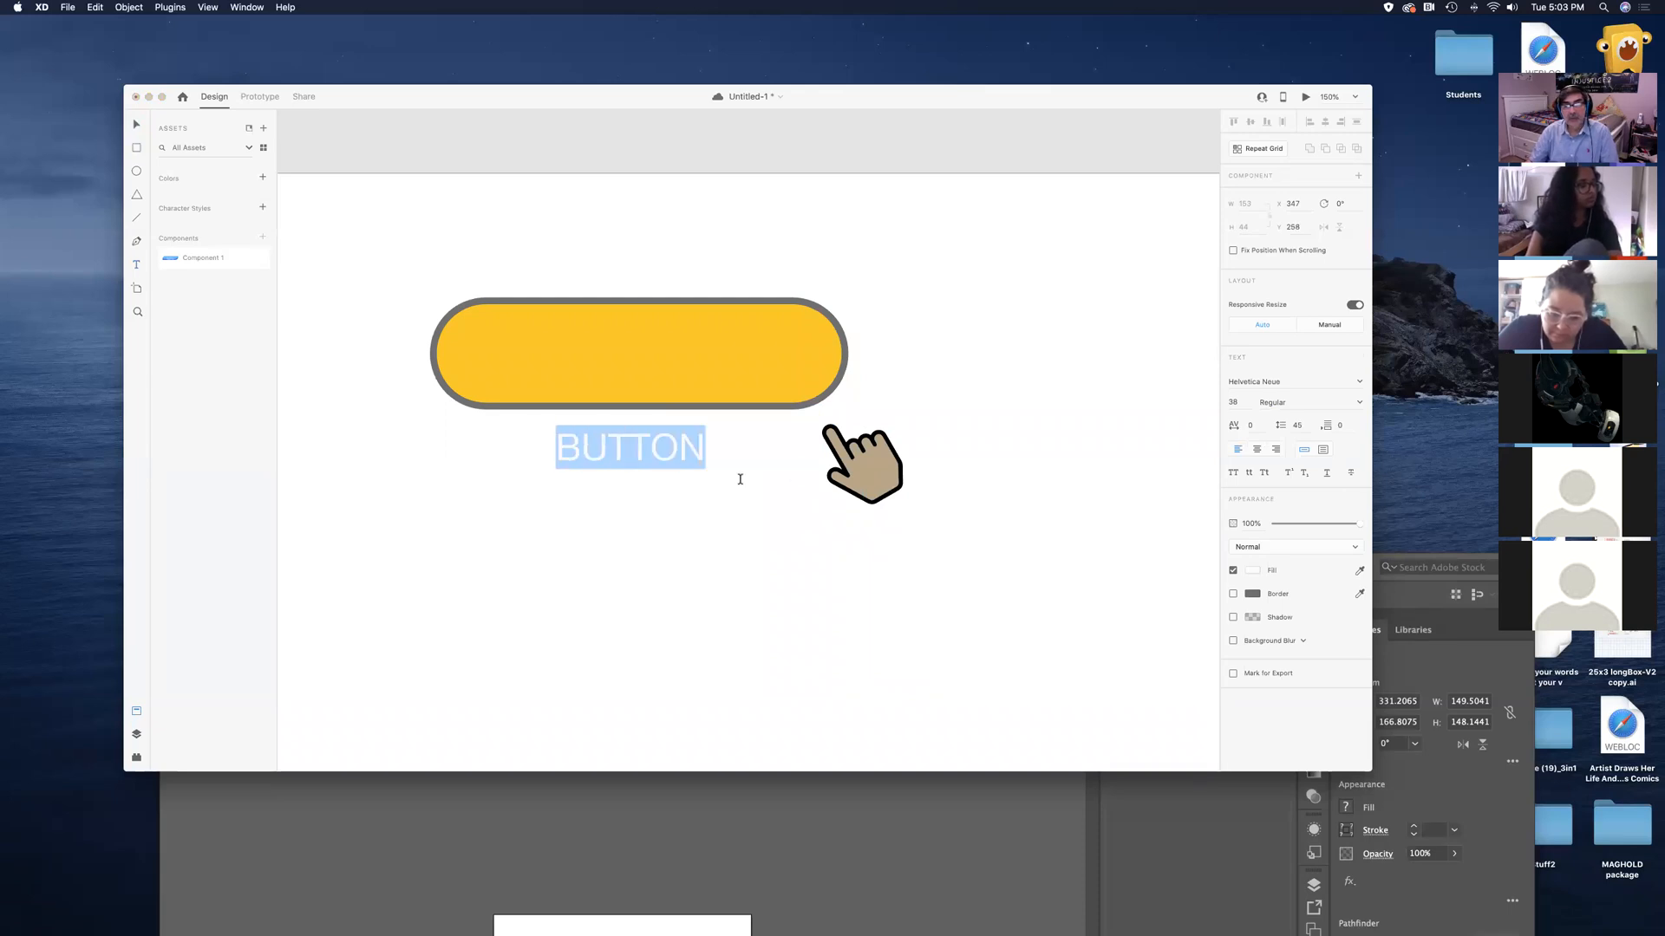
pyautogui.click(1251, 572)
pyautogui.click(1098, 565)
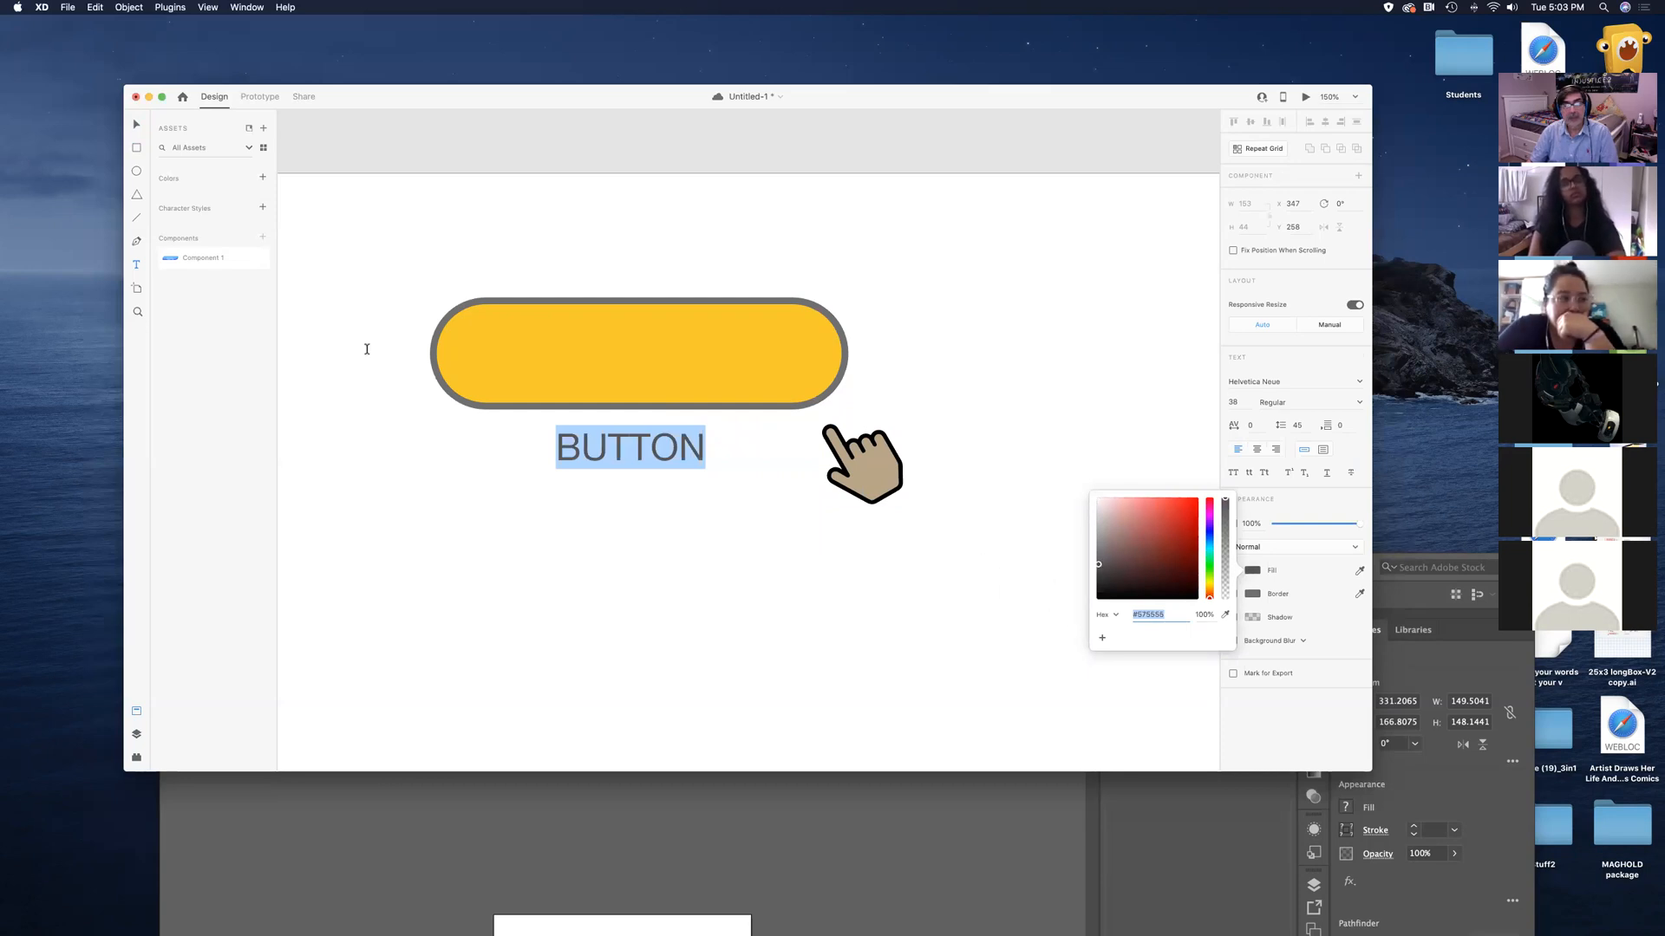
# Move the BUTTON text to the centre of the yellow pill shape
pyautogui.click(136, 126)
pyautogui.moveTo(628, 463); pyautogui.dragTo(678, 367)
pyautogui.press('Escape')
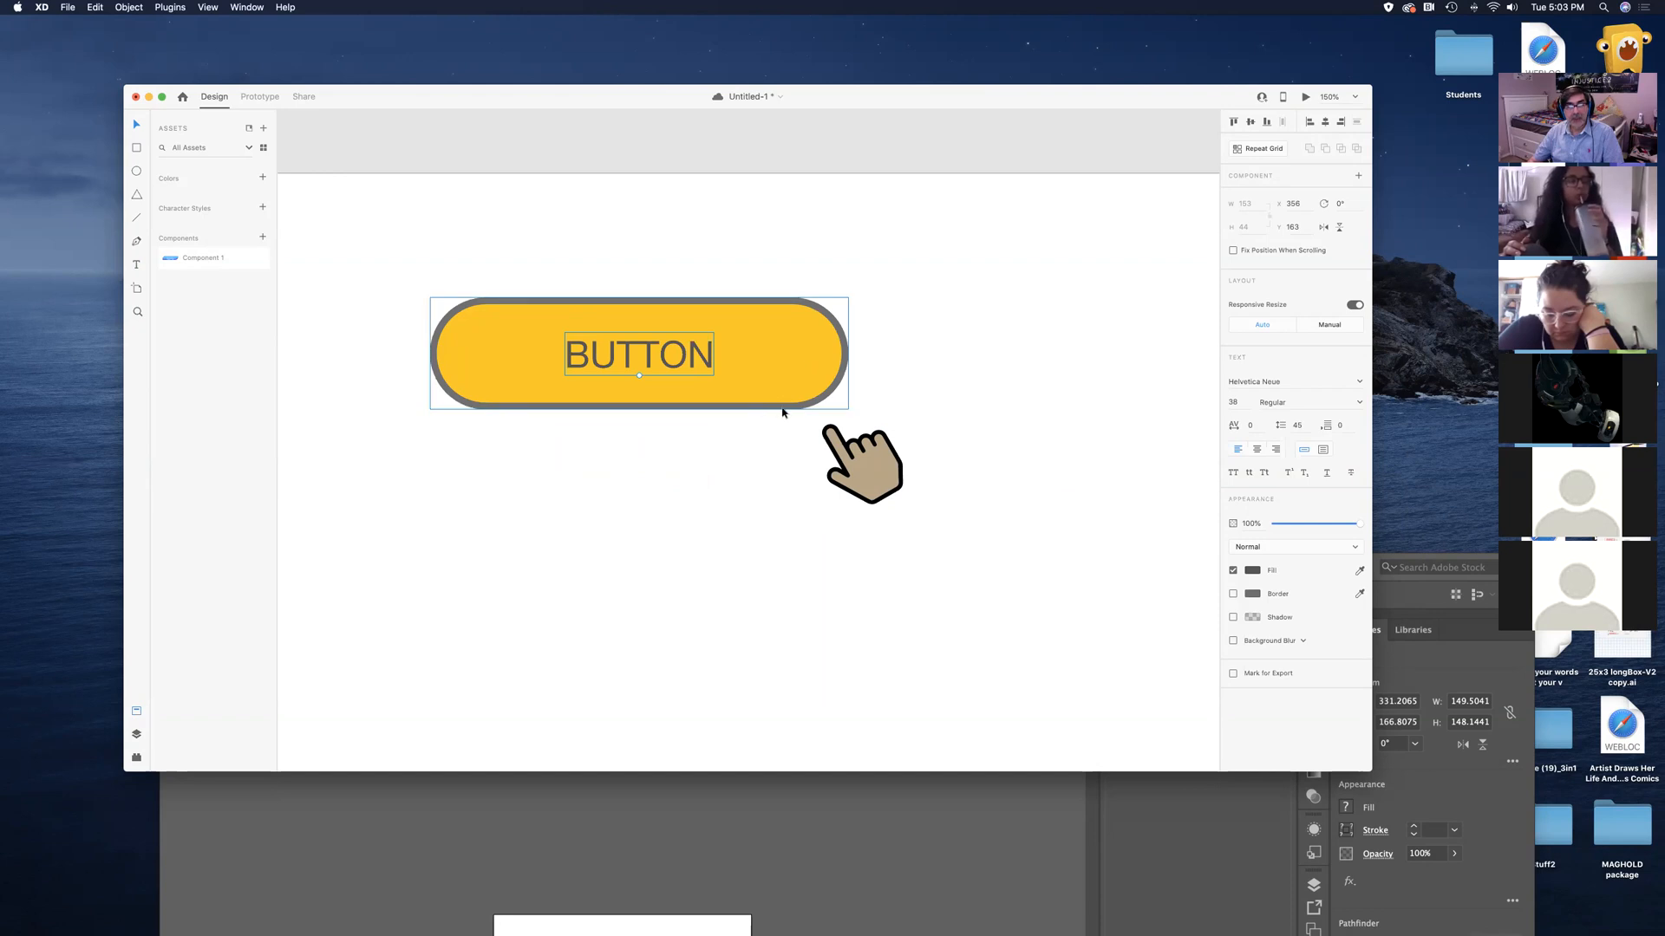
# Try the hand over the button's lower-right edge, then reposition it just below the button, slightly nearer than before
pyautogui.click(874, 454)
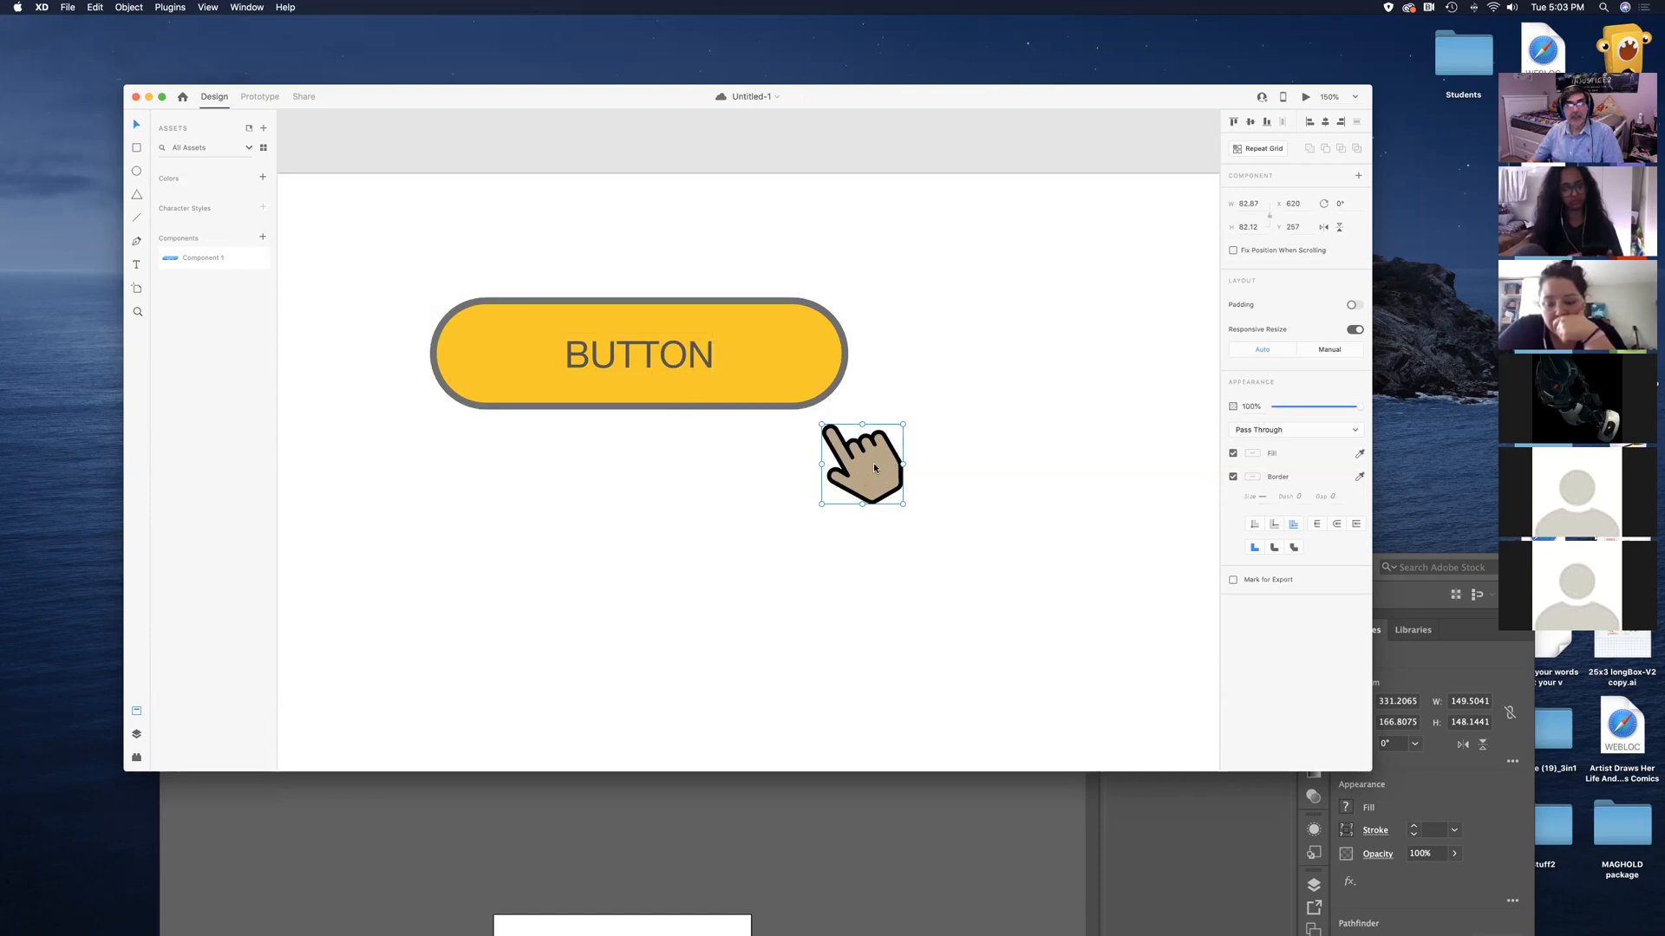
pyautogui.doubleClick(711, 368)
pyautogui.moveTo(871, 477); pyautogui.dragTo(838, 436)
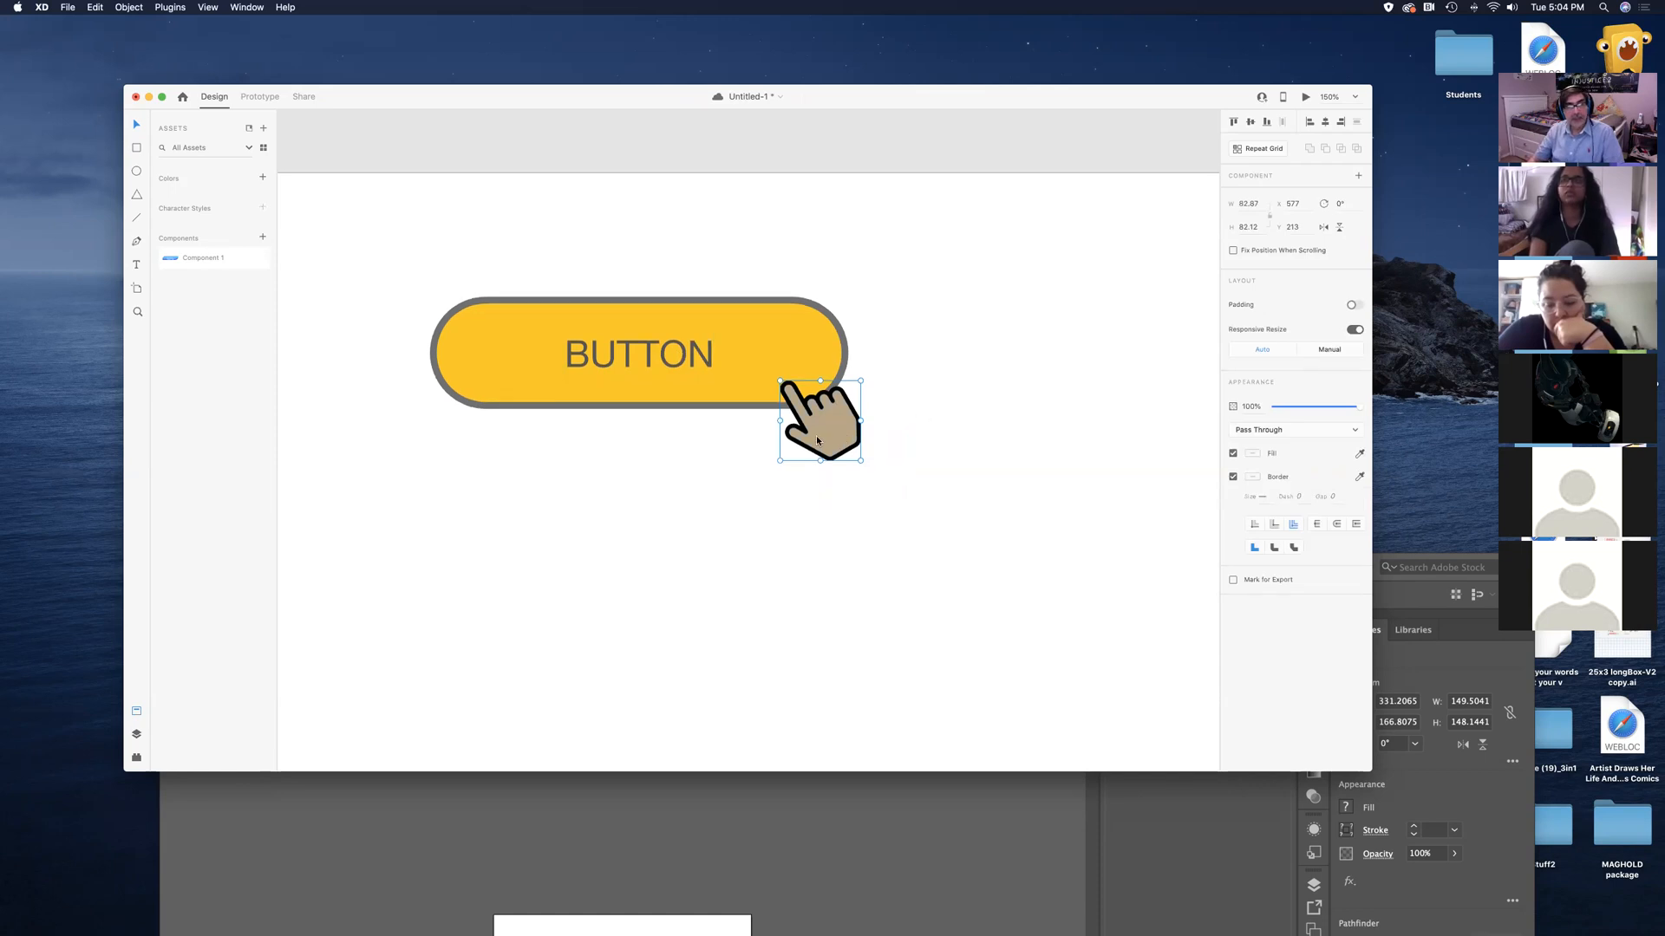
pyautogui.moveTo(830, 447); pyautogui.dragTo(856, 485)
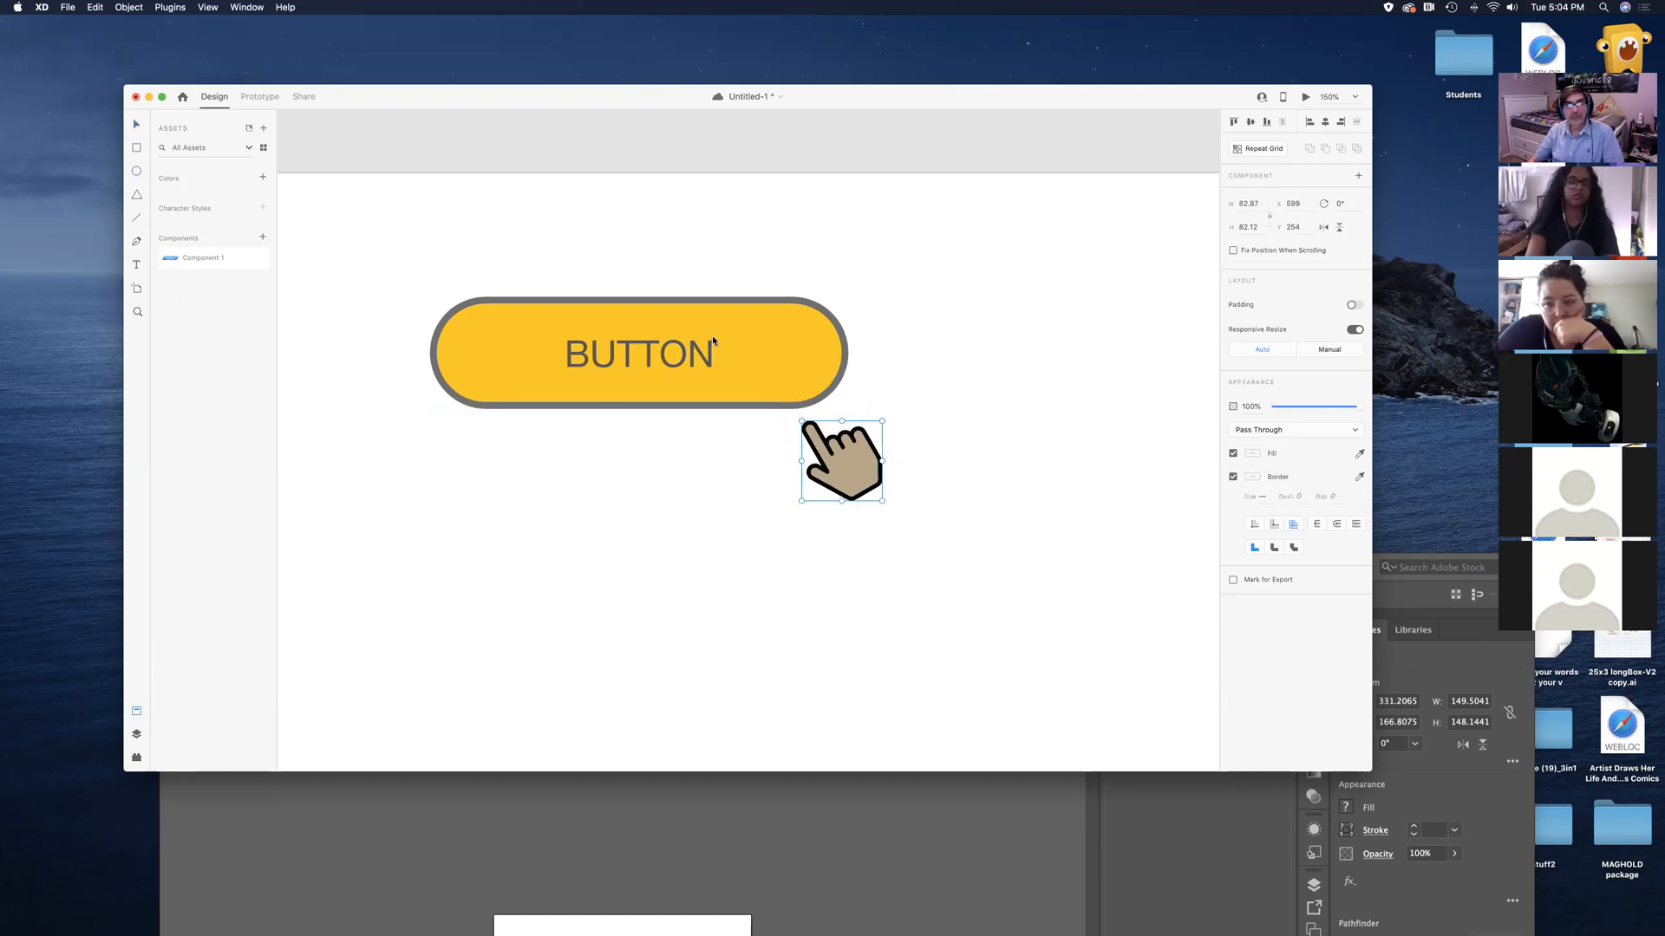
pyautogui.press('Right')
# Draw an ellipse about 127 × 123 over the pill's lower-right end and fill it with a light beige
pyautogui.press('e')
pyautogui.moveTo(732, 341); pyautogui.dragTo(856, 460)
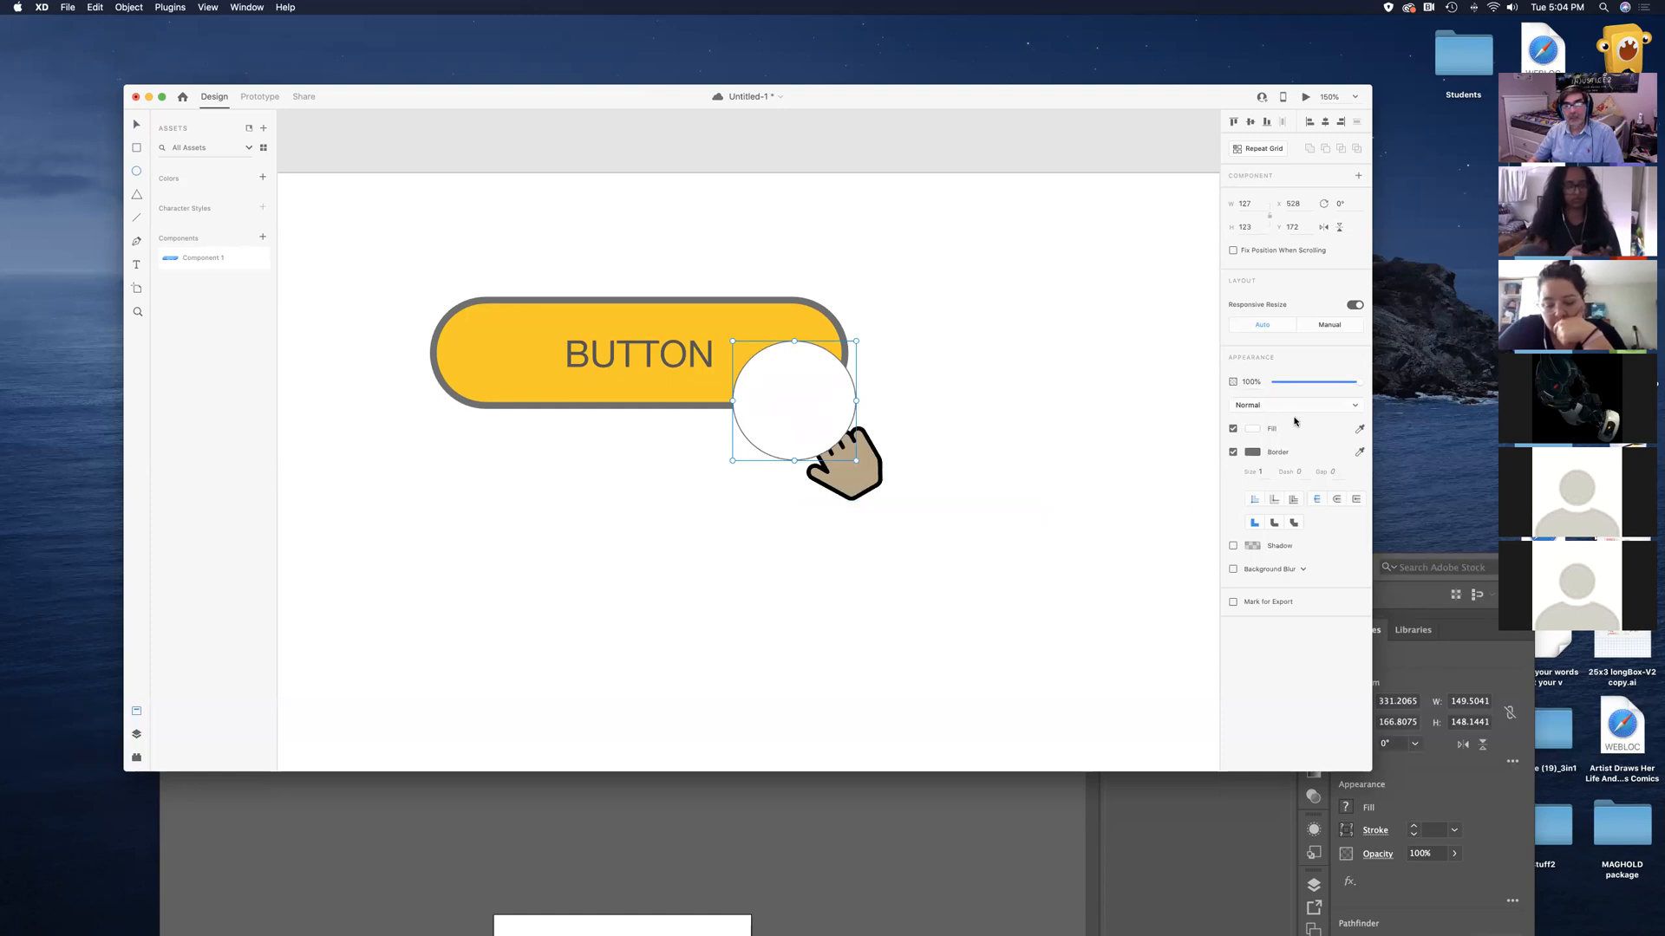
pyautogui.click(1250, 430)
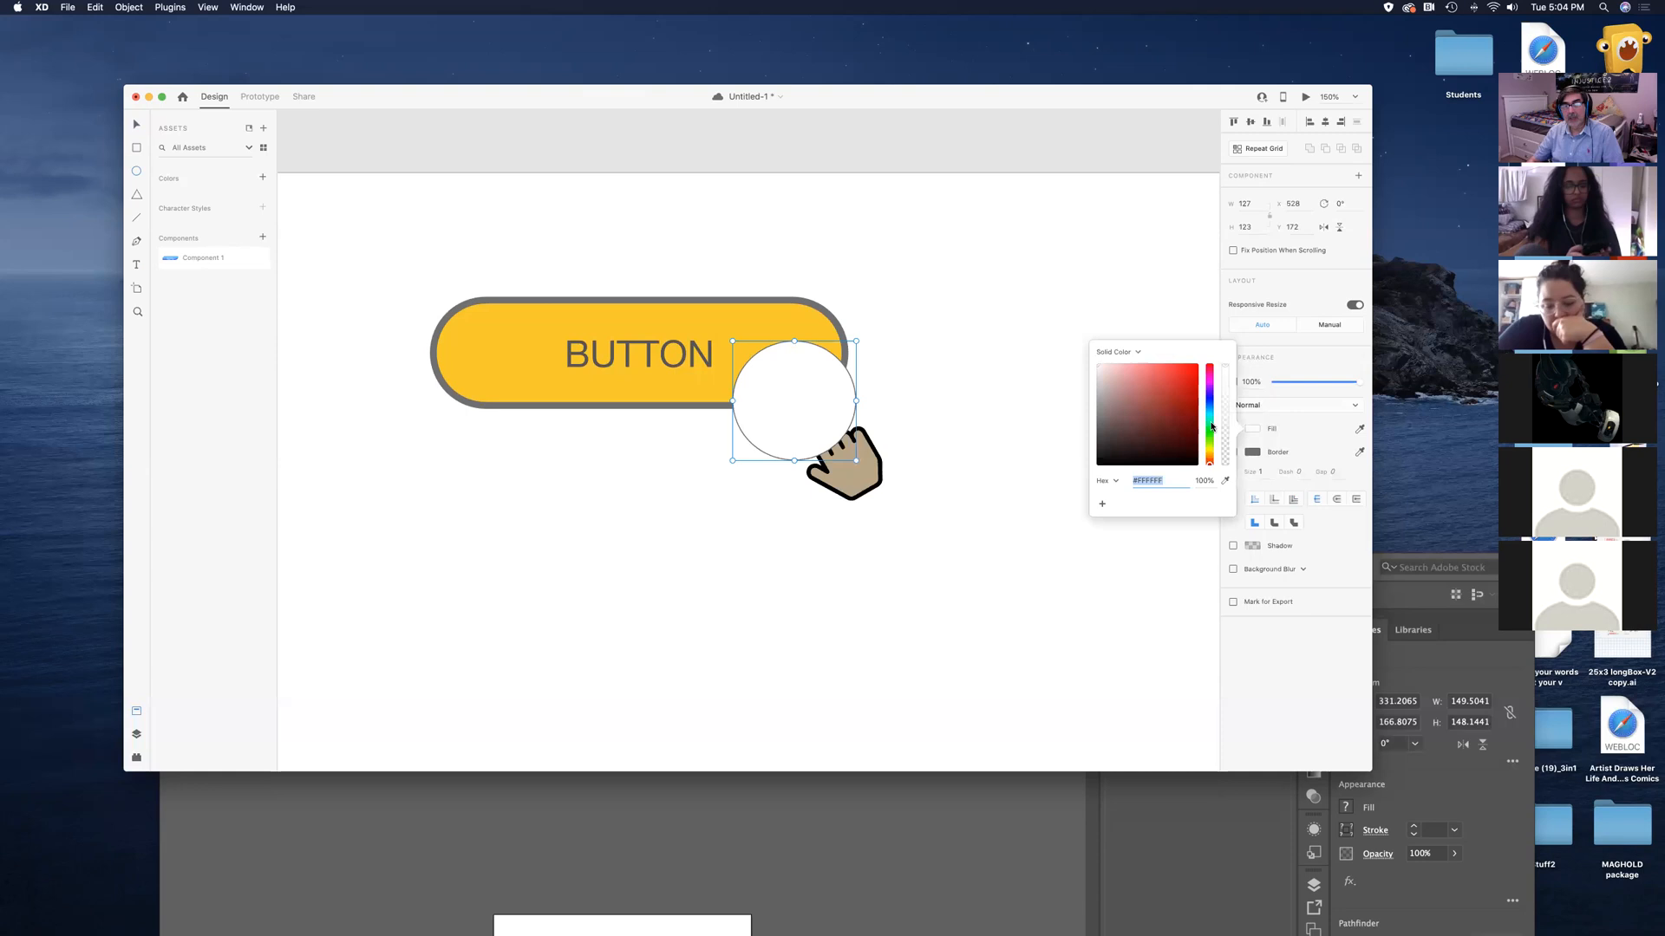
pyautogui.click(1209, 454)
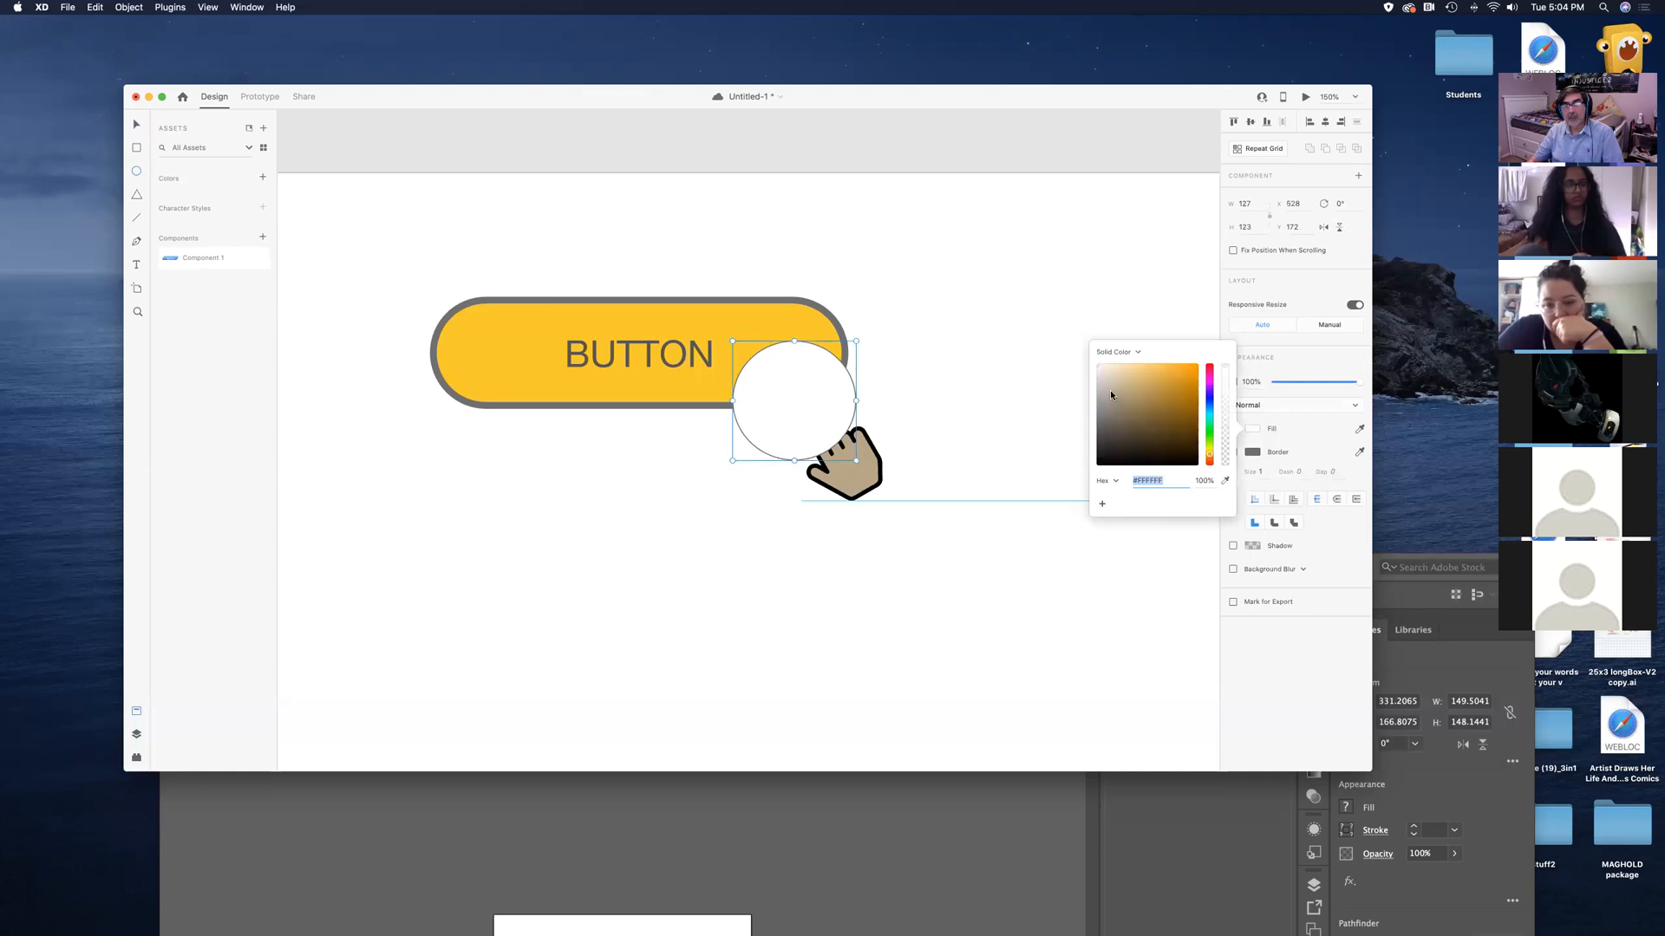
pyautogui.click(1120, 394)
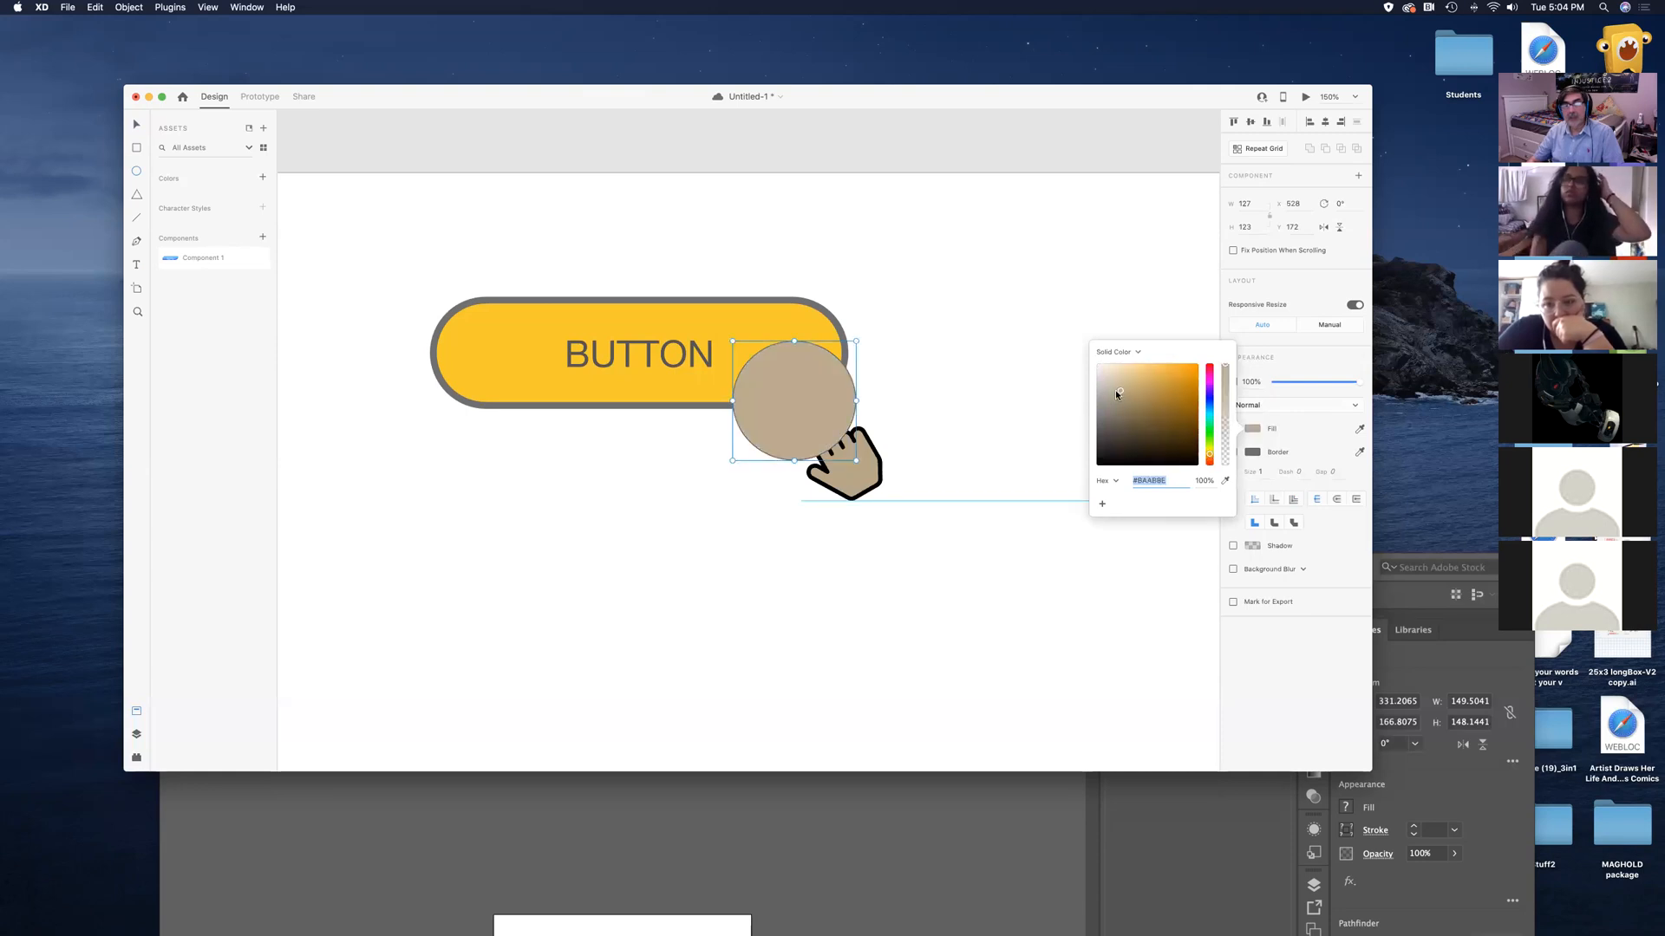
pyautogui.click(1111, 386)
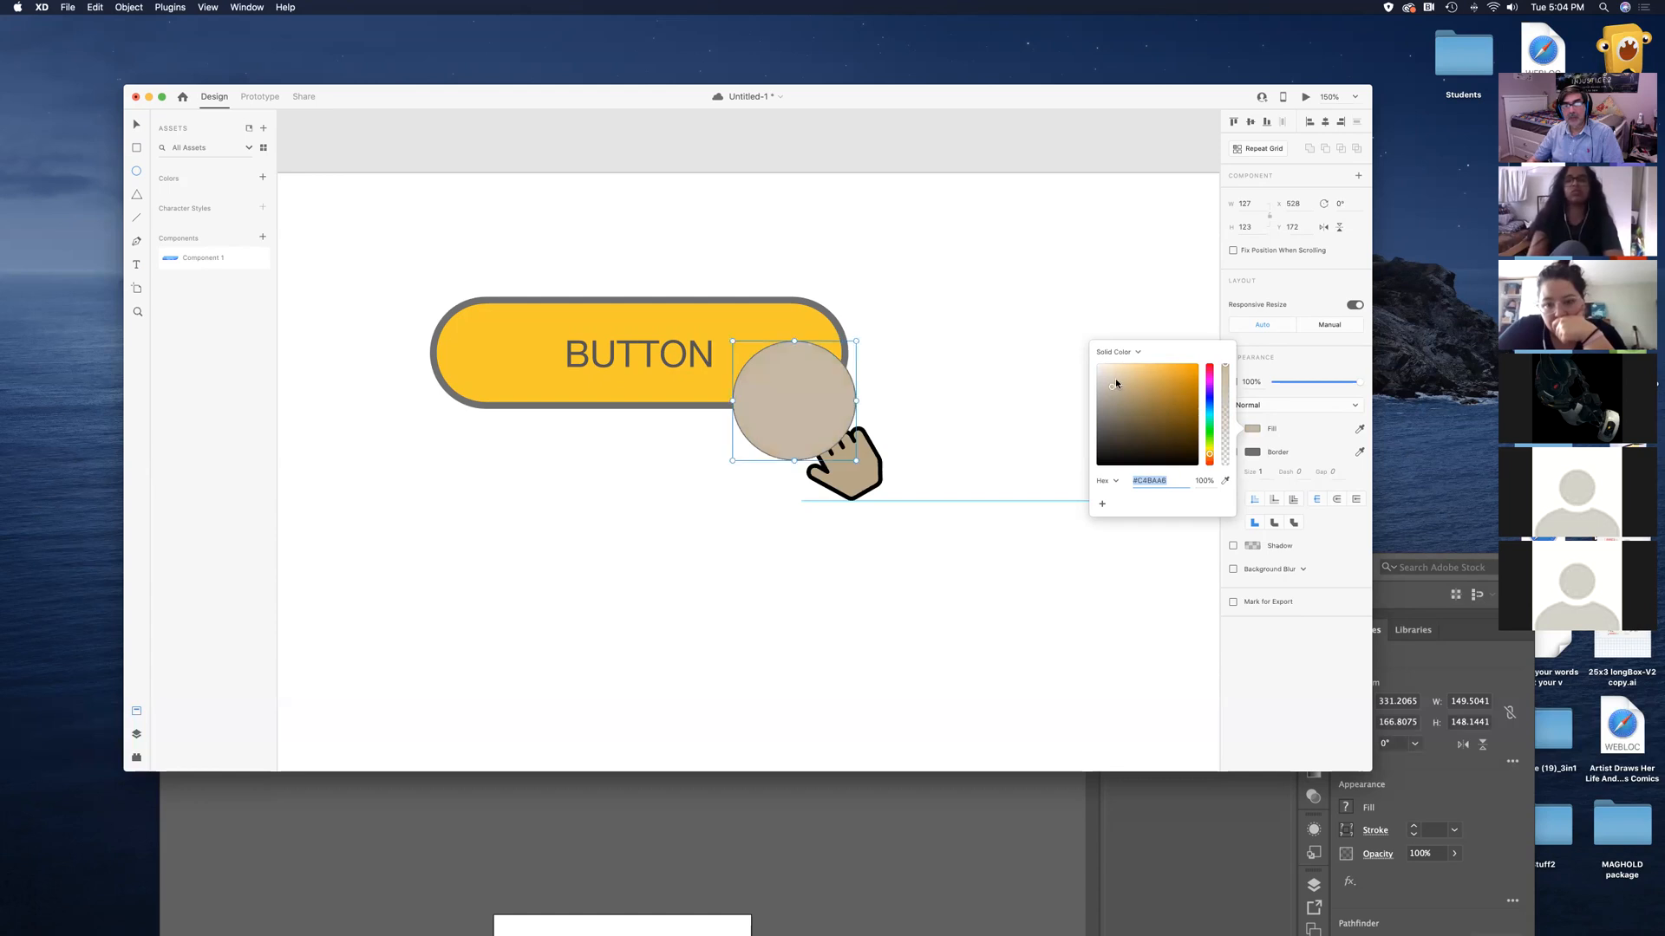
pyautogui.click(1111, 379)
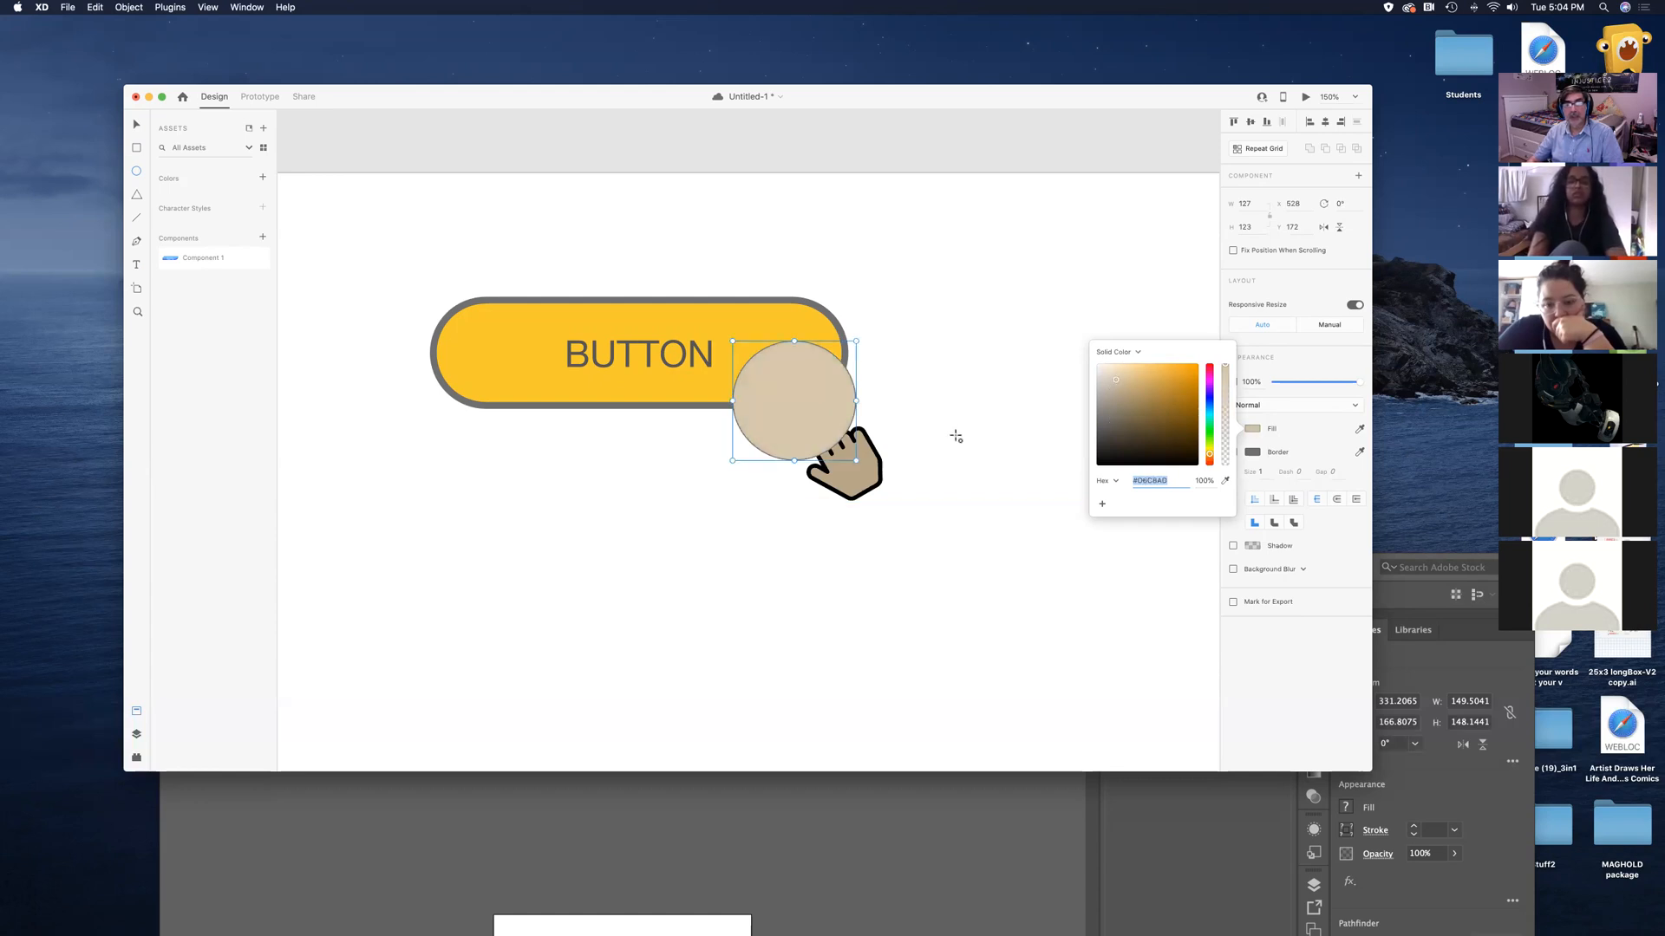
pyautogui.click(1291, 449)
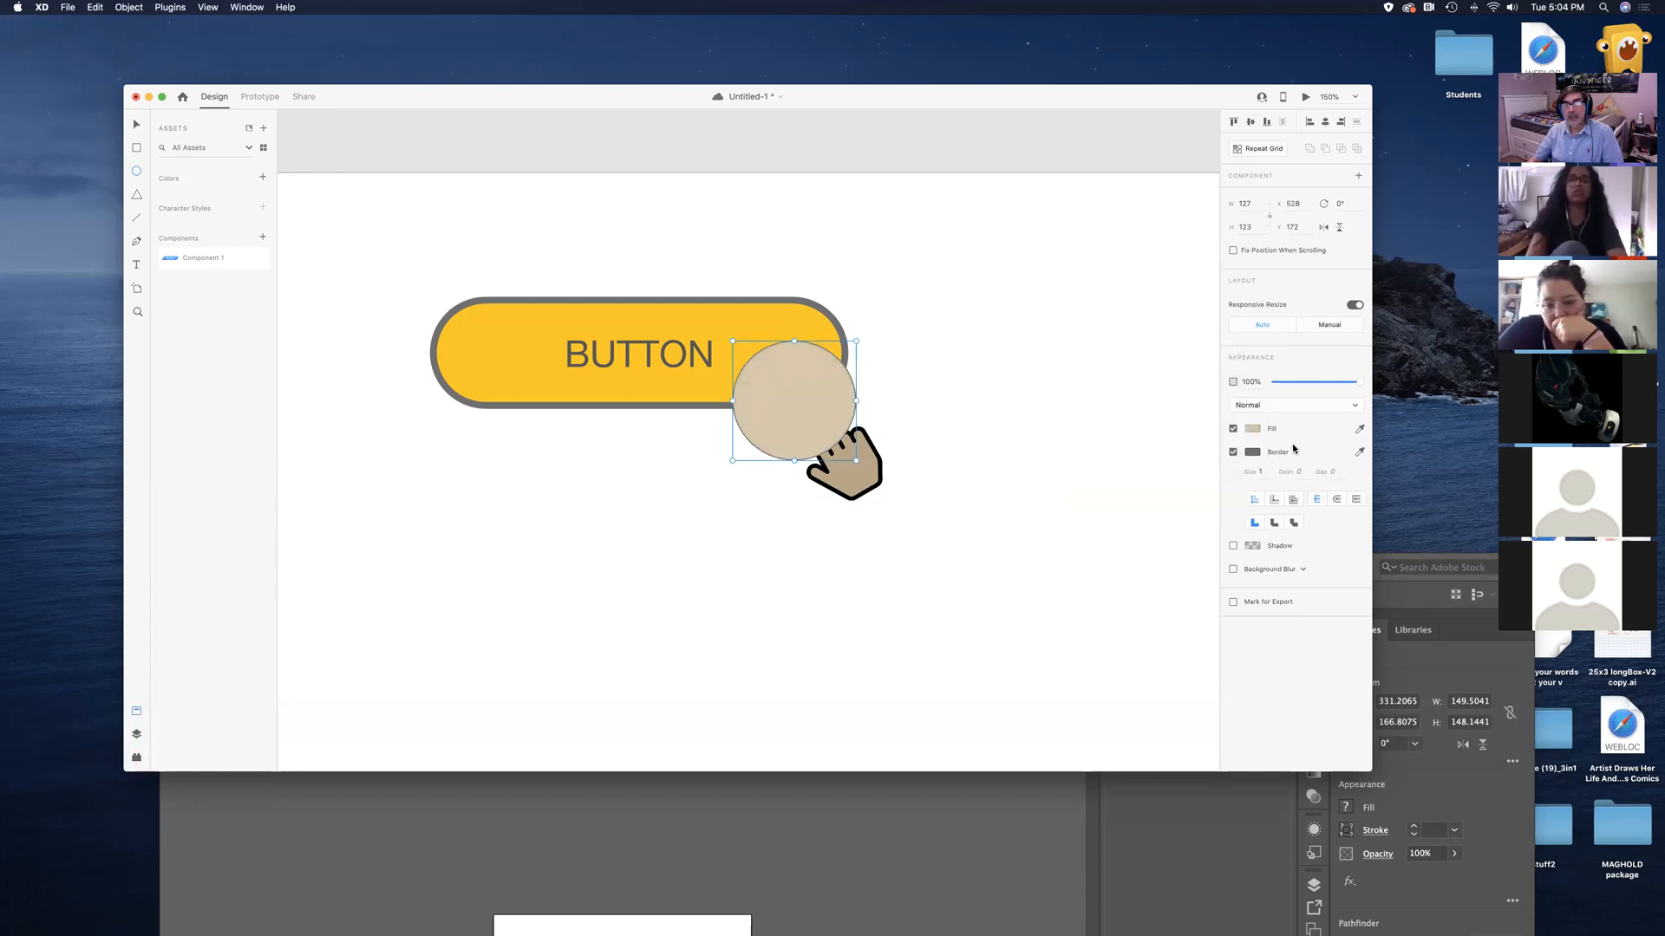
# Remove the ellipse's border and blend it with 64% opacity in Multiply mode
pyautogui.click(1233, 453)
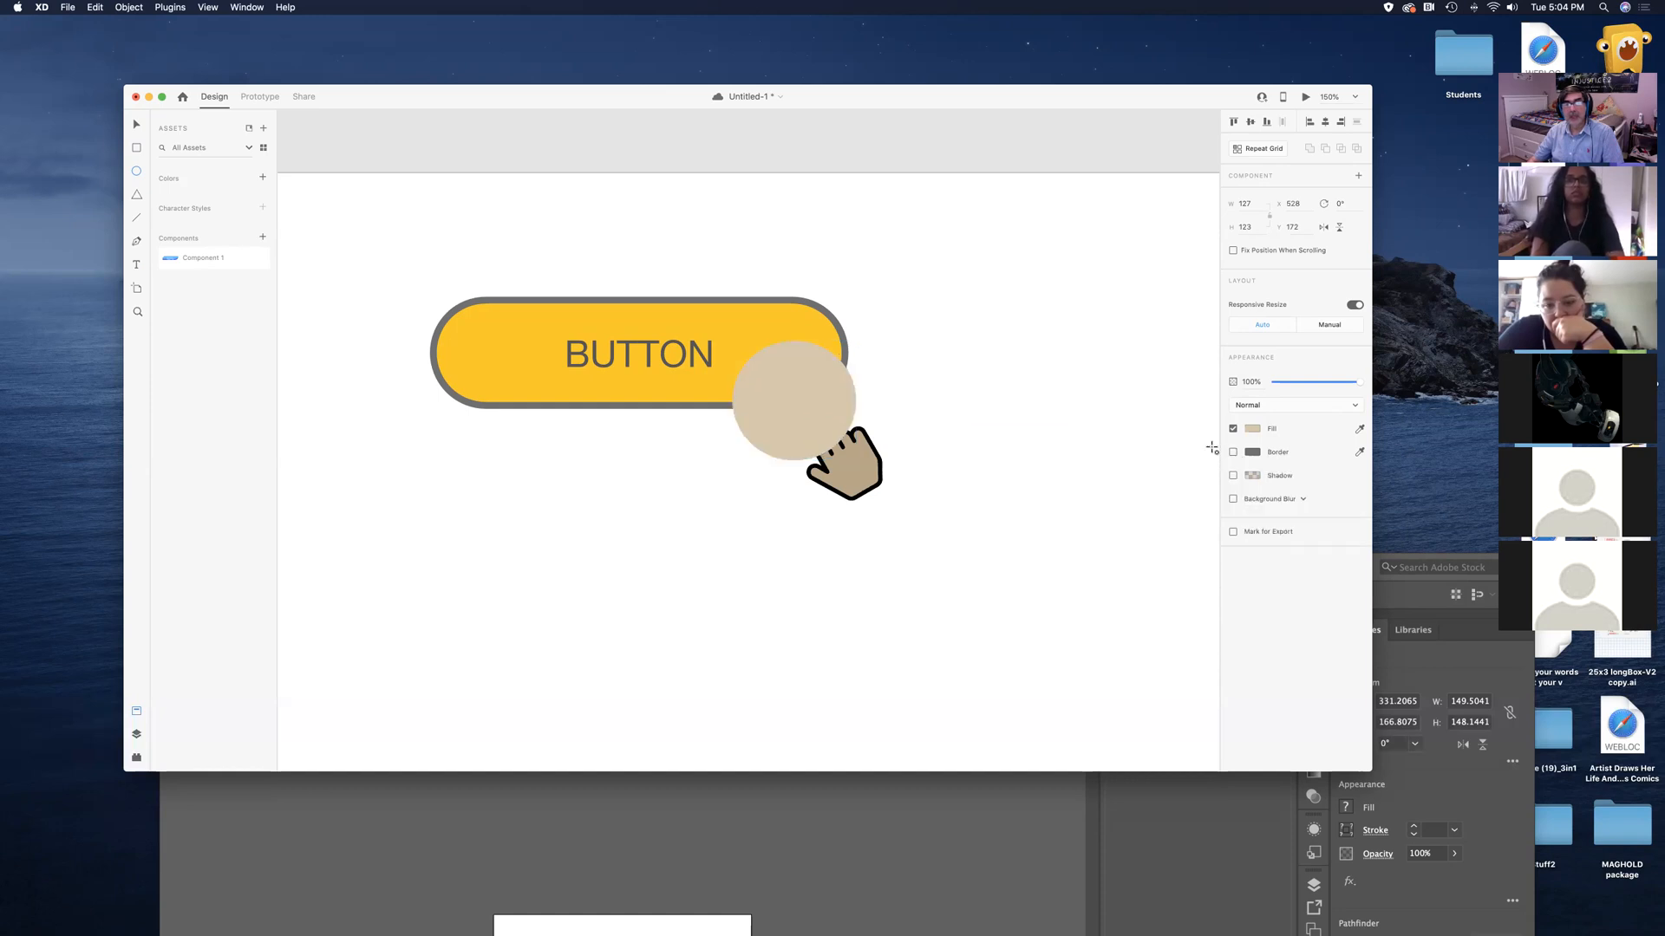
pyautogui.moveTo(1357, 385); pyautogui.dragTo(1316, 381)
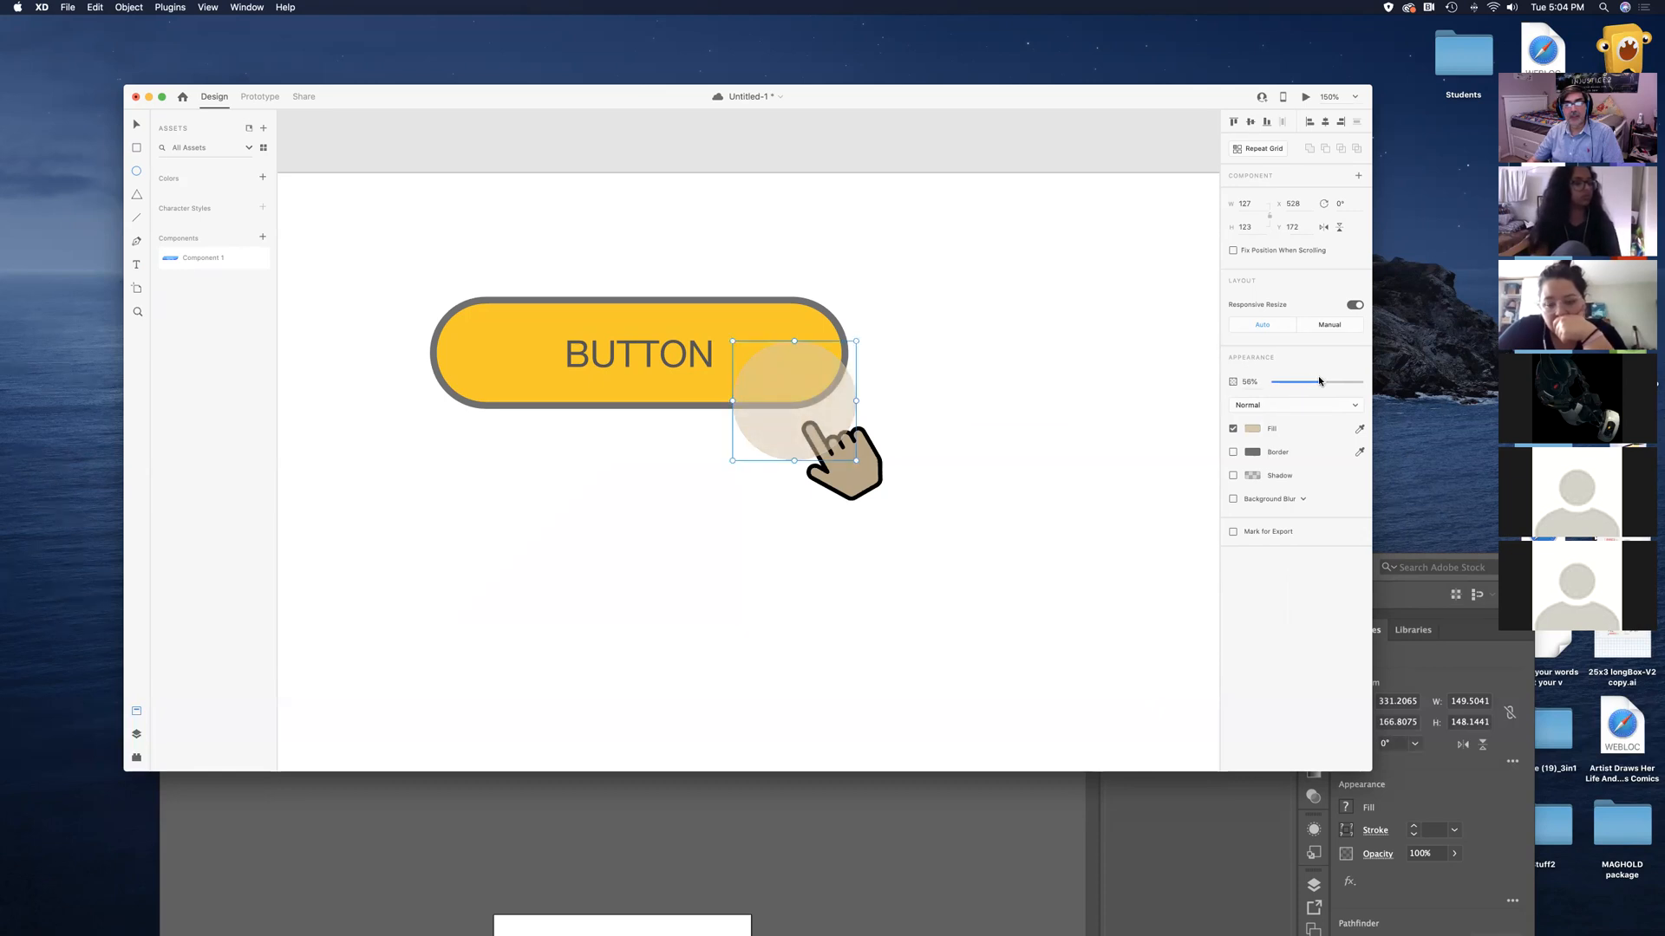
pyautogui.moveTo(1319, 382); pyautogui.dragTo(1317, 382)
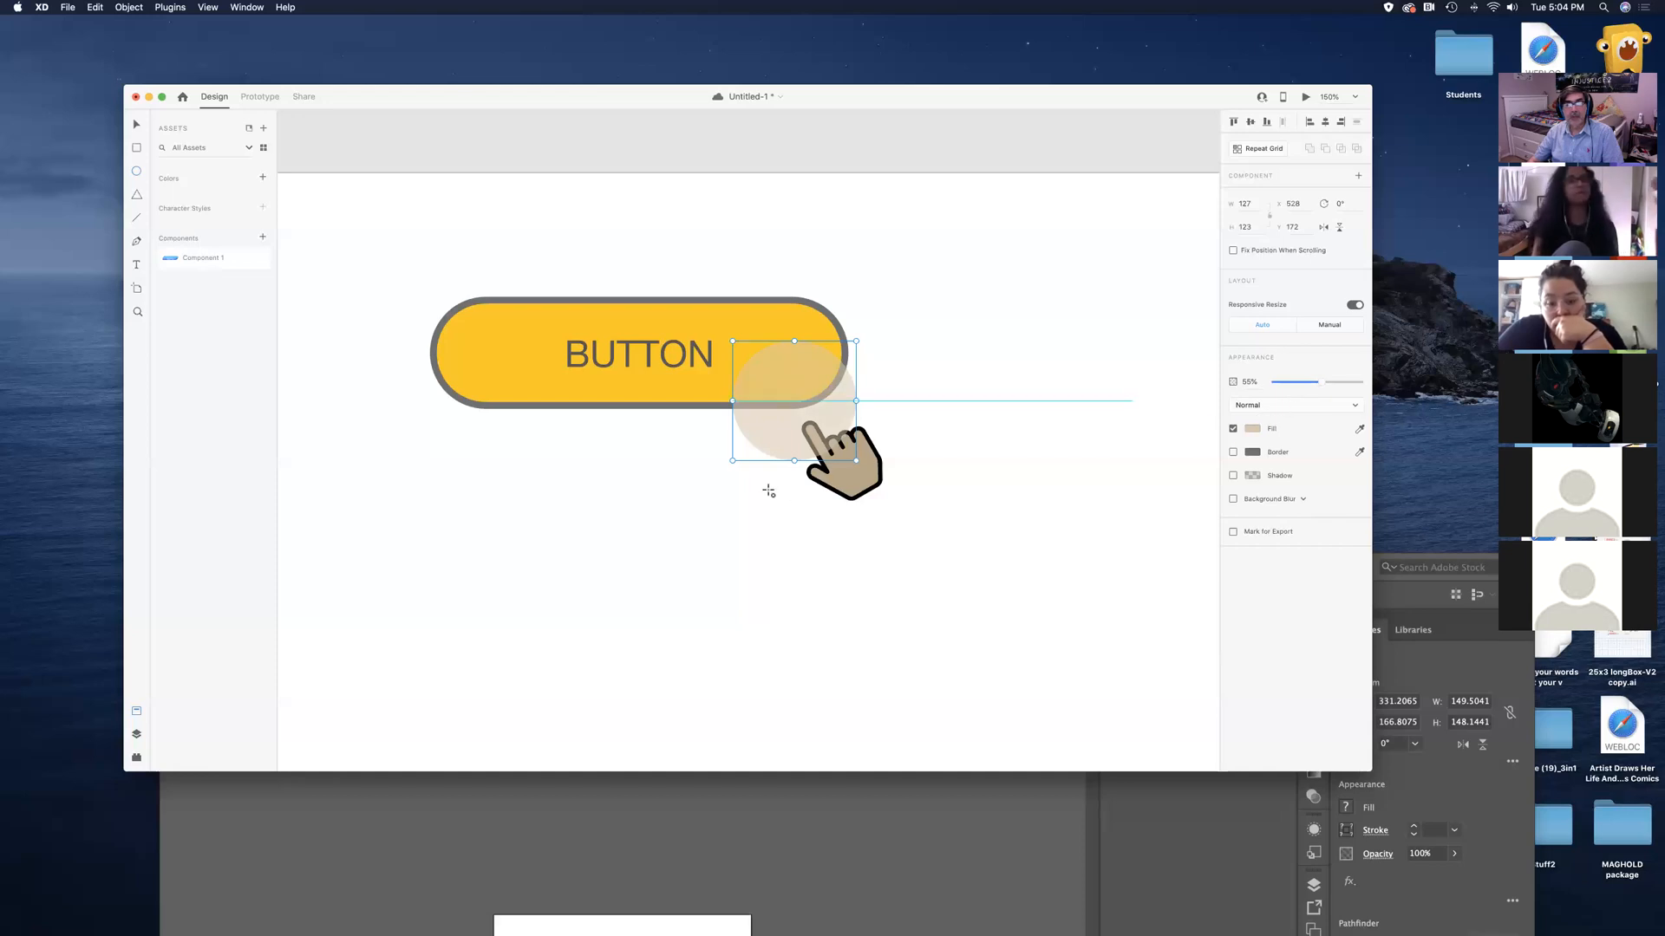
pyautogui.moveTo(1317, 381); pyautogui.dragTo(1329, 384)
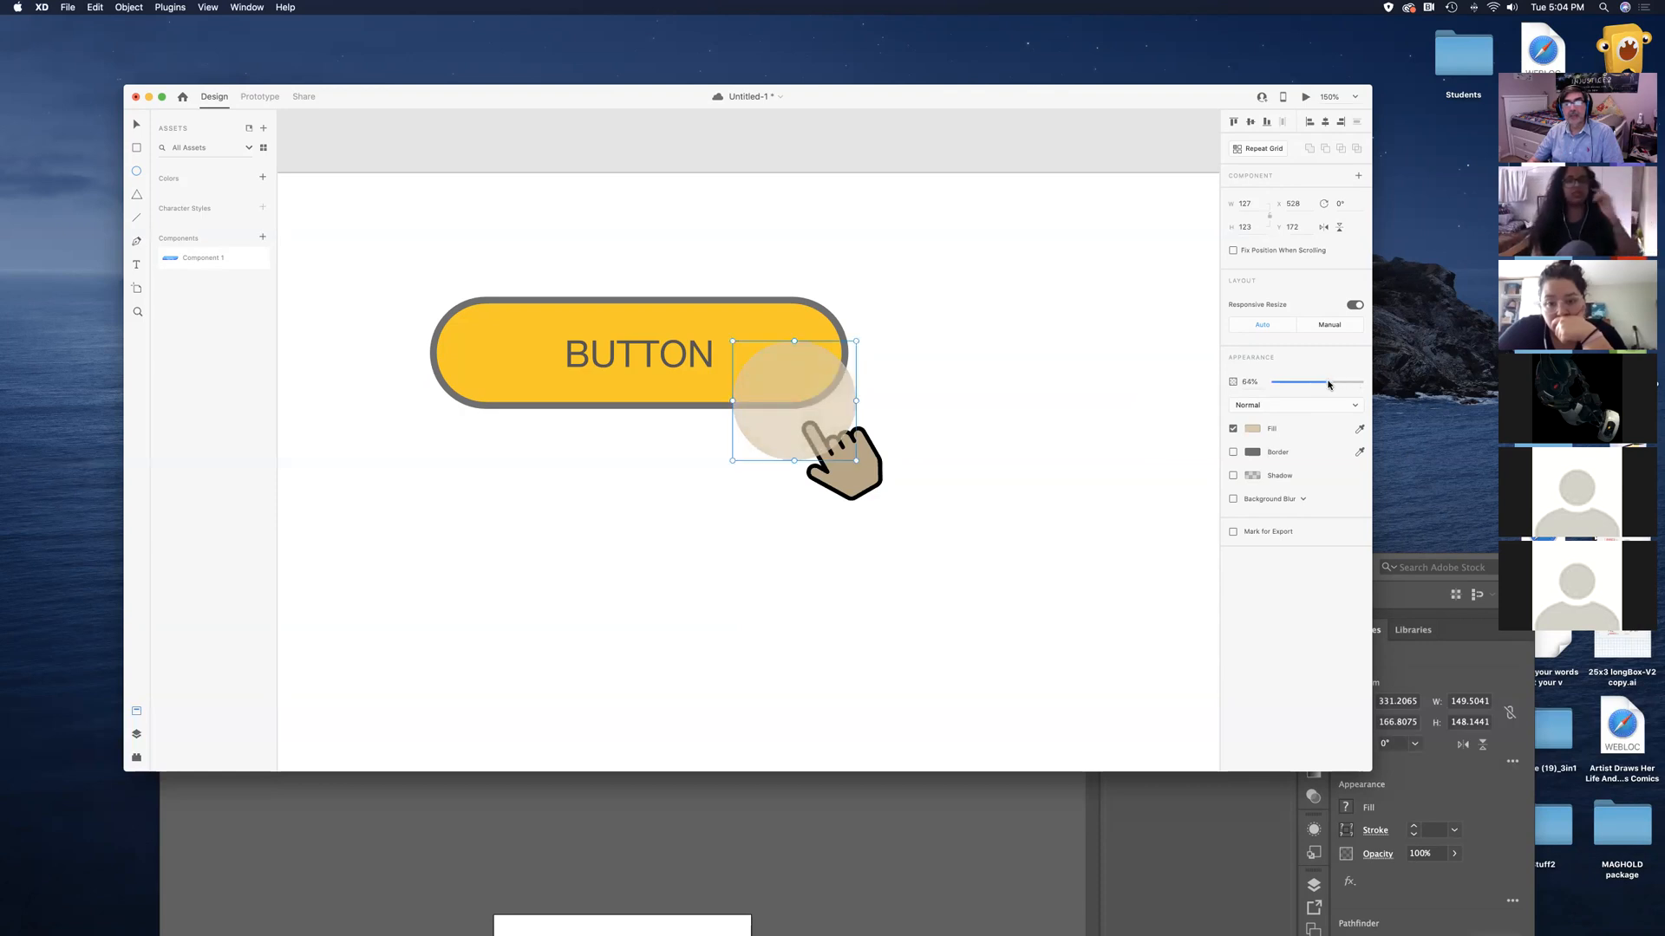
pyautogui.click(1301, 408)
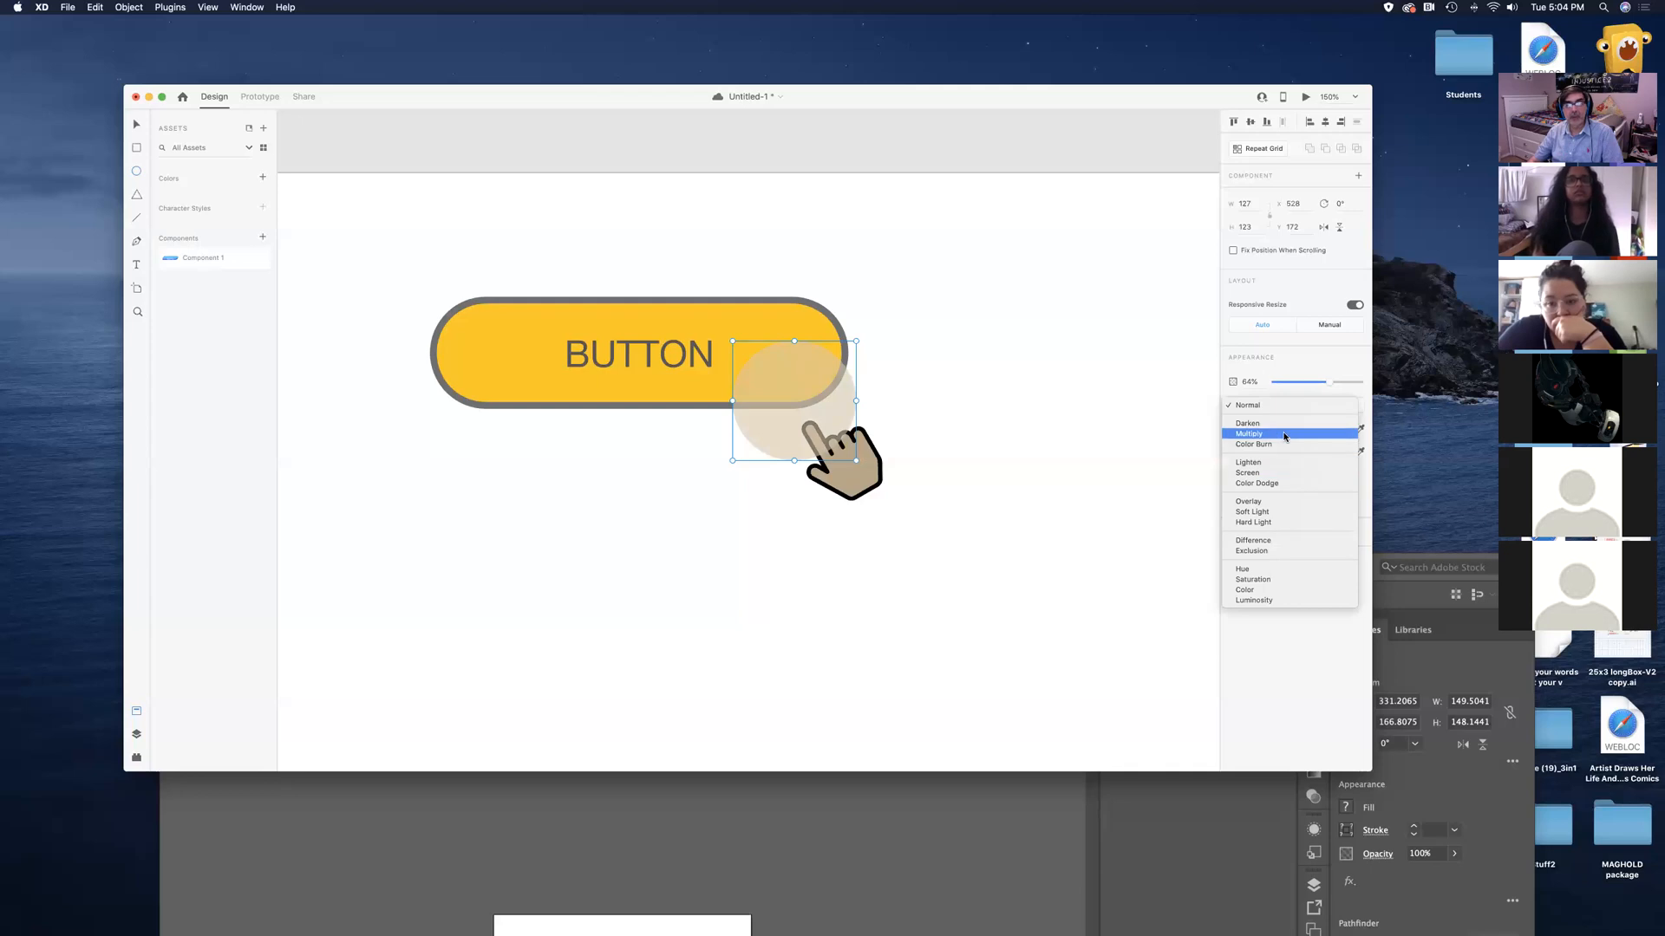
pyautogui.click(1282, 435)
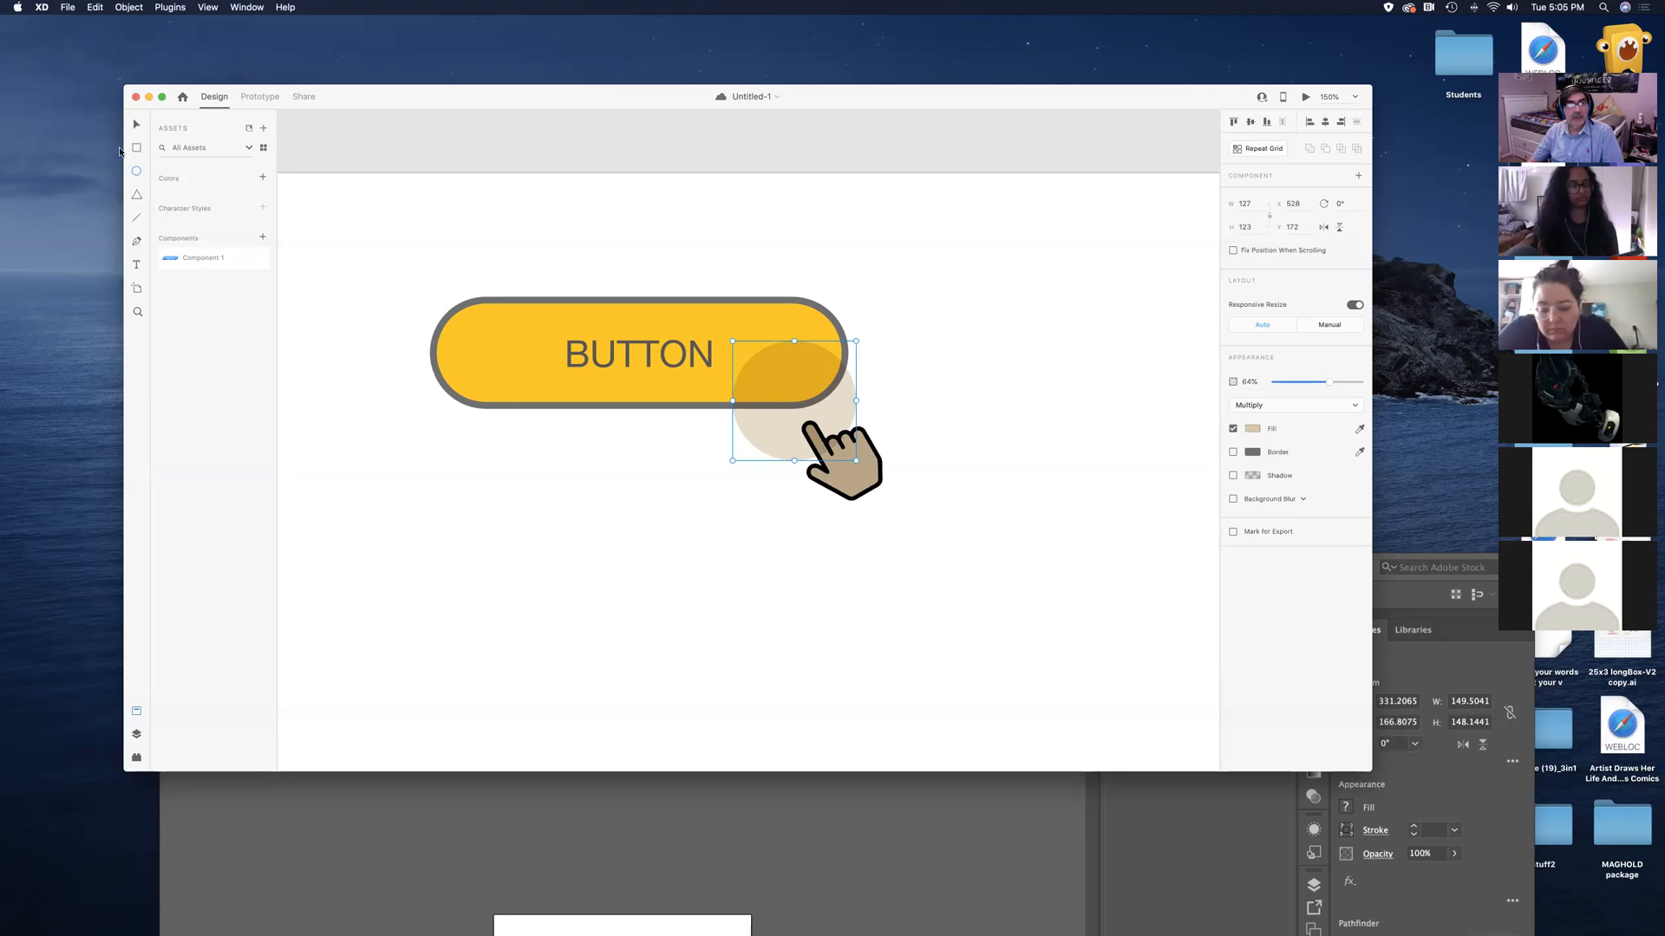
# Duplicate the yellow pill shape in place and bring the copy in front of the ellipse, keeping it behind the BUTTON text
pyautogui.click(490, 401)
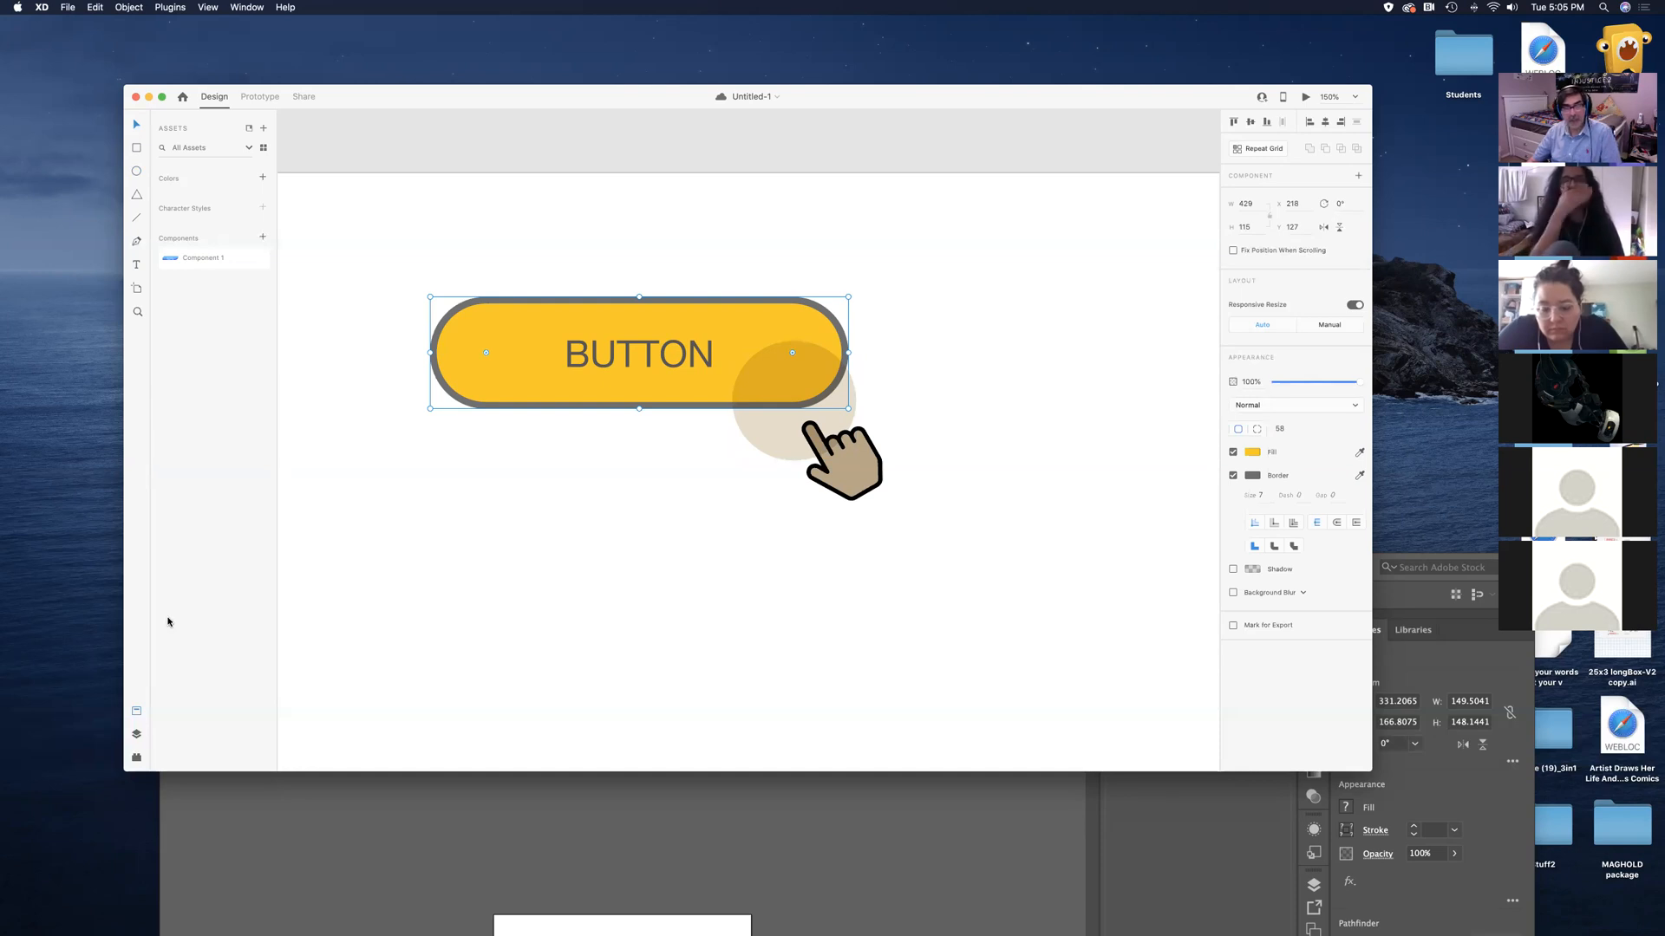
pyautogui.press('super+d')
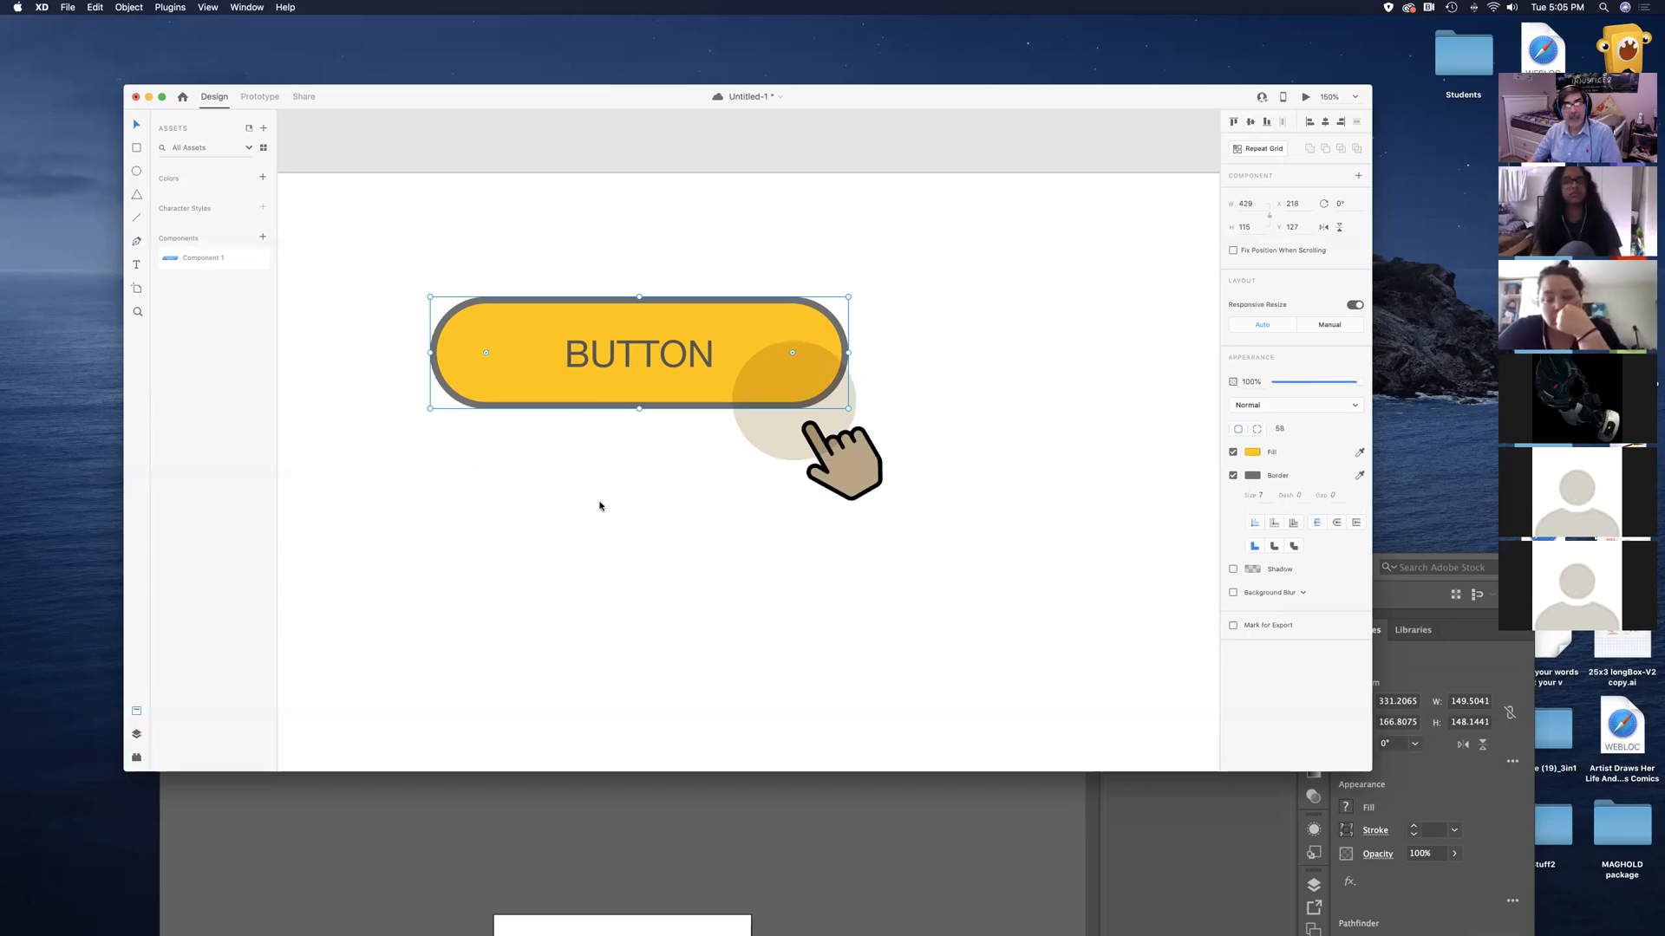
pyautogui.doubleClick(650, 370)
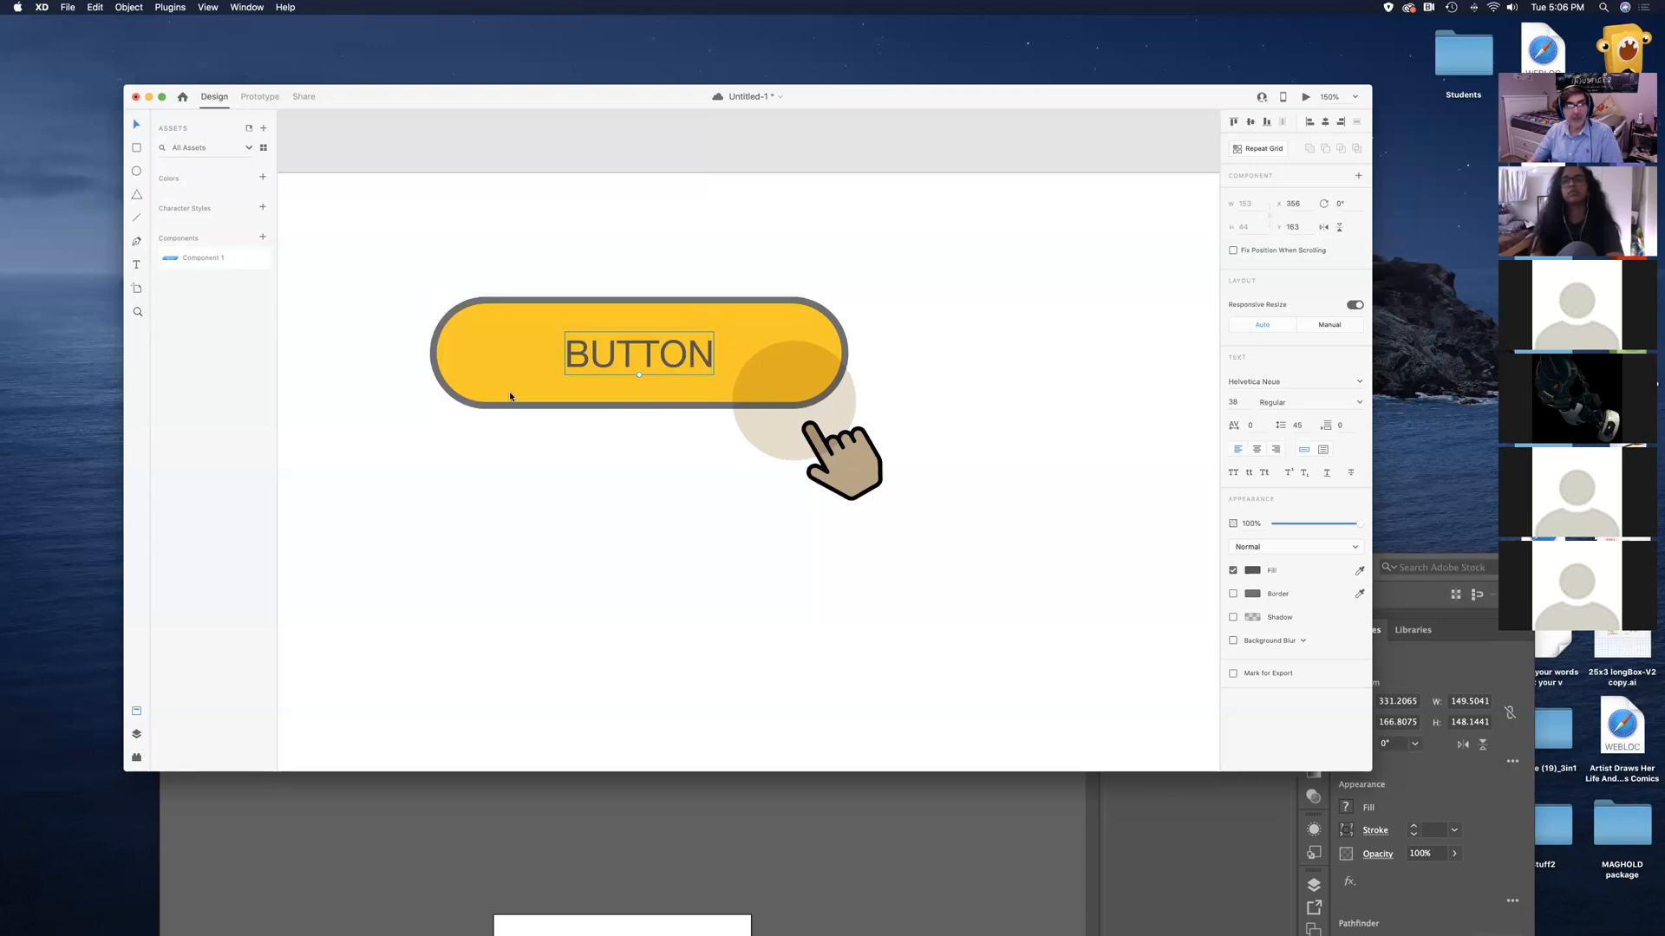
pyautogui.click(481, 386)
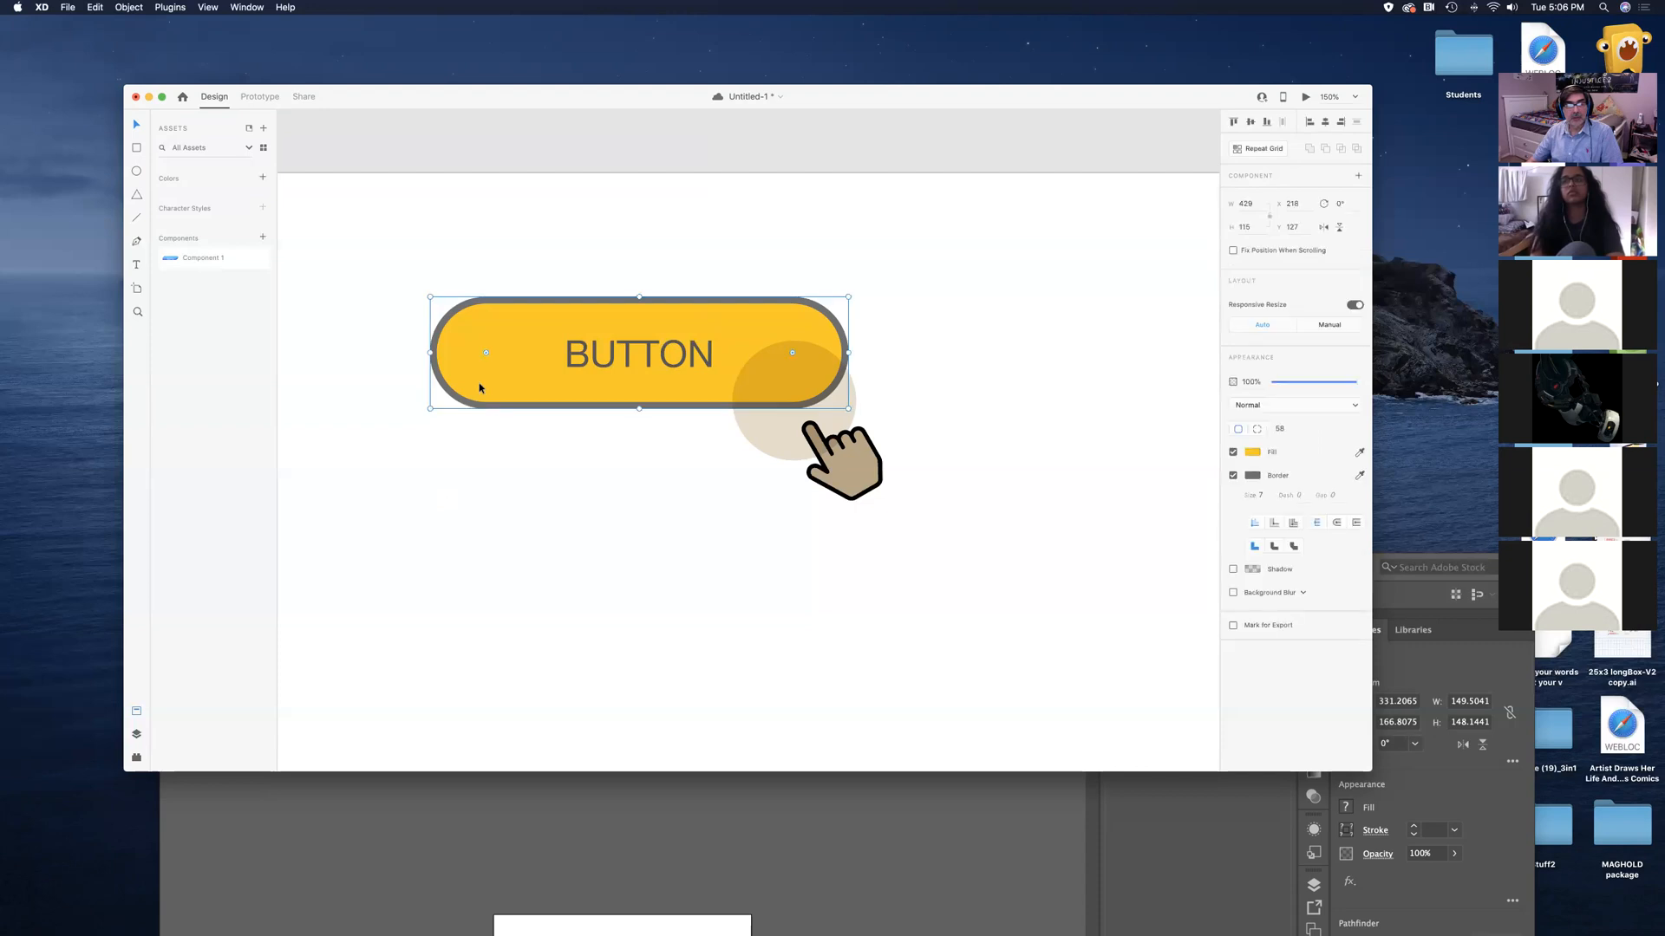
pyautogui.moveTo(481, 388); pyautogui.dragTo(461, 467)
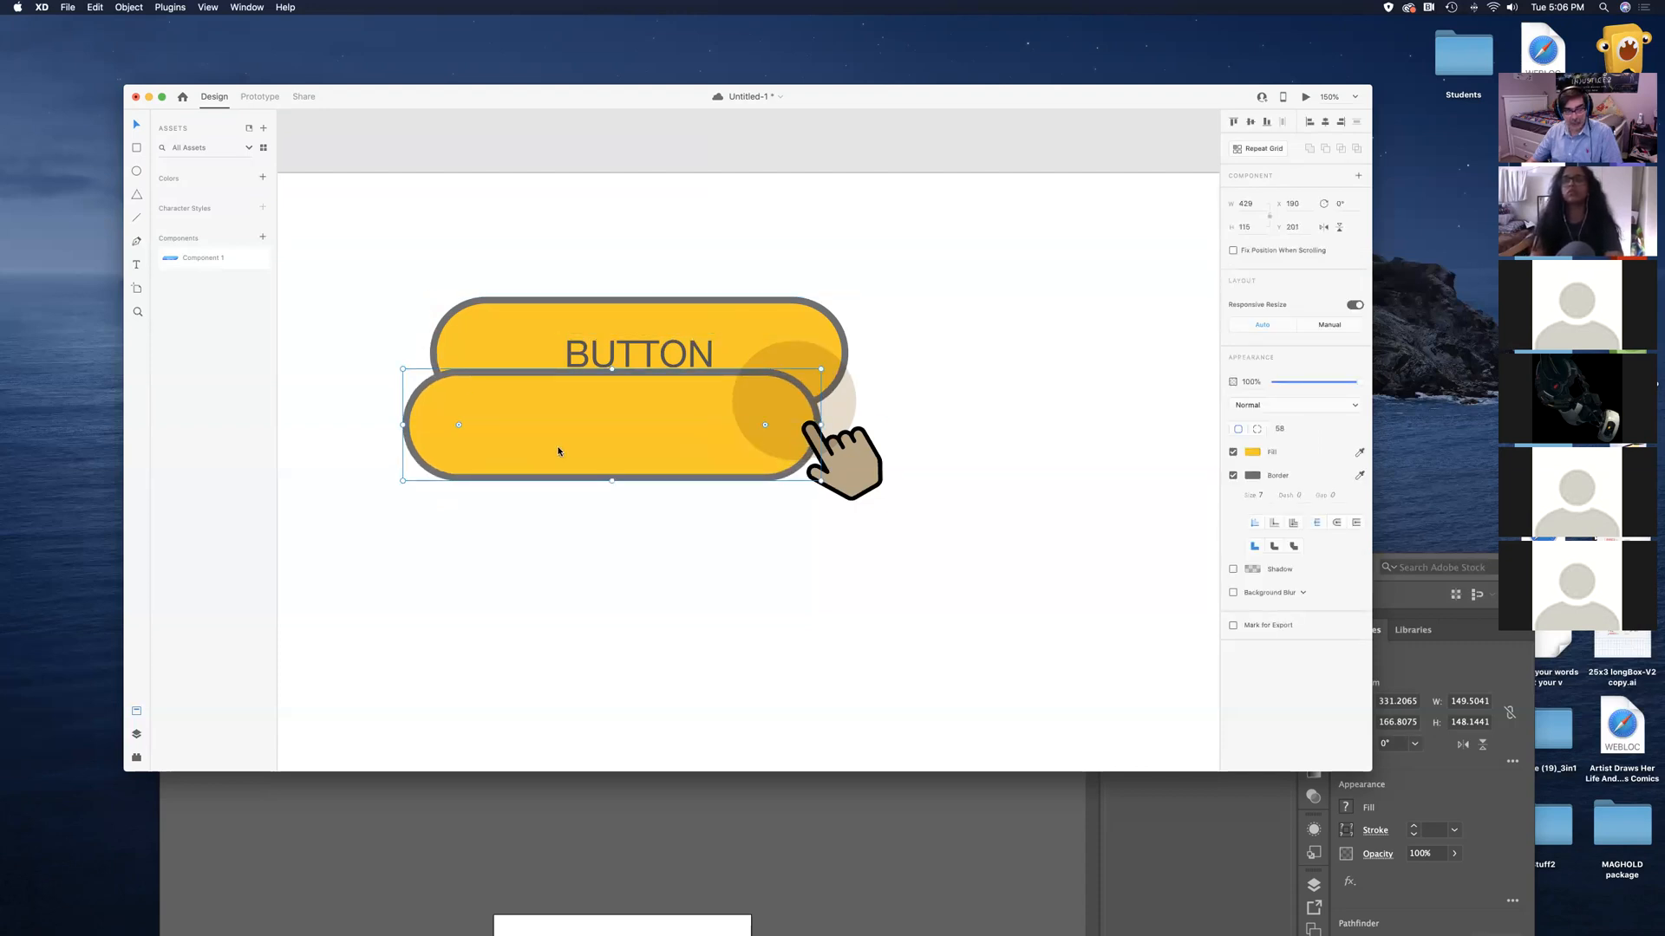
pyautogui.press('super+z')
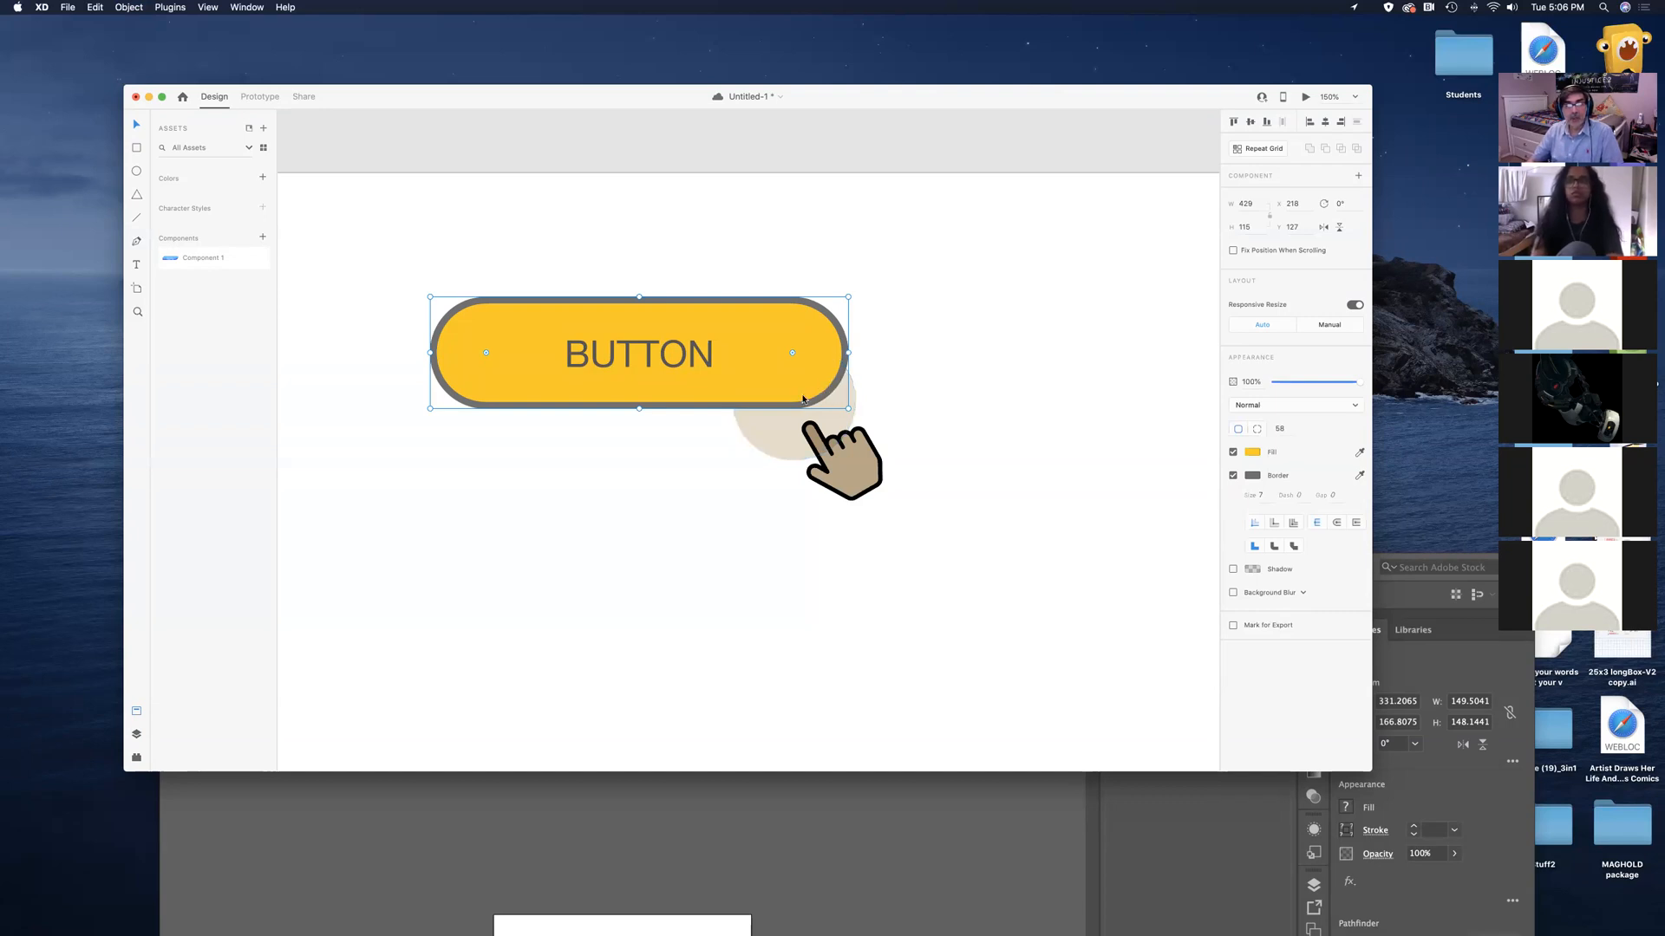
# Move the pointing hand up so its fingertip rests on the pill's lower-right edge, and bring it in front of the pill
pyautogui.click(836, 406)
pyautogui.click(850, 491)
pyautogui.moveTo(823, 461); pyautogui.dragTo(823, 455)
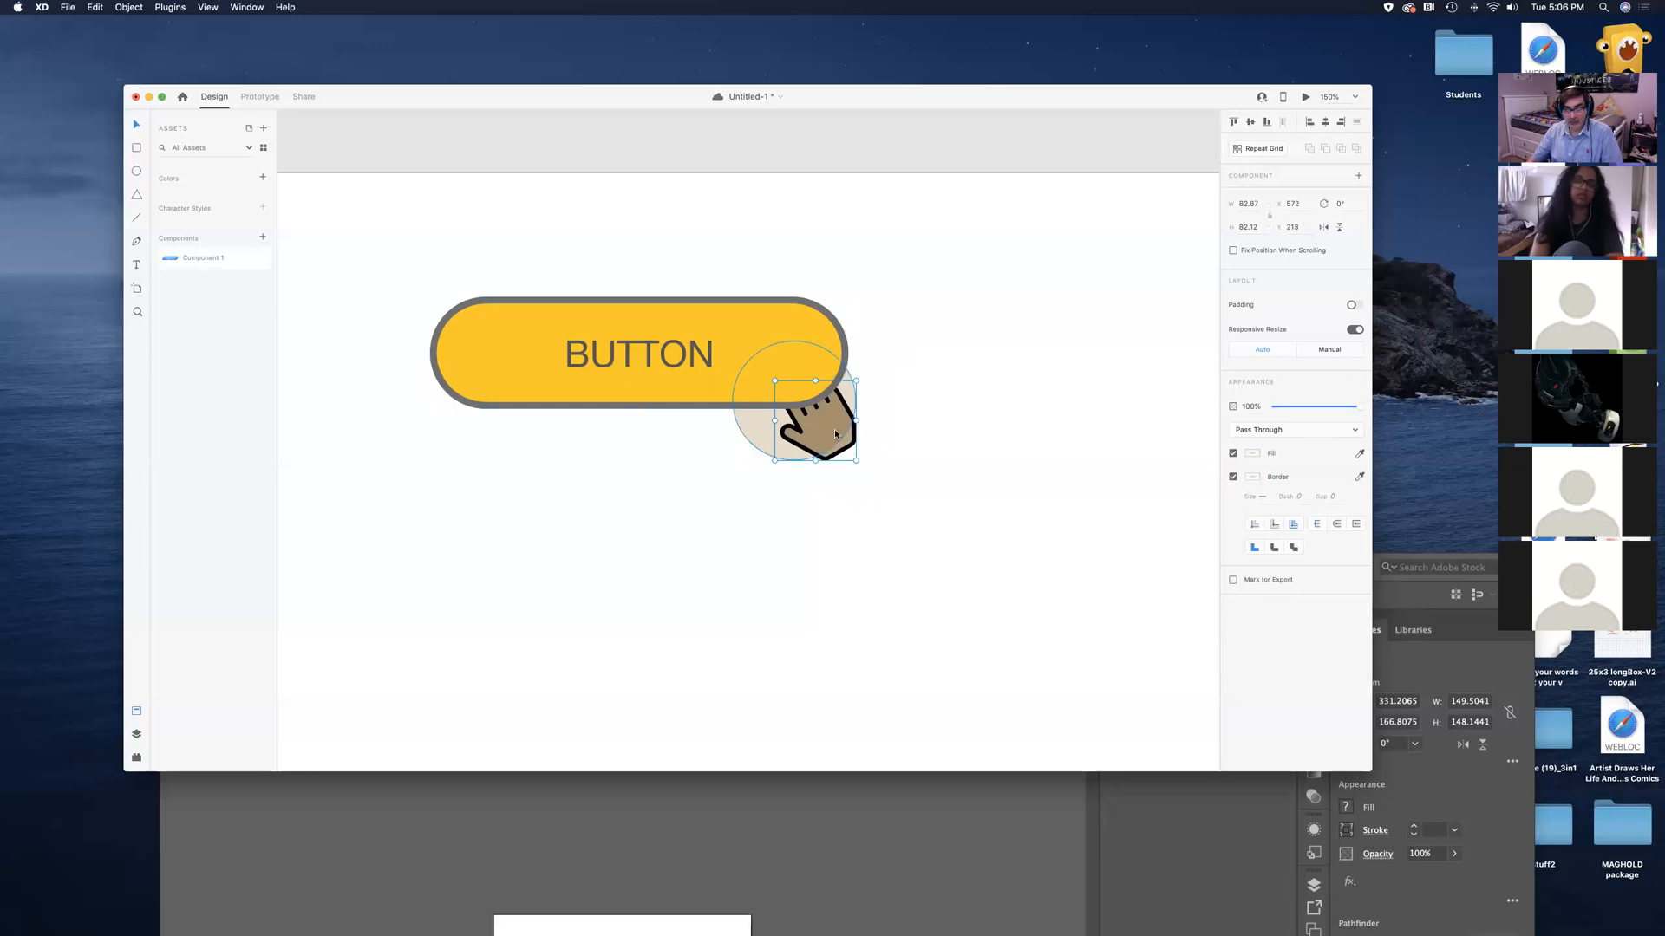
pyautogui.press('super+]')
pyautogui.press('super+]')
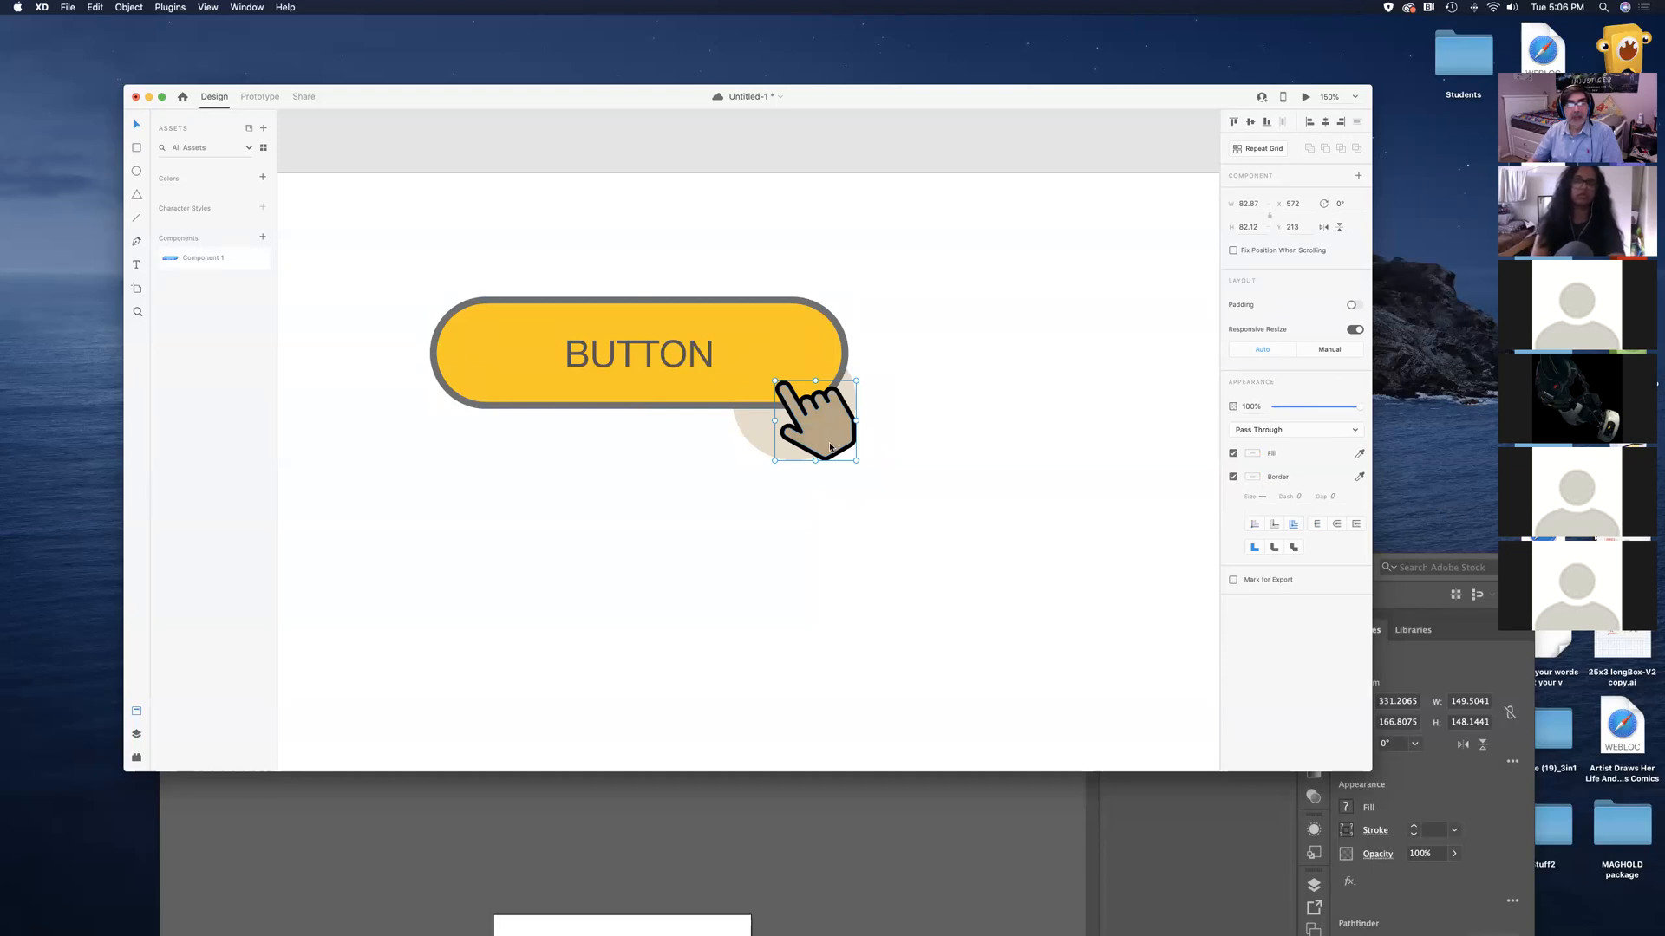
pyautogui.moveTo(830, 448)
pyautogui.mouseDown()
pyautogui.moveTo(848, 483)
pyautogui.moveTo(842, 436)
pyautogui.mouseUp()
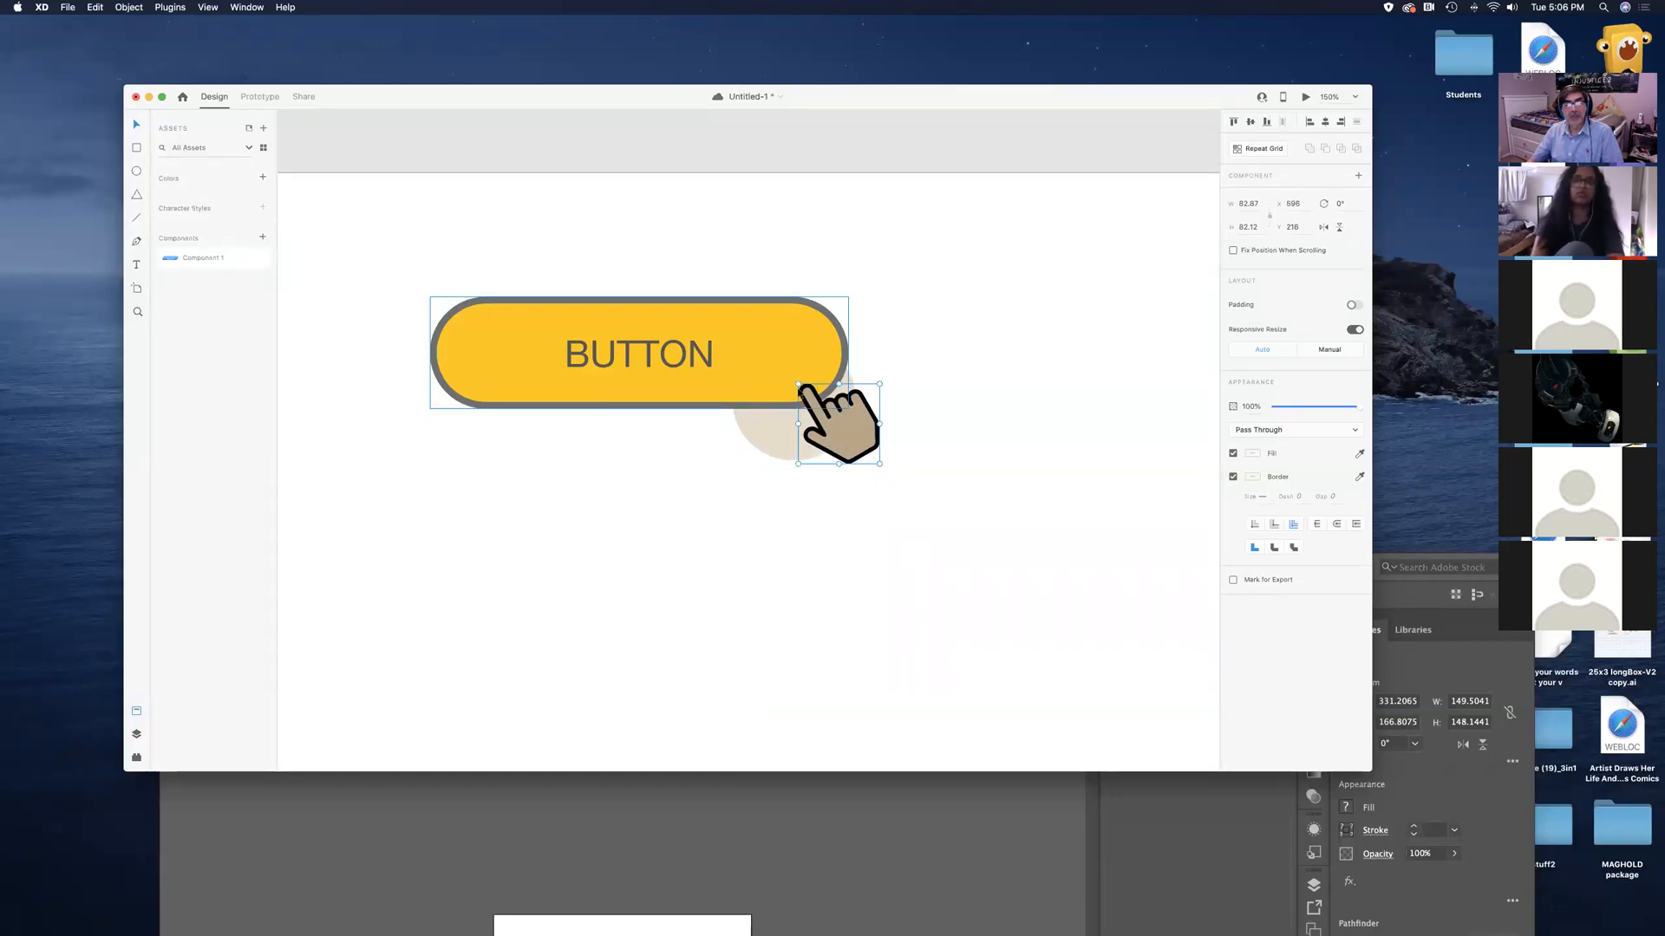
# Mask the beige ellipse with the copied pill shape so it is clipped to the button, and deselect
pyautogui.click(572, 494)
pyautogui.click(684, 400)
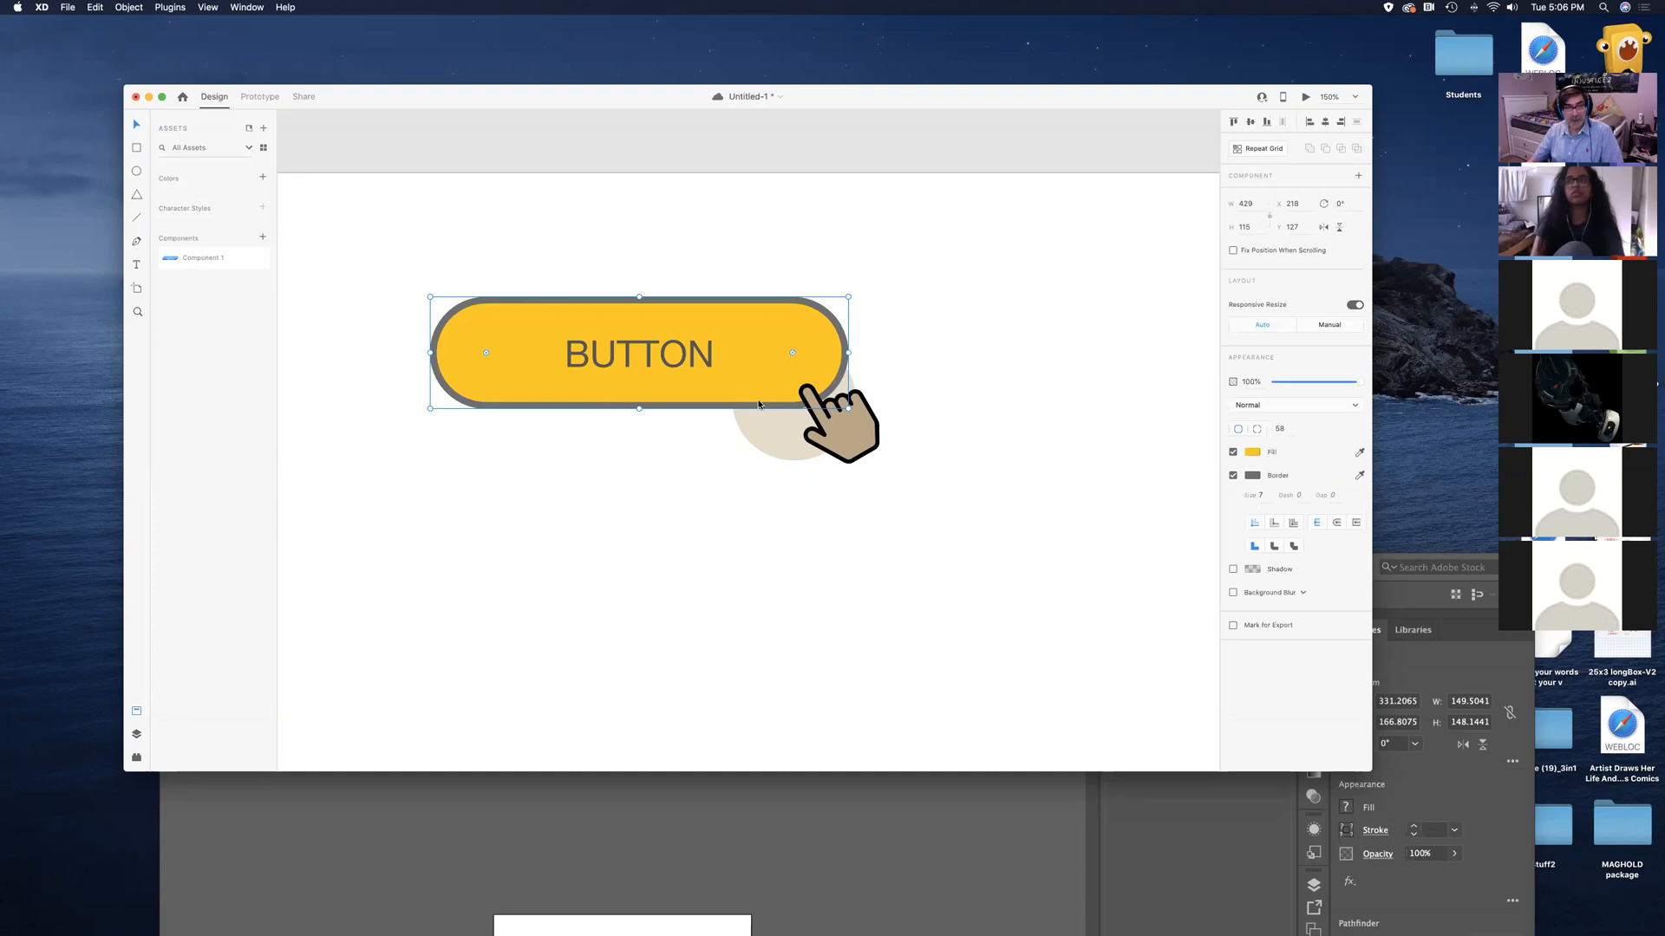
pyautogui.keyDown('shift'); pyautogui.click(771, 443); pyautogui.keyUp('shift')
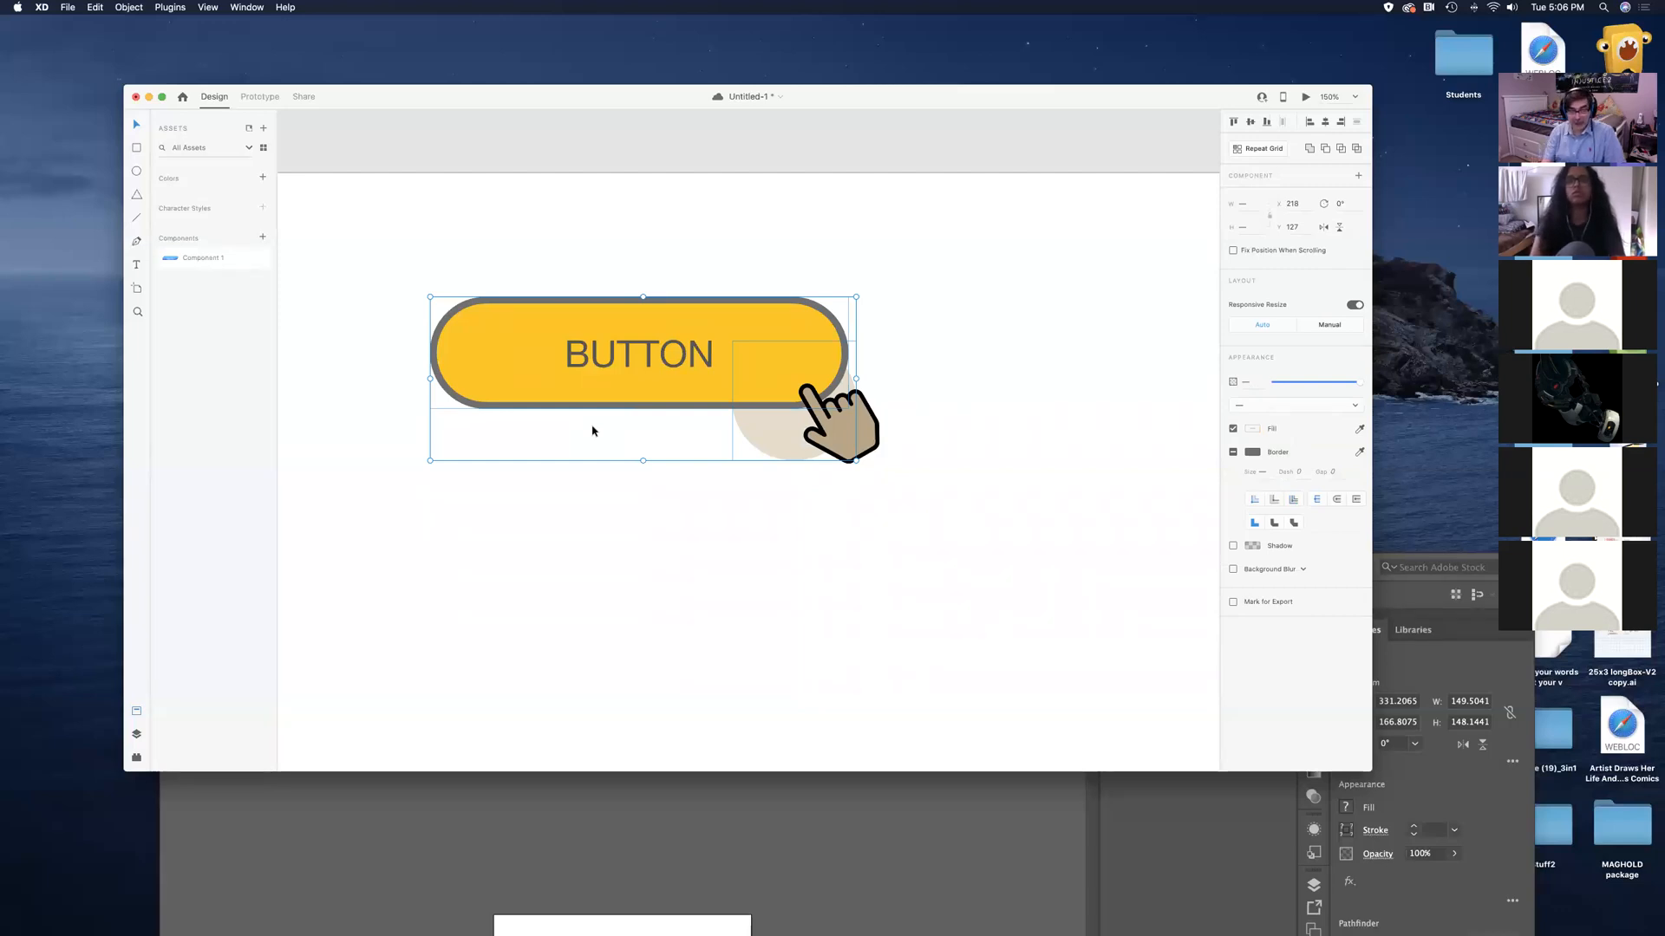
pyautogui.press('super+shift+m')
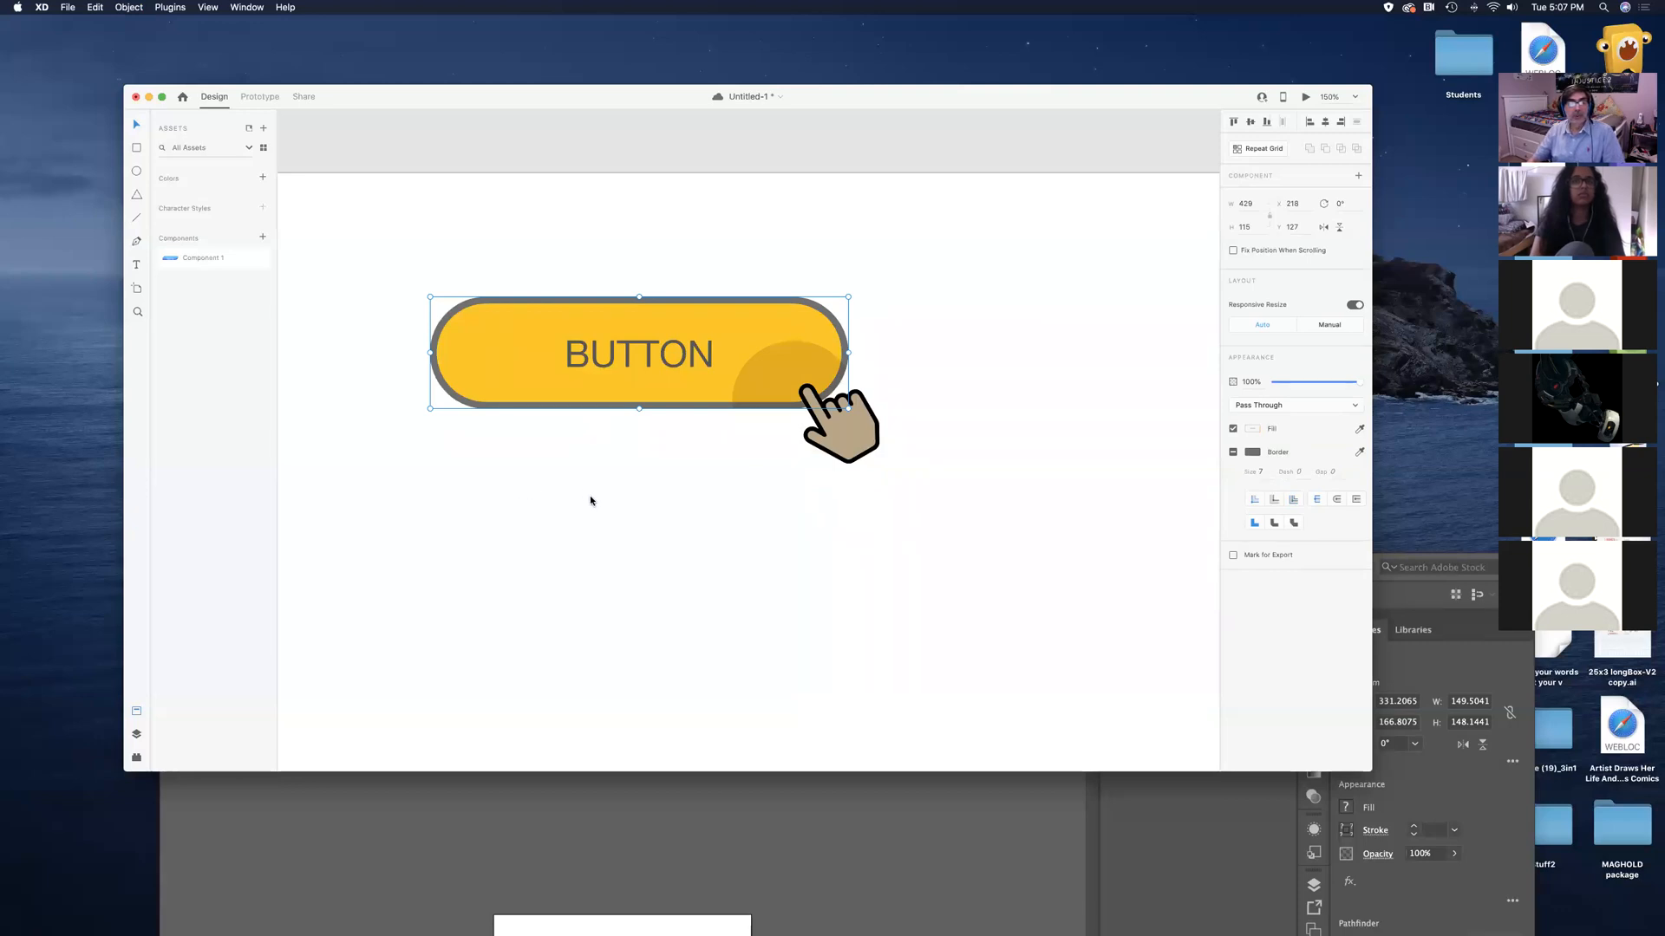
pyautogui.click(621, 501)
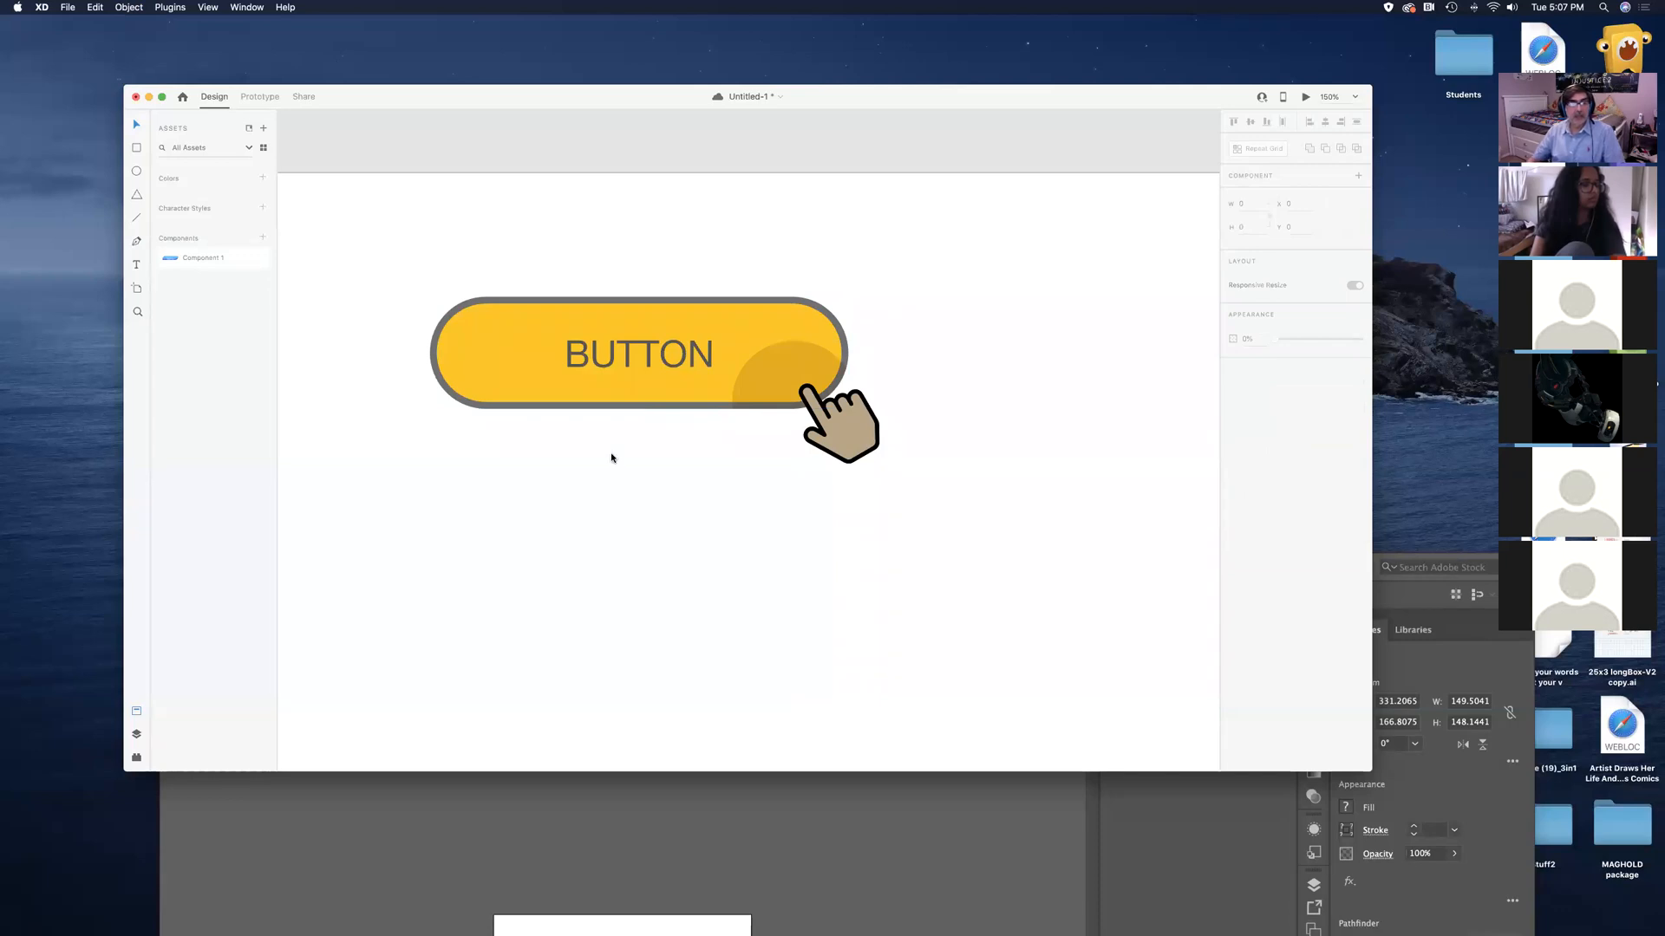
# Make one component from the masked pill, BUTTON text and hand, and add a Hover State with its default name
pyautogui.moveTo(408, 259); pyautogui.dragTo(895, 458)
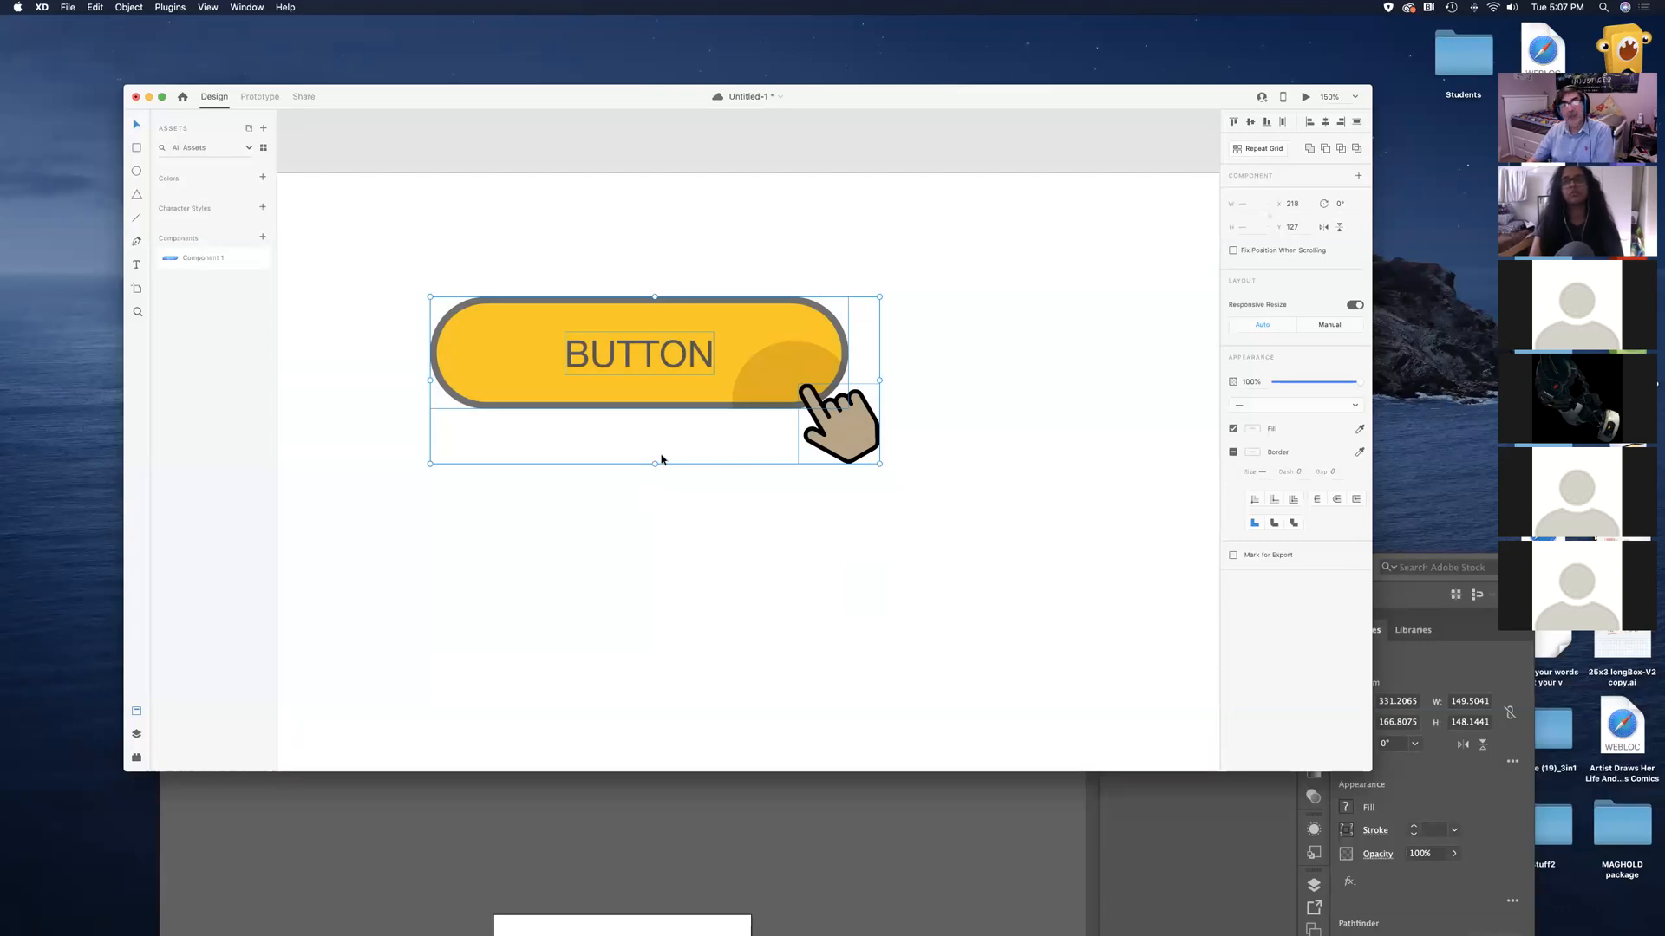
pyautogui.press('super+k')
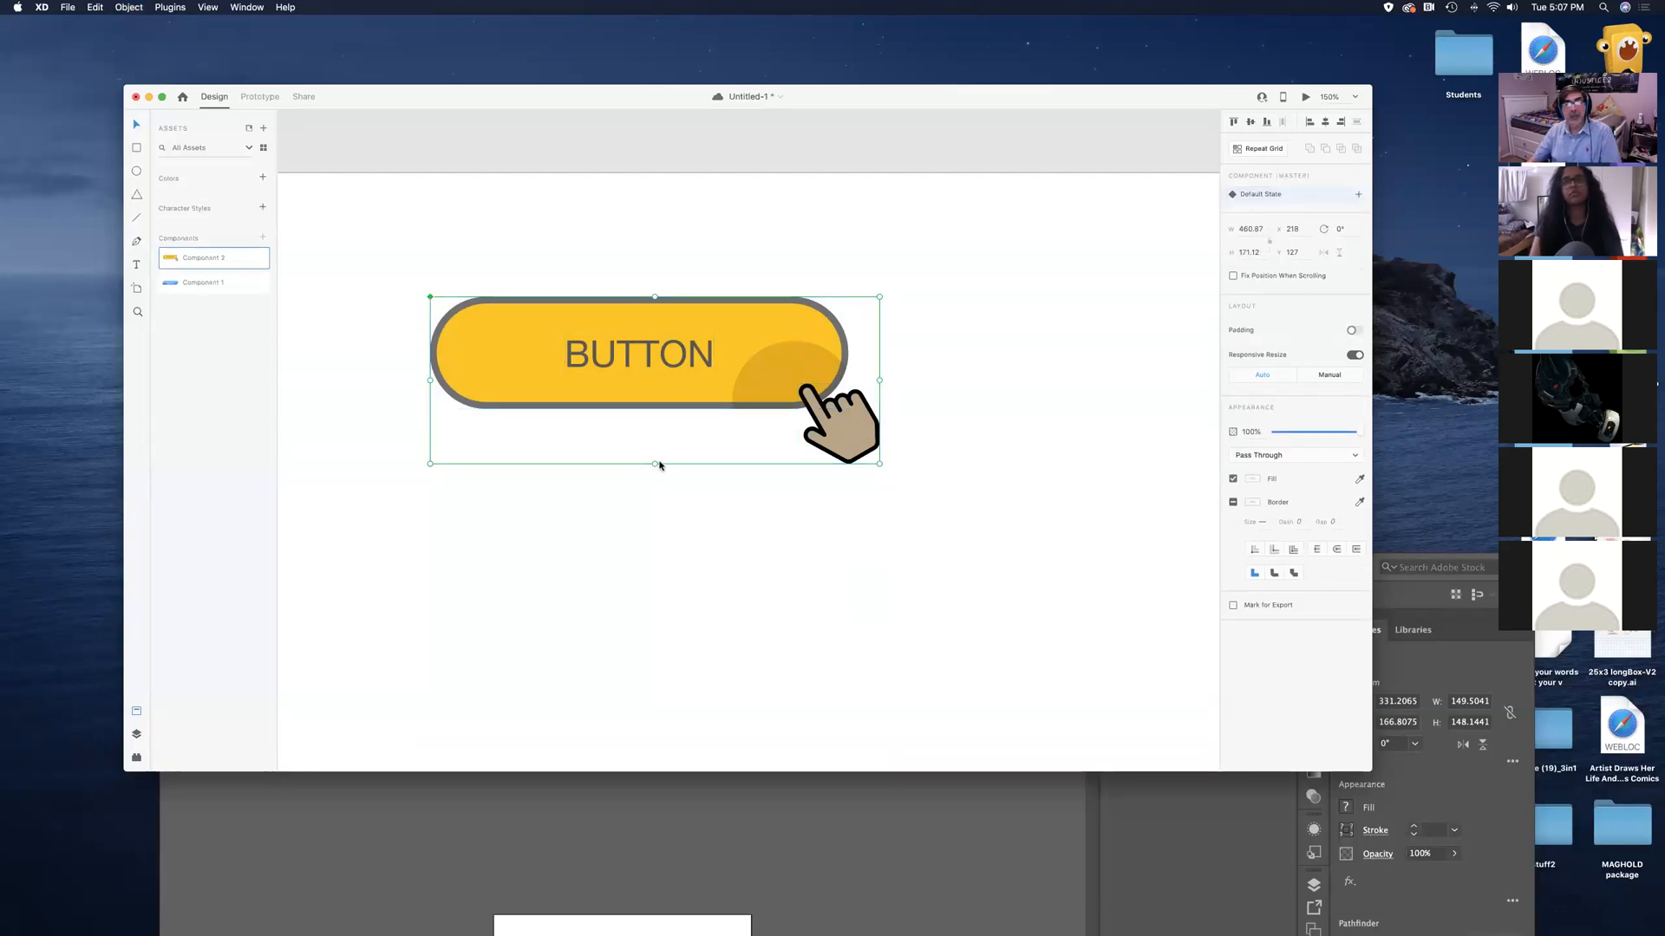
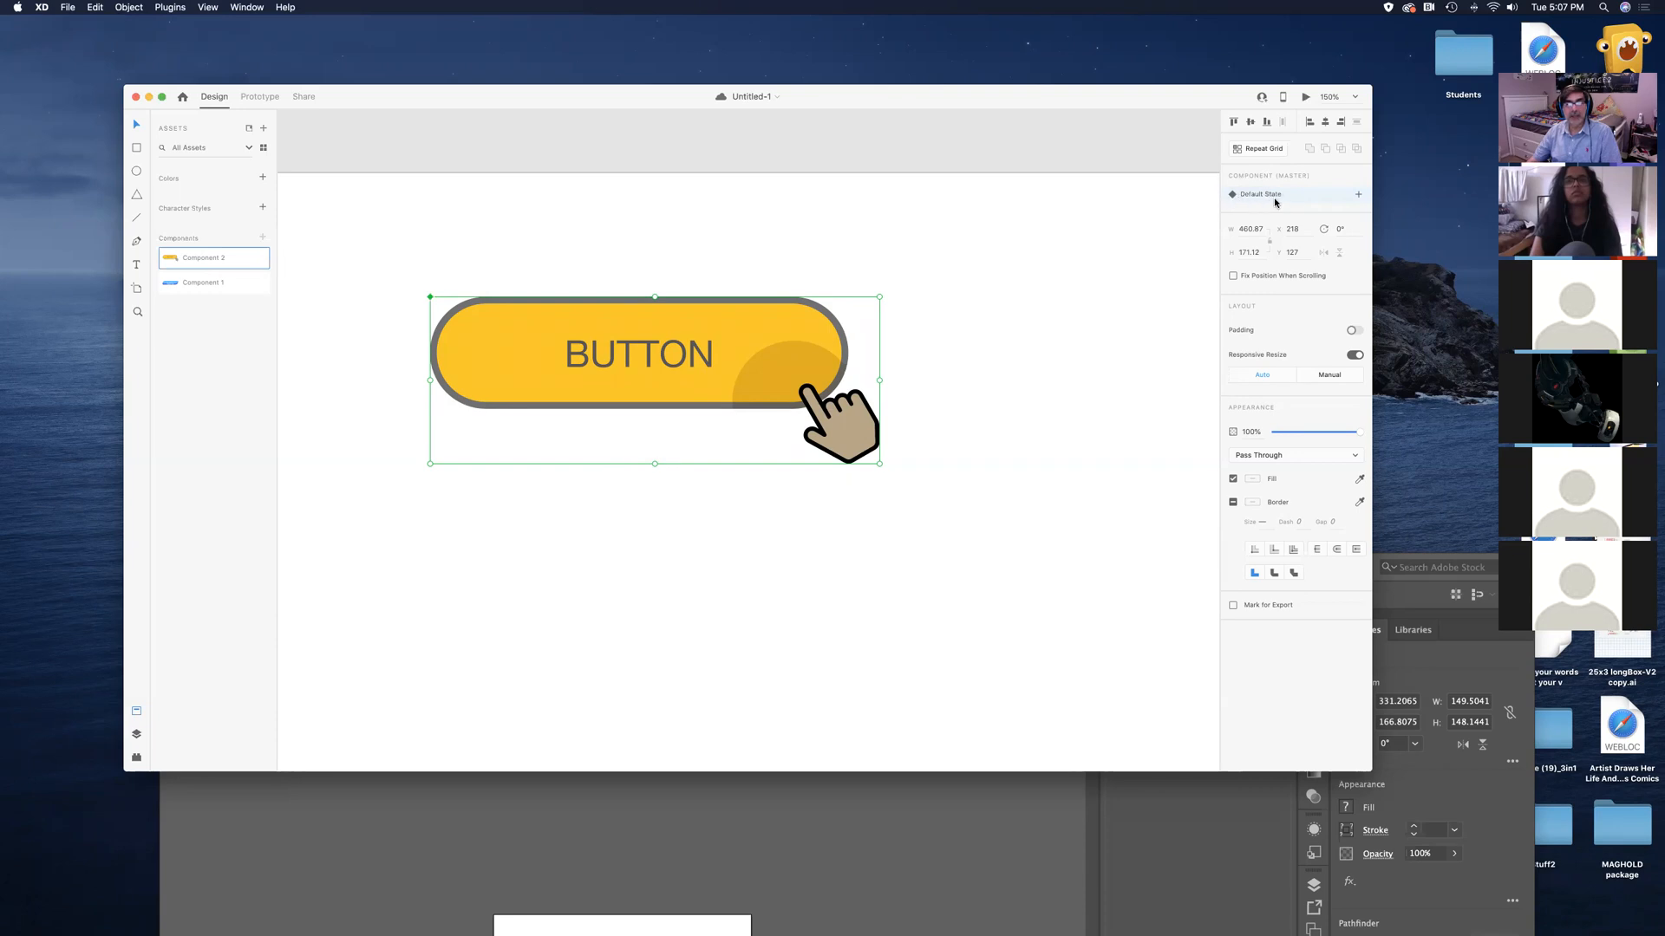
pyautogui.click(1359, 195)
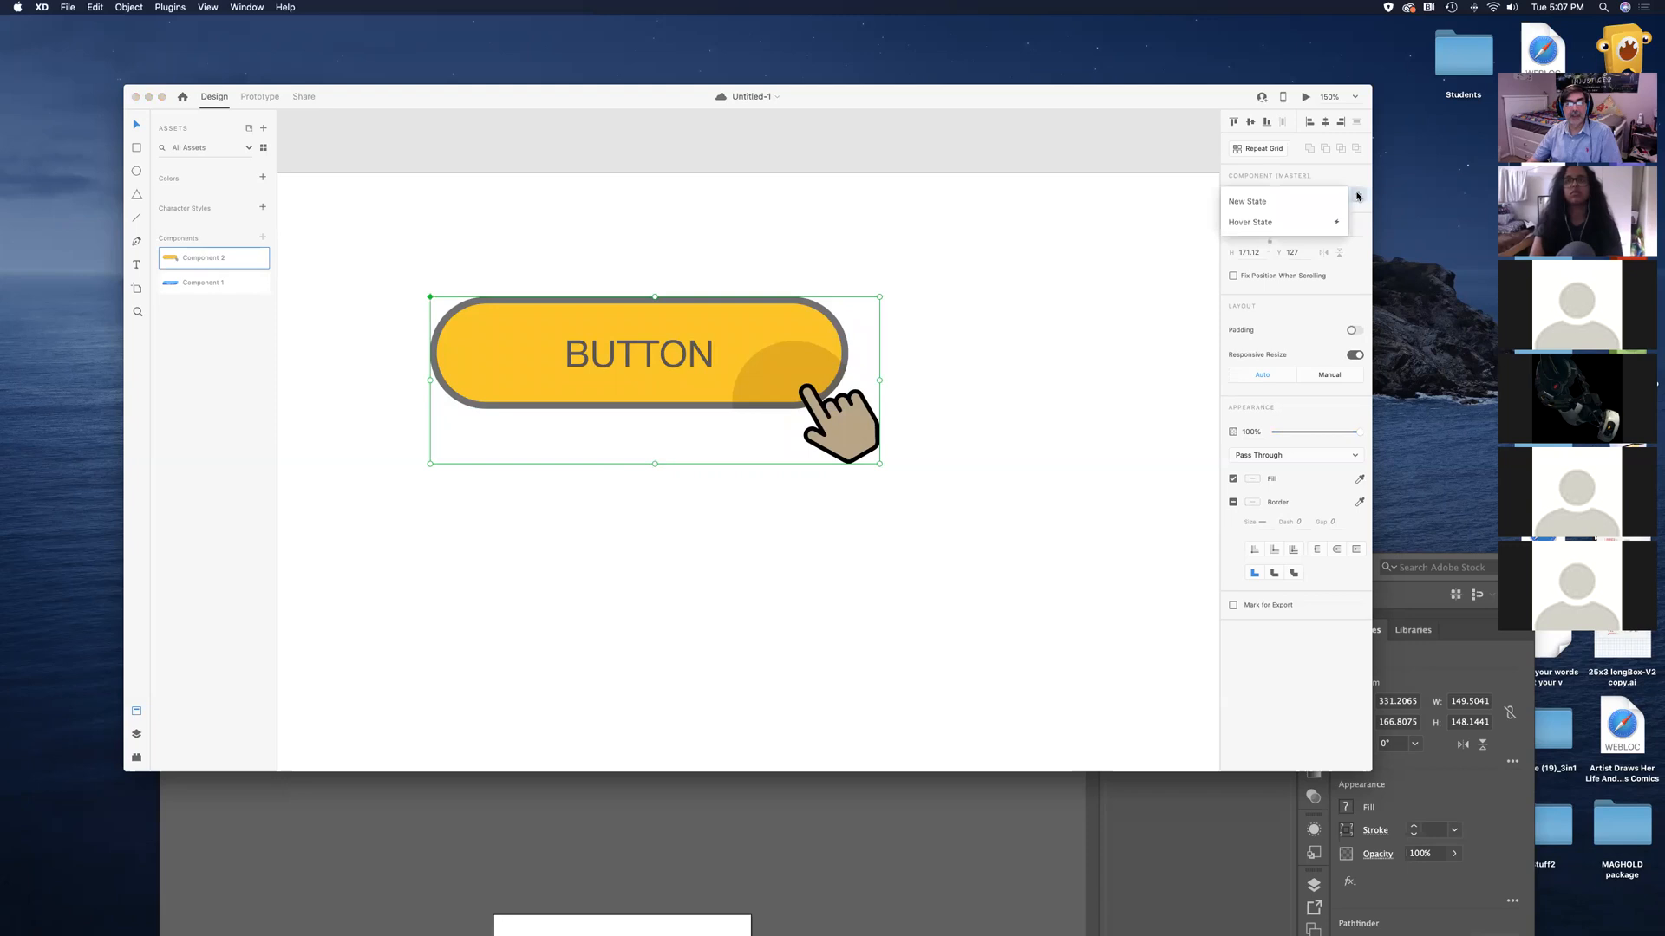
pyautogui.click(1267, 223)
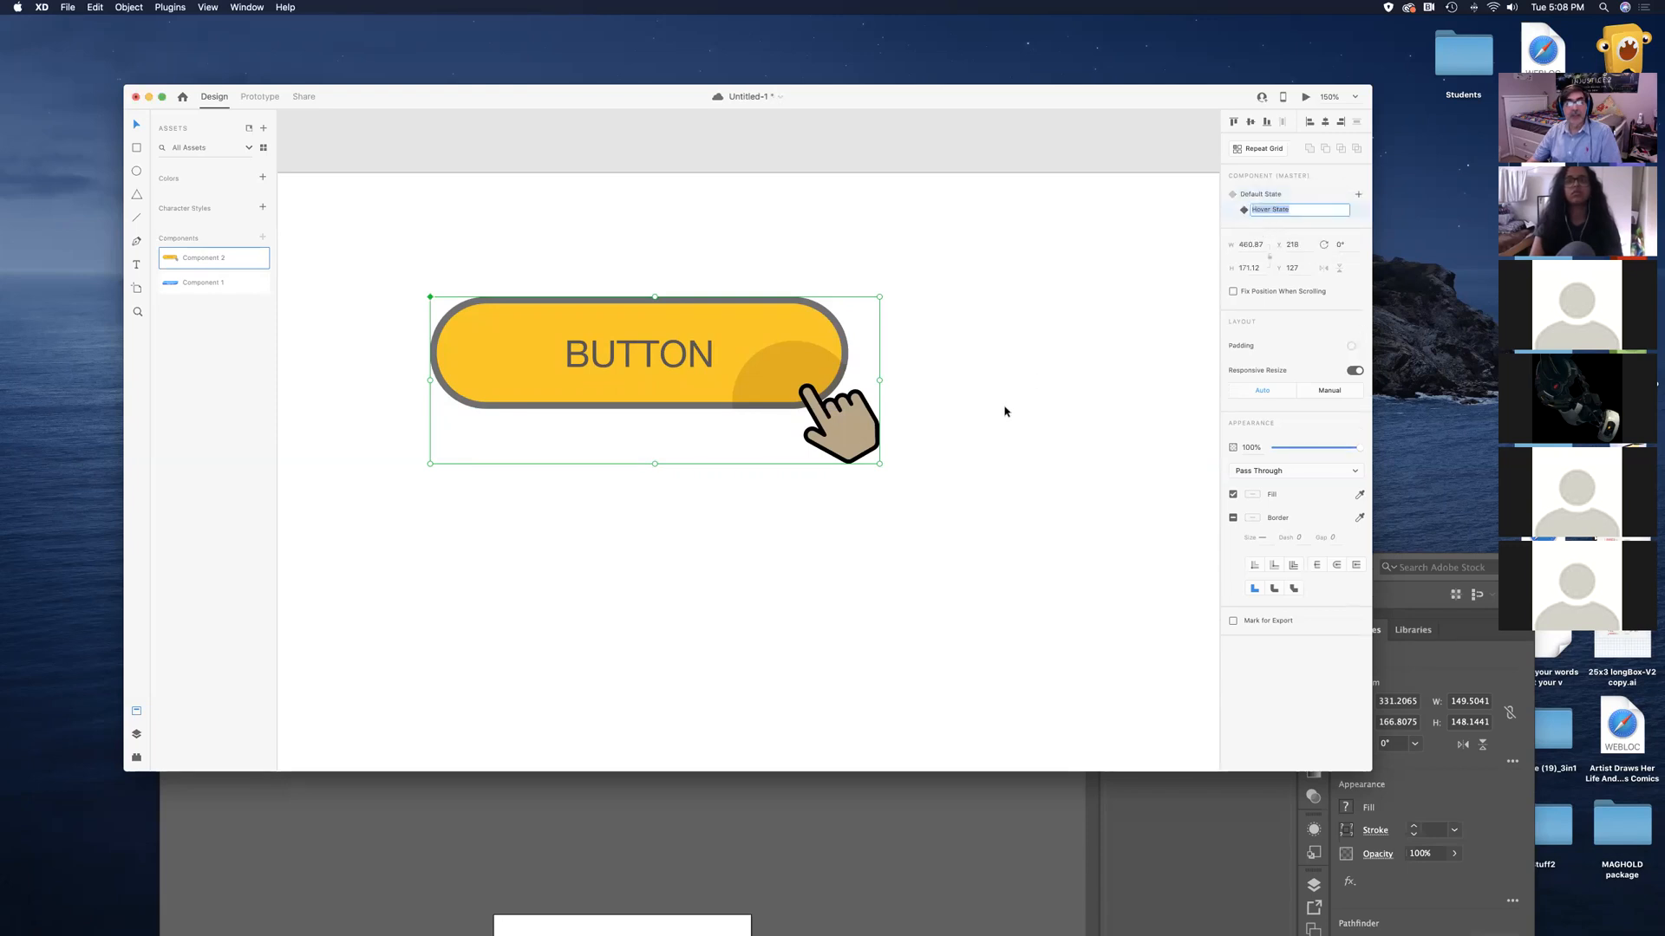
pyautogui.press('Return')
pyautogui.click(990, 384)
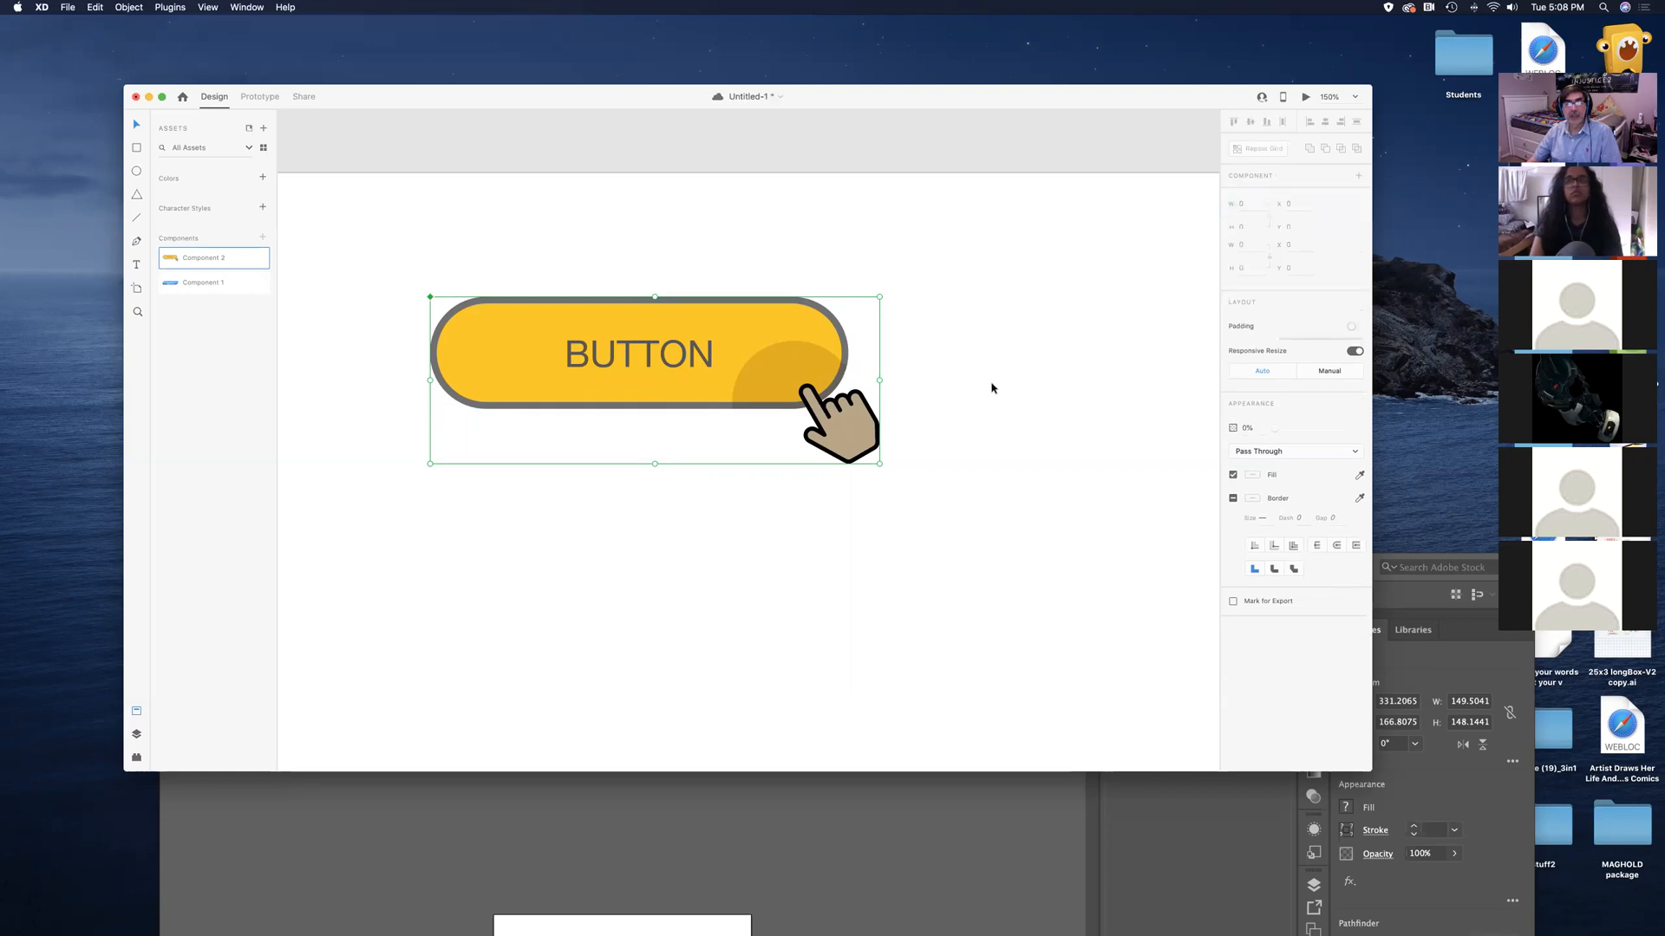
# In the Hover State, enlarge the ellipse inside the pill's mask up and leftward to about 318 × 308, and deselect
pyautogui.click(826, 371)
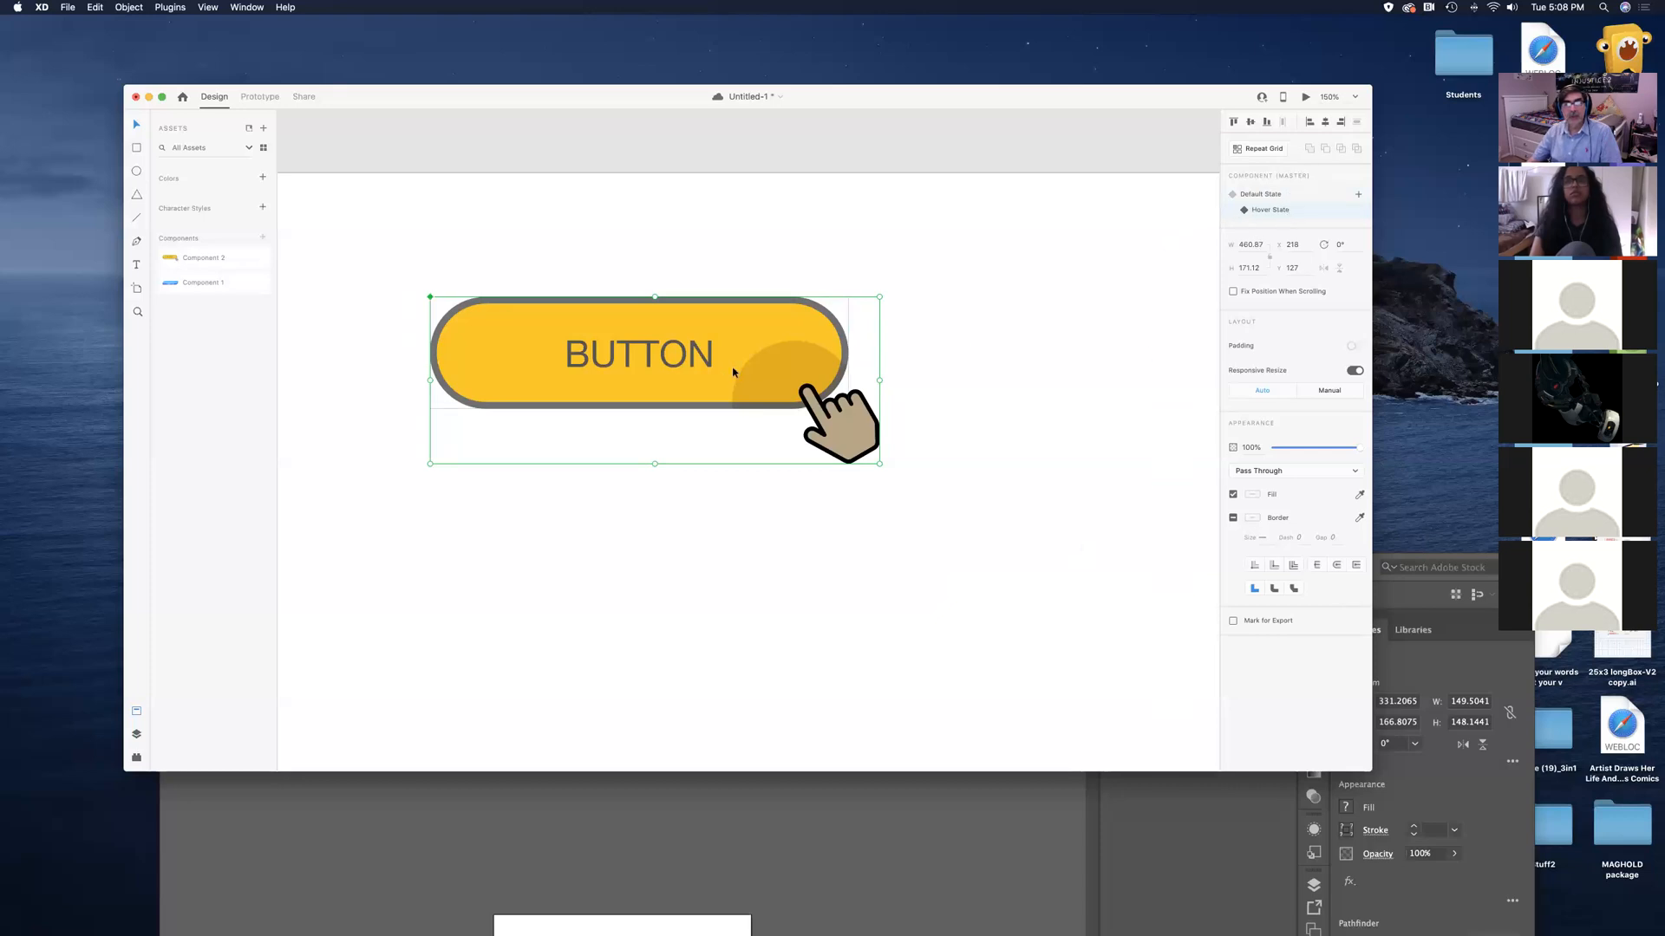
pyautogui.click(984, 382)
pyautogui.click(816, 384)
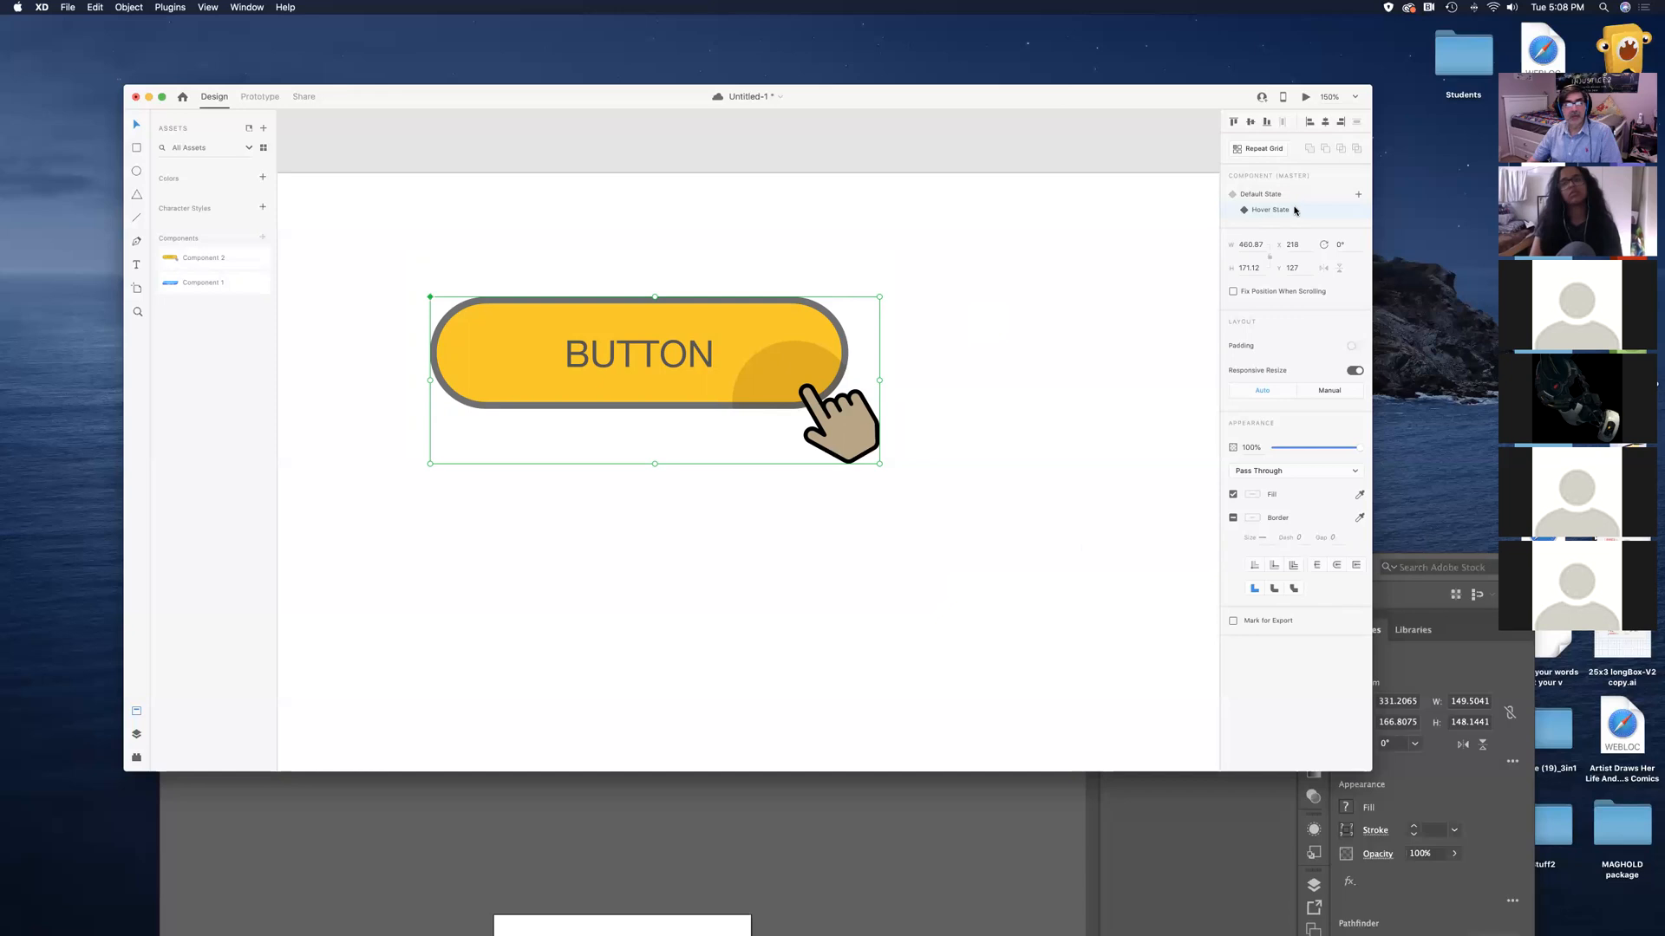
pyautogui.doubleClick(756, 388)
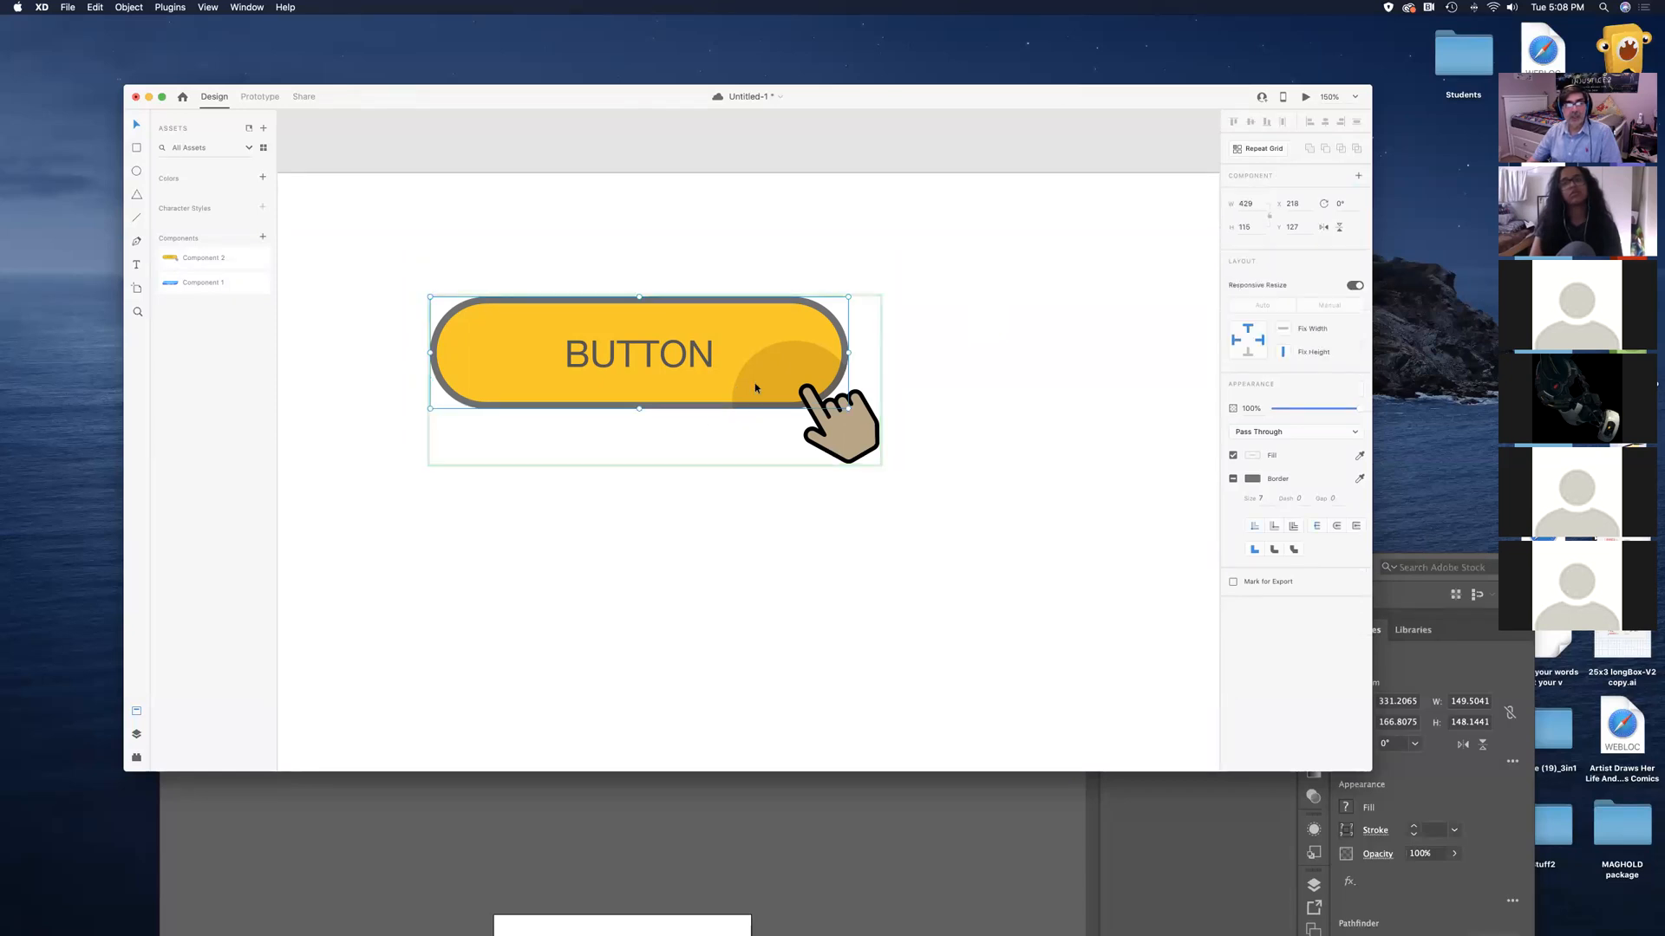
pyautogui.doubleClick(758, 387)
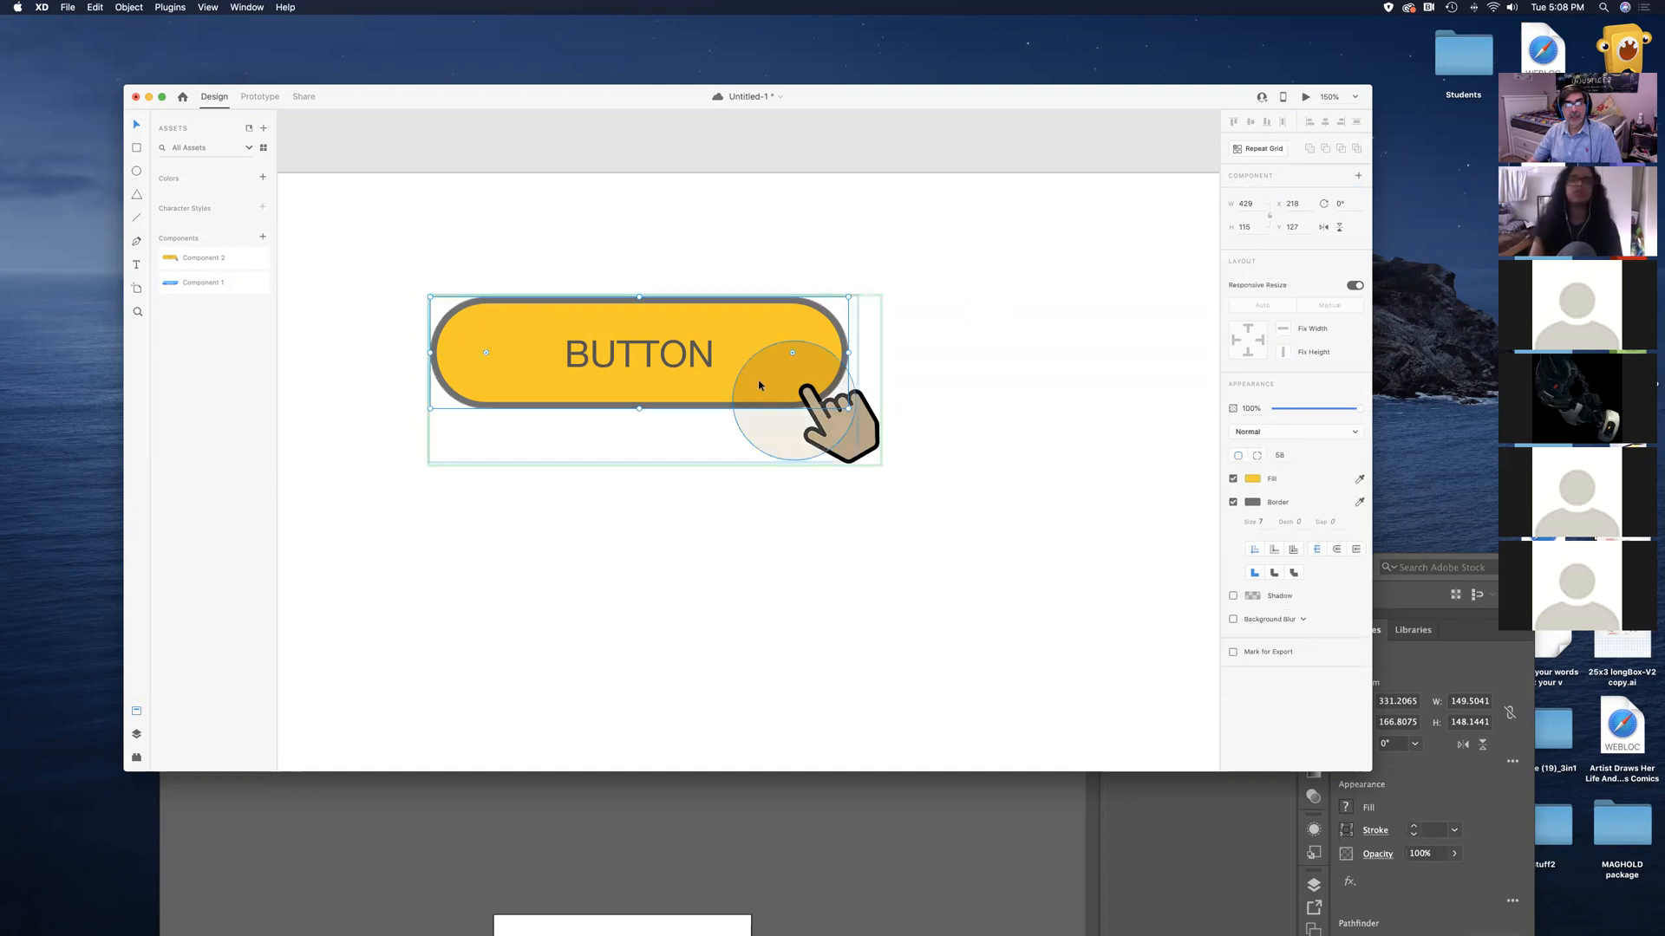
pyautogui.click(756, 385)
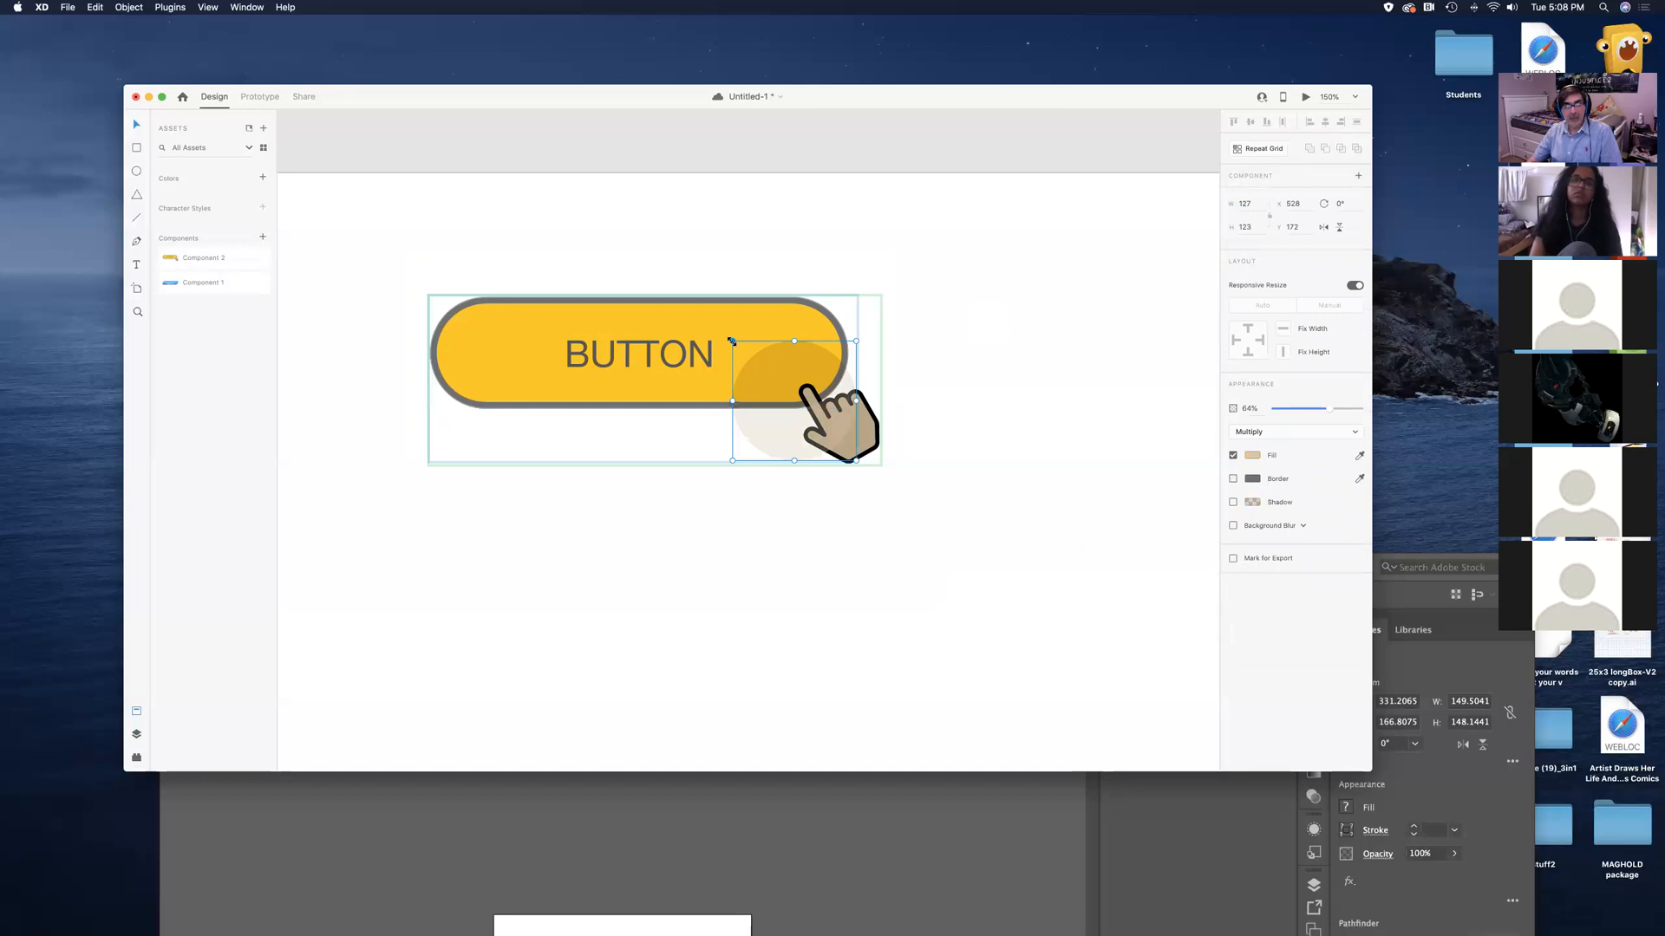
pyautogui.moveTo(733, 341); pyautogui.dragTo(310, 159)
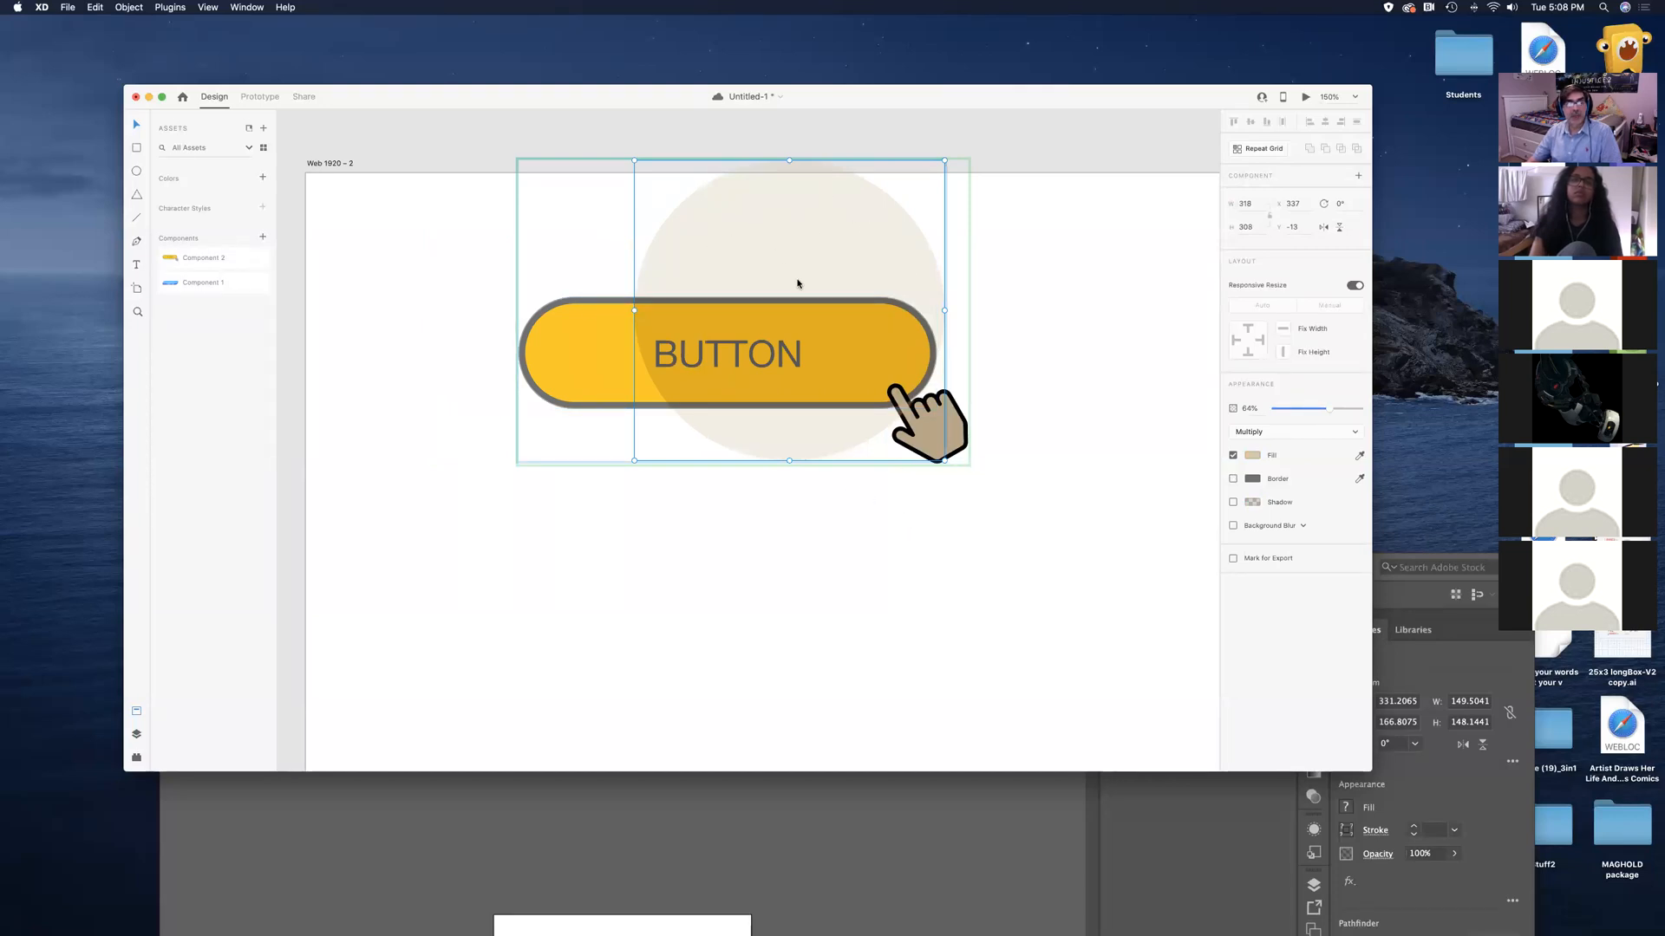
pyautogui.press('Delete')
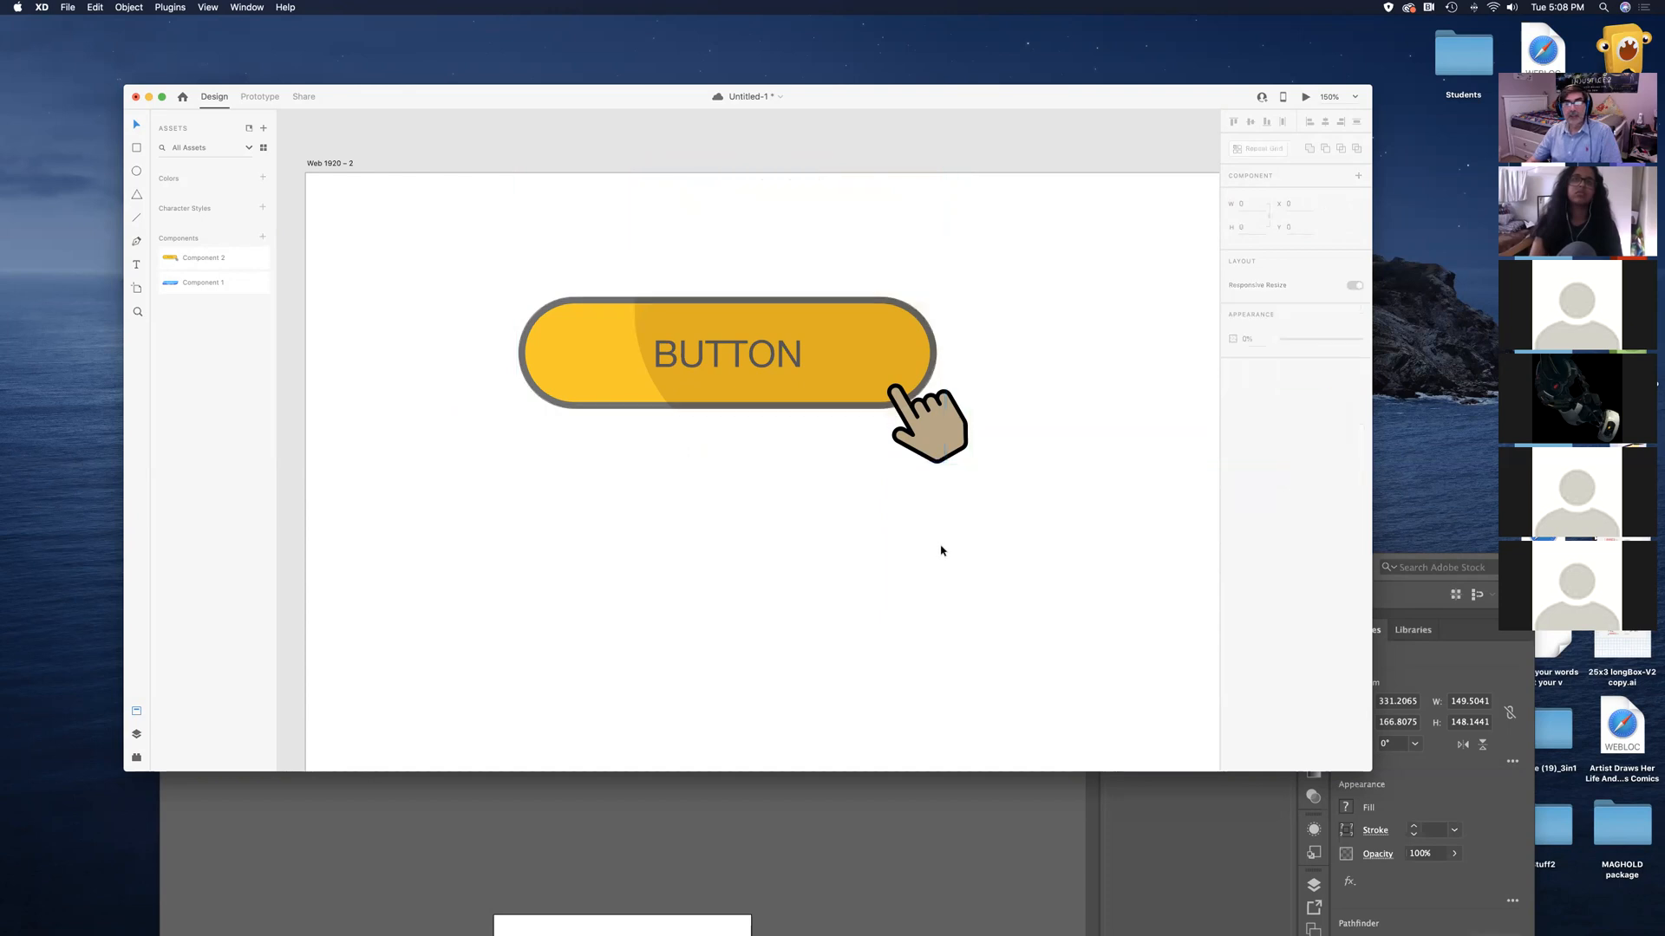
# In the Hover State, shrink the pointing hand to about 57 × 56, keeping its fingertip on the pill's lower-right edge, and deselect
pyautogui.click(940, 436)
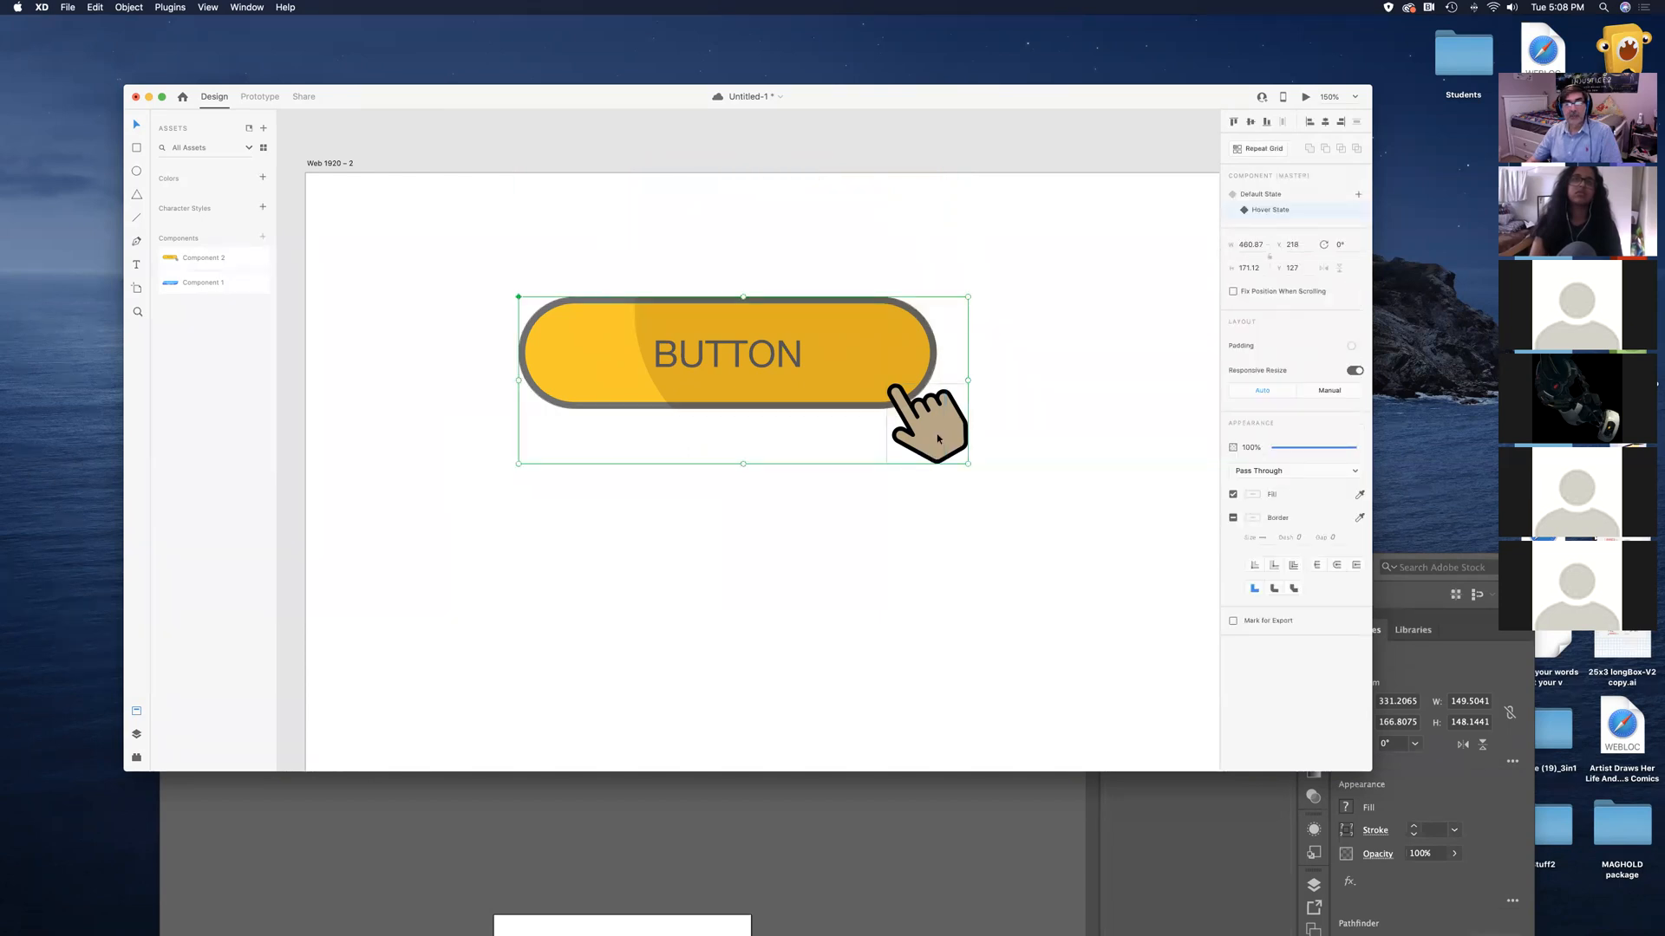
pyautogui.doubleClick(938, 439)
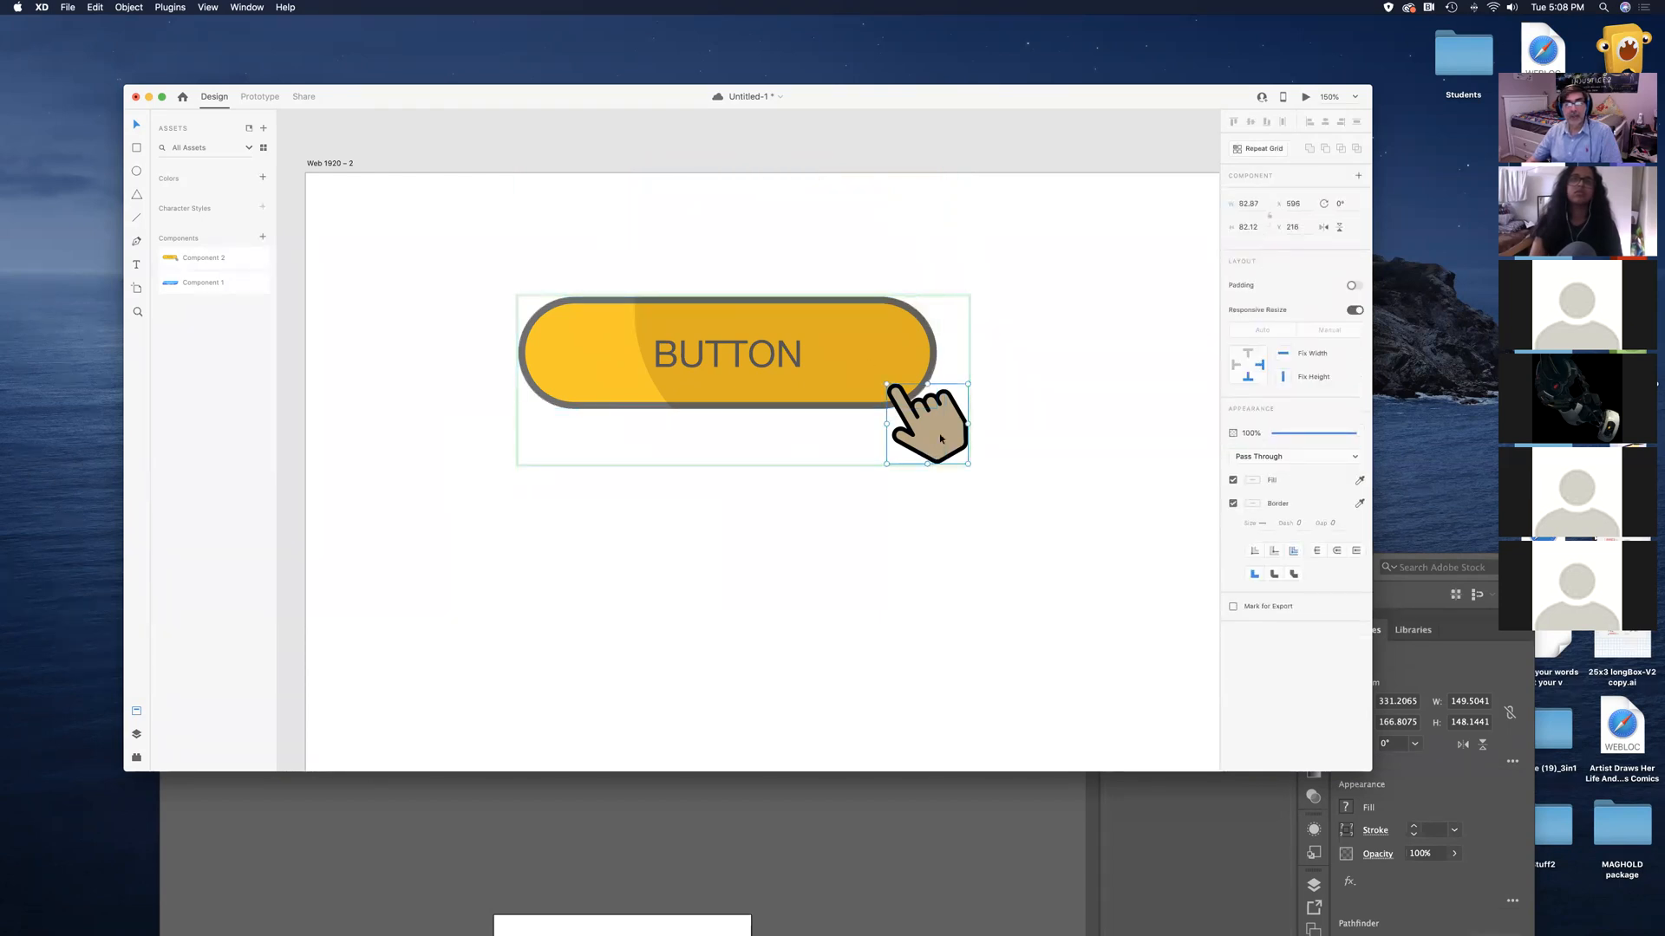
pyautogui.moveTo(967, 464); pyautogui.dragTo(943, 443)
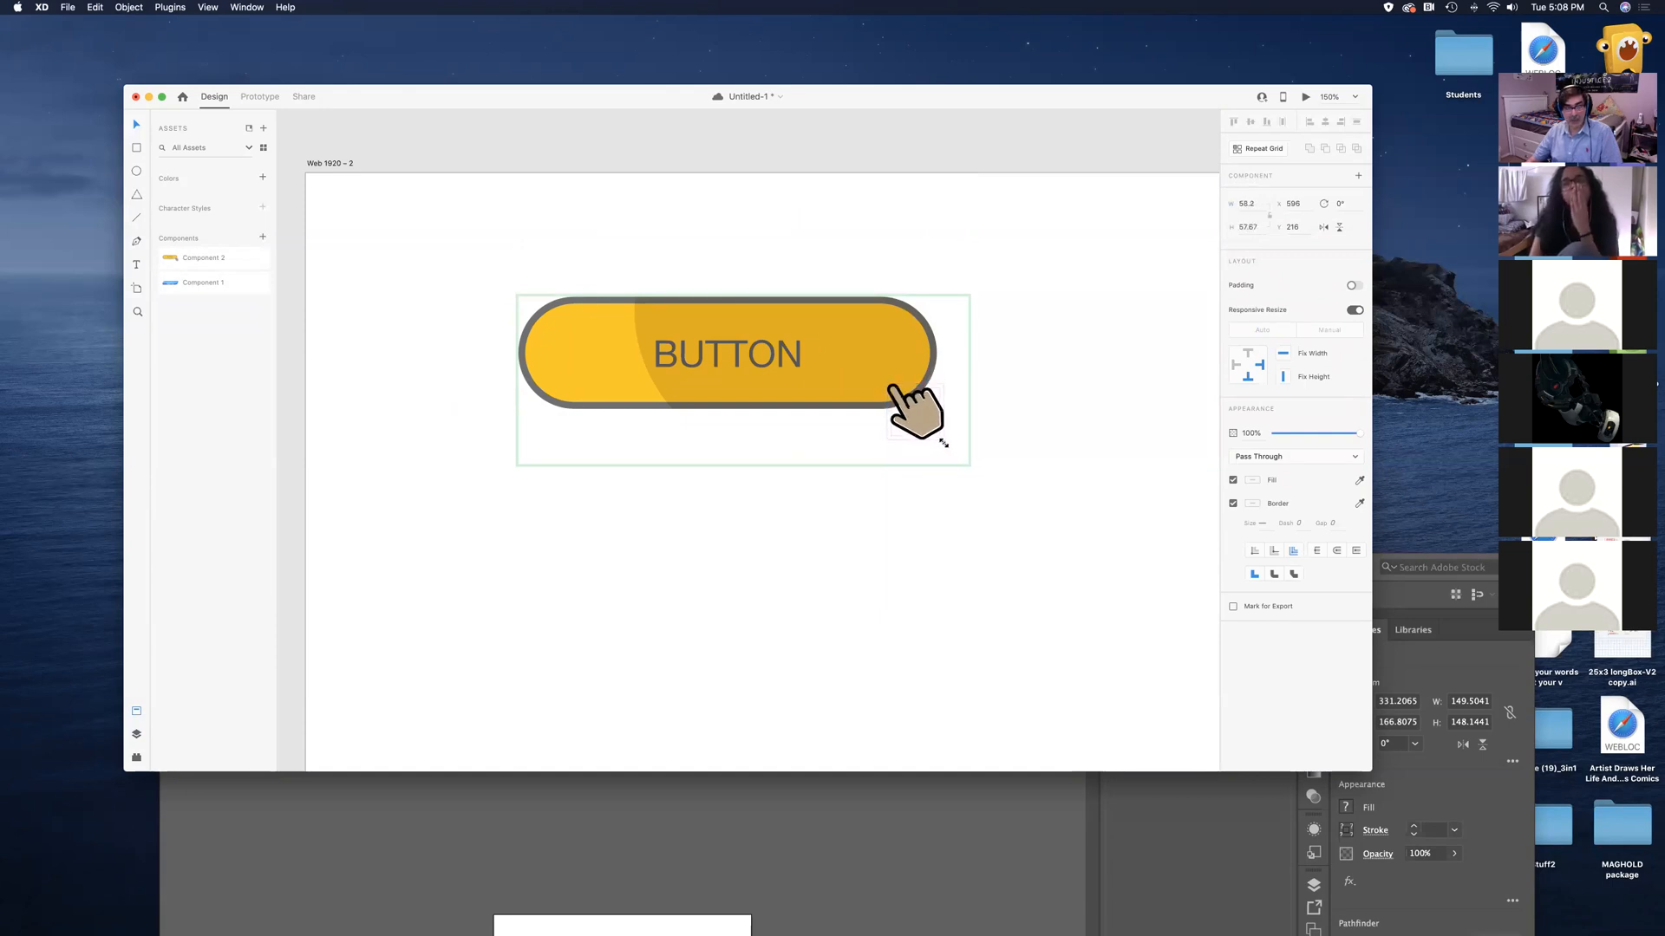
pyautogui.press('super+z')
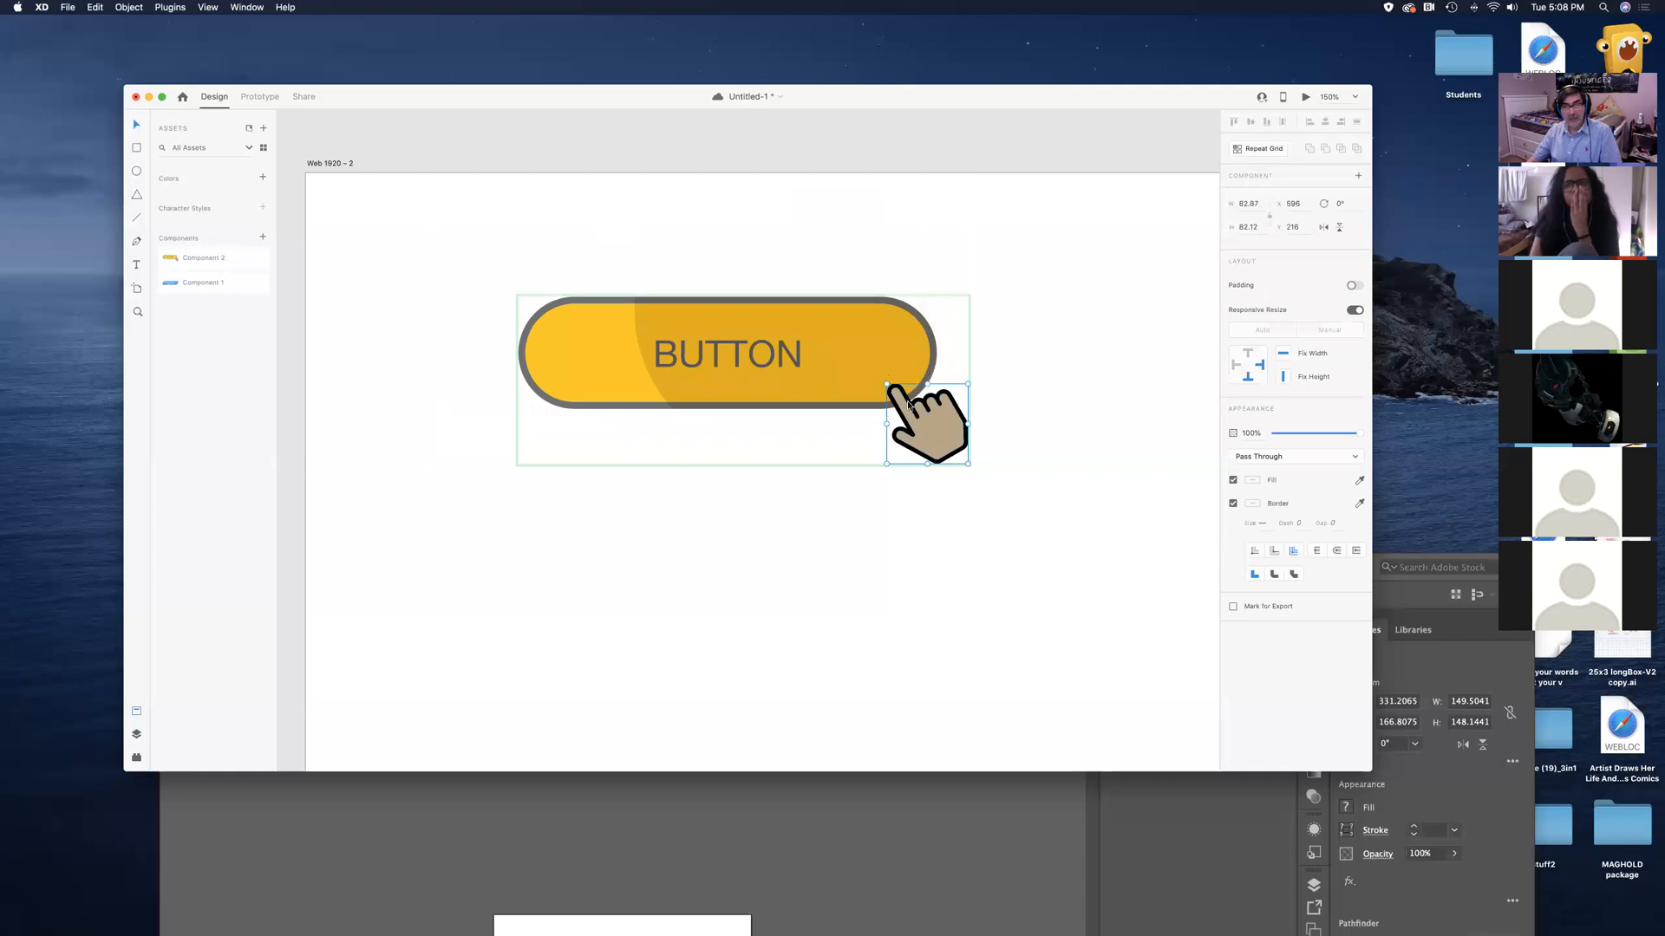
pyautogui.moveTo(886, 382); pyautogui.dragTo(926, 403)
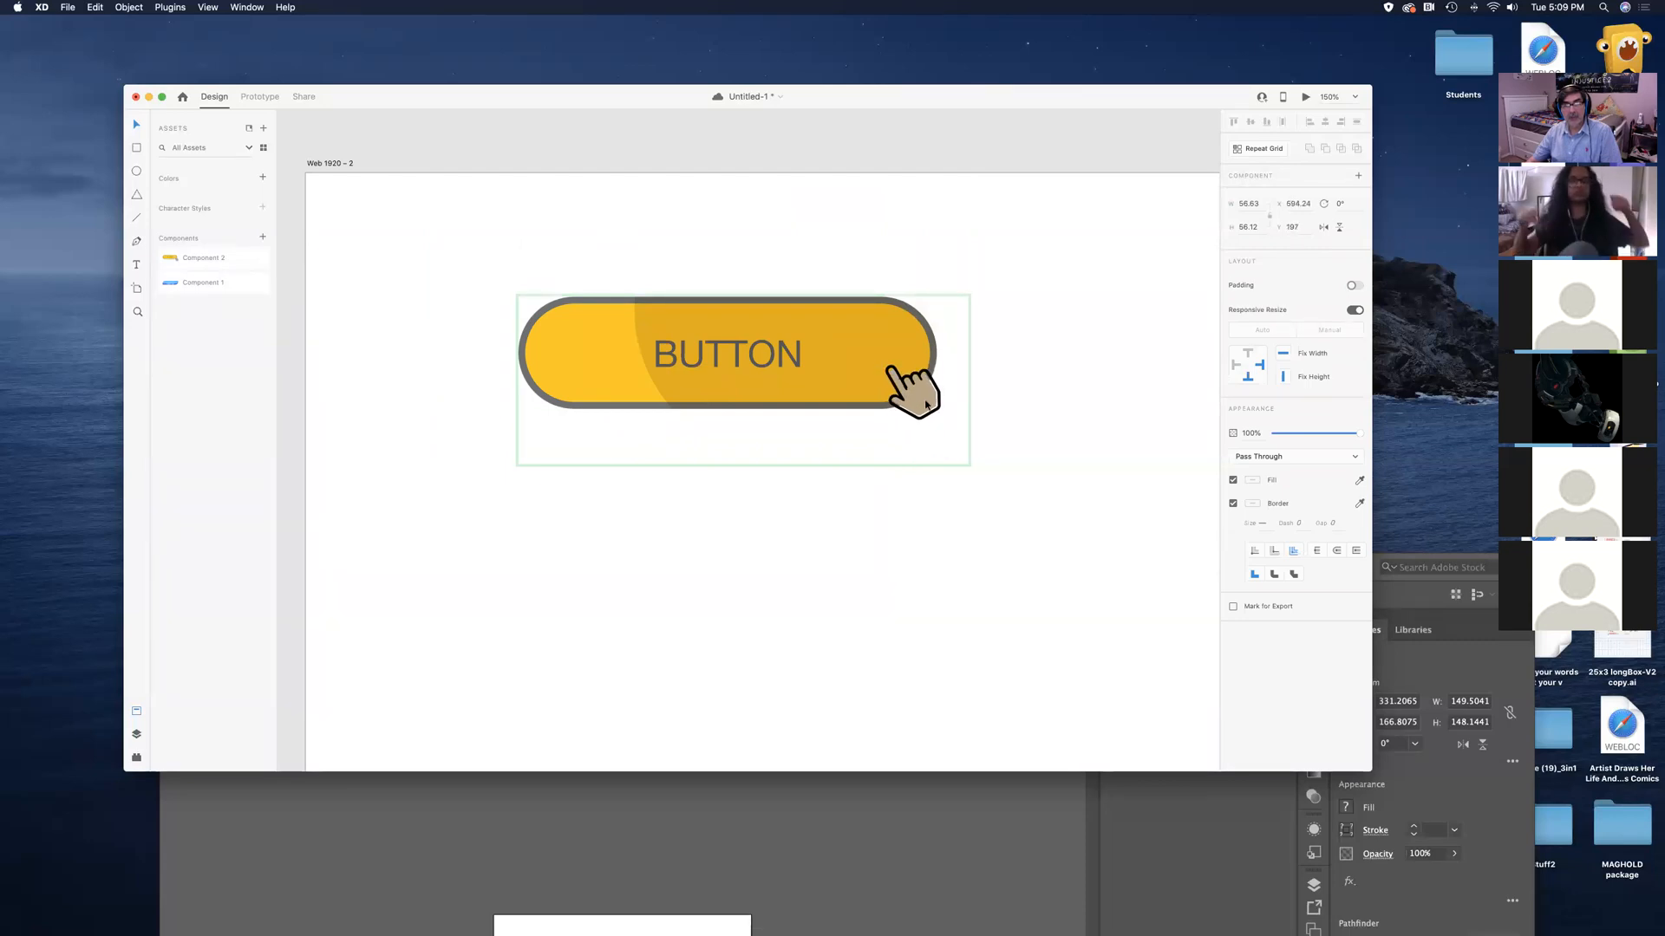
pyautogui.click(1014, 447)
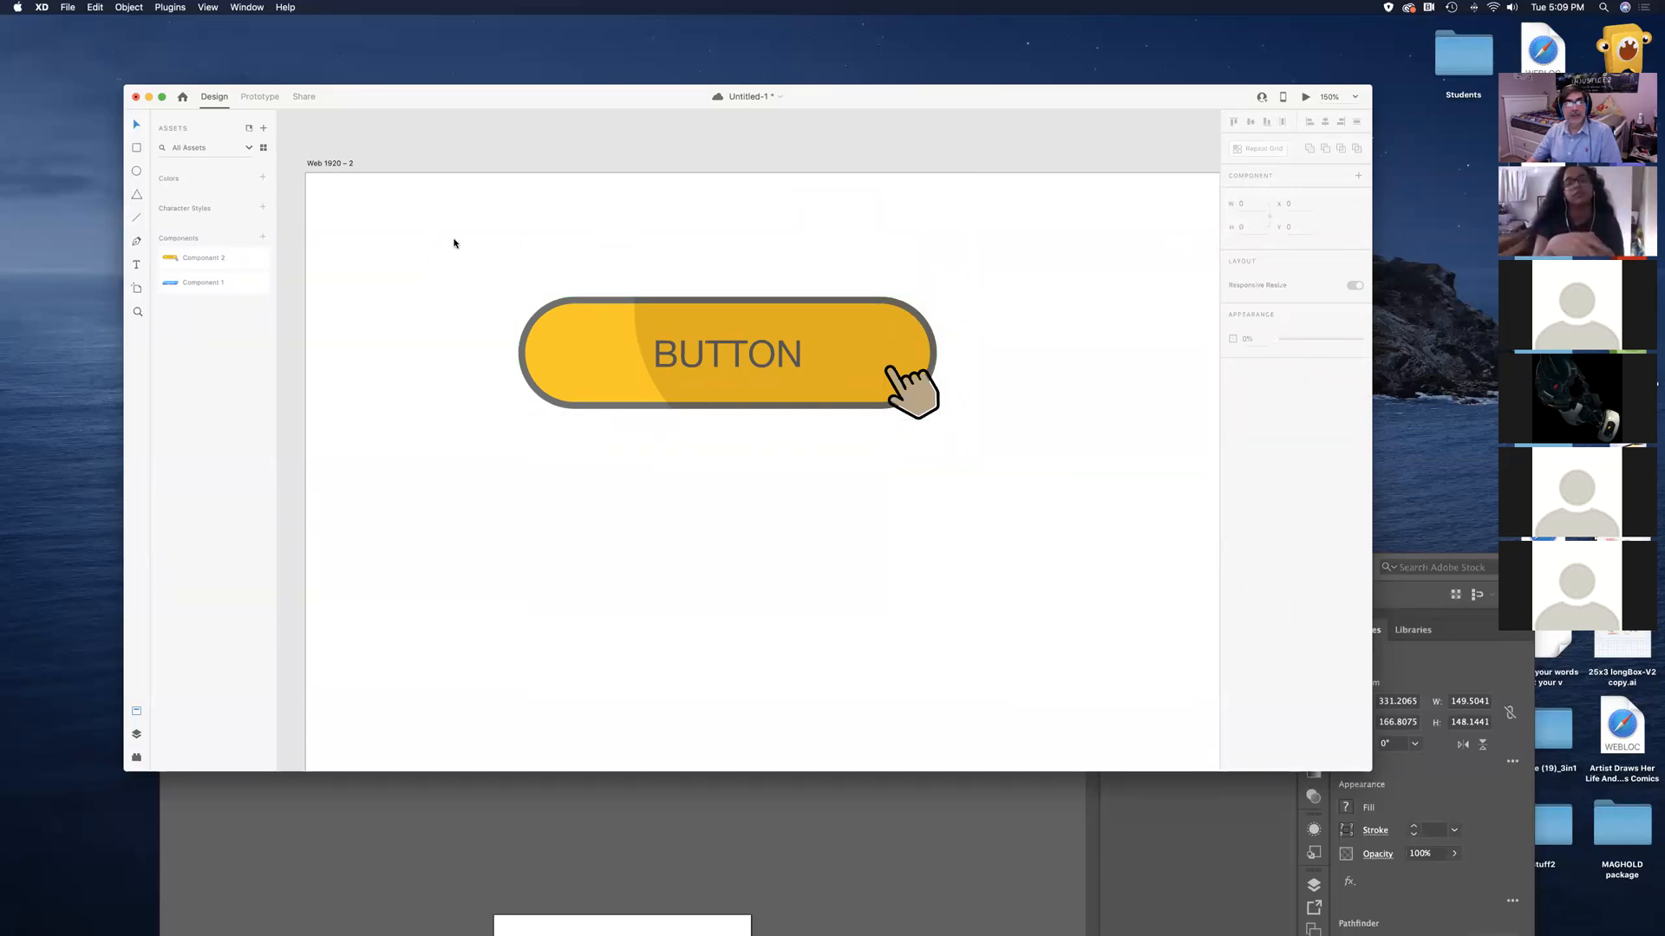
# Switch the button component back and forth between Default State and Hover State to compare them, ending on Default State
pyautogui.click(587, 335)
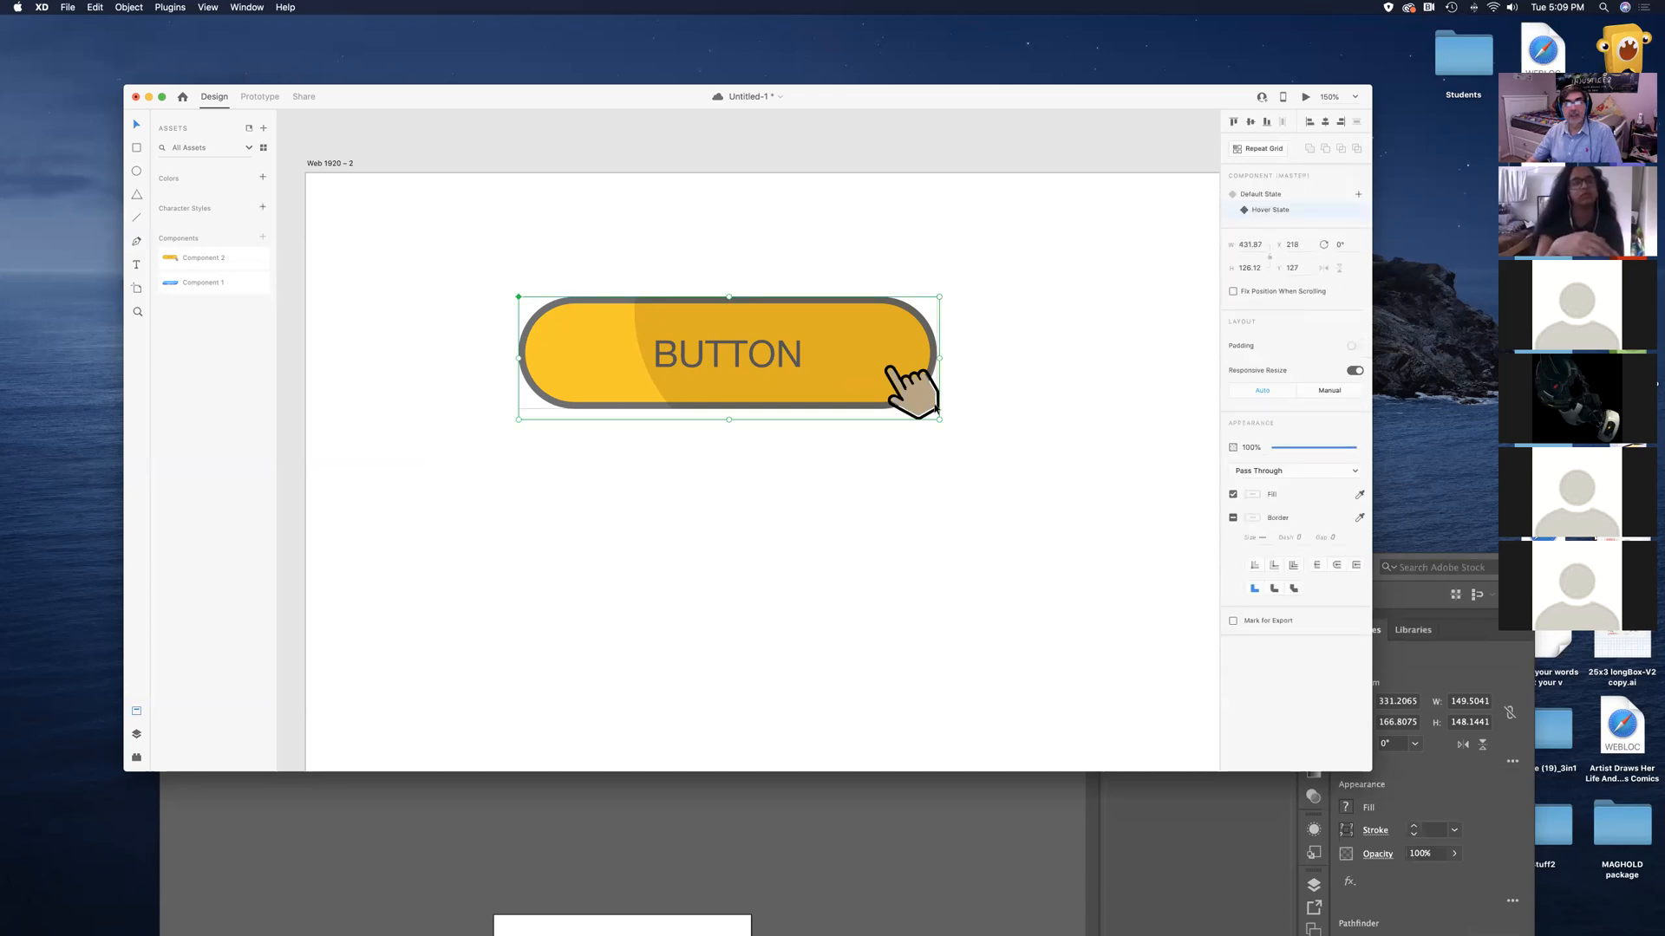
pyautogui.click(1278, 196)
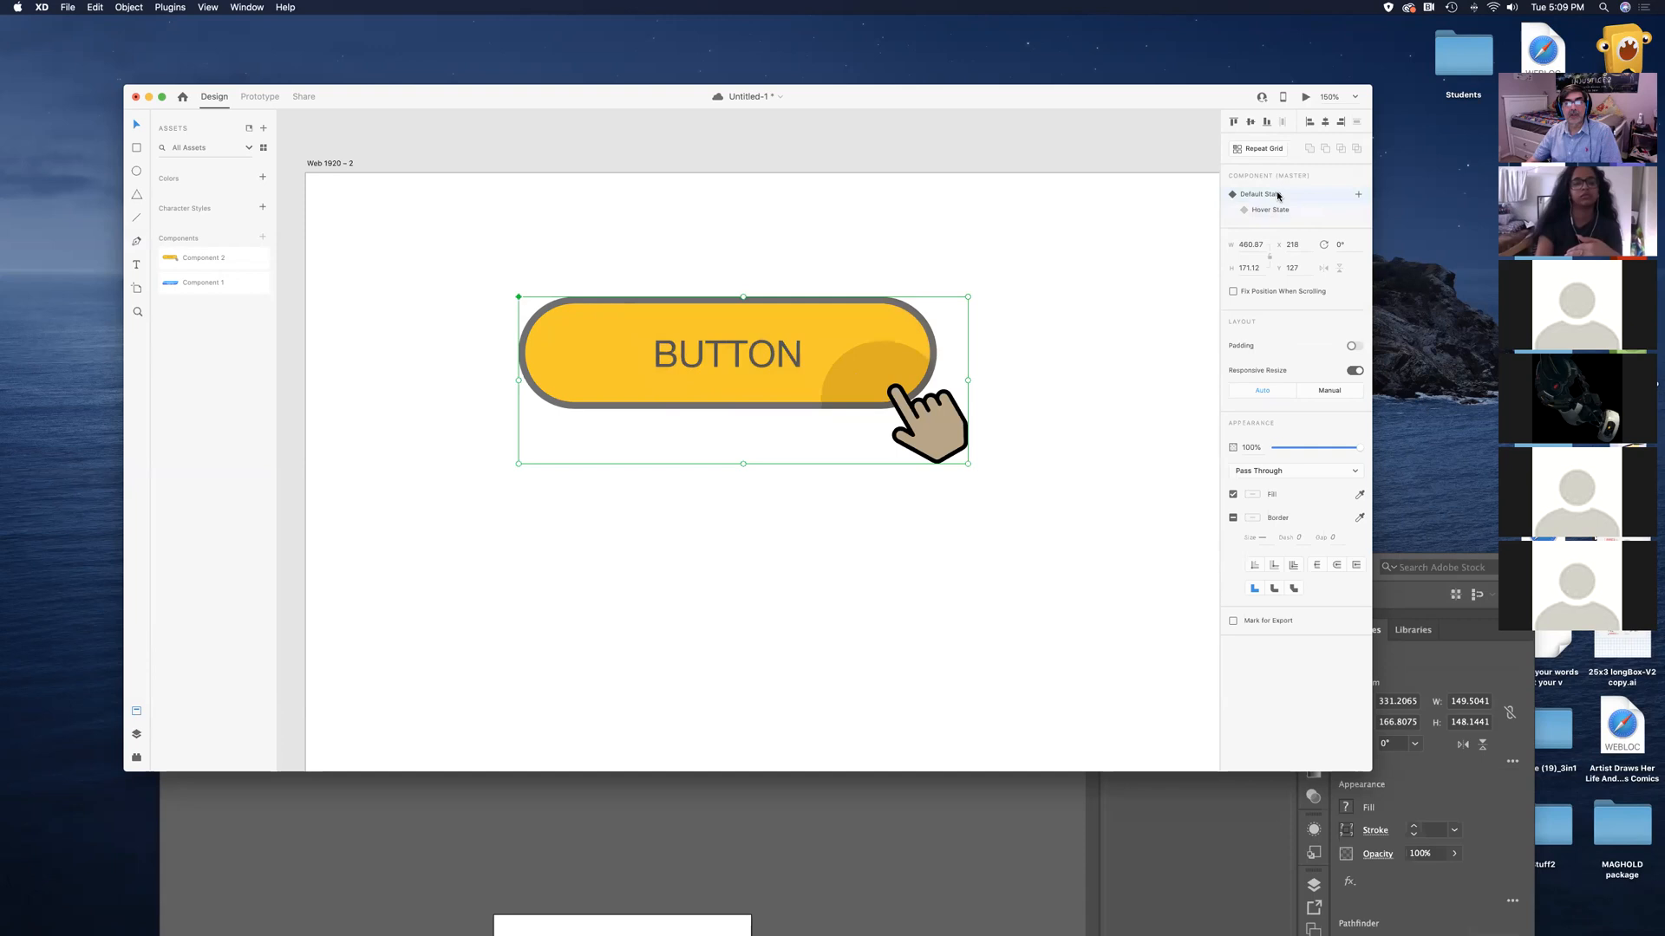
pyautogui.click(1280, 209)
pyautogui.click(1280, 195)
pyautogui.click(1280, 212)
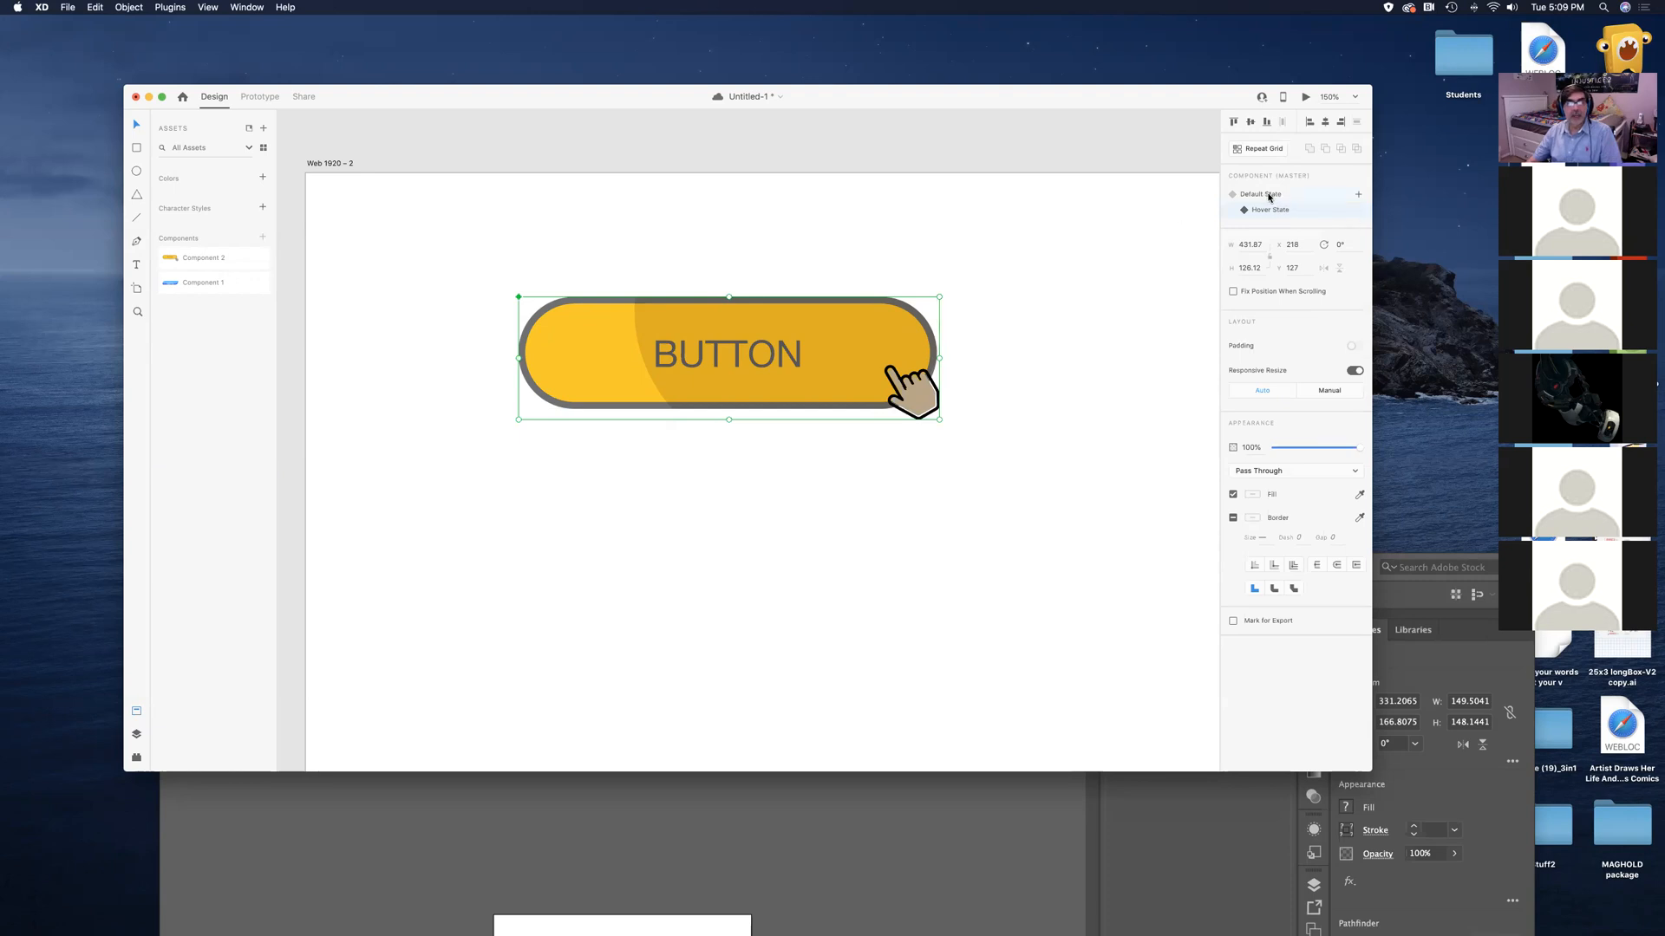
pyautogui.click(1269, 196)
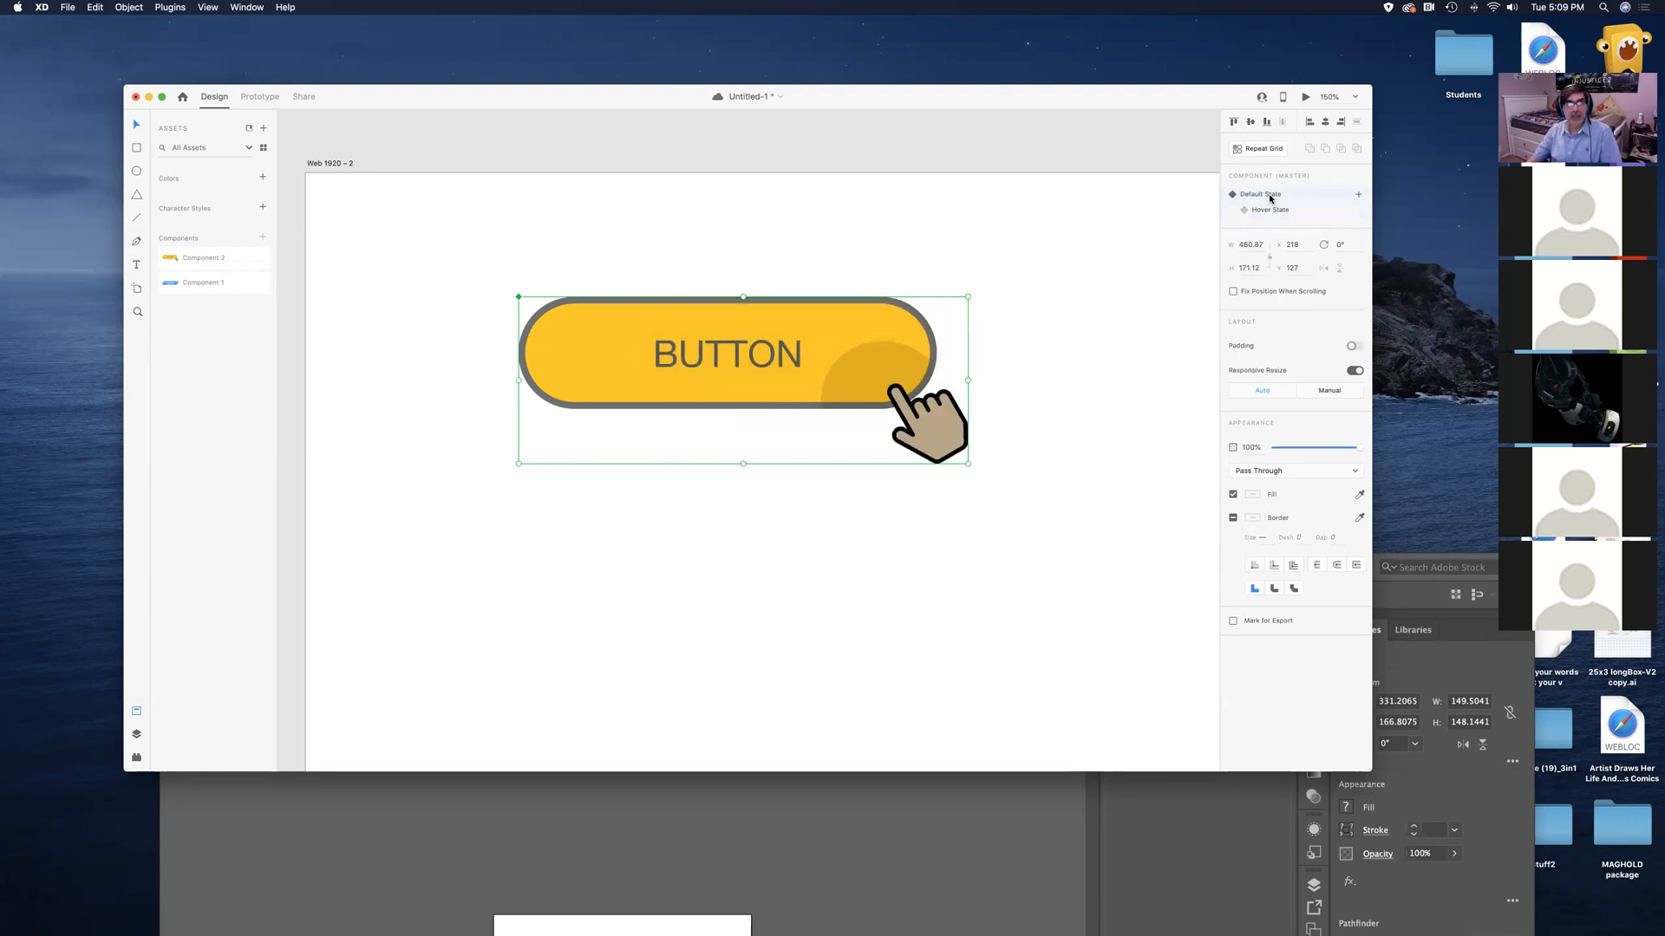
# In Prototype mode, check both states of the button and choose Hover as the Default State's interaction trigger
pyautogui.click(258, 97)
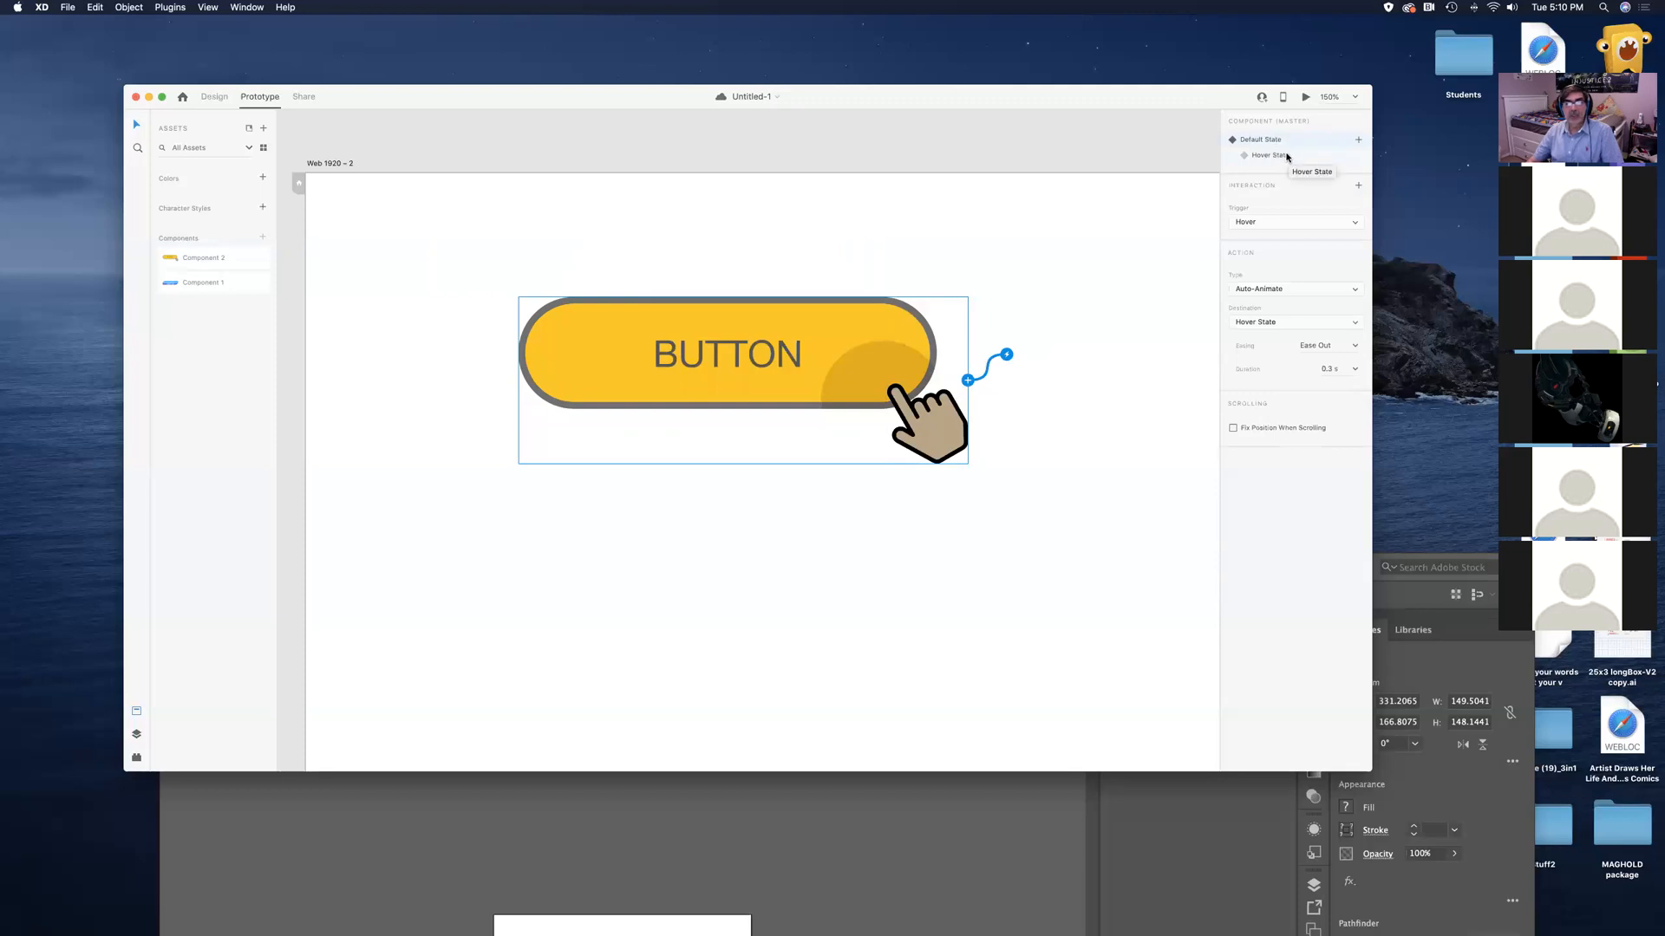
pyautogui.click(1268, 156)
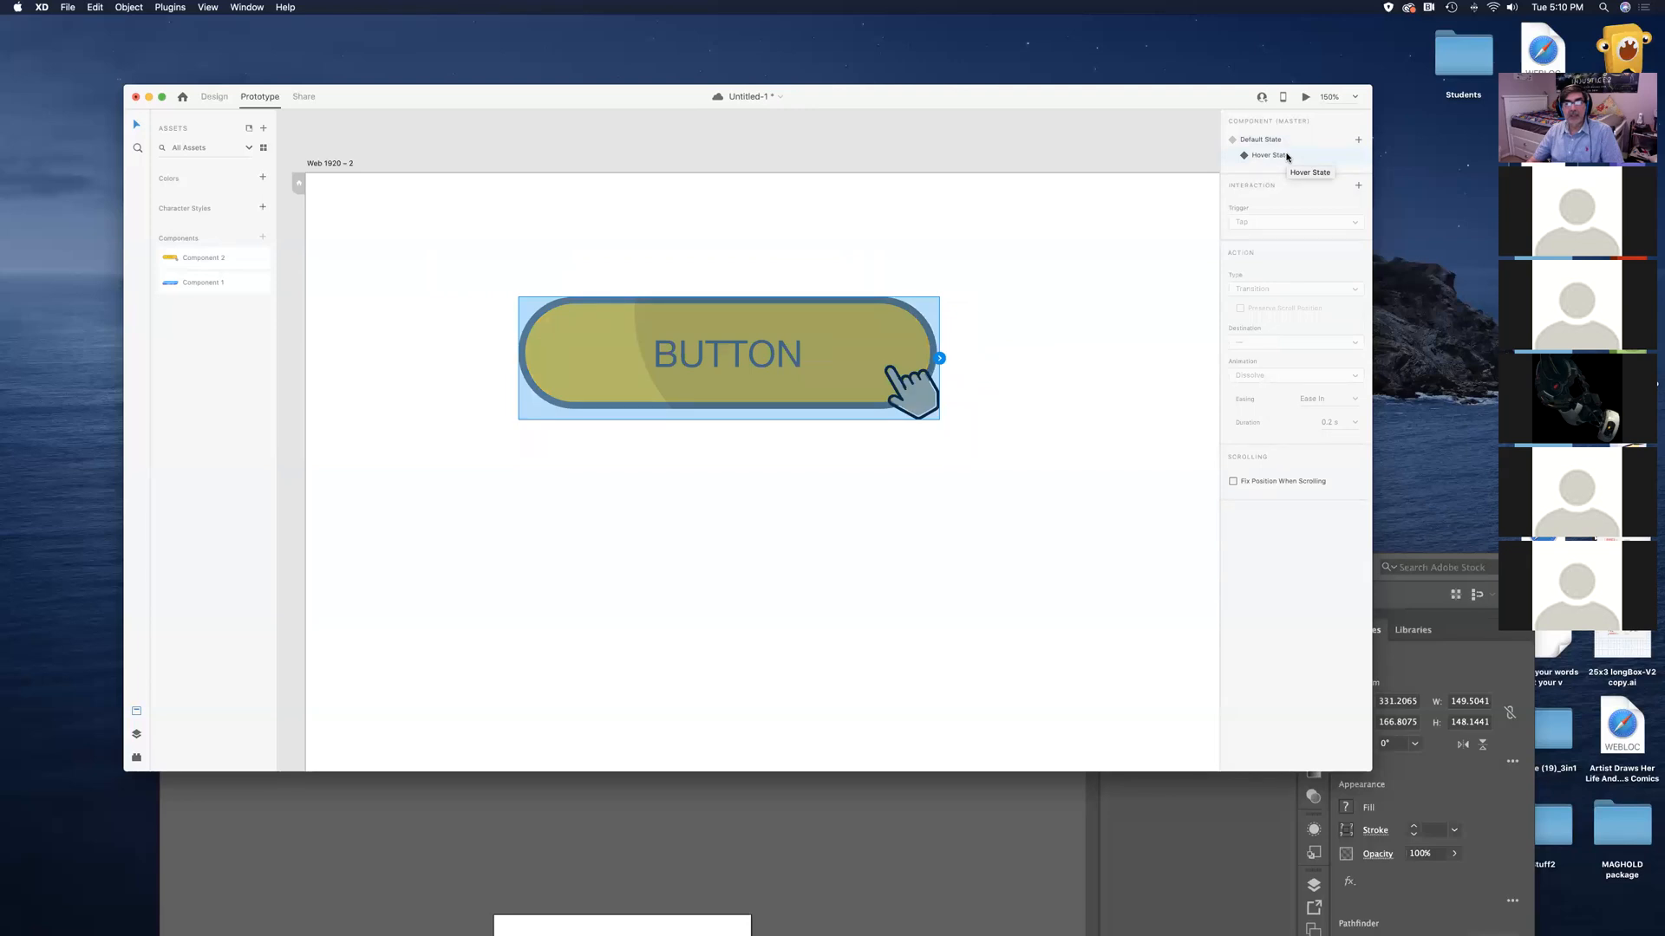
pyautogui.click(1281, 139)
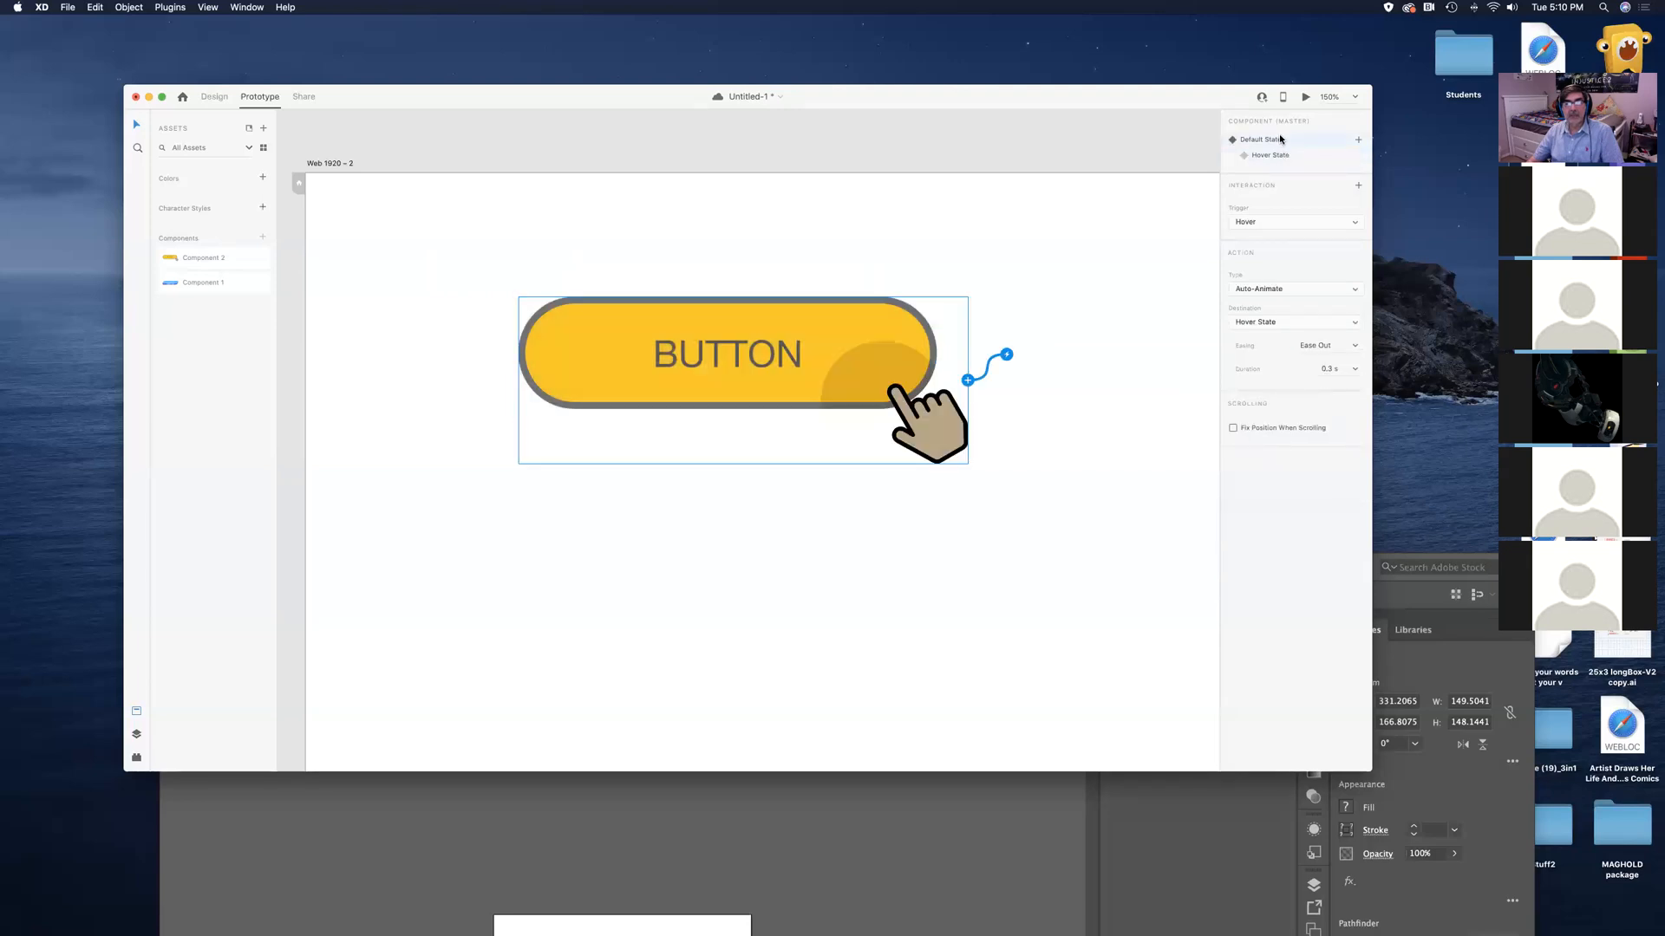
pyautogui.click(1266, 222)
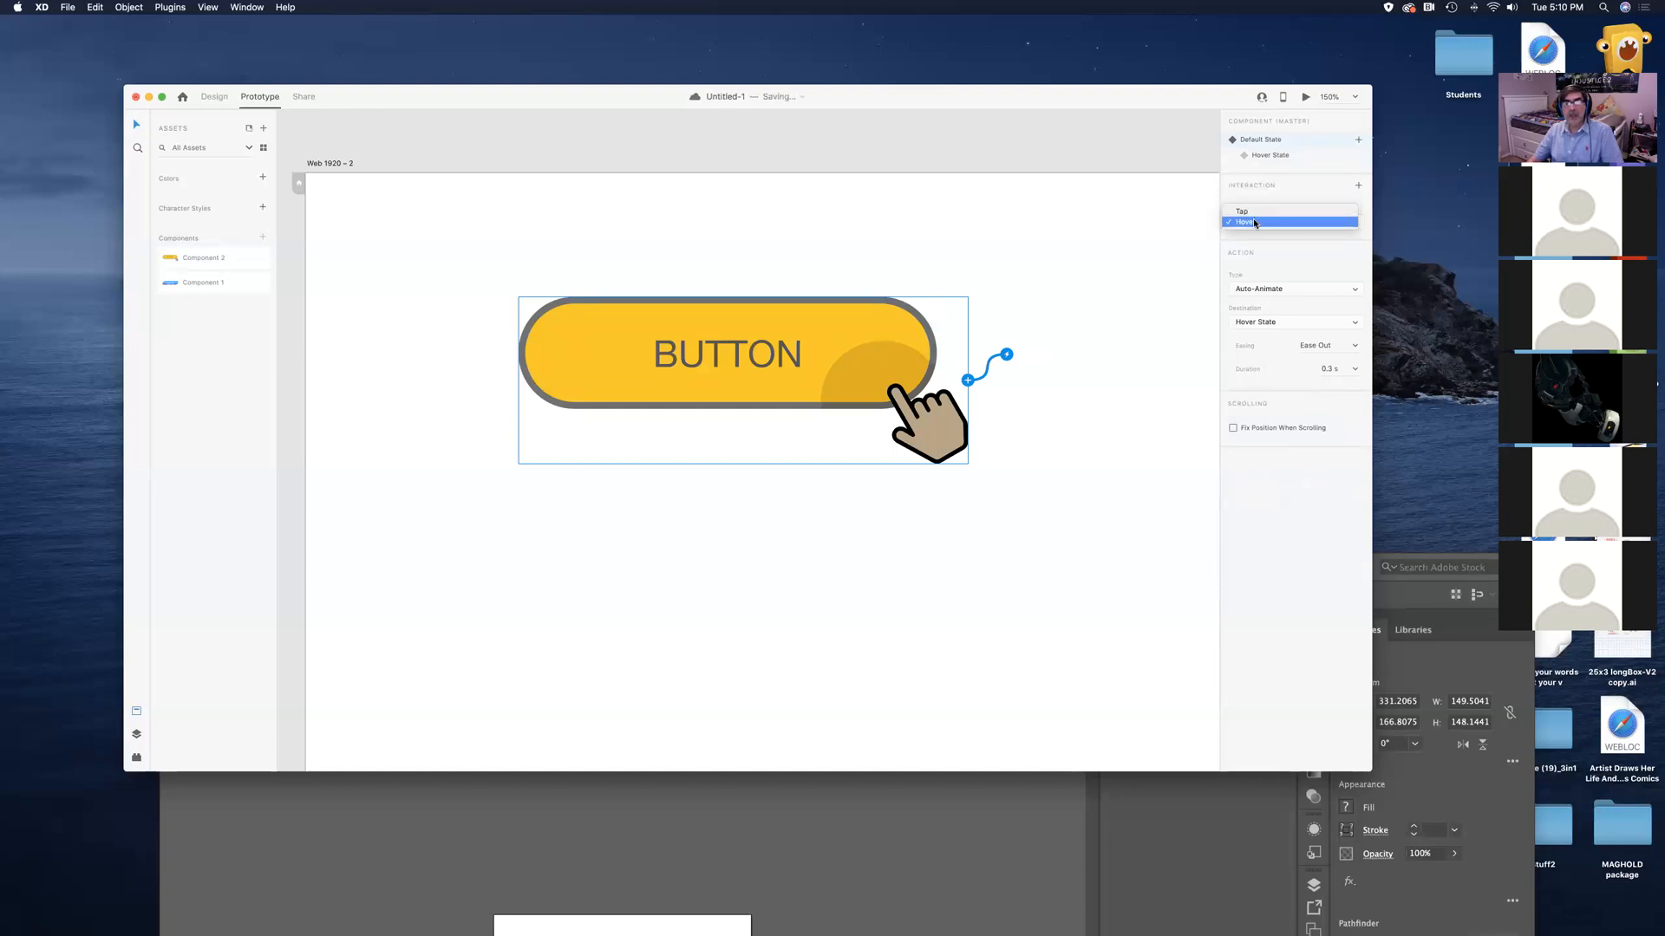
pyautogui.click(1253, 223)
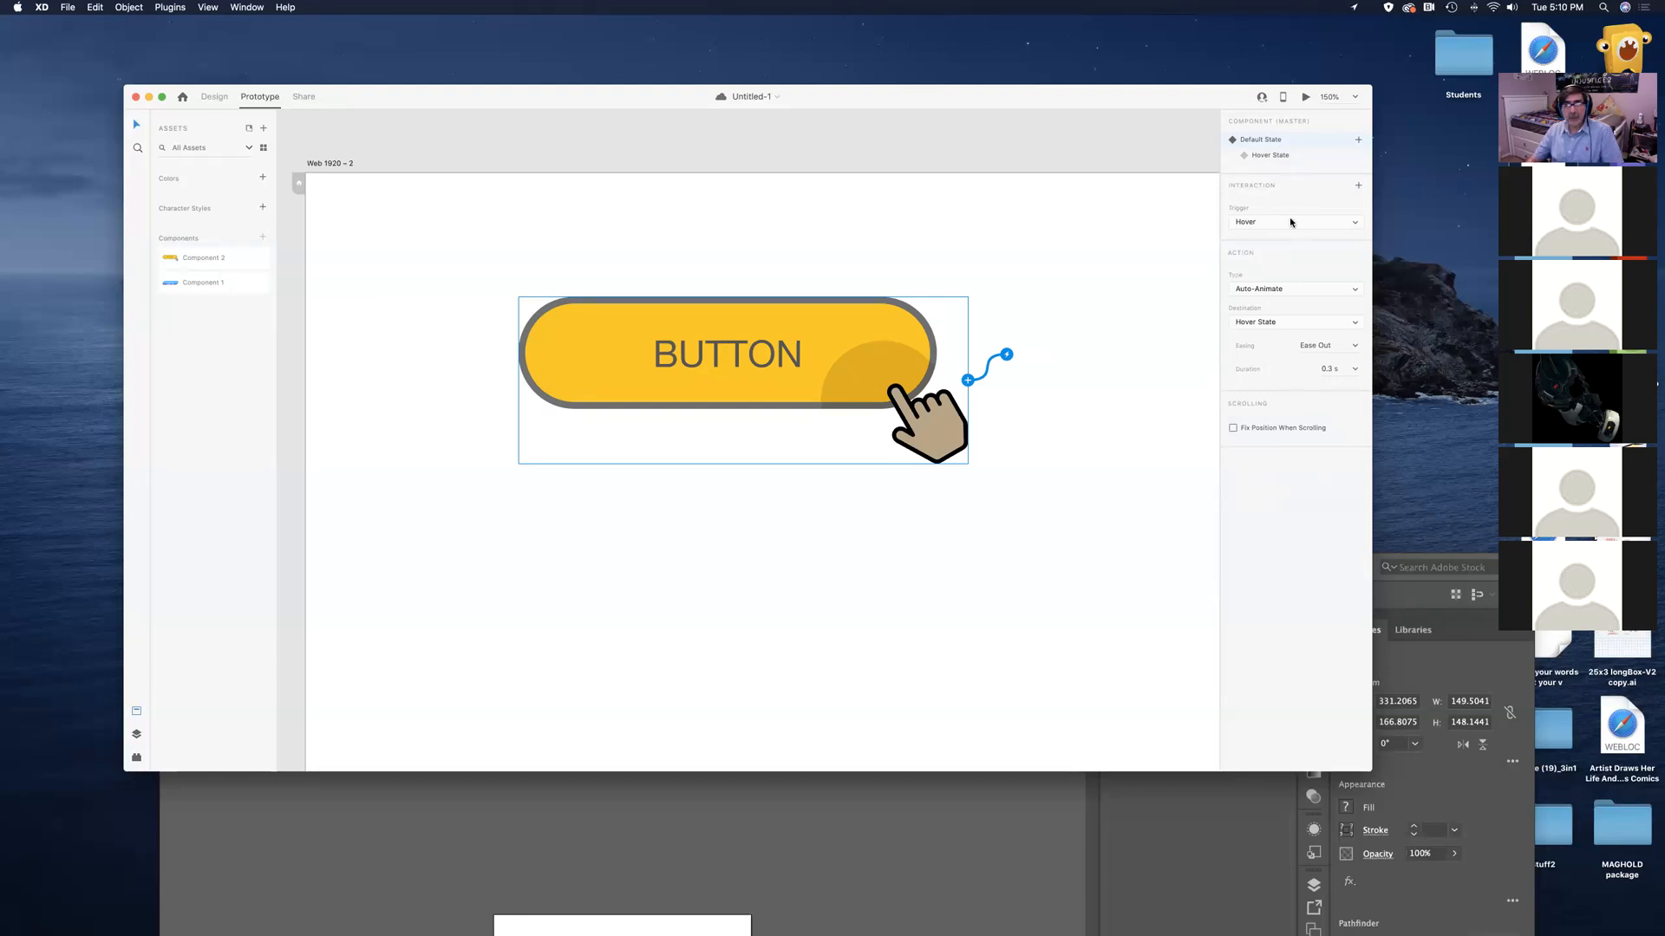
pyautogui.click(1277, 225)
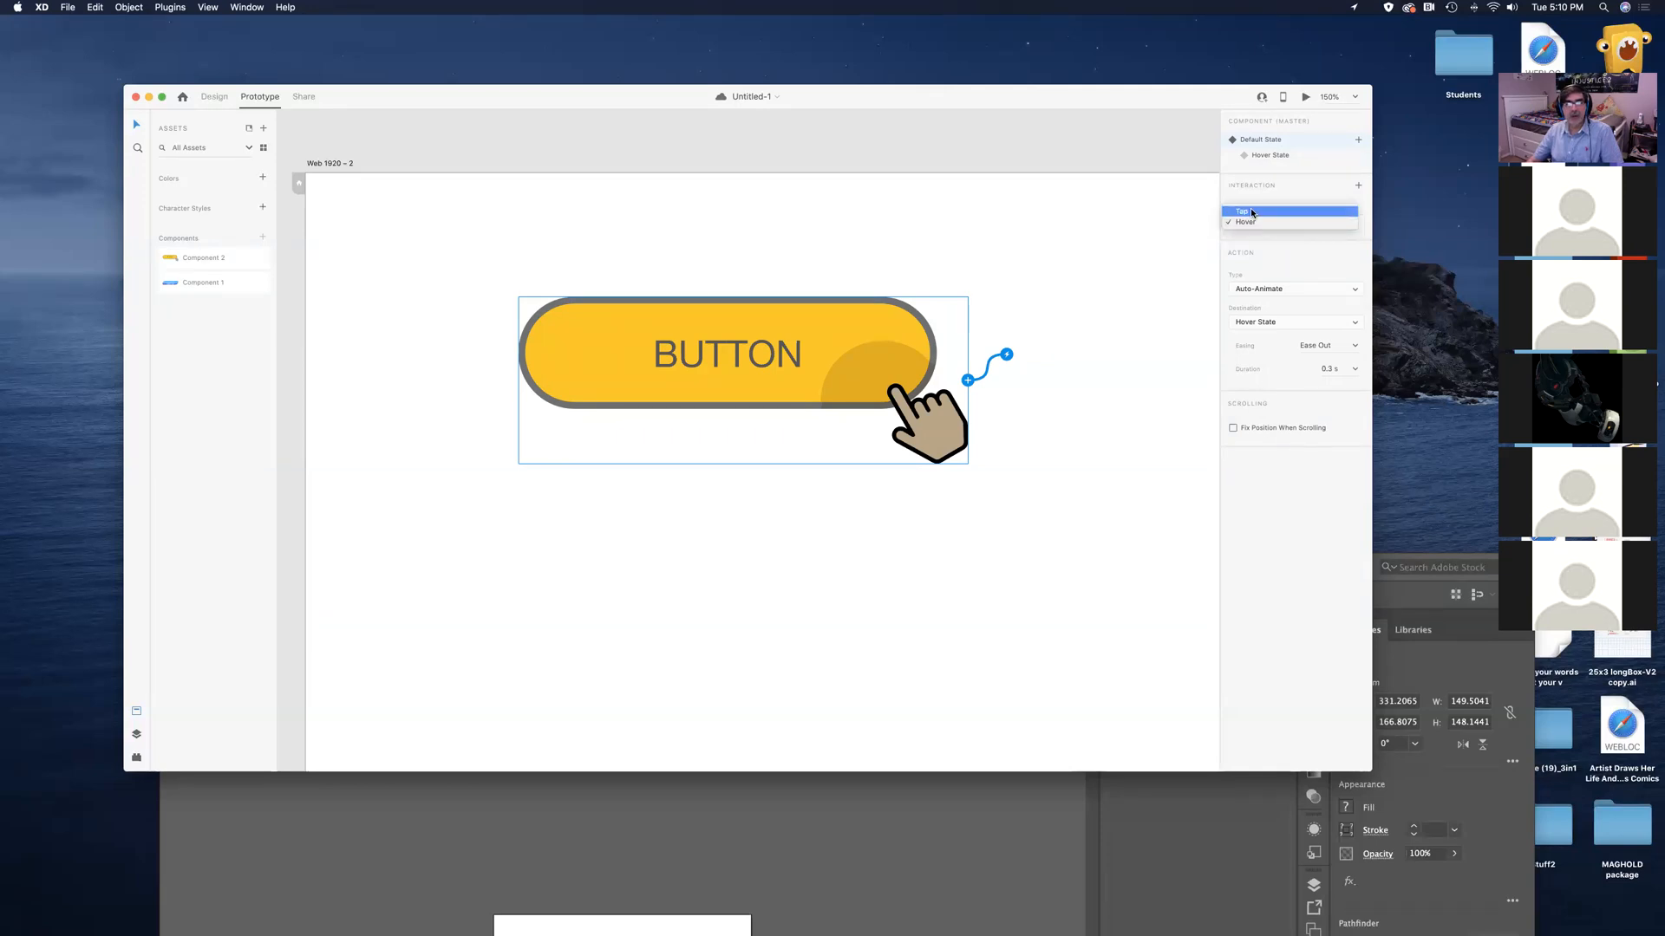
pyautogui.click(1251, 220)
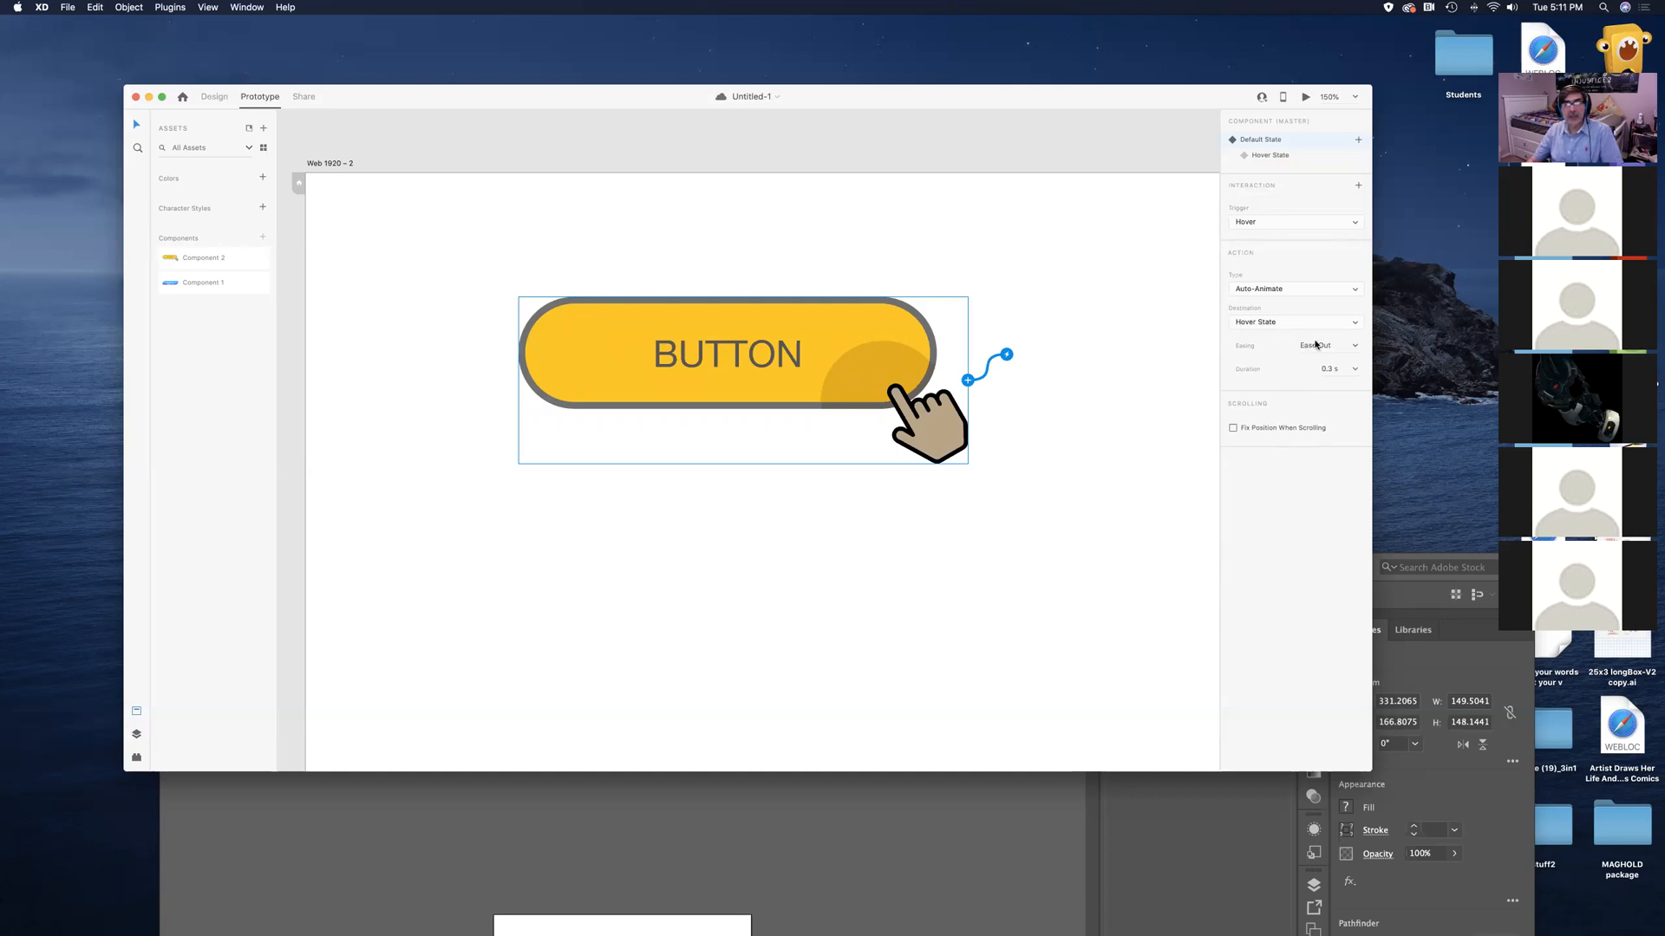
# Set the hover interaction's easing to Ease In-Out and its duration to 0.8 s
pyautogui.click(1354, 348)
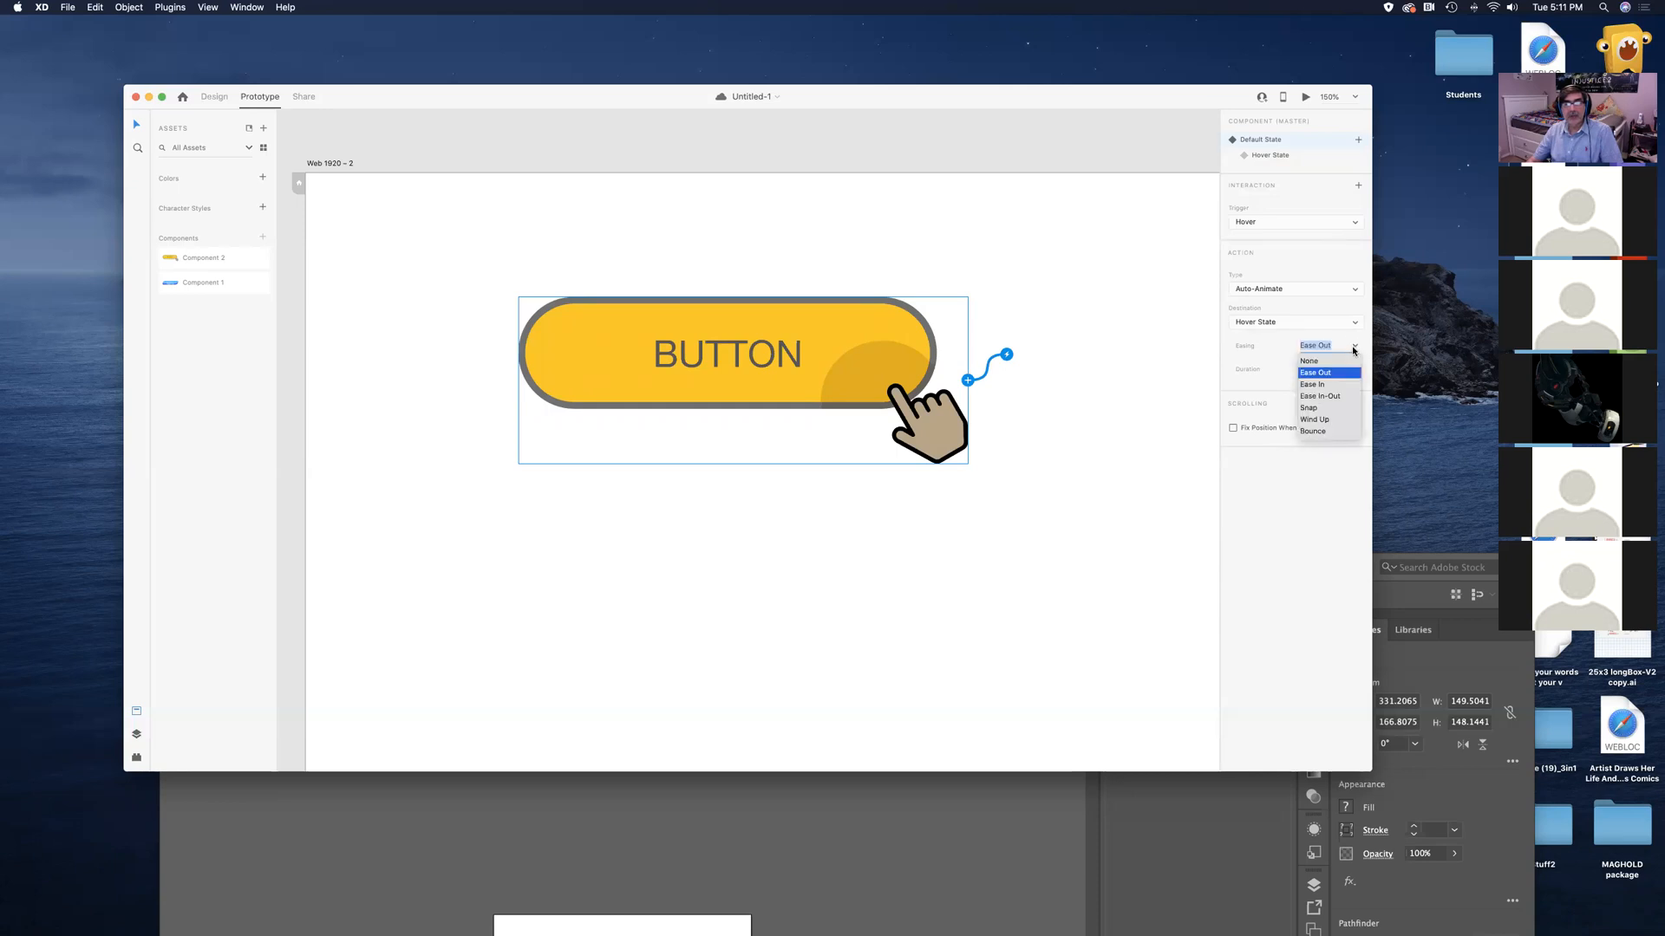
pyautogui.click(1341, 397)
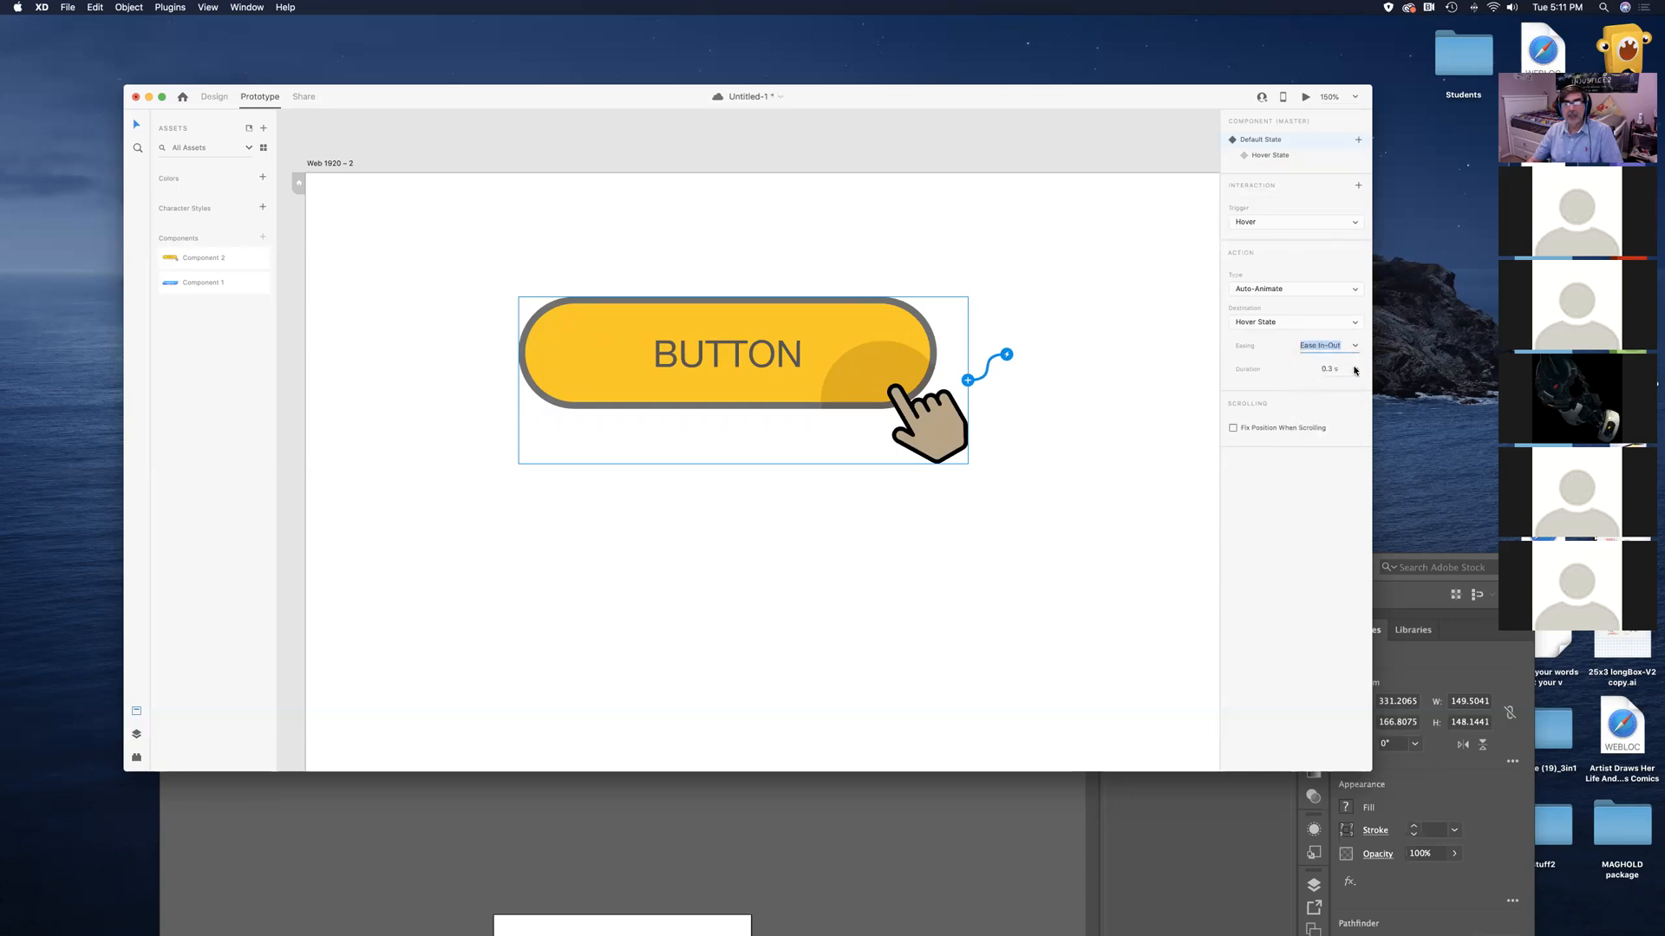
pyautogui.click(1355, 370)
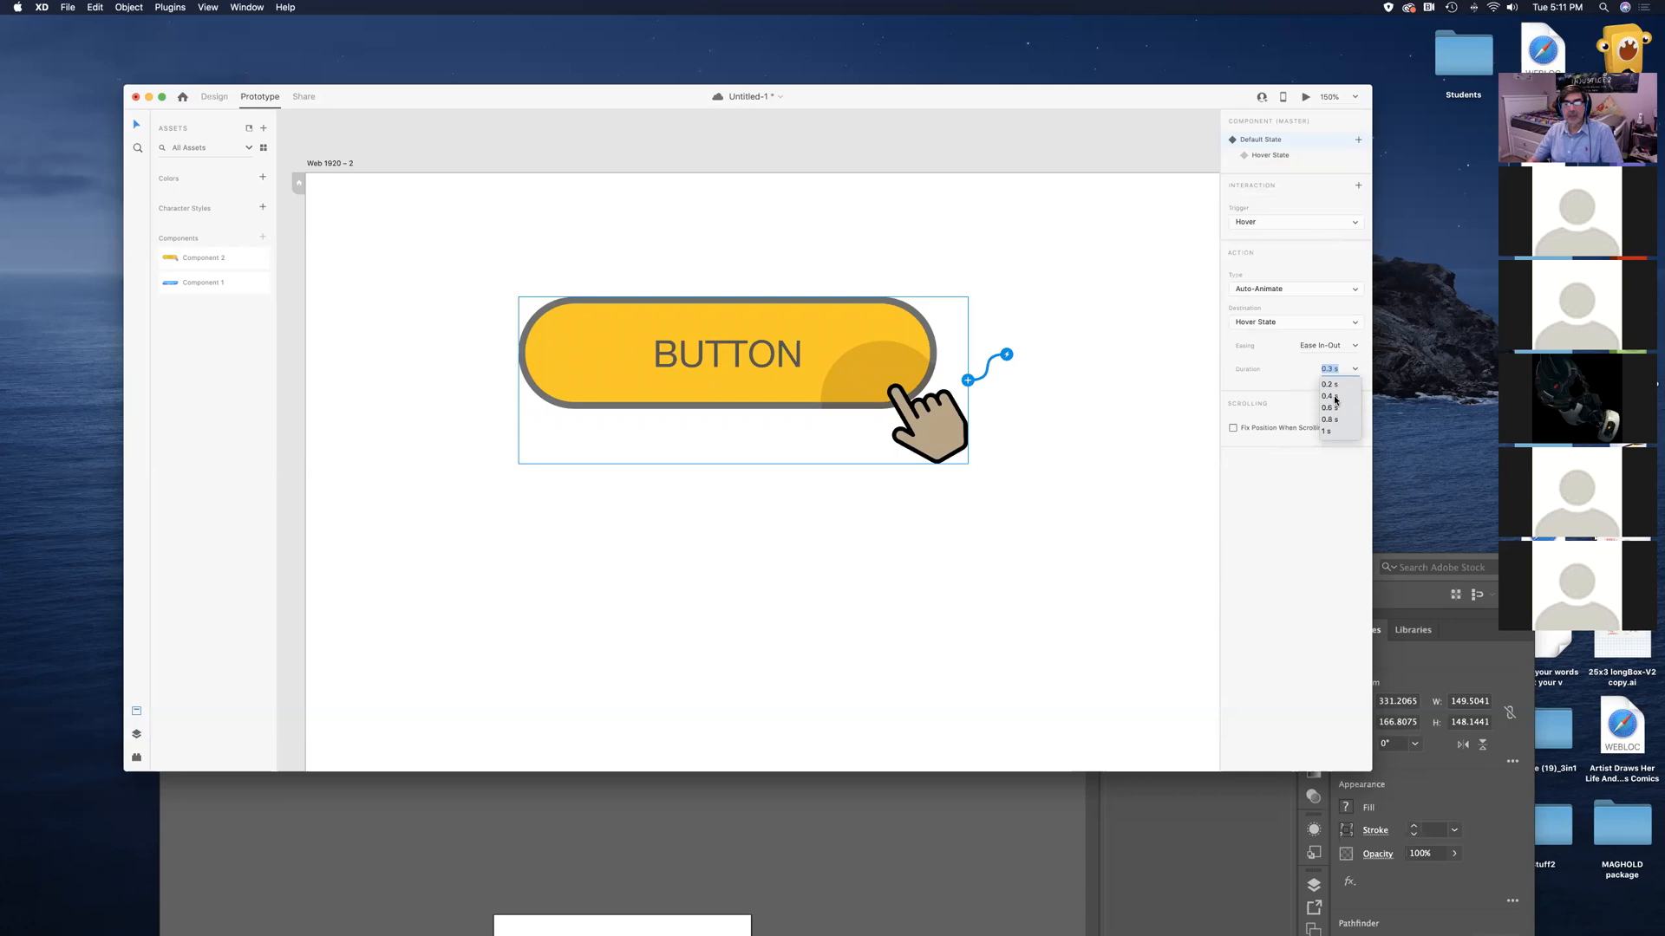
pyautogui.click(1335, 397)
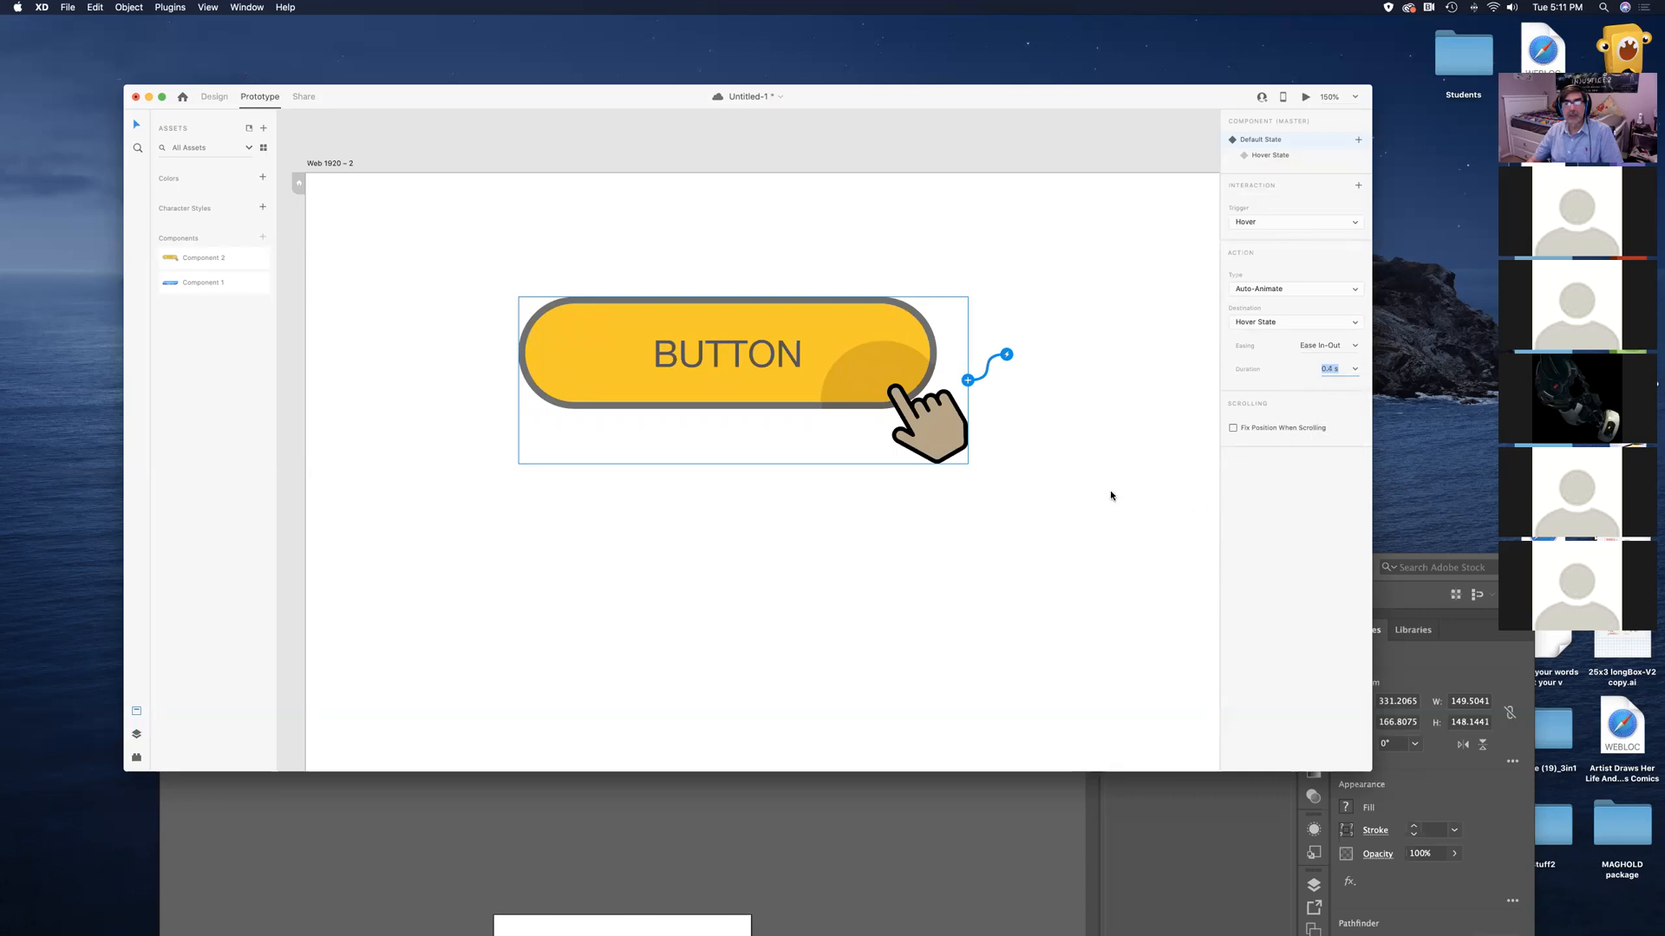
pyautogui.click(1110, 495)
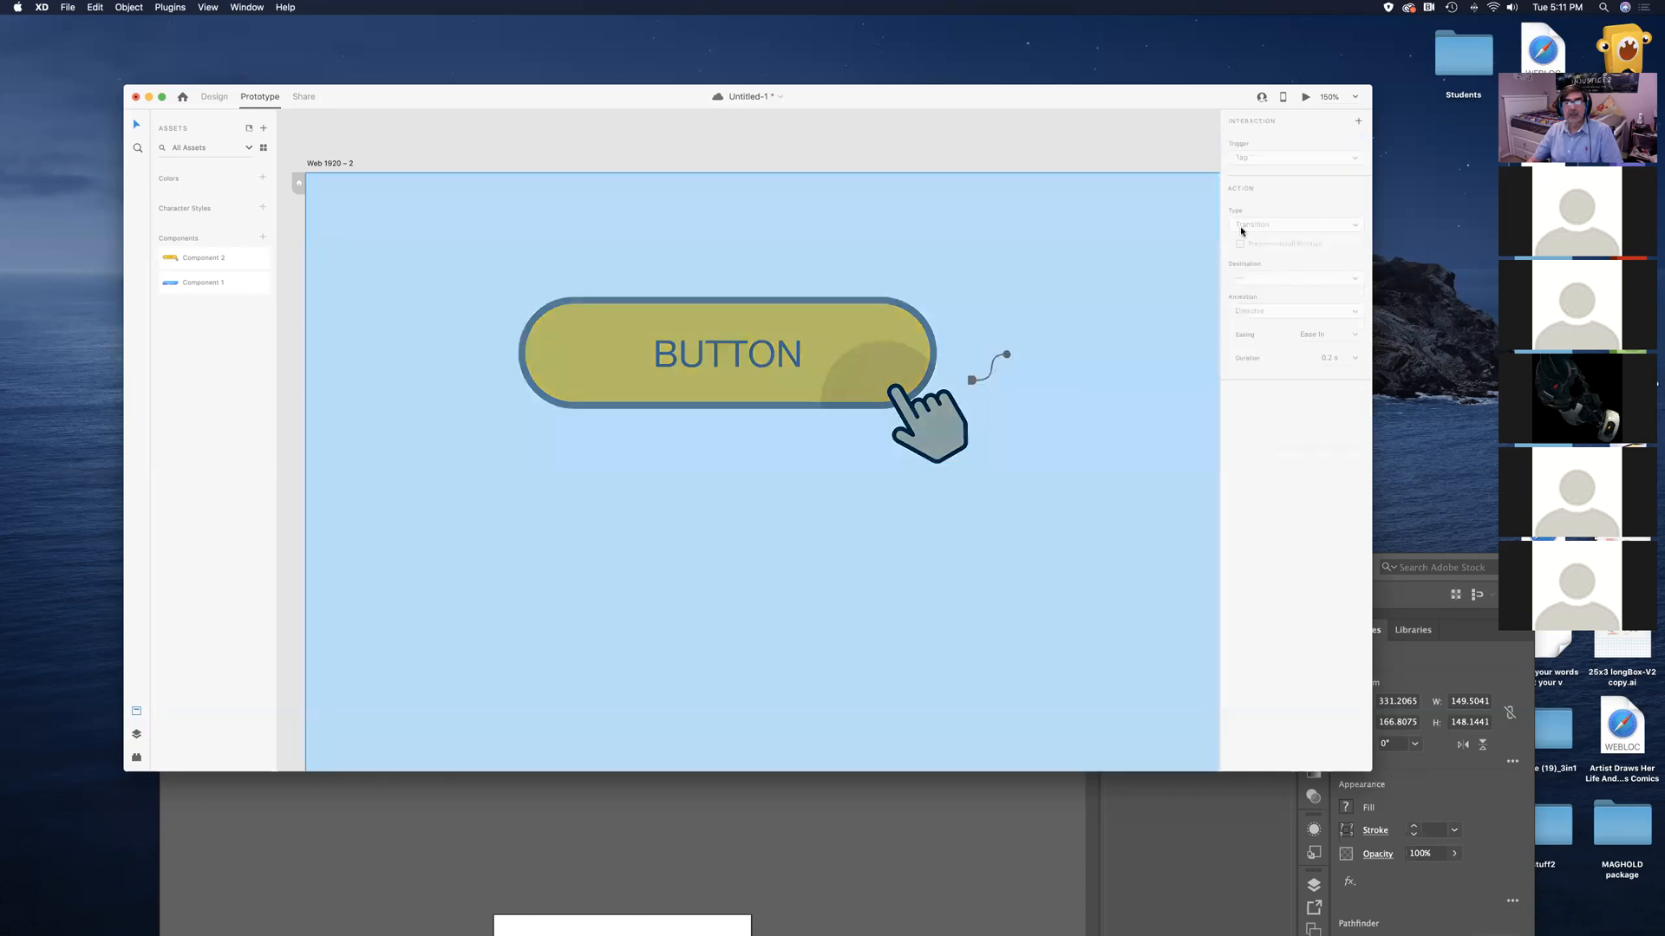
# Preview the prototype to test the button's hover animation, and close the preview window
pyautogui.click(1307, 99)
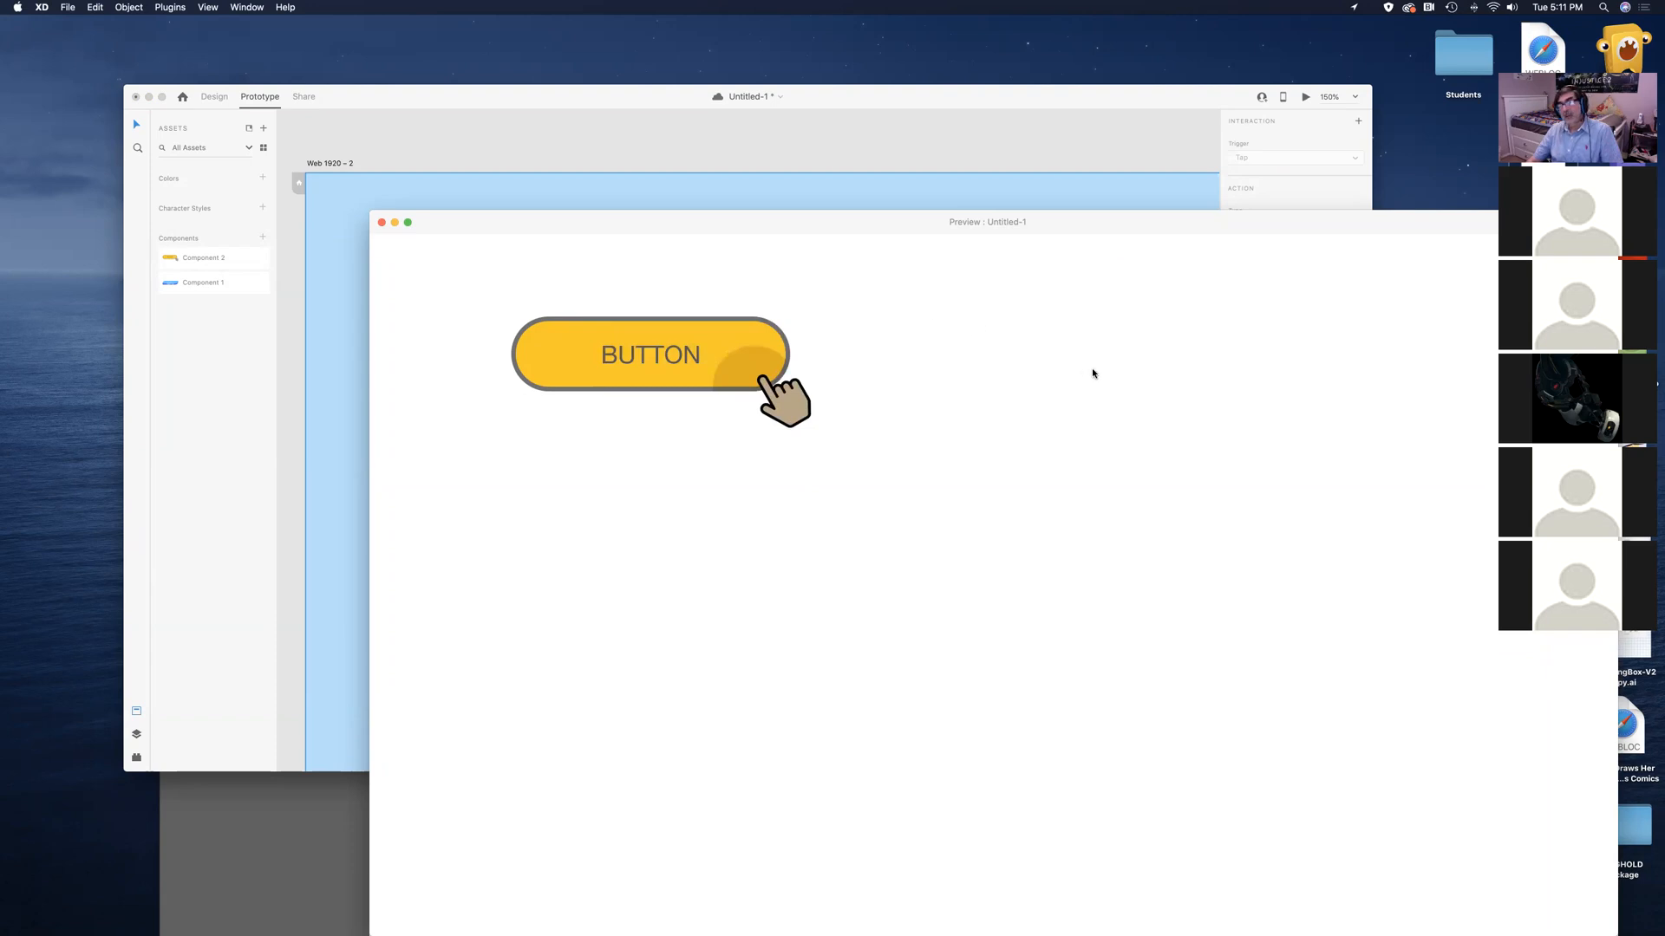
pyautogui.moveTo(1153, 231); pyautogui.dragTo(1133, 335)
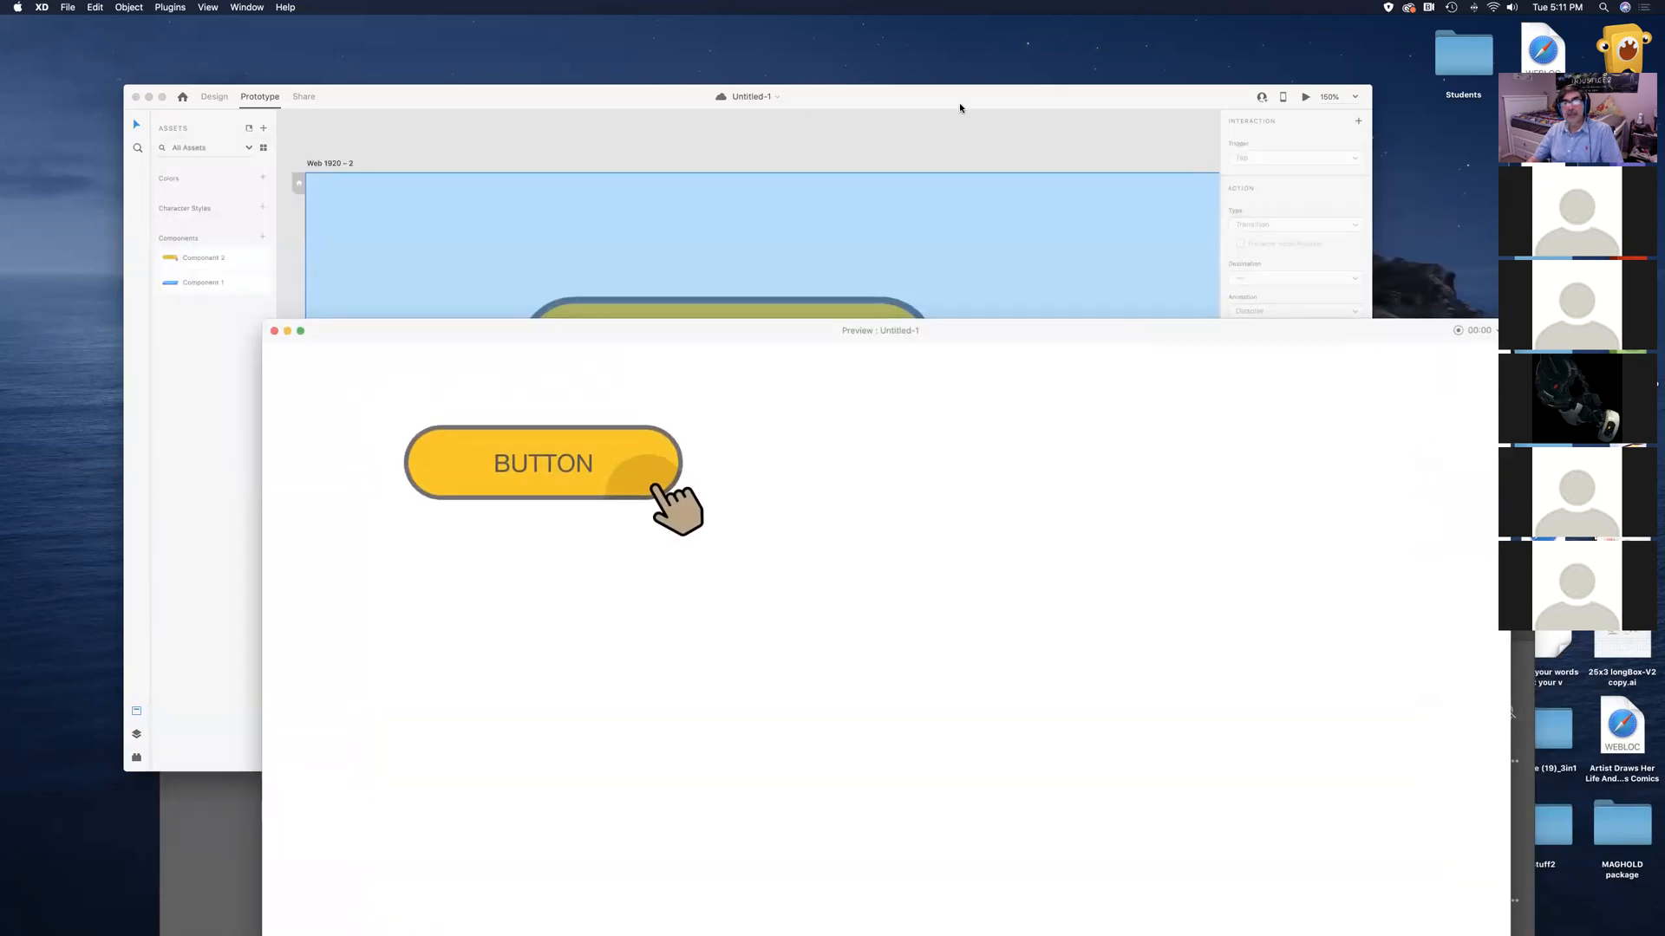
pyautogui.moveTo(1017, 342)
pyautogui.mouseDown()
pyautogui.moveTo(1051, 338)
pyautogui.moveTo(1030, 362)
pyautogui.mouseUp()
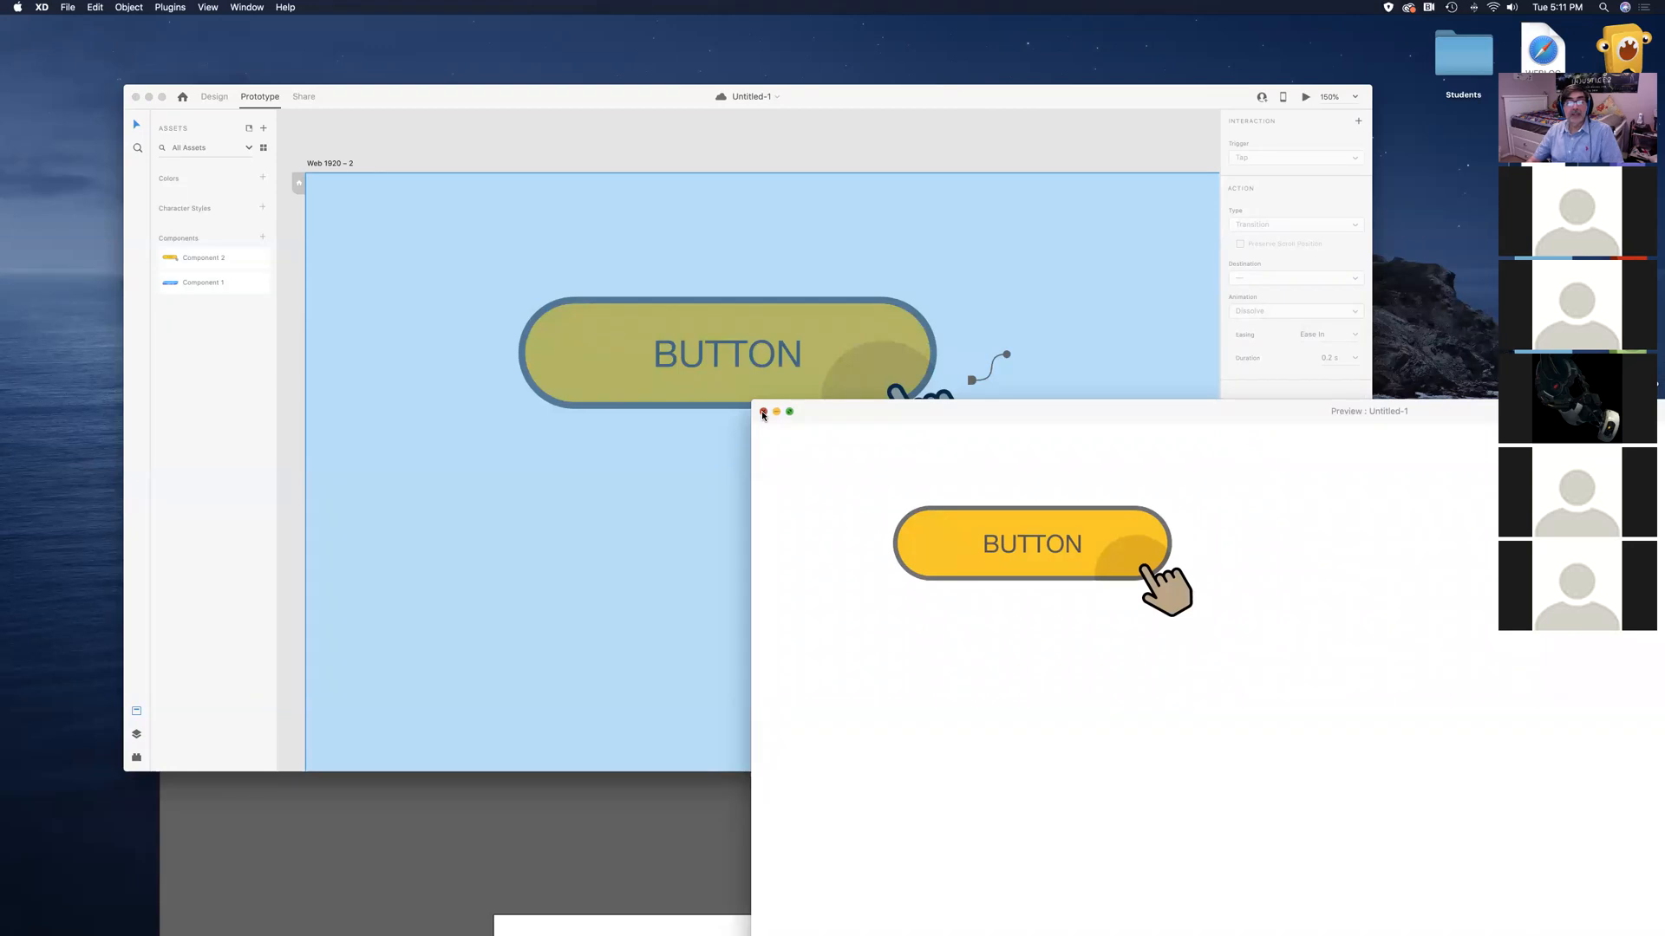
pyautogui.click(763, 412)
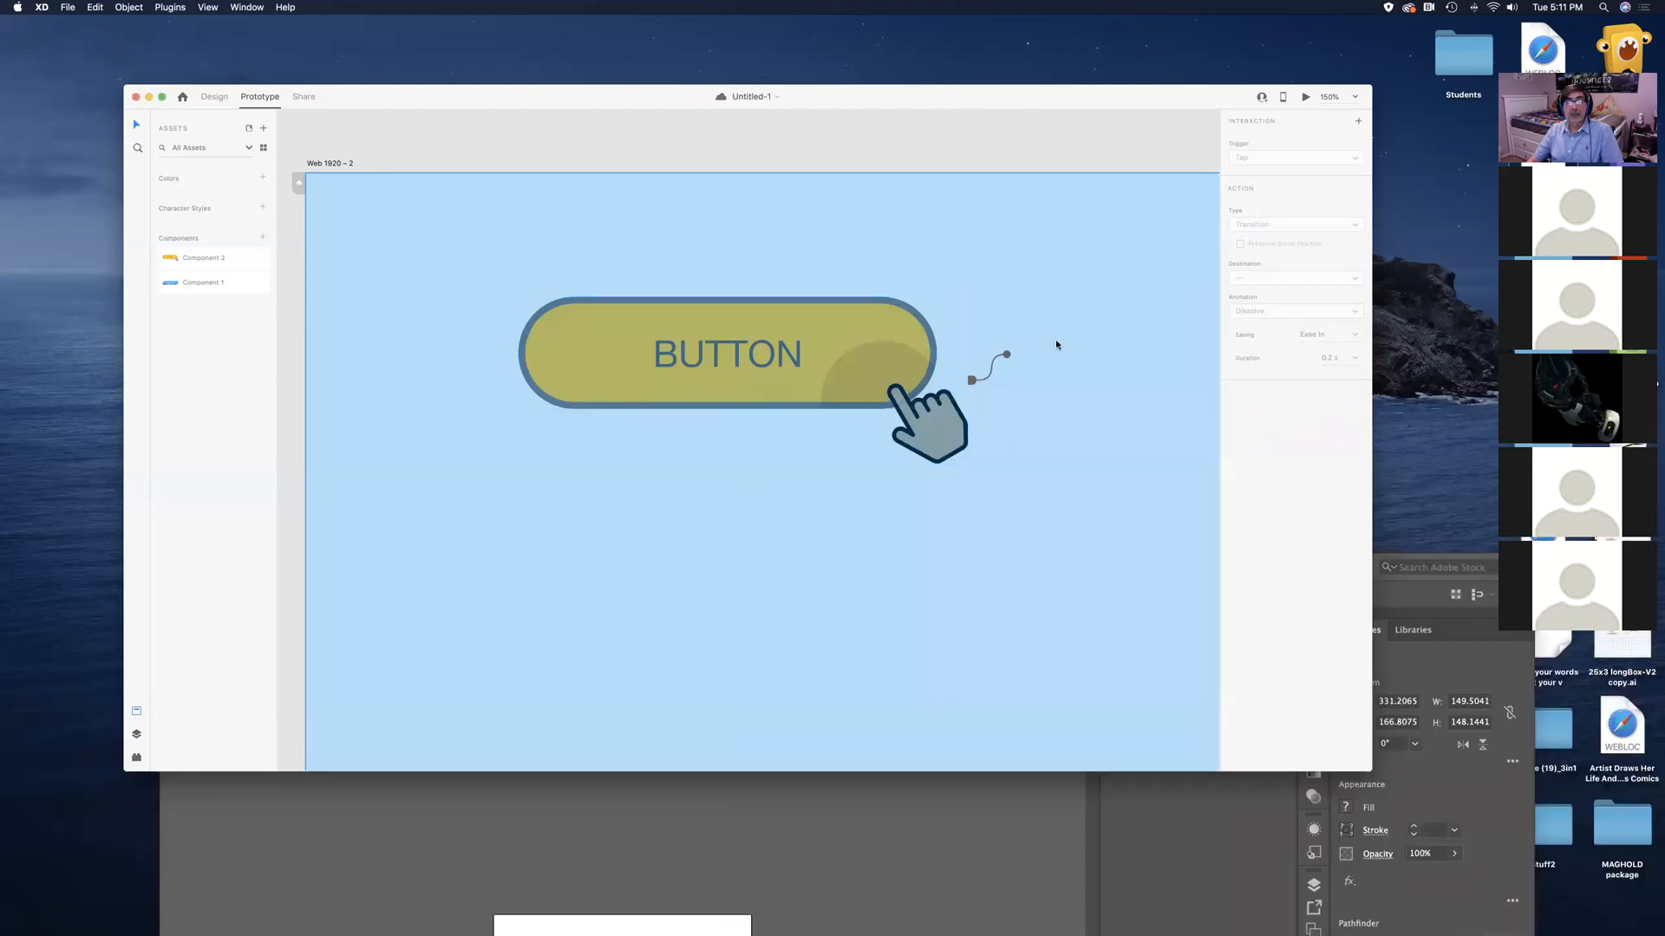
# Duplicate the Web 1920 – 2 artboard
pyautogui.click(768, 153)
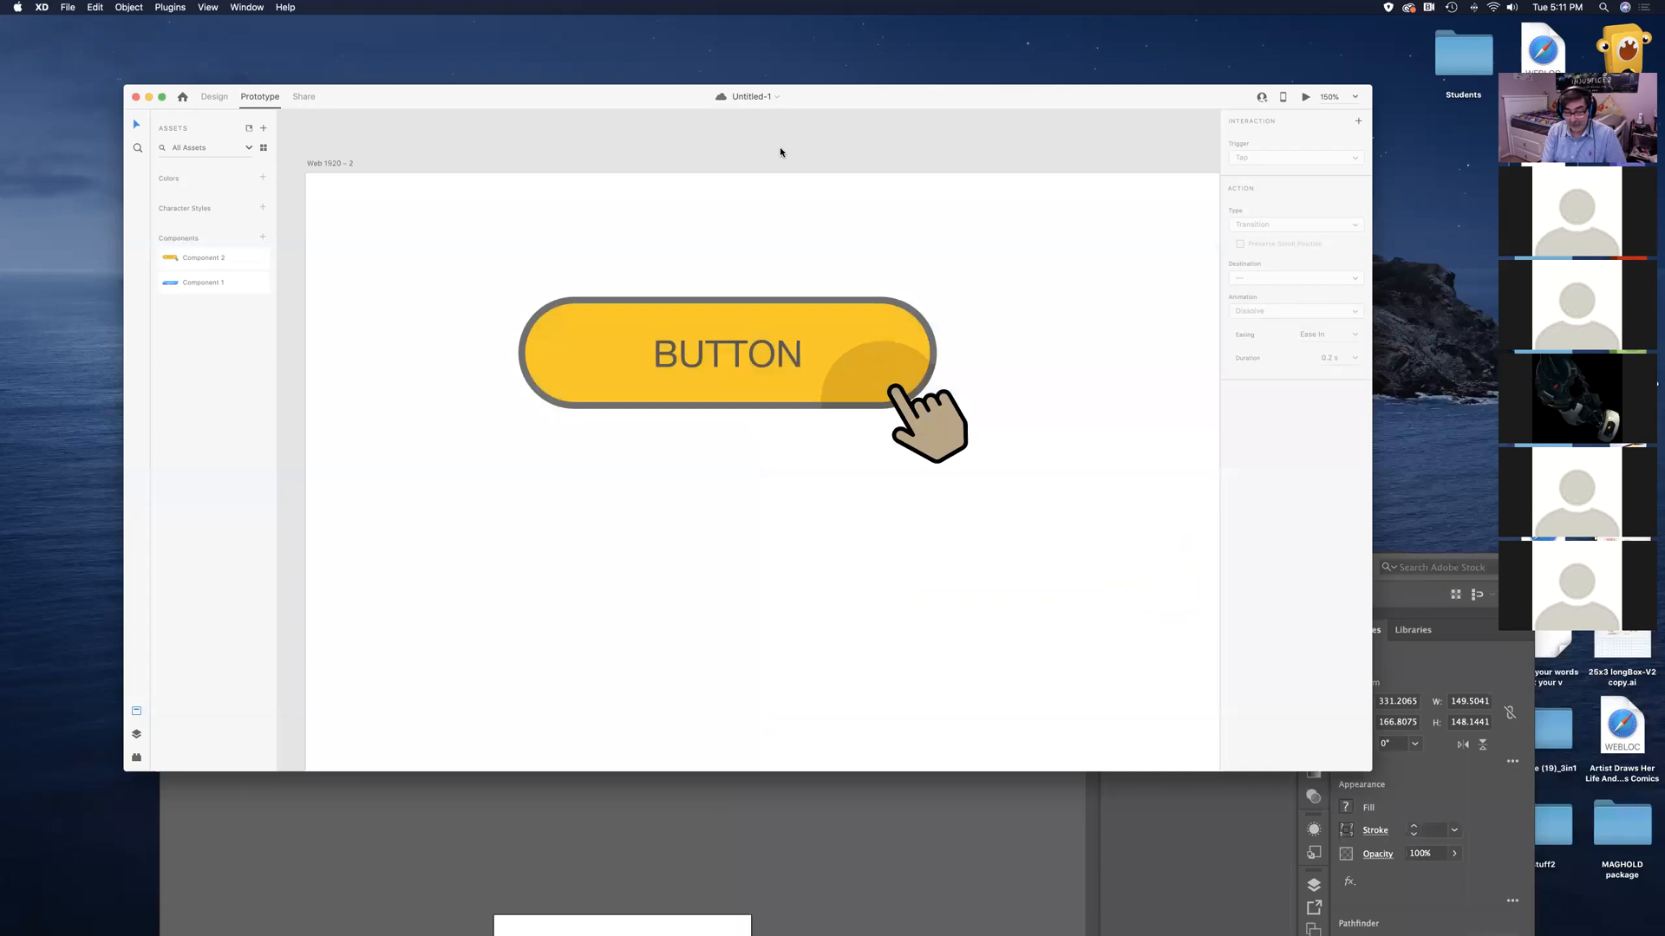
pyautogui.press('super+minus')
pyautogui.press('super+minus')
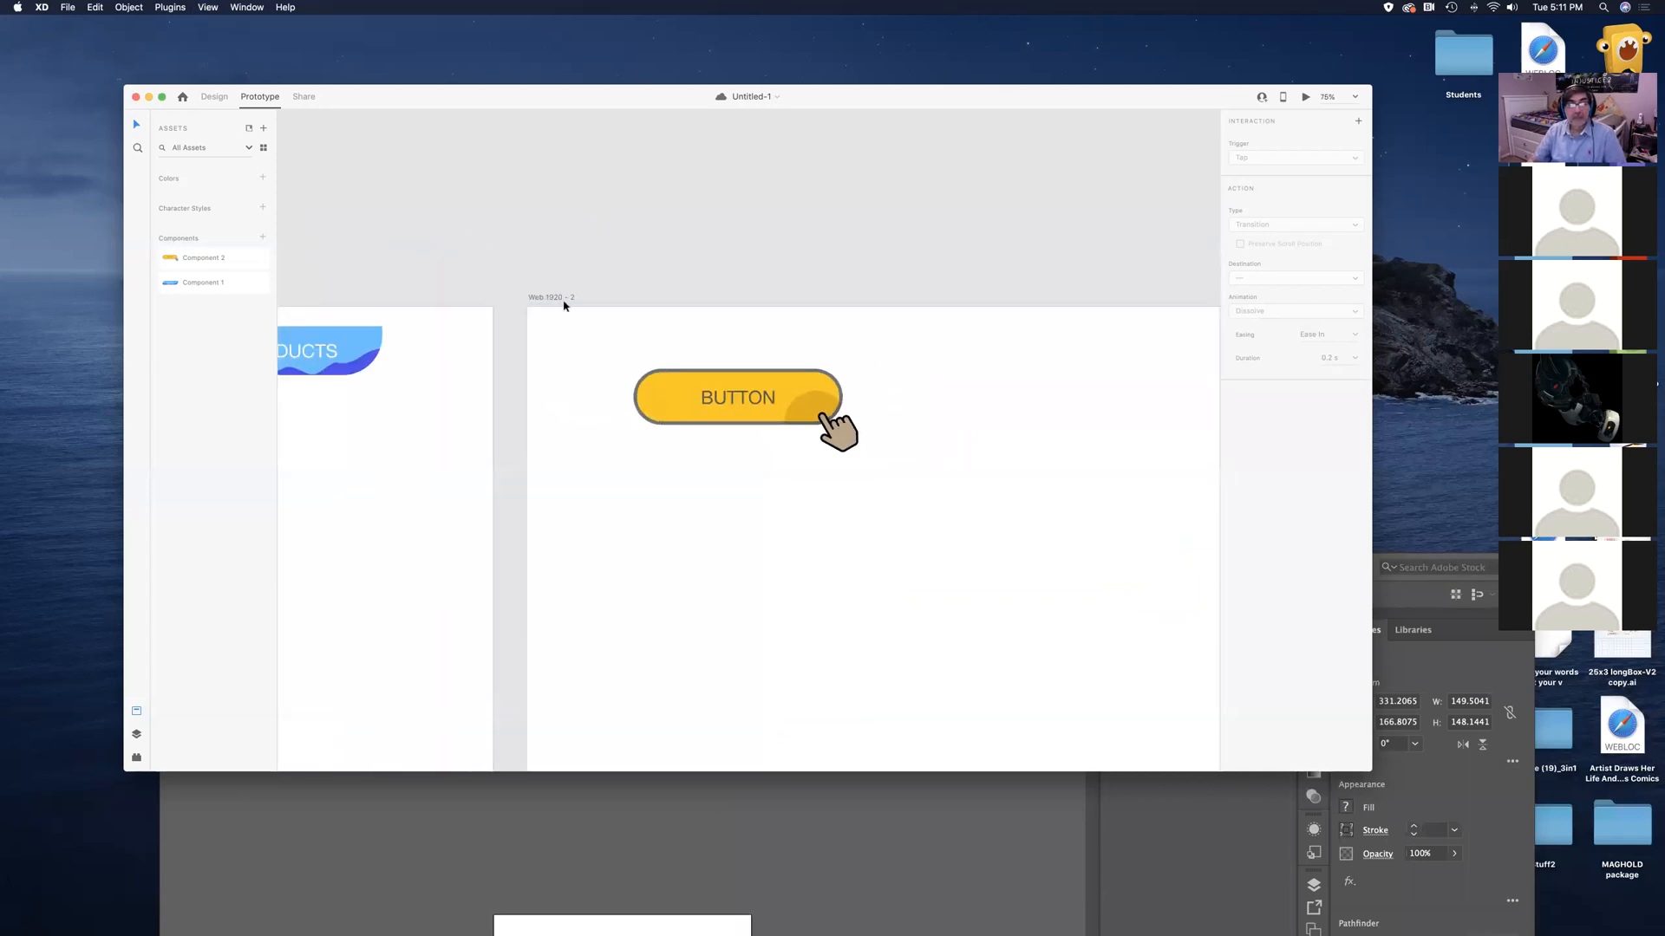
pyautogui.click(564, 300)
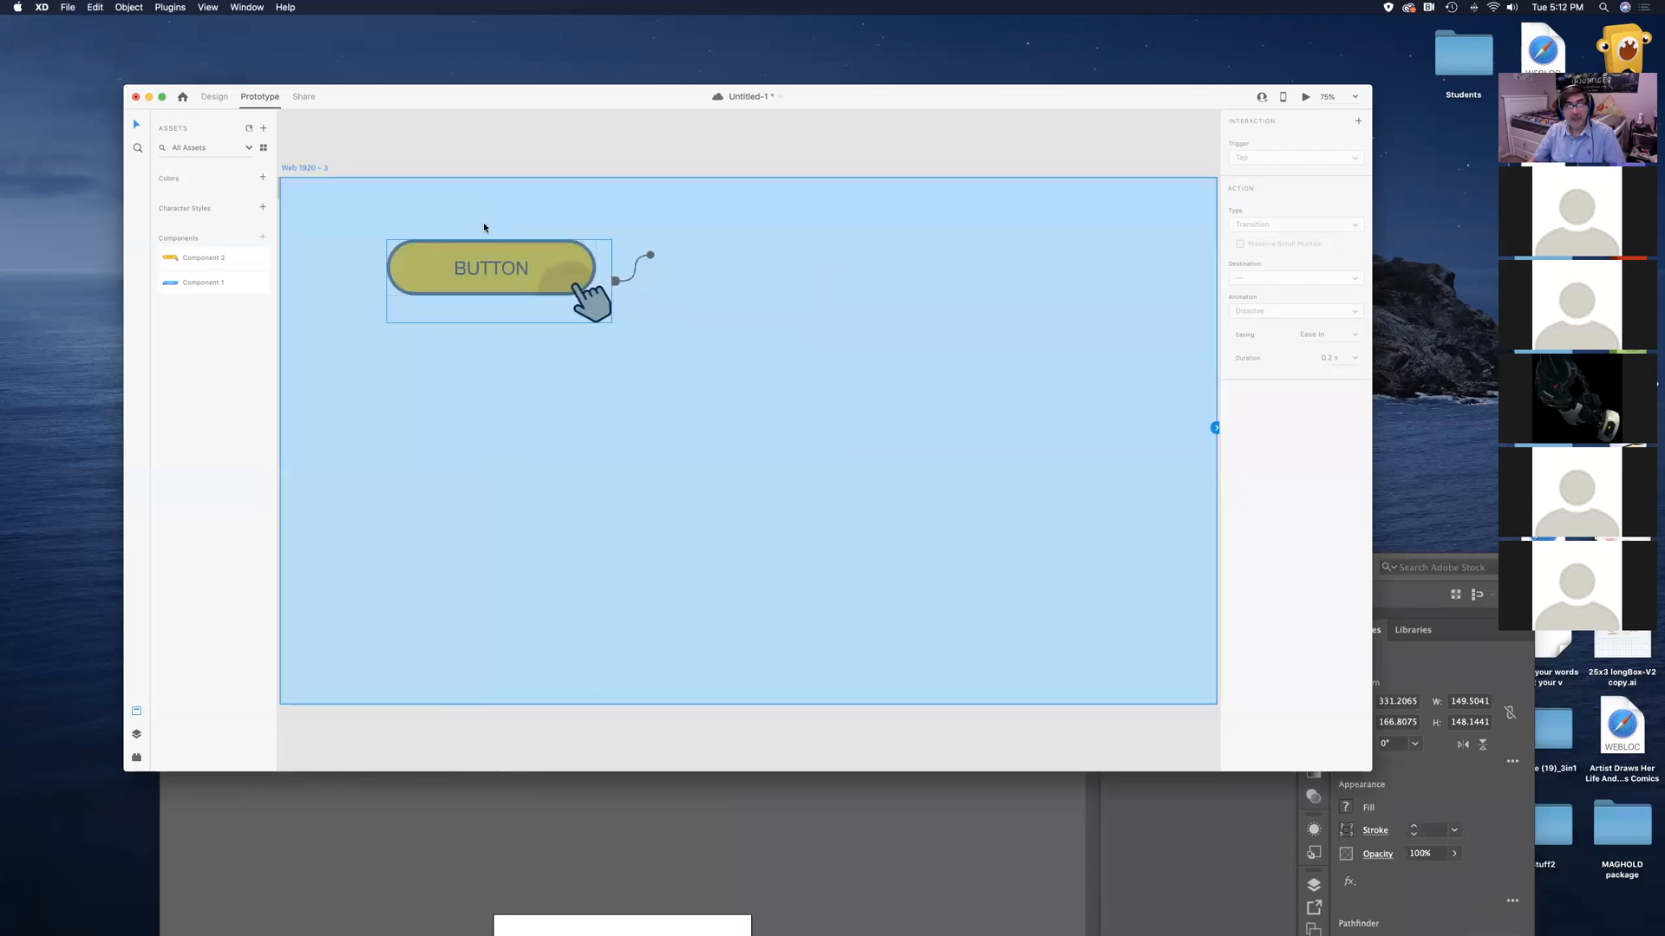
# Delete the yellow button component from the duplicated Web 1920 – 3 artboard
pyautogui.click(451, 145)
pyautogui.moveTo(435, 178); pyautogui.dragTo(671, 338)
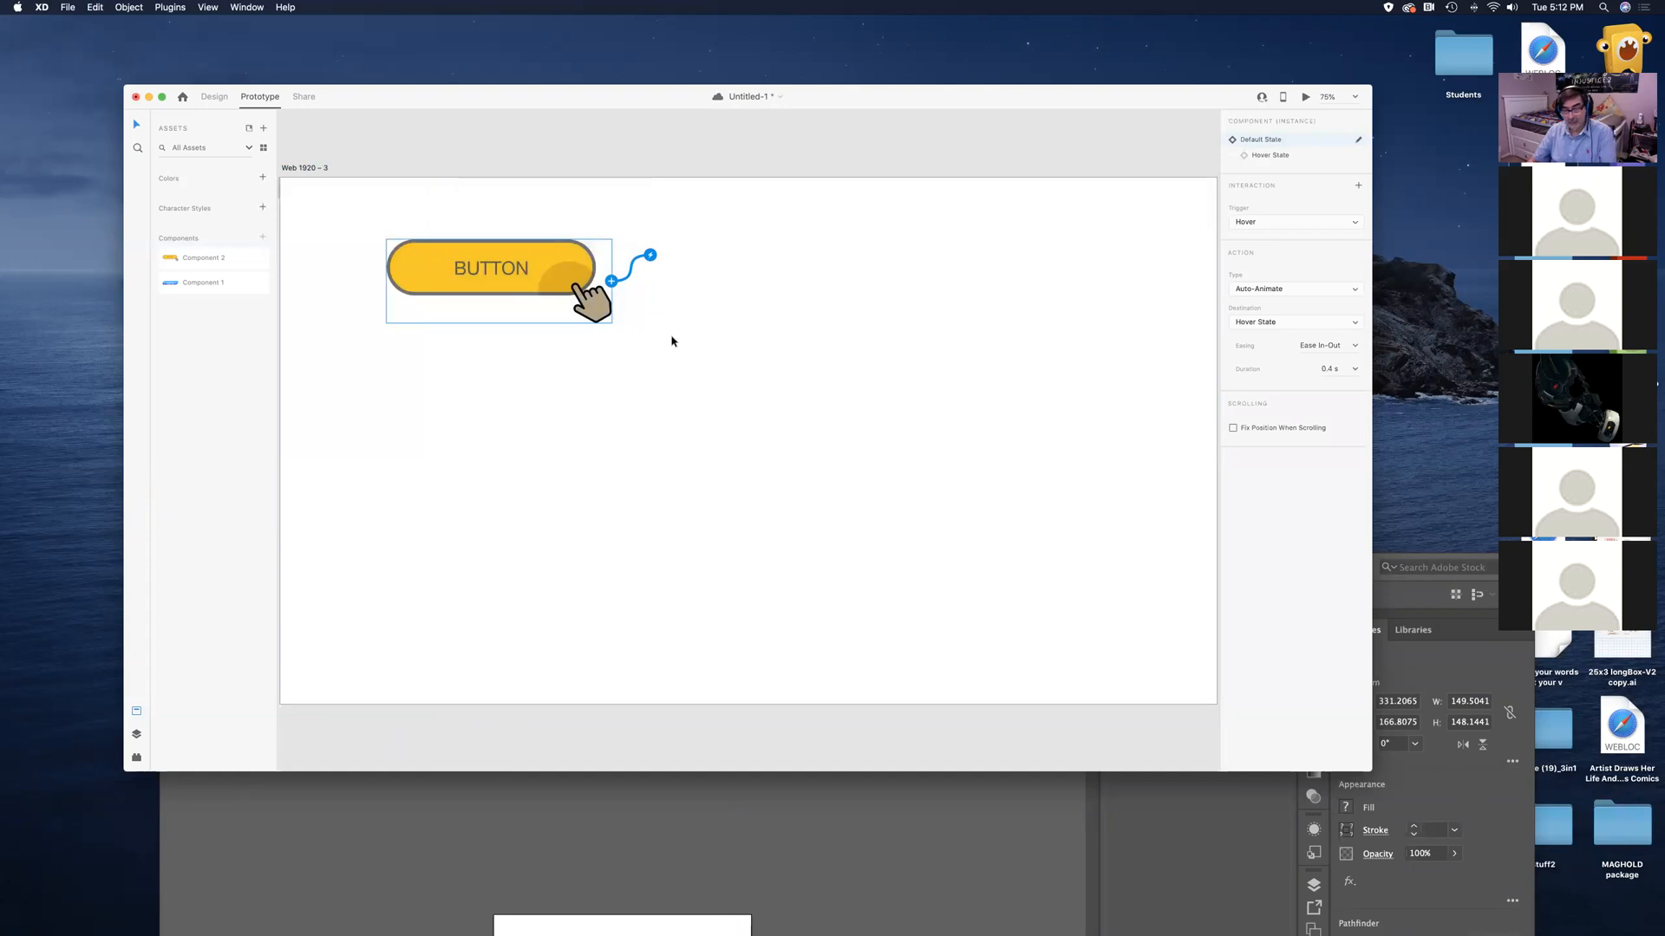
pyautogui.press('Delete')
pyautogui.press('Delete')
pyautogui.click(607, 164)
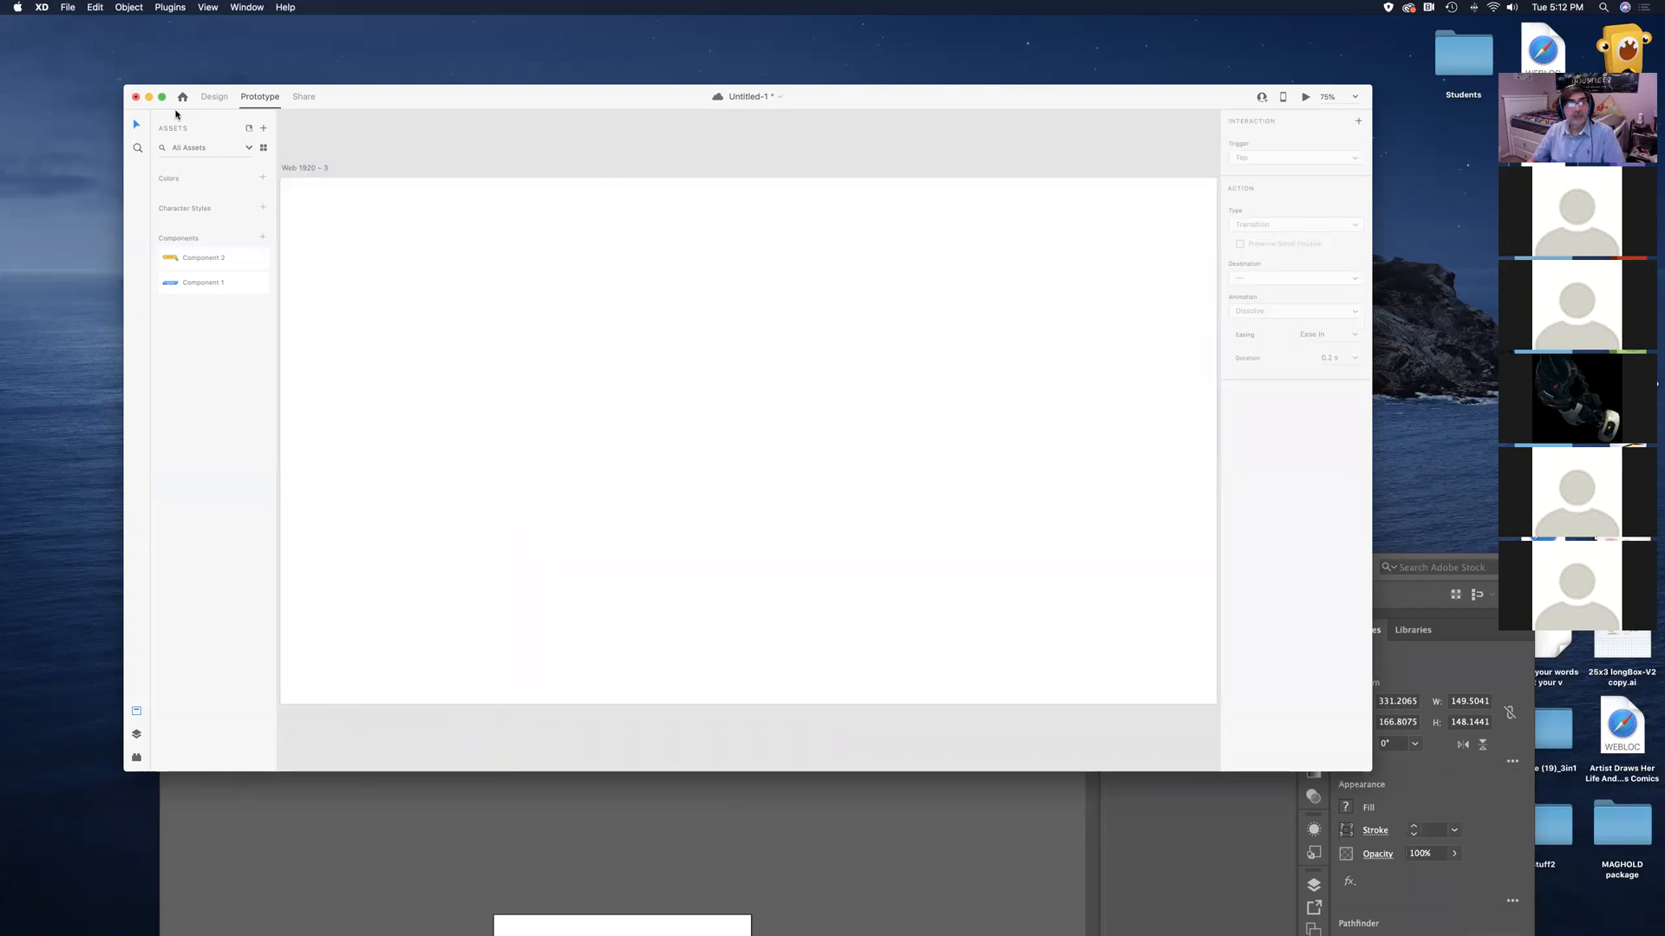
# In Design mode, draw a circle about 333 px in diameter in the upper-left area of the Web 1920 – 3 artboard
pyautogui.click(212, 100)
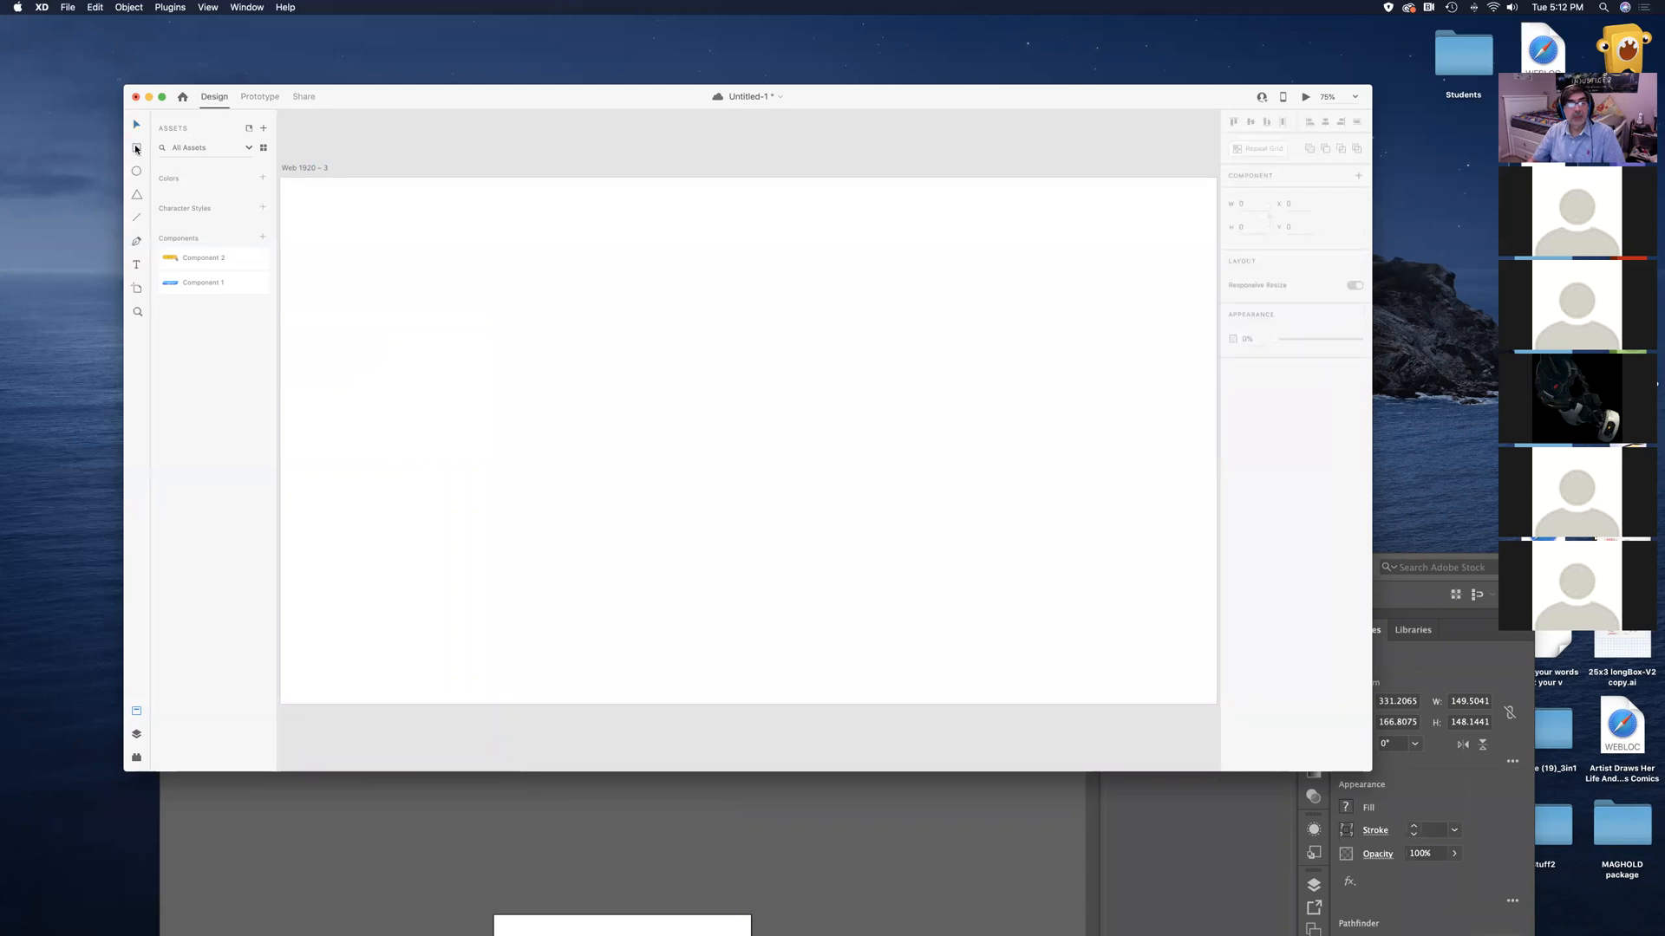
pyautogui.click(136, 151)
pyautogui.moveTo(422, 229); pyautogui.dragTo(586, 390)
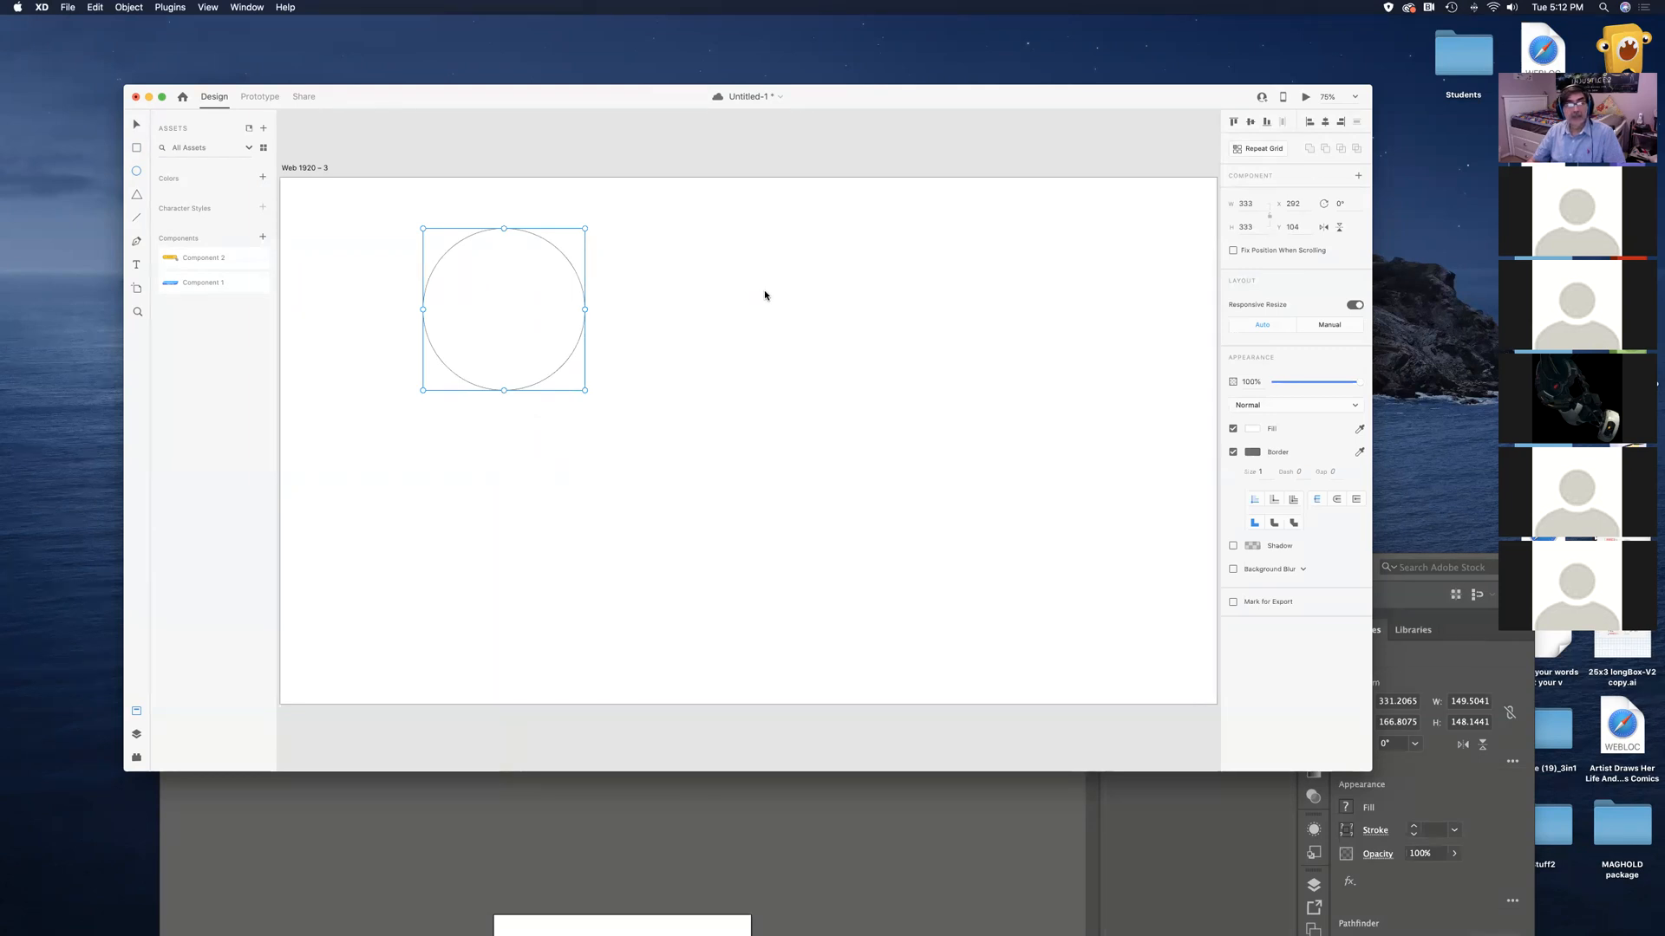
# Fill the circle with light blue, remove its border and shift it slightly to the right
pyautogui.click(1254, 428)
pyautogui.click(1210, 406)
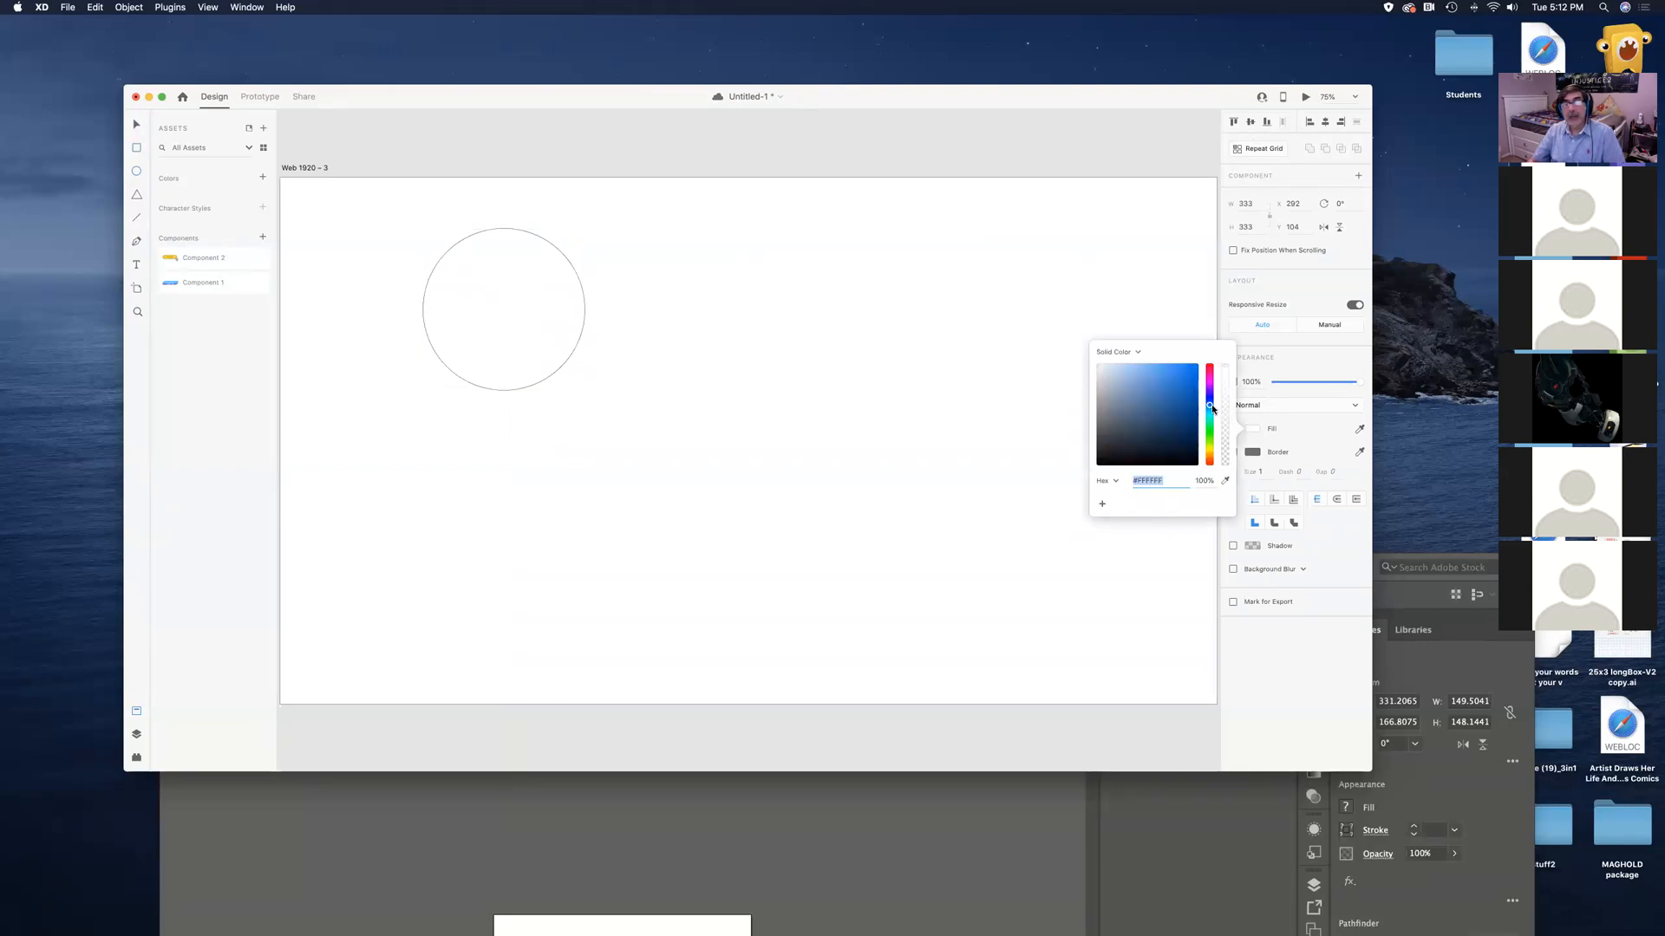
pyautogui.click(1130, 371)
pyautogui.moveTo(1131, 371)
pyautogui.mouseDown()
pyautogui.moveTo(1157, 380)
pyautogui.moveTo(1134, 364)
pyautogui.mouseUp()
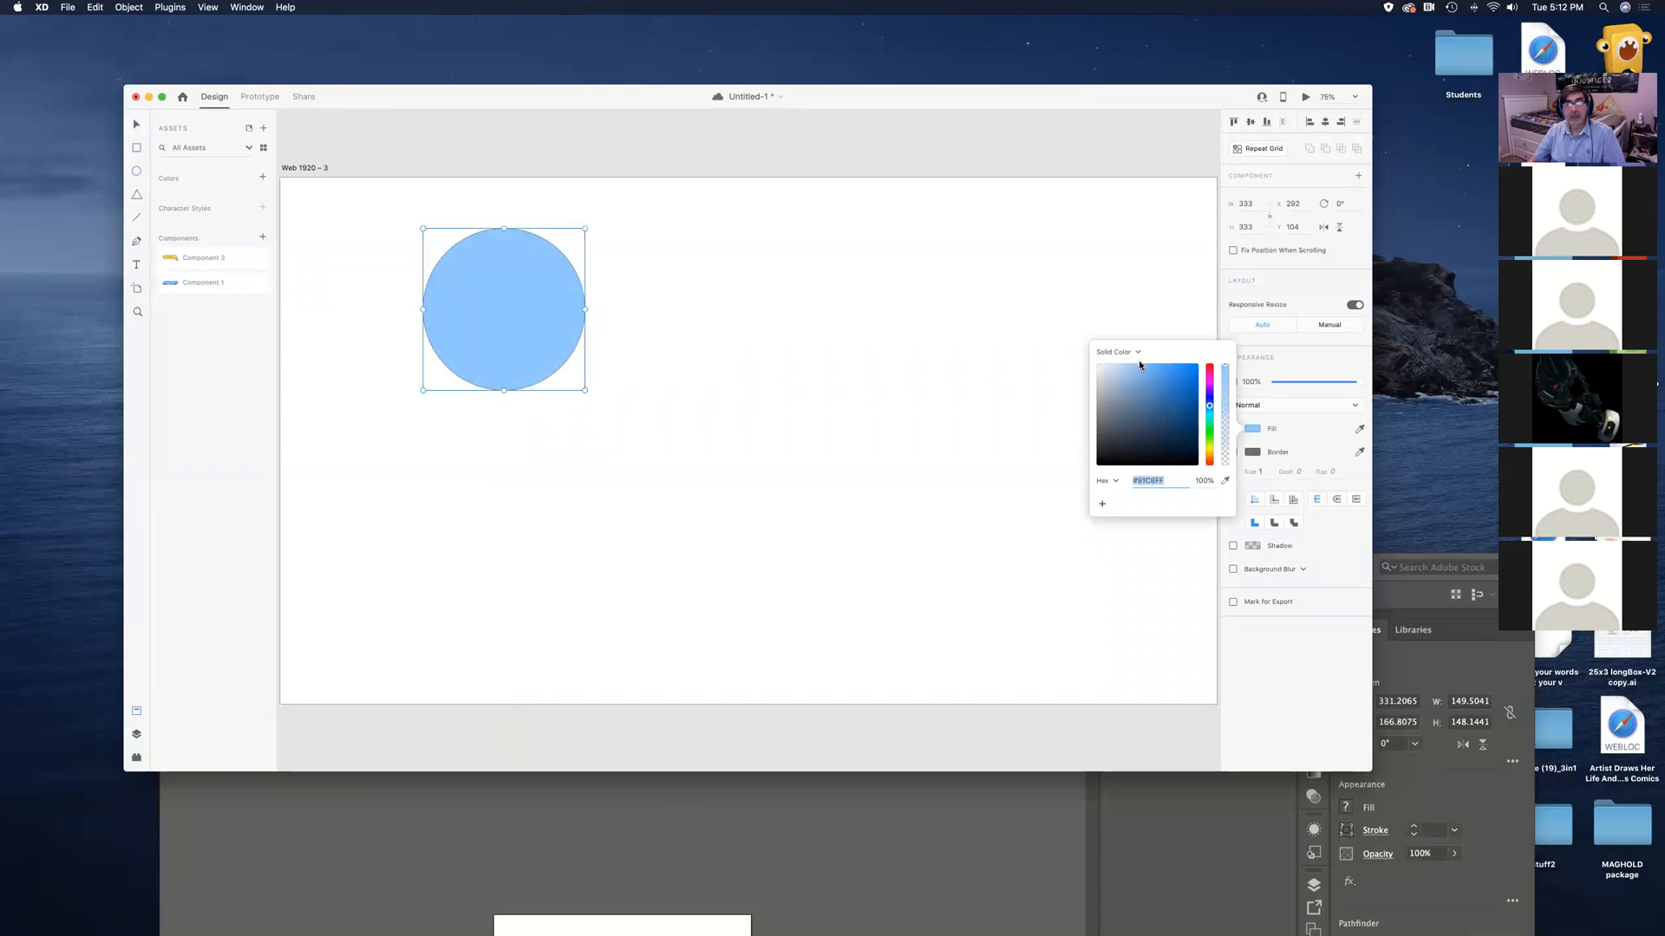
pyautogui.click(1306, 468)
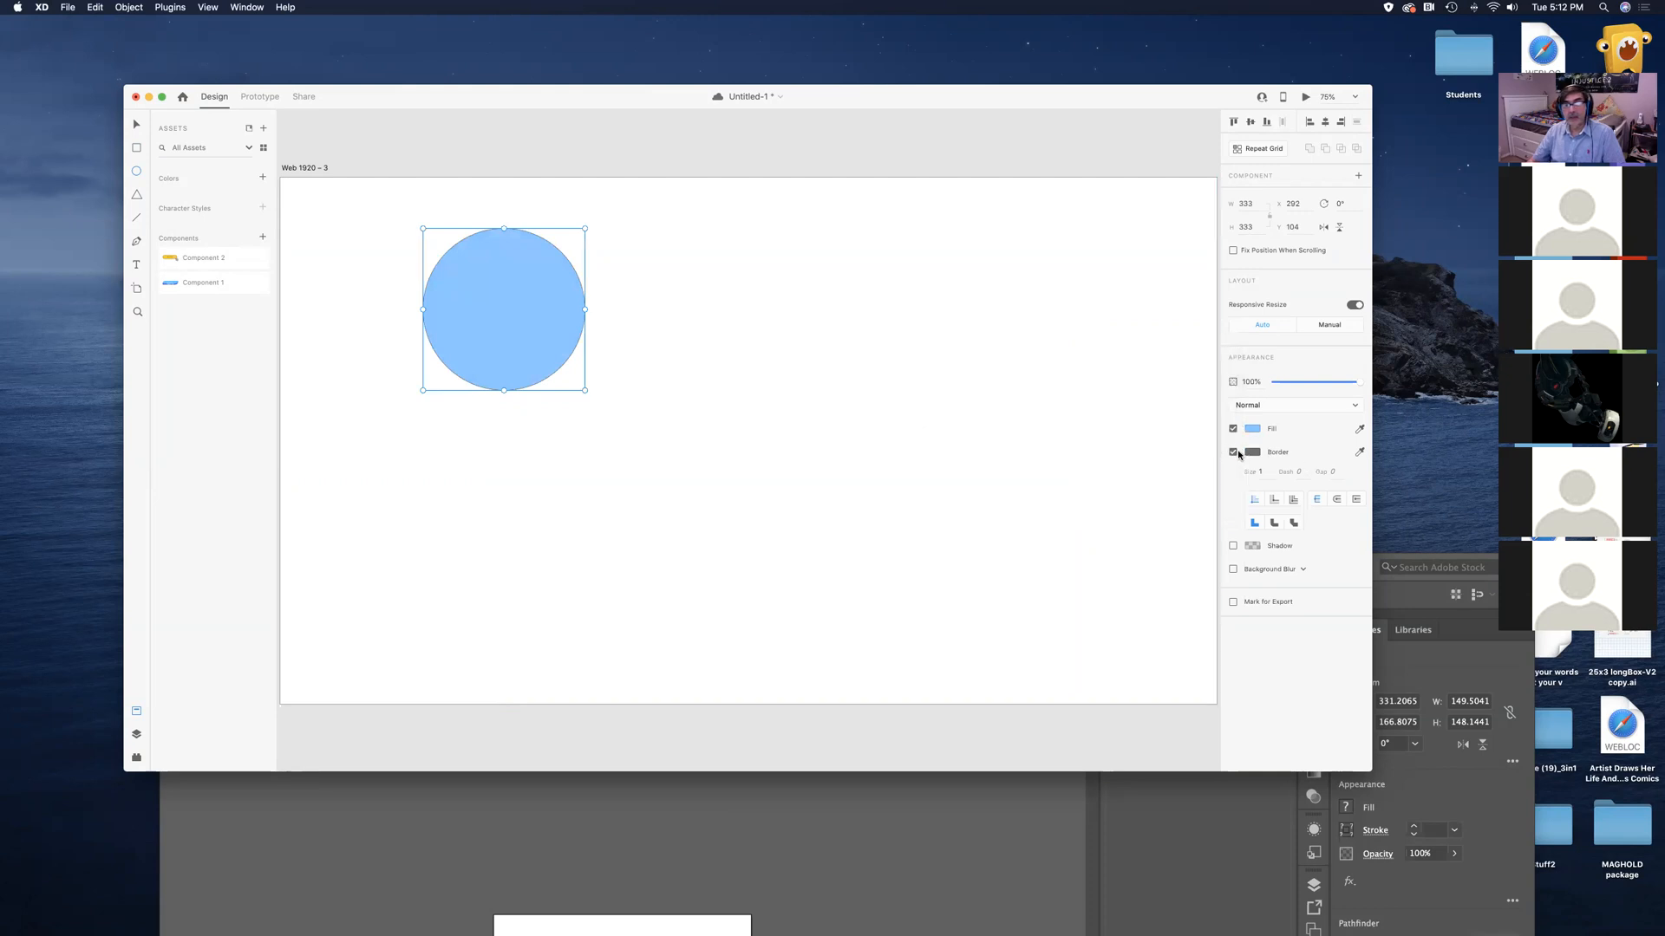
pyautogui.click(1234, 452)
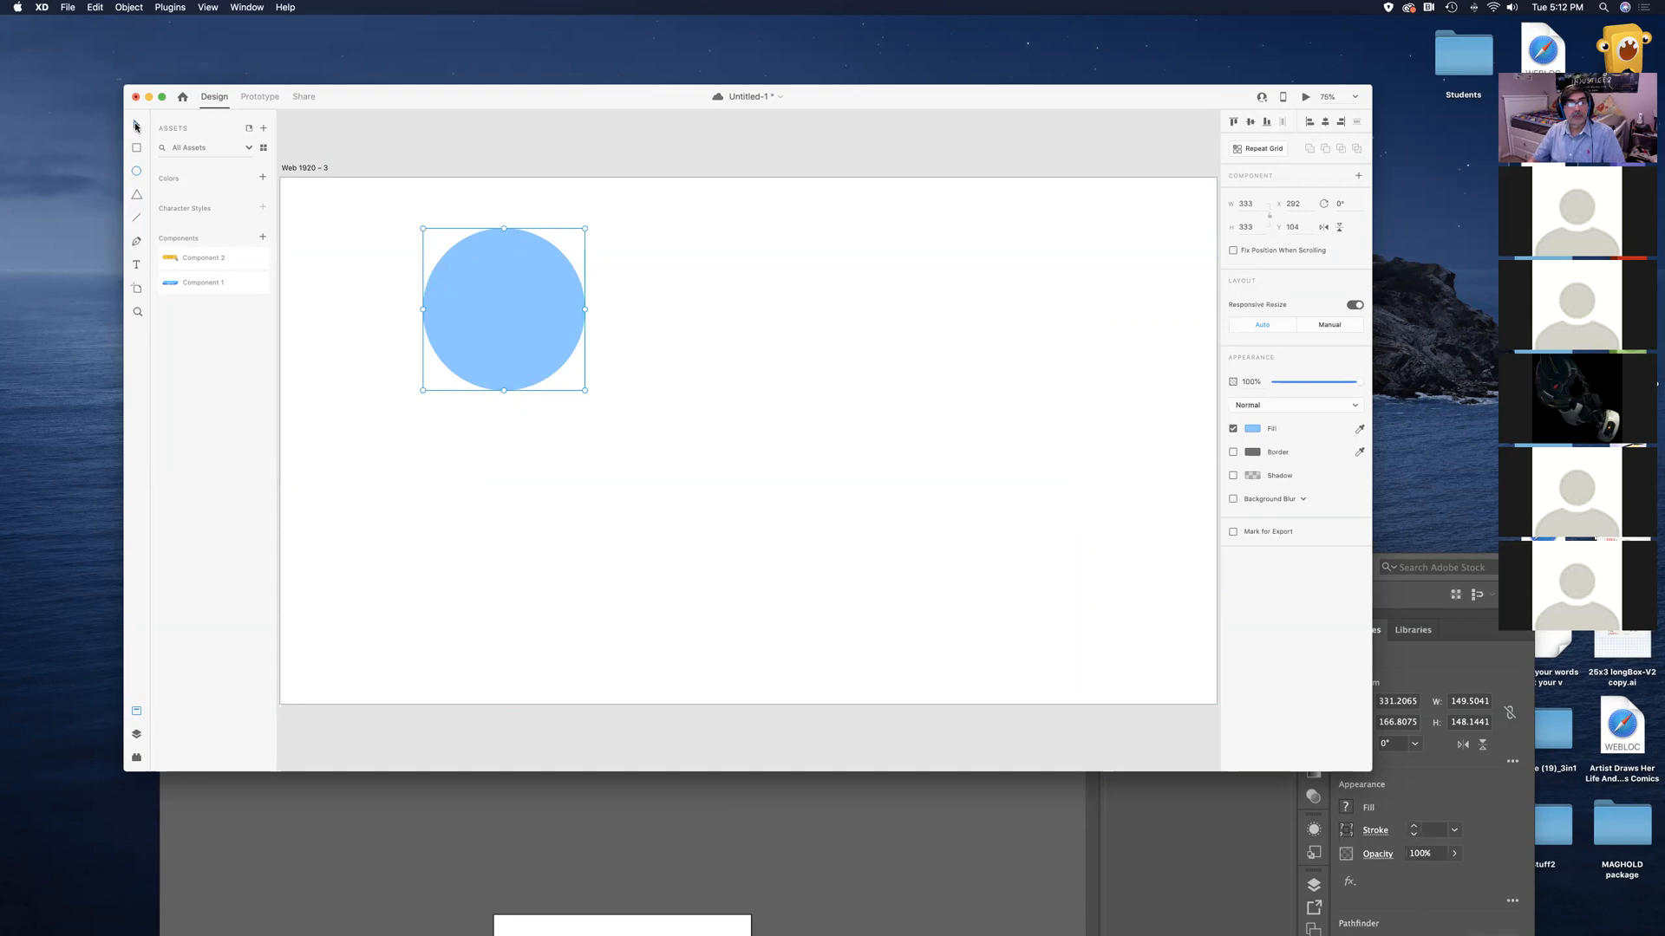
pyautogui.moveTo(507, 286); pyautogui.dragTo(509, 286)
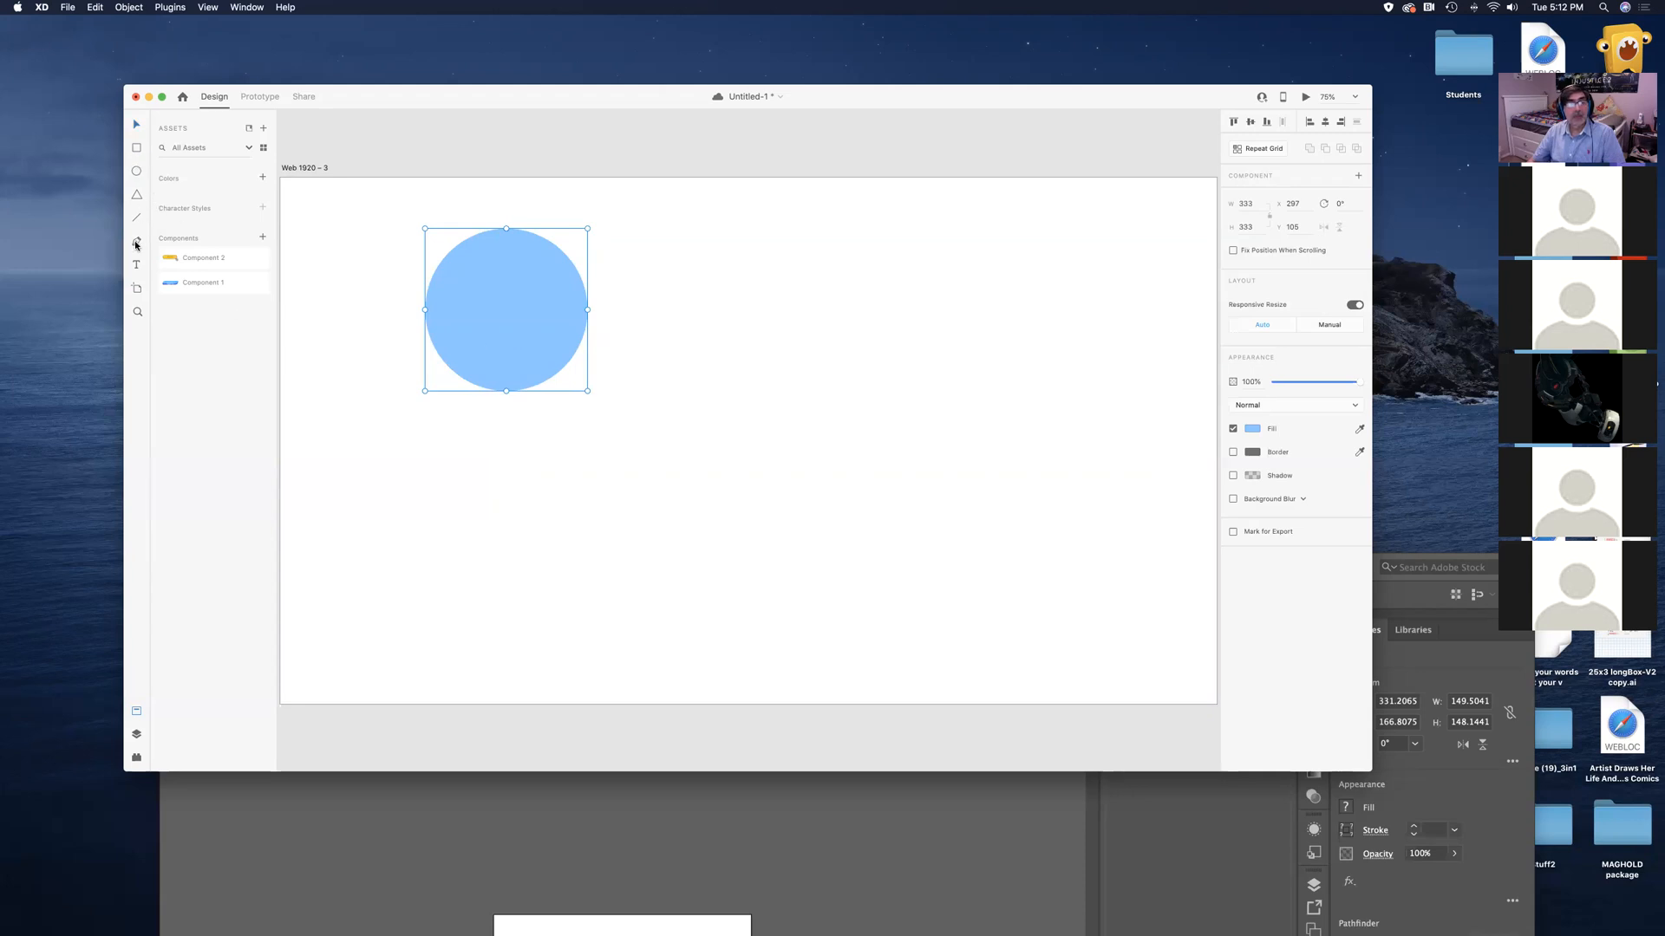
# With the Pen tool, draw a closed rectangular path about 1242 px wide across the circle, adding six evenly spread anchor points along its upper edge
pyautogui.click(345, 309)
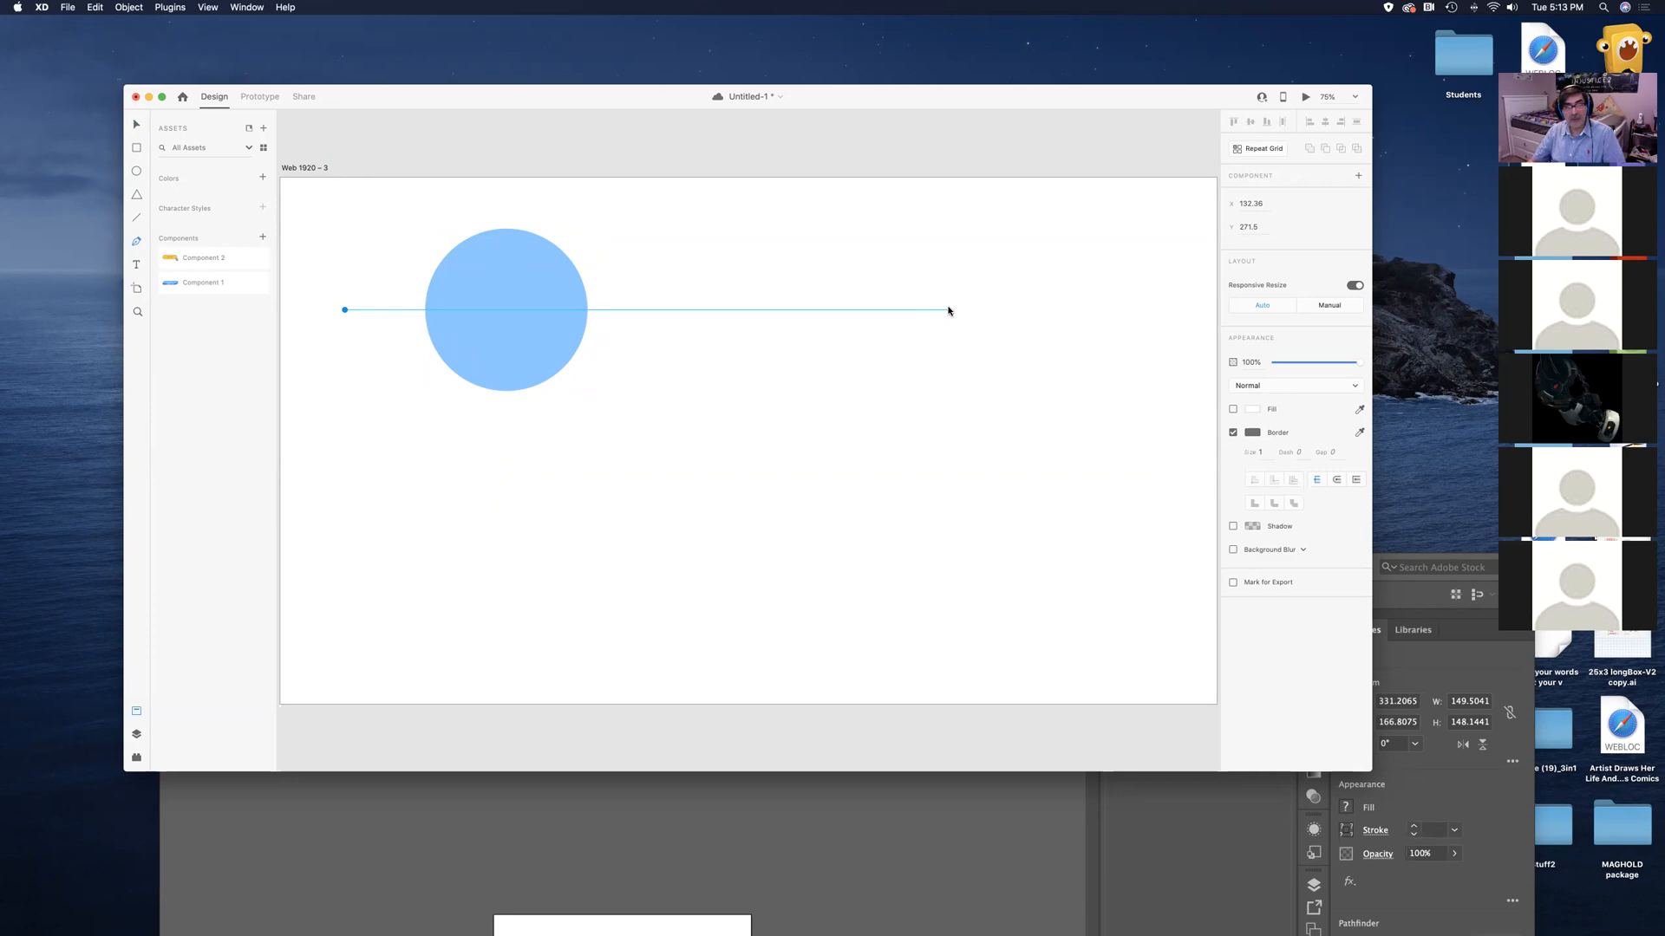
pyautogui.click(951, 309)
pyautogui.click(369, 309)
pyautogui.click(441, 310)
pyautogui.click(532, 311)
pyautogui.click(630, 310)
pyautogui.click(749, 310)
pyautogui.click(849, 310)
pyautogui.click(950, 413)
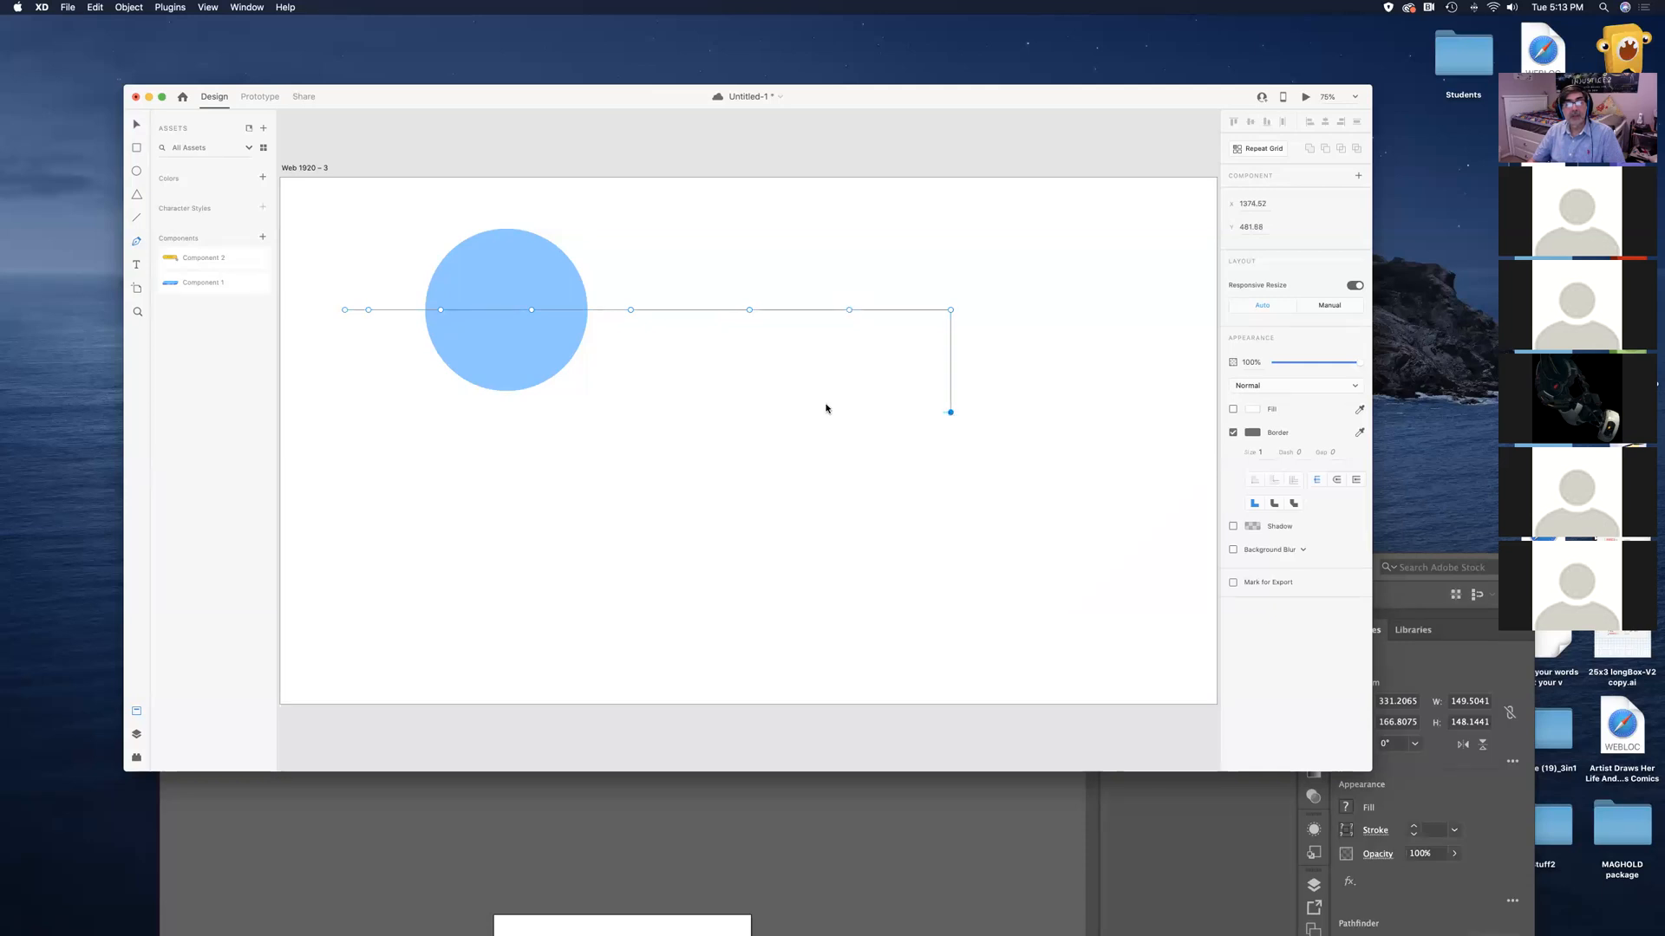
pyautogui.click(345, 413)
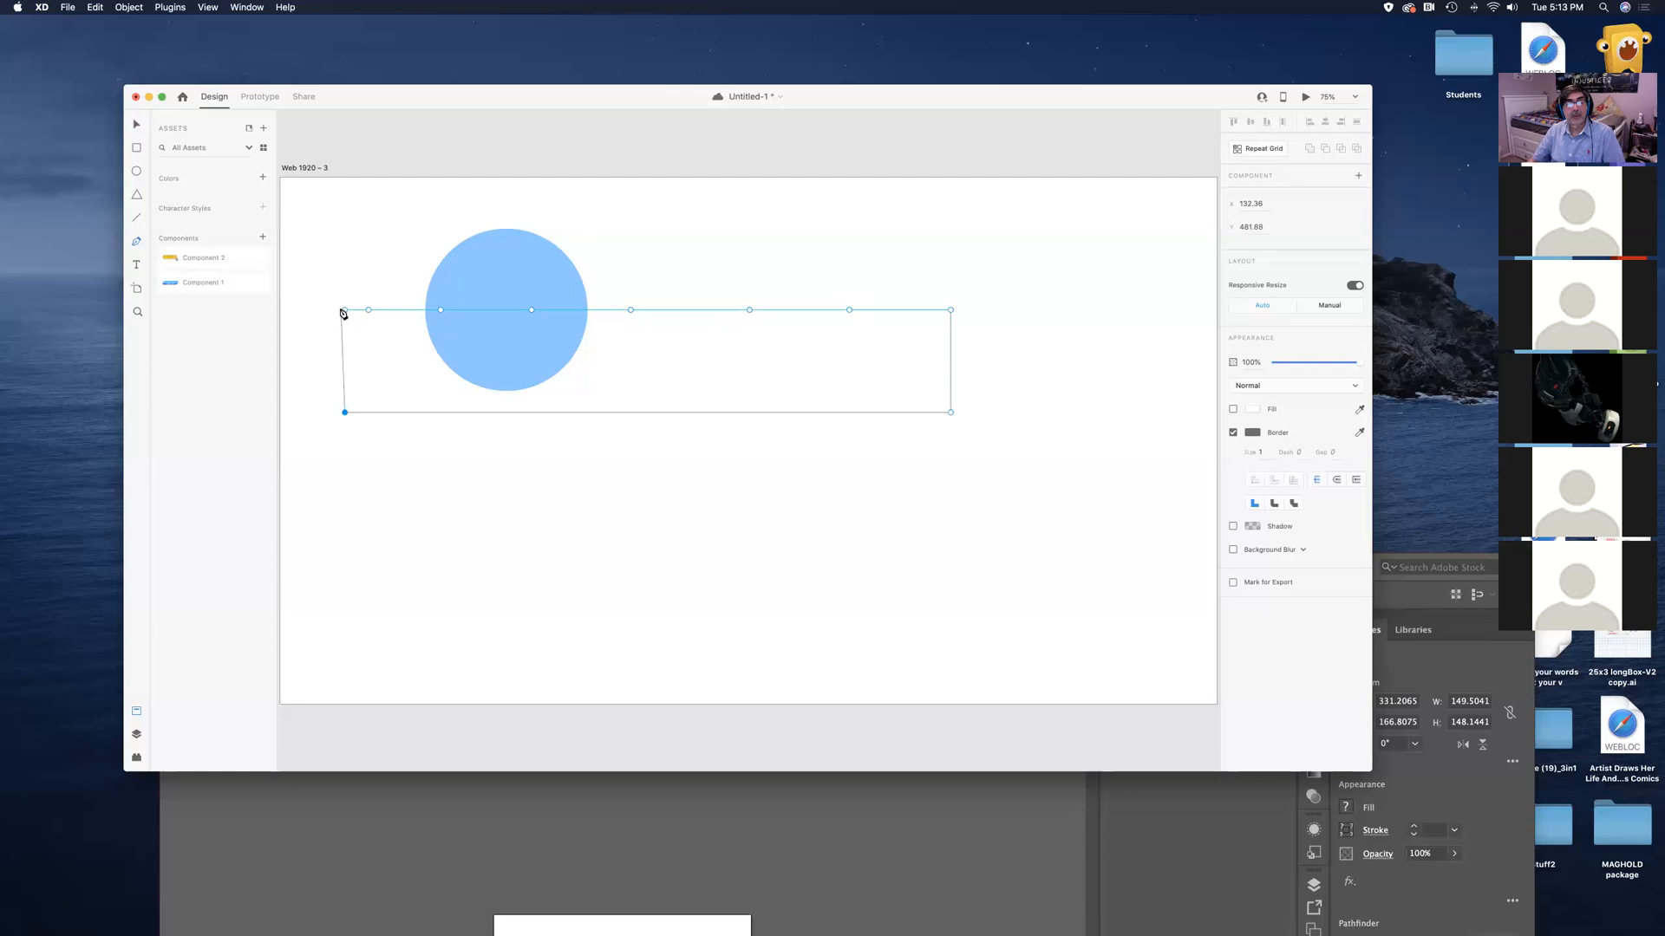
pyautogui.click(344, 311)
# Move the upper edge's six inner anchor points alternately down and up to form a zigzag
pyautogui.moveTo(368, 310); pyautogui.dragTo(382, 338)
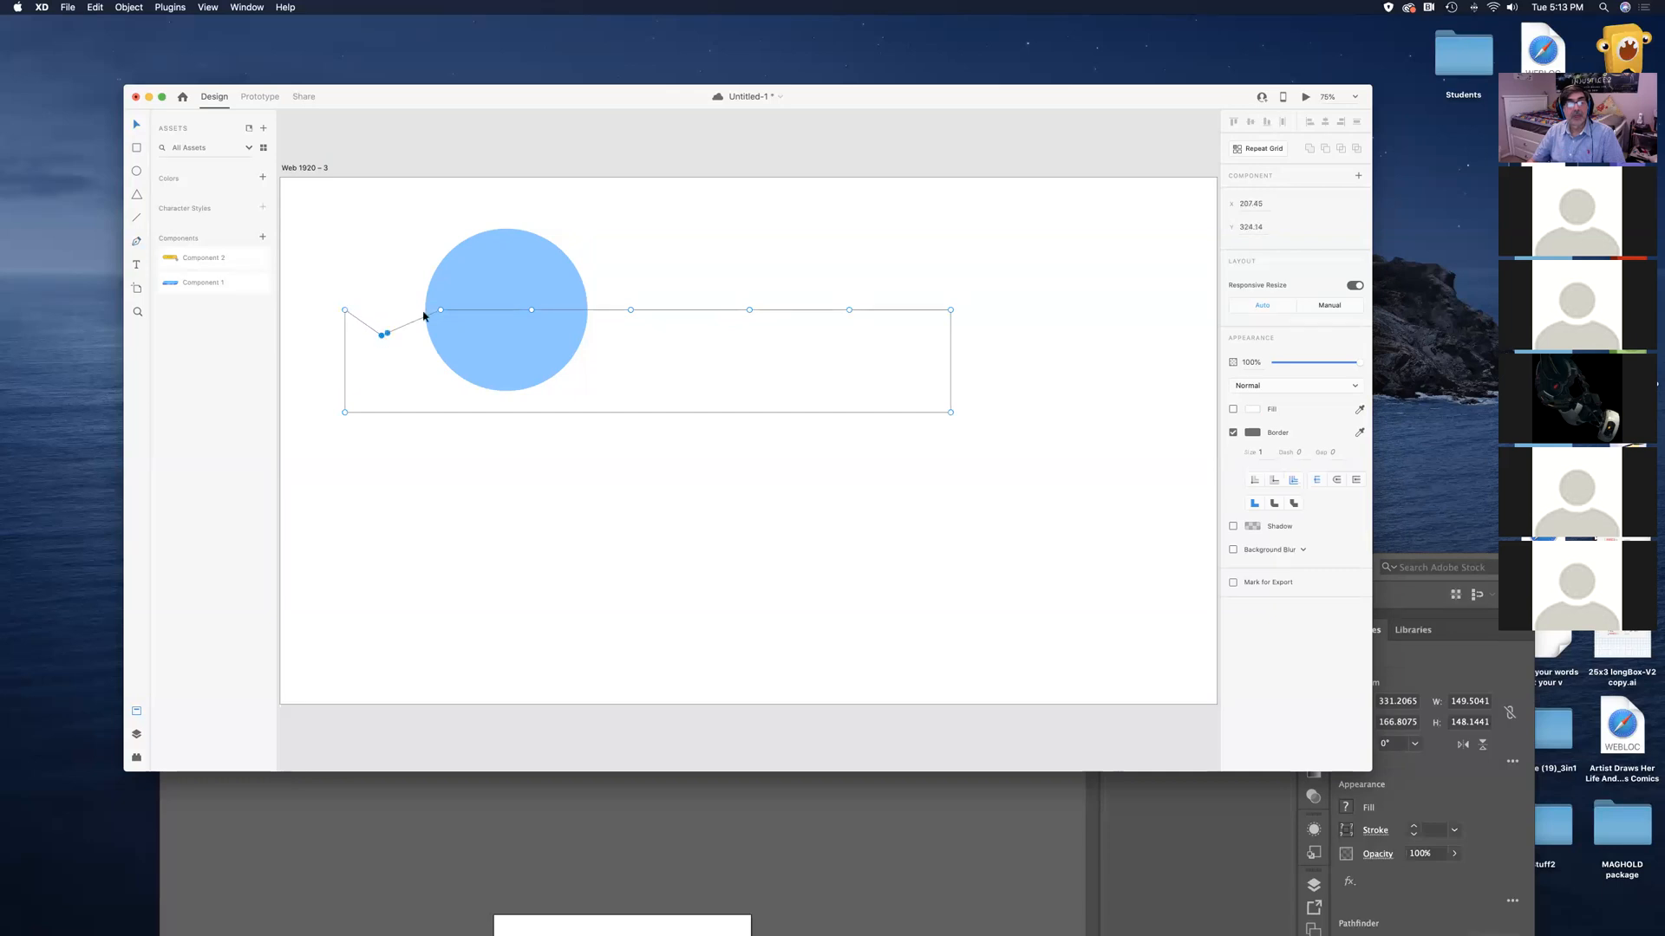
pyautogui.keyDown('shift'); pyautogui.click(440, 312); pyautogui.keyUp('shift')
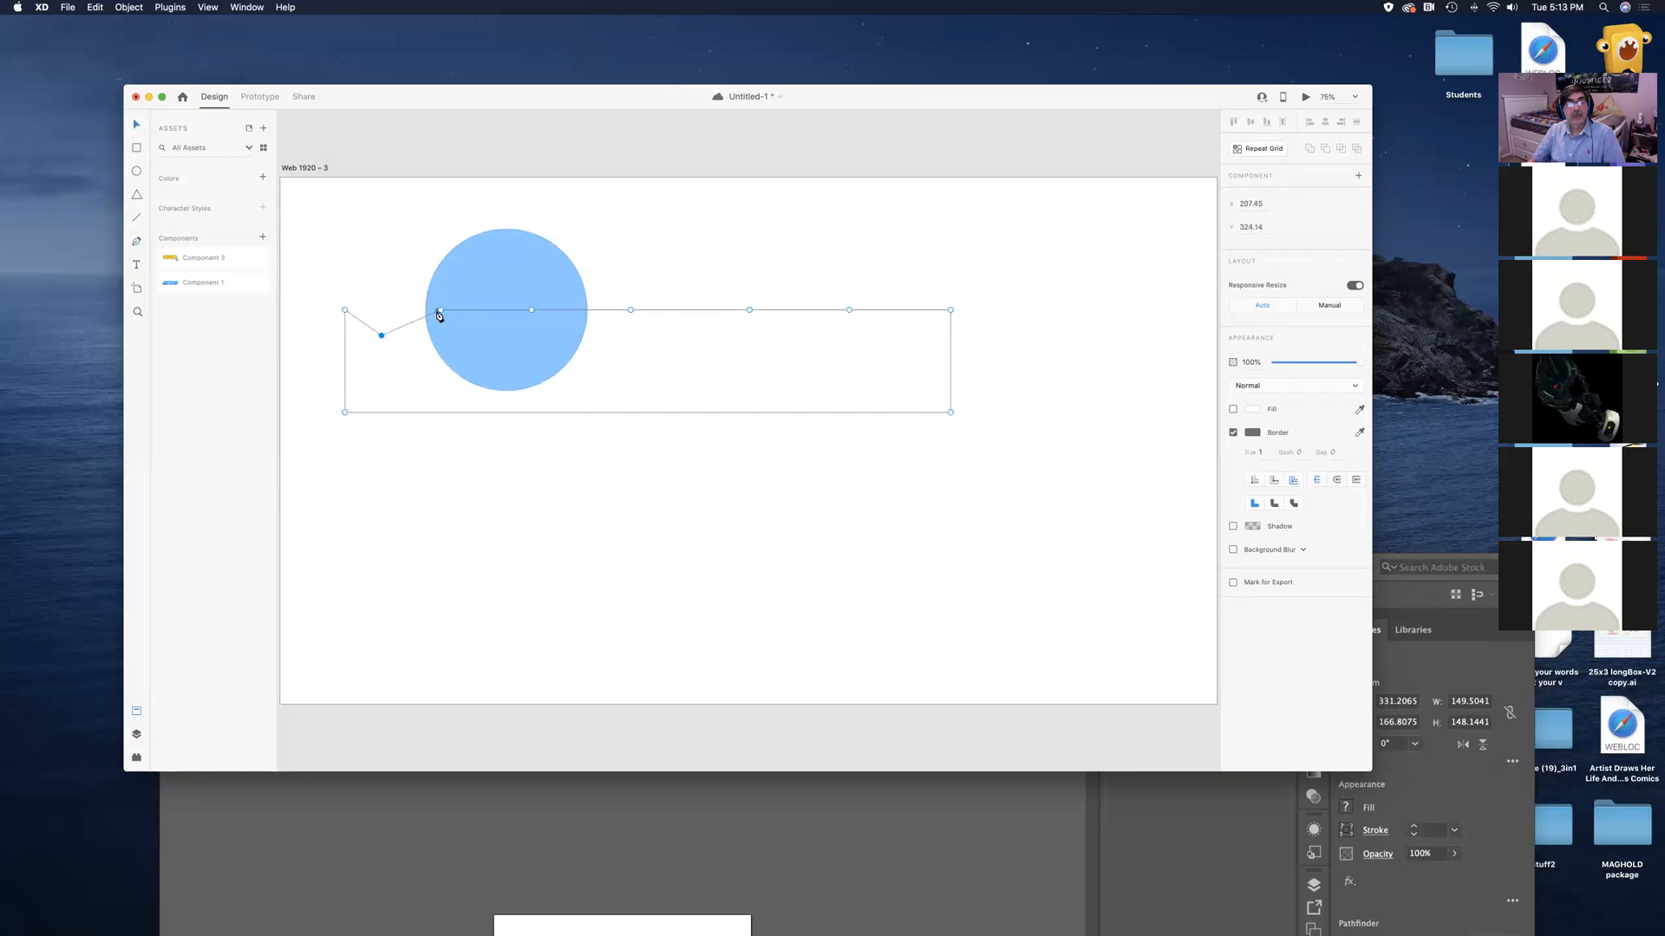
pyautogui.moveTo(442, 312); pyautogui.dragTo(535, 338)
pyautogui.moveTo(631, 310); pyautogui.dragTo(633, 280)
pyautogui.moveTo(750, 311); pyautogui.dragTo(755, 336)
pyautogui.moveTo(850, 311); pyautogui.dragTo(852, 285)
pyautogui.moveTo(852, 283); pyautogui.dragTo(847, 281)
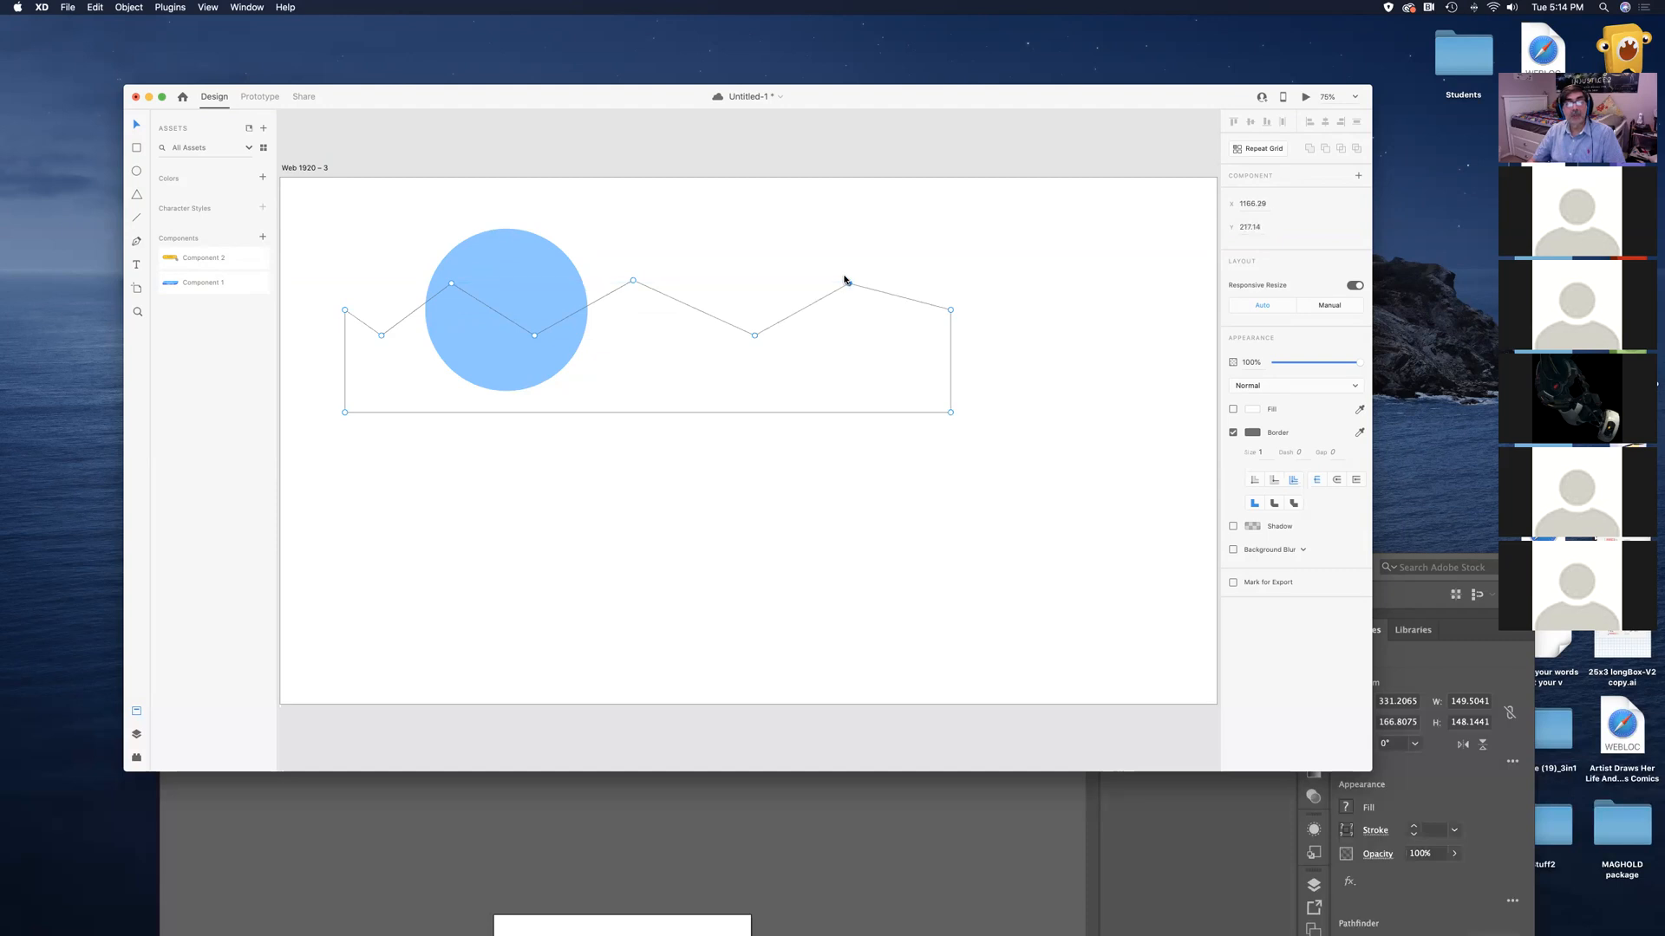
# Convert the six zigzag corner points of the path into smooth points to form a flowing wave
pyautogui.doubleClick(381, 335)
pyautogui.doubleClick(452, 284)
pyautogui.doubleClick(535, 340)
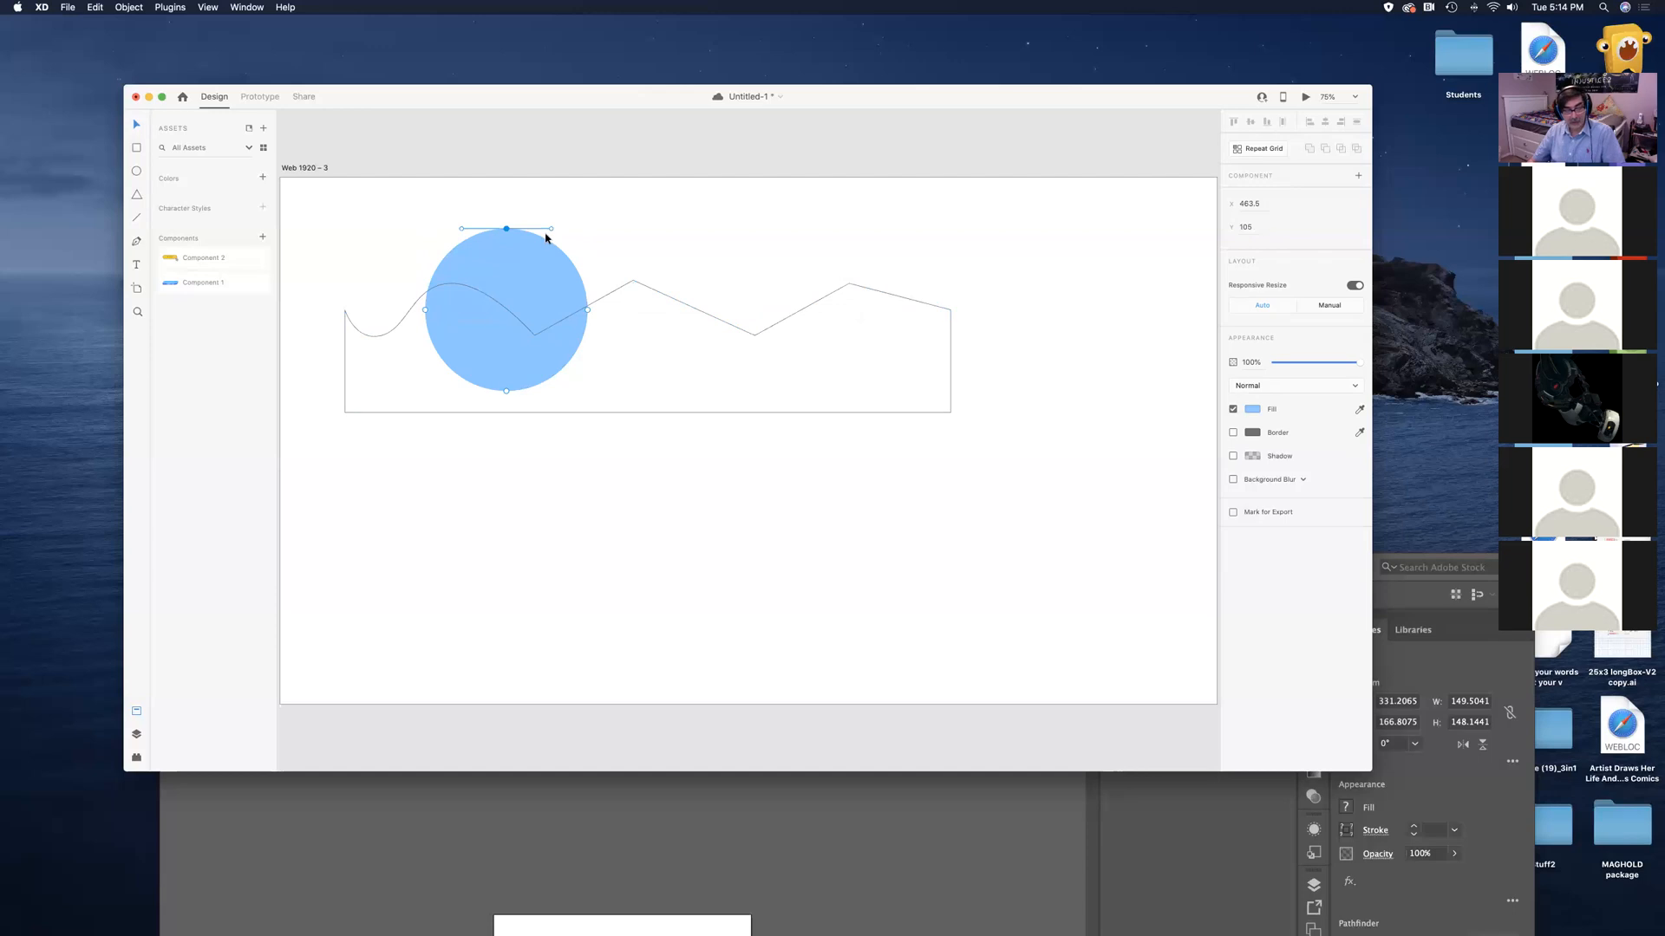
pyautogui.press('Escape')
pyautogui.click(537, 331)
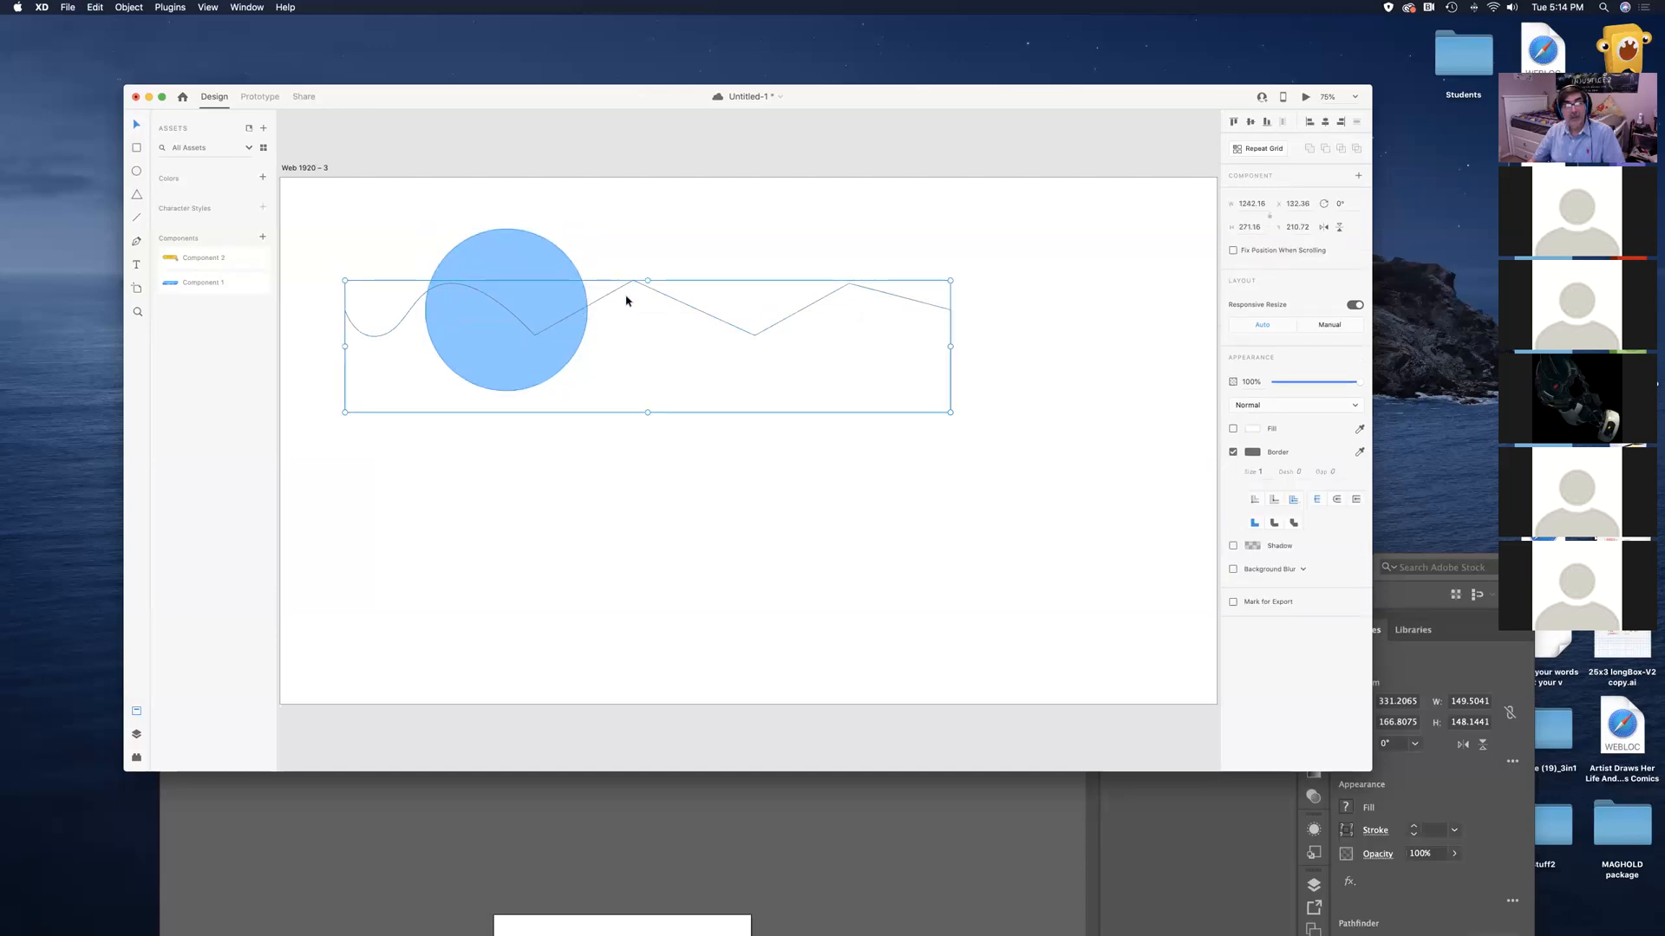
pyautogui.doubleClick(562, 327)
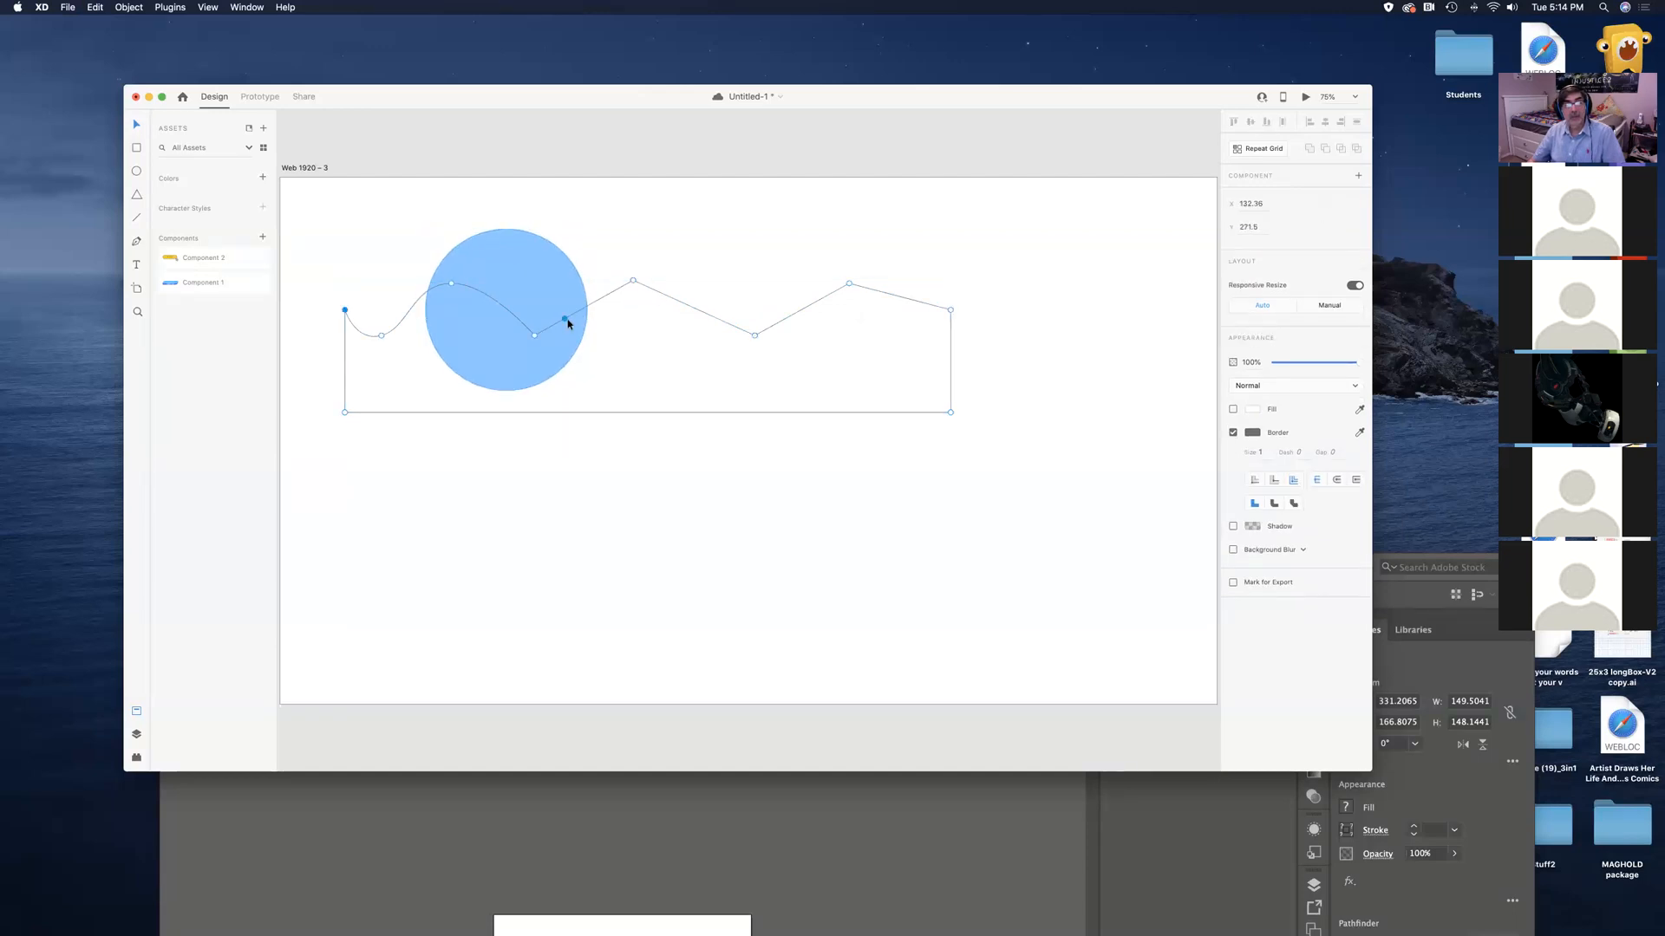
pyautogui.doubleClick(534, 337)
pyautogui.click(632, 282)
pyautogui.doubleClick(632, 282)
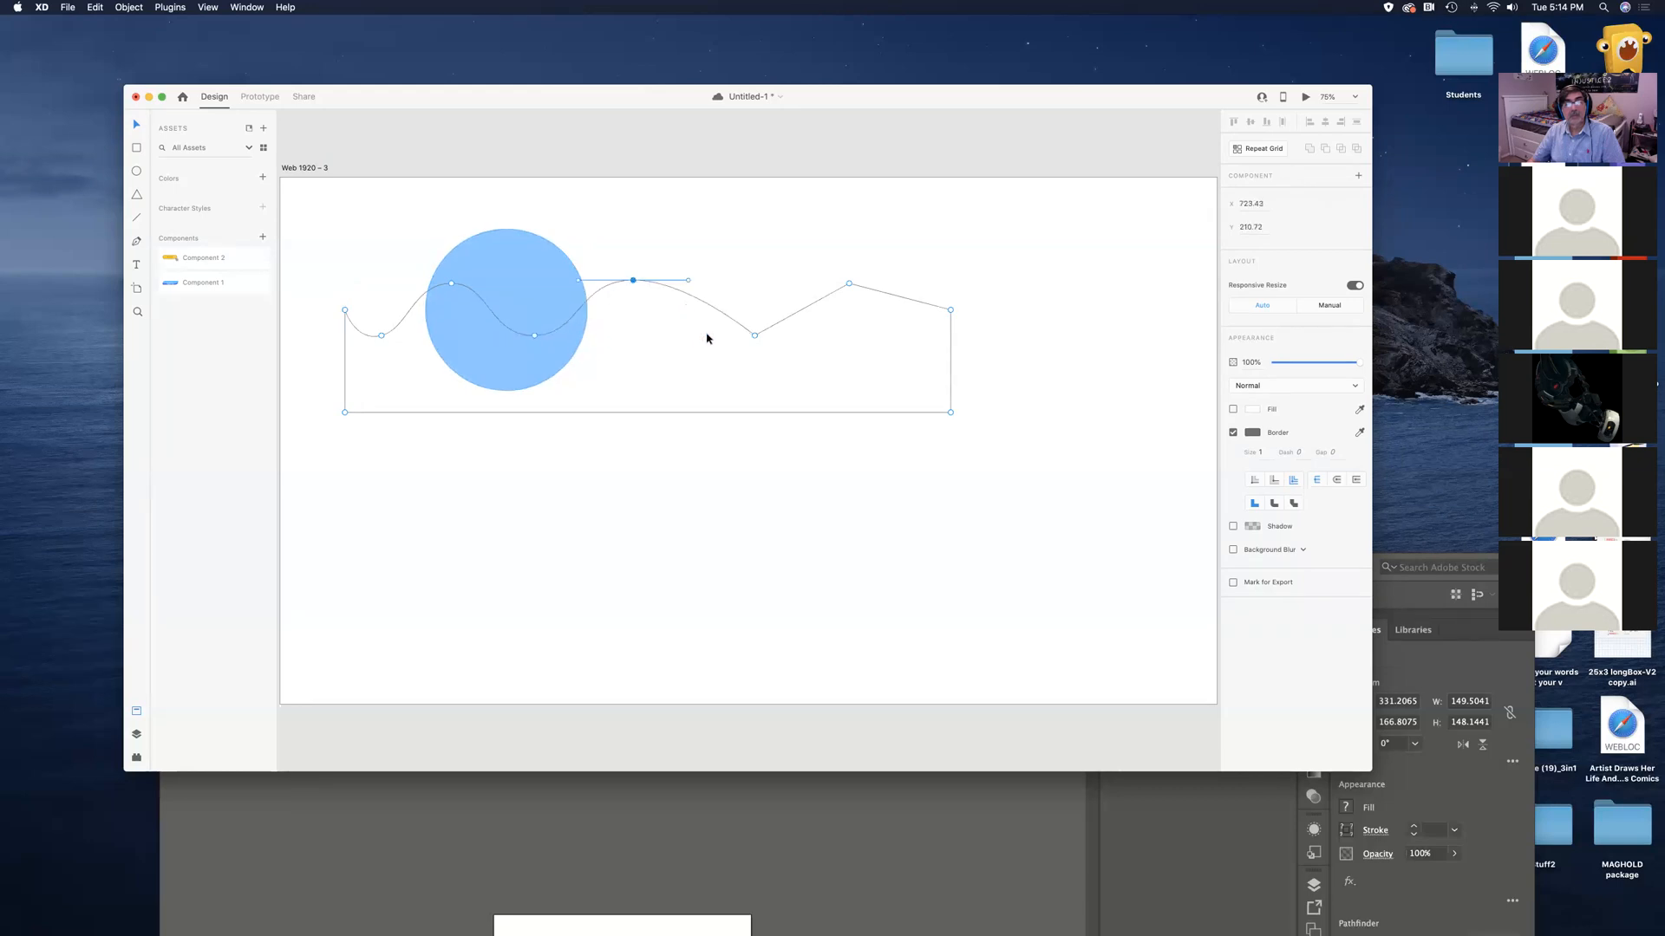
pyautogui.doubleClick(755, 336)
pyautogui.doubleClick(849, 284)
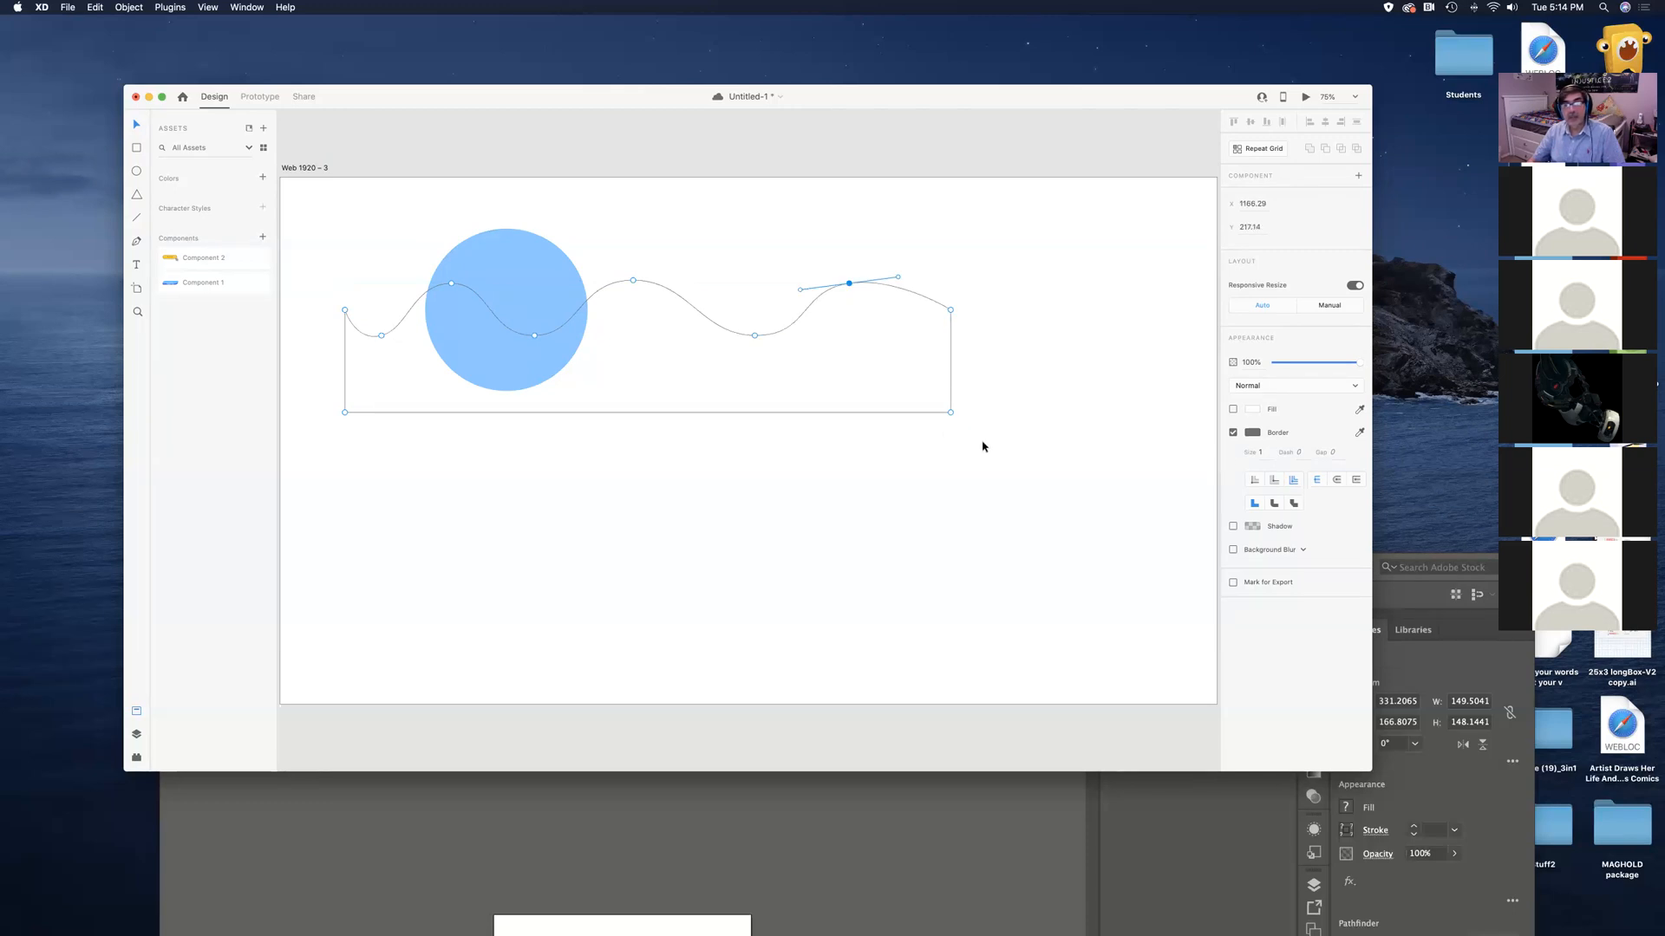
# Fill the wave shape with a light purple
pyautogui.click(1256, 410)
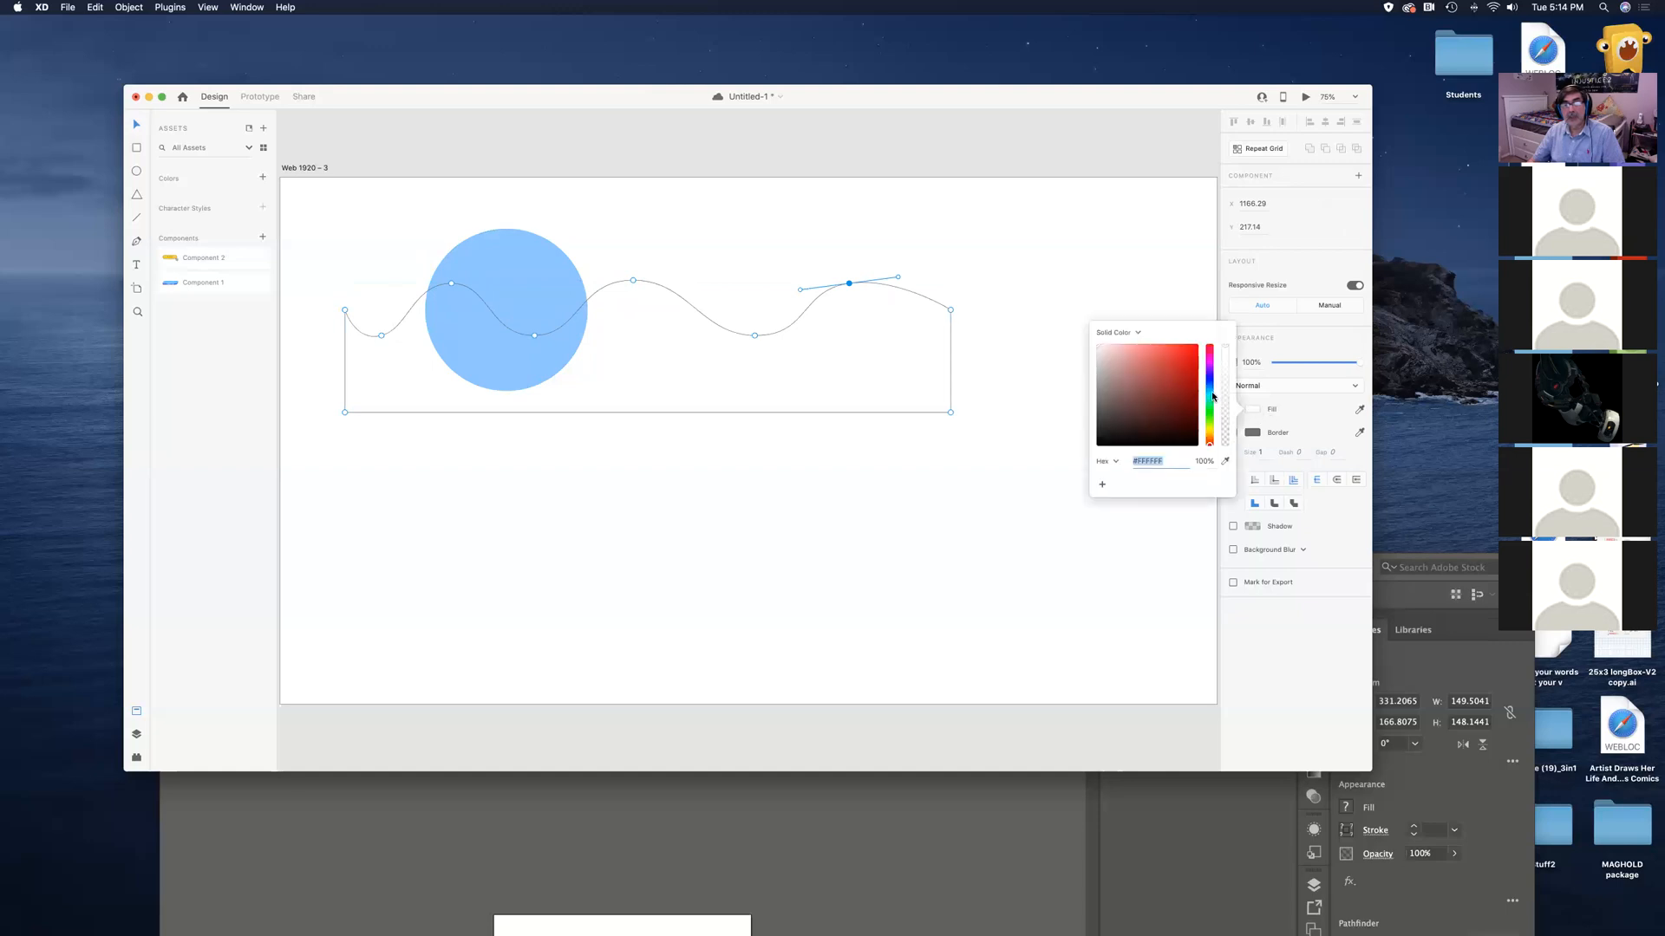
pyautogui.moveTo(1212, 396); pyautogui.dragTo(1210, 375)
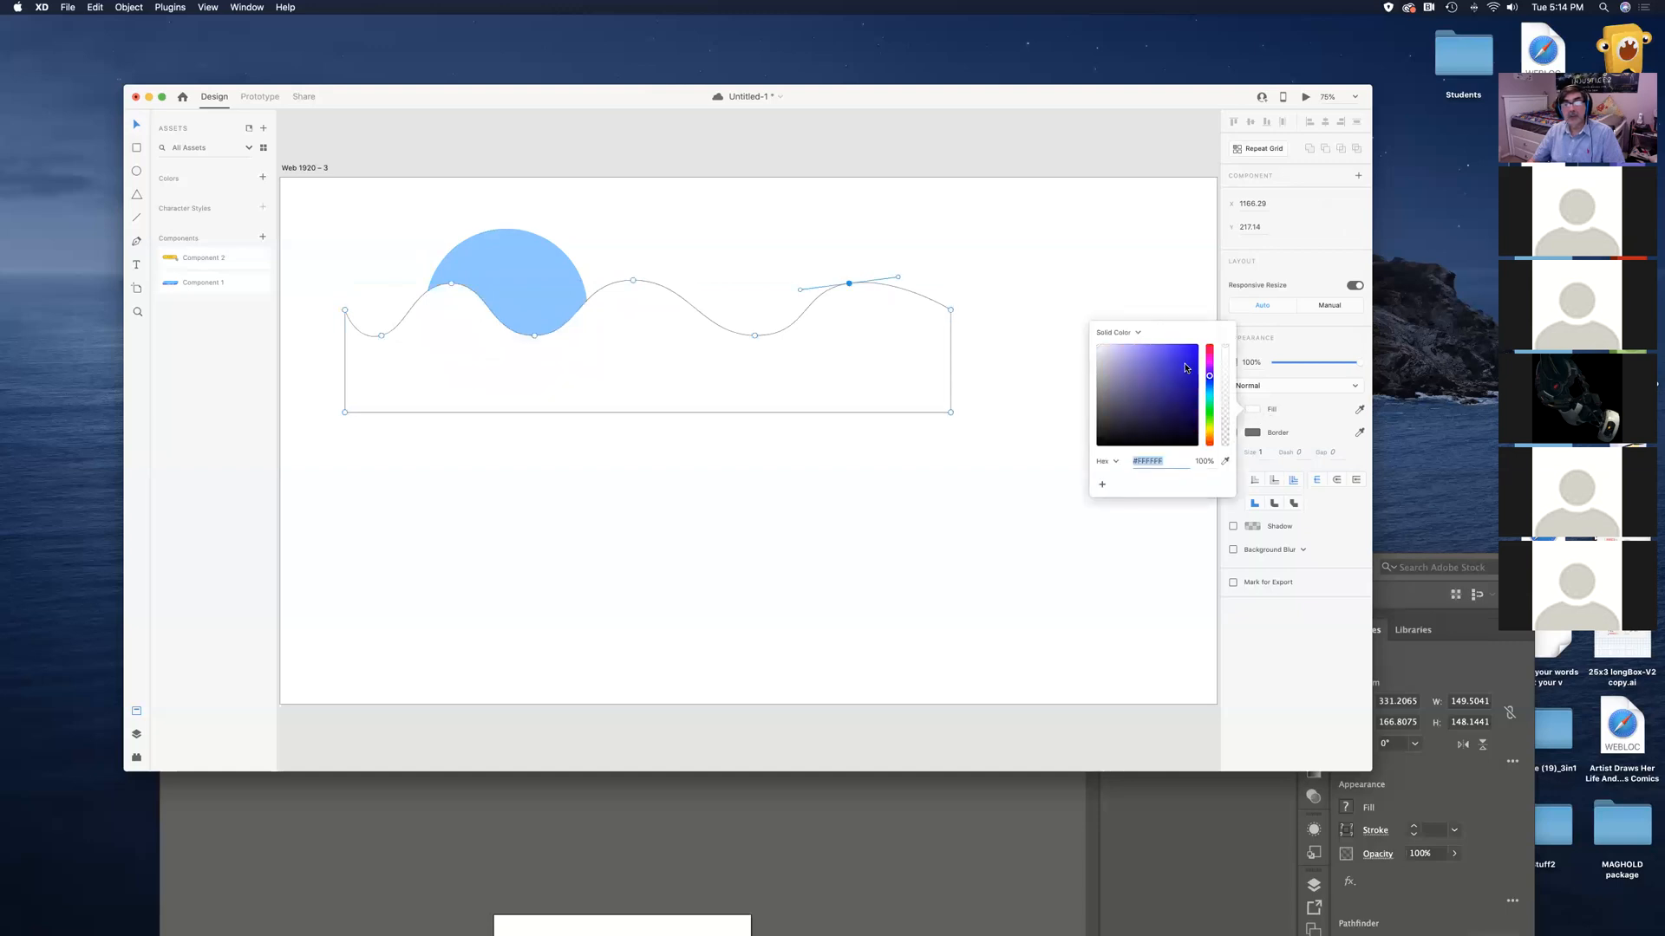
pyautogui.click(1142, 349)
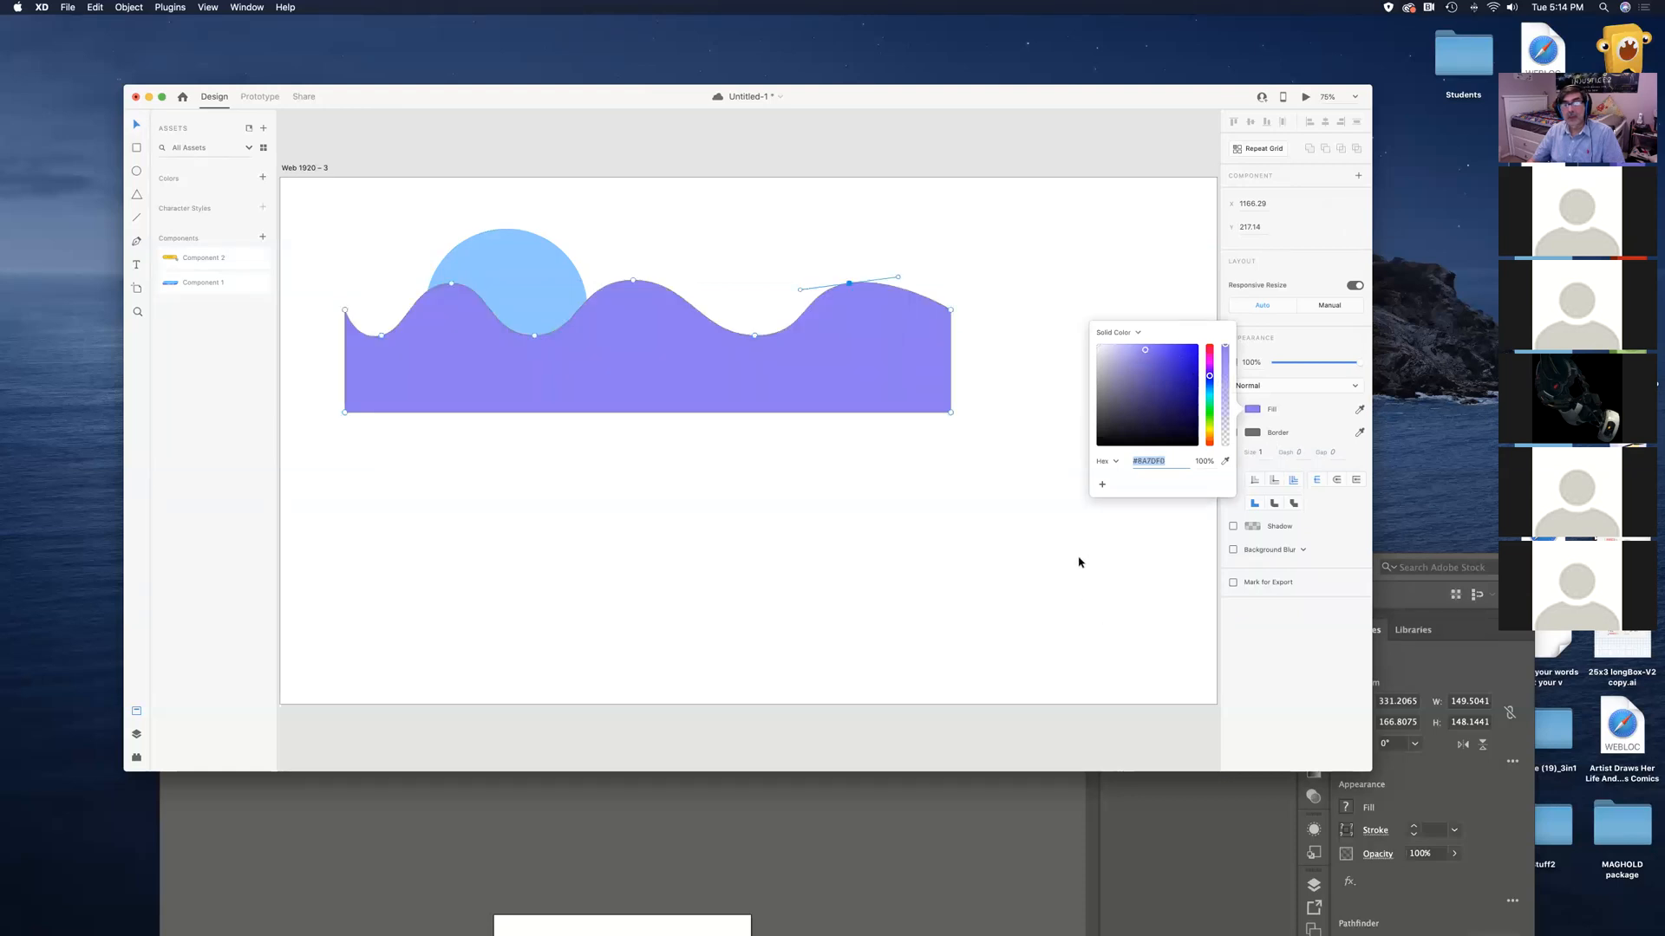
pyautogui.click(1188, 308)
# Duplicate the purple wave and place the copy directly against the original's right end
pyautogui.click(557, 372)
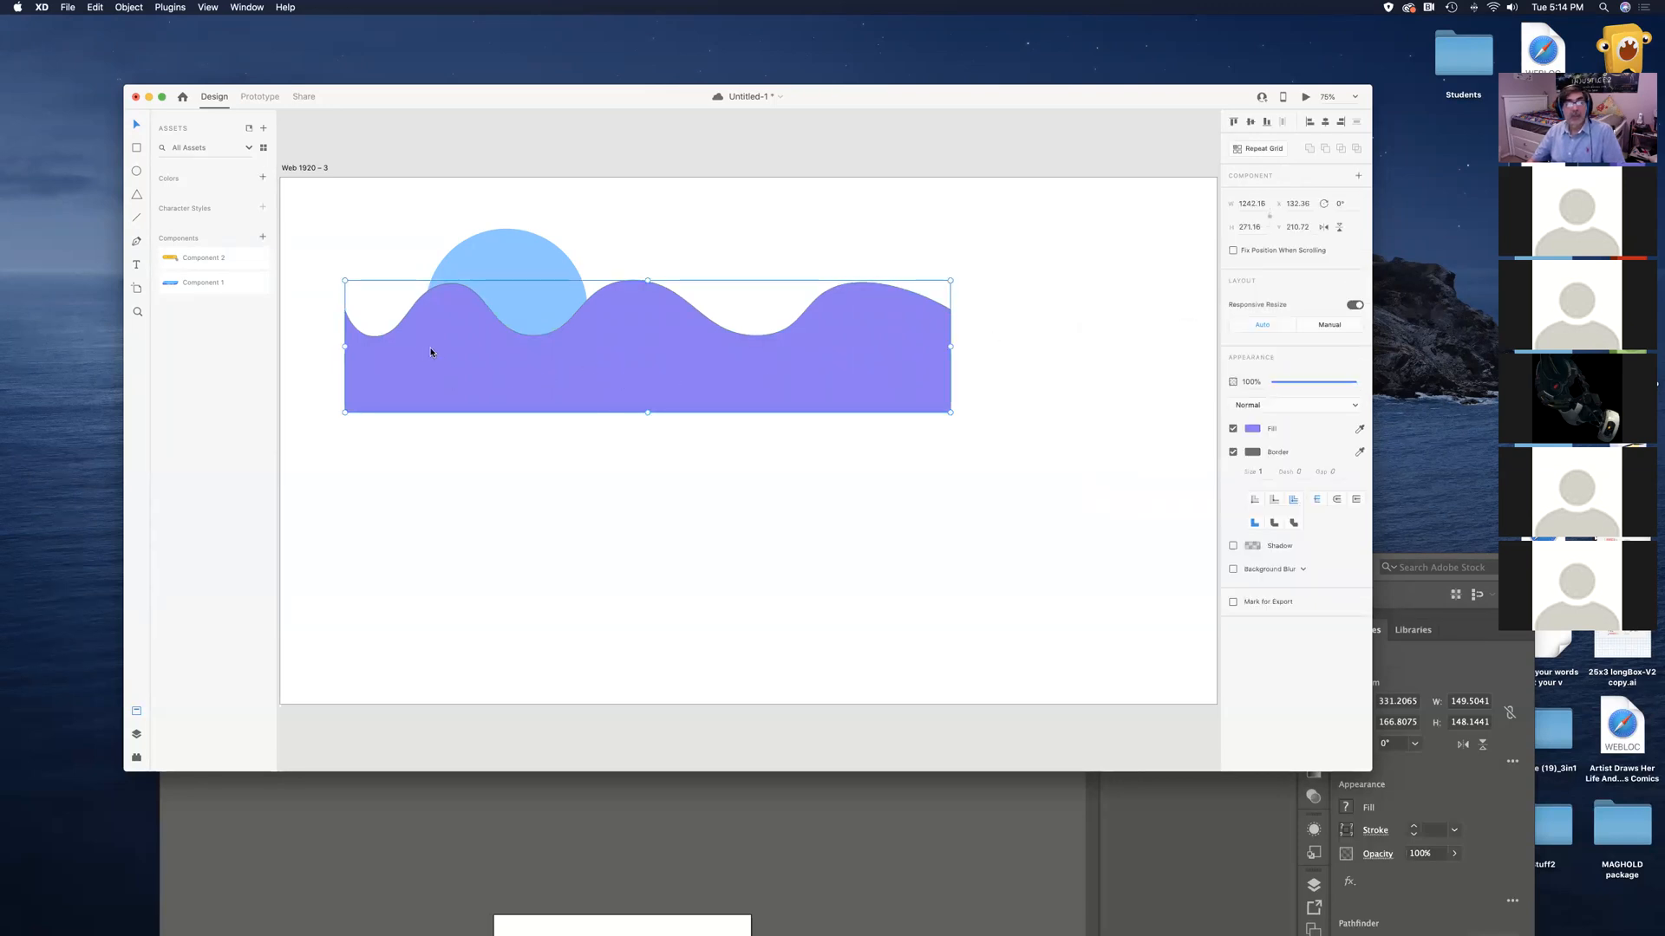
pyautogui.press('alt')
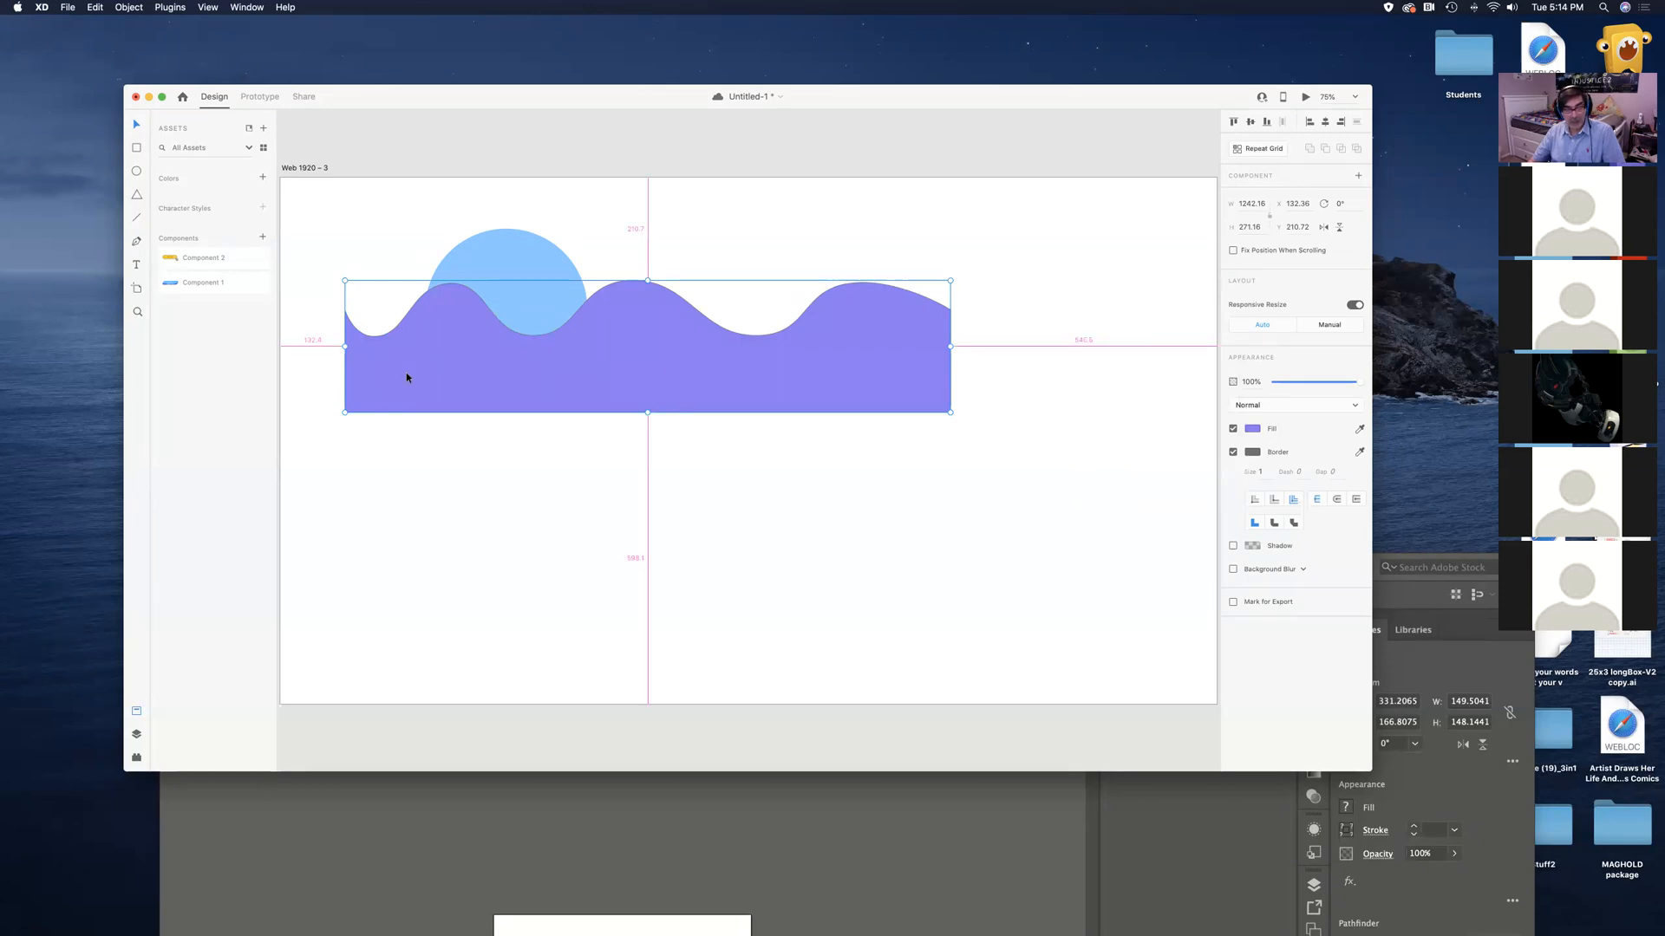
pyautogui.moveTo(406, 378); pyautogui.dragTo(1011, 405)
pyautogui.click(981, 475)
pyautogui.click(981, 406)
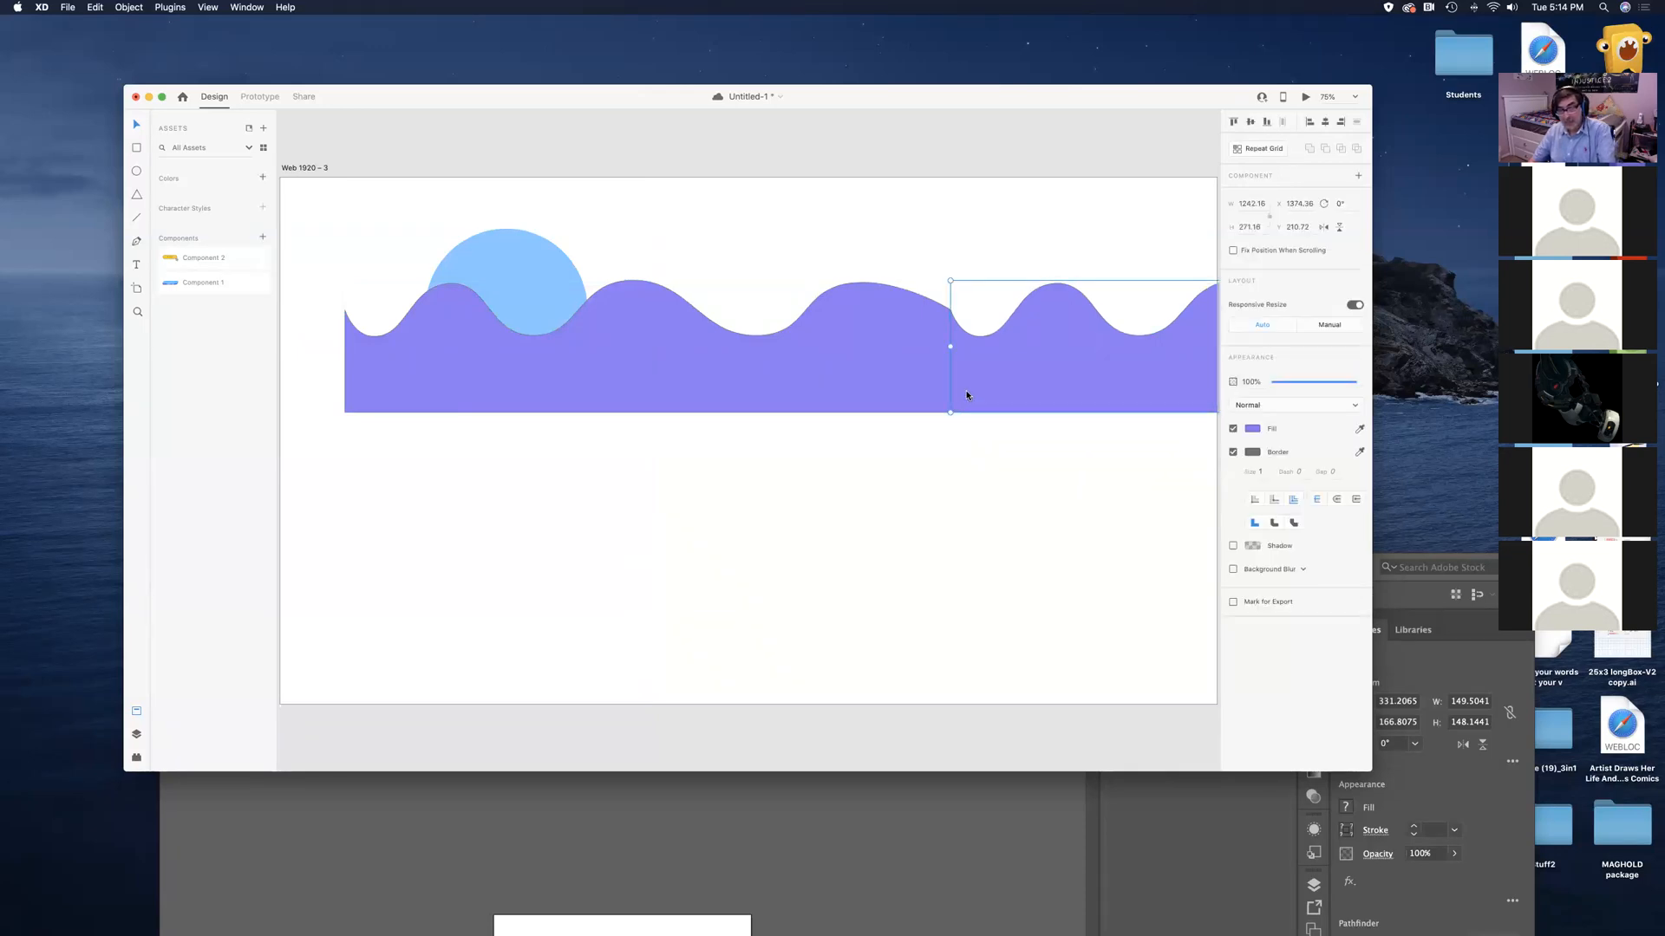
# Fine-tune the wave copy's horizontal position so its left edge meets the original wave
pyautogui.scroll(5, 966, 395)
pyautogui.moveTo(981, 272); pyautogui.dragTo(751, 360)
pyautogui.press('Right')
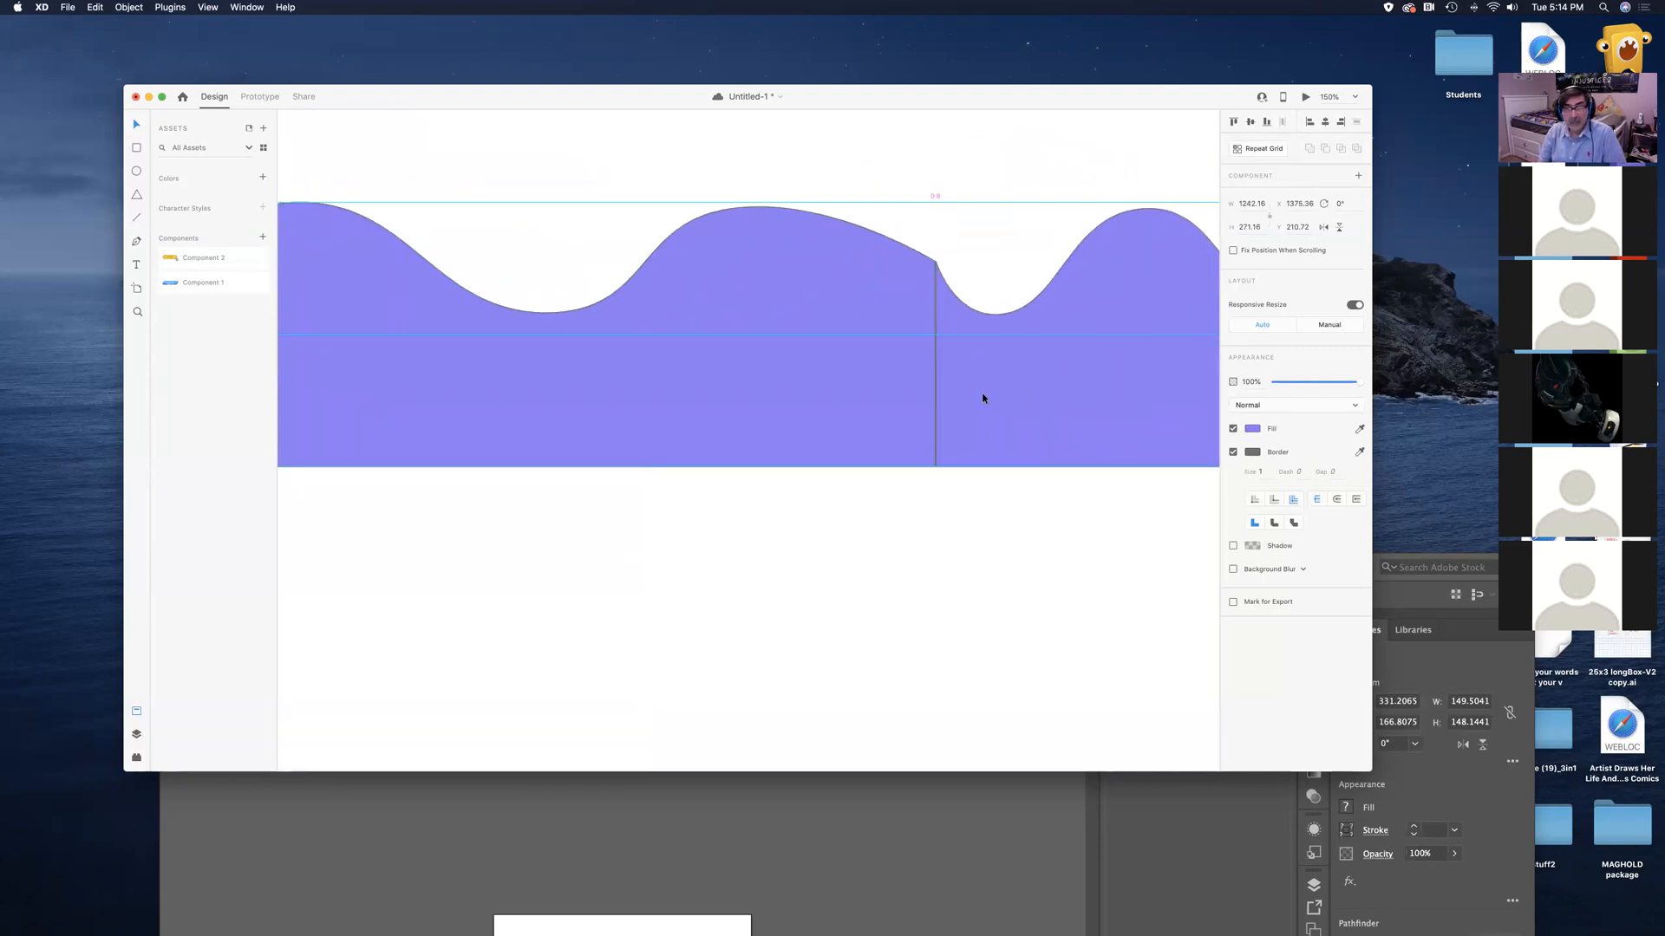
pyautogui.press('Left')
pyautogui.press('Left')
pyautogui.press('Left')
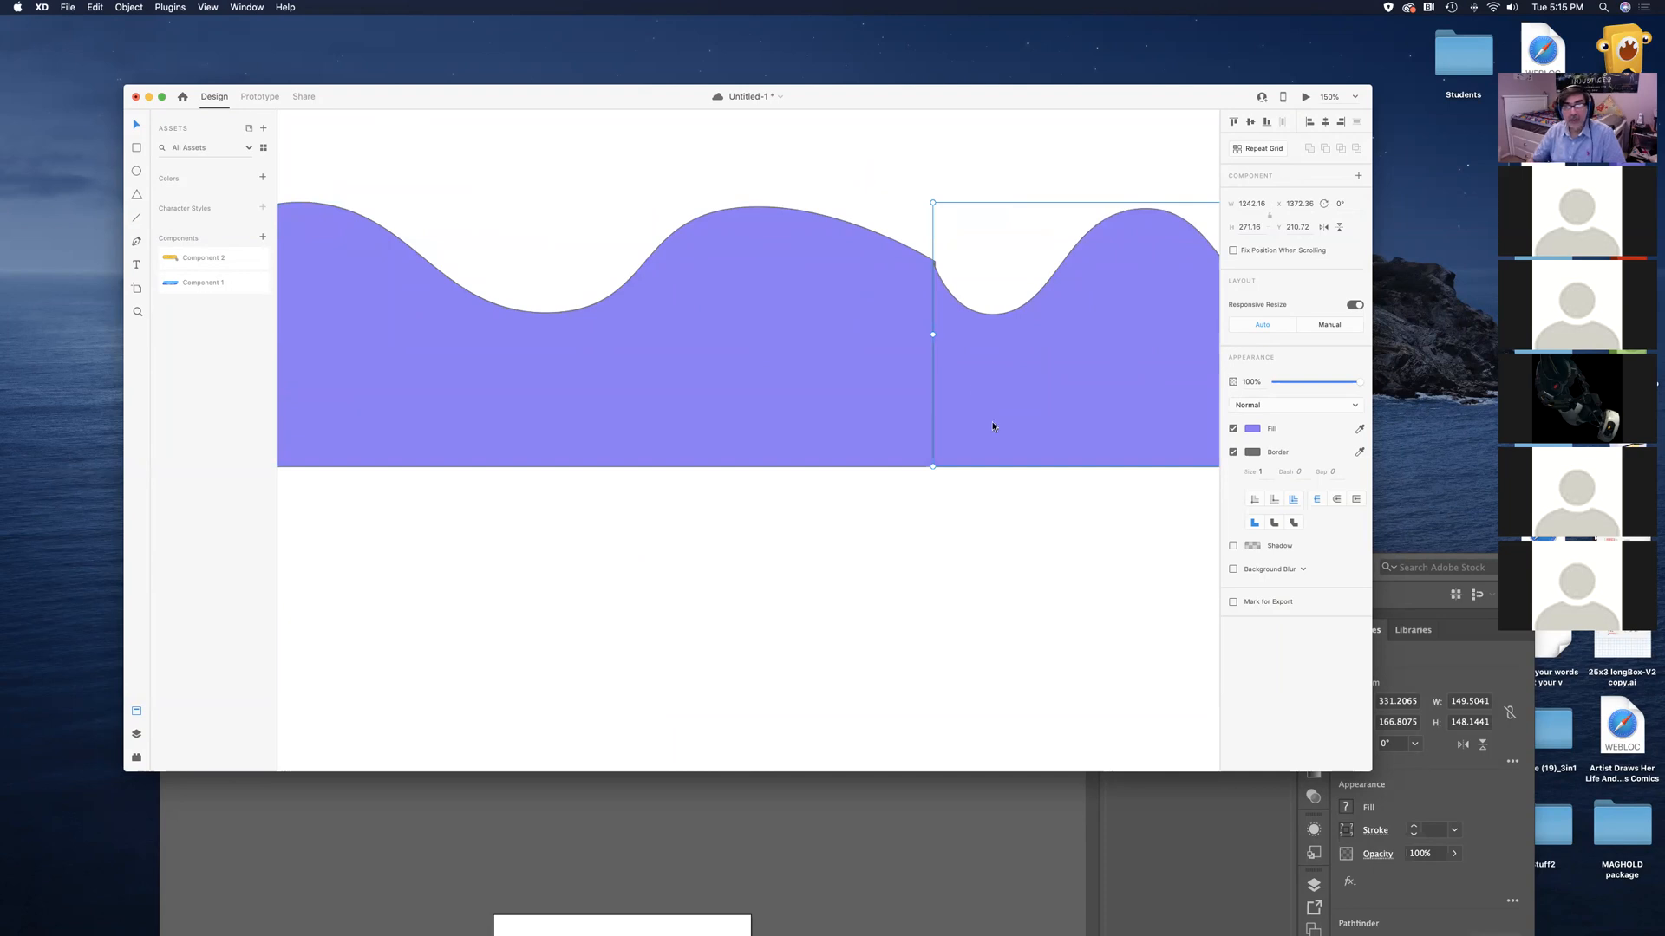
pyautogui.press('Right')
pyautogui.press('Right')
pyautogui.press('Right')
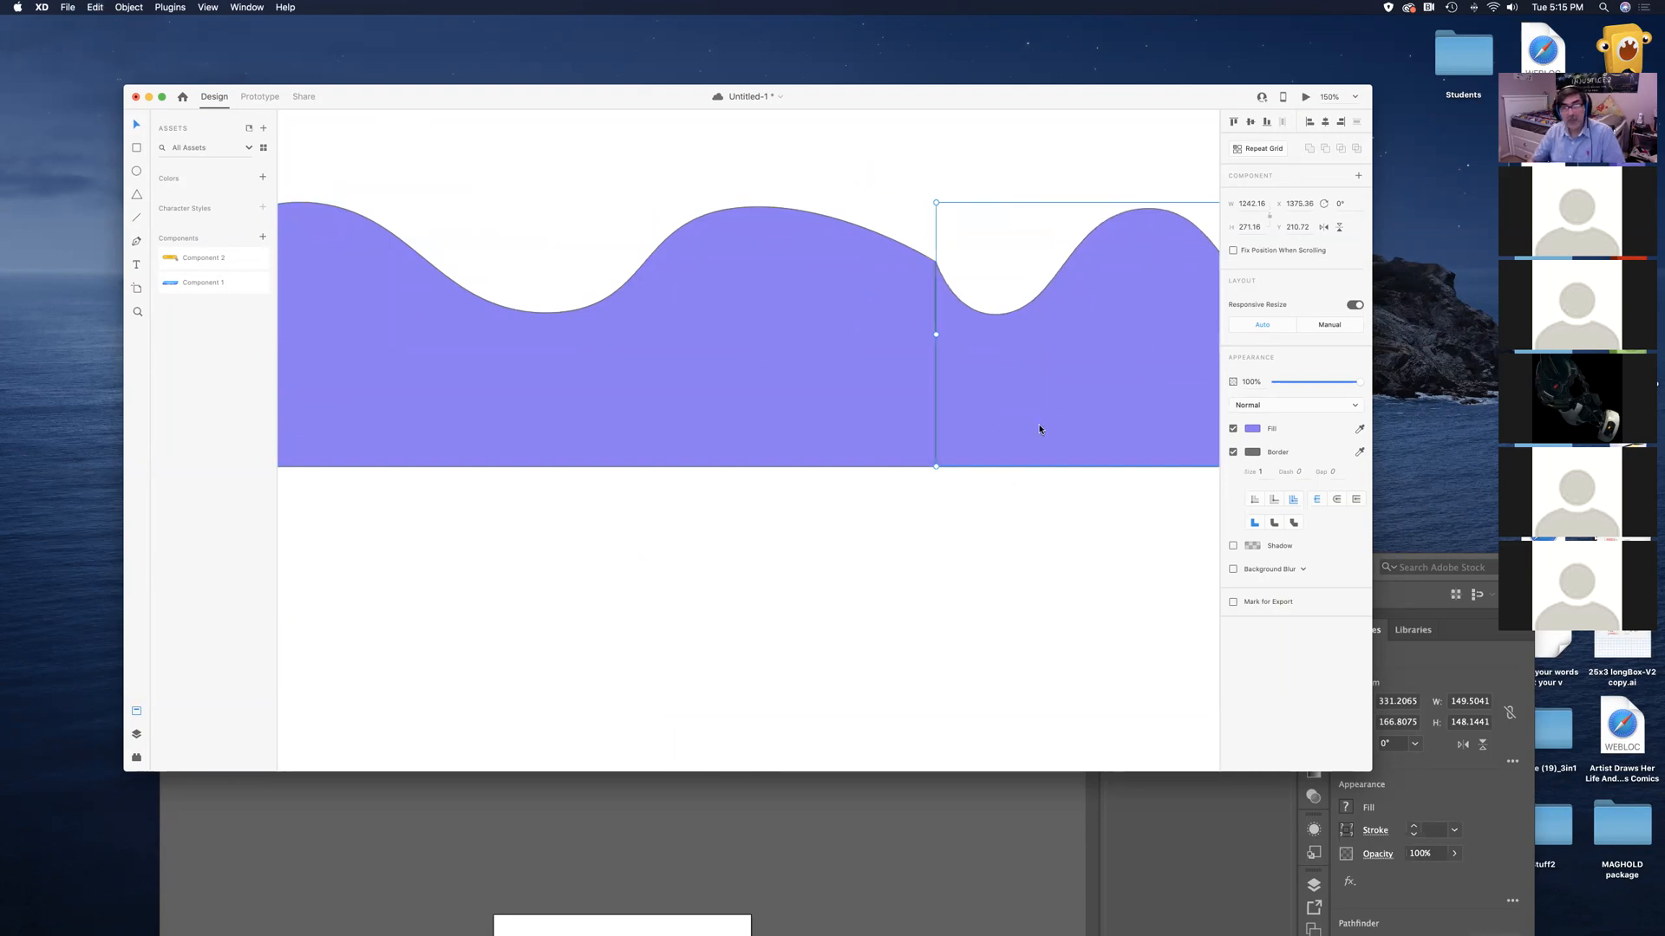
# Remove the border from both the wave copy and the original wave
pyautogui.click(1090, 557)
pyautogui.click(1072, 422)
pyautogui.press('Escape')
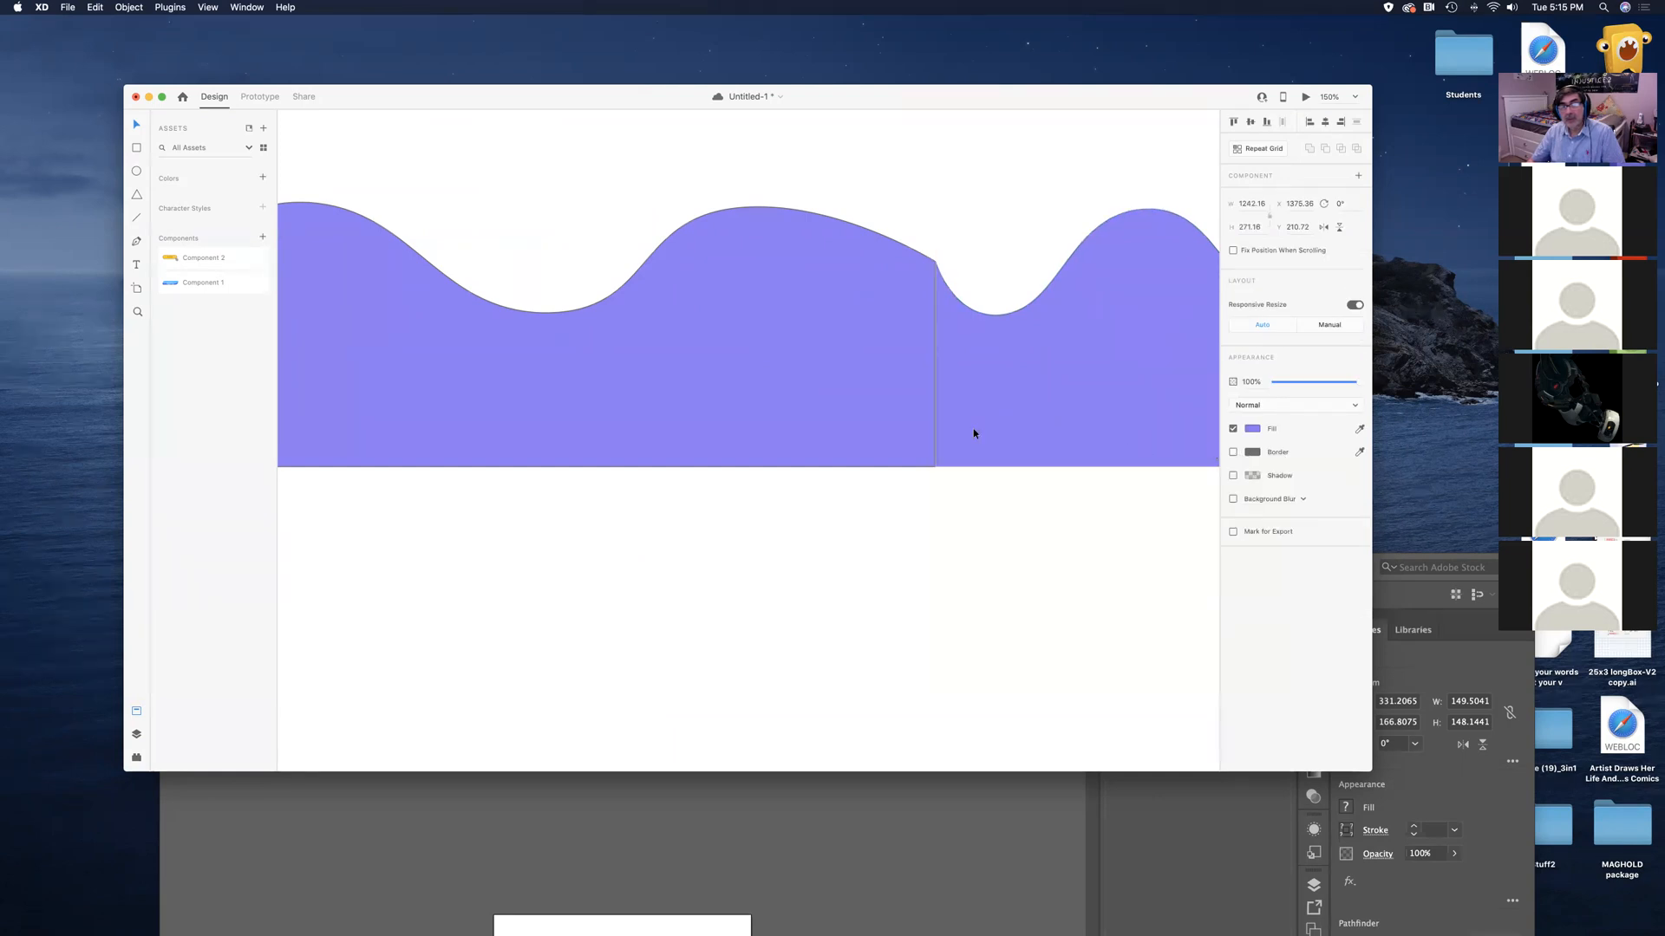
pyautogui.click(869, 394)
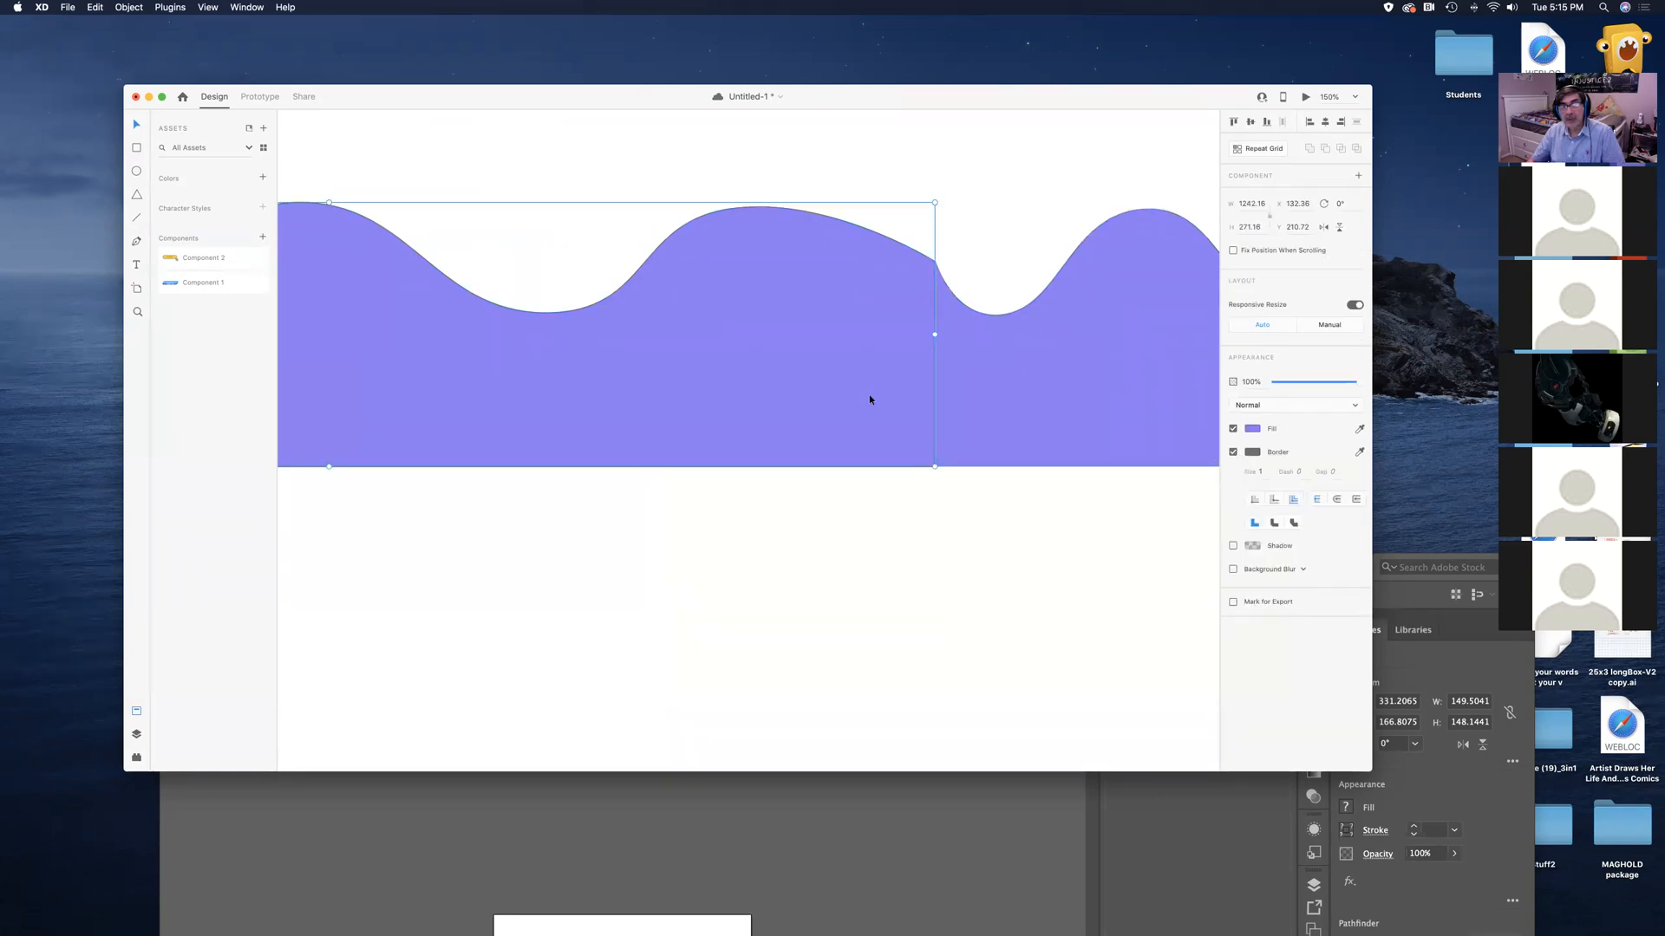
pyautogui.click(1233, 452)
pyautogui.click(1031, 405)
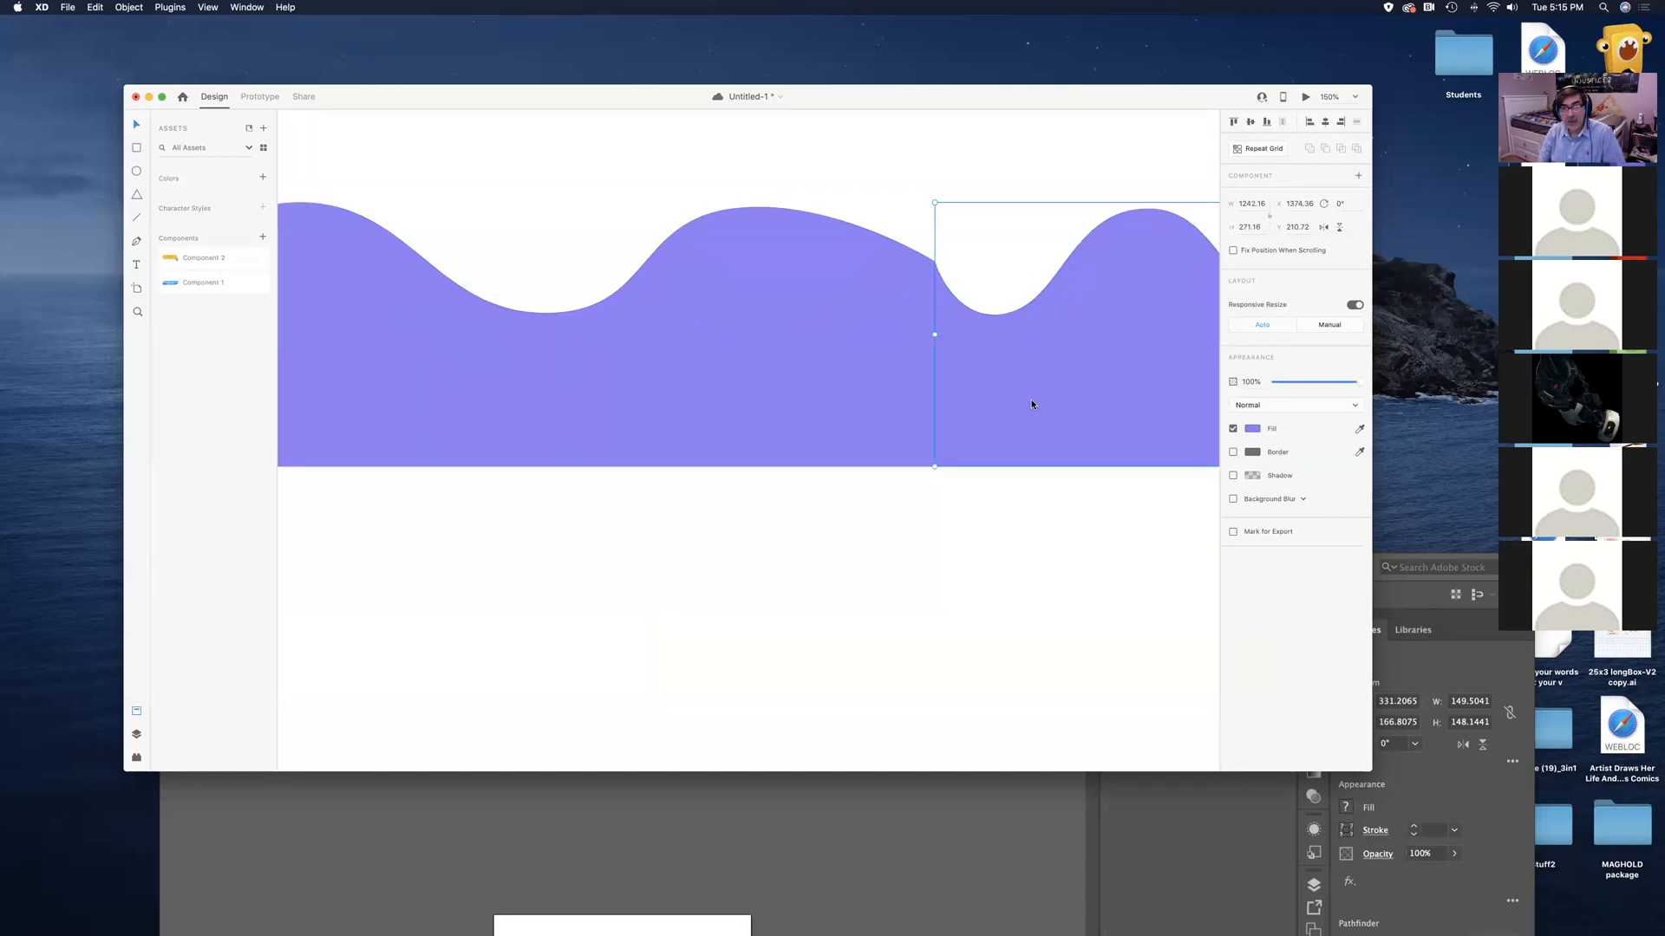
# Lower the original wave's upper-right anchor point slightly at the seam with the wave copy
pyautogui.click(936, 264)
pyautogui.click(932, 265)
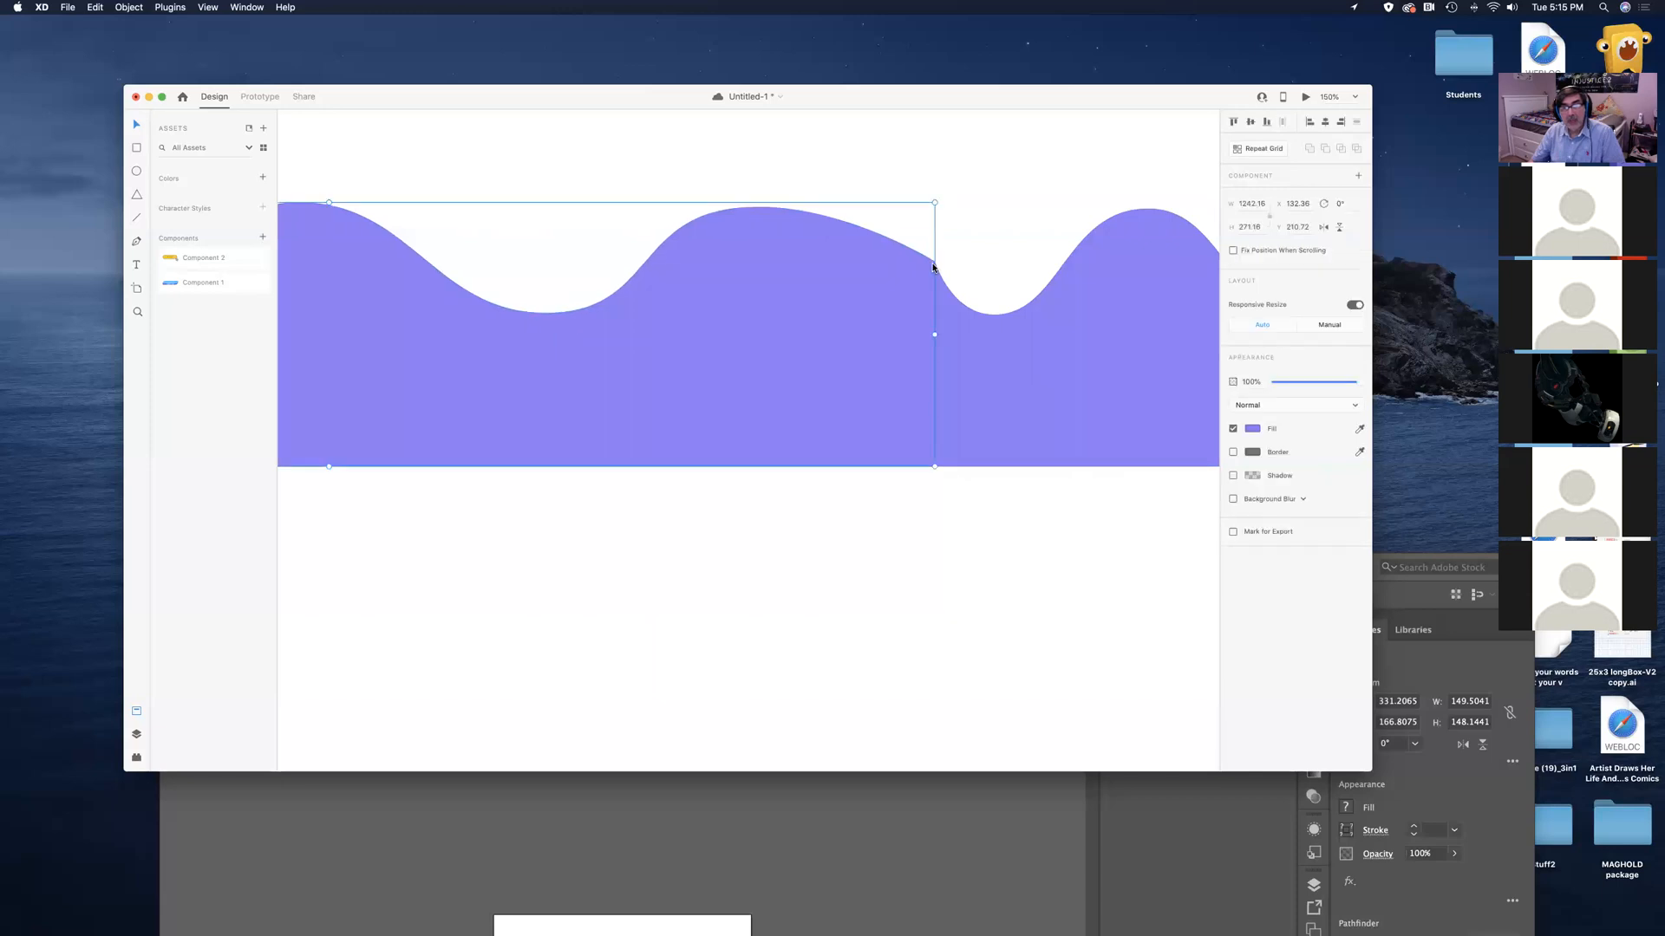
pyautogui.doubleClick(926, 266)
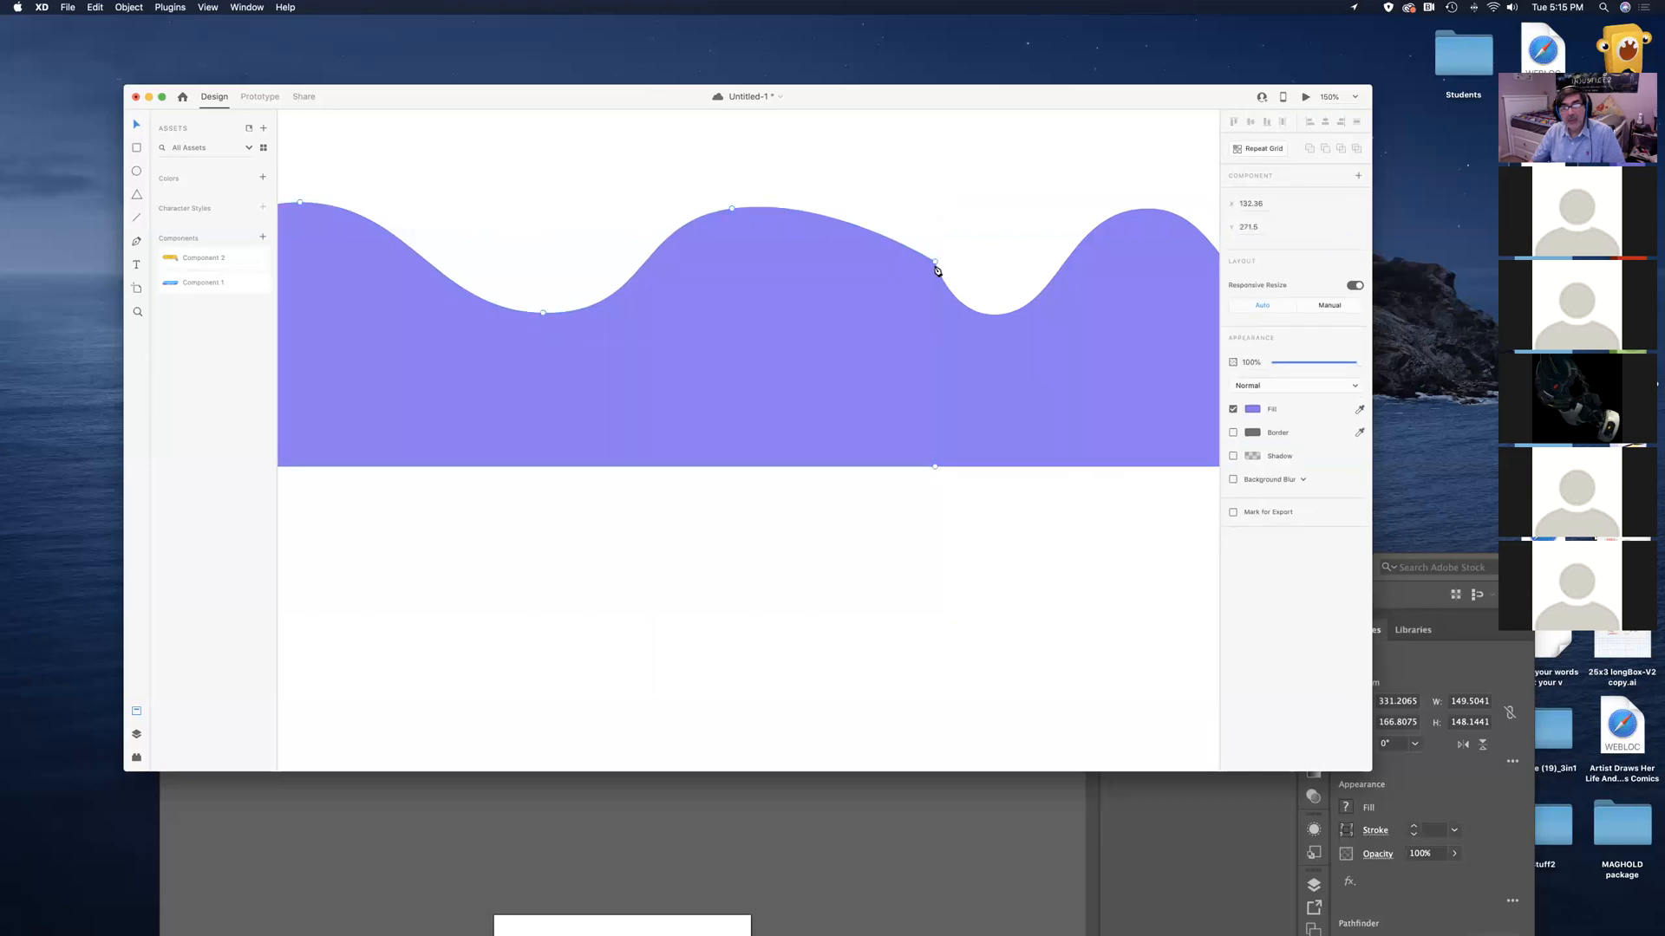
pyautogui.click(934, 261)
pyautogui.moveTo(934, 264); pyautogui.dragTo(934, 268)
pyautogui.click(943, 282)
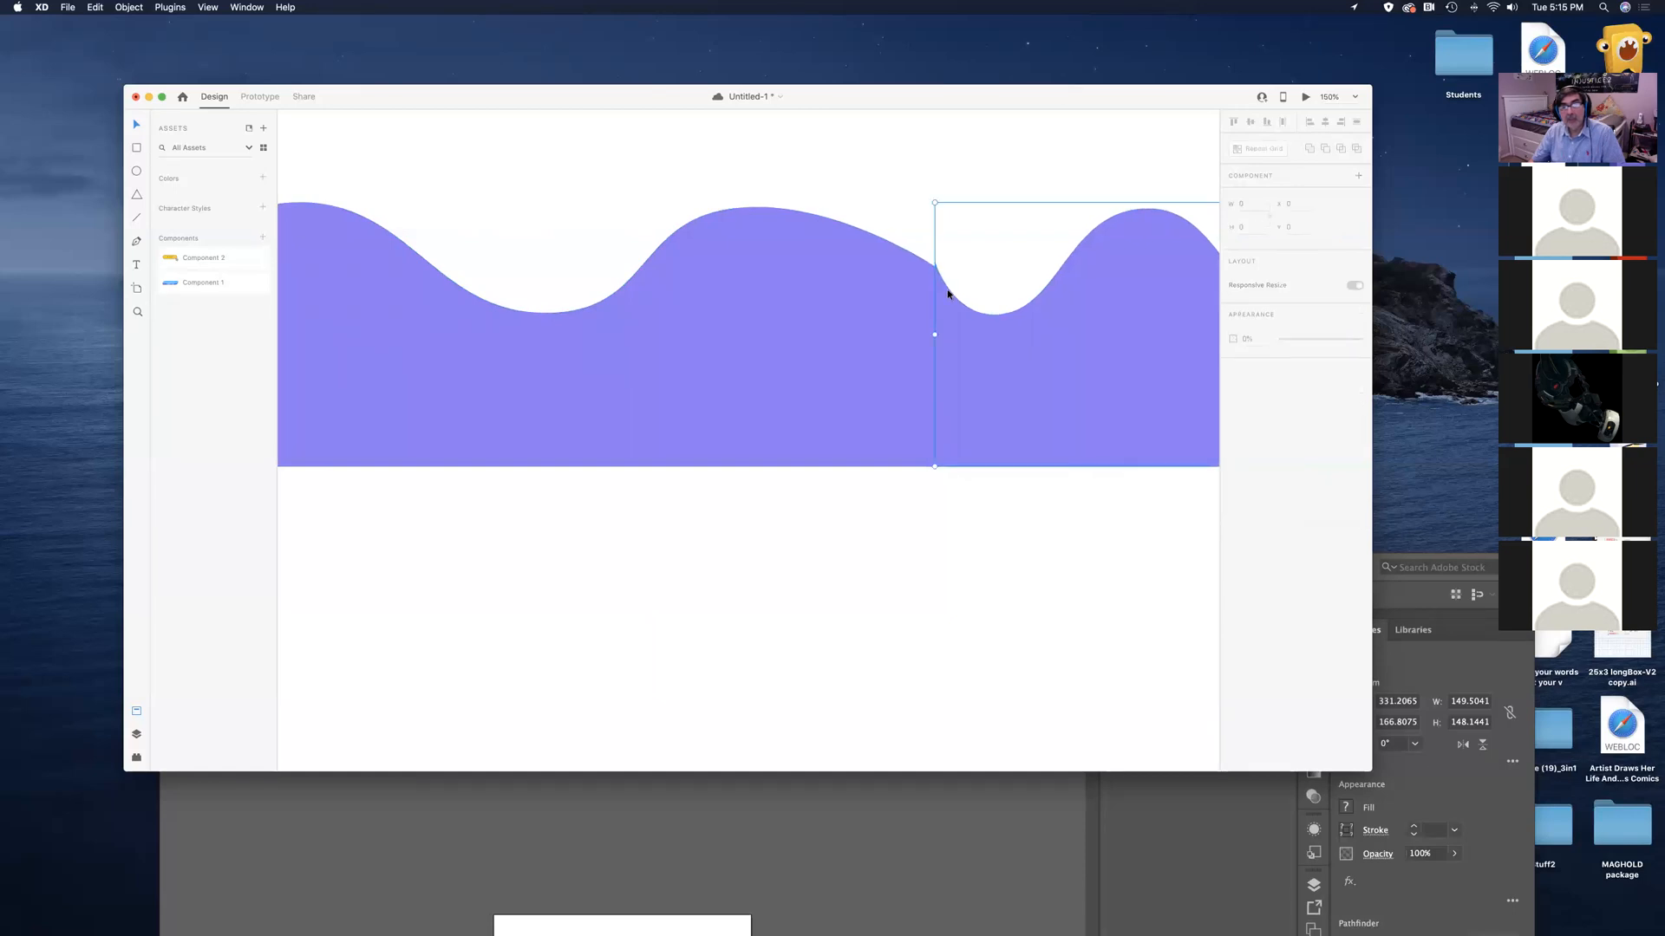
# Lower the wave copy's upper-left anchor point slightly so it meets the original wave's end
pyautogui.doubleClick(936, 278)
pyautogui.click(935, 262)
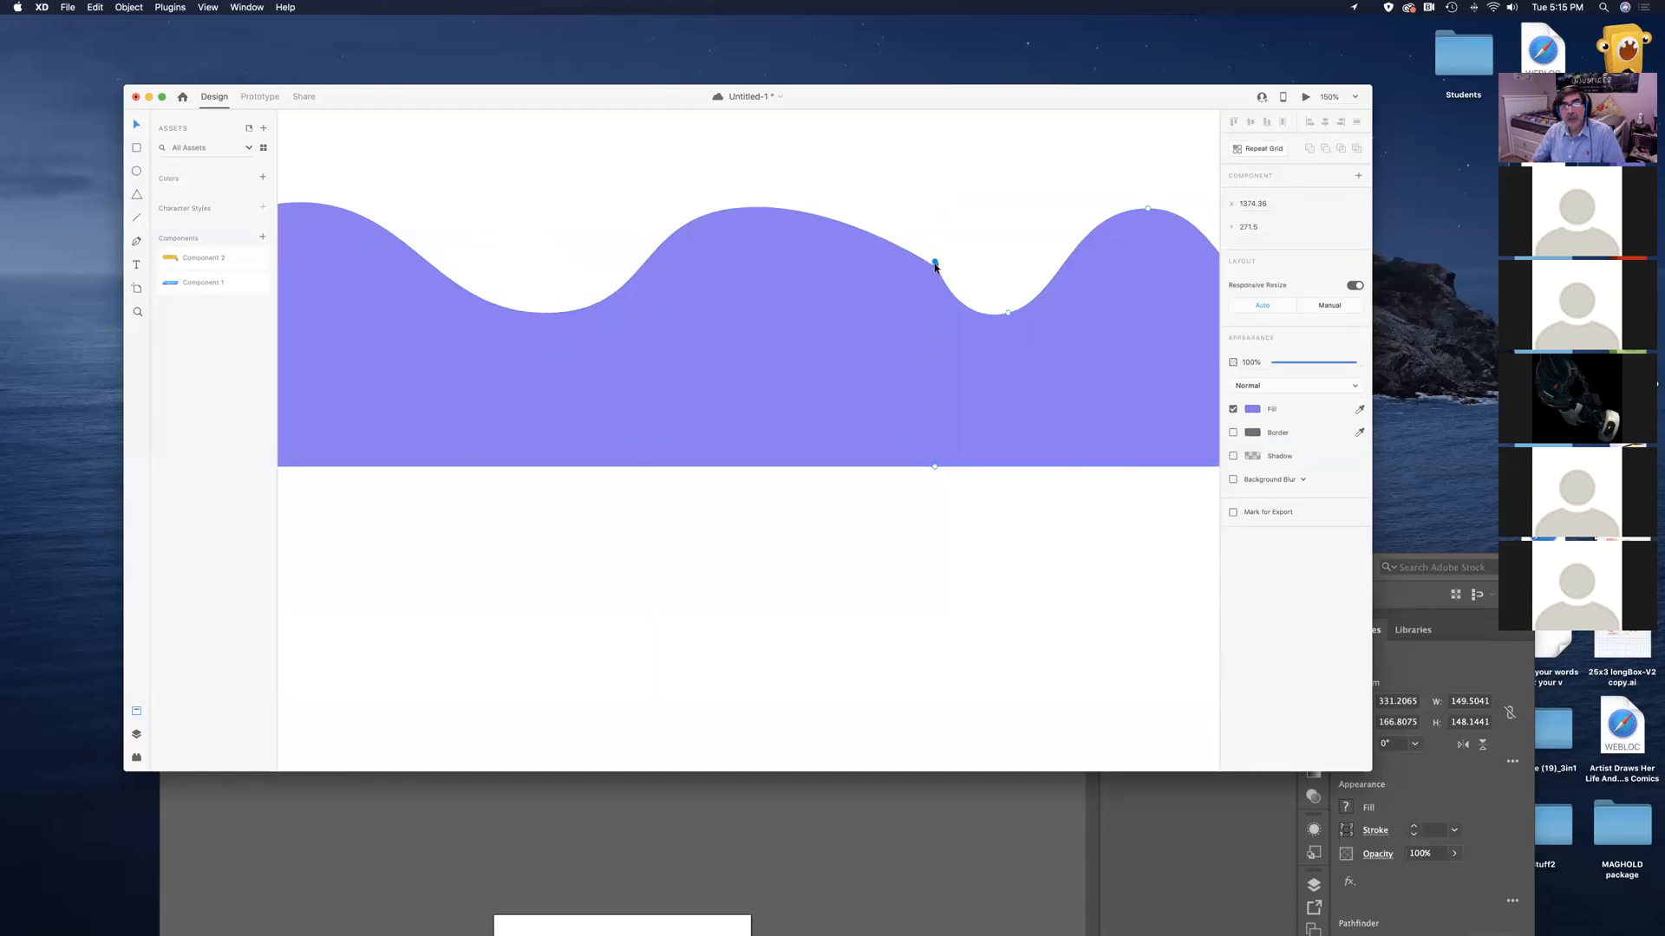
pyautogui.moveTo(935, 269); pyautogui.dragTo(936, 272)
pyautogui.press('Escape')
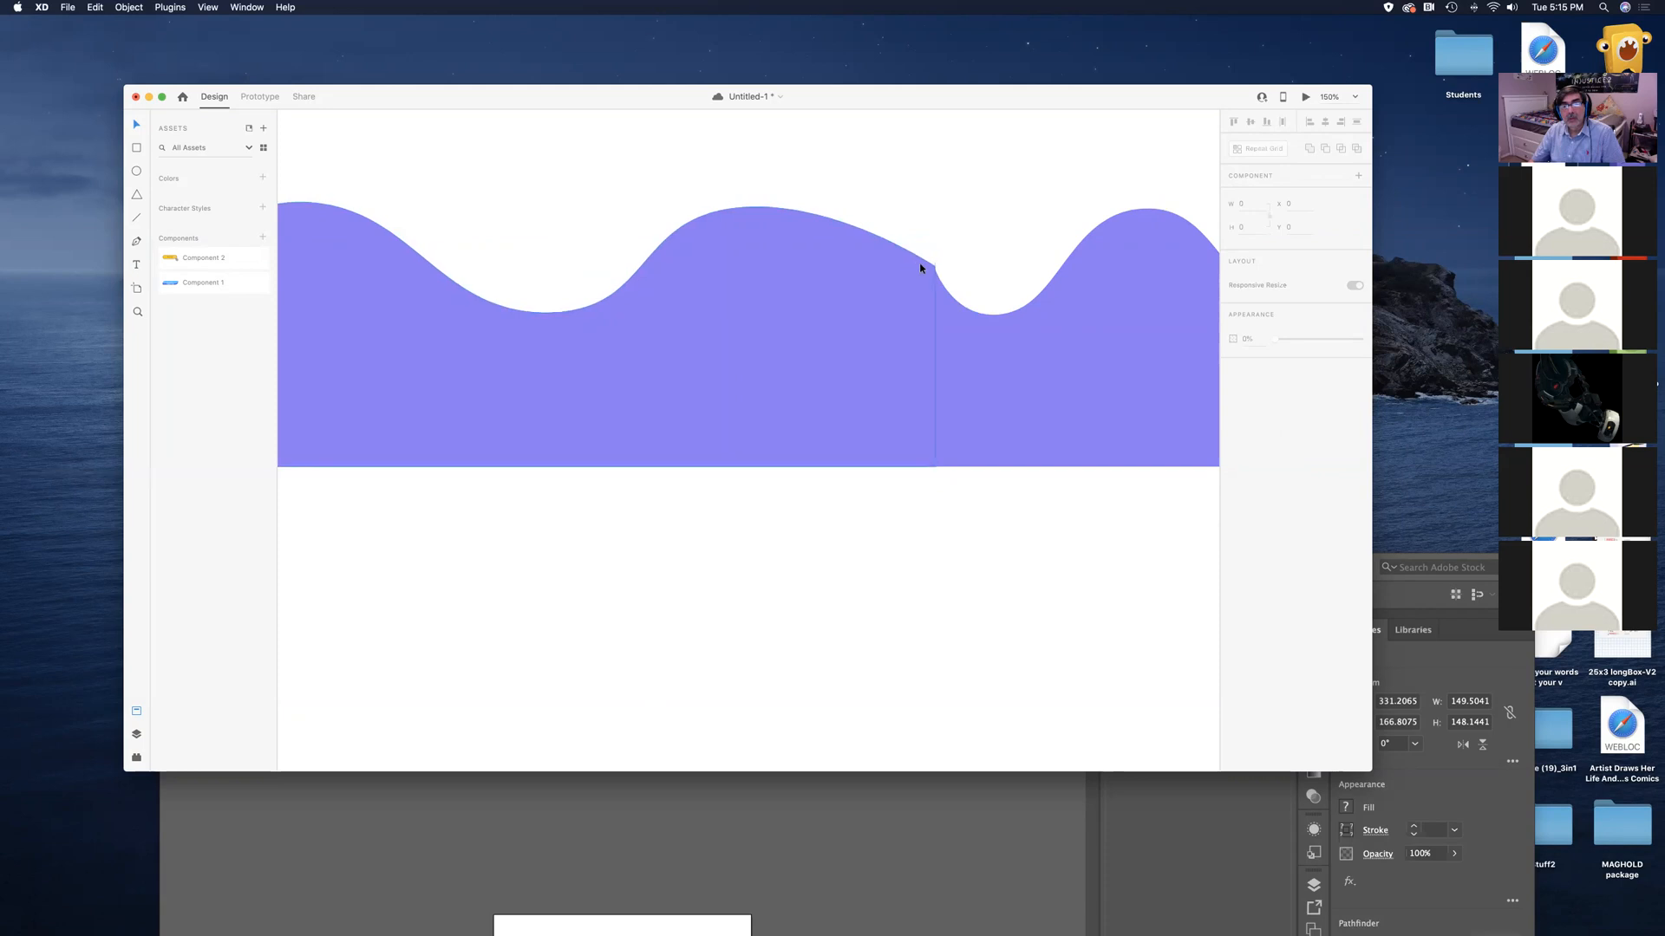
pyautogui.press('super+1')
pyautogui.press('super+minus')
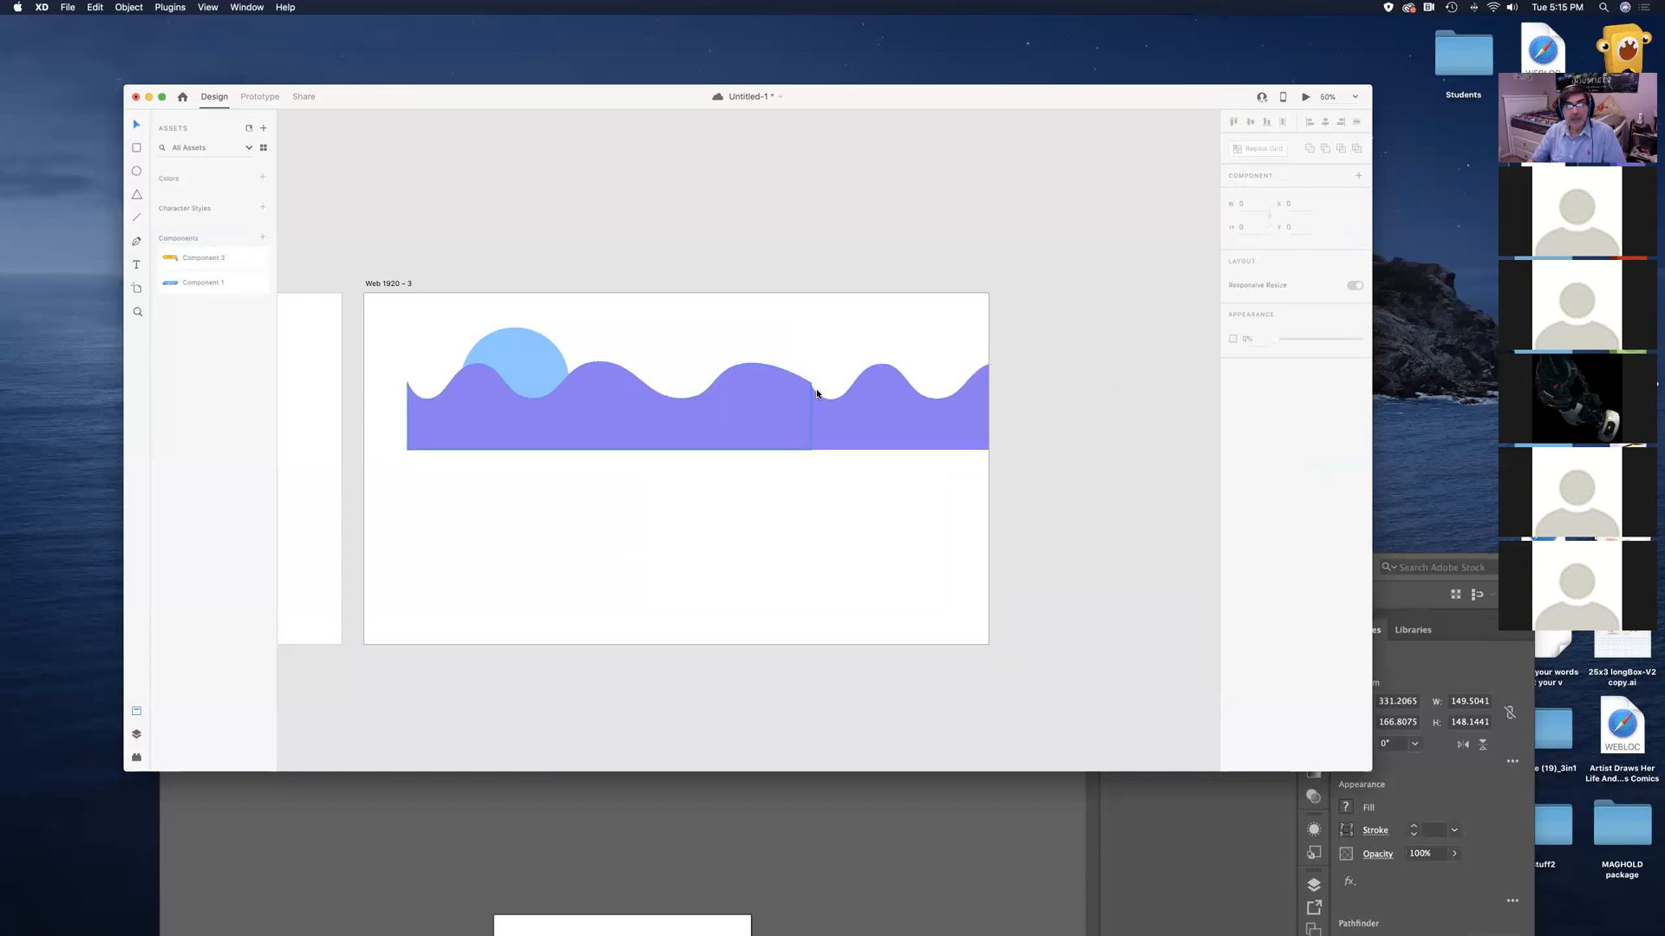
# Fine-tune the wave copy's upper-left anchor point to a Y position of about 279 to smooth the seam
pyautogui.press('super+plus')
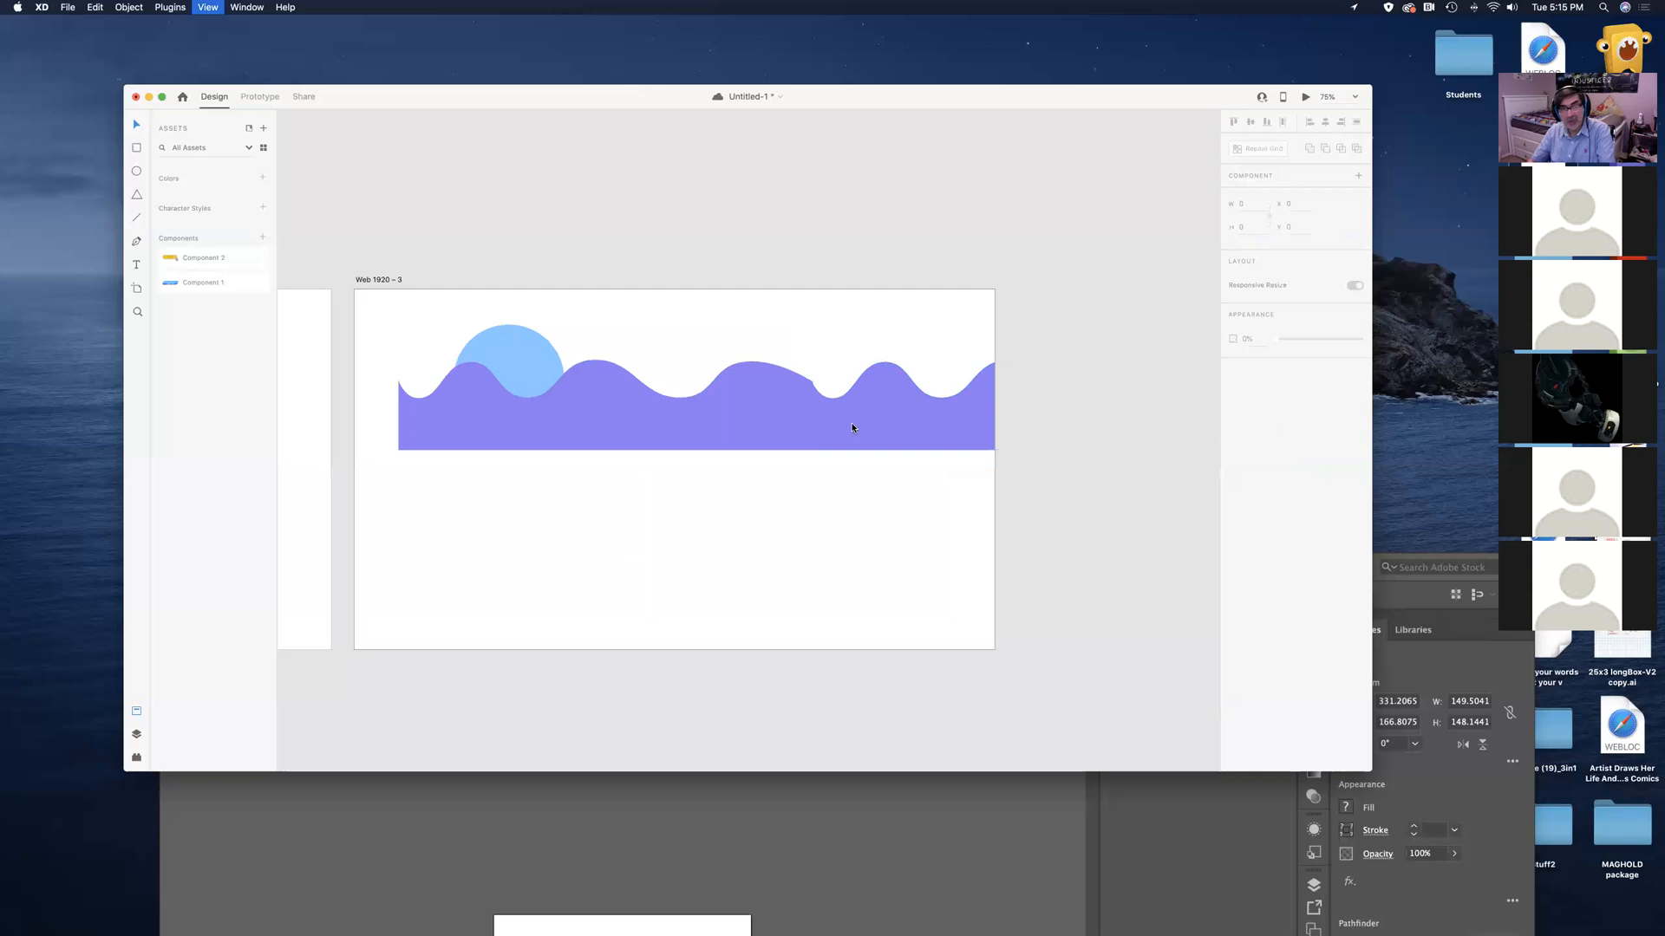
pyautogui.press('super+plus')
pyautogui.press('super+plus')
pyautogui.press('super+plus')
pyautogui.press('super+plus')
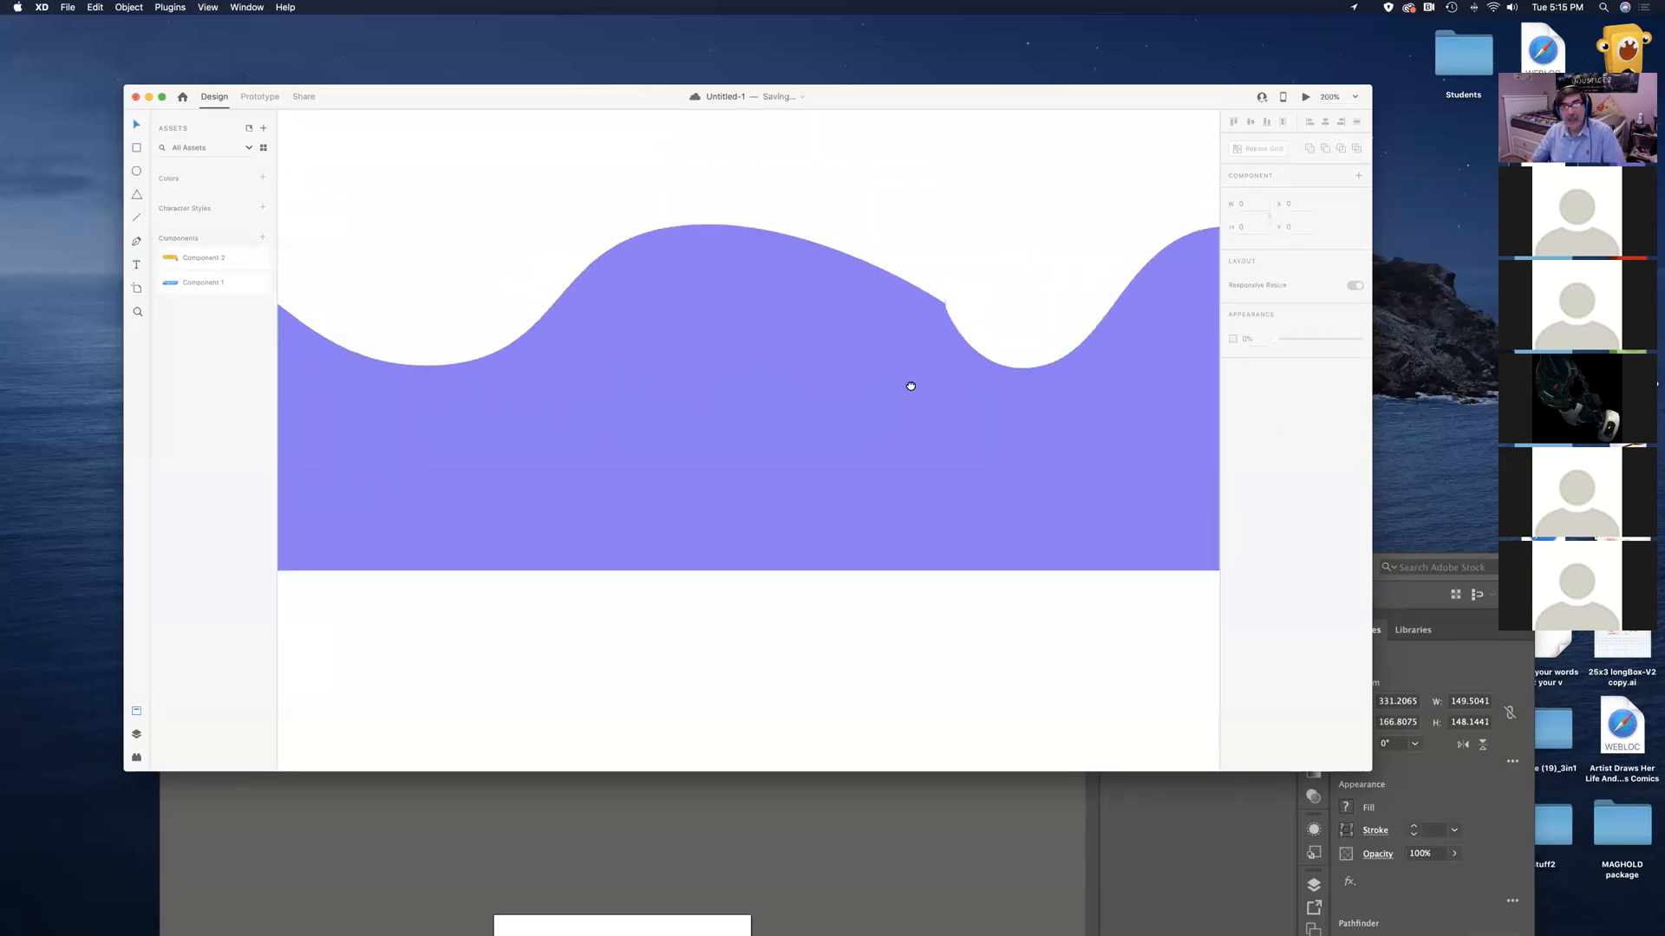
pyautogui.moveTo(911, 385); pyautogui.dragTo(902, 402)
pyautogui.doubleClick(948, 369)
pyautogui.moveTo(937, 316); pyautogui.dragTo(937, 324)
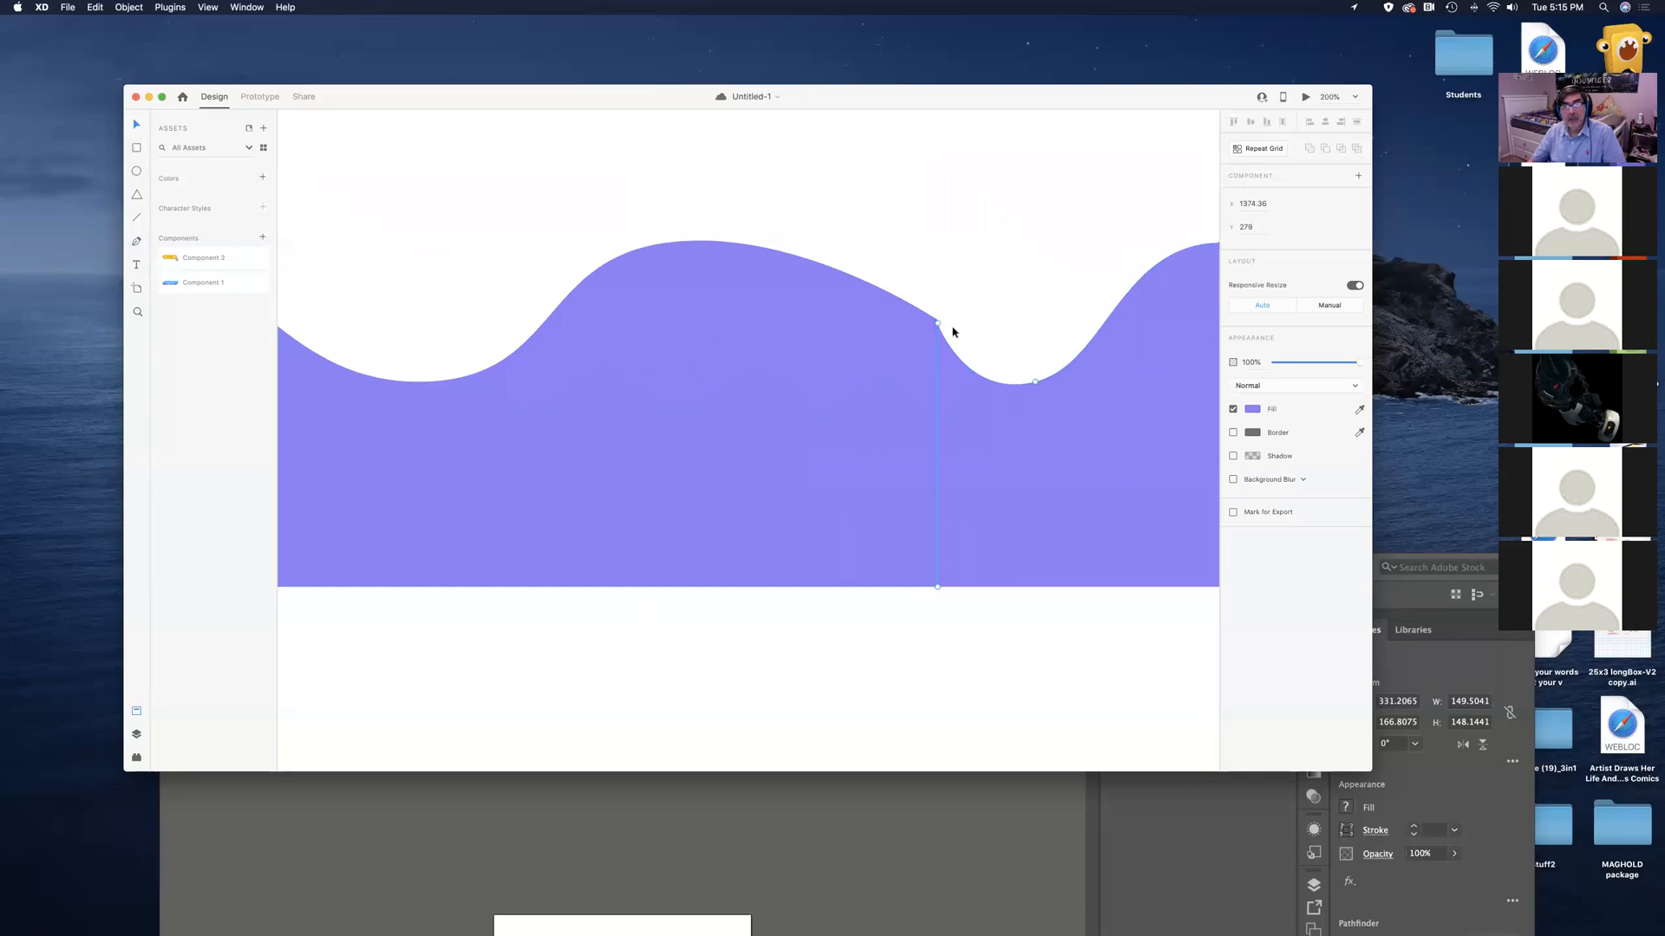
pyautogui.click(936, 325)
pyautogui.click(937, 323)
pyautogui.press('super+minus')
pyautogui.press('super+minus')
pyautogui.press('super+minus')
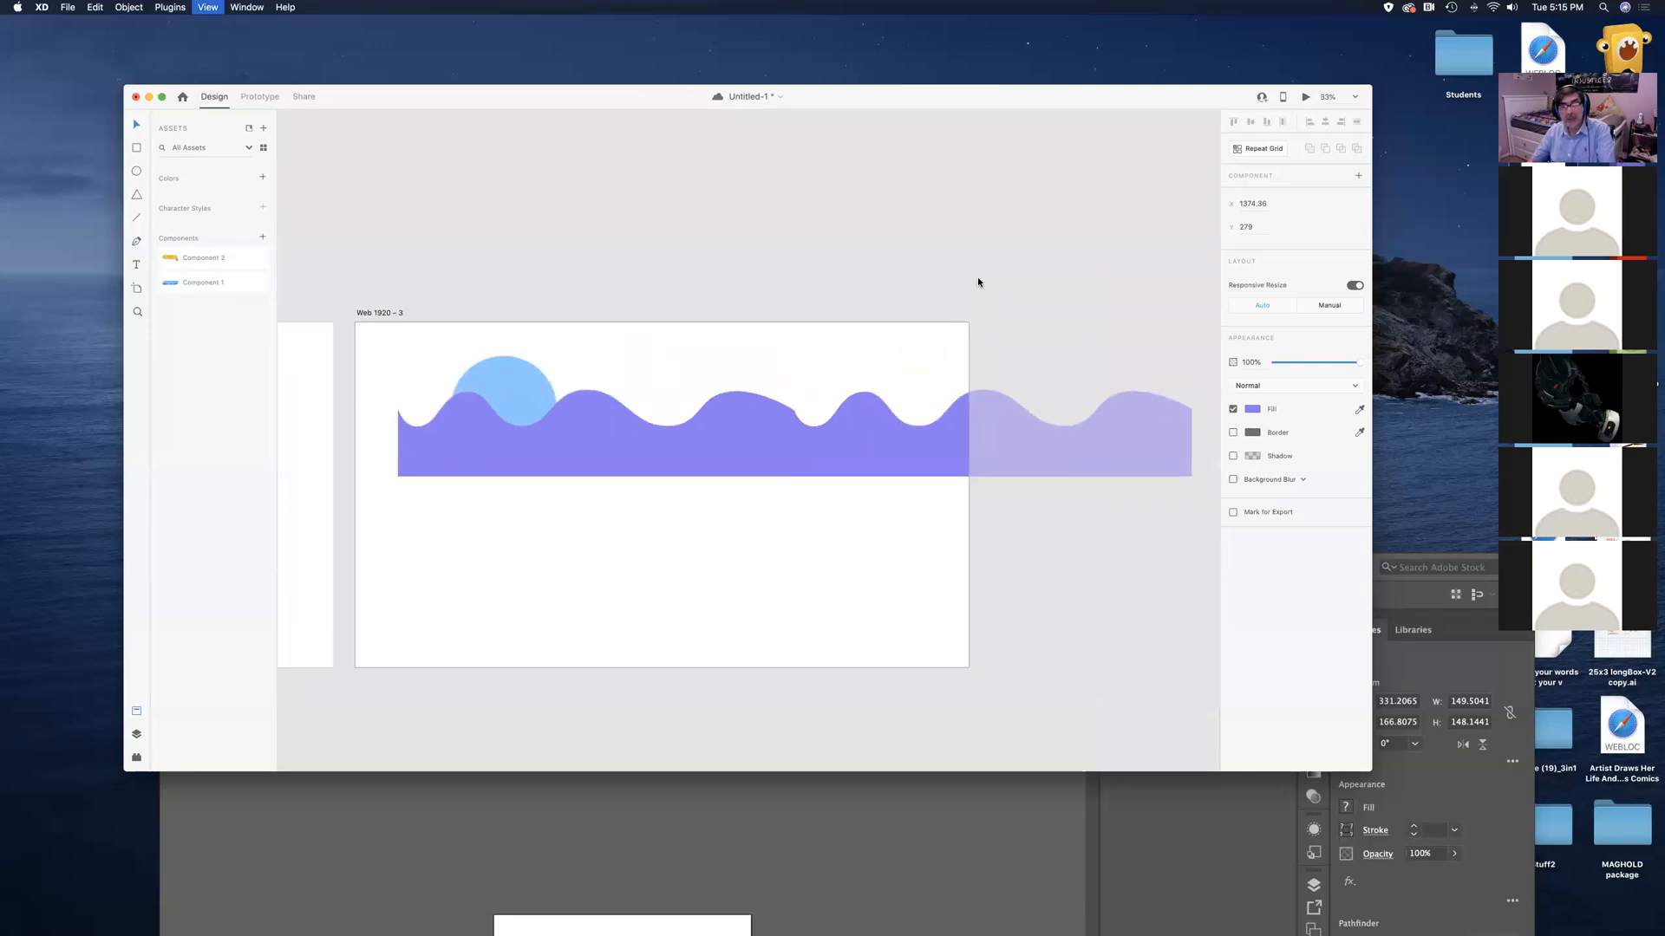
pyautogui.click(869, 554)
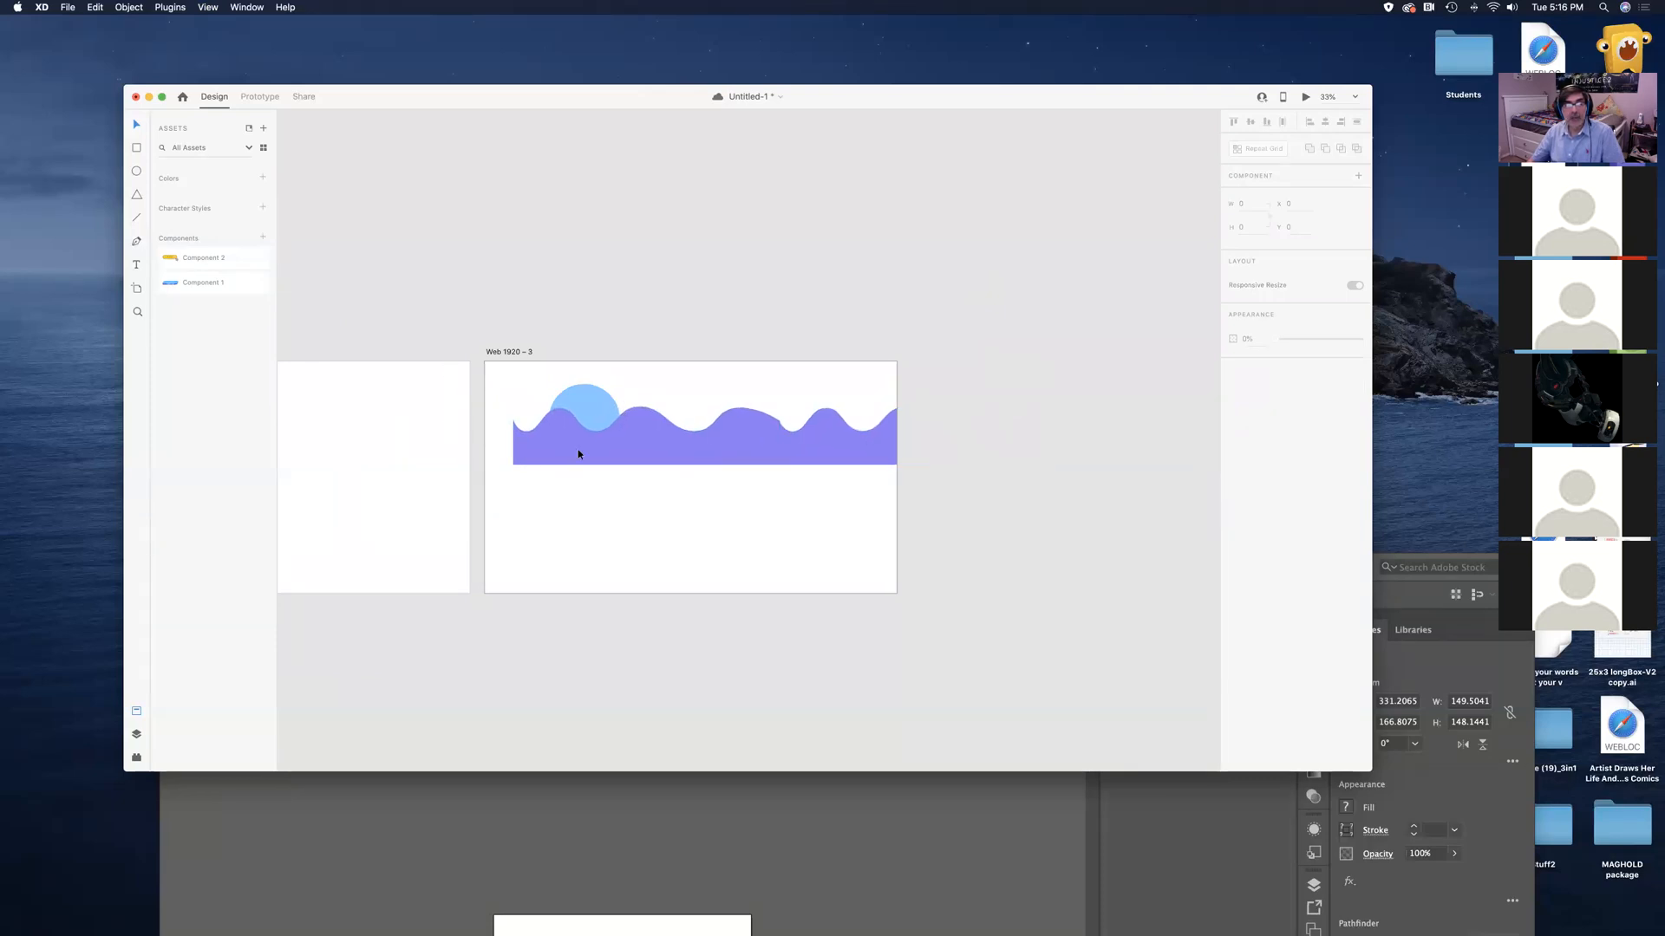
# Group the original wave with its copy and set the group's blend mode to Multiply
pyautogui.click(733, 445)
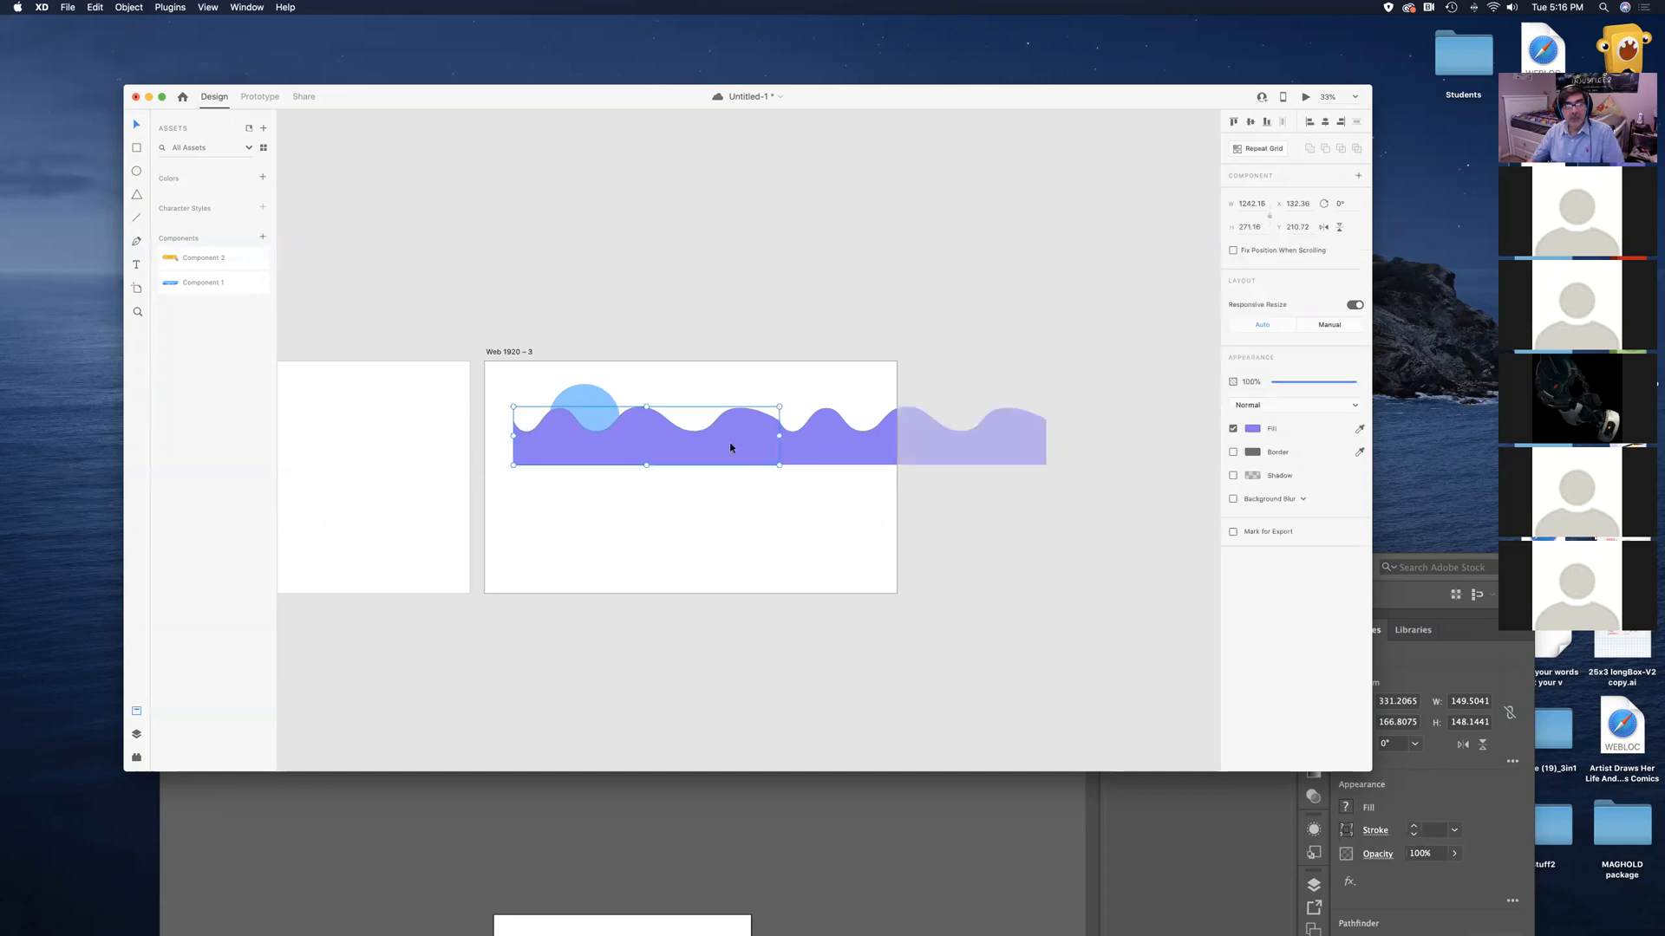
pyautogui.keyDown('shift'); pyautogui.click(976, 457); pyautogui.keyUp('shift')
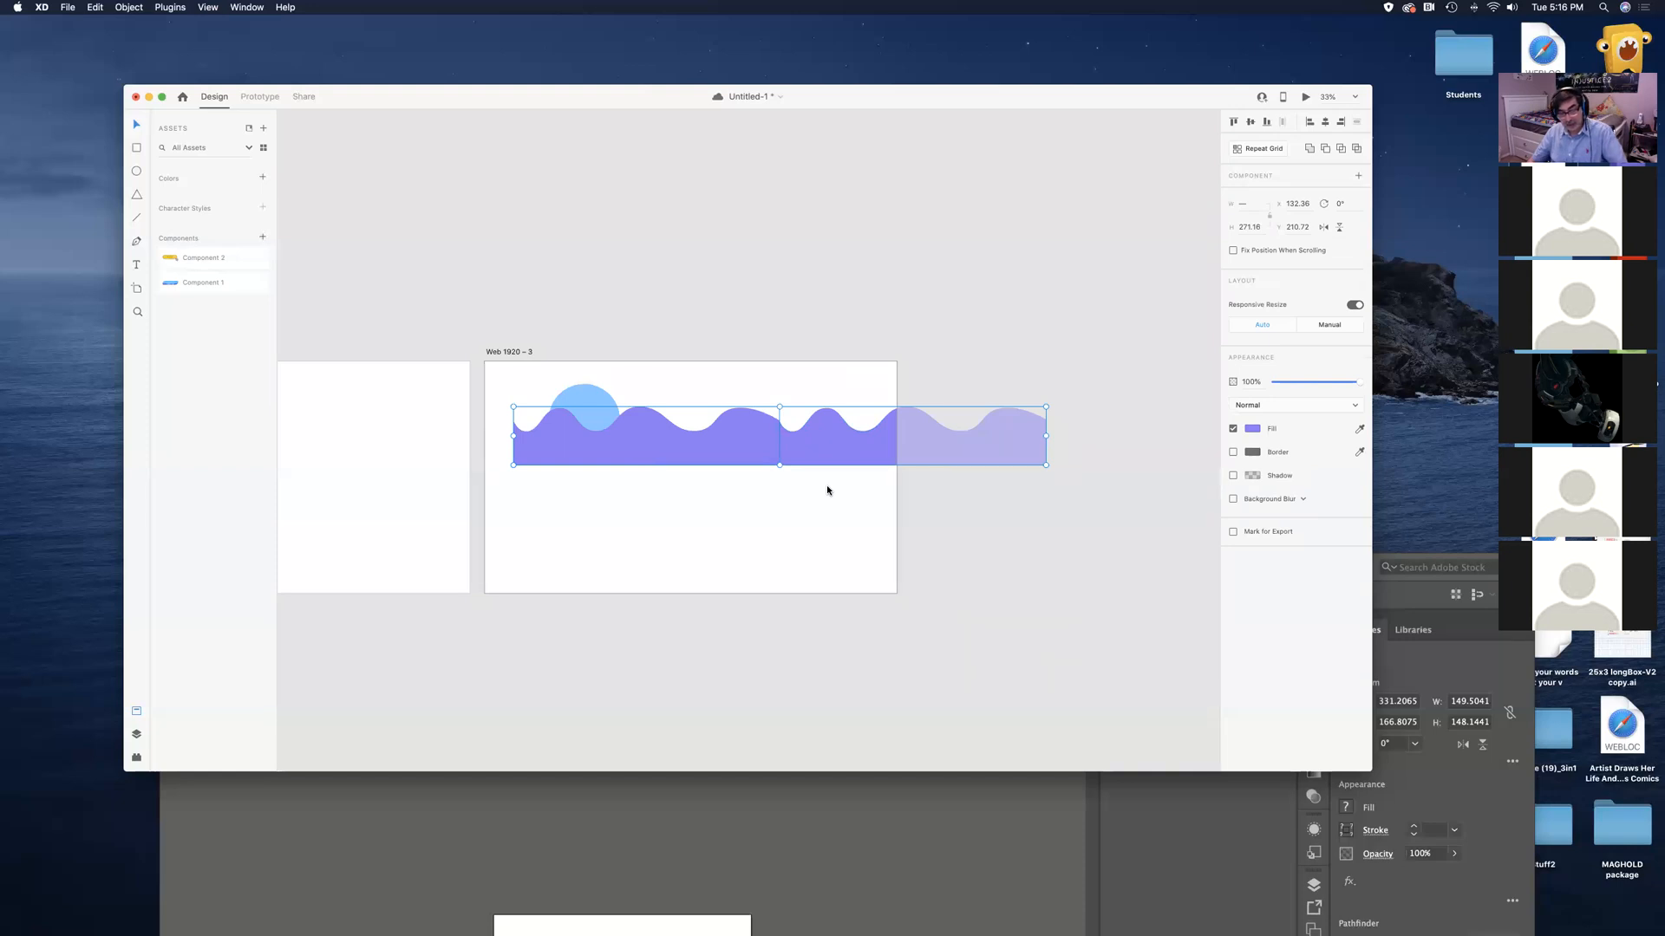
pyautogui.press('super+g')
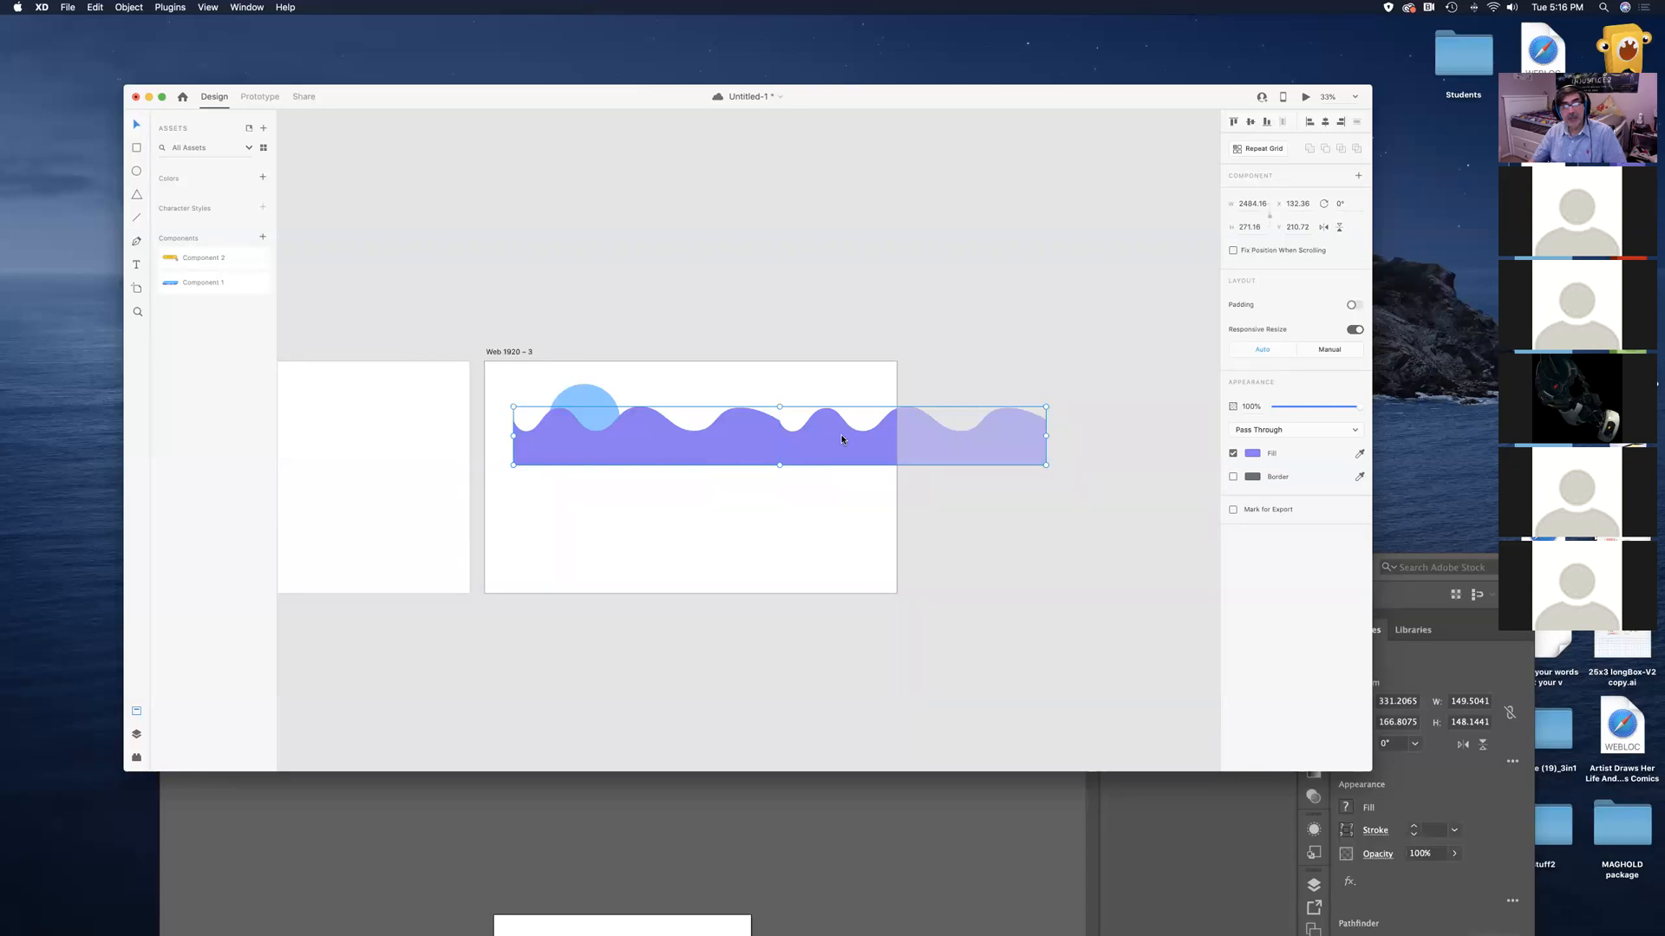
pyautogui.click(1307, 431)
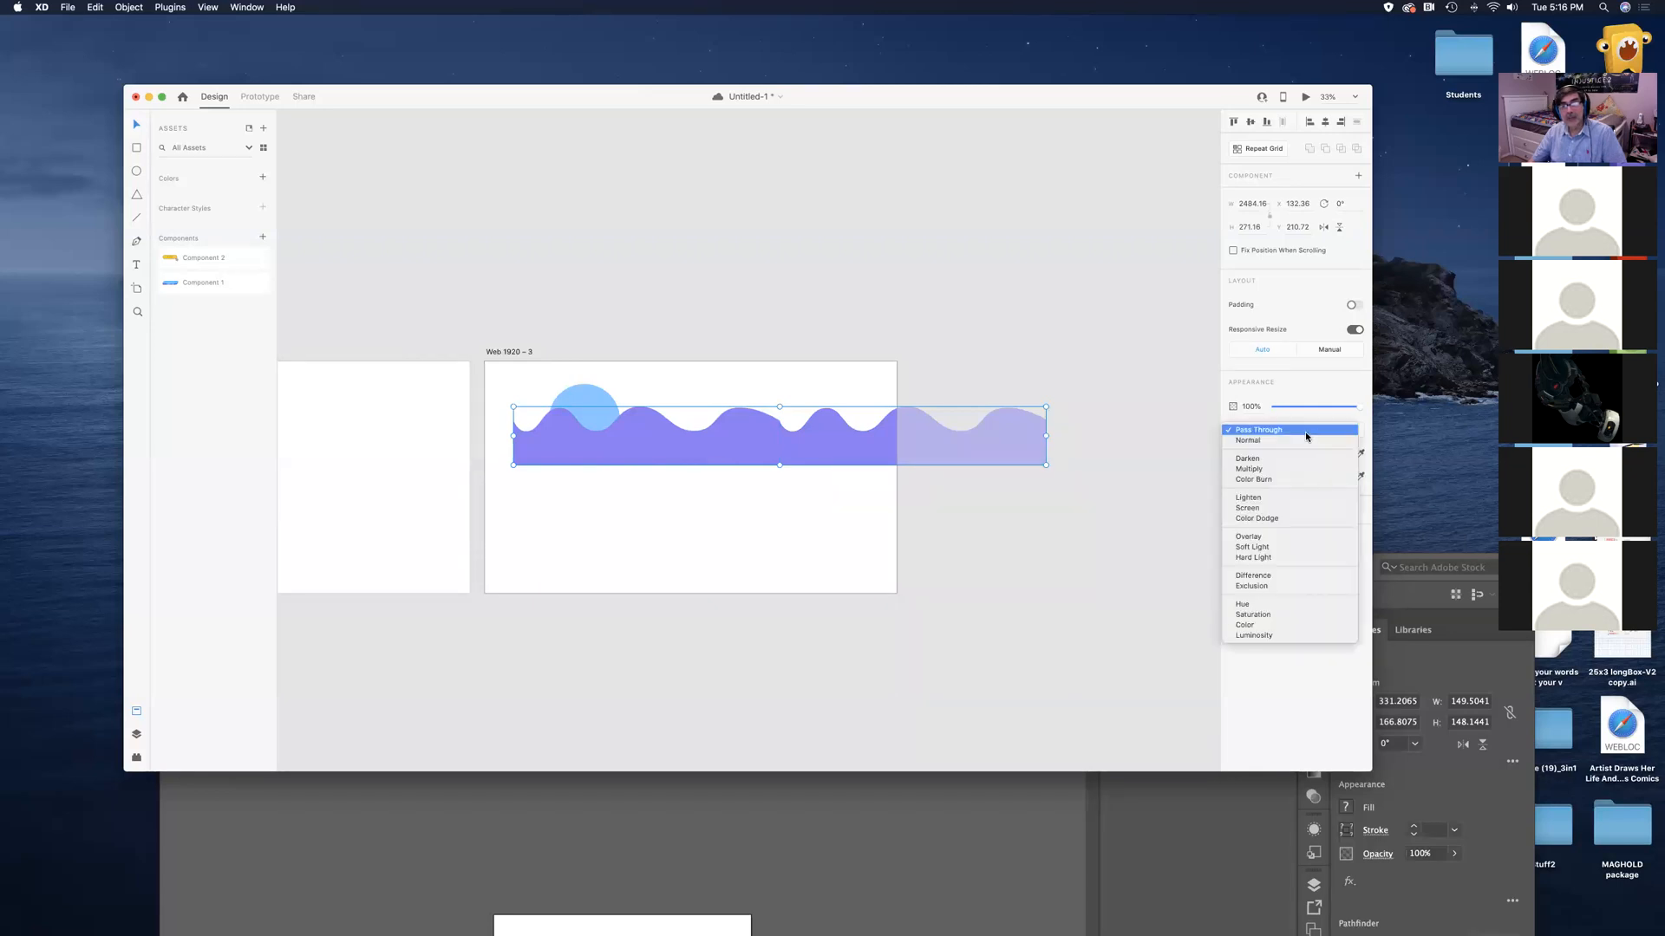
pyautogui.click(1298, 470)
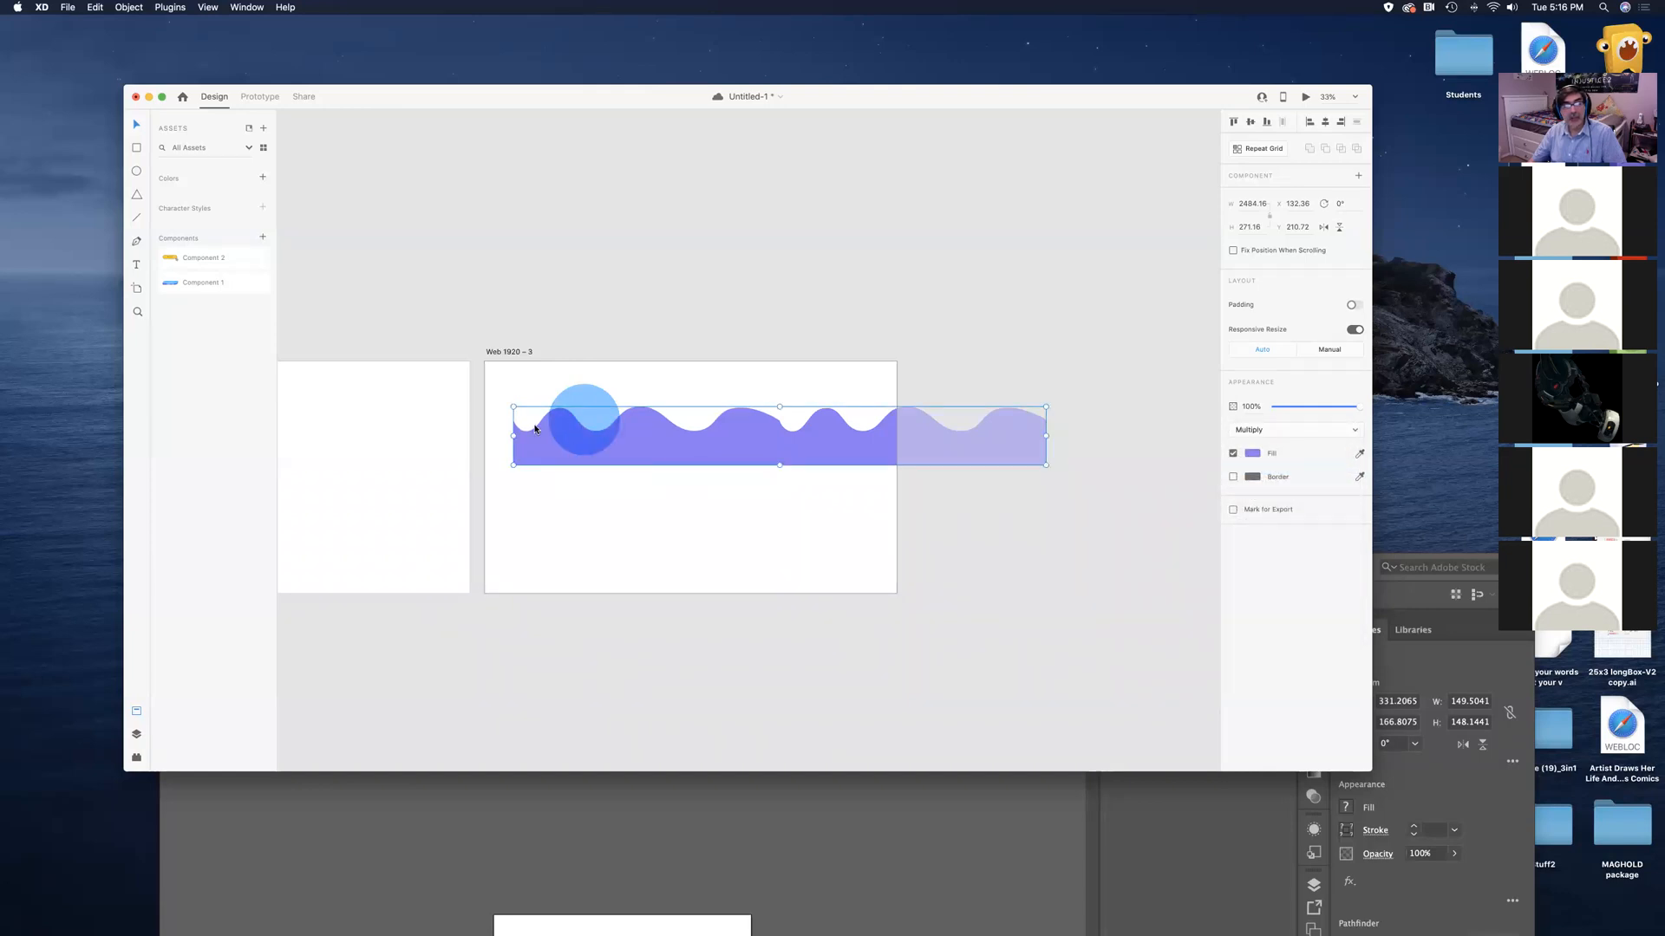
pyautogui.press('super+equal')
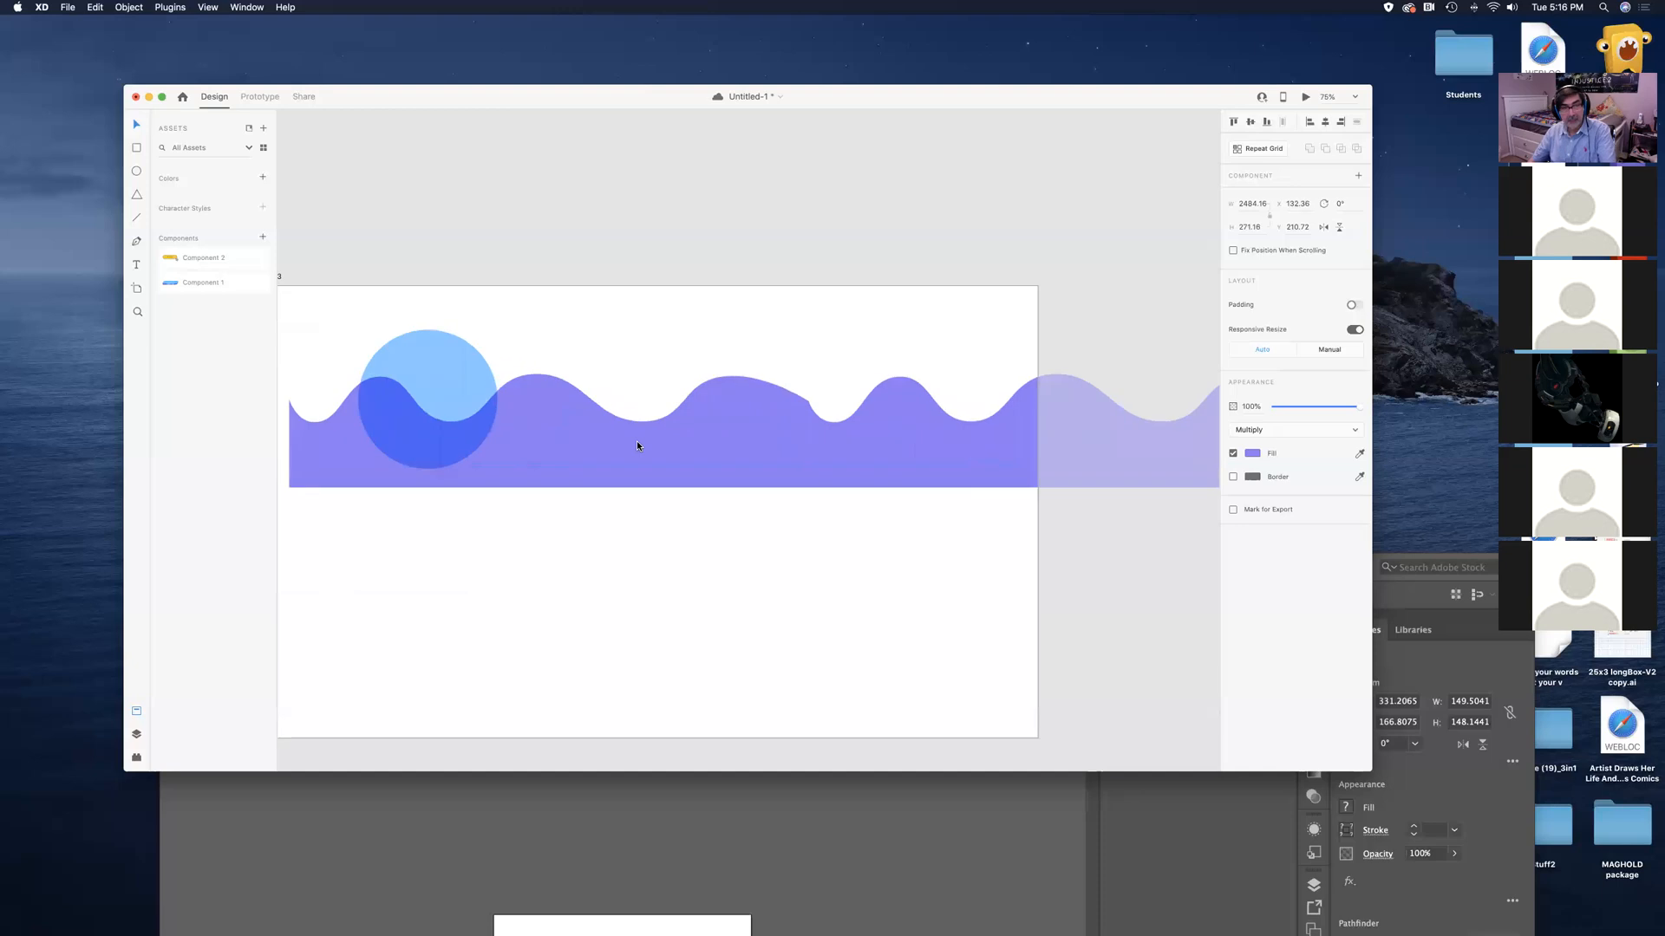
pyautogui.moveTo(483, 528); pyautogui.dragTo(559, 546)
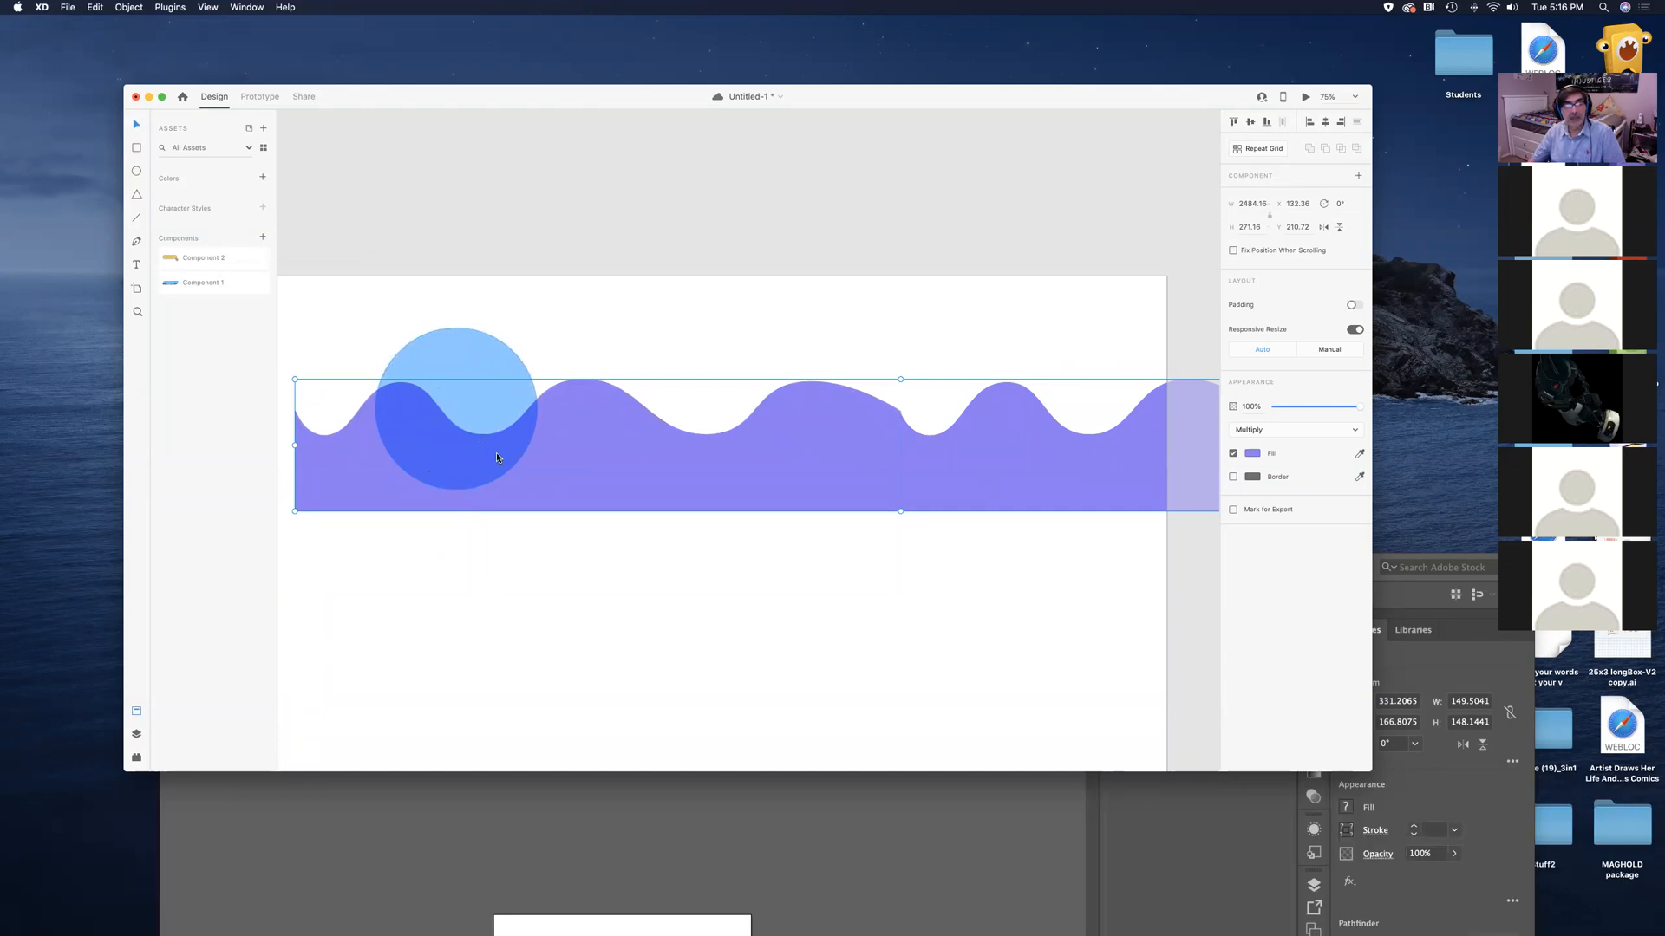
# Duplicate the blue circle in place and bring the copy to the front of the waves
pyautogui.click(487, 360)
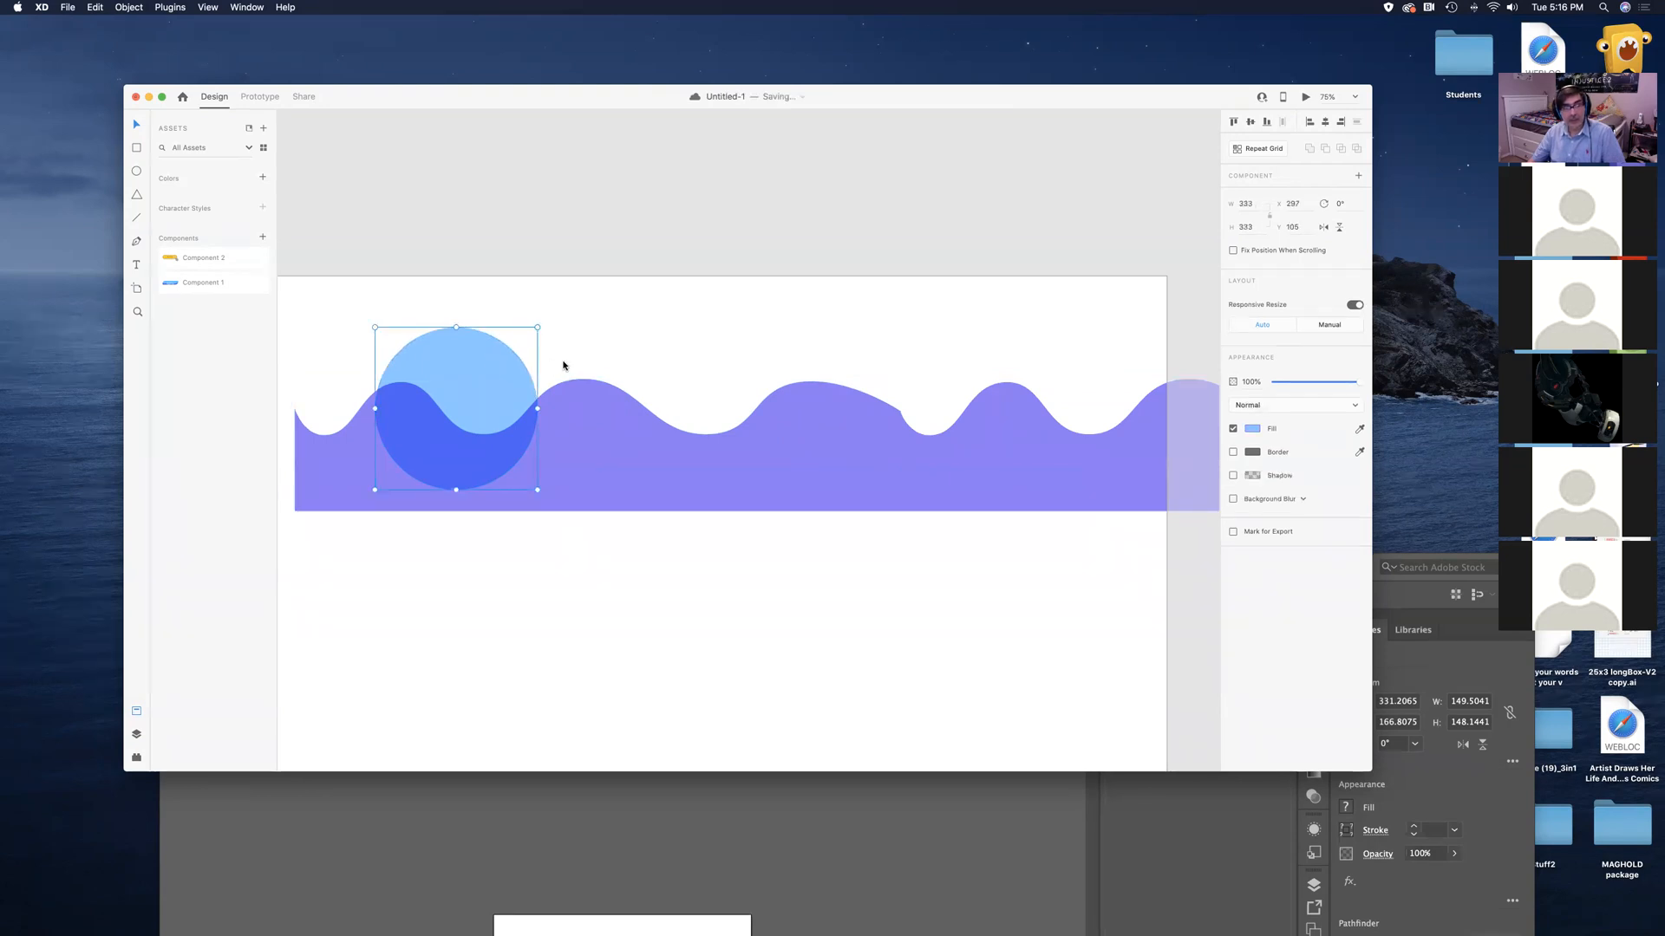
pyautogui.press('super+d')
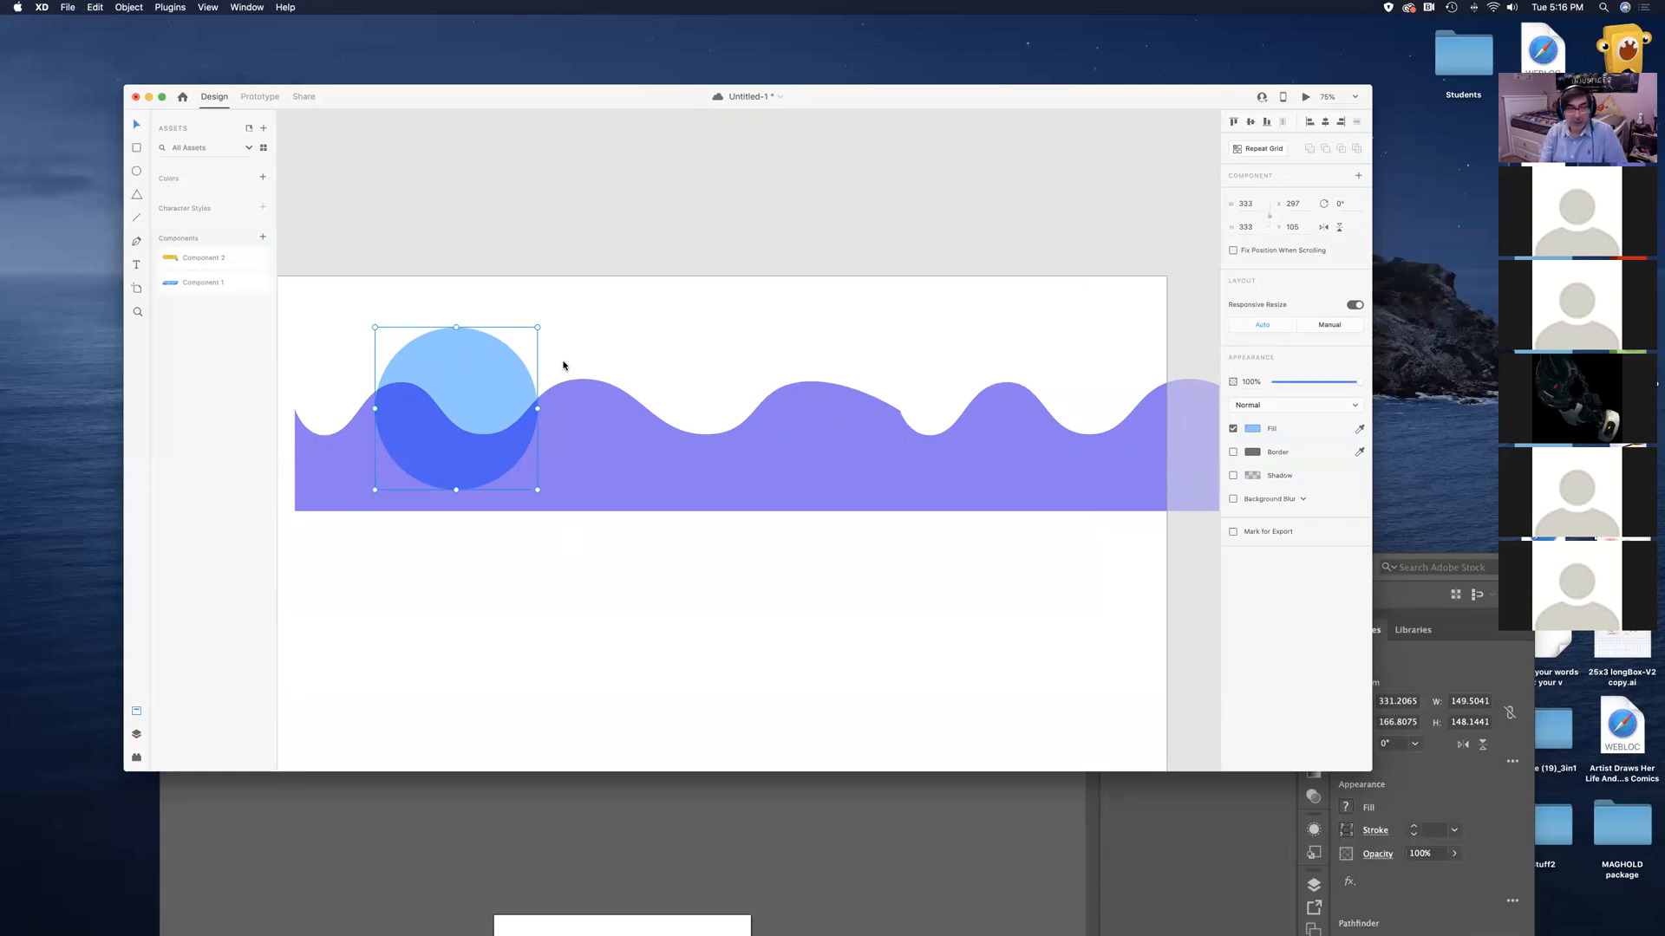
pyautogui.press('shift+super+bracketright')
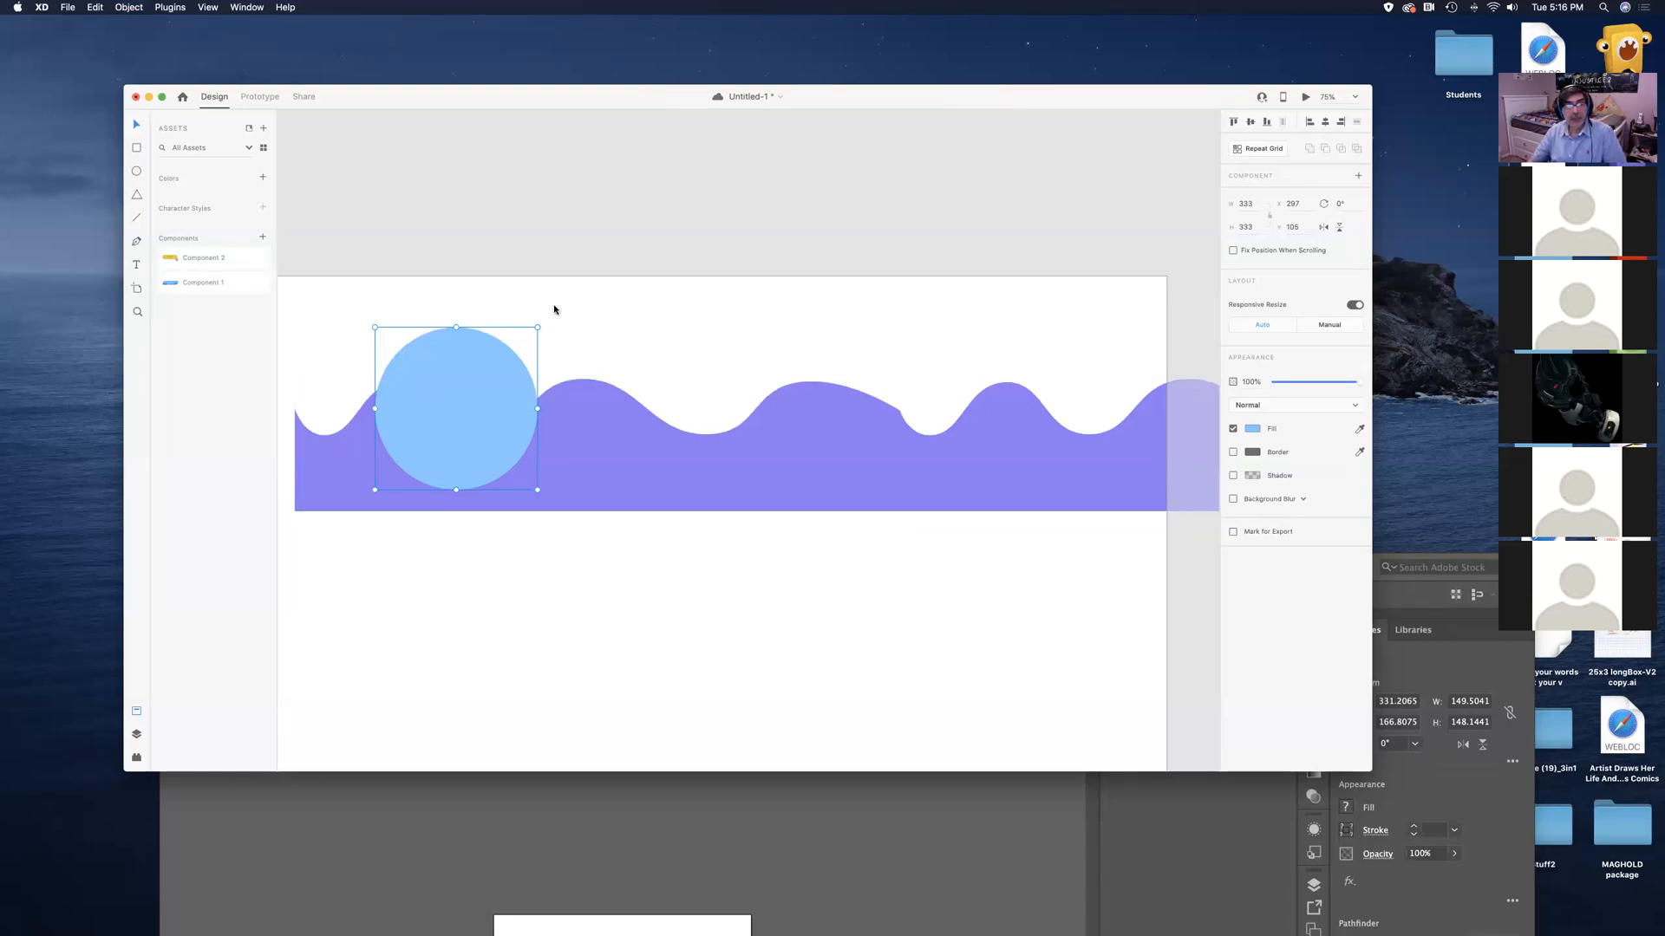
# Mask the wave group and the underlying circle with the front circle shape
pyautogui.moveTo(403, 297); pyautogui.dragTo(516, 517)
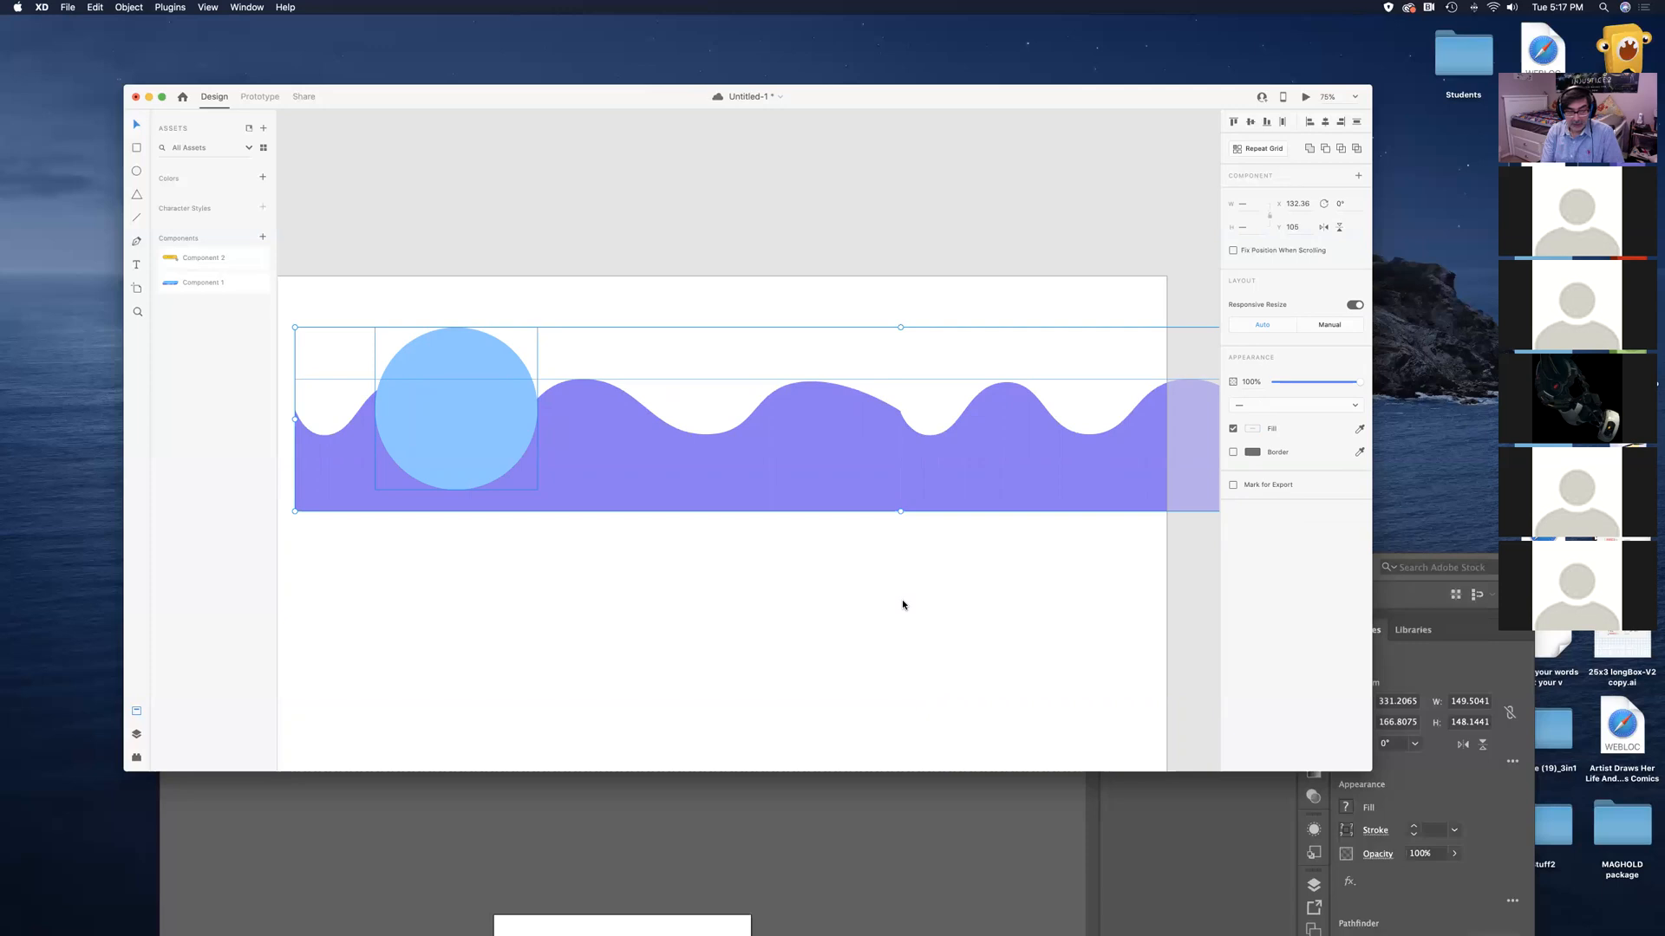
pyautogui.press('super+shift+m')
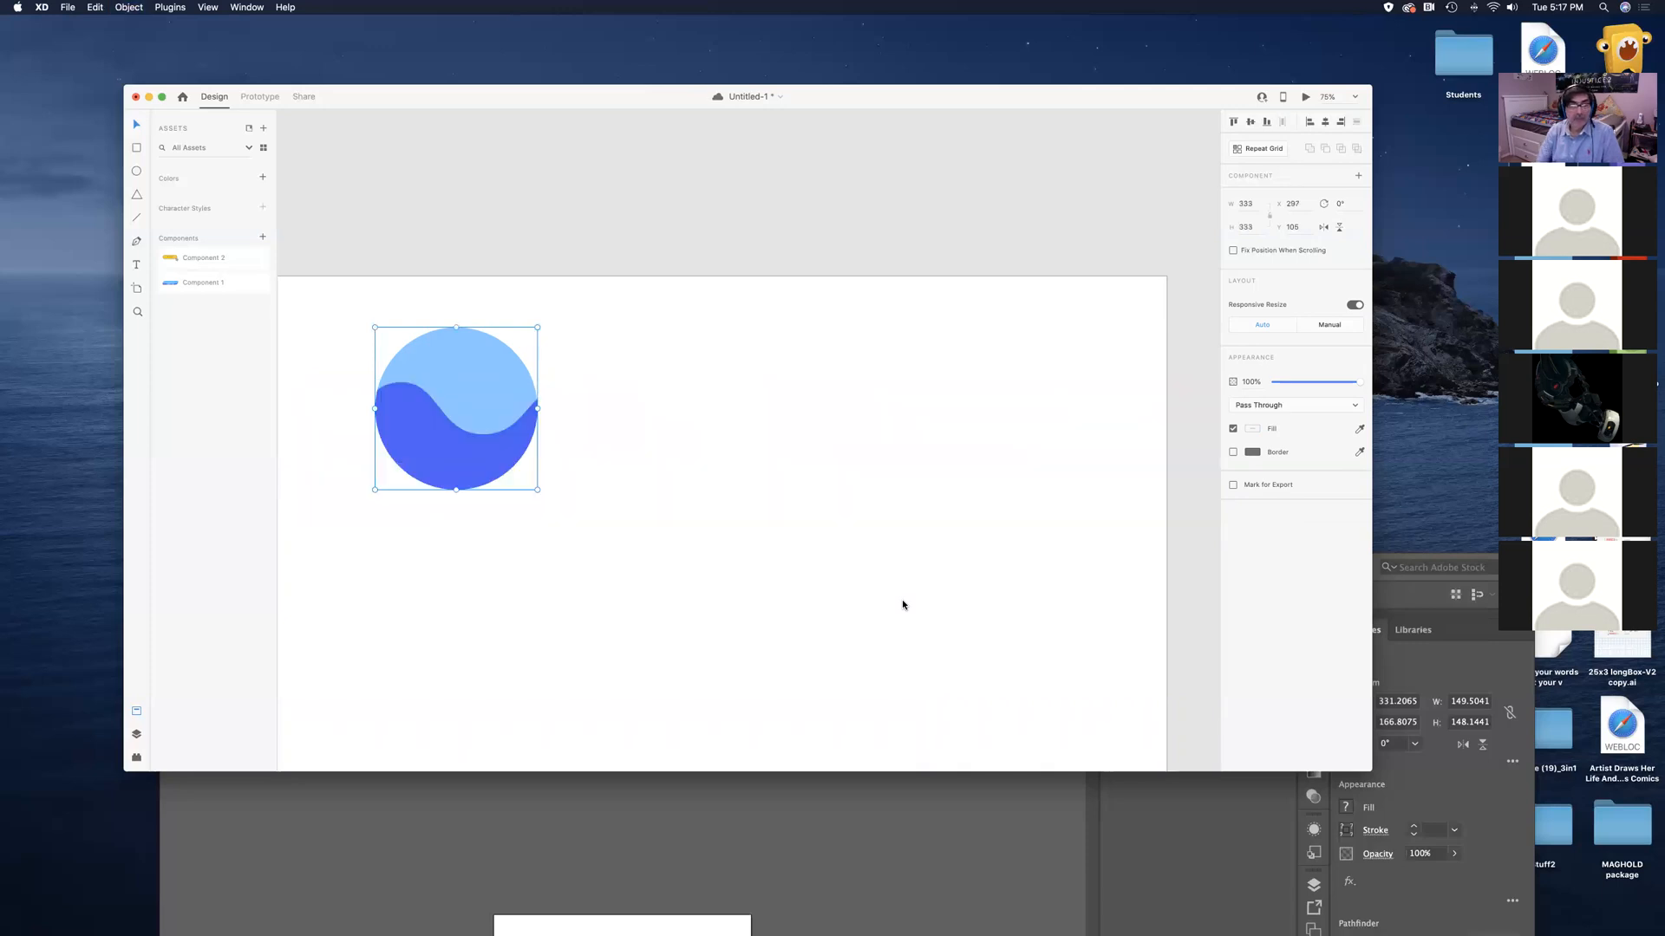
pyautogui.click(781, 614)
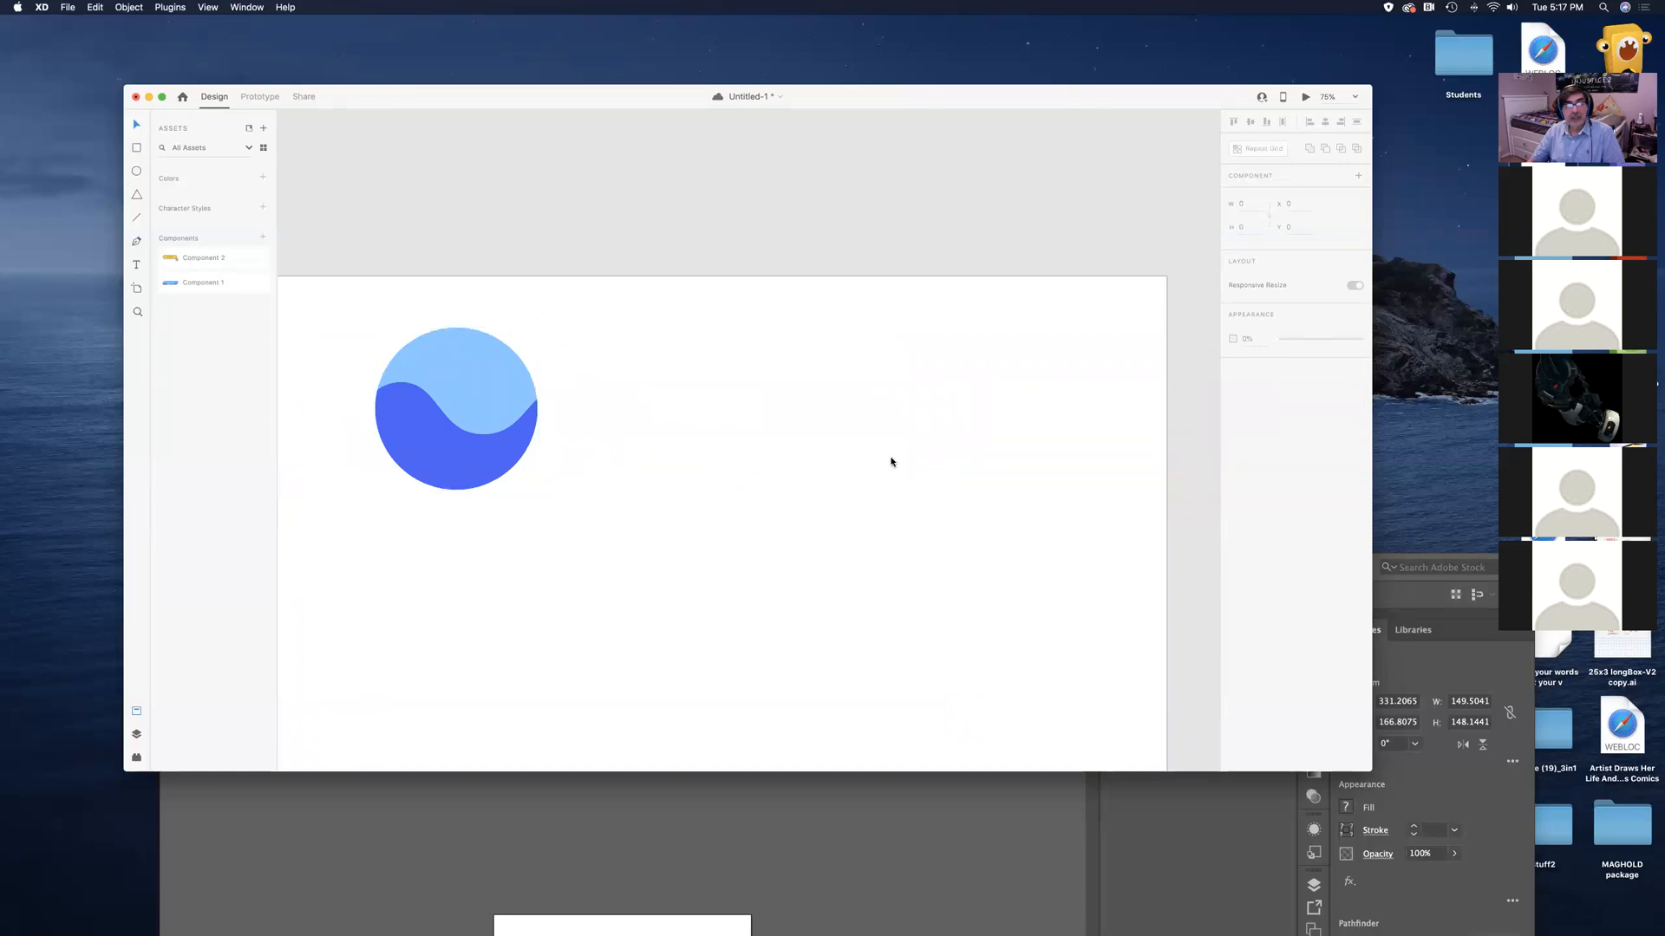
# Enter the masked group and bring the blue circle inside it to the front of the waves
pyautogui.click(468, 461)
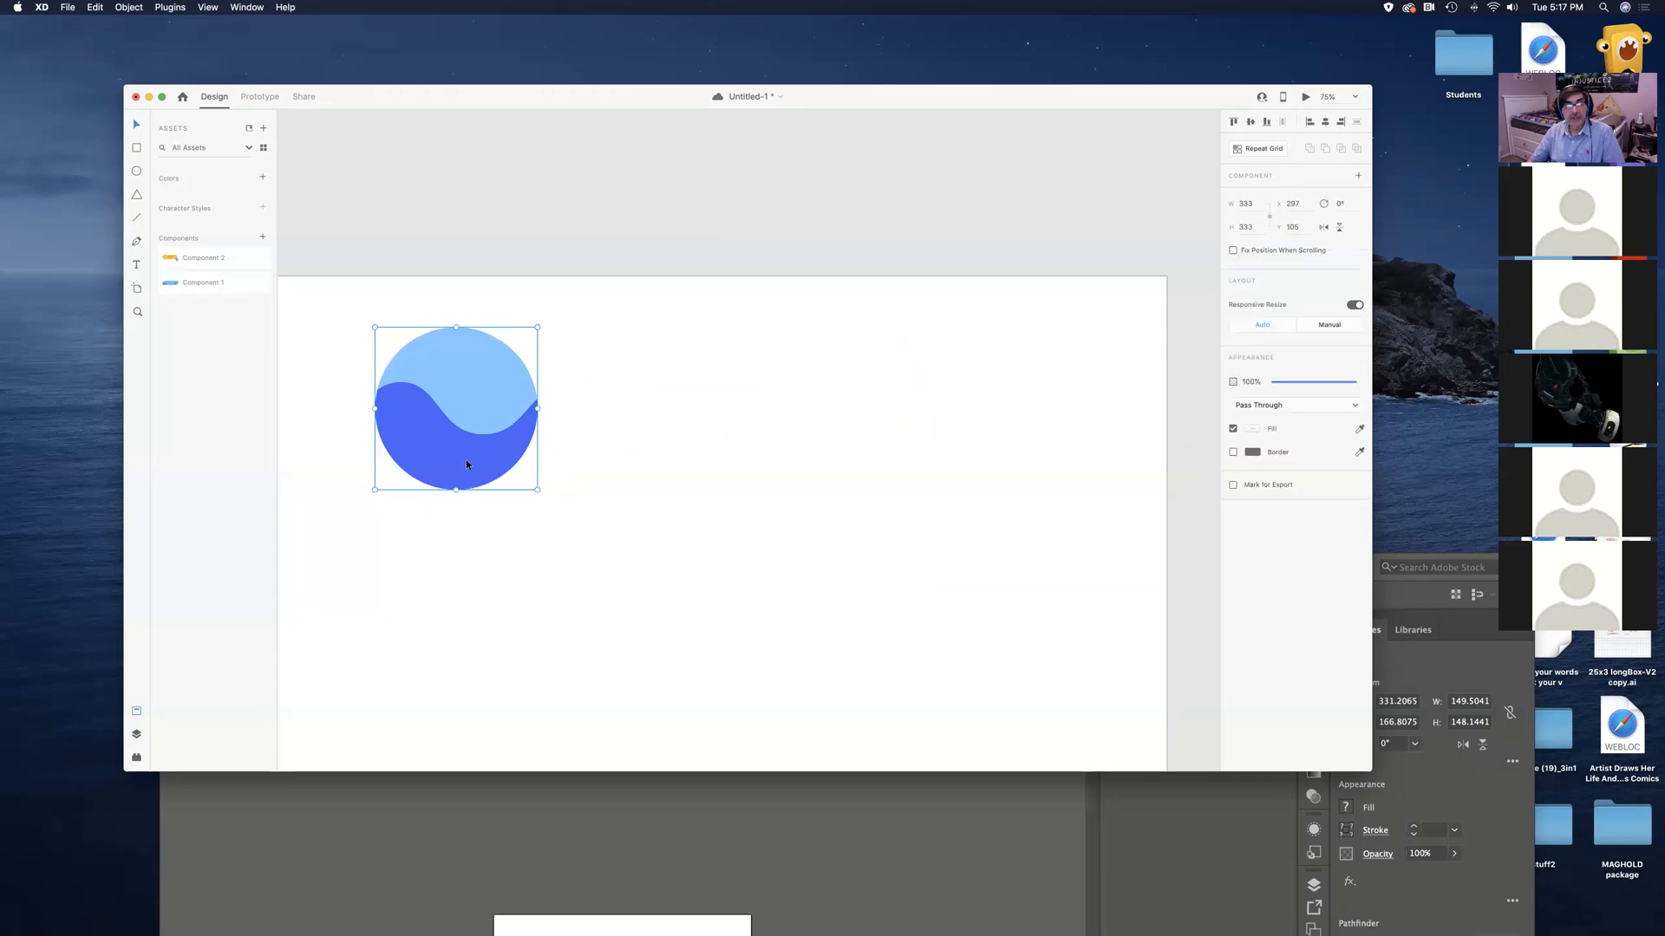
pyautogui.doubleClick(465, 459)
pyautogui.click(614, 288)
pyautogui.doubleClick(481, 367)
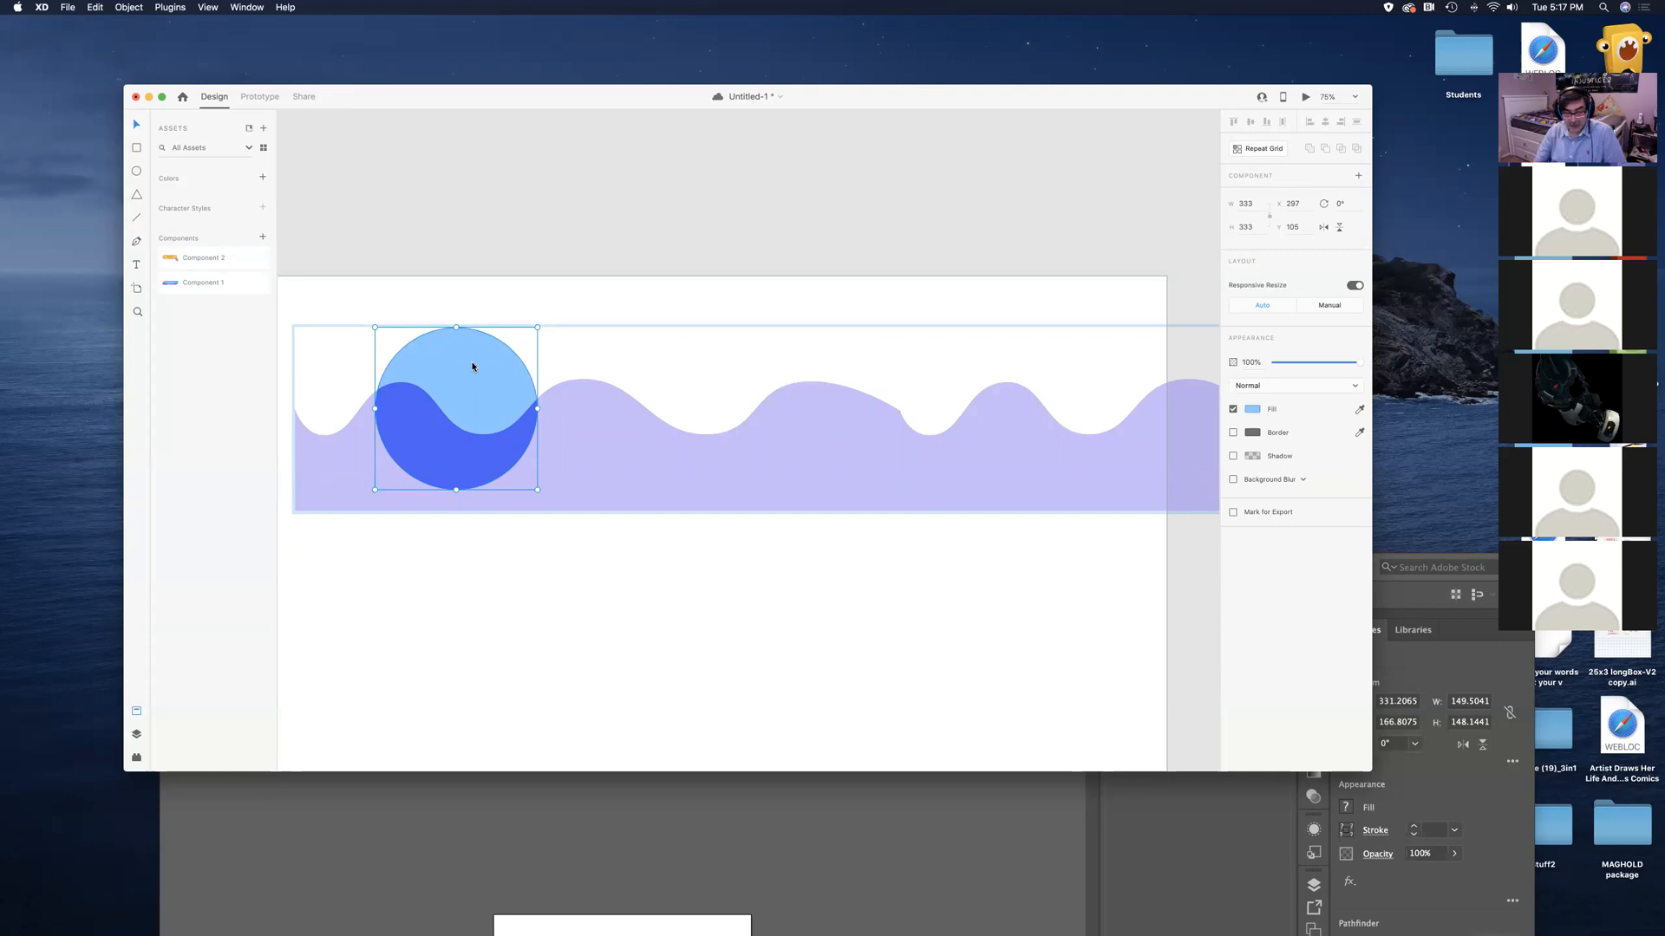
pyautogui.press('shift+super+]')
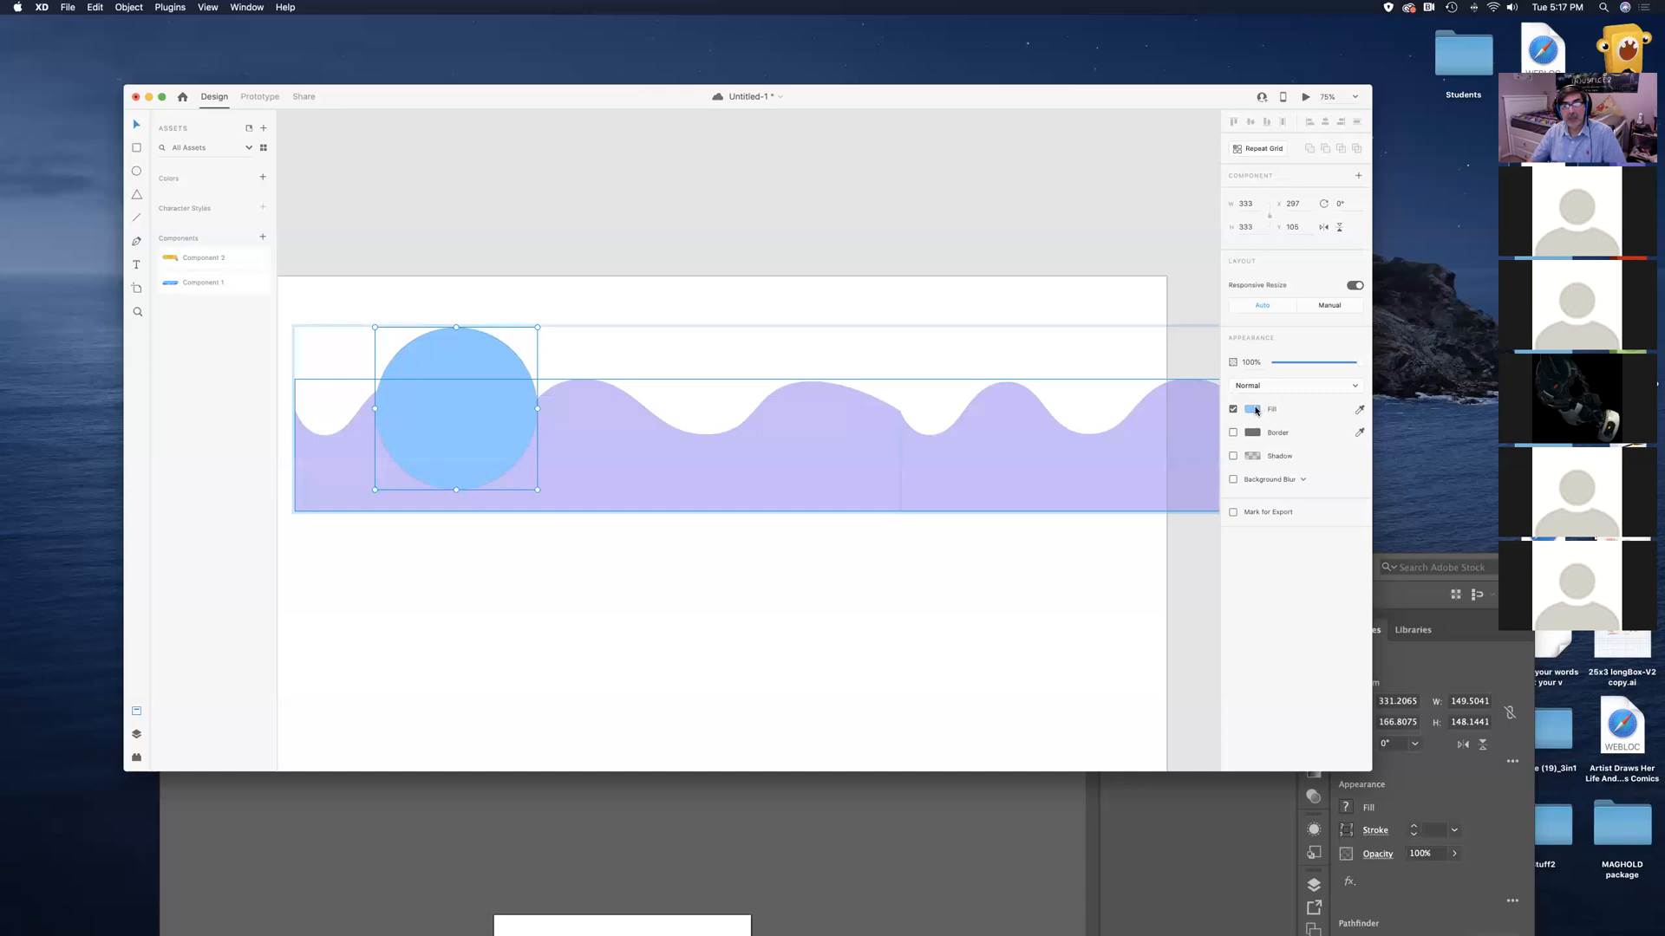
# Recolor the front circle inside the mask to light cyan and switch its fill to a radial gradient
pyautogui.click(1253, 410)
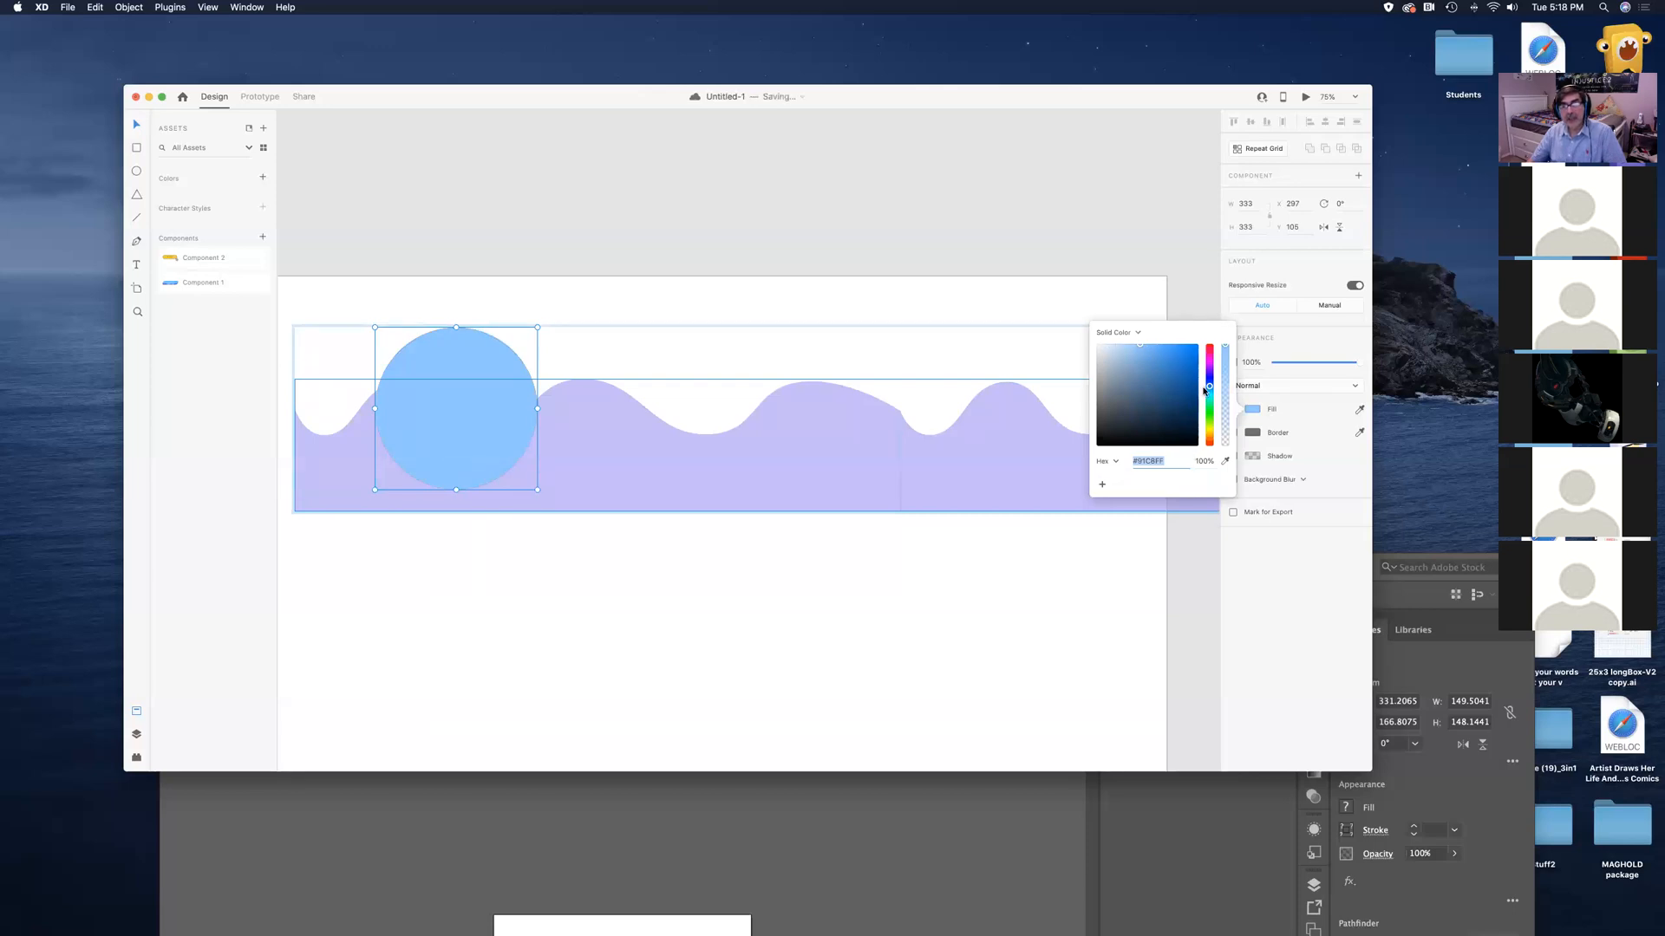
pyautogui.moveTo(1210, 390); pyautogui.dragTo(1214, 336)
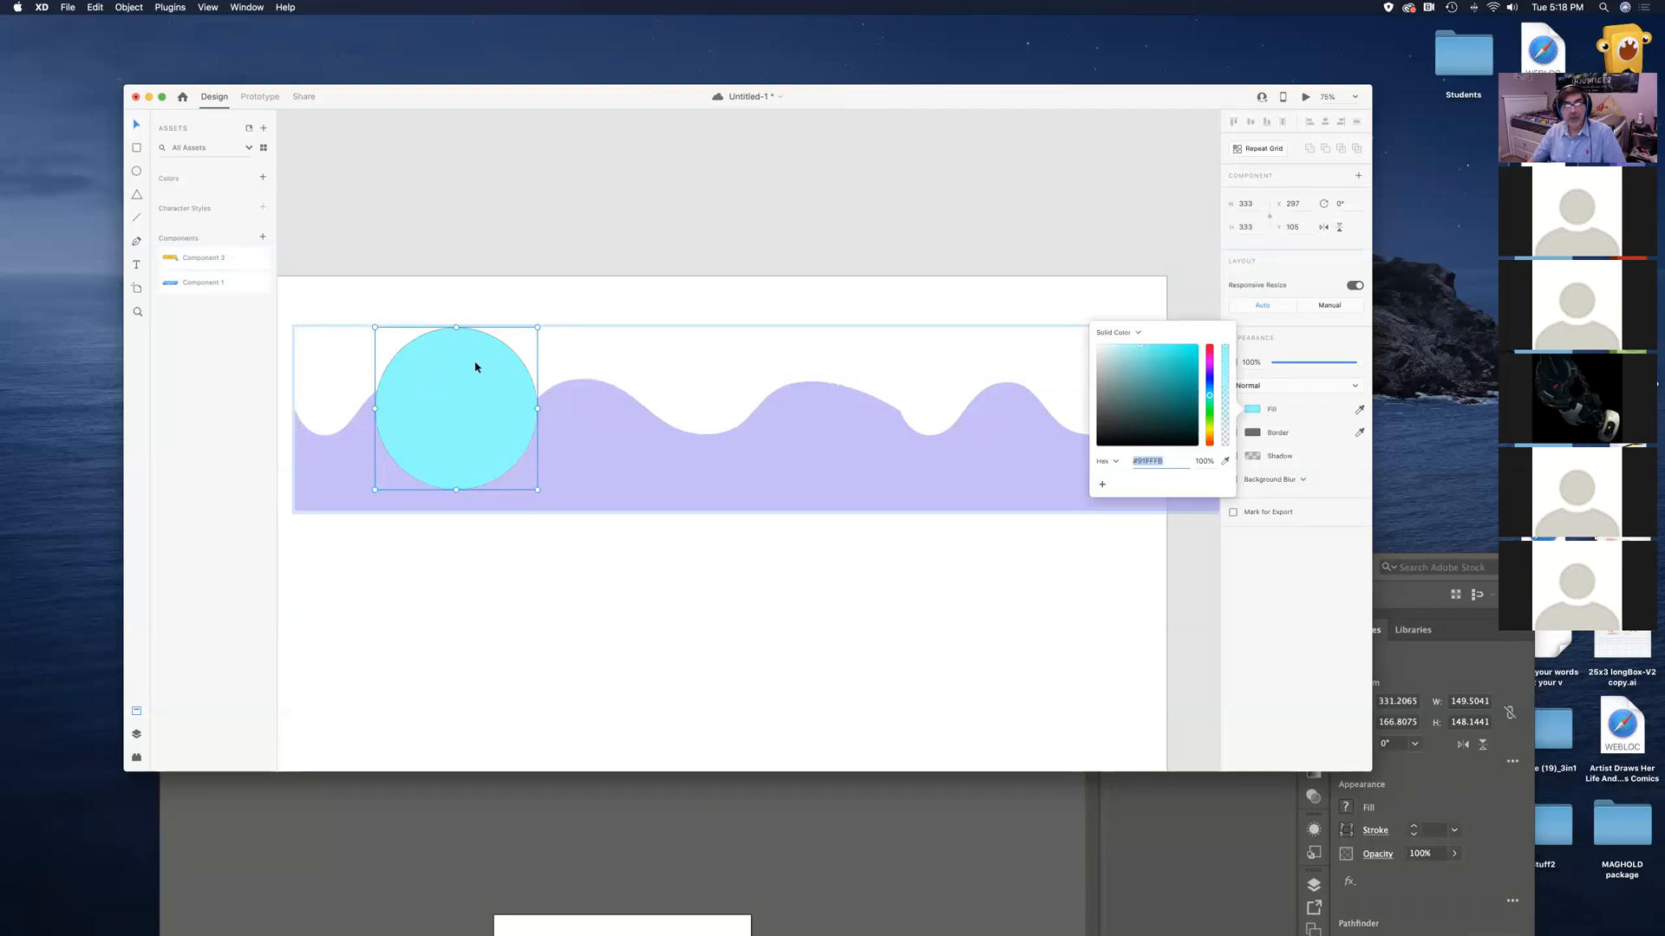
pyautogui.click(1139, 335)
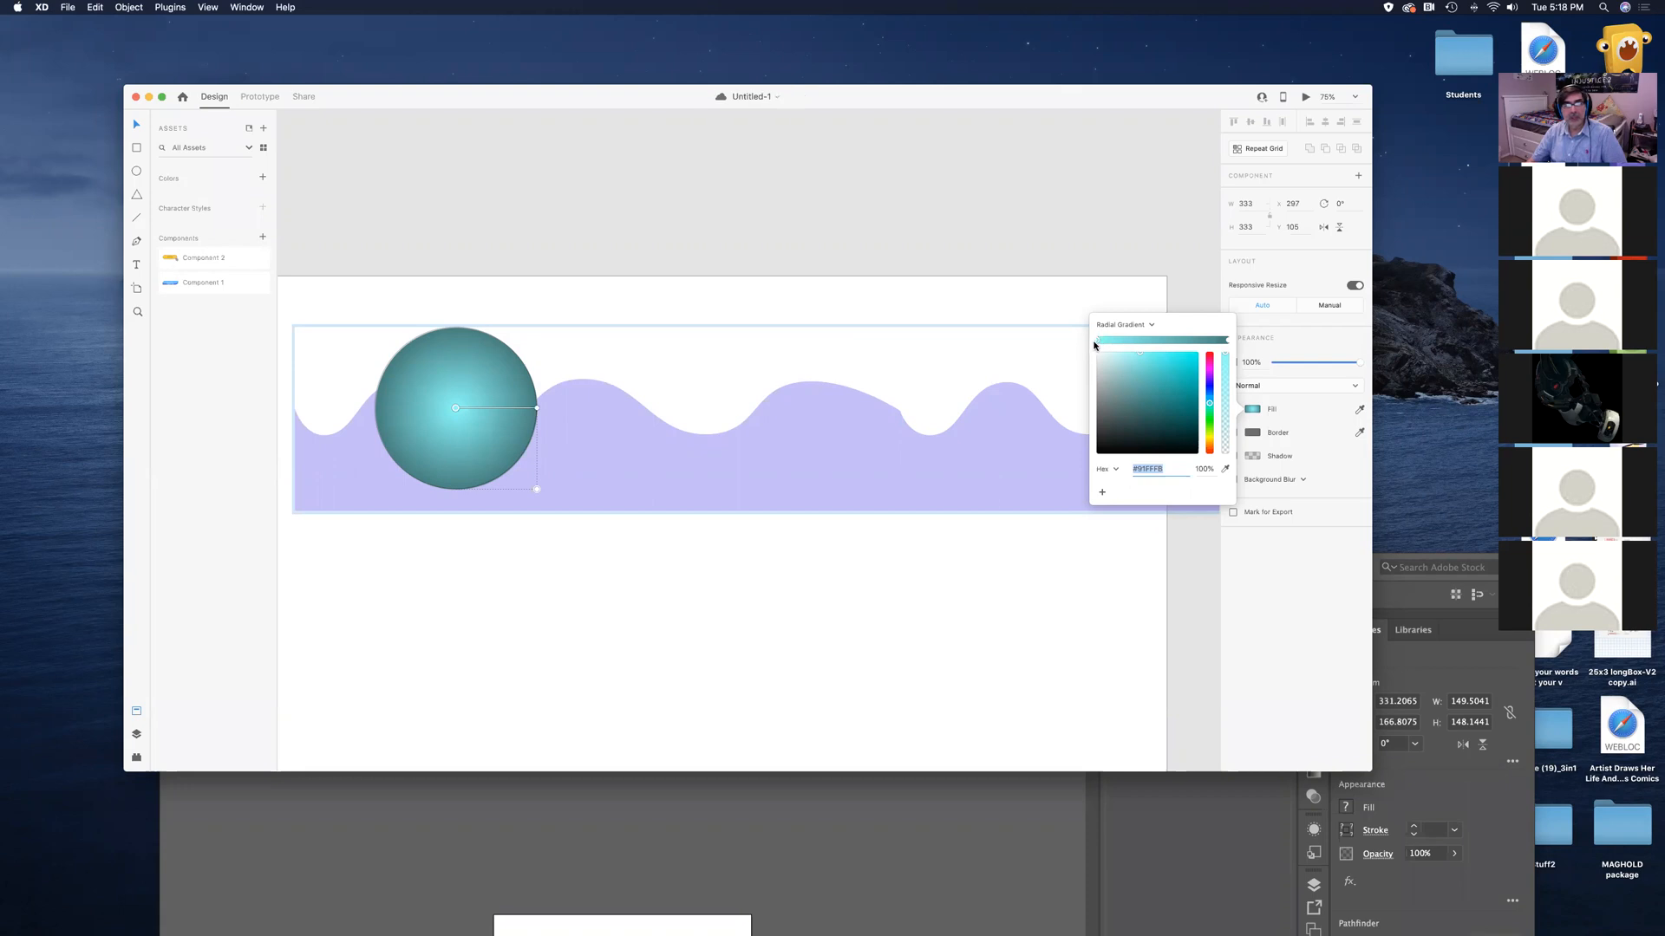
# Move the radial gradient's center toward the circle's upper left and enlarge its radius to reach past the circle's lower edge
pyautogui.click(452, 408)
pyautogui.moveTo(455, 410); pyautogui.dragTo(431, 355)
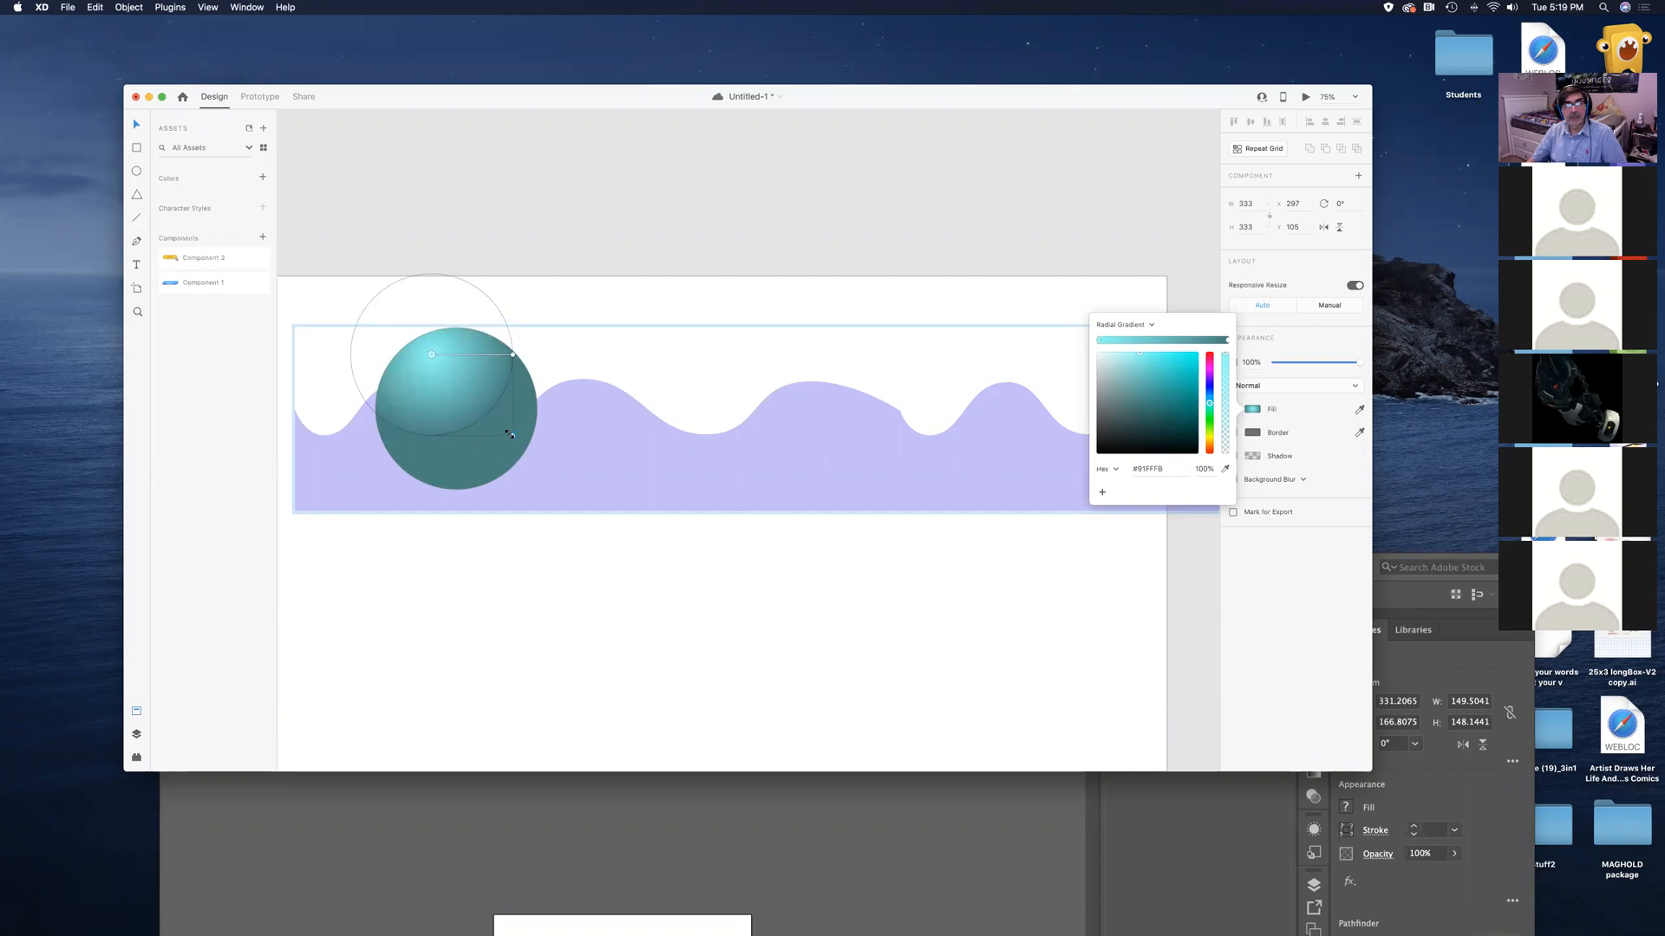
pyautogui.moveTo(509, 433); pyautogui.dragTo(572, 496)
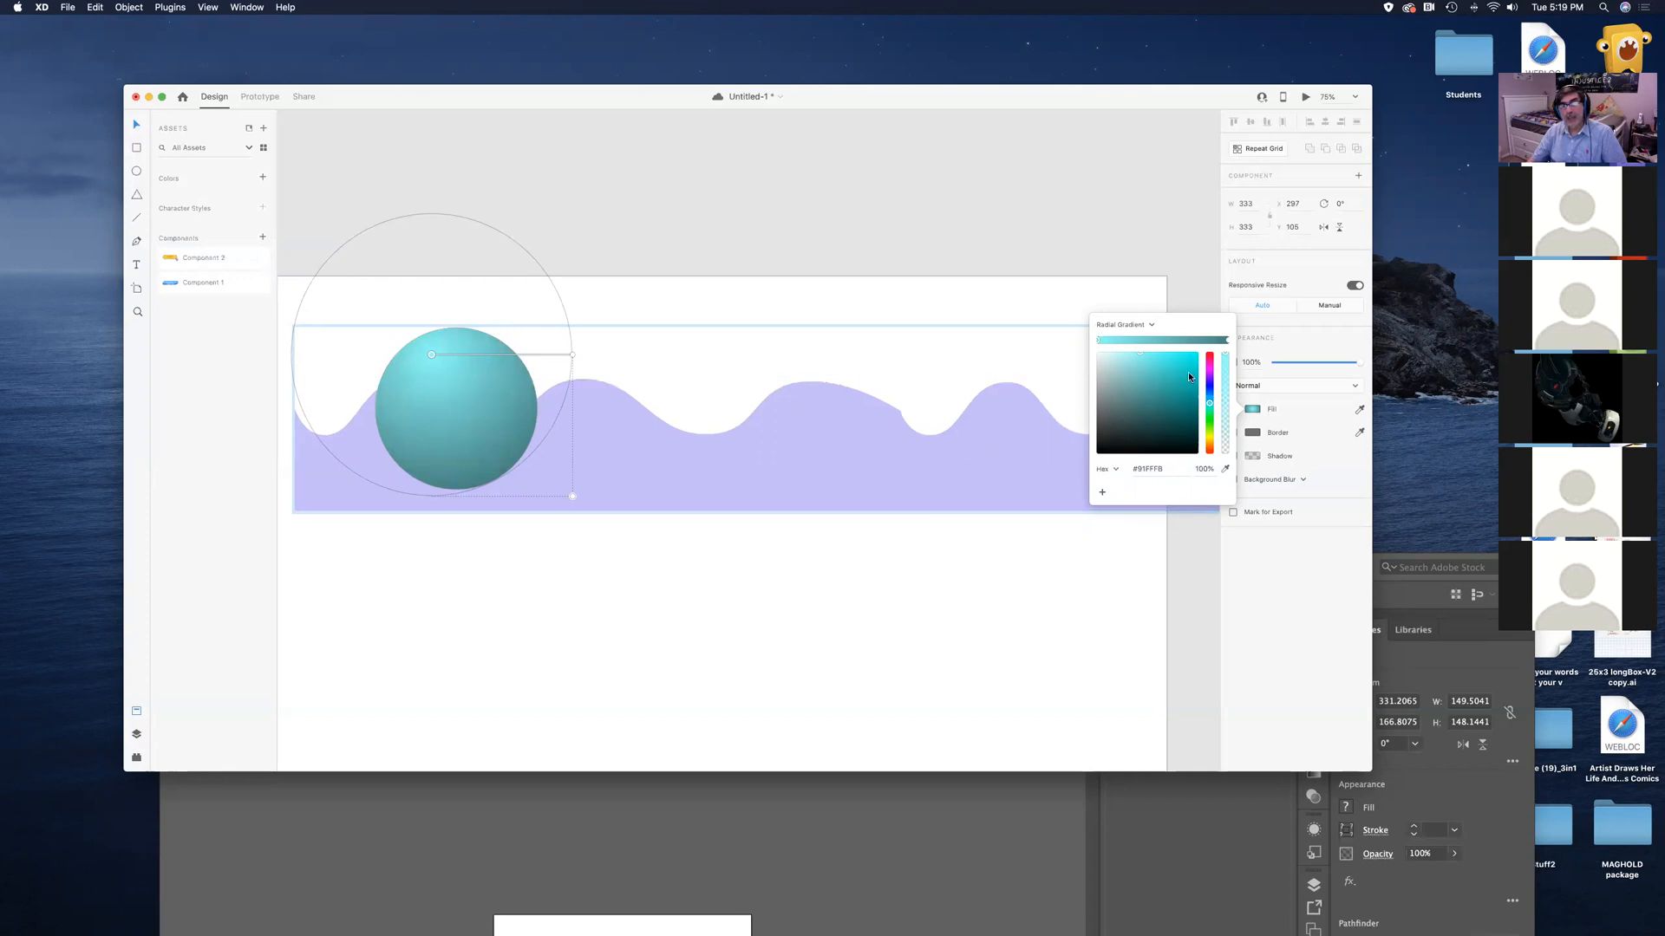
pyautogui.moveTo(1227, 356)
pyautogui.mouseDown()
pyautogui.moveTo(1227, 413)
pyautogui.moveTo(1229, 344)
pyautogui.mouseUp()
# Set the gradient circle's blend mode to Screen
pyautogui.click(1298, 408)
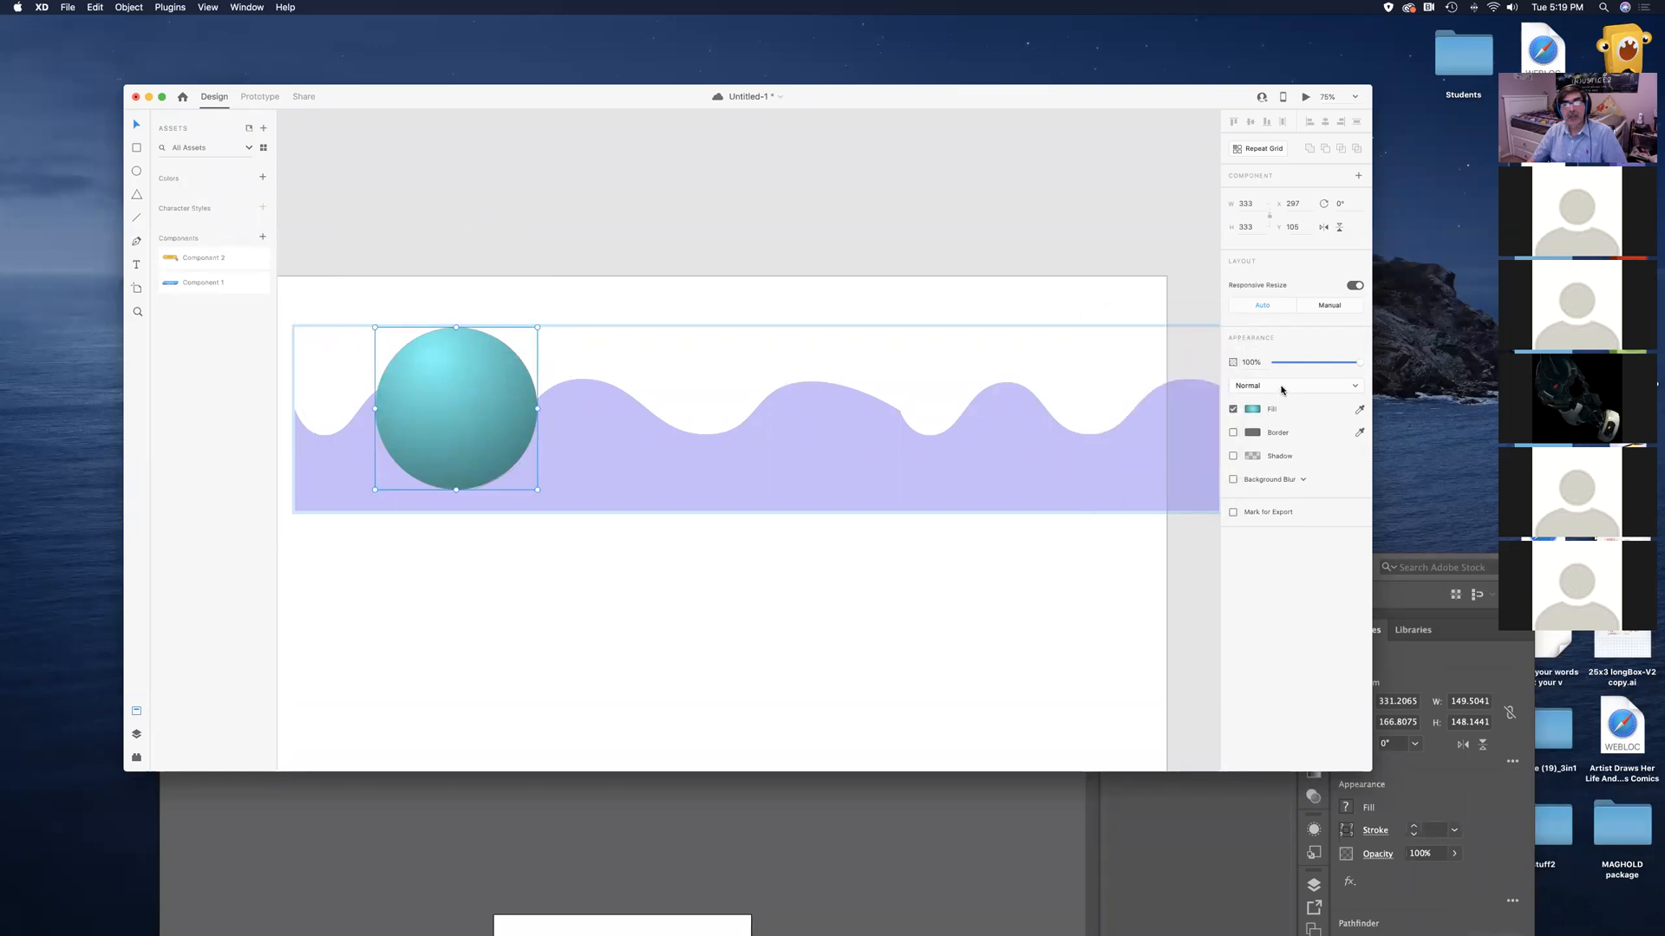
pyautogui.click(1282, 390)
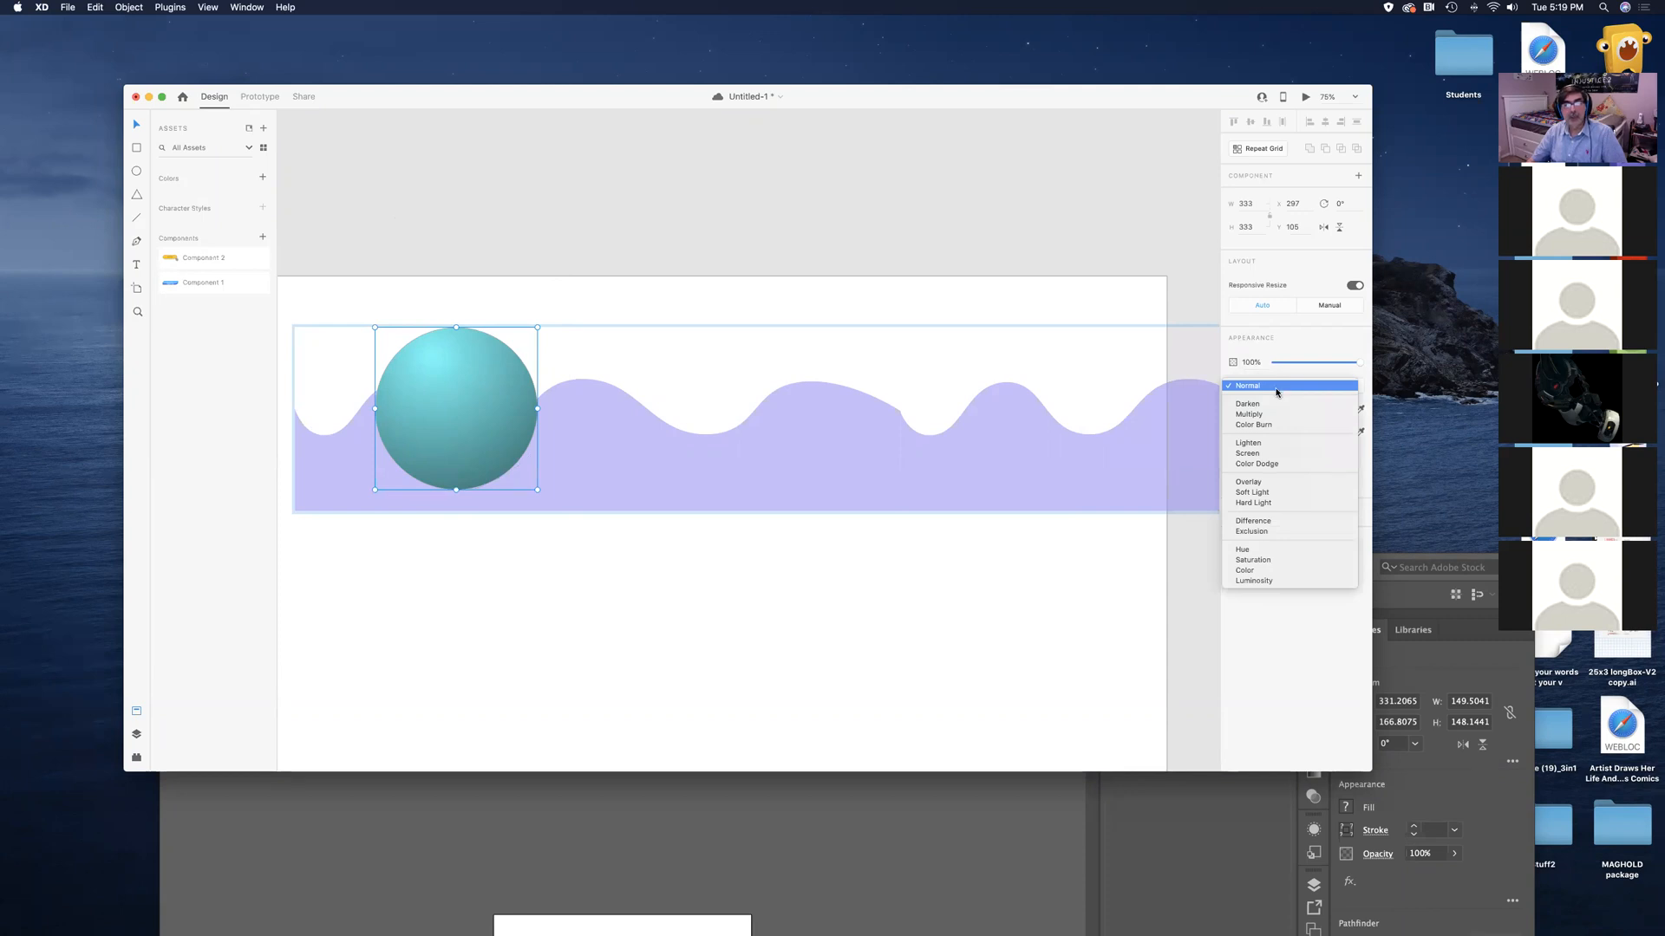
pyautogui.click(1261, 454)
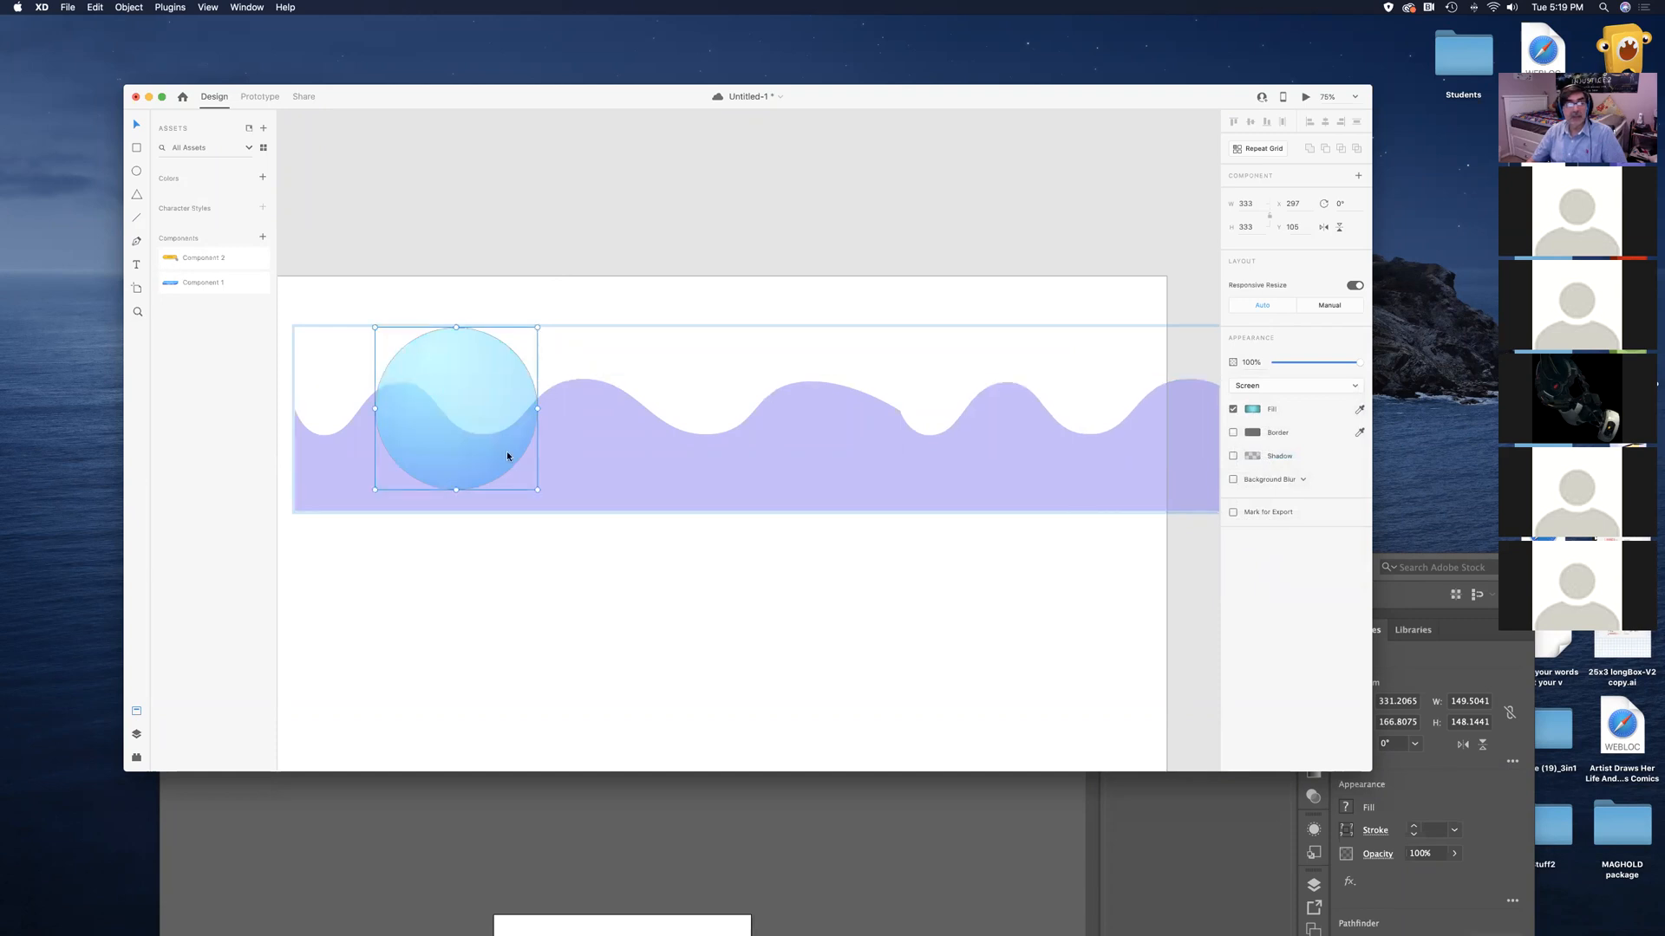
# Try the Overlay blend mode on the gradient circle, settle on Multiply, and save the document
pyautogui.click(1263, 384)
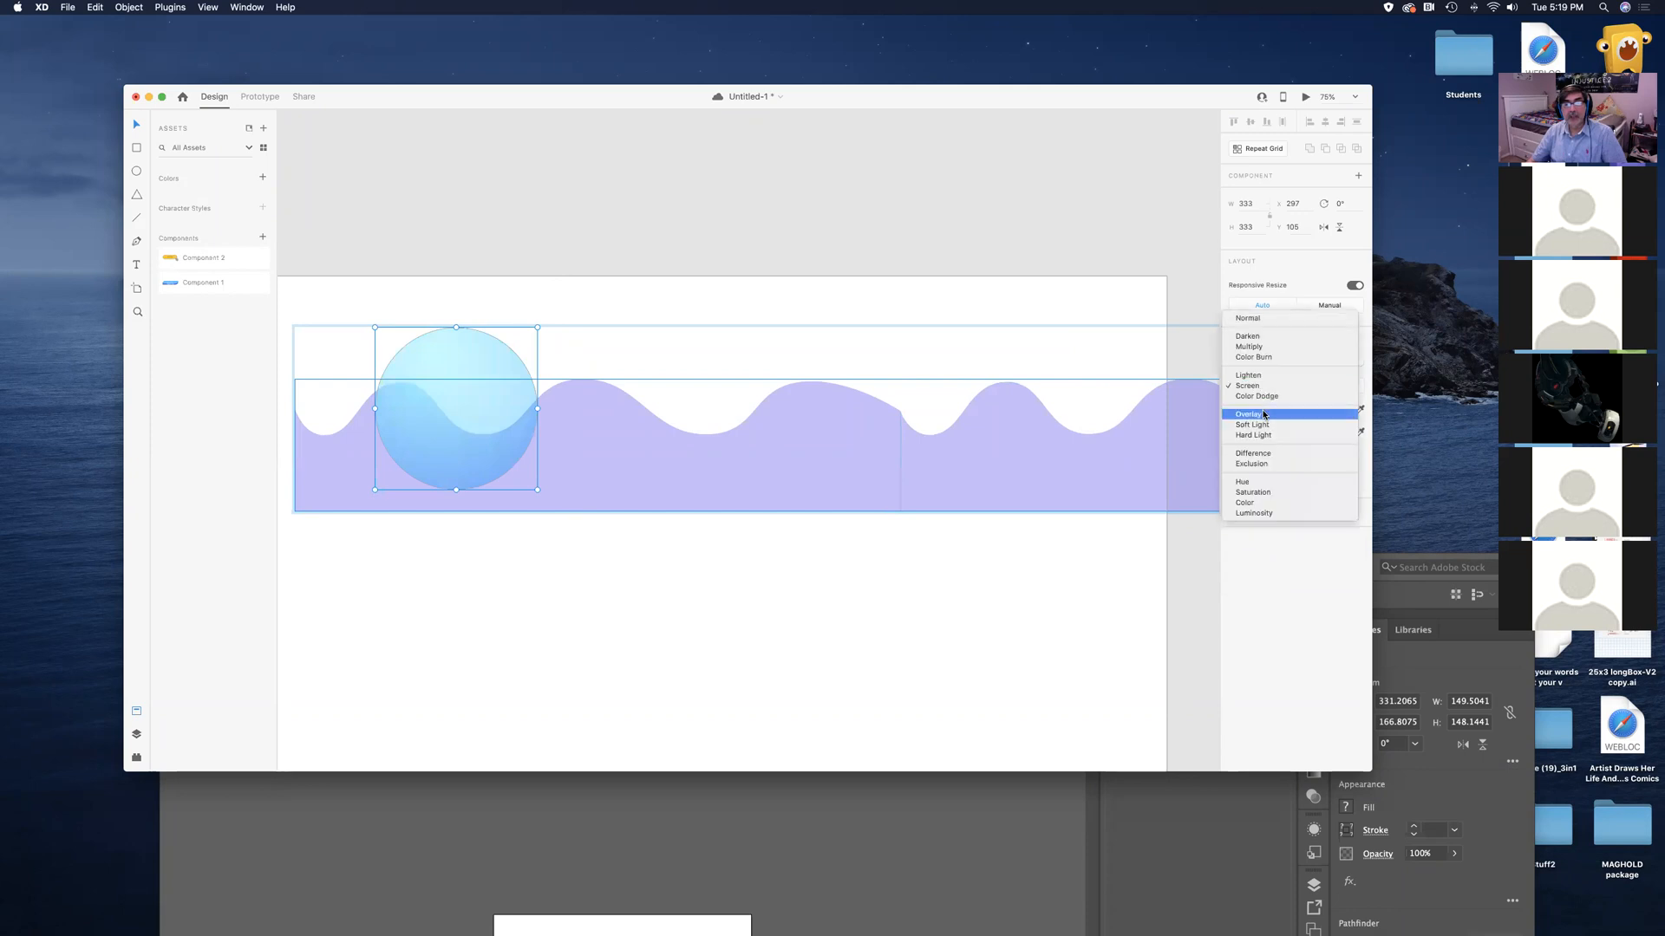
pyautogui.click(1263, 415)
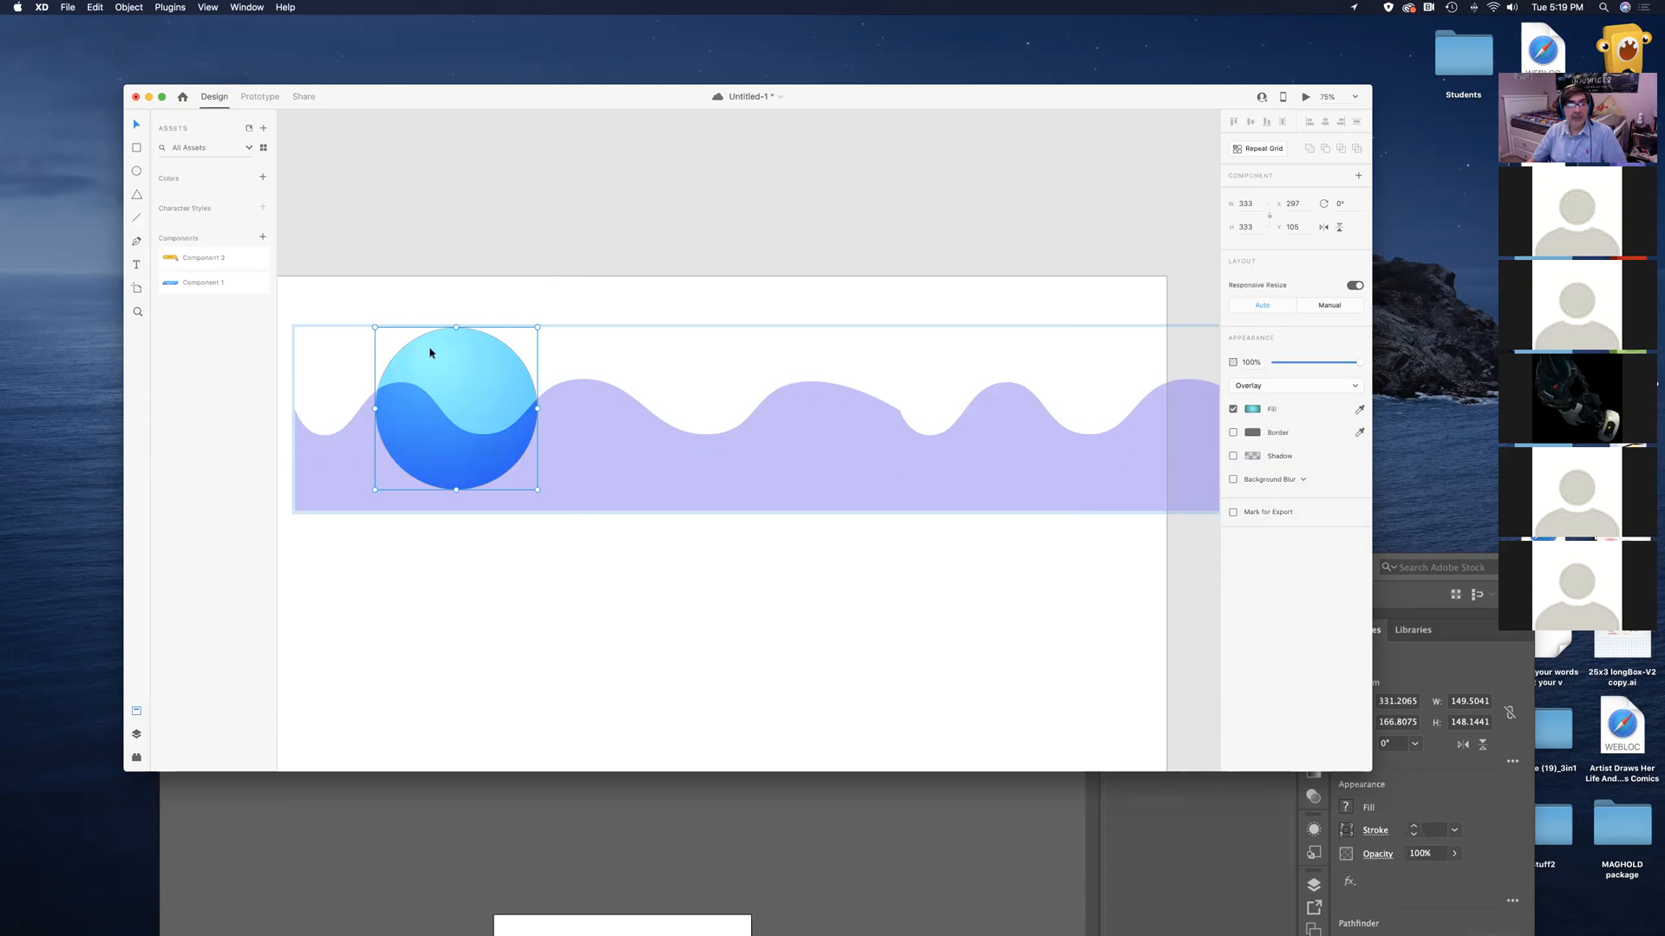
pyautogui.click(1298, 389)
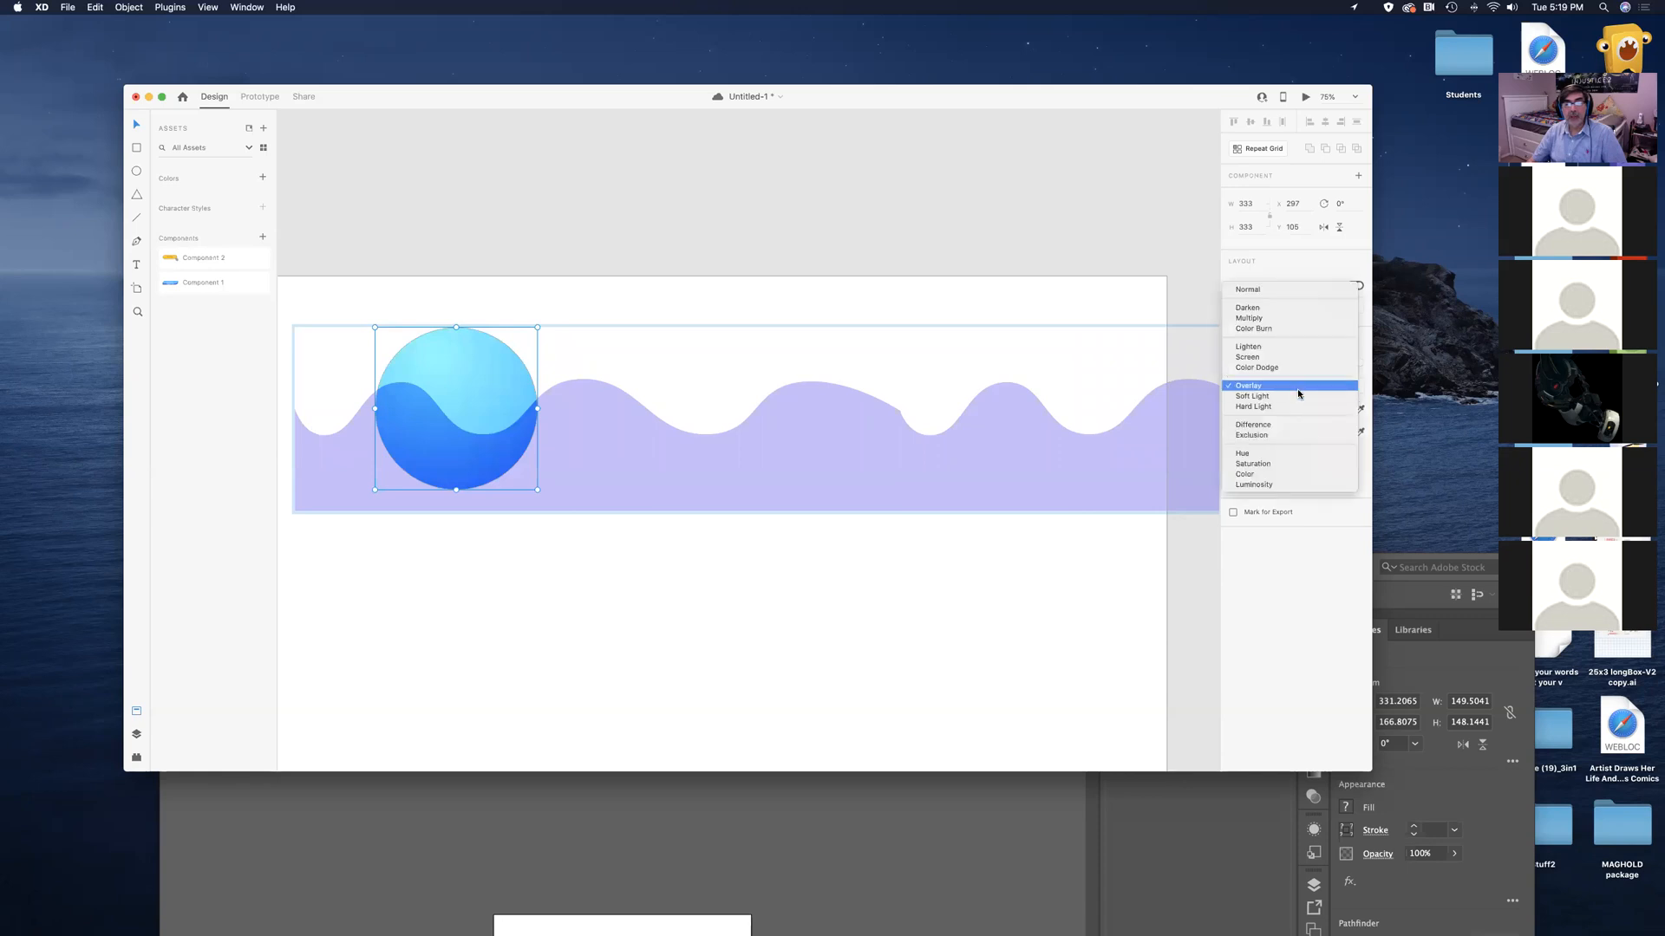
pyautogui.click(1268, 321)
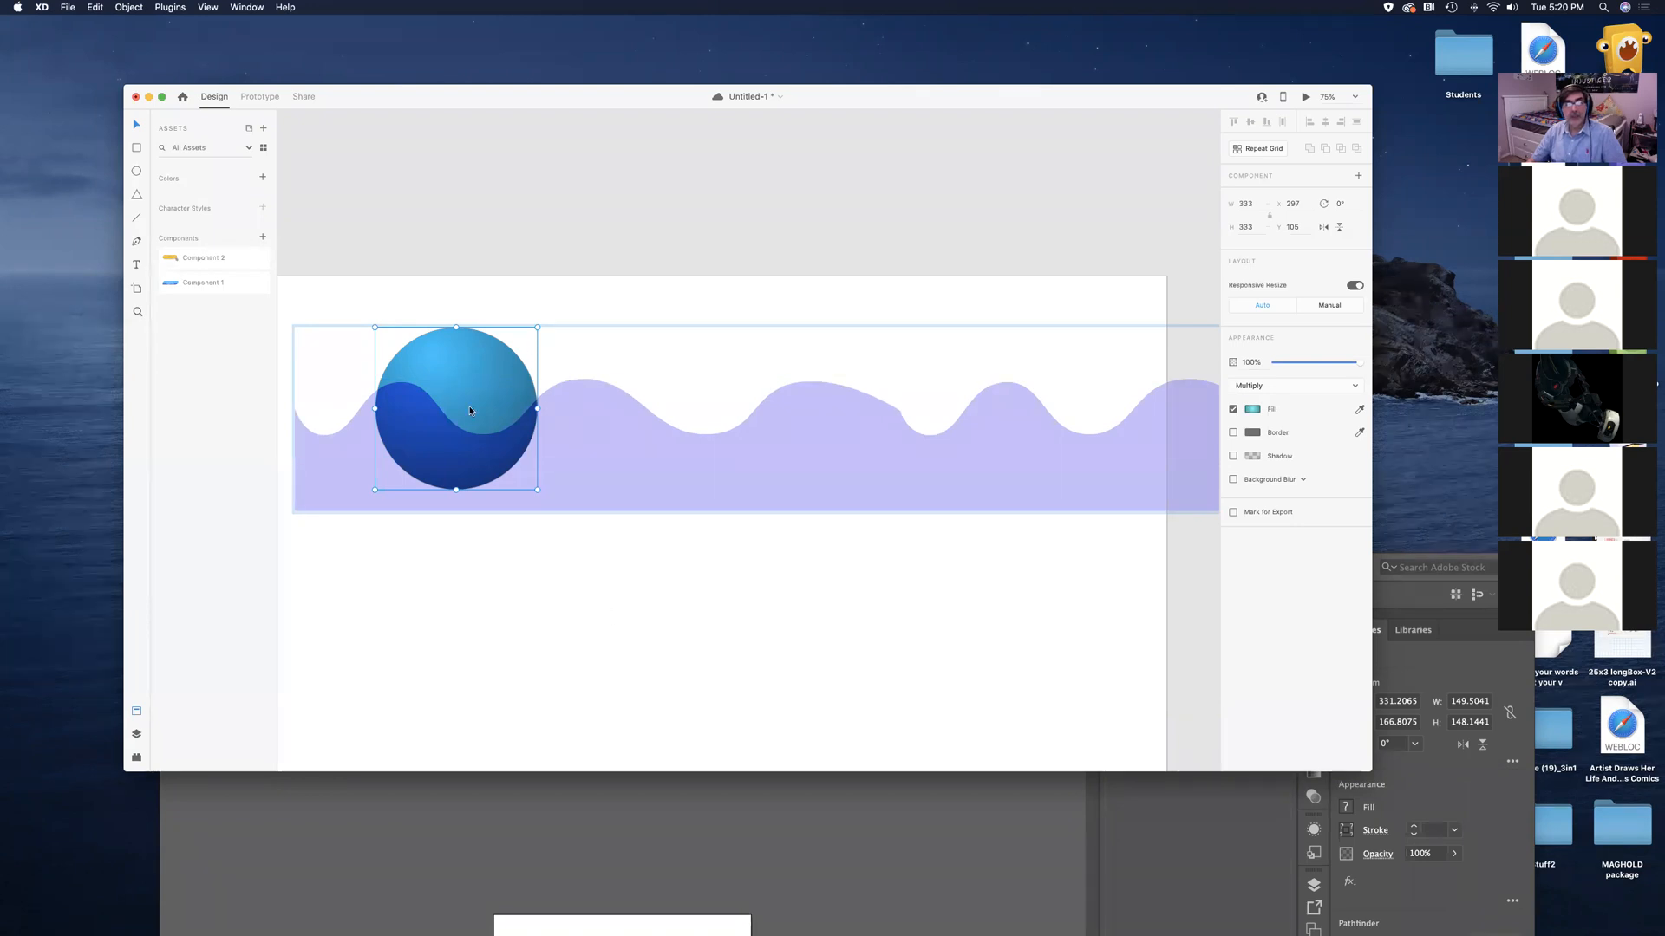
pyautogui.press('super+s')
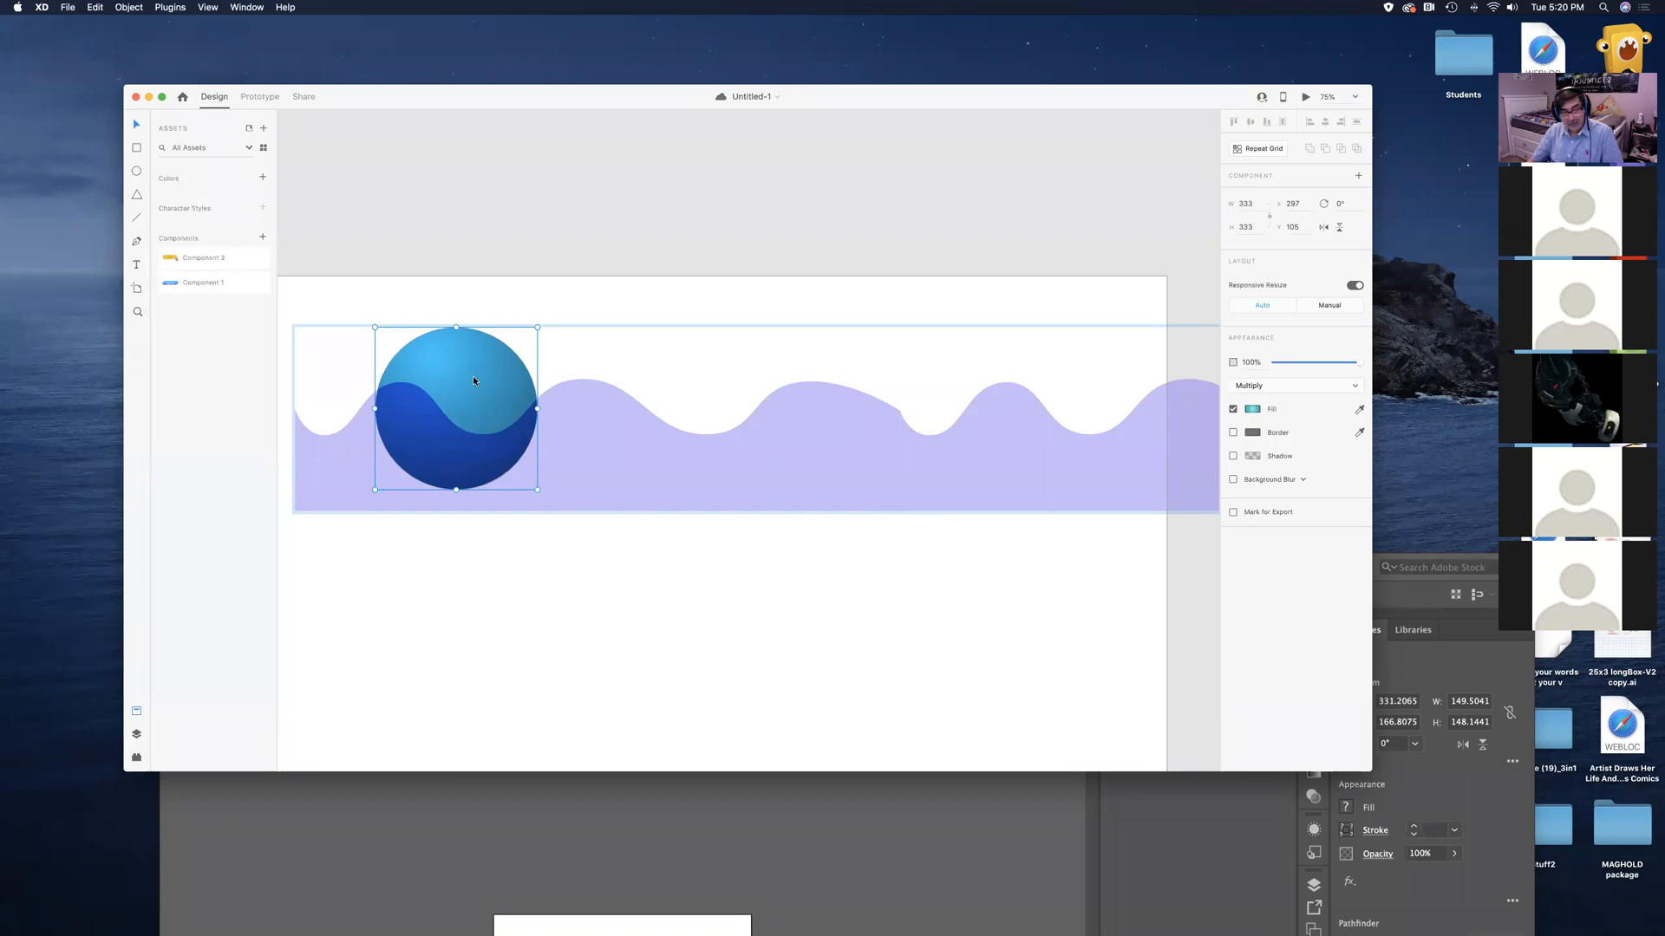
# Duplicate the gradient circle and give the copy a solid, very pale cyan fill with the Normal blend mode
pyautogui.press('super+d')
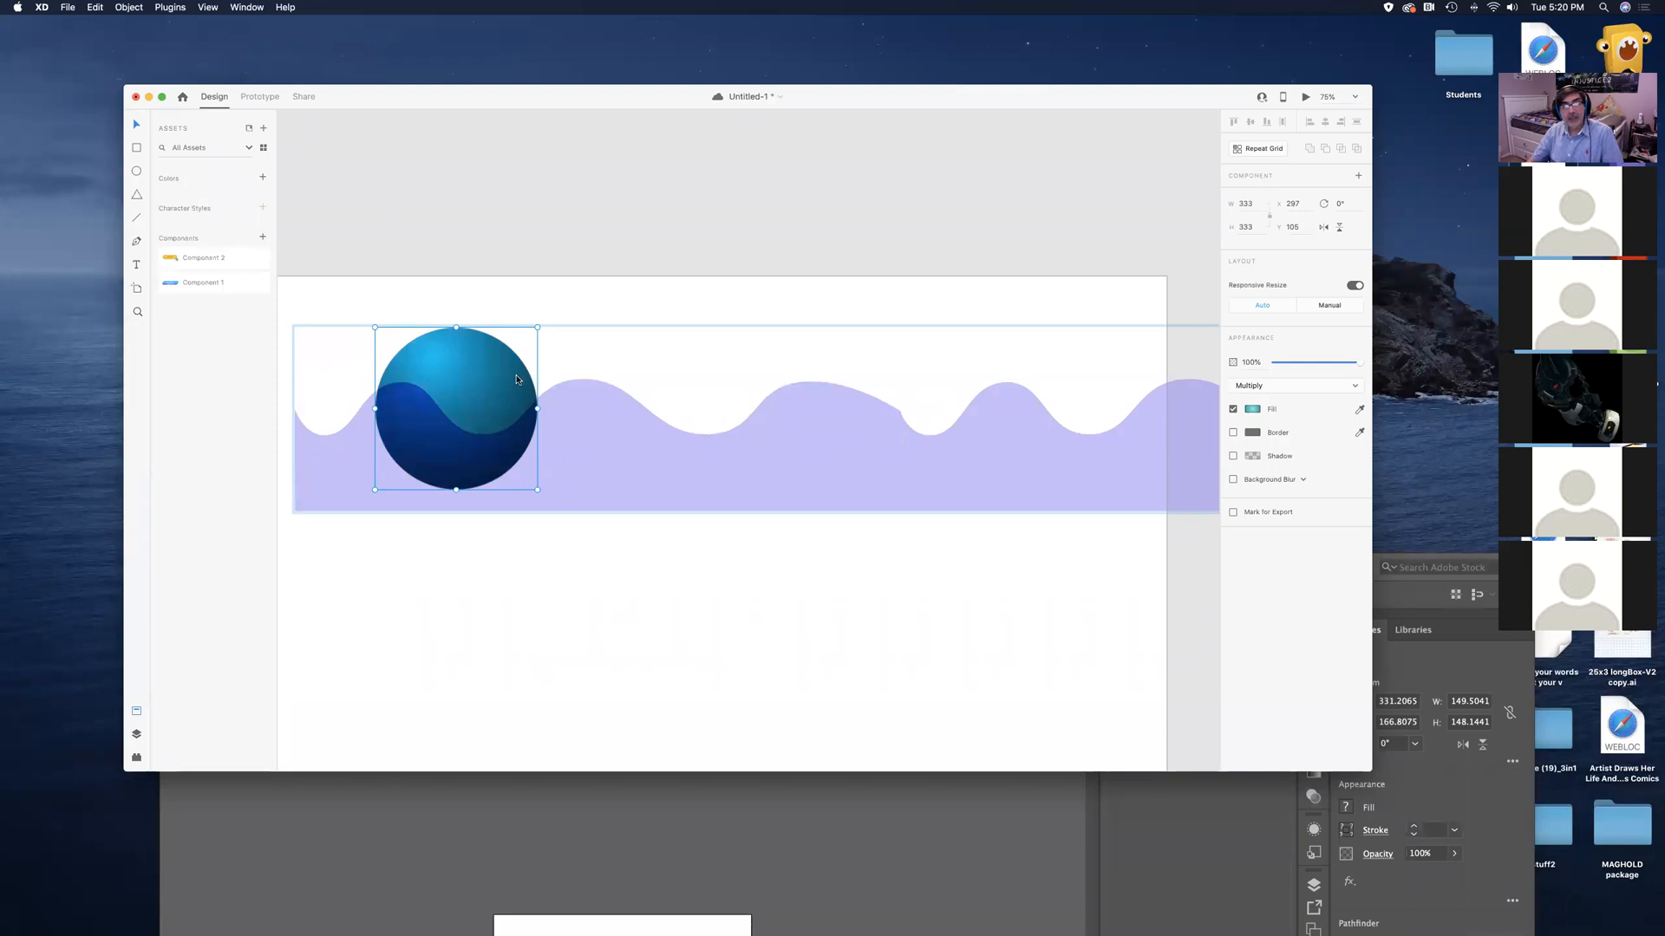
pyautogui.click(1252, 409)
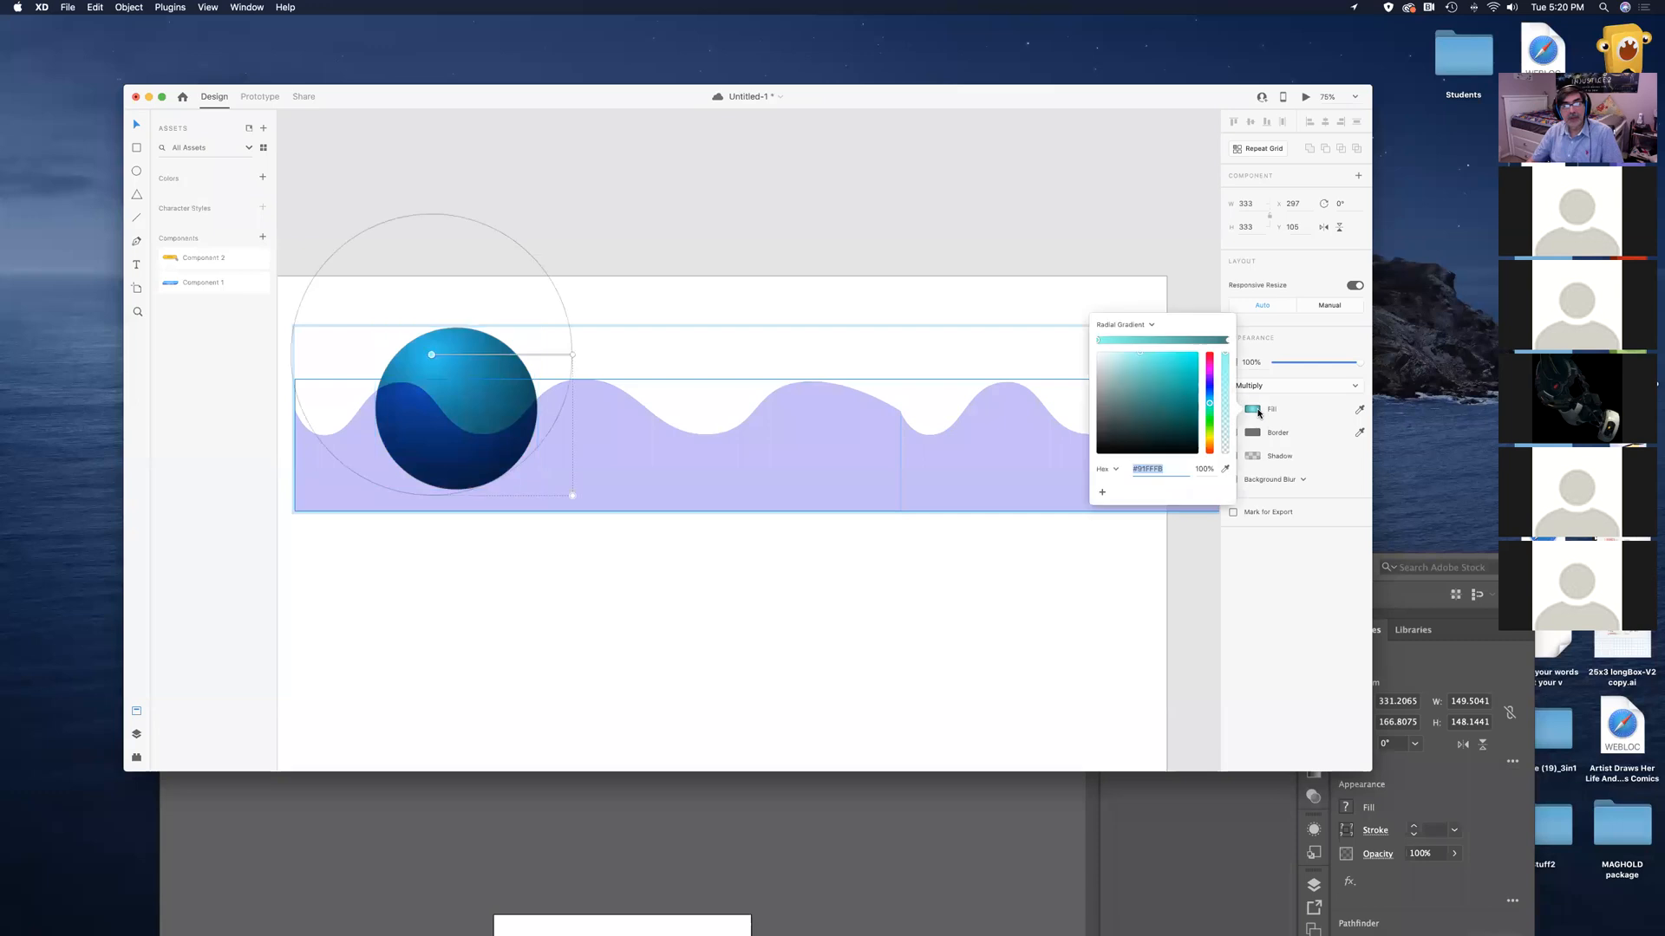
pyautogui.click(1149, 323)
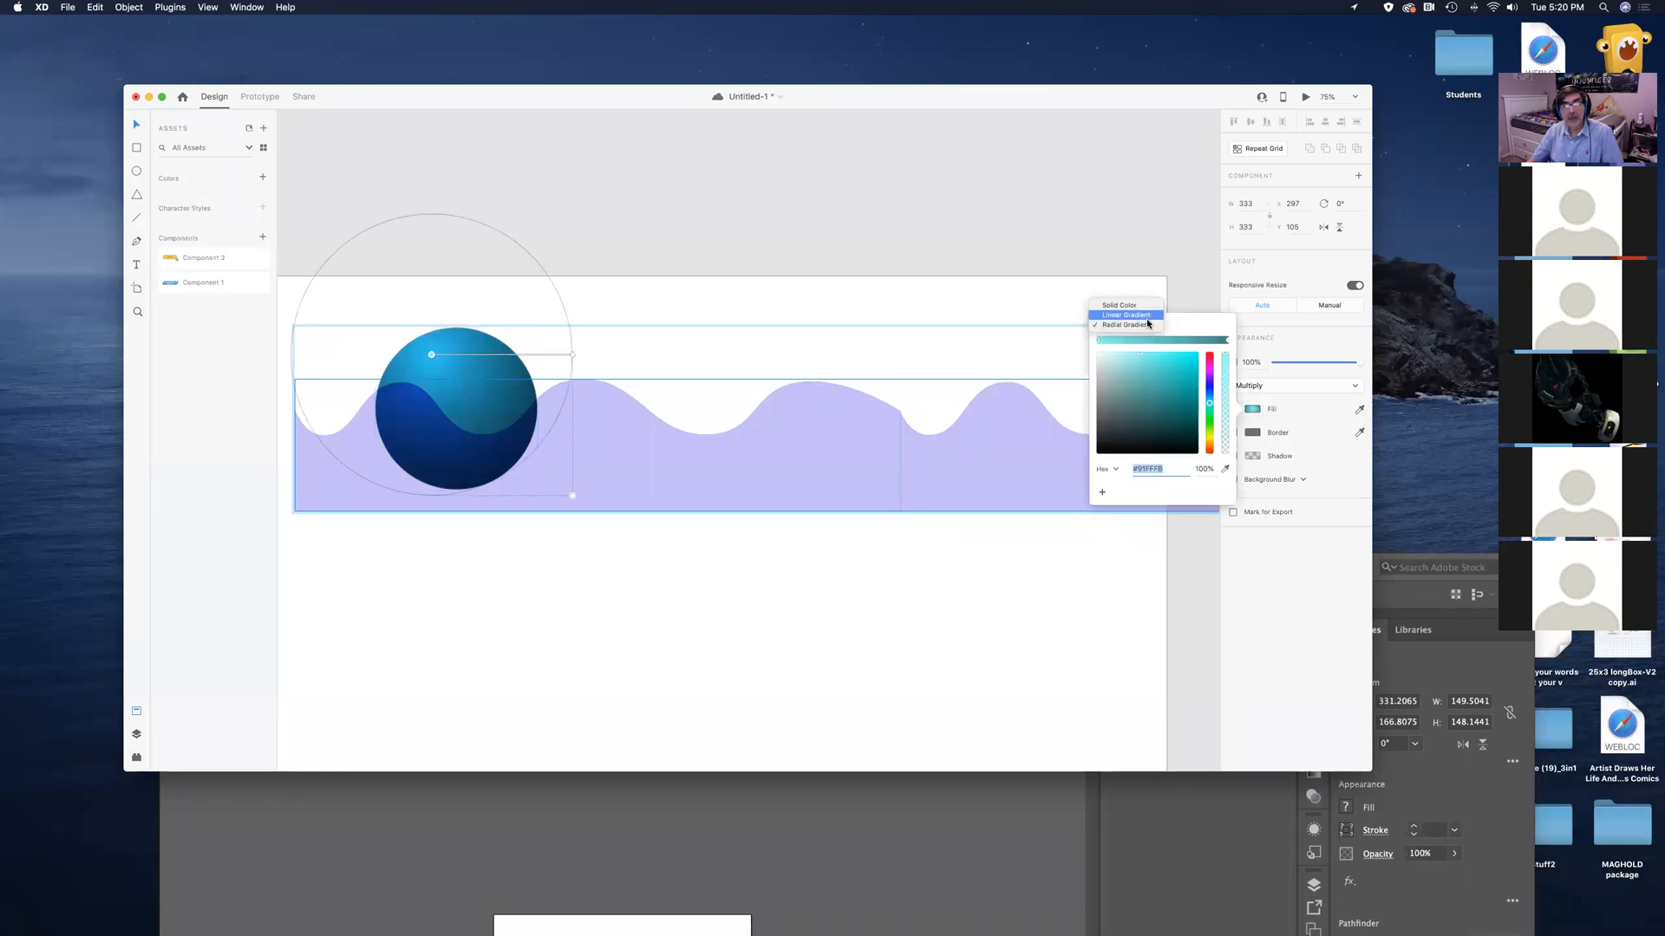
pyautogui.click(1127, 305)
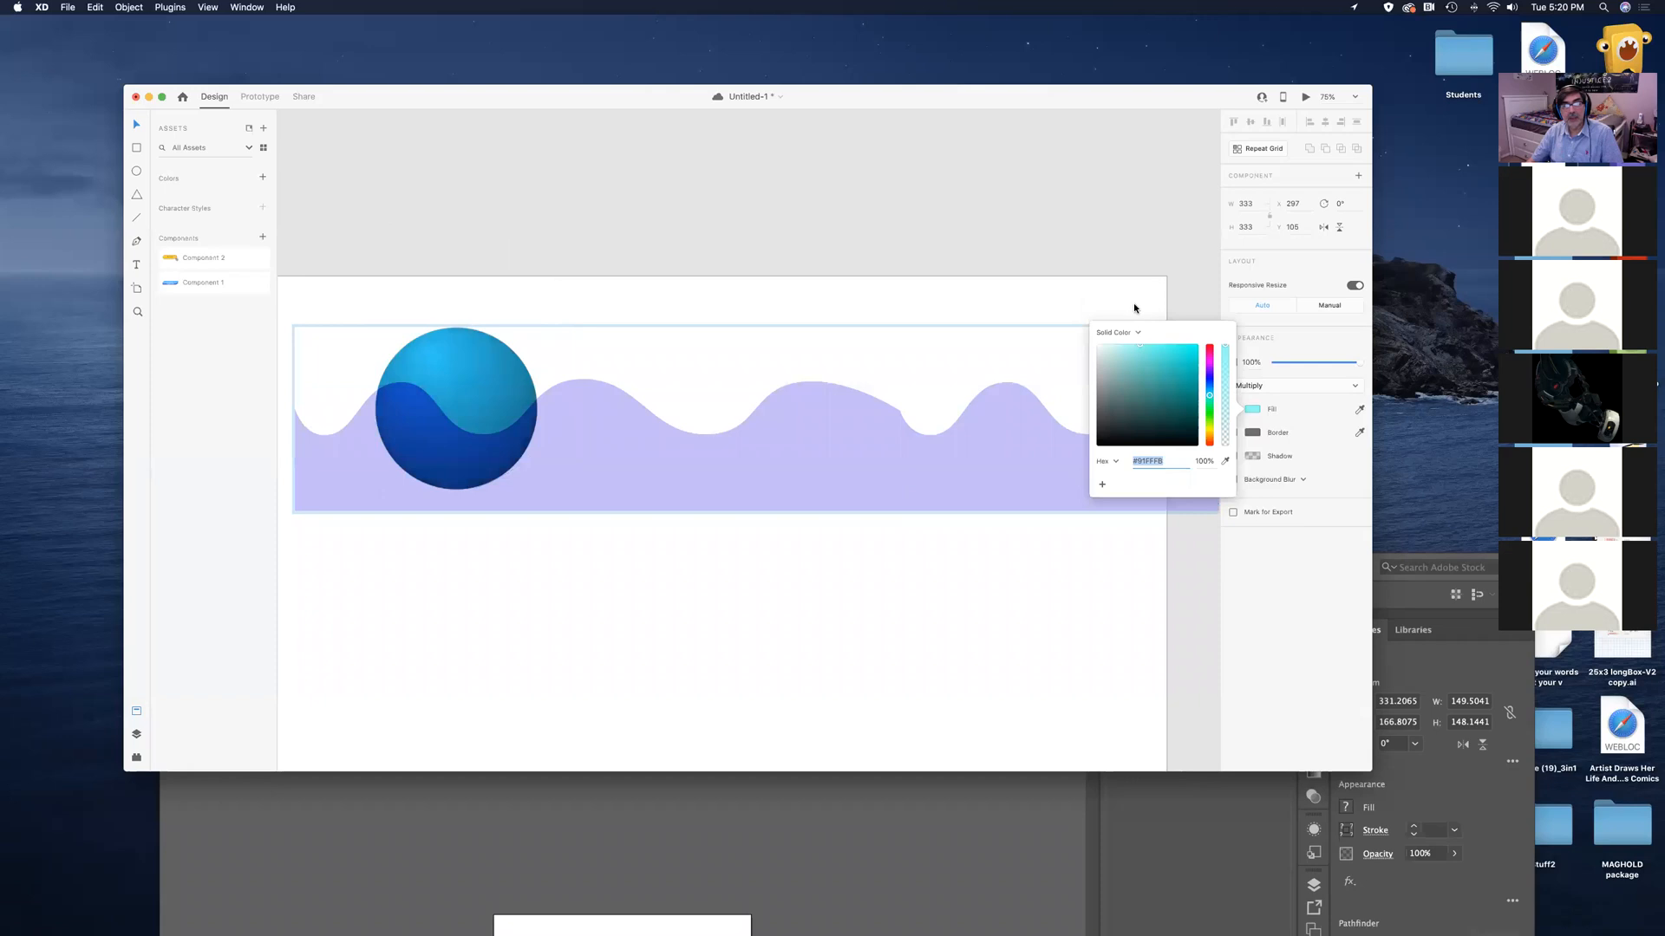
pyautogui.click(1110, 349)
pyautogui.moveTo(1108, 347); pyautogui.dragTo(1105, 345)
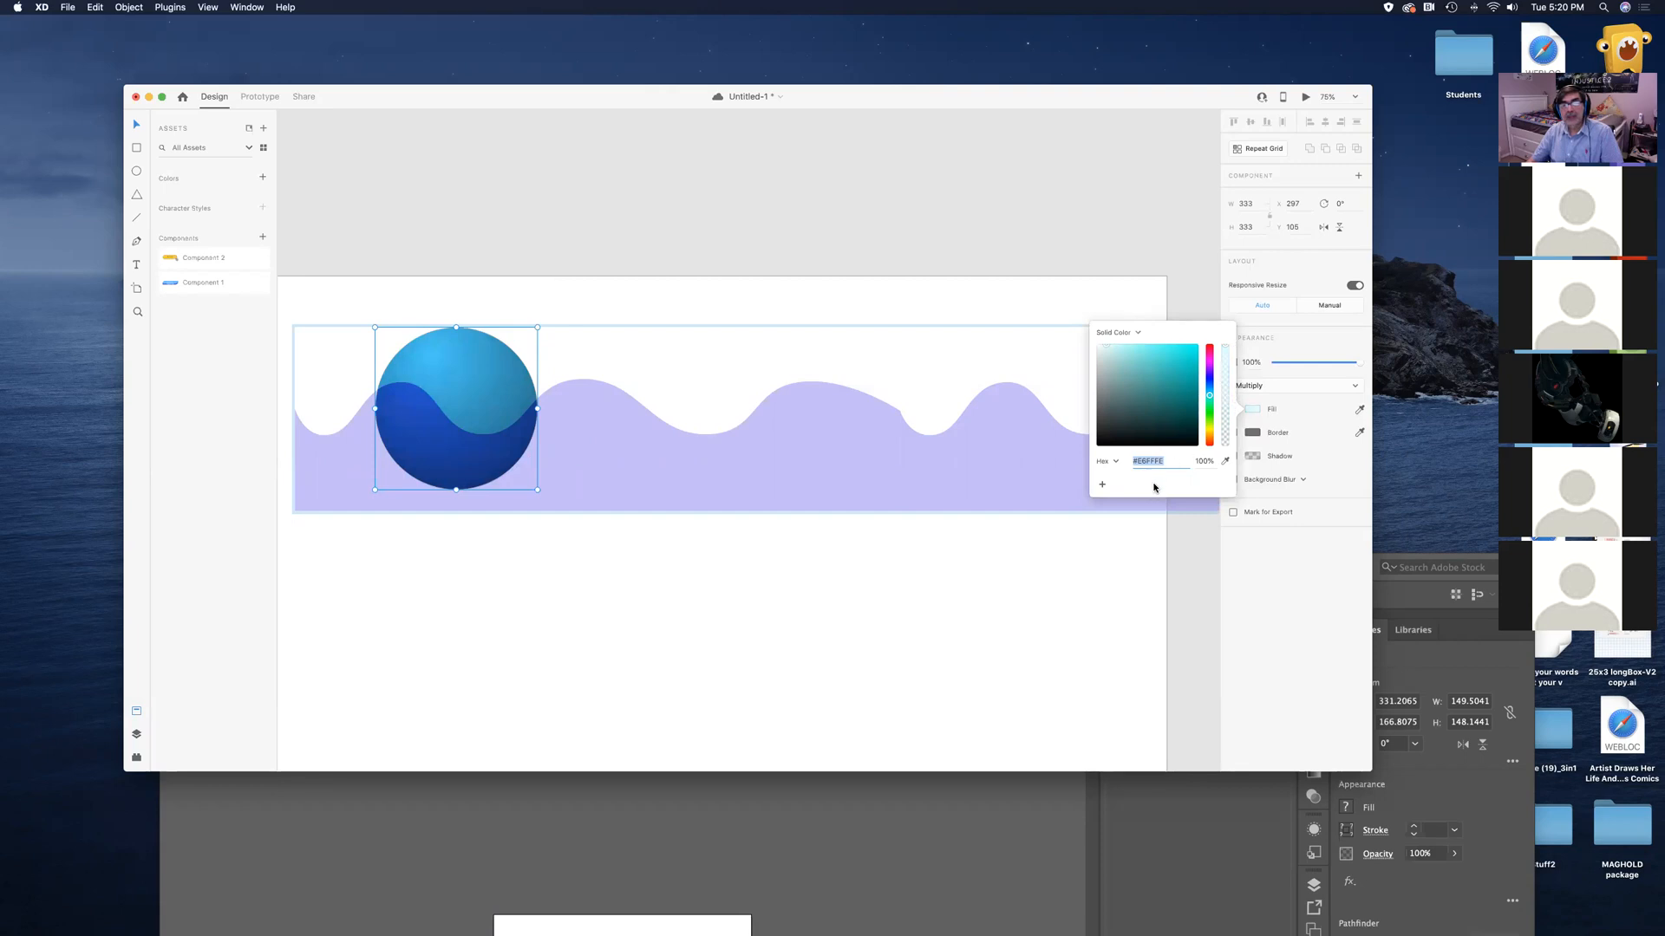
pyautogui.click(1291, 390)
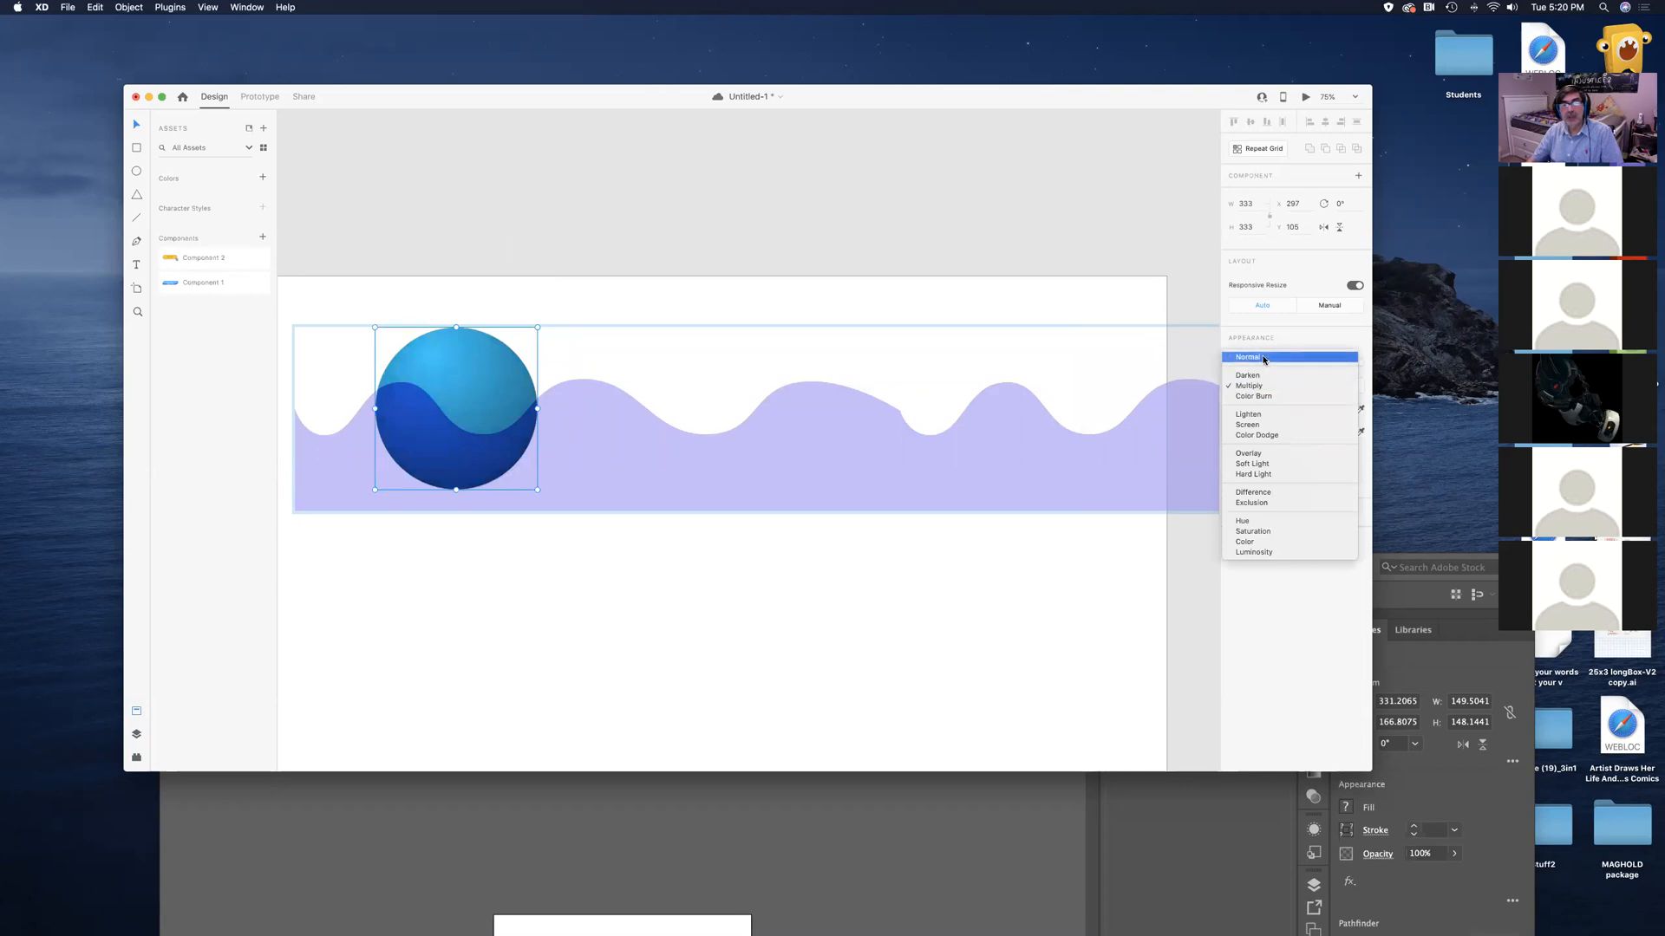
pyautogui.click(1263, 358)
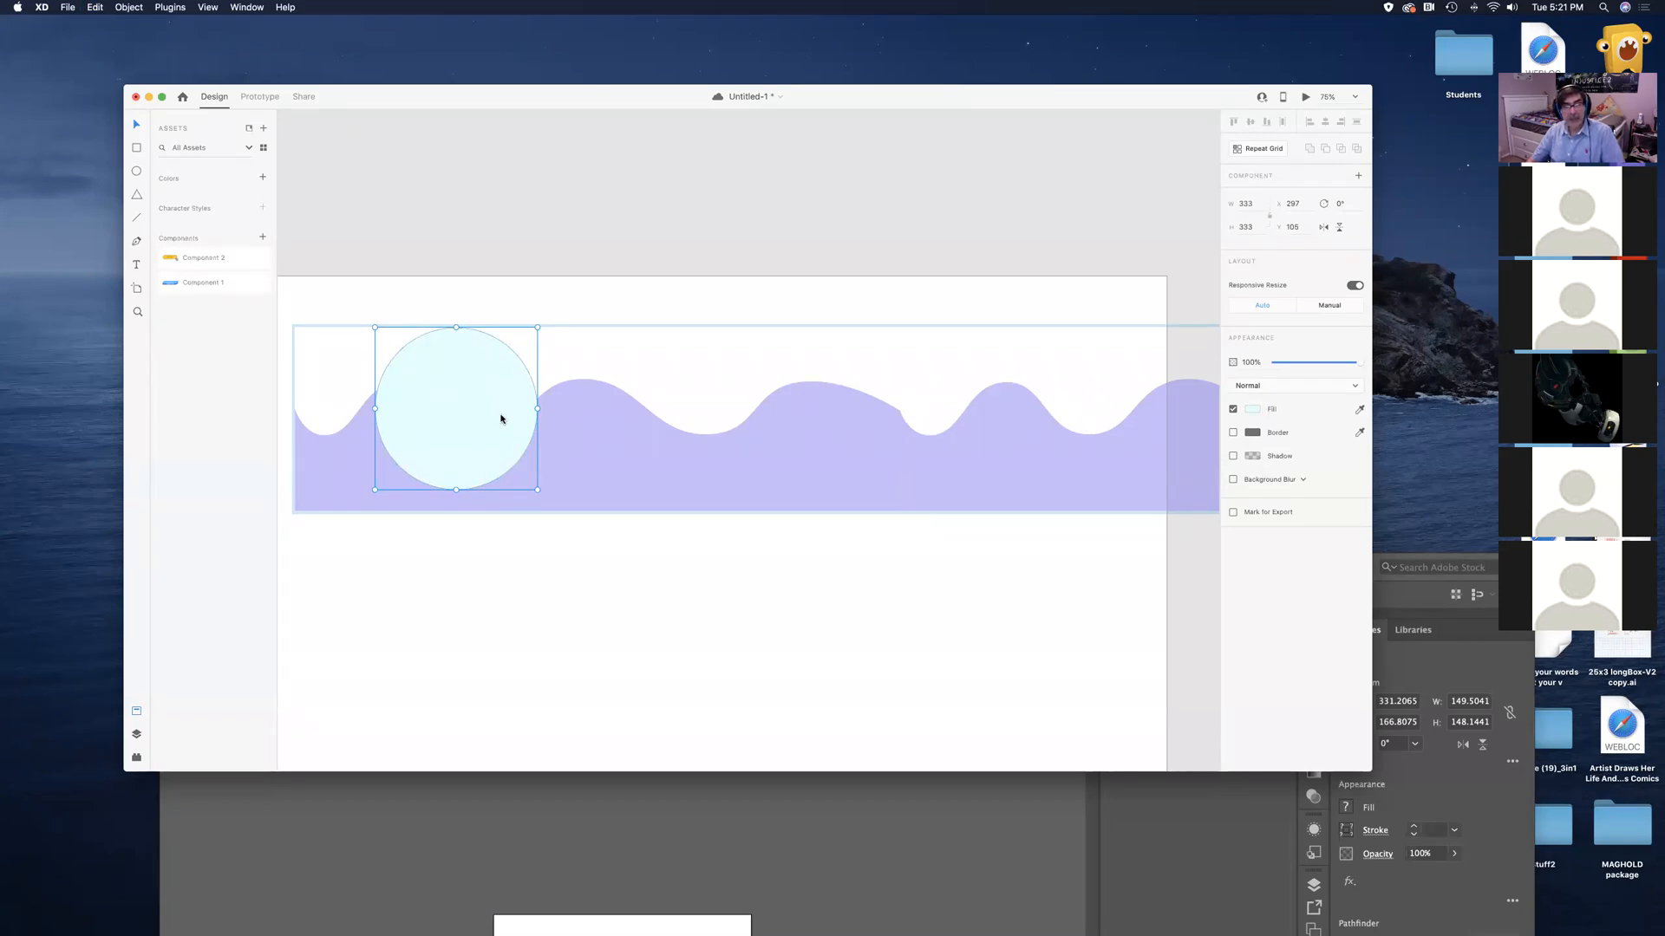
# Place a copy of the pale circle slightly down and left, and subtract the two pale circles to leave a crescent
pyautogui.moveTo(499, 423); pyautogui.dragTo(492, 426)
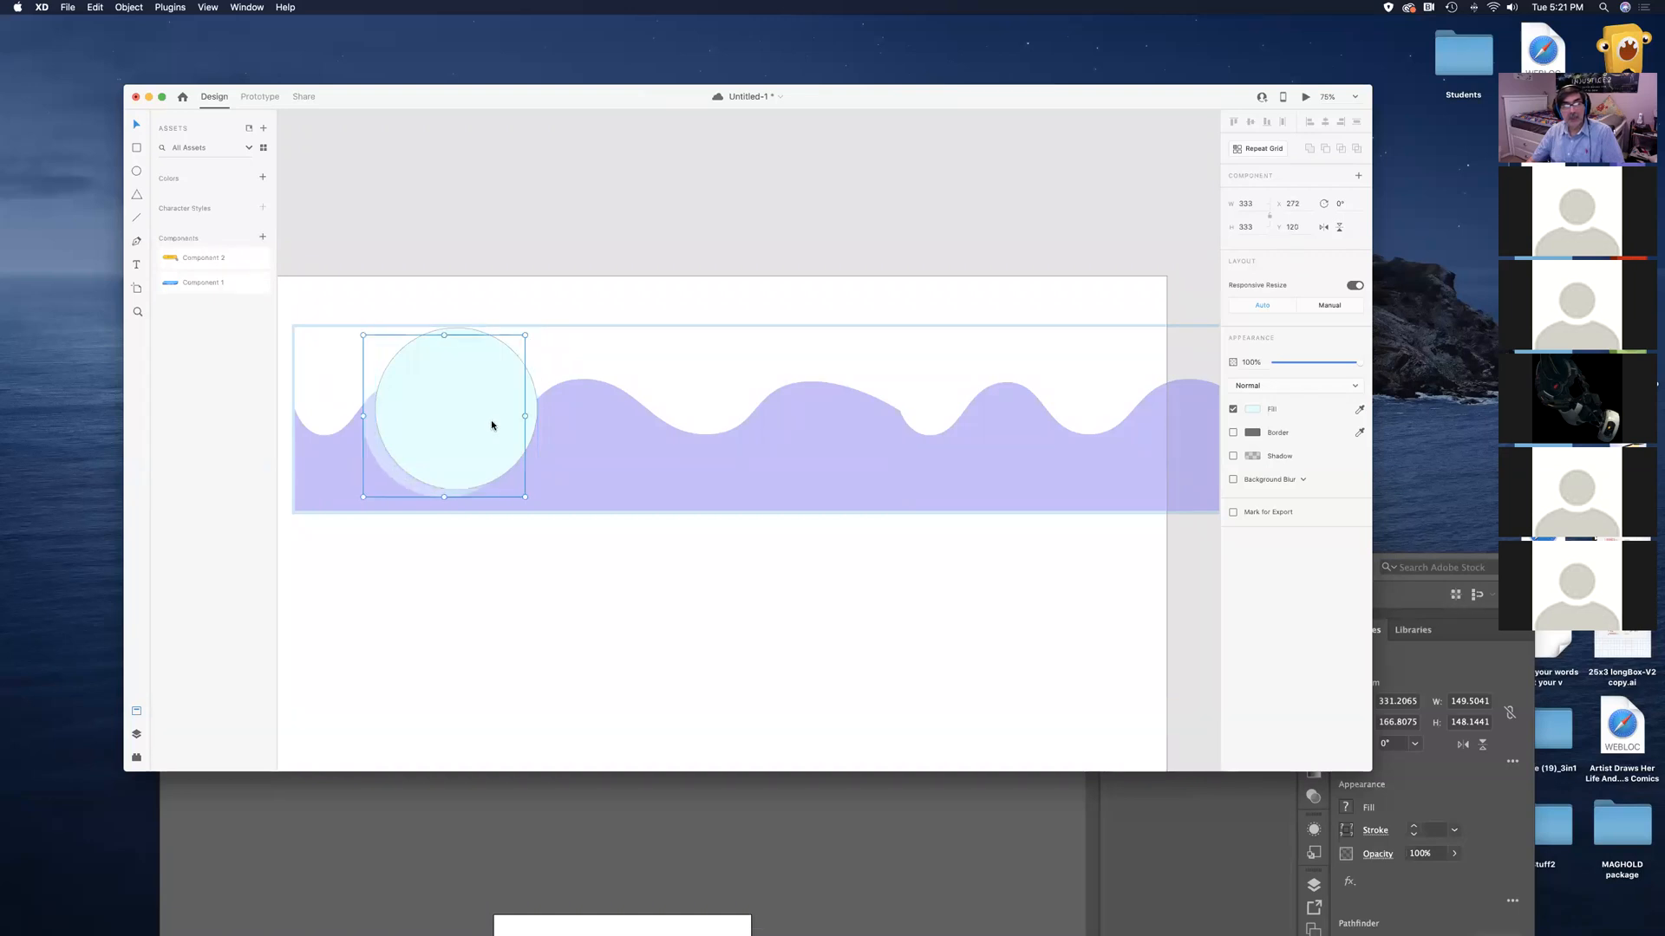
pyautogui.keyDown('shift'); pyautogui.click(530, 395); pyautogui.keyUp('shift')
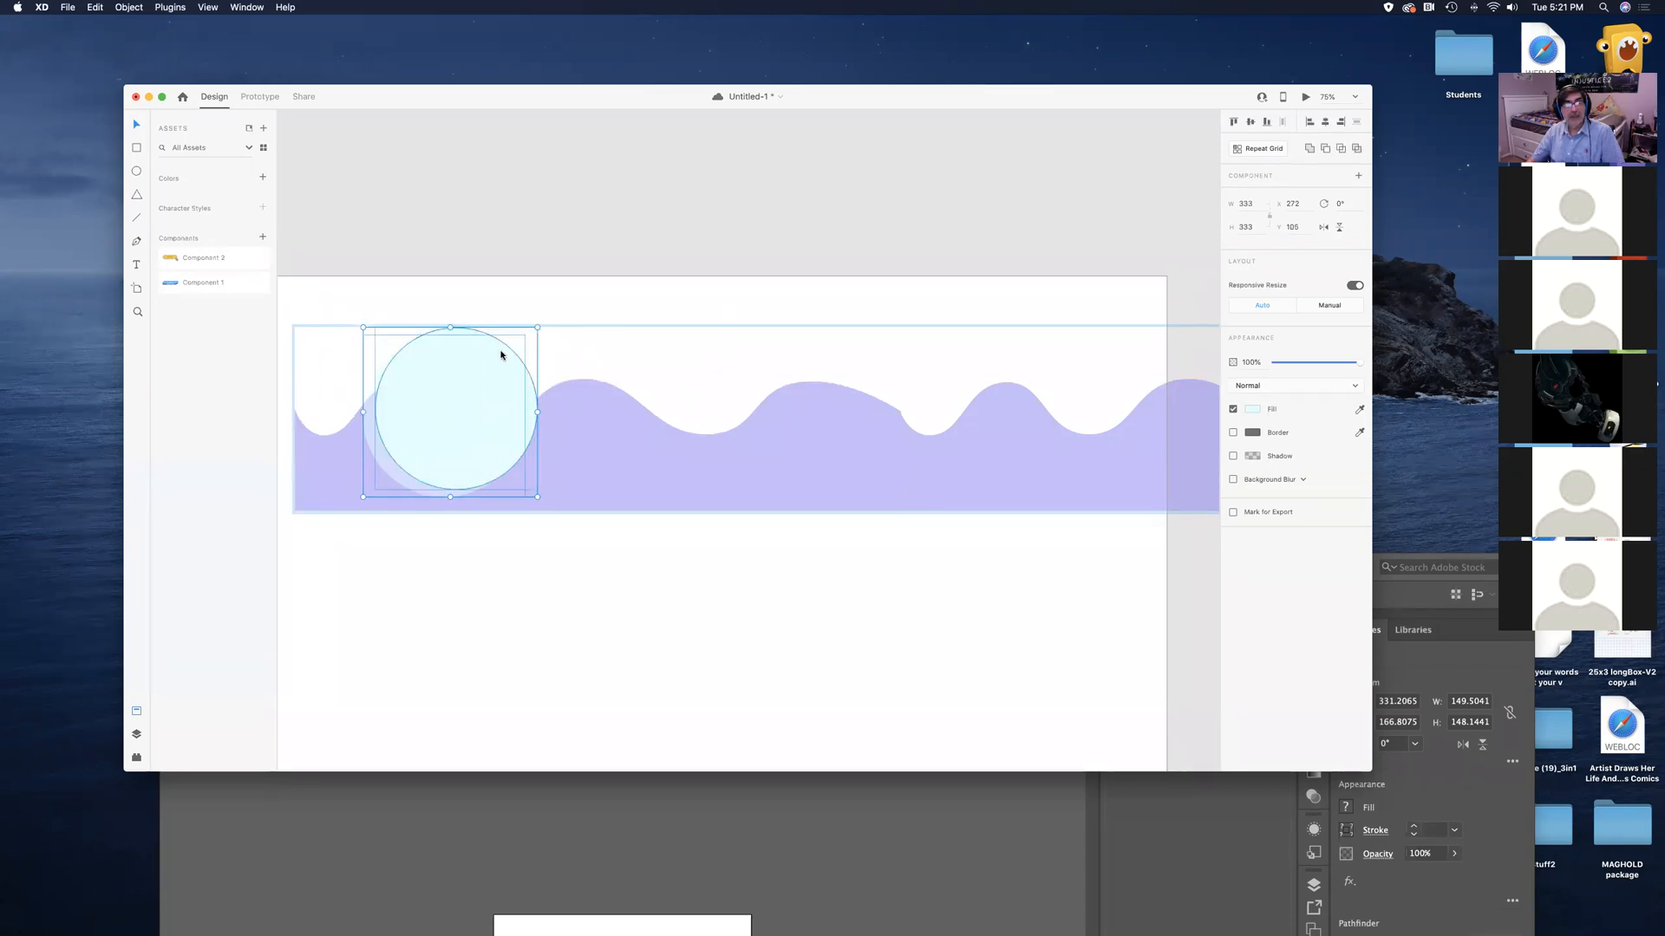
pyautogui.moveTo(1138, 92); pyautogui.dragTo(1029, 102)
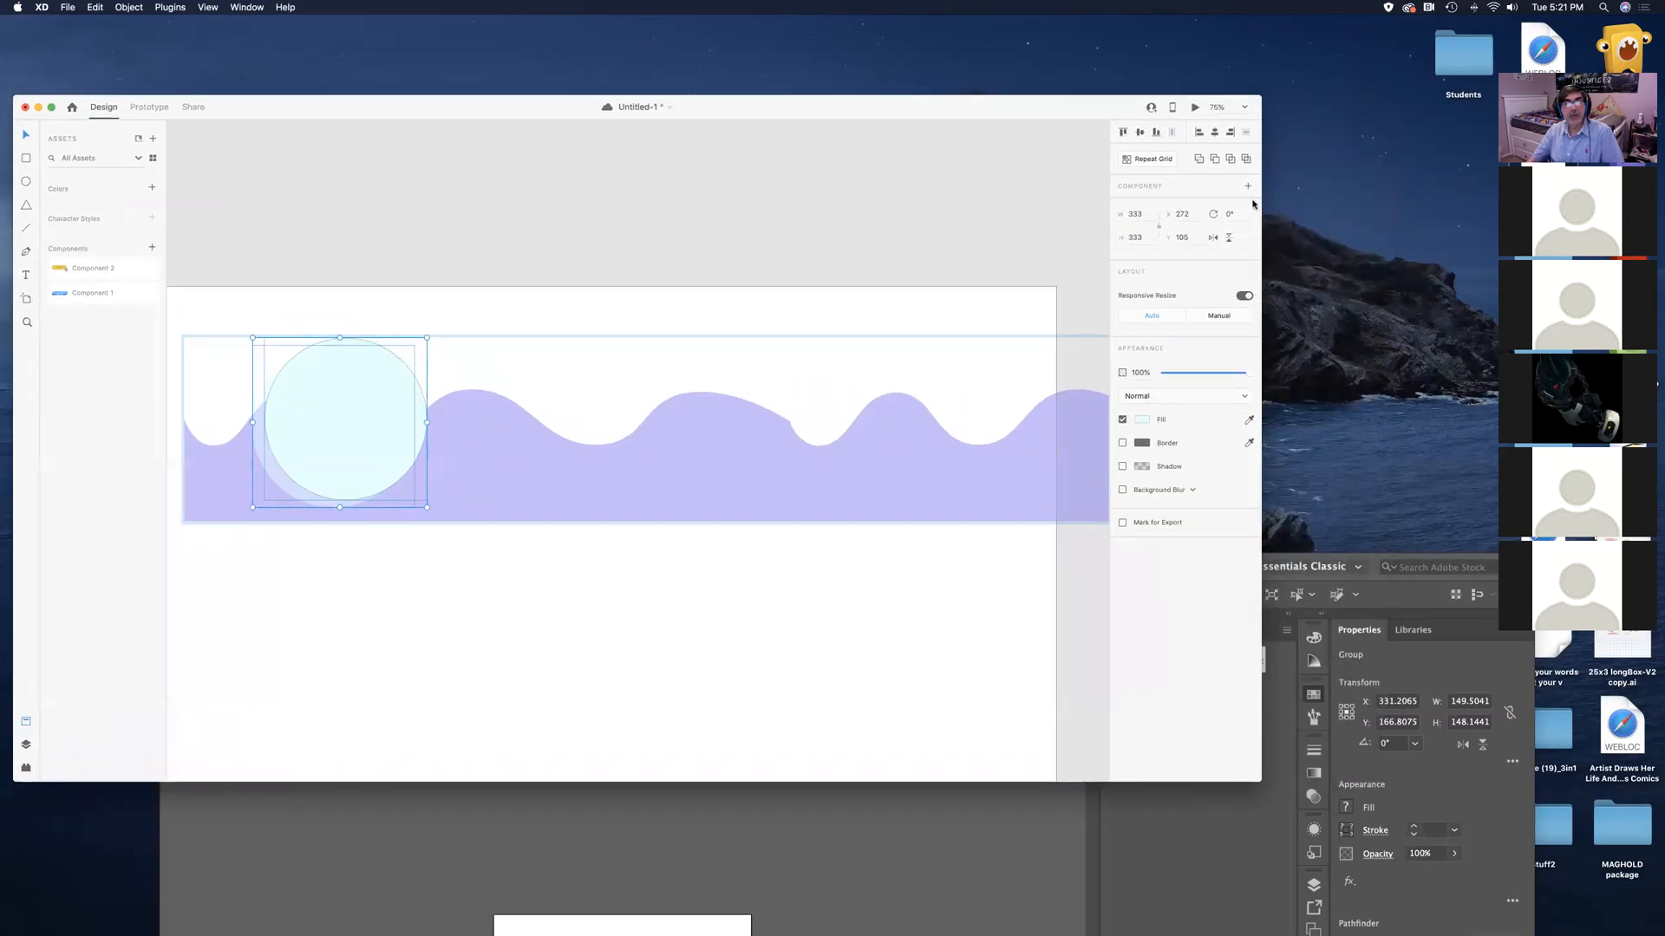
pyautogui.click(1215, 159)
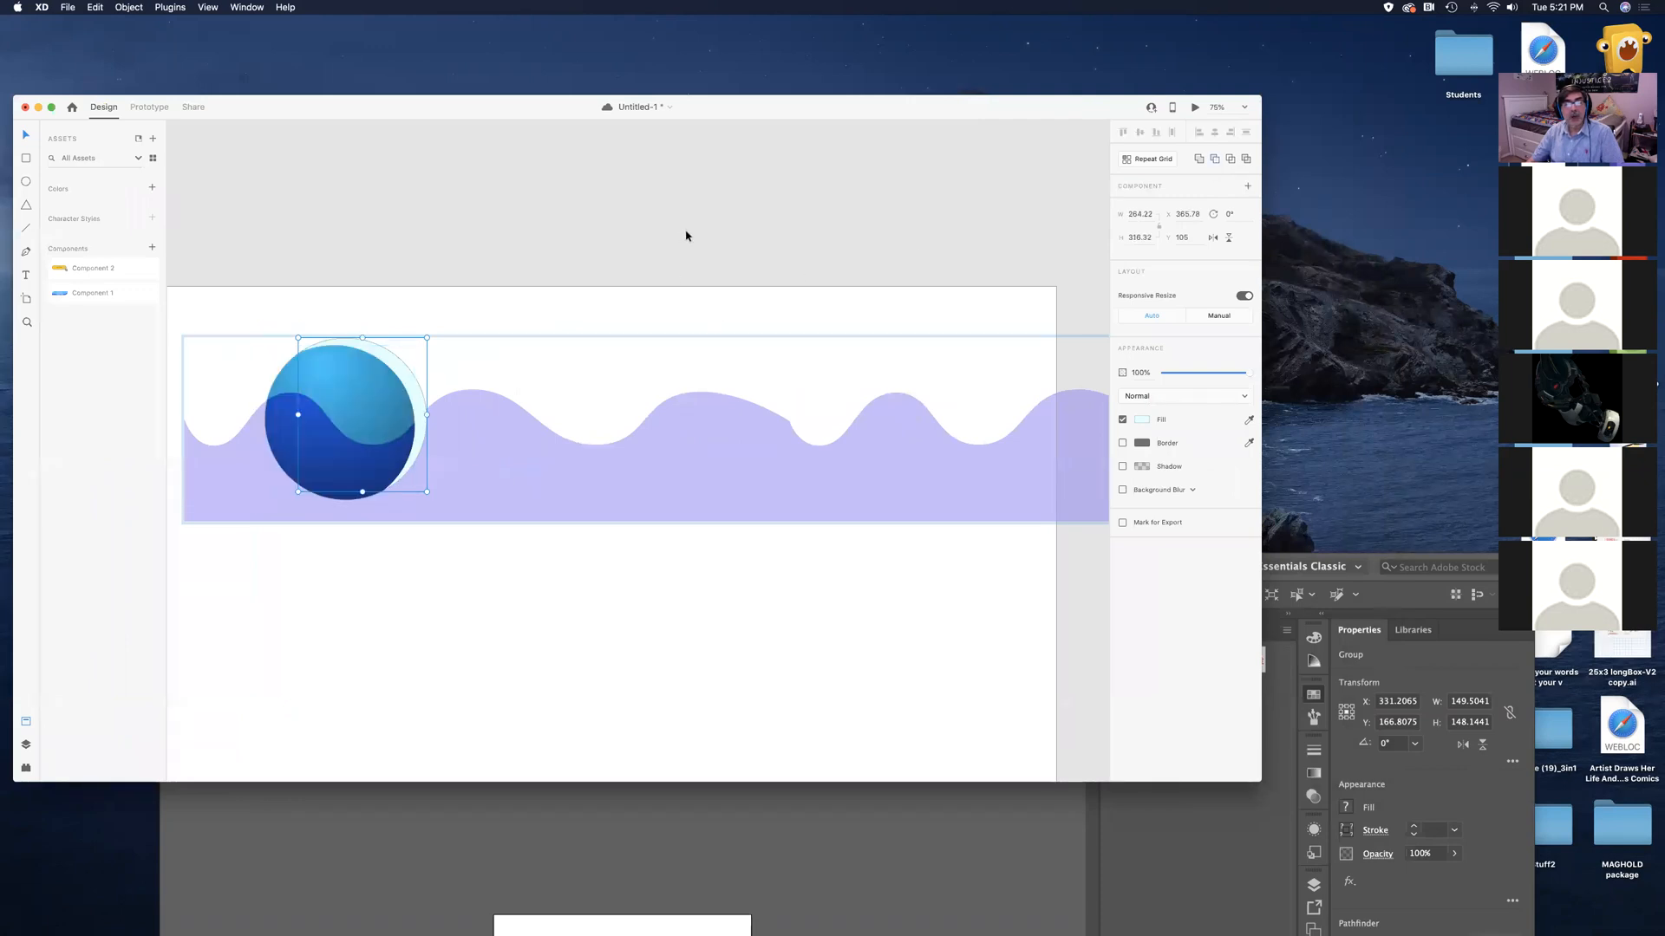
# Shrink the crescent to about 242 × 290 and lower its opacity to about 25%
pyautogui.hscroll(-5, 601, 215)
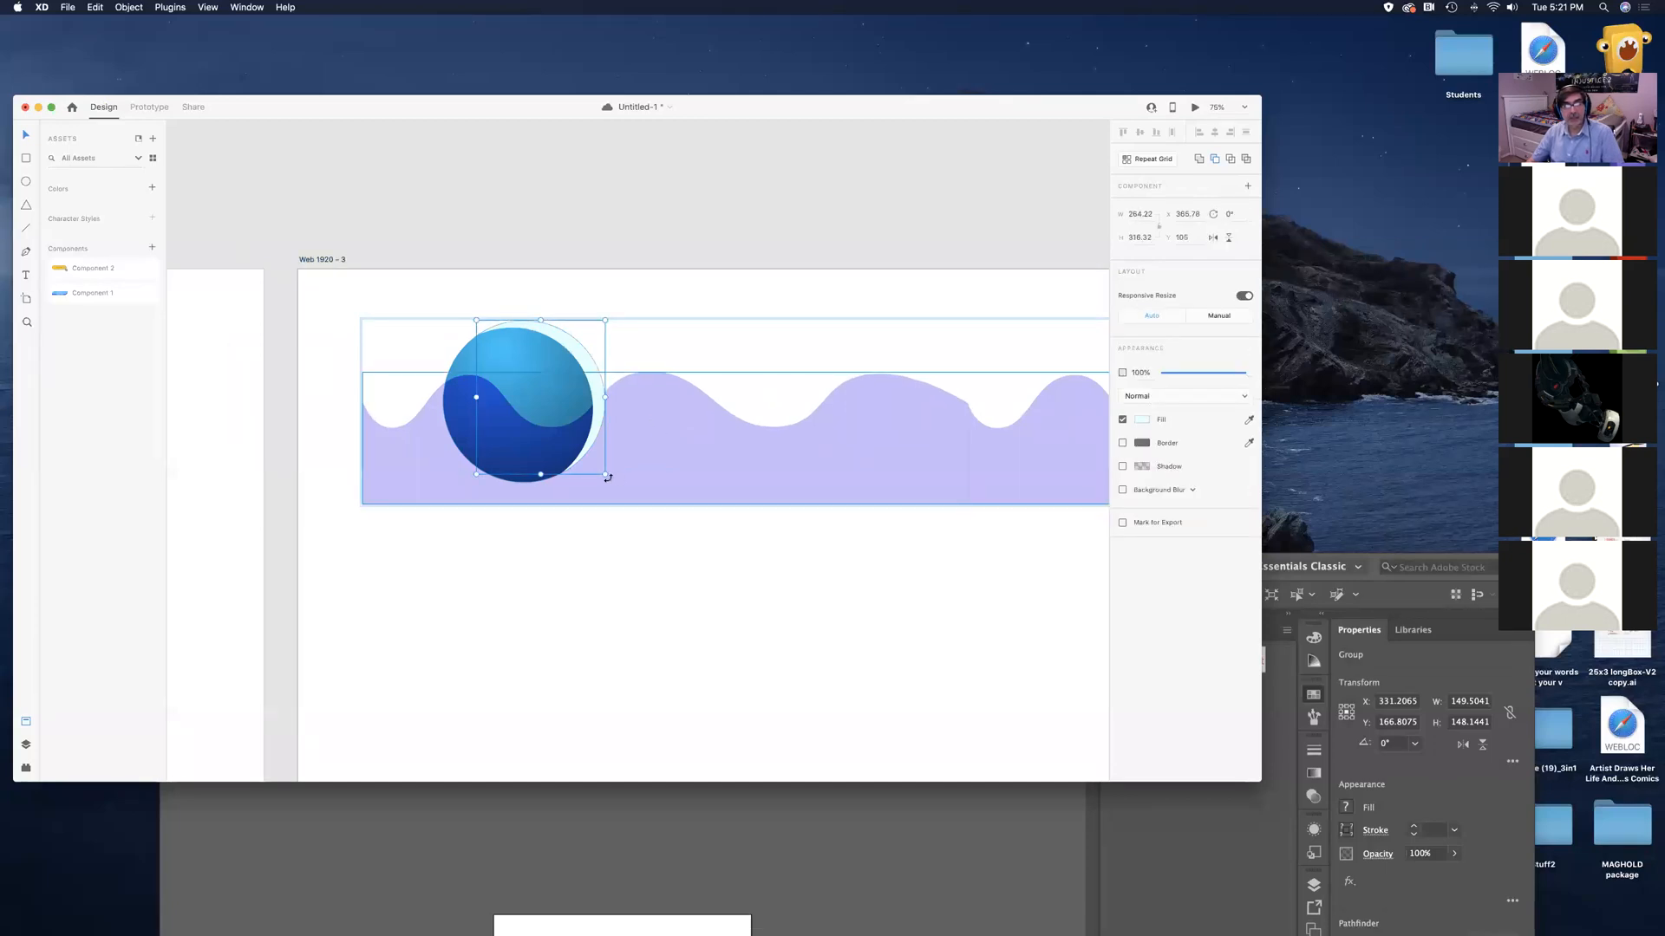
pyautogui.moveTo(604, 474); pyautogui.dragTo(601, 468)
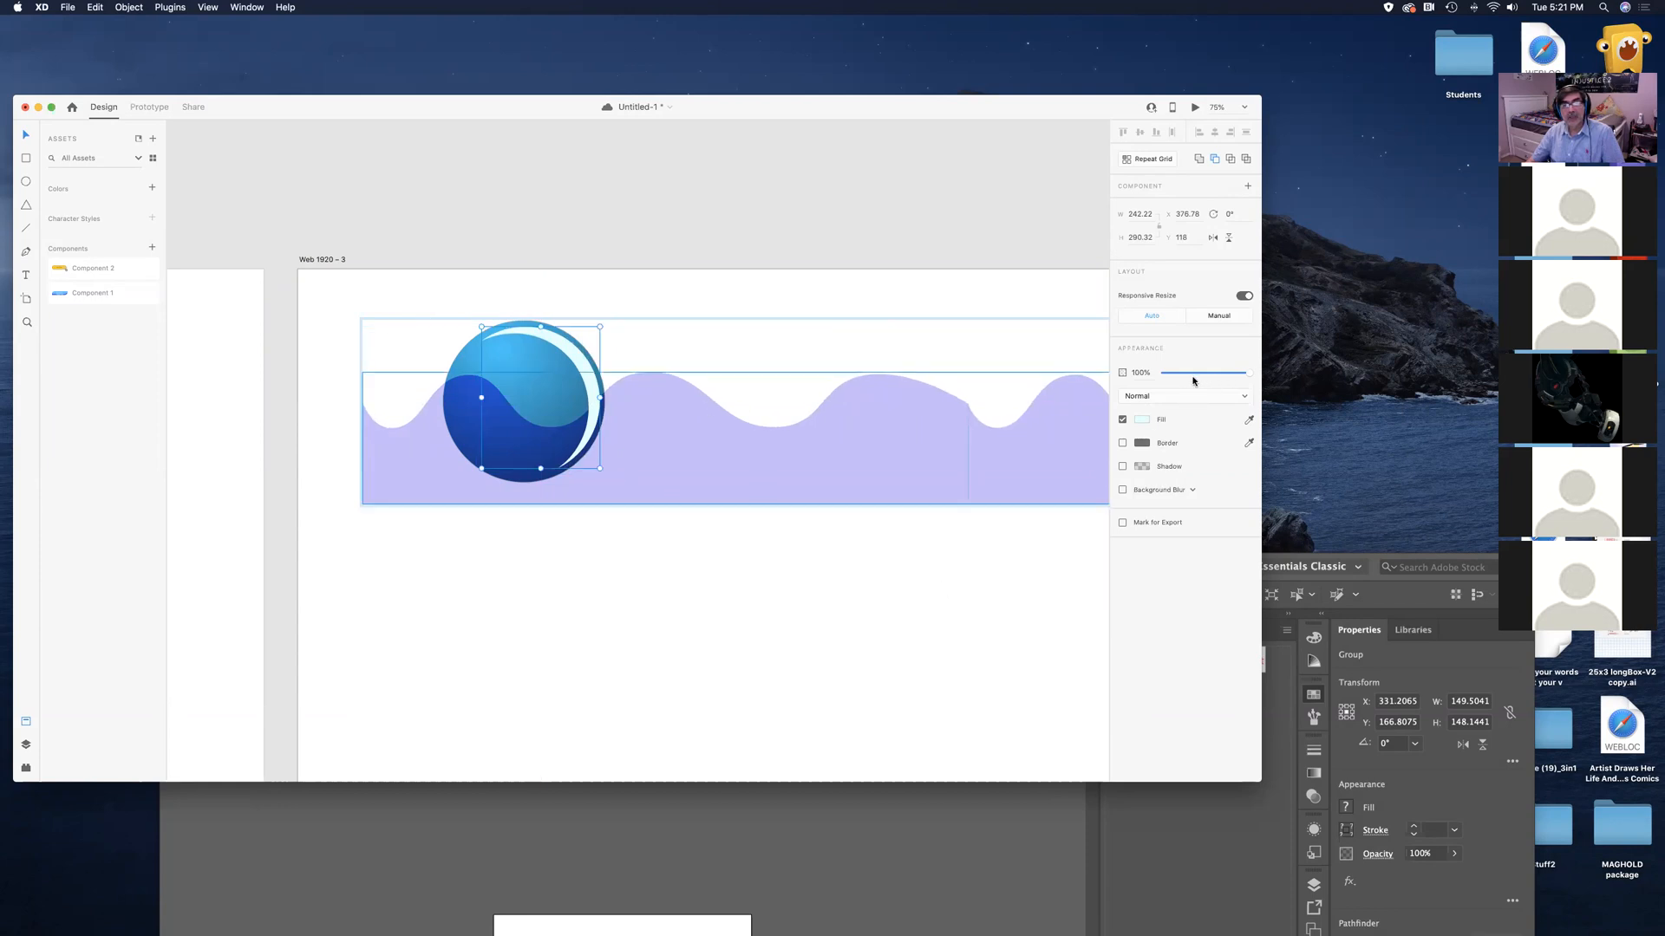
pyautogui.moveTo(1248, 374); pyautogui.dragTo(1185, 376)
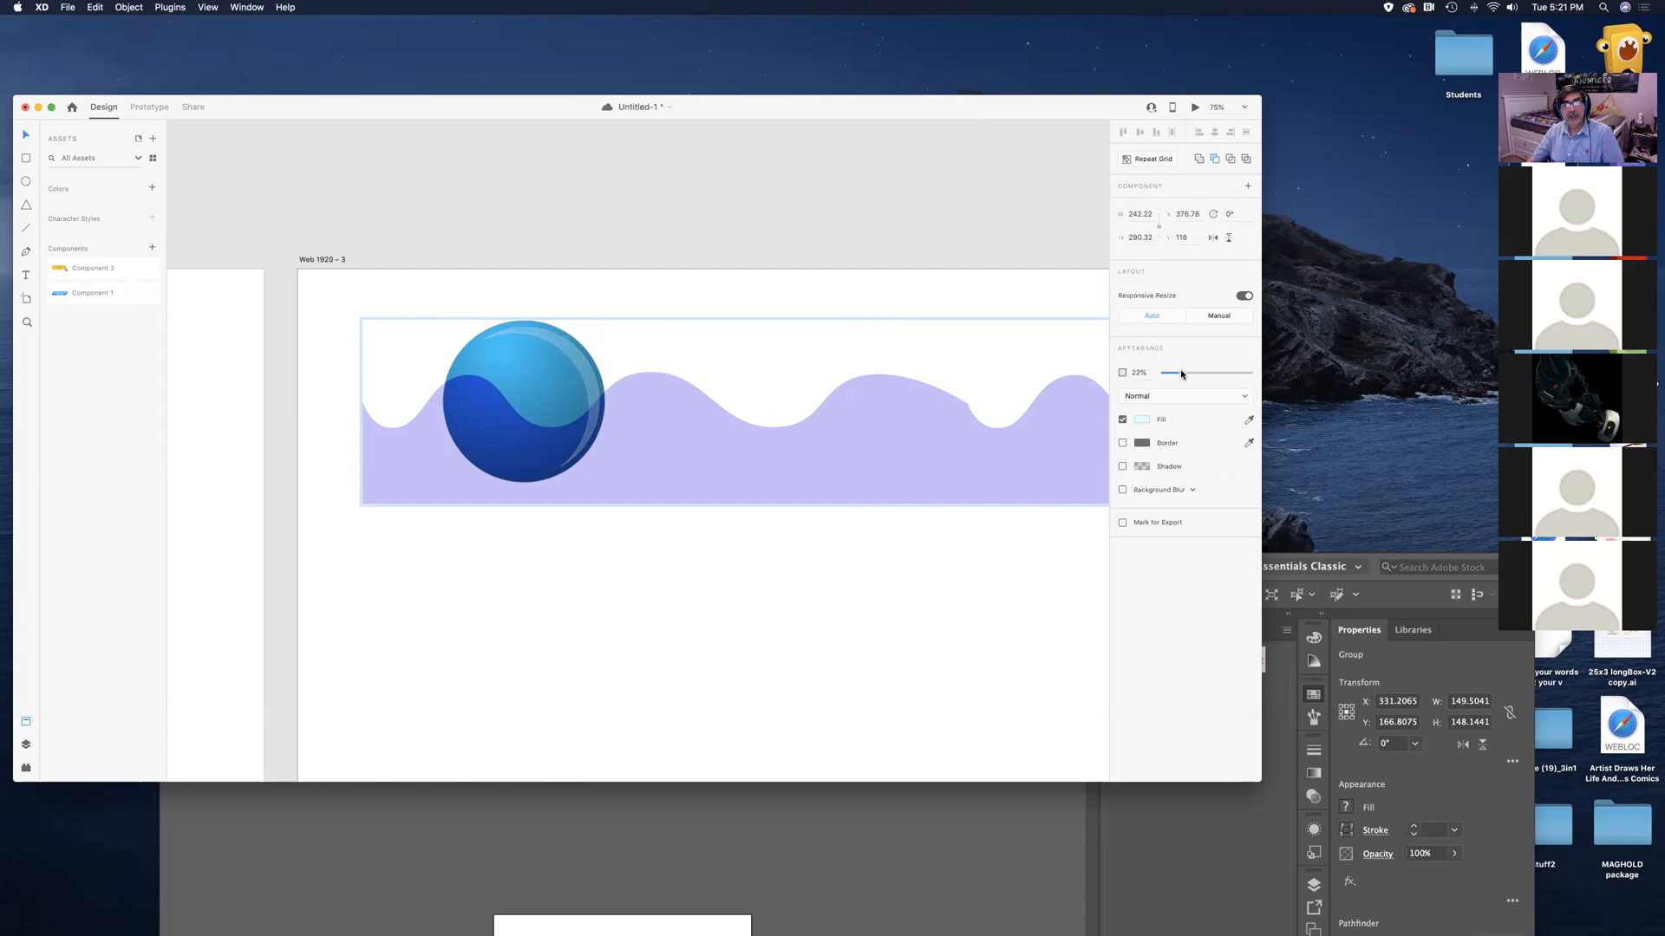
pyautogui.moveTo(1181, 374); pyautogui.dragTo(1185, 373)
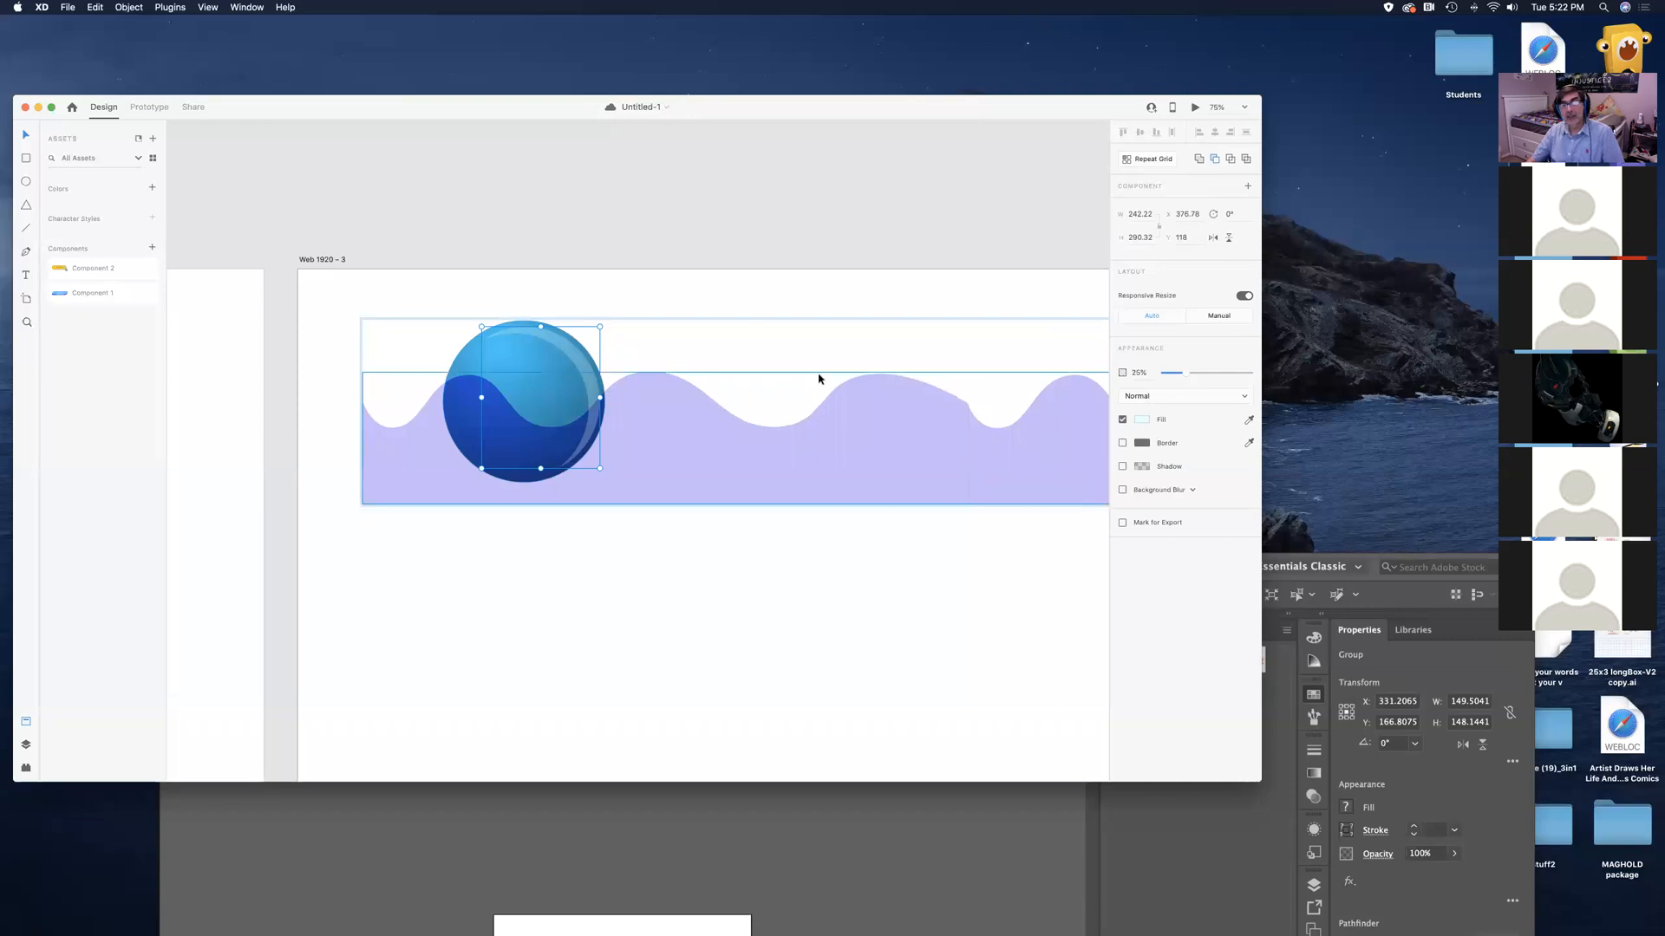
# Leave the masked group and turn the whole sphere graphic into a component
pyautogui.click(805, 295)
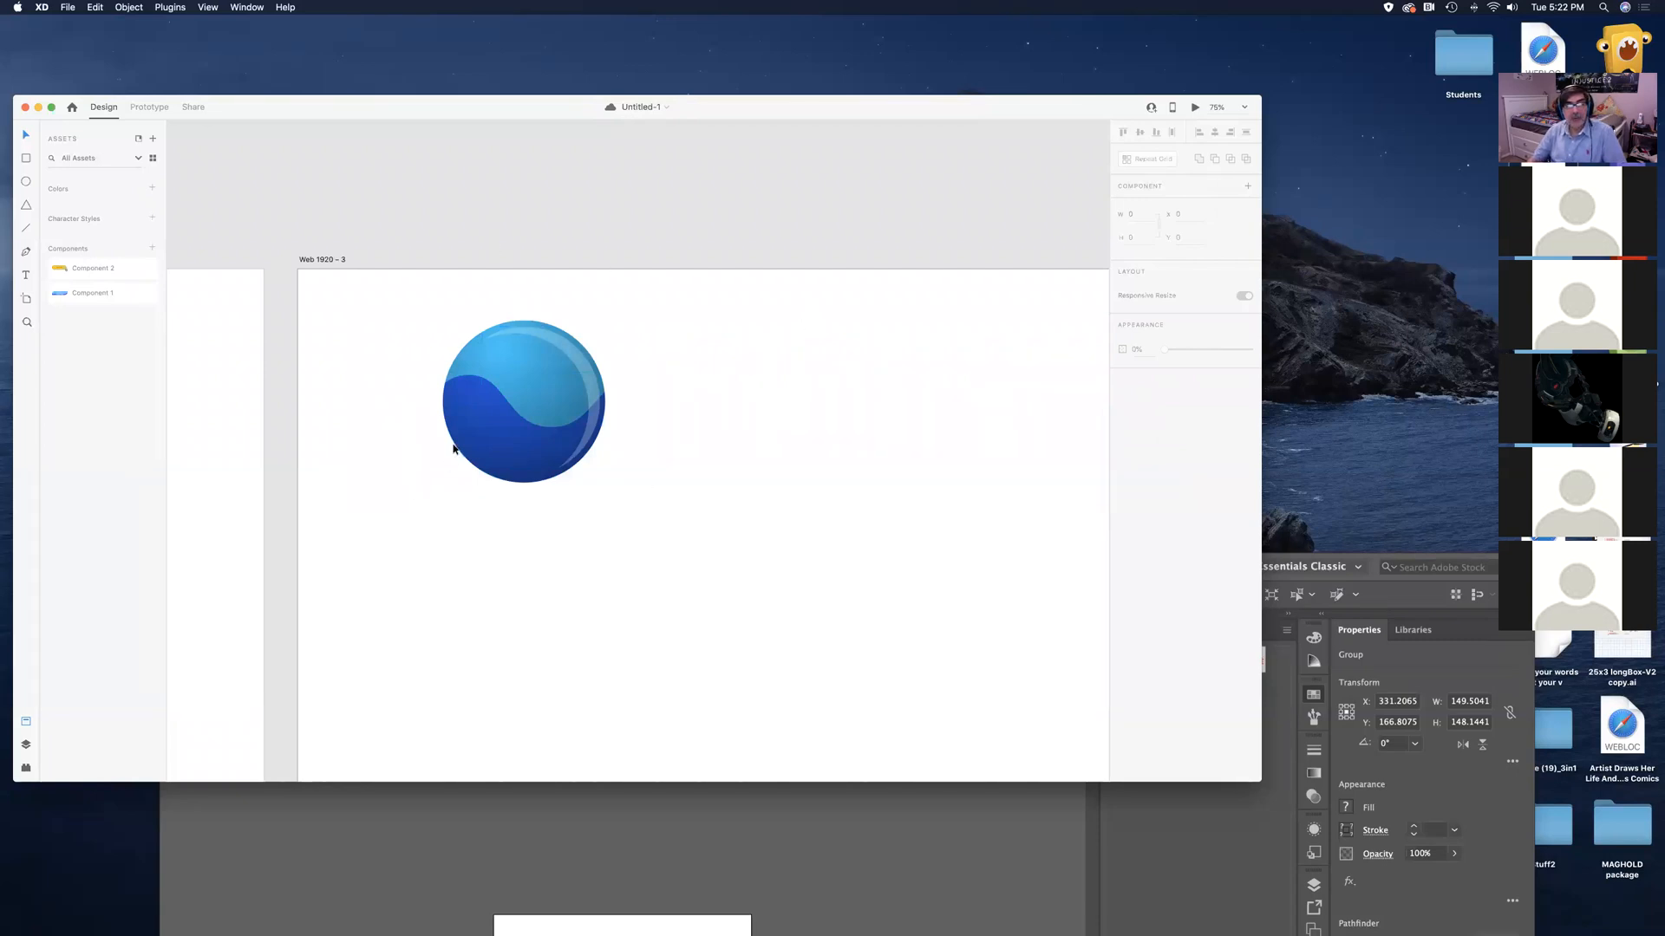
pyautogui.moveTo(385, 299); pyautogui.dragTo(676, 533)
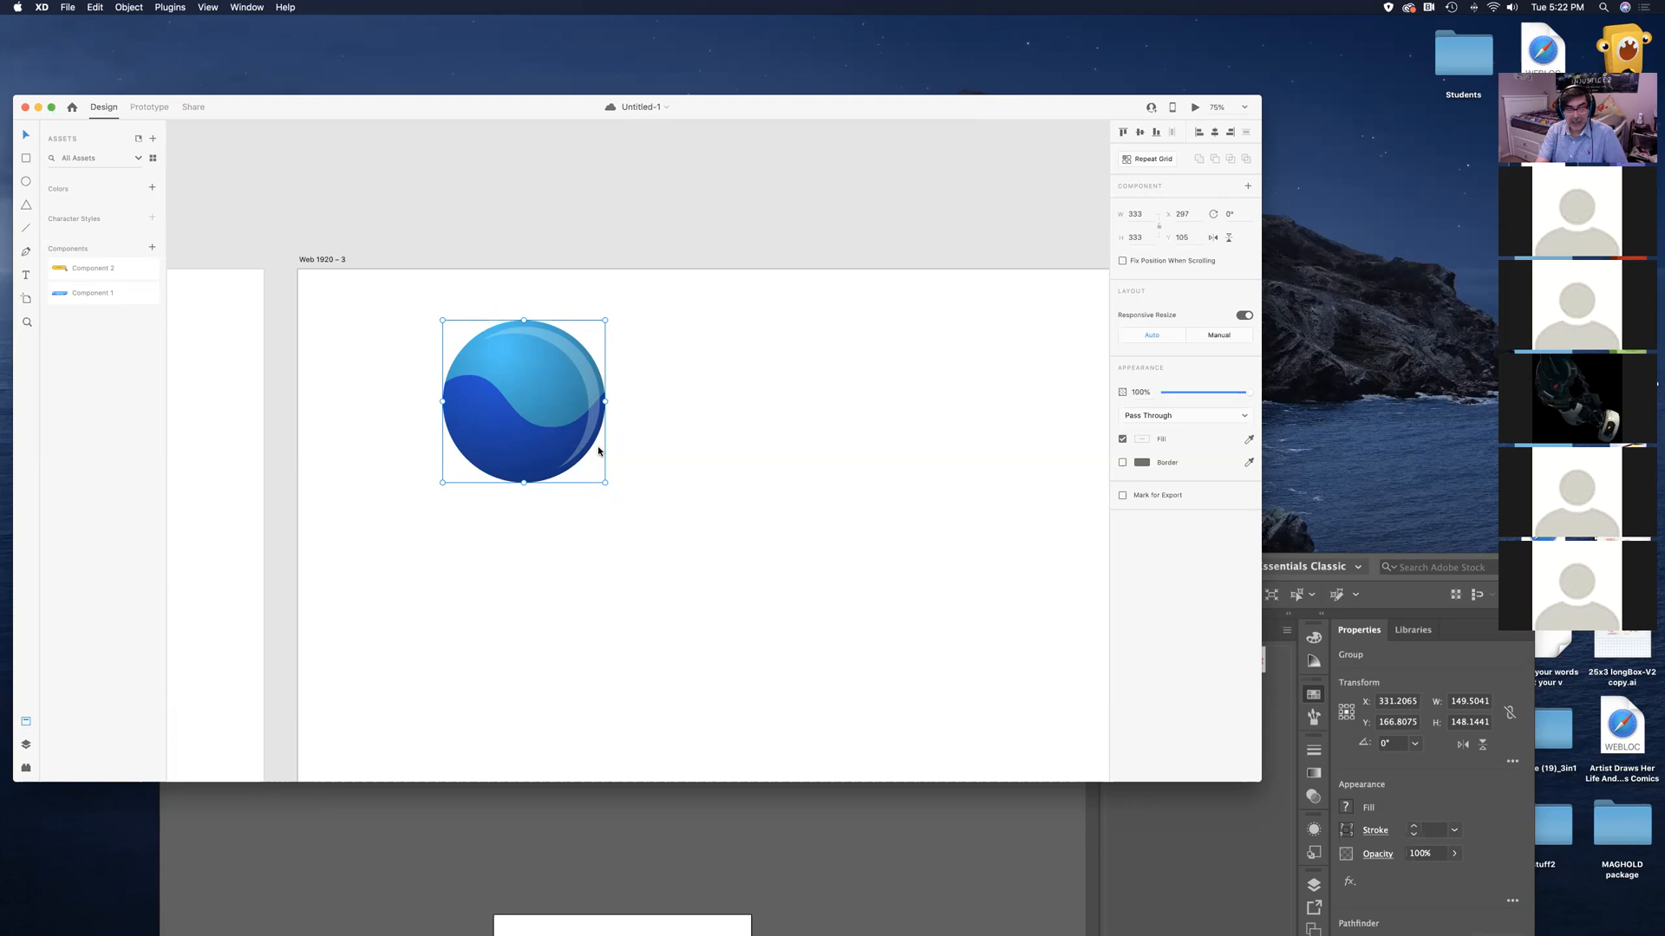
pyautogui.press('super+k')
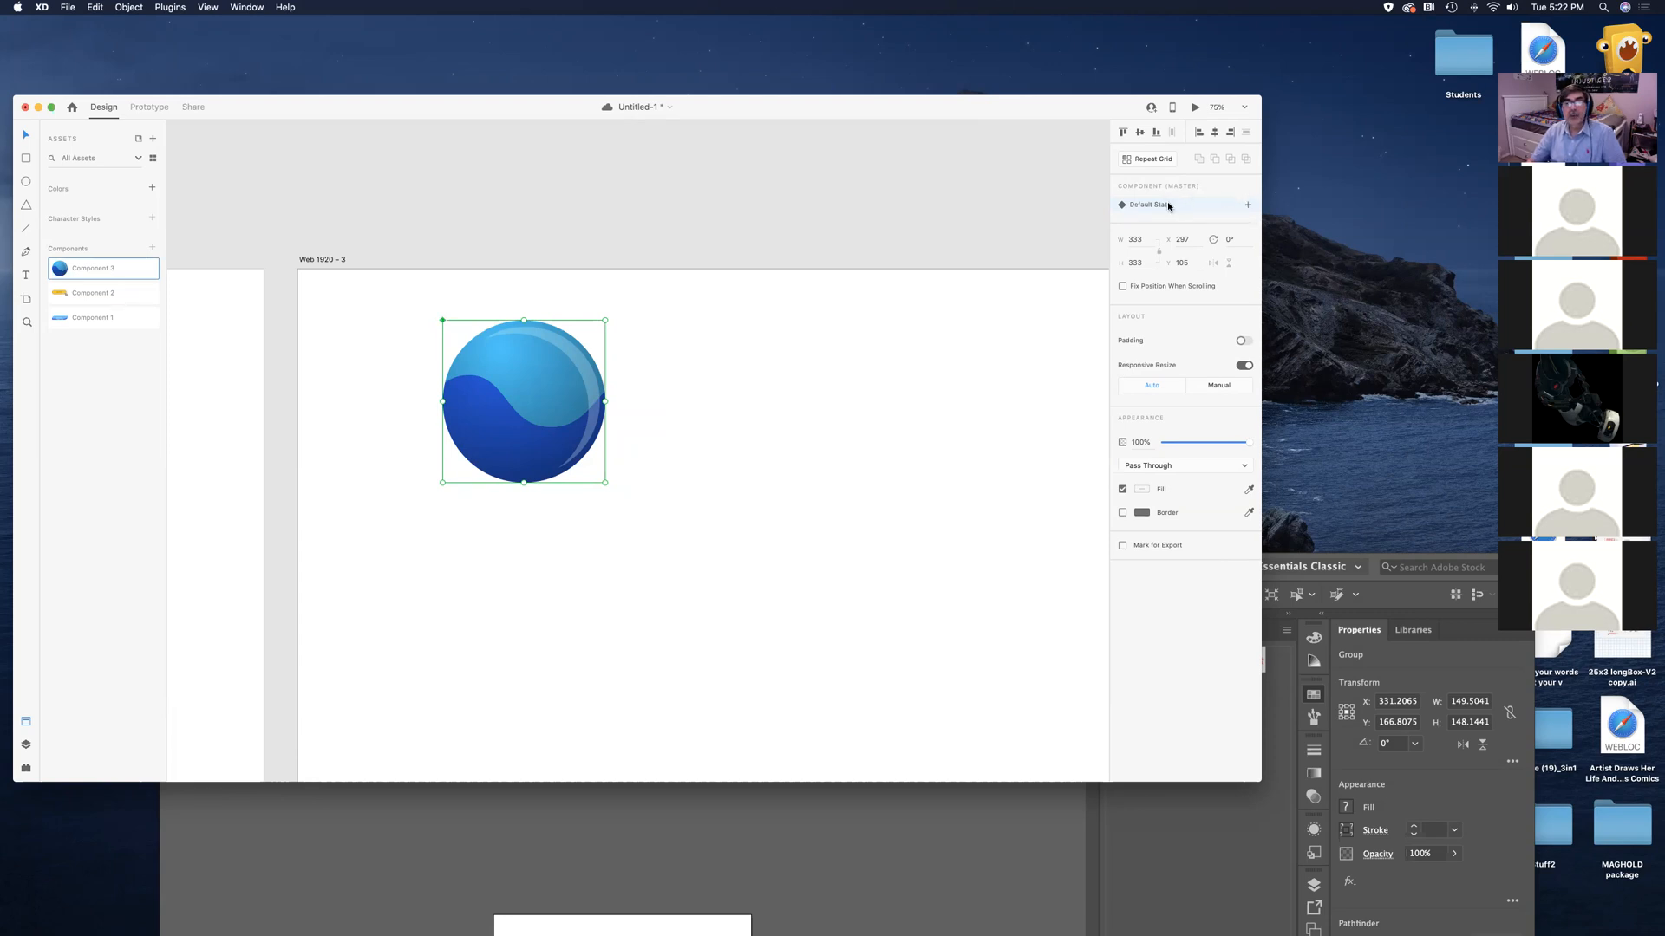
# Add a Hover State with its default name to the sphere component and save the document
pyautogui.moveTo(1100, 107); pyautogui.dragTo(1216, 80)
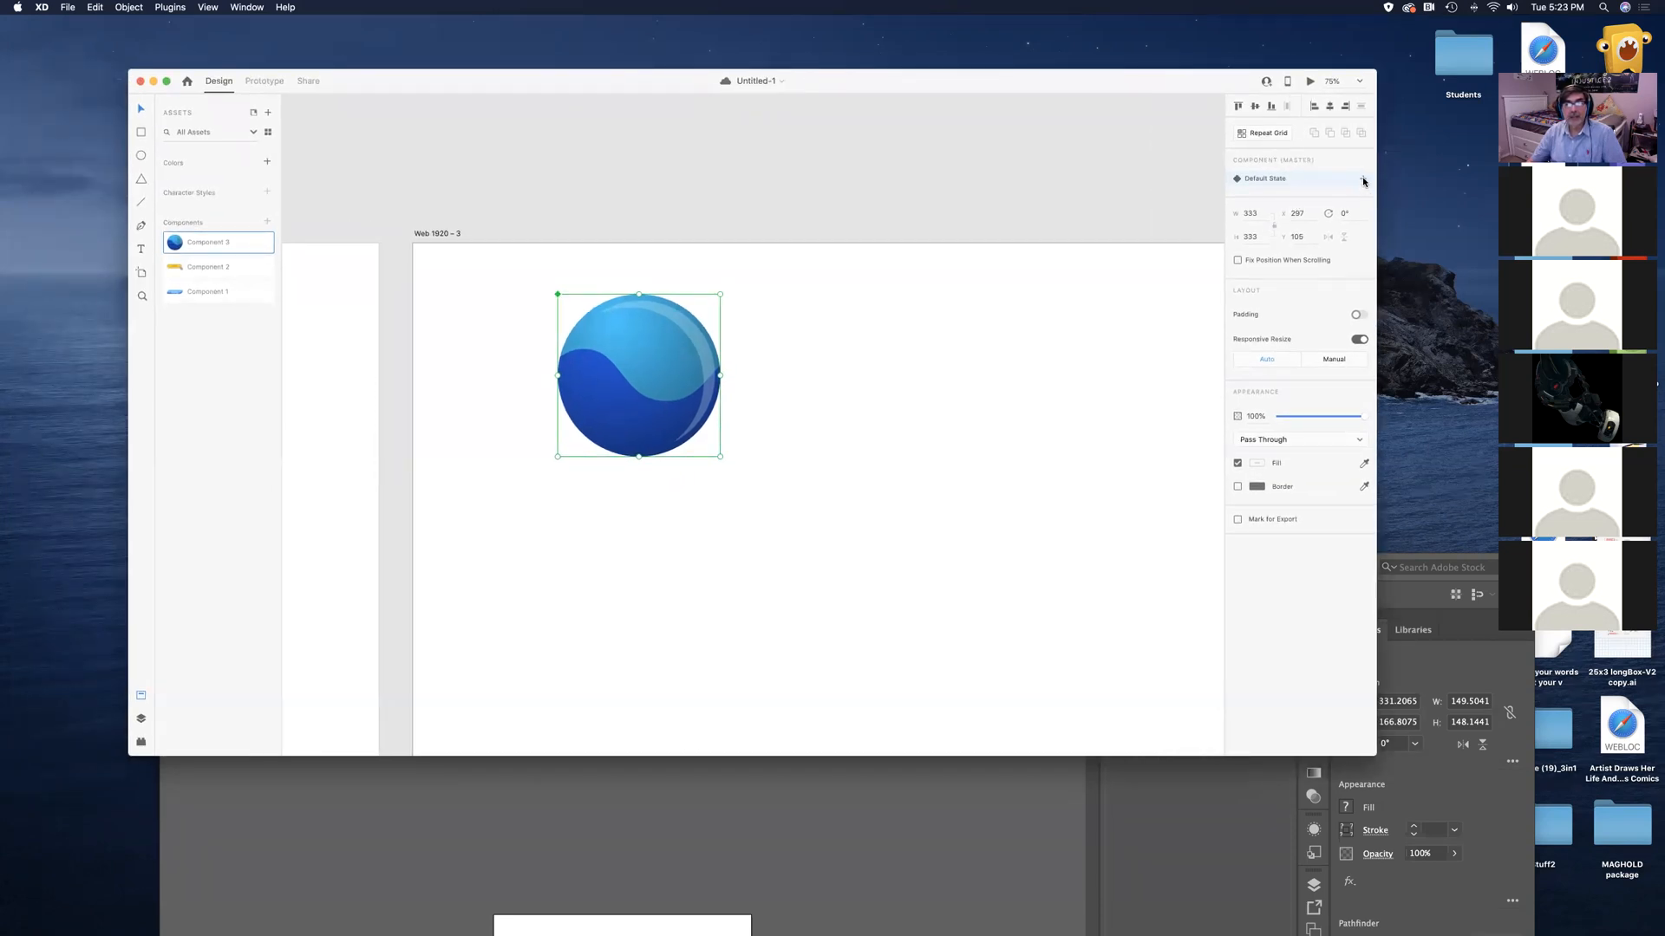
pyautogui.click(1364, 180)
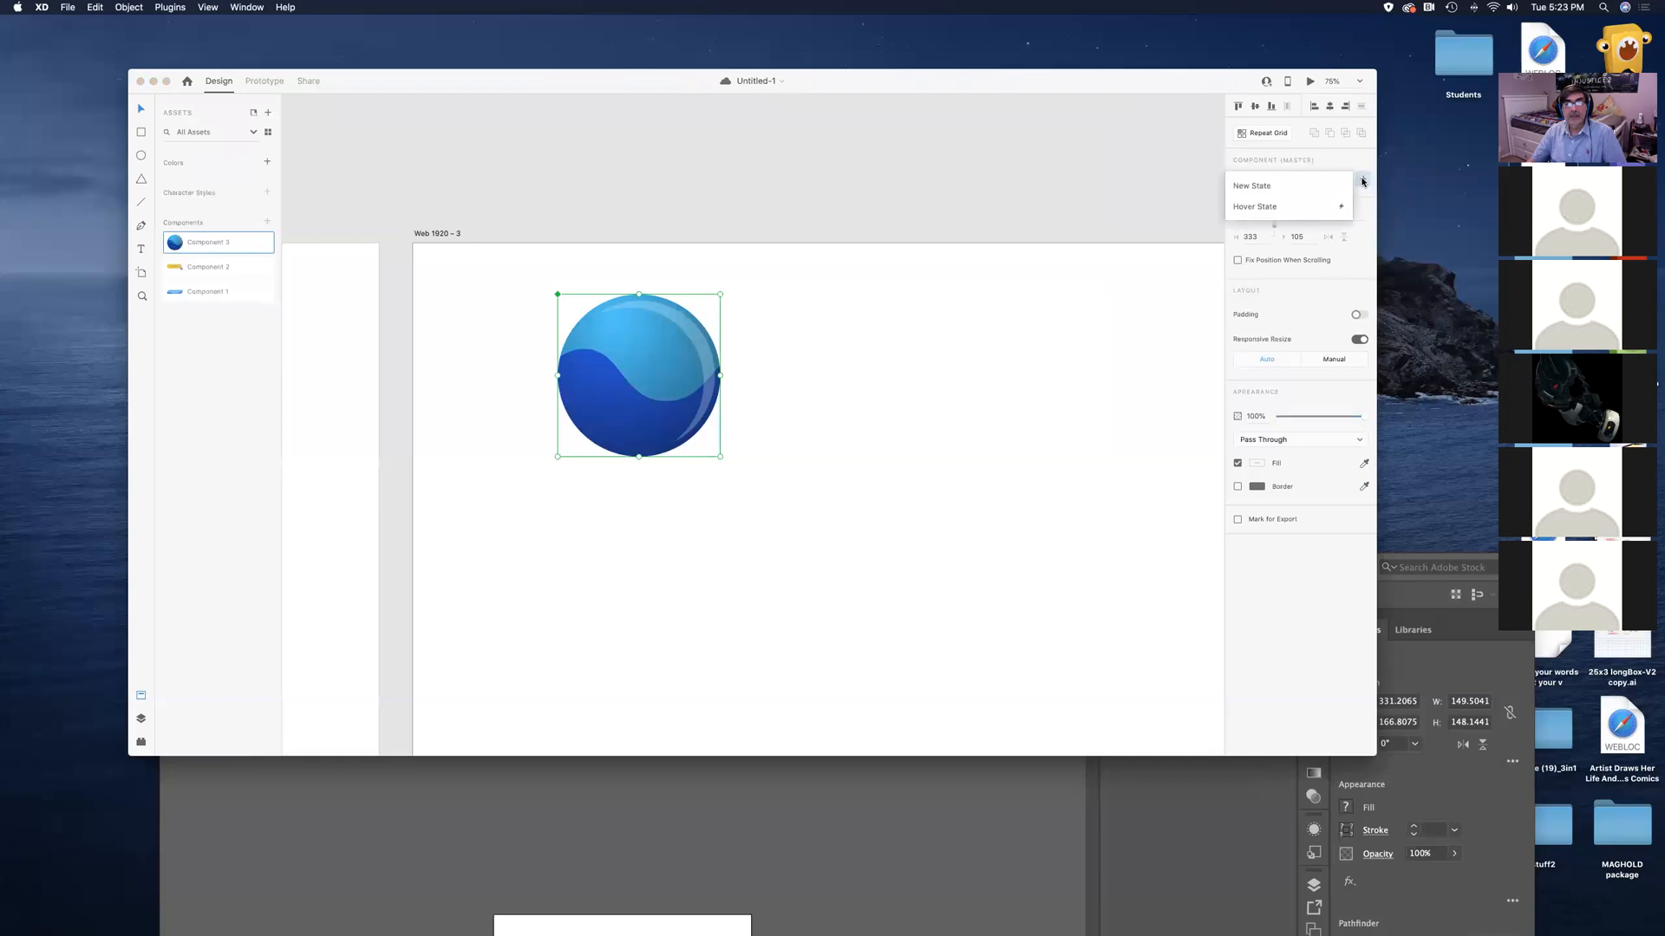
pyautogui.click(1272, 208)
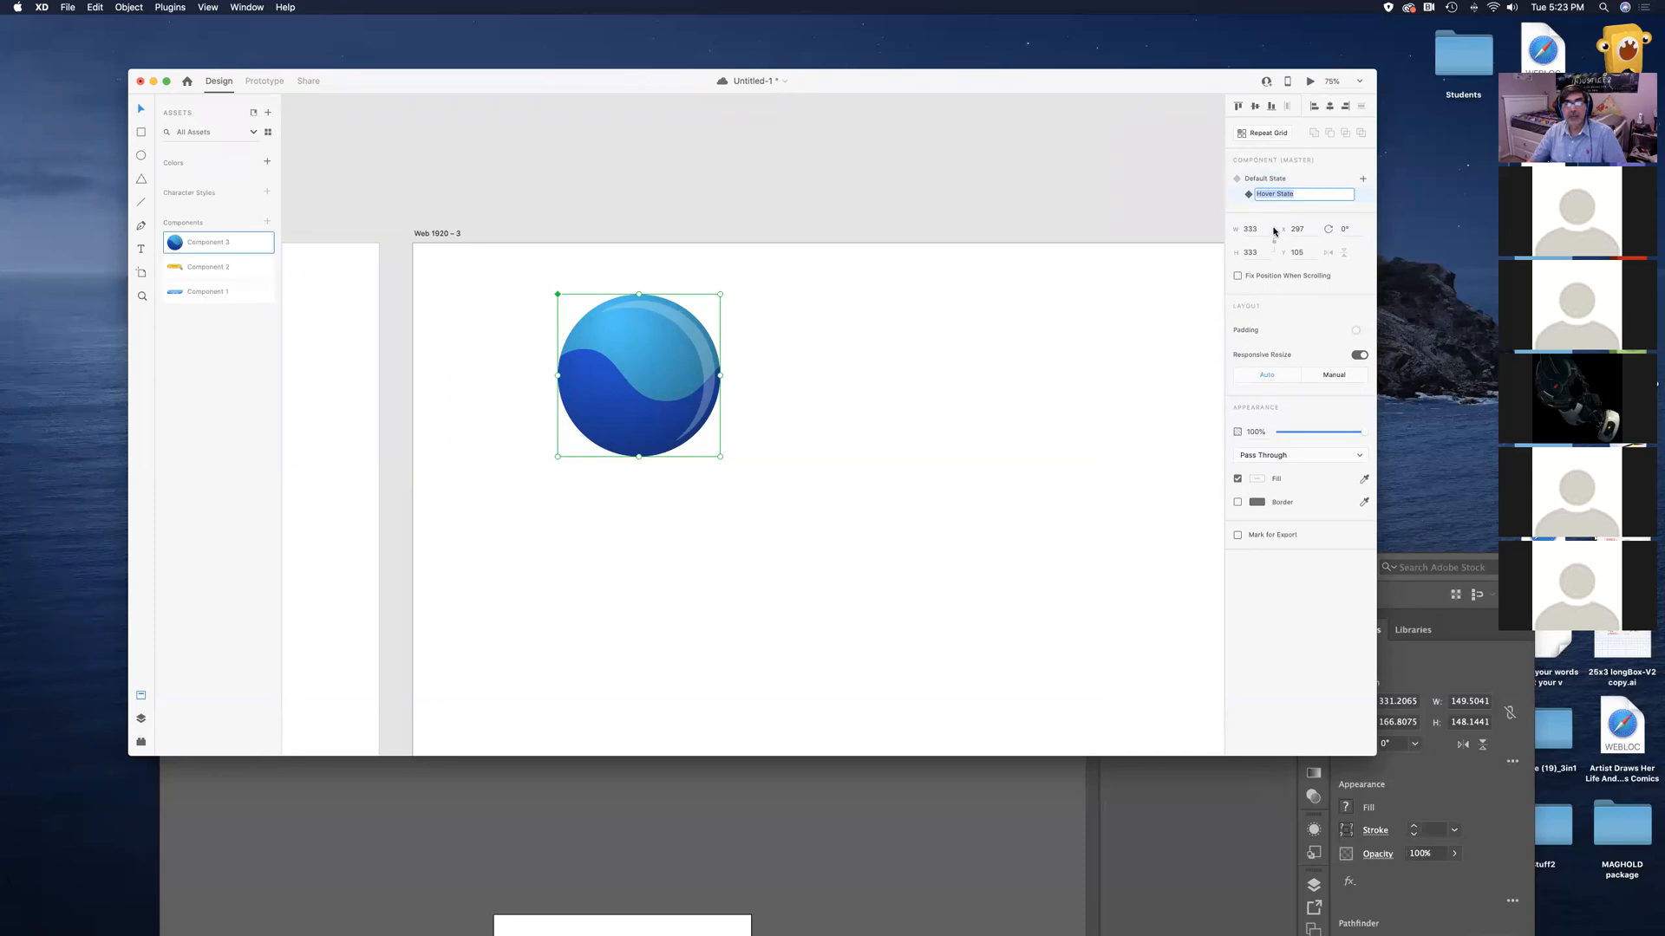
pyautogui.press('Return')
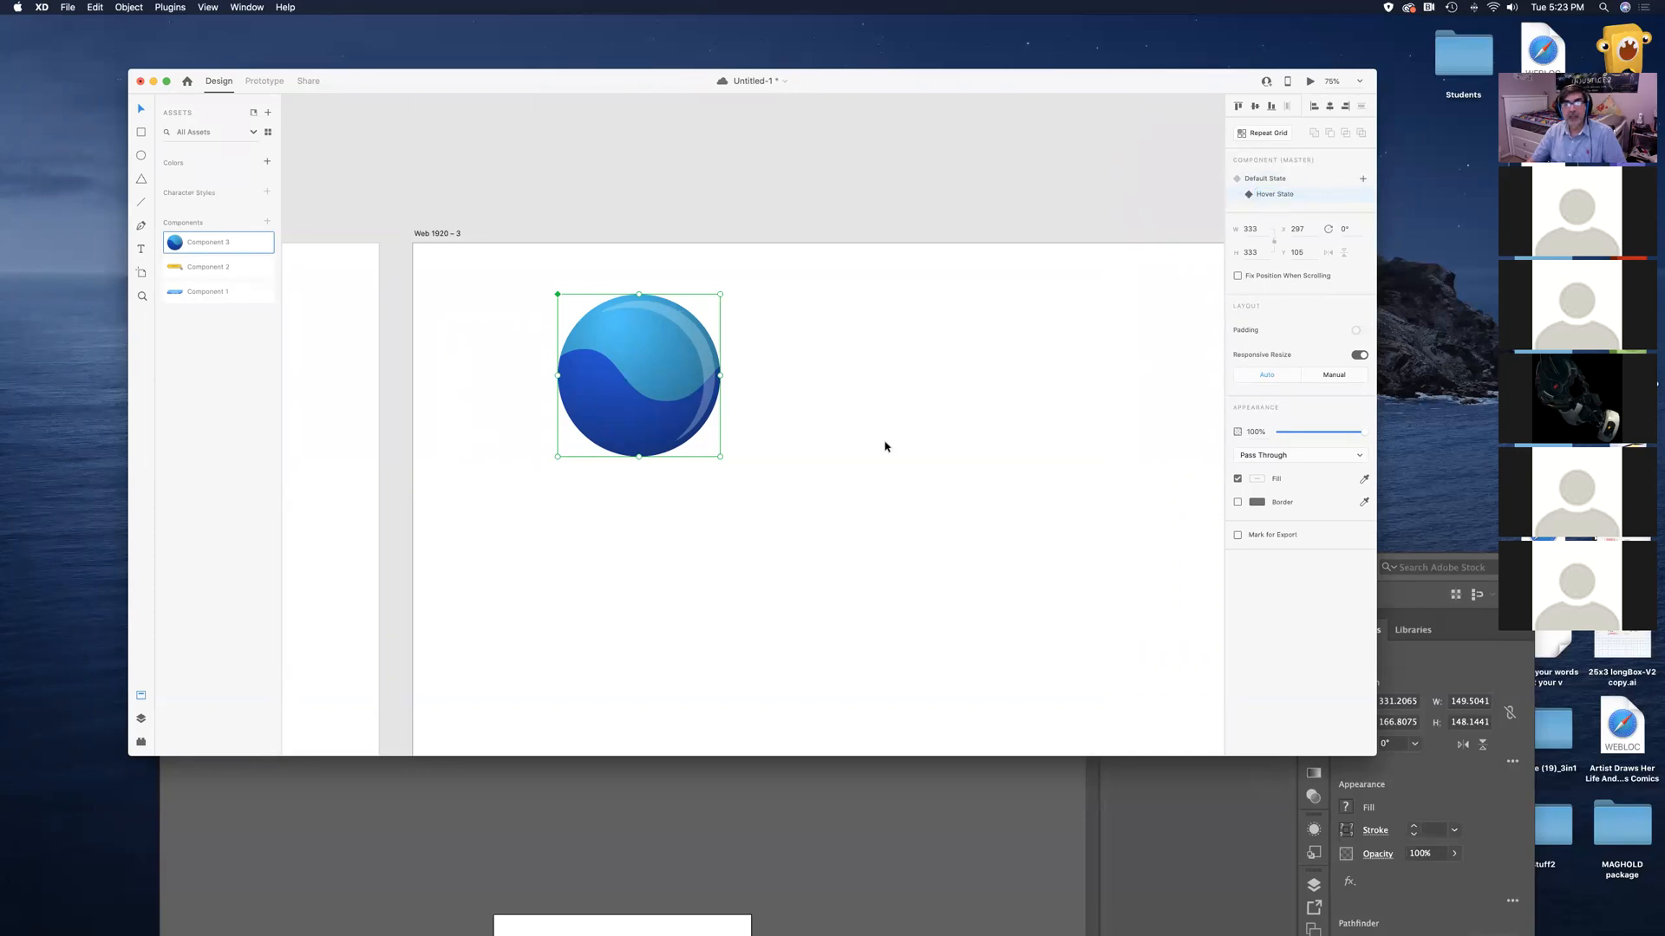
pyautogui.click(824, 416)
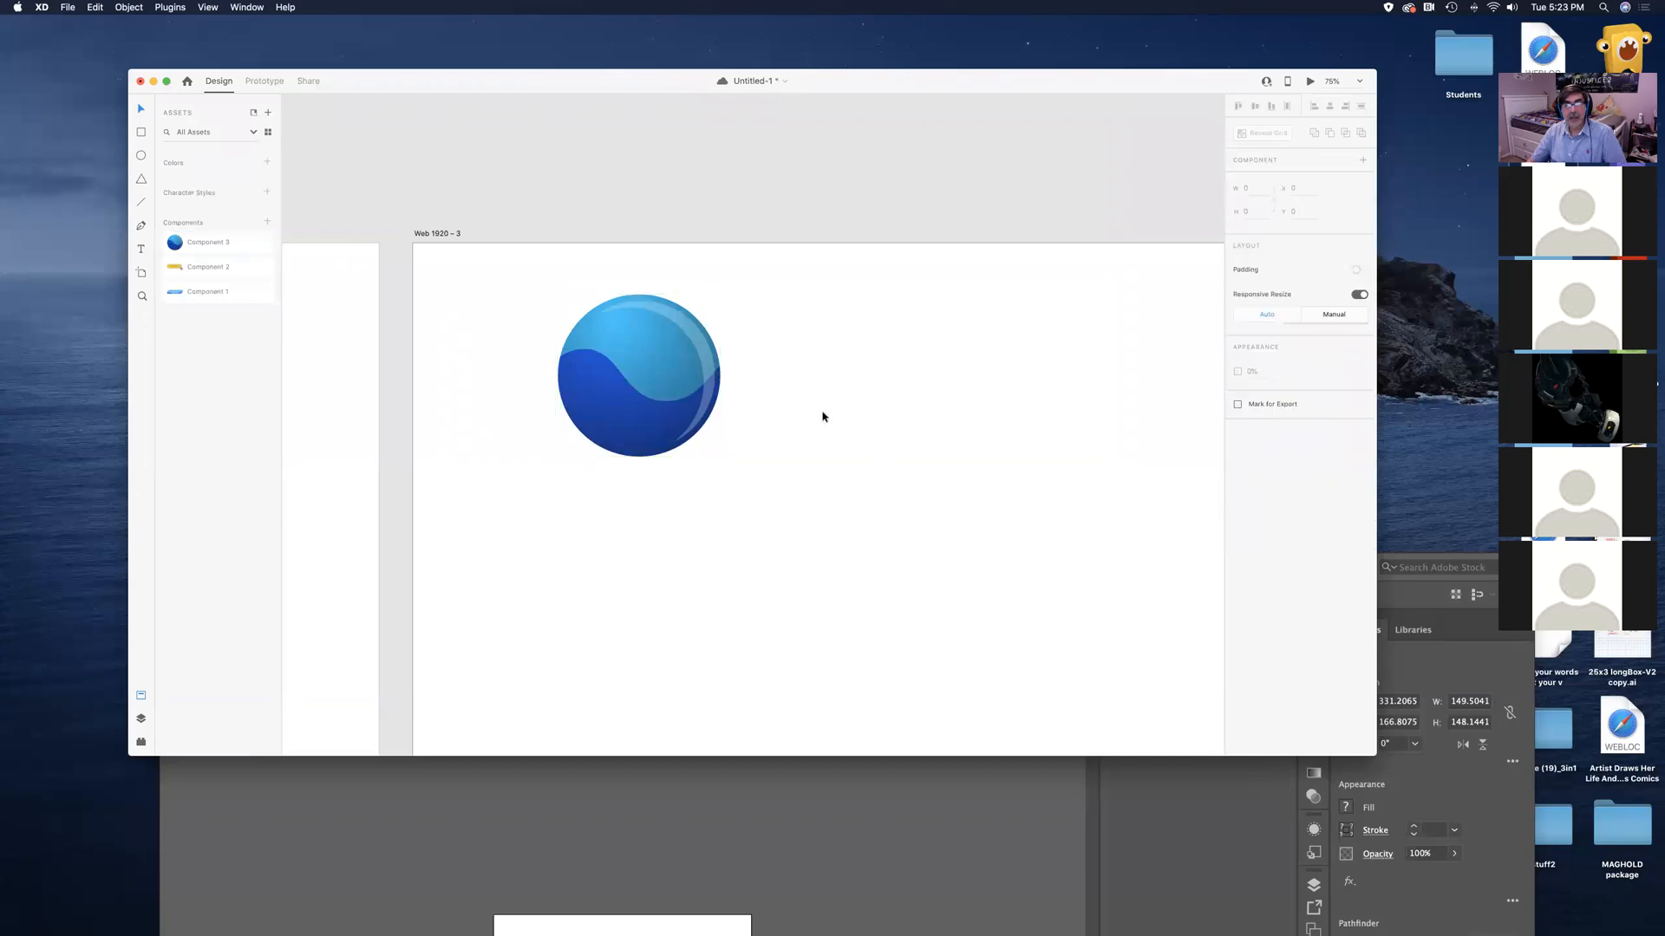
pyautogui.click(703, 397)
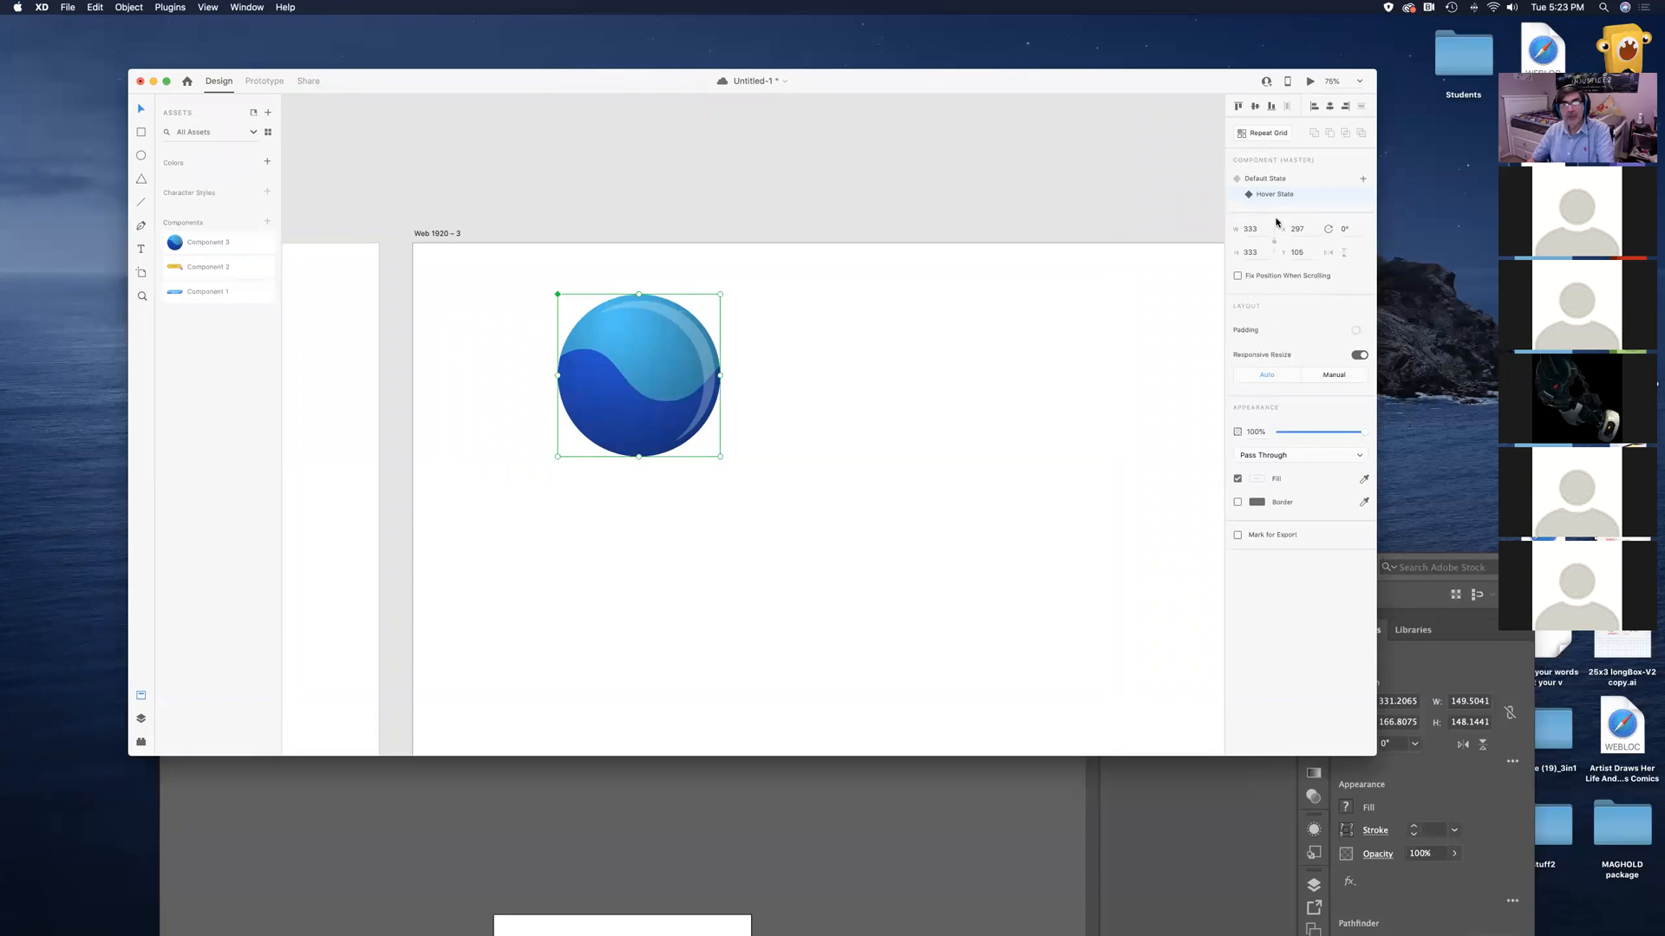
pyautogui.press('super+s')
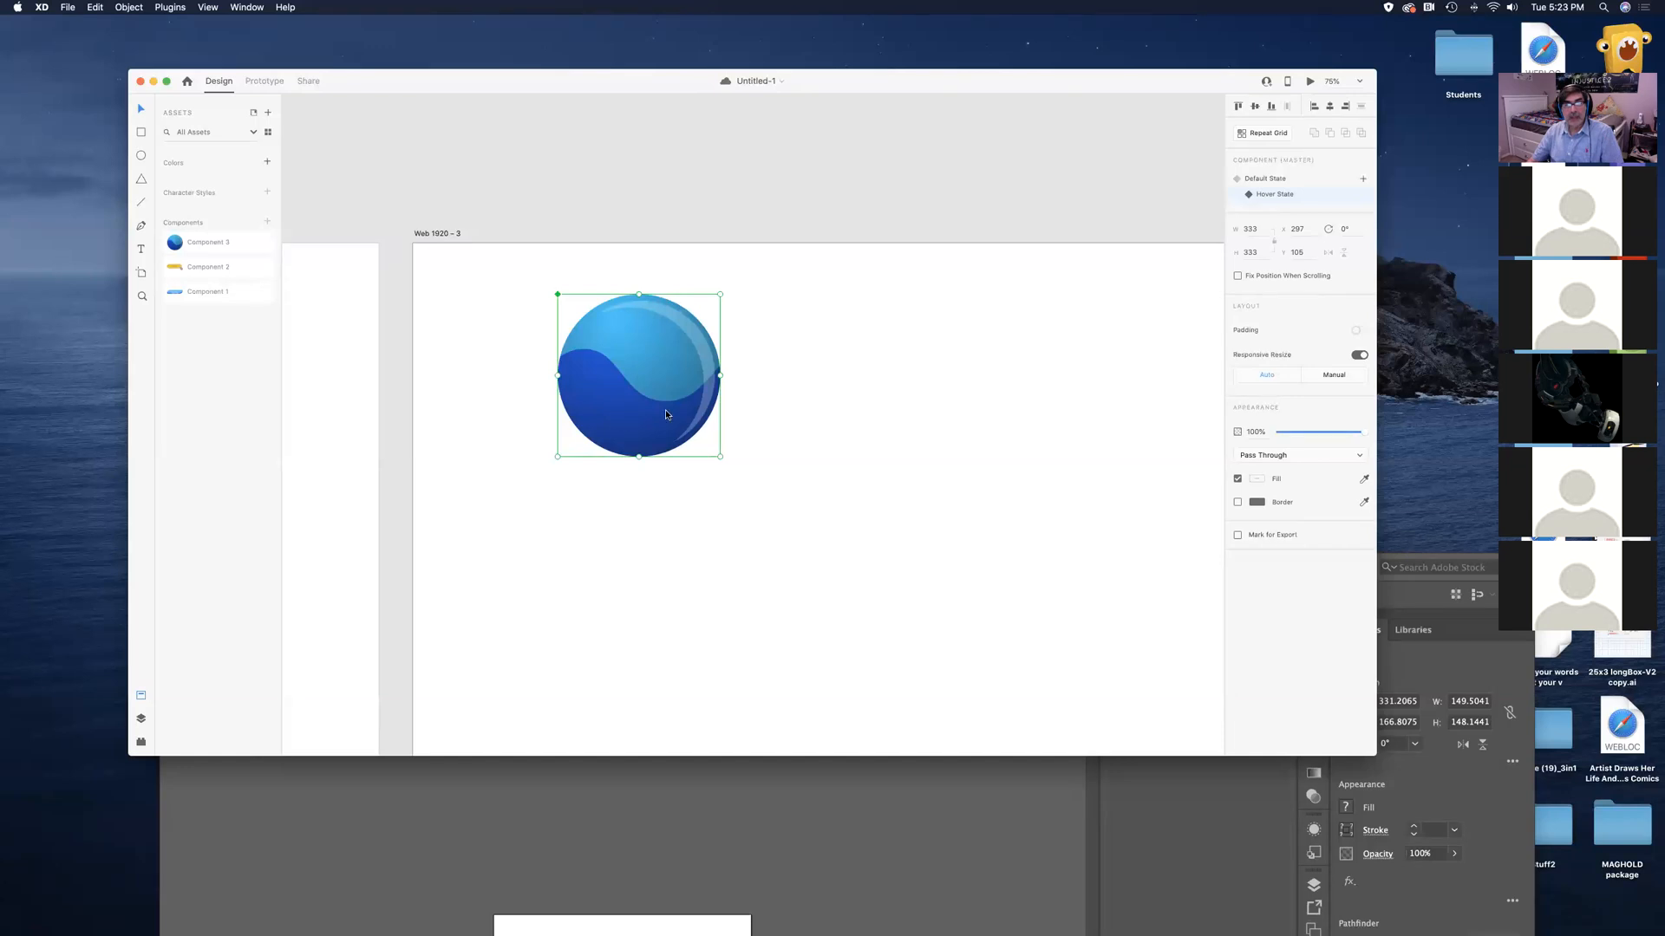
# In the Hover State, enter the sphere's mask and slide the purple wave far left until its right end reaches the circle's right edge
pyautogui.click(628, 415)
pyautogui.doubleClick(629, 414)
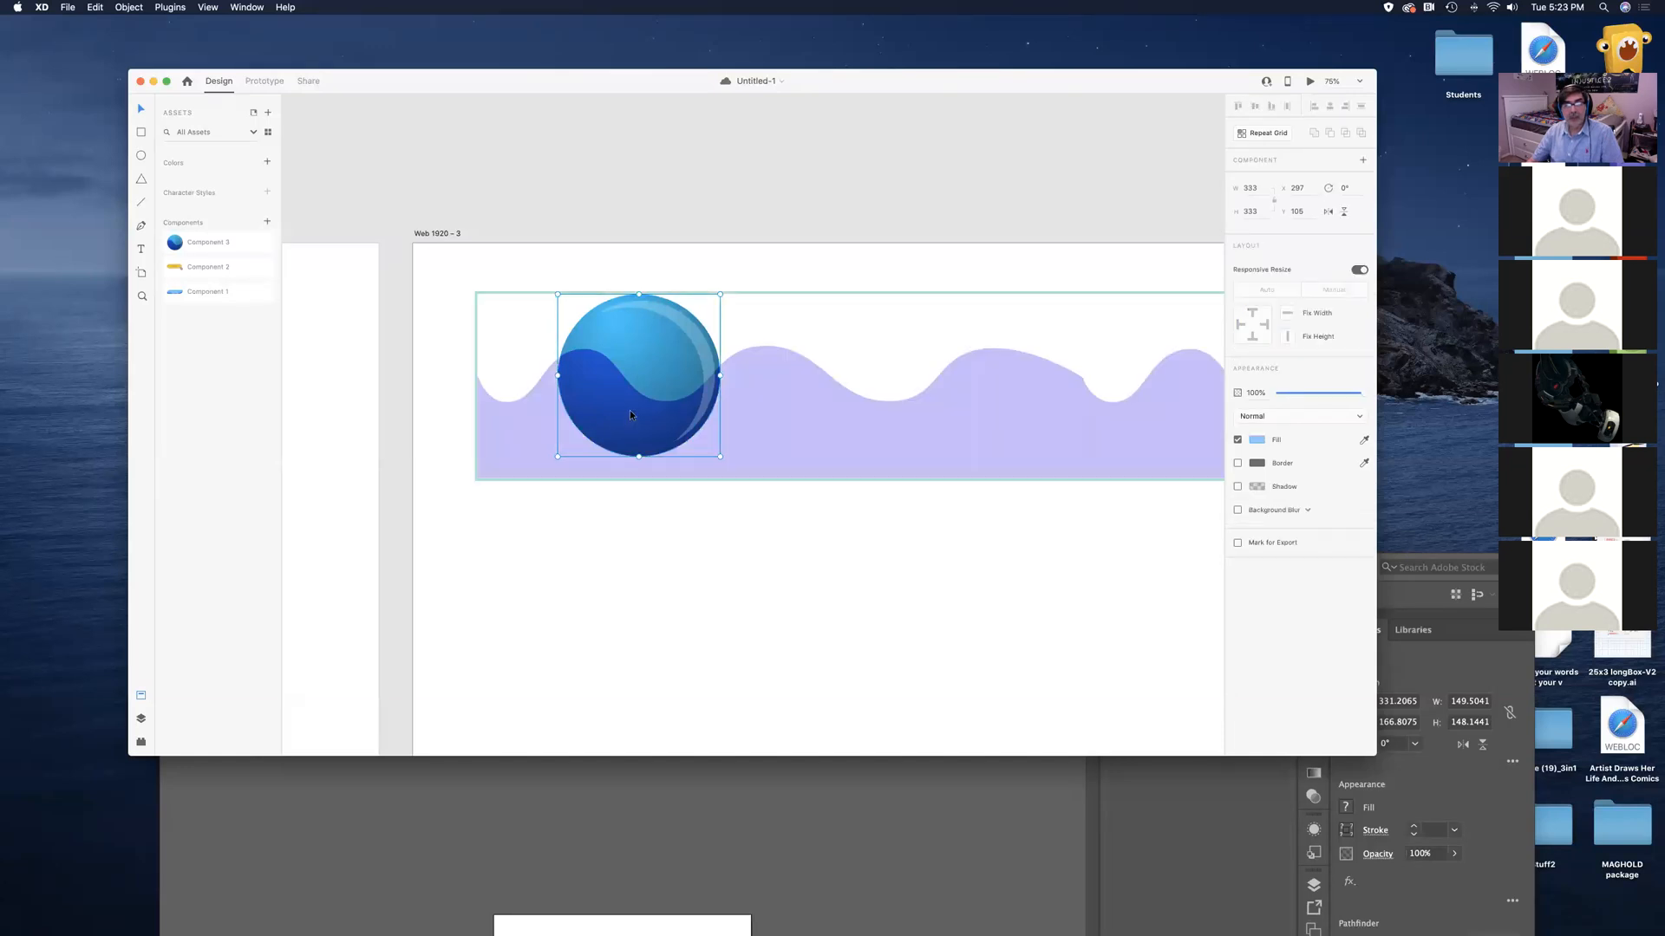
pyautogui.click(963, 452)
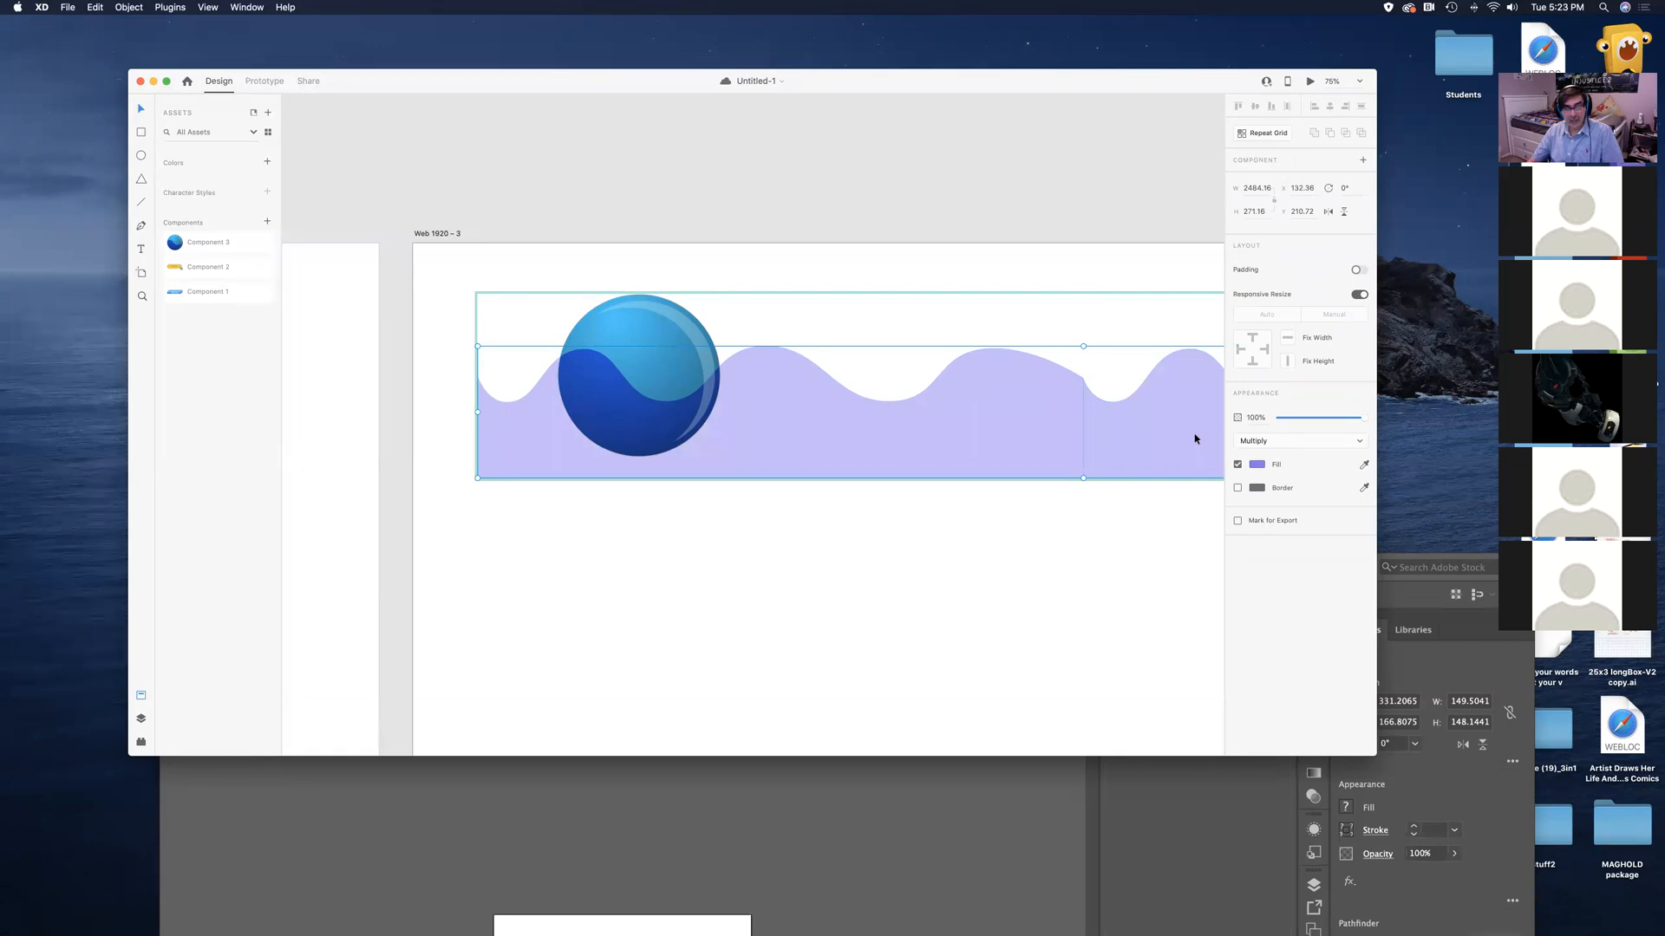
pyautogui.moveTo(1193, 439); pyautogui.dragTo(605, 452)
pyautogui.moveTo(452, 454); pyautogui.dragTo(390, 455)
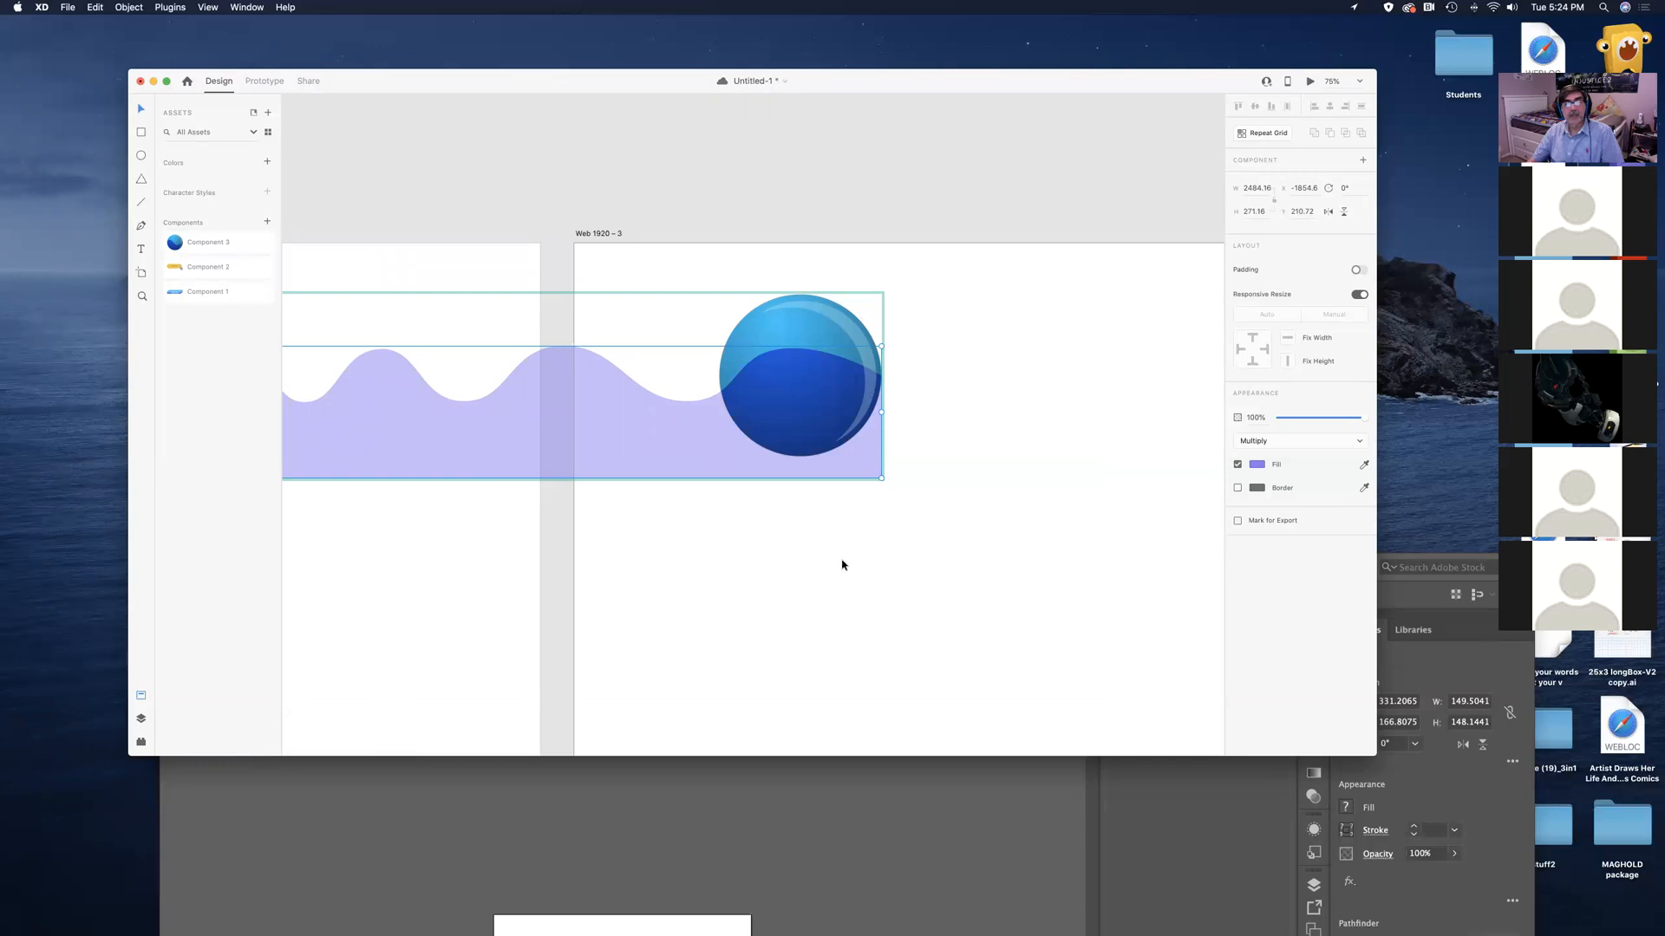
# Leave the mask, reselect the sphere component and switch it to its Default State to compare the wave position
pyautogui.press('Delete')
pyautogui.click(809, 356)
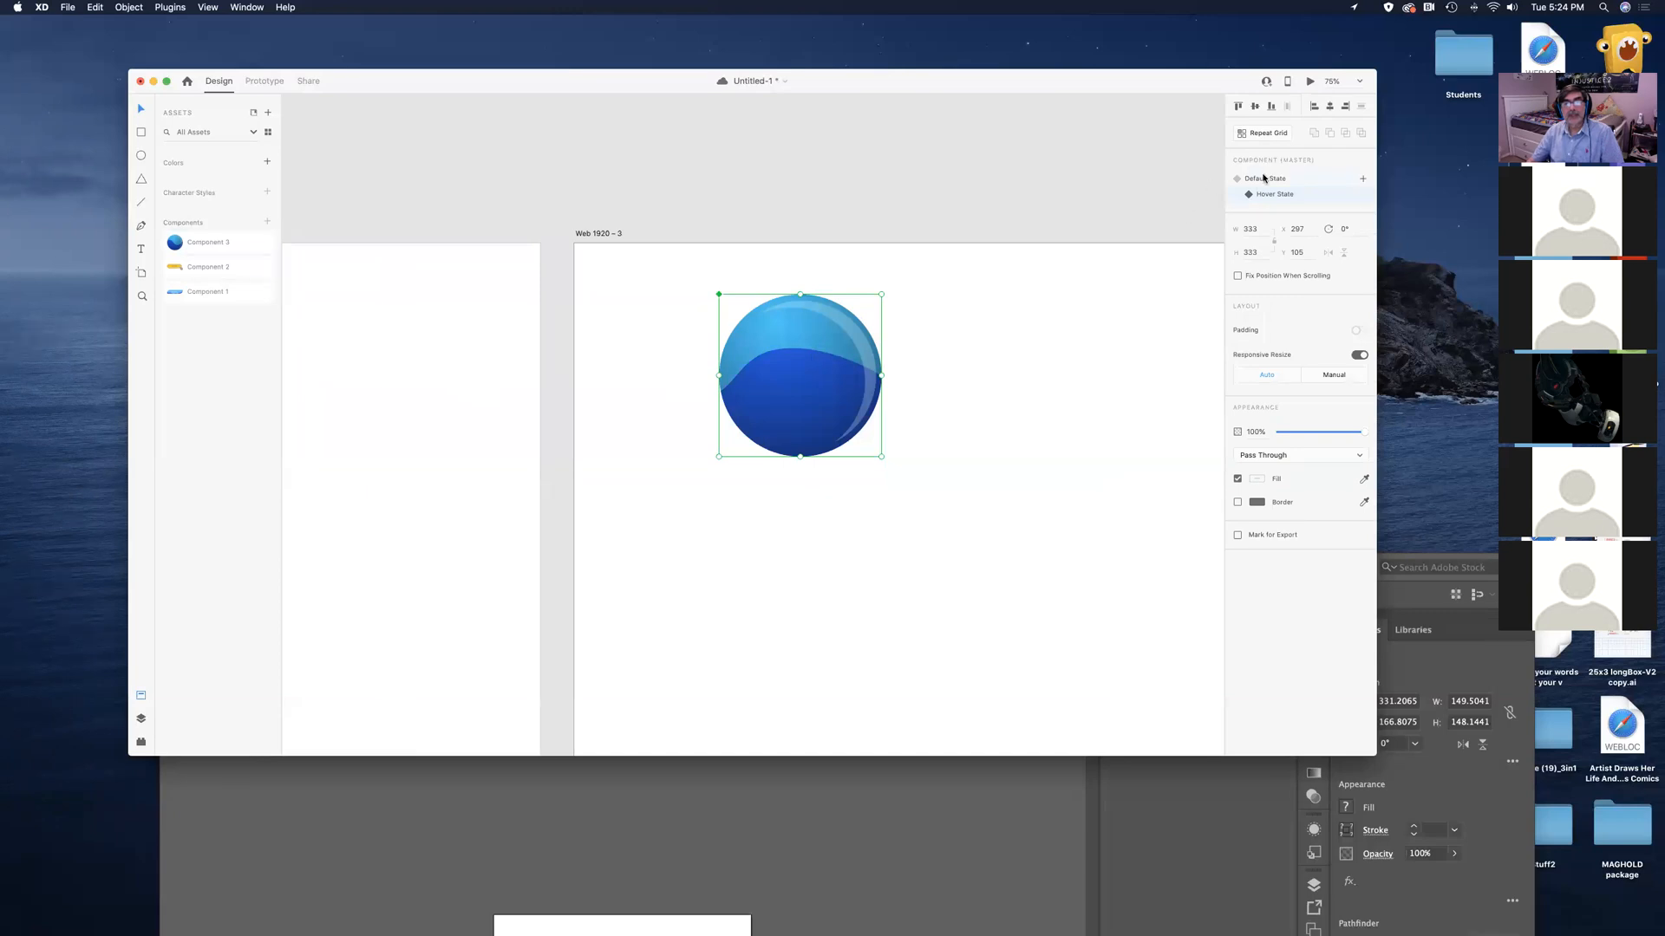
pyautogui.click(1264, 177)
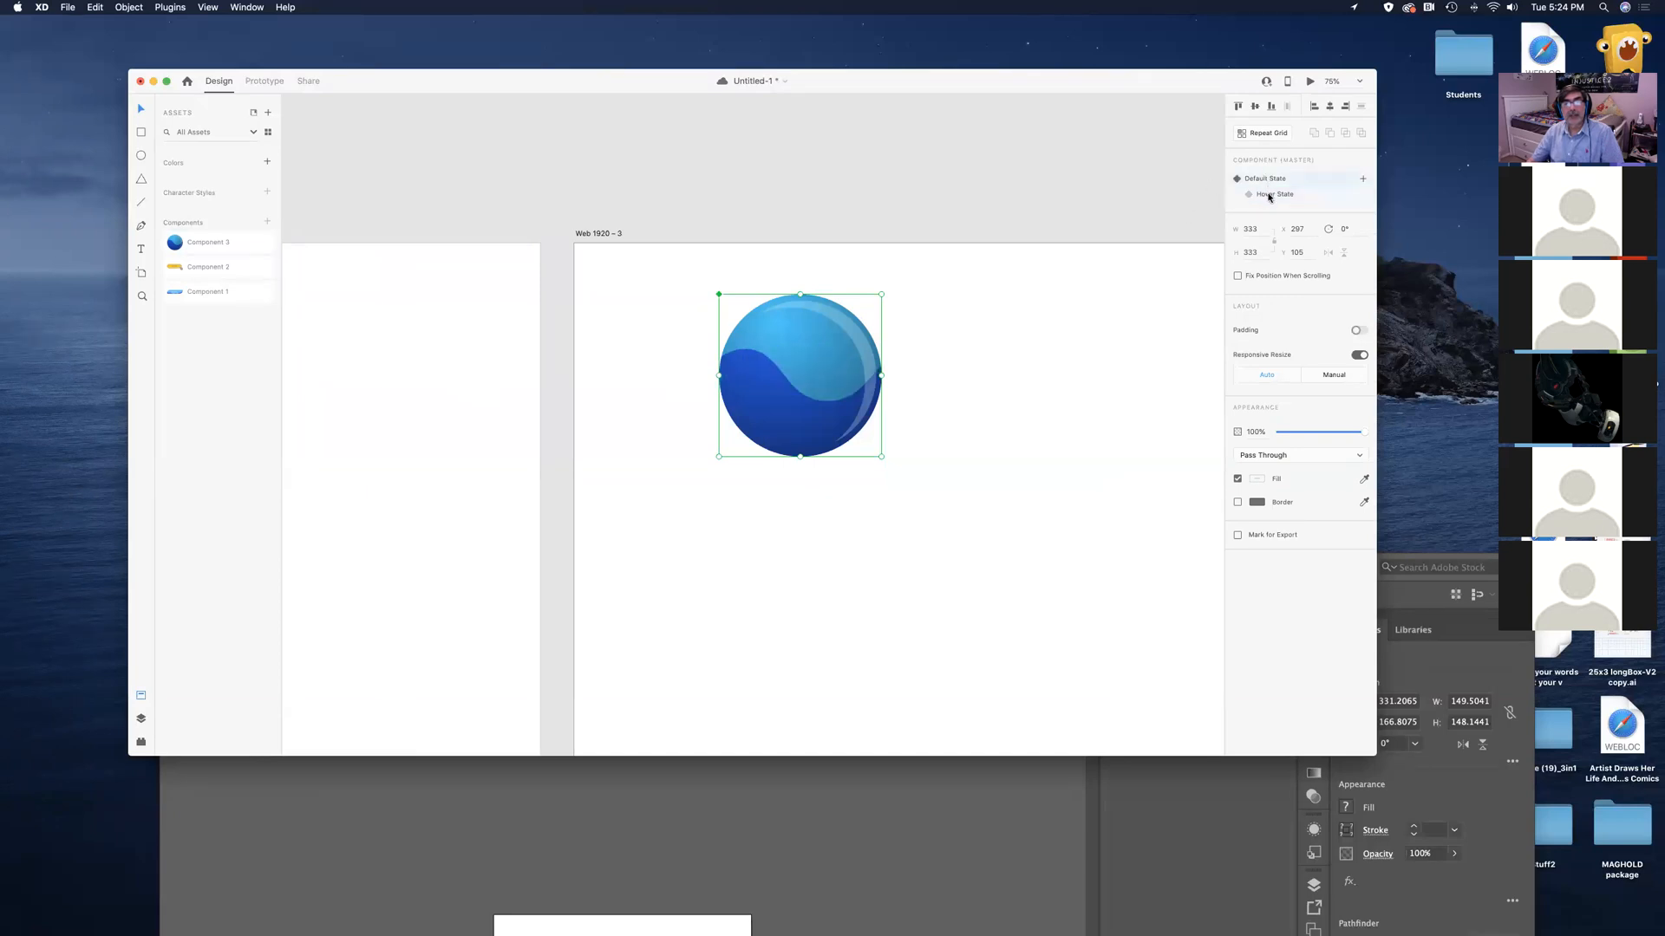
# Toggle the sphere component between its Default State and Hover State to compare the waves, ending on the Default State
pyautogui.click(1268, 195)
pyautogui.click(1267, 179)
pyautogui.click(1266, 198)
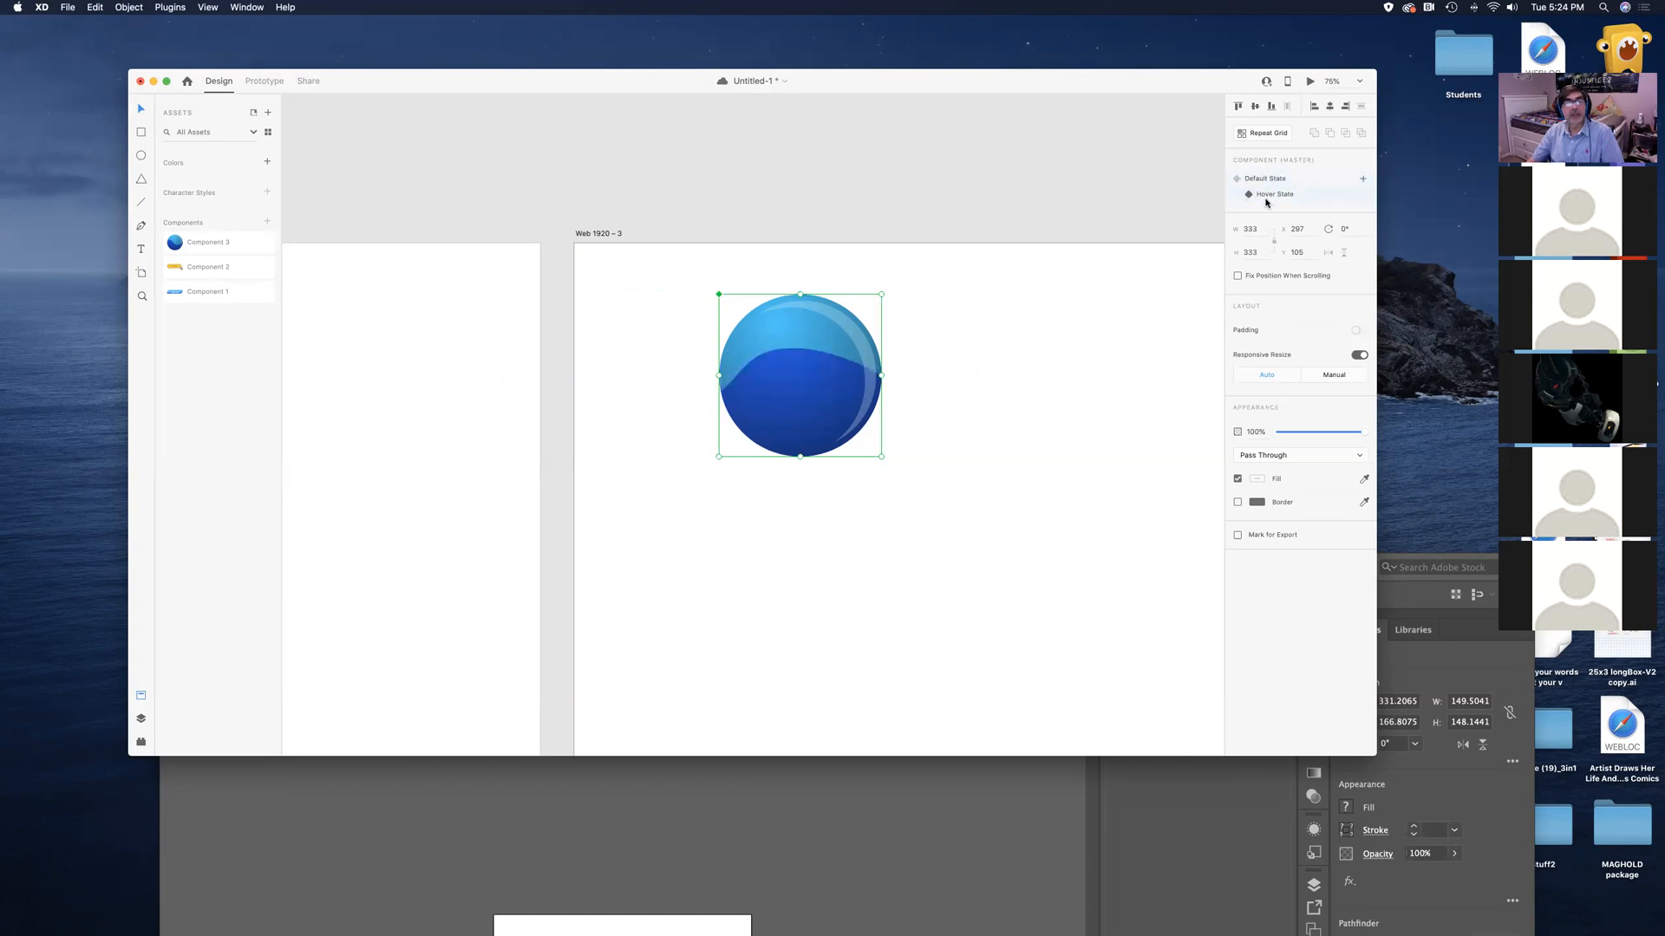
pyautogui.click(1265, 179)
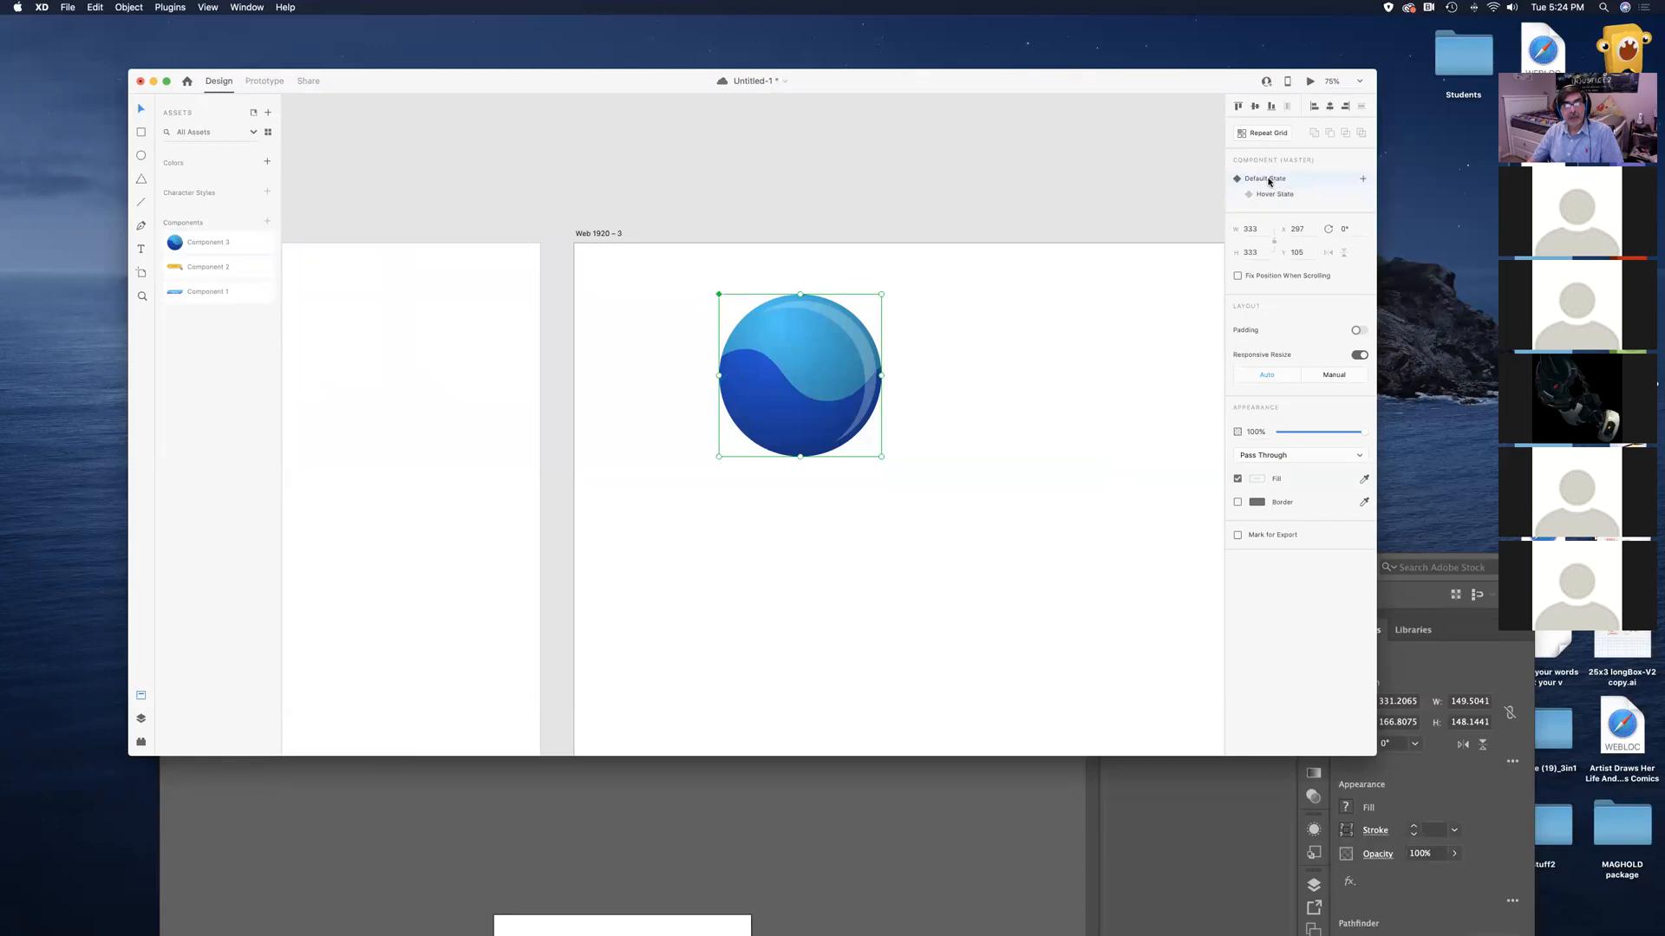
# In Prototype mode, set the sphere's hover Auto-Animate interaction to Ease In-Out easing with a 0.8 s duration
pyautogui.click(250, 84)
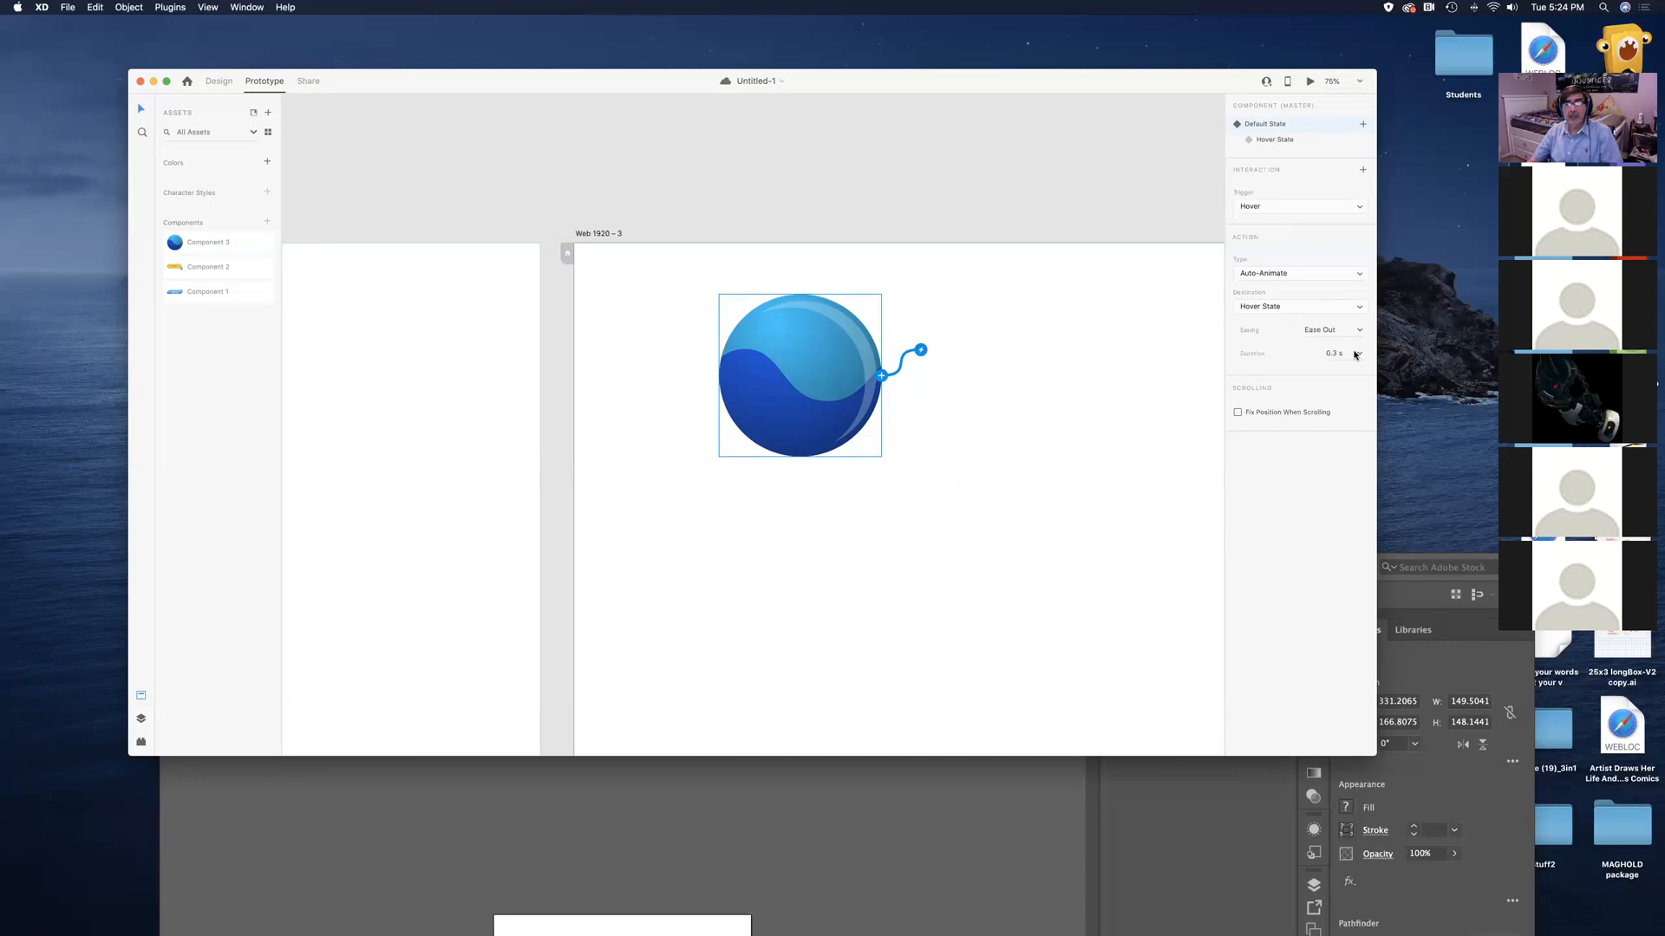
pyautogui.click(1361, 331)
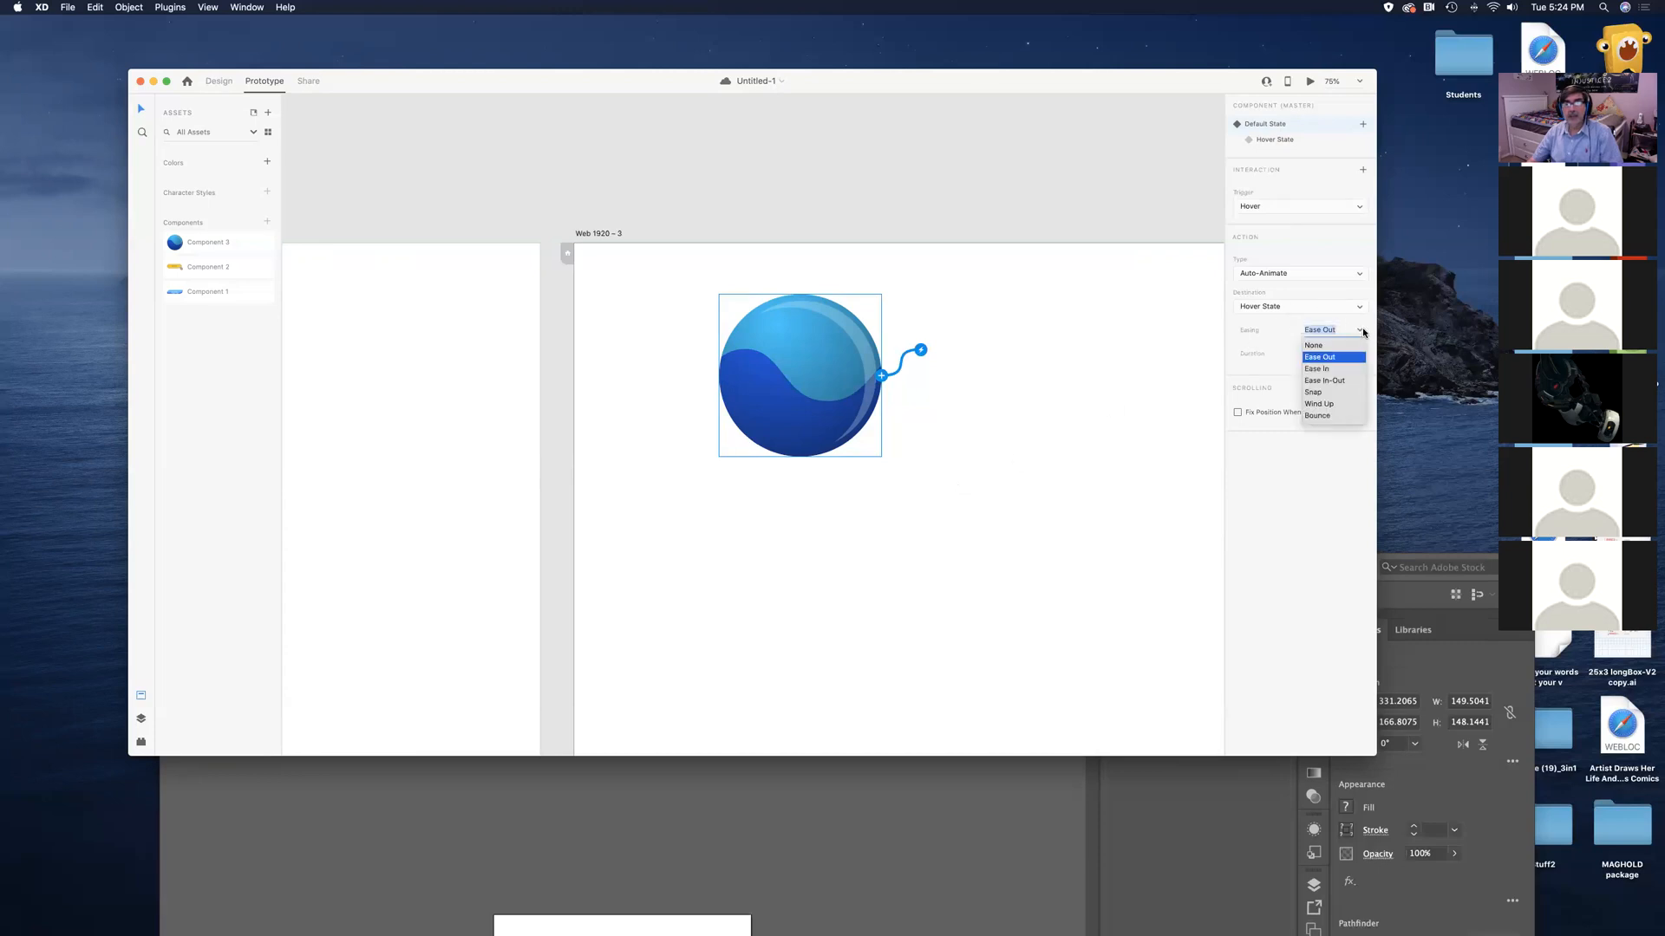
pyautogui.click(1340, 382)
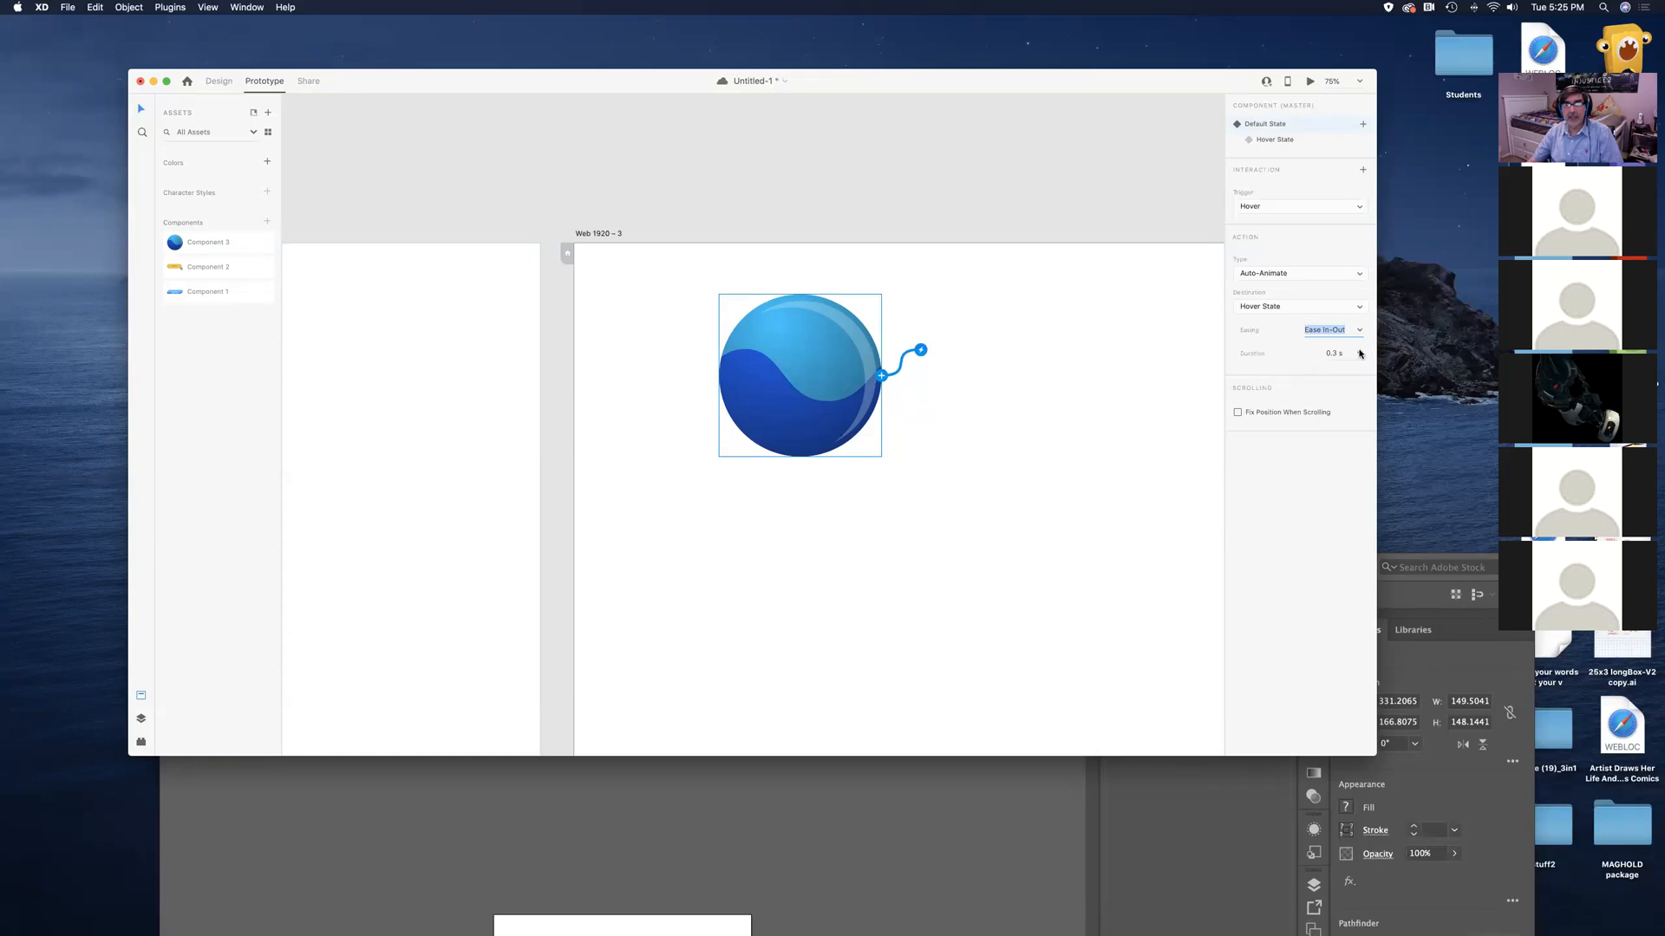
pyautogui.click(1358, 354)
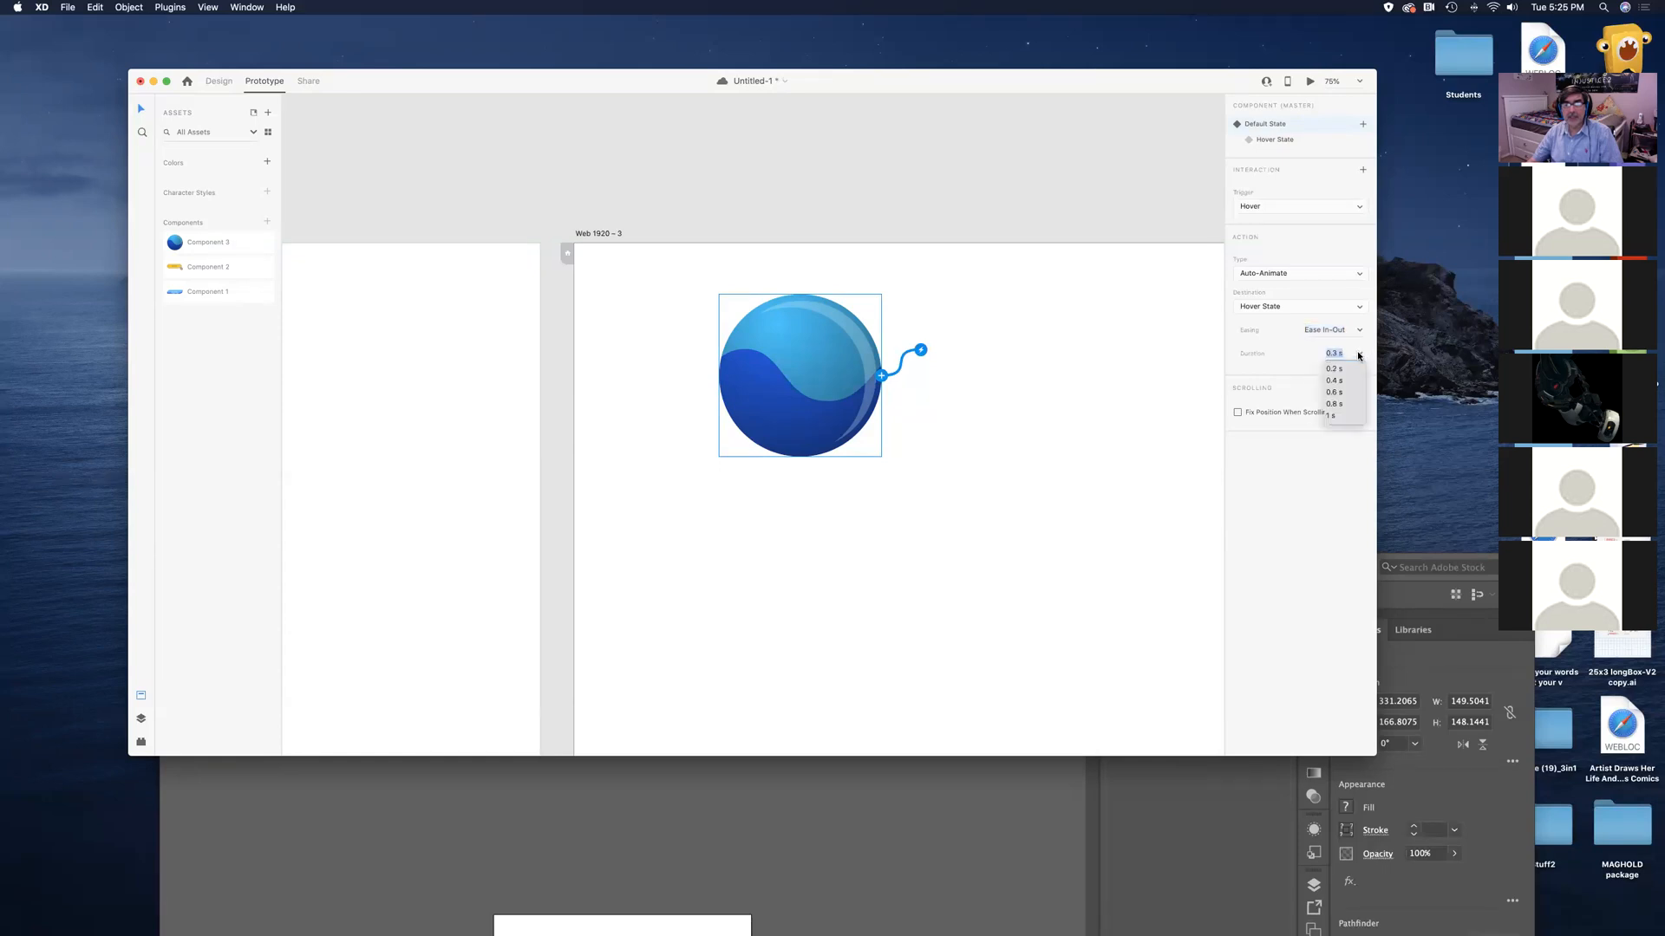
pyautogui.click(1338, 405)
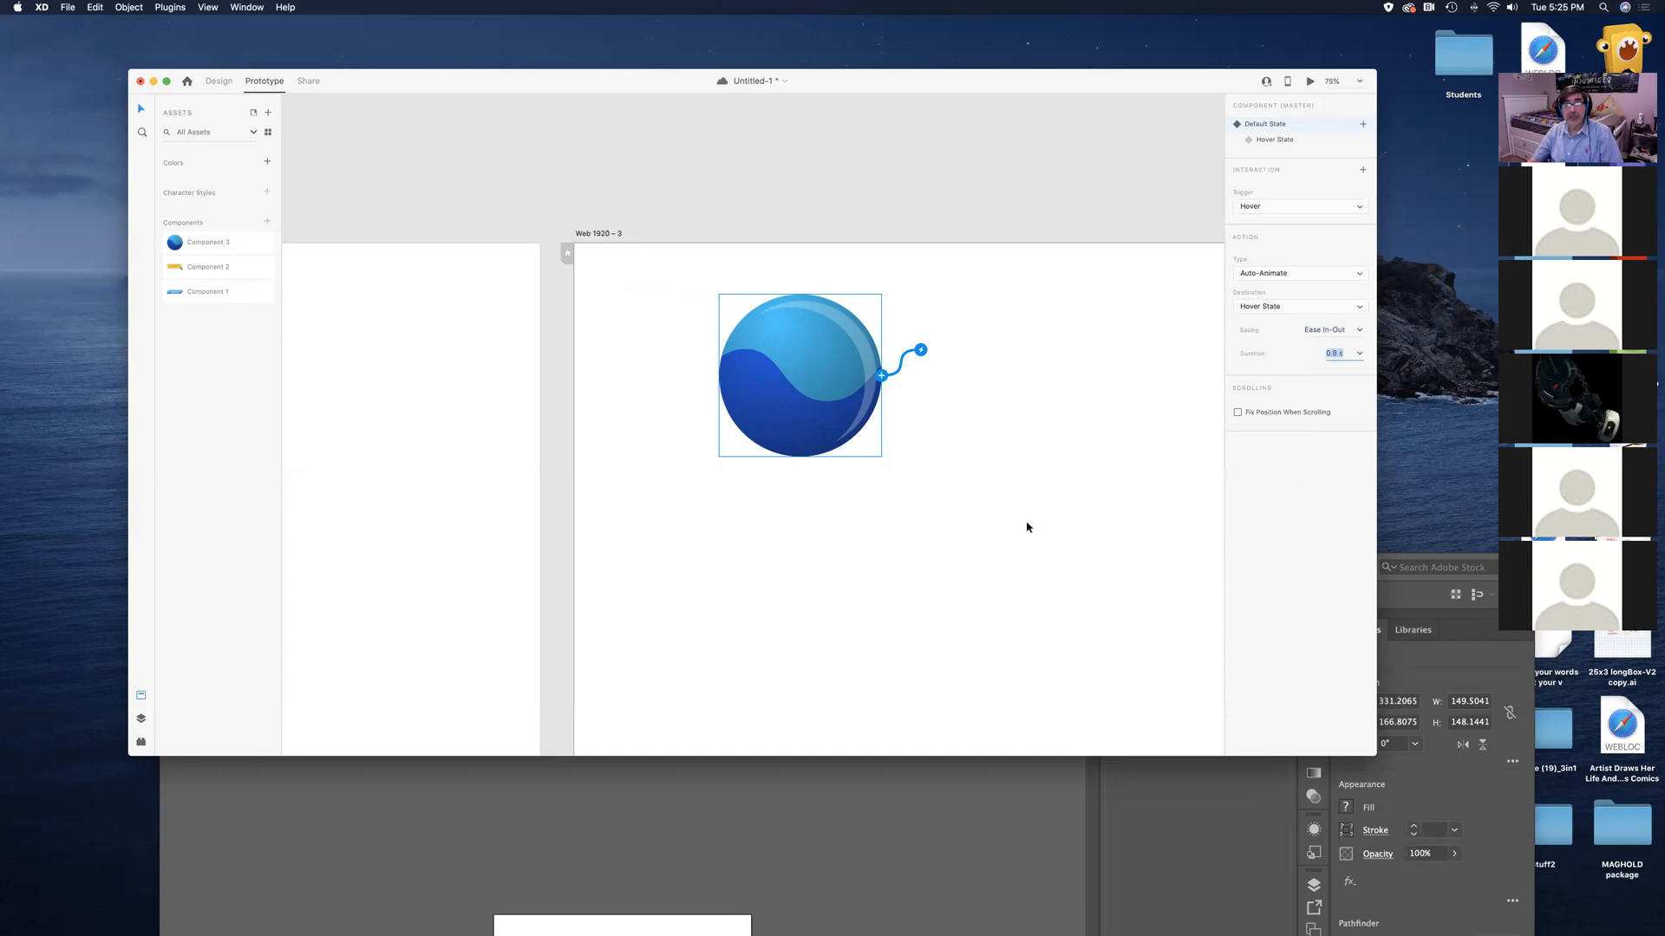
# Preview the sphere's hover animation in a repositioned preview window, close the preview and deselect everything
pyautogui.click(1310, 82)
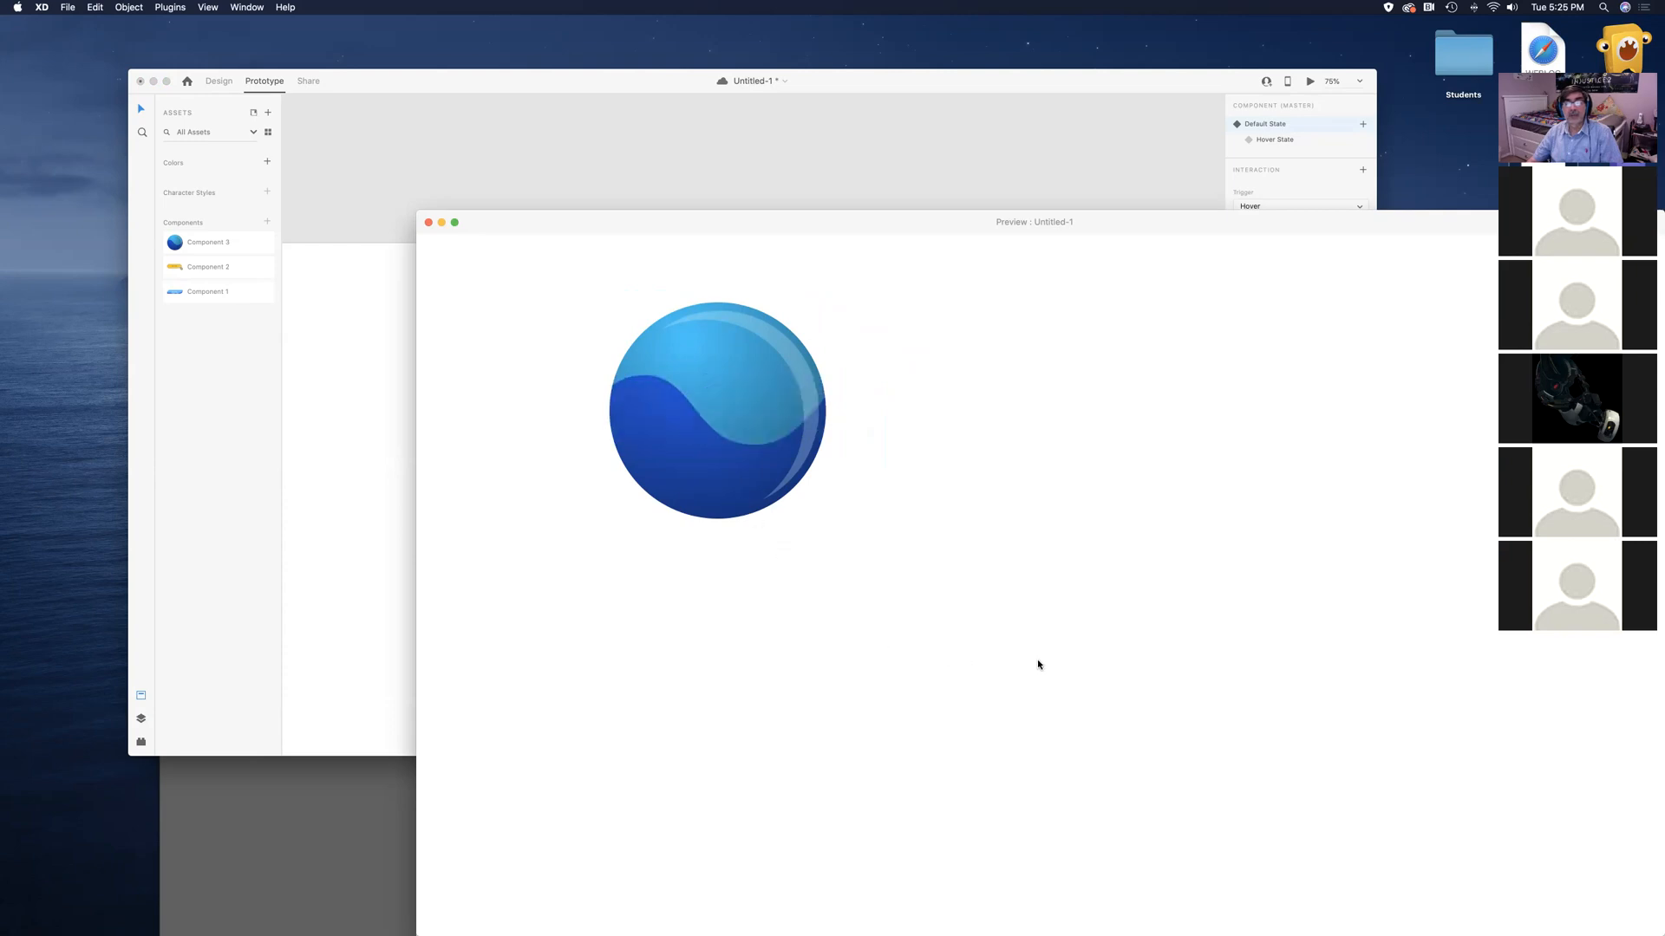
pyautogui.moveTo(945, 227); pyautogui.dragTo(890, 124)
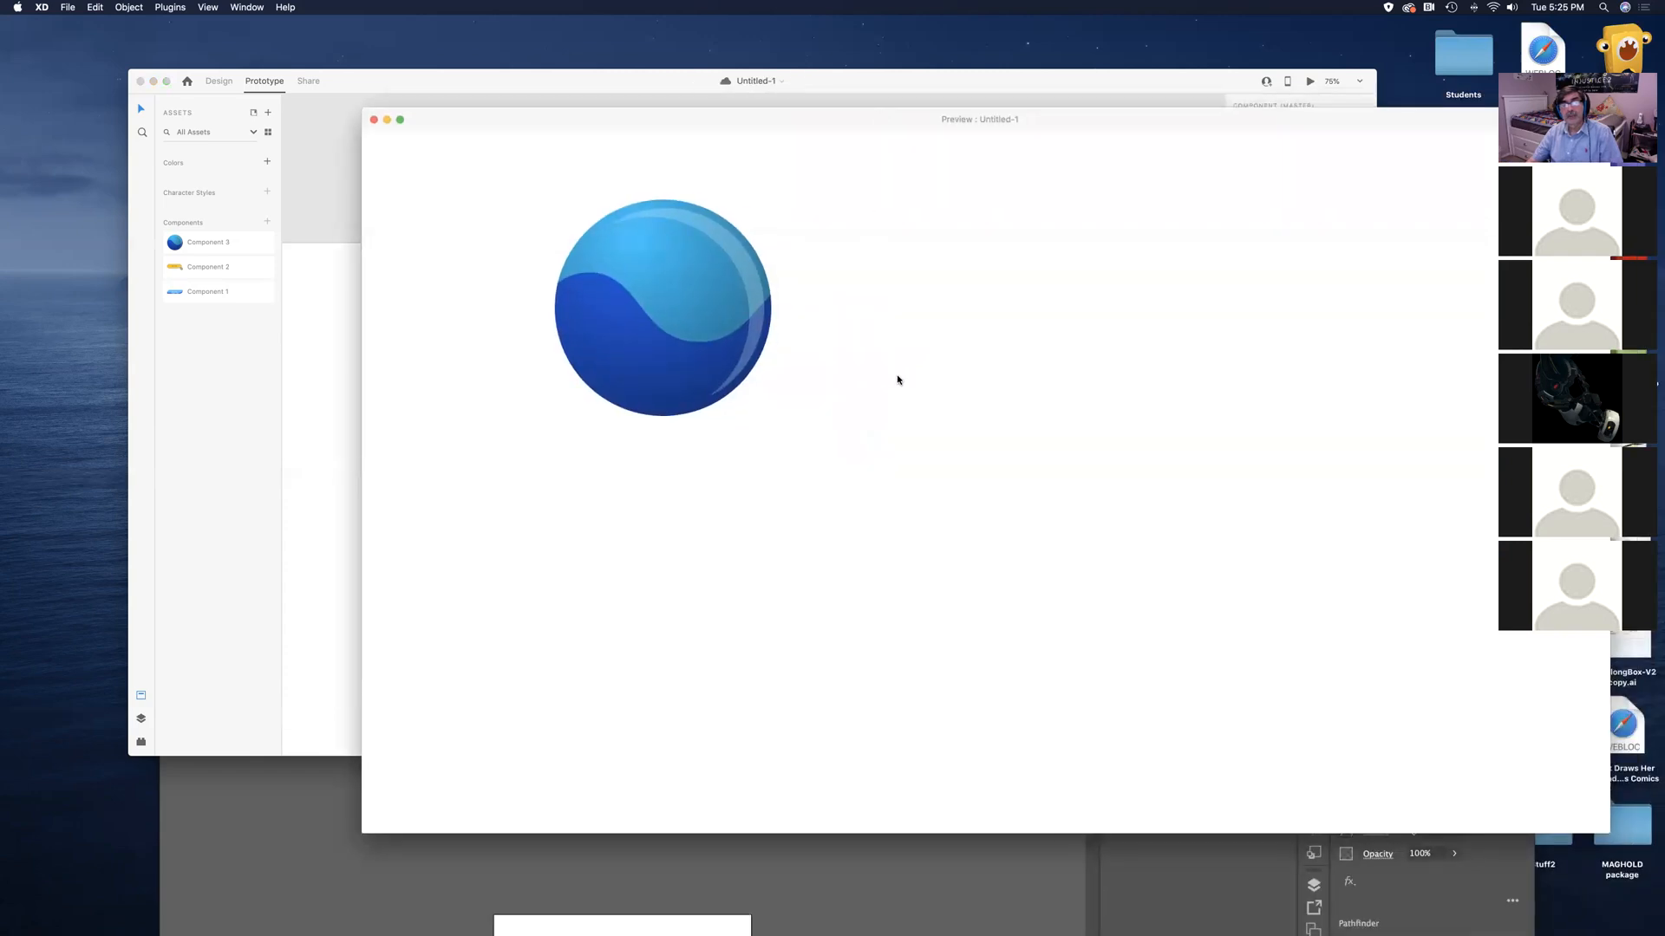
pyautogui.click(375, 123)
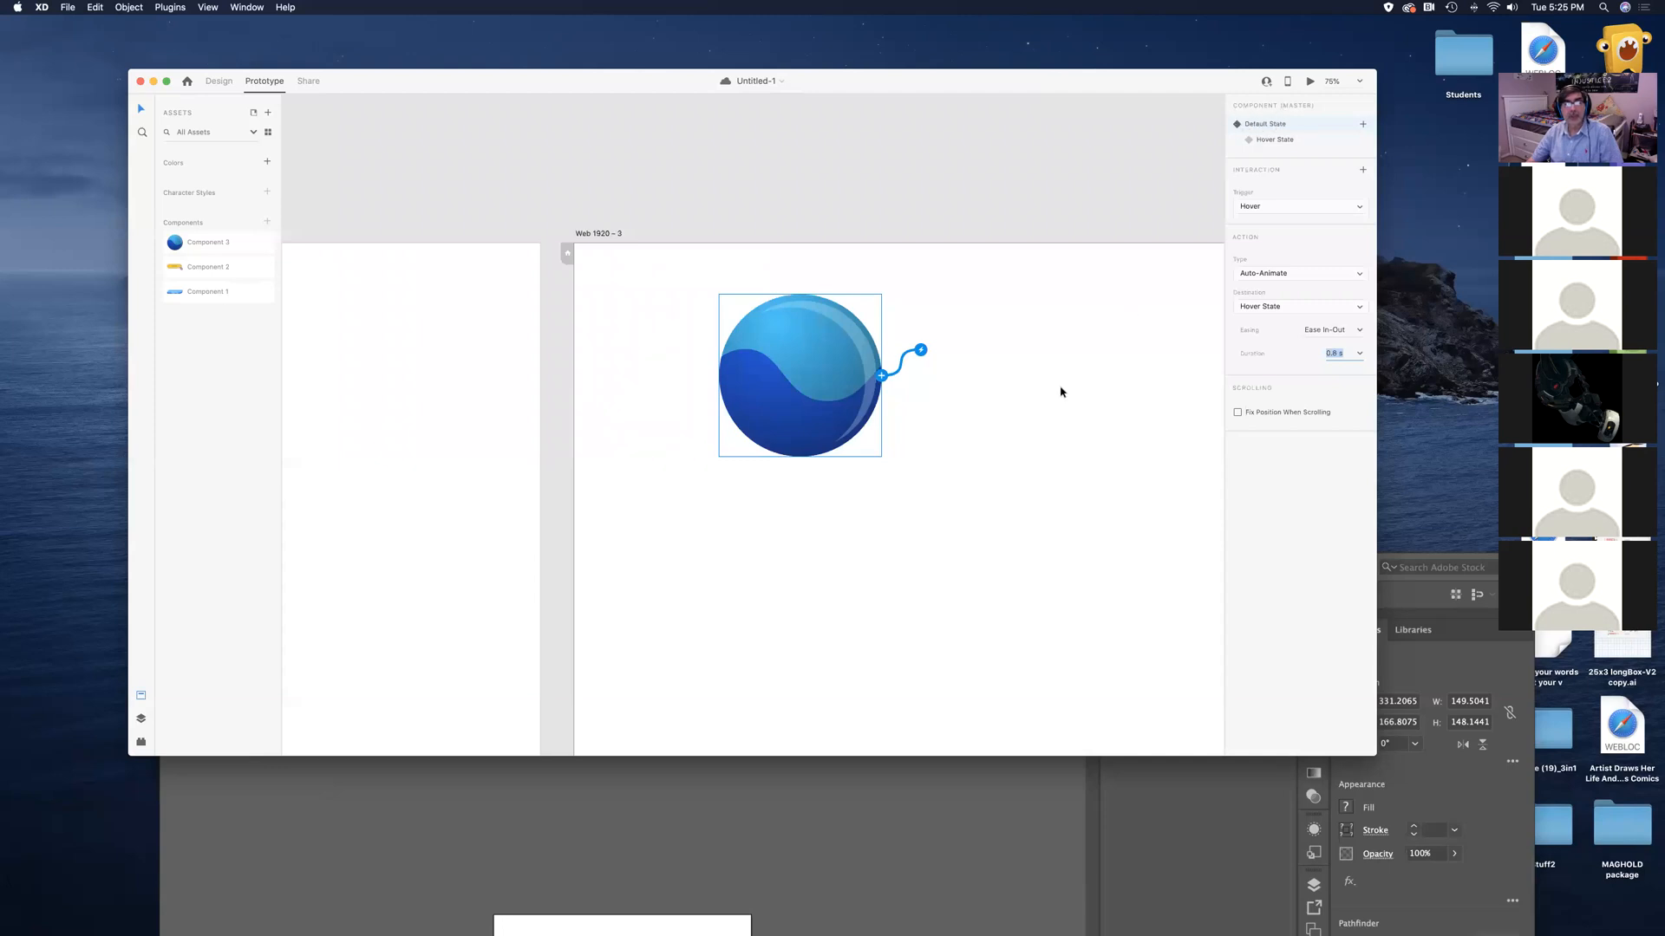
pyautogui.click(907, 481)
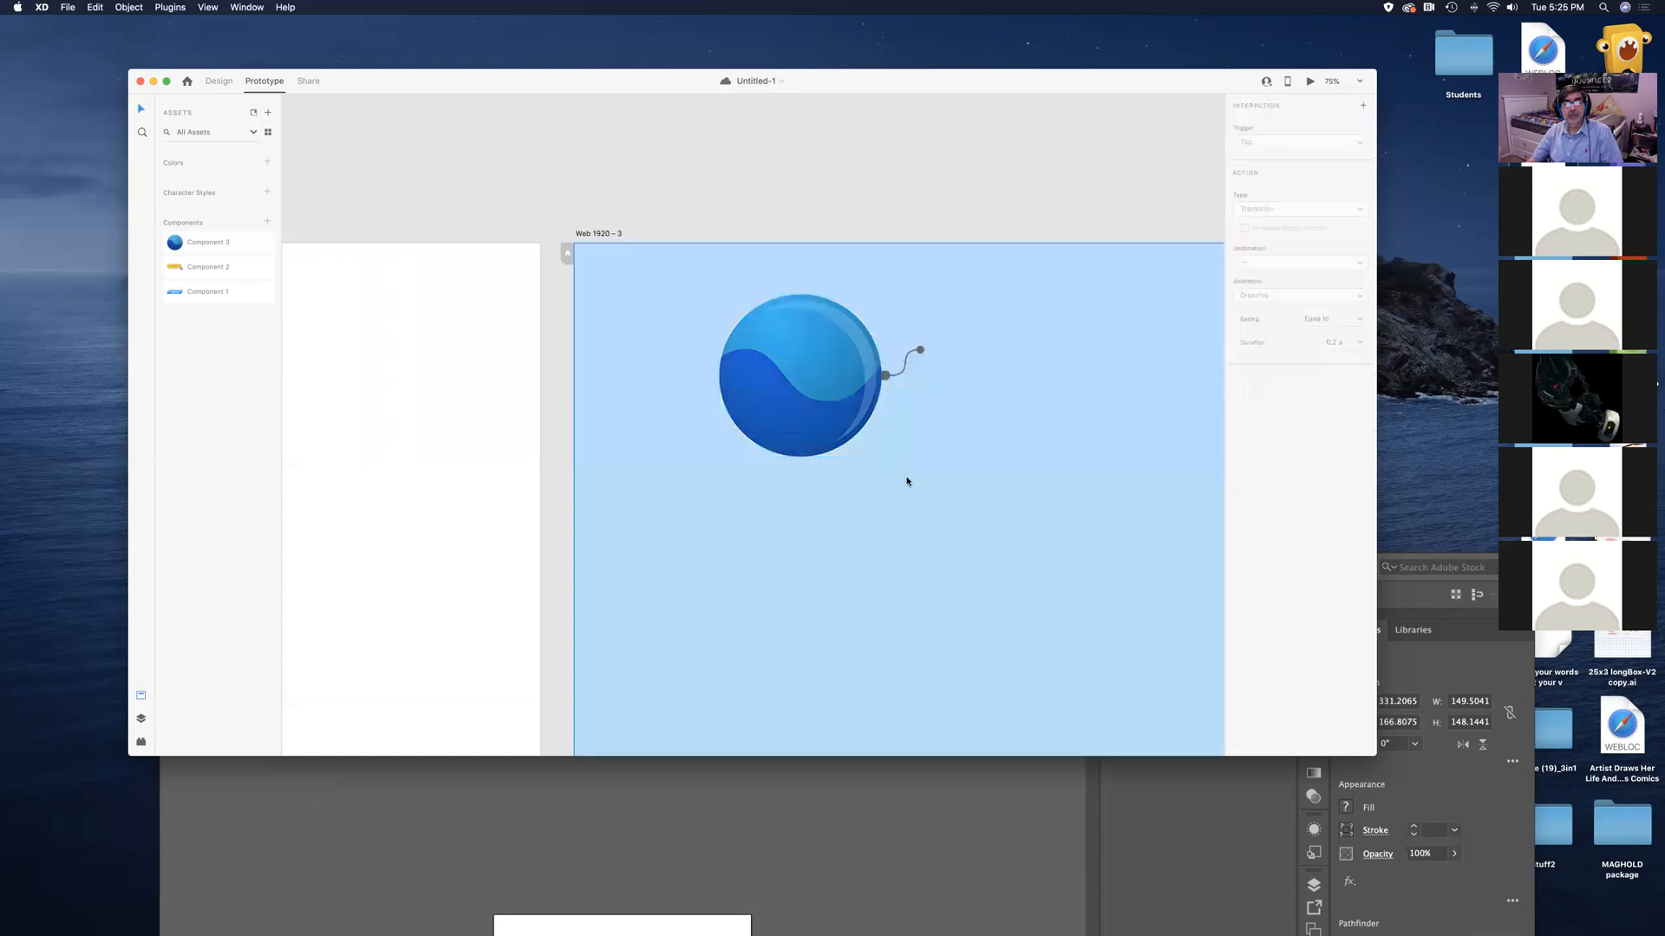
pyautogui.click(997, 173)
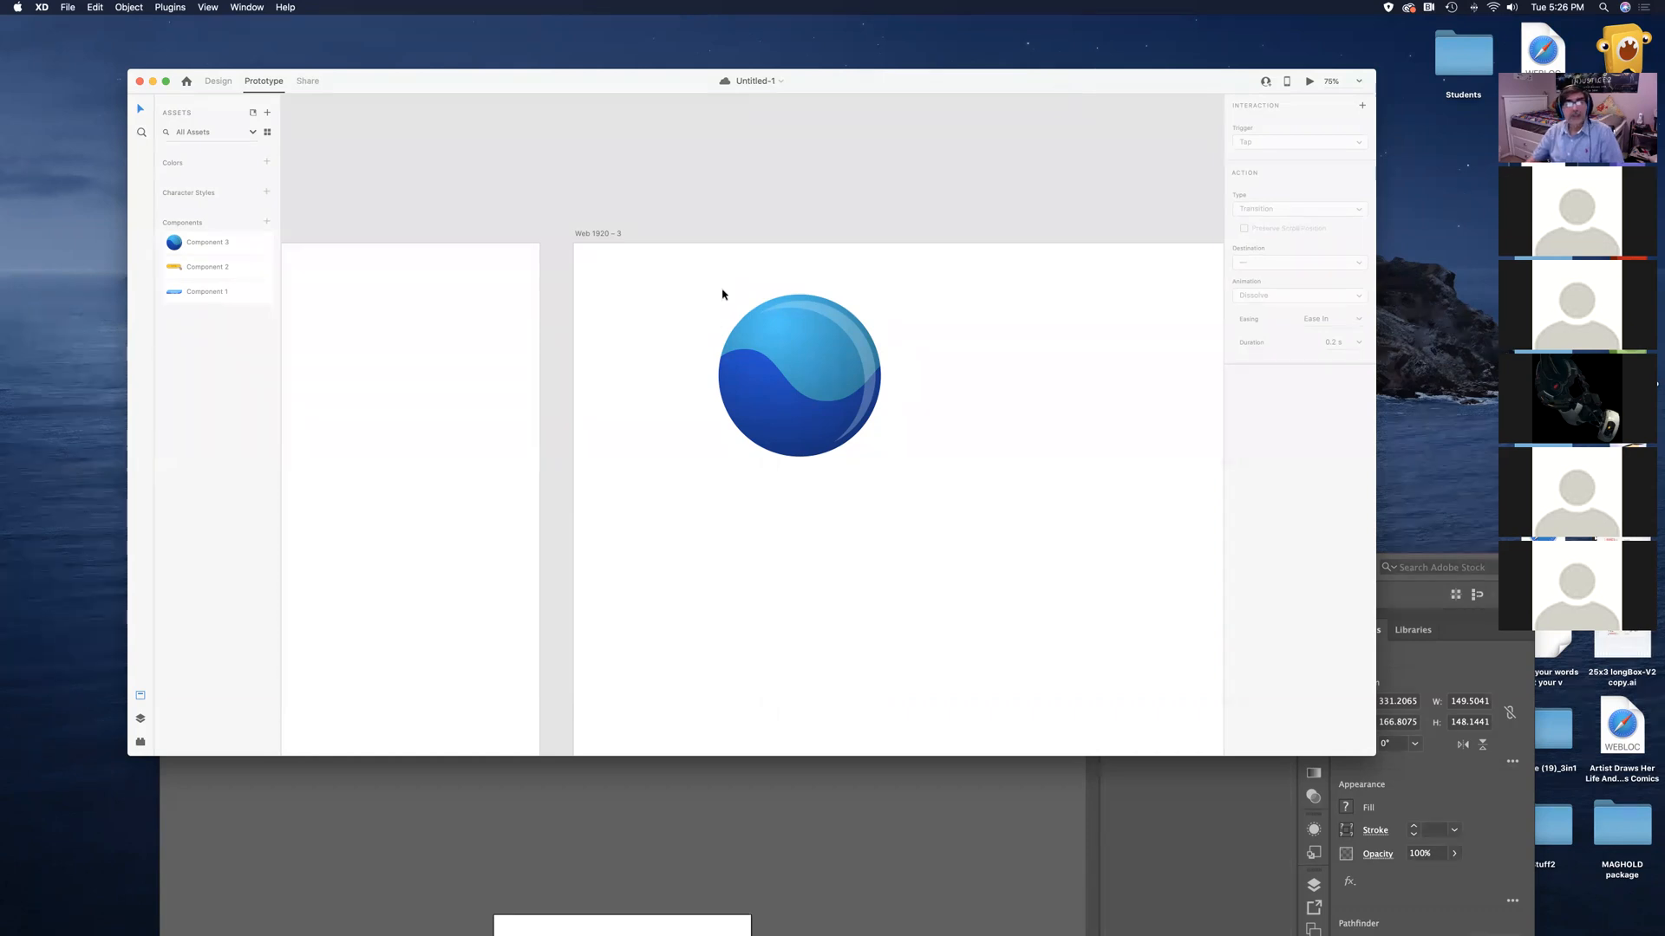
# Reopen the prototype preview and arrange it below the document window so the sphere and the preview are both visible
pyautogui.moveTo(977, 87)
pyautogui.mouseDown()
pyautogui.moveTo(943, 165)
pyautogui.moveTo(978, 111)
pyautogui.mouseUp()
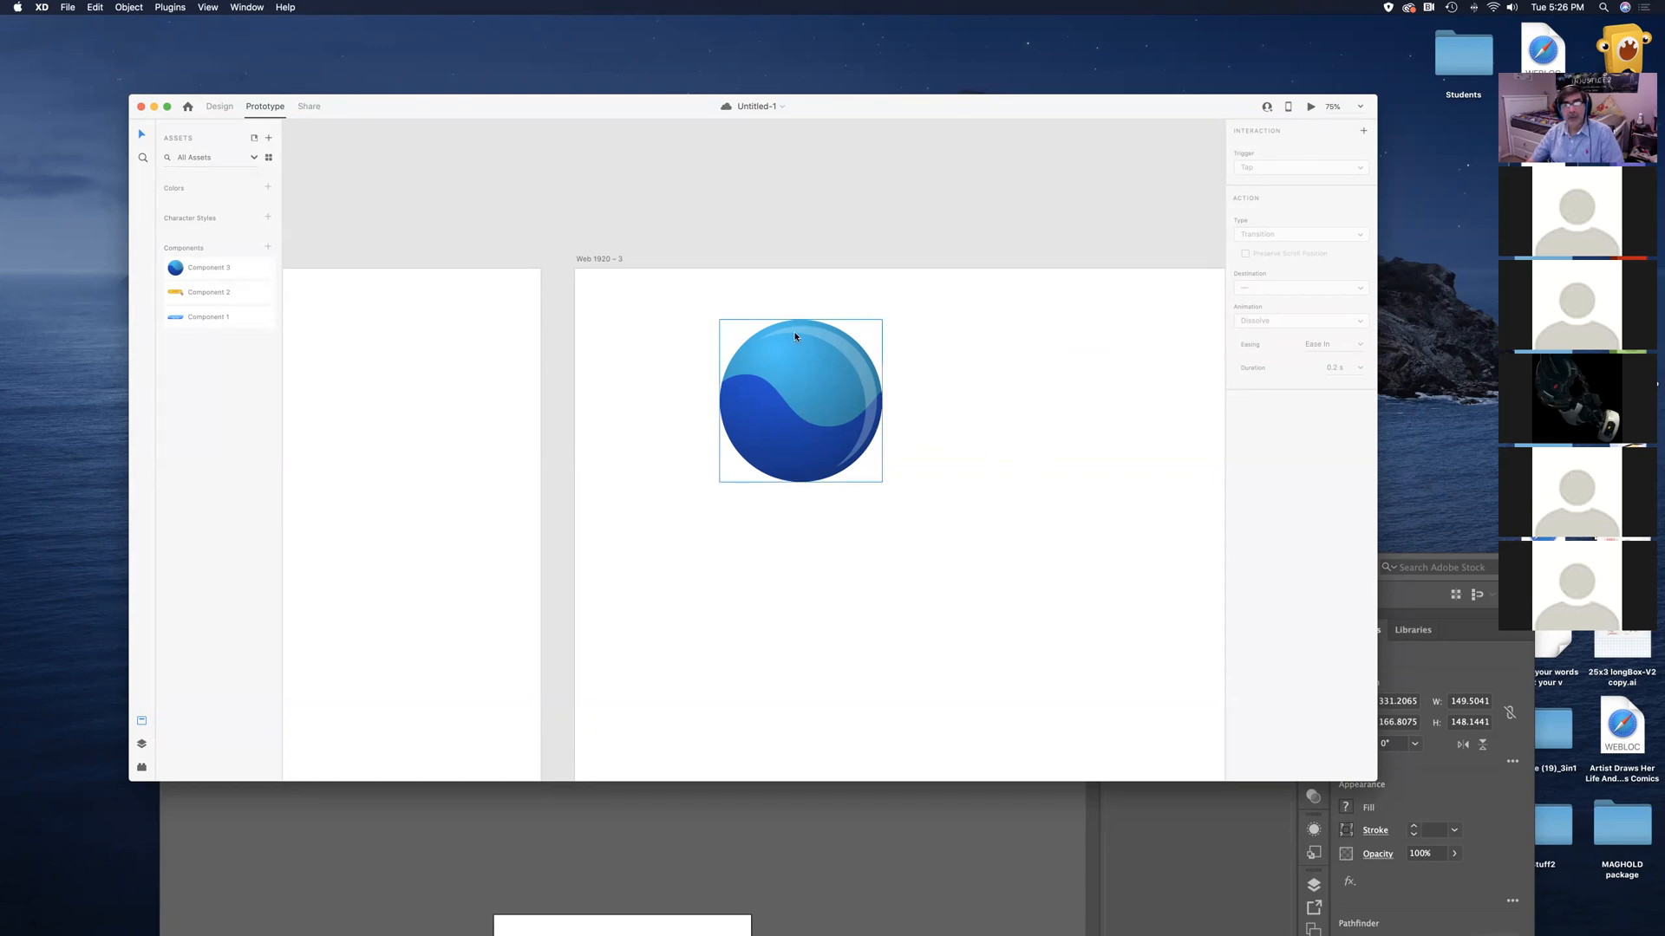
pyautogui.click(1310, 108)
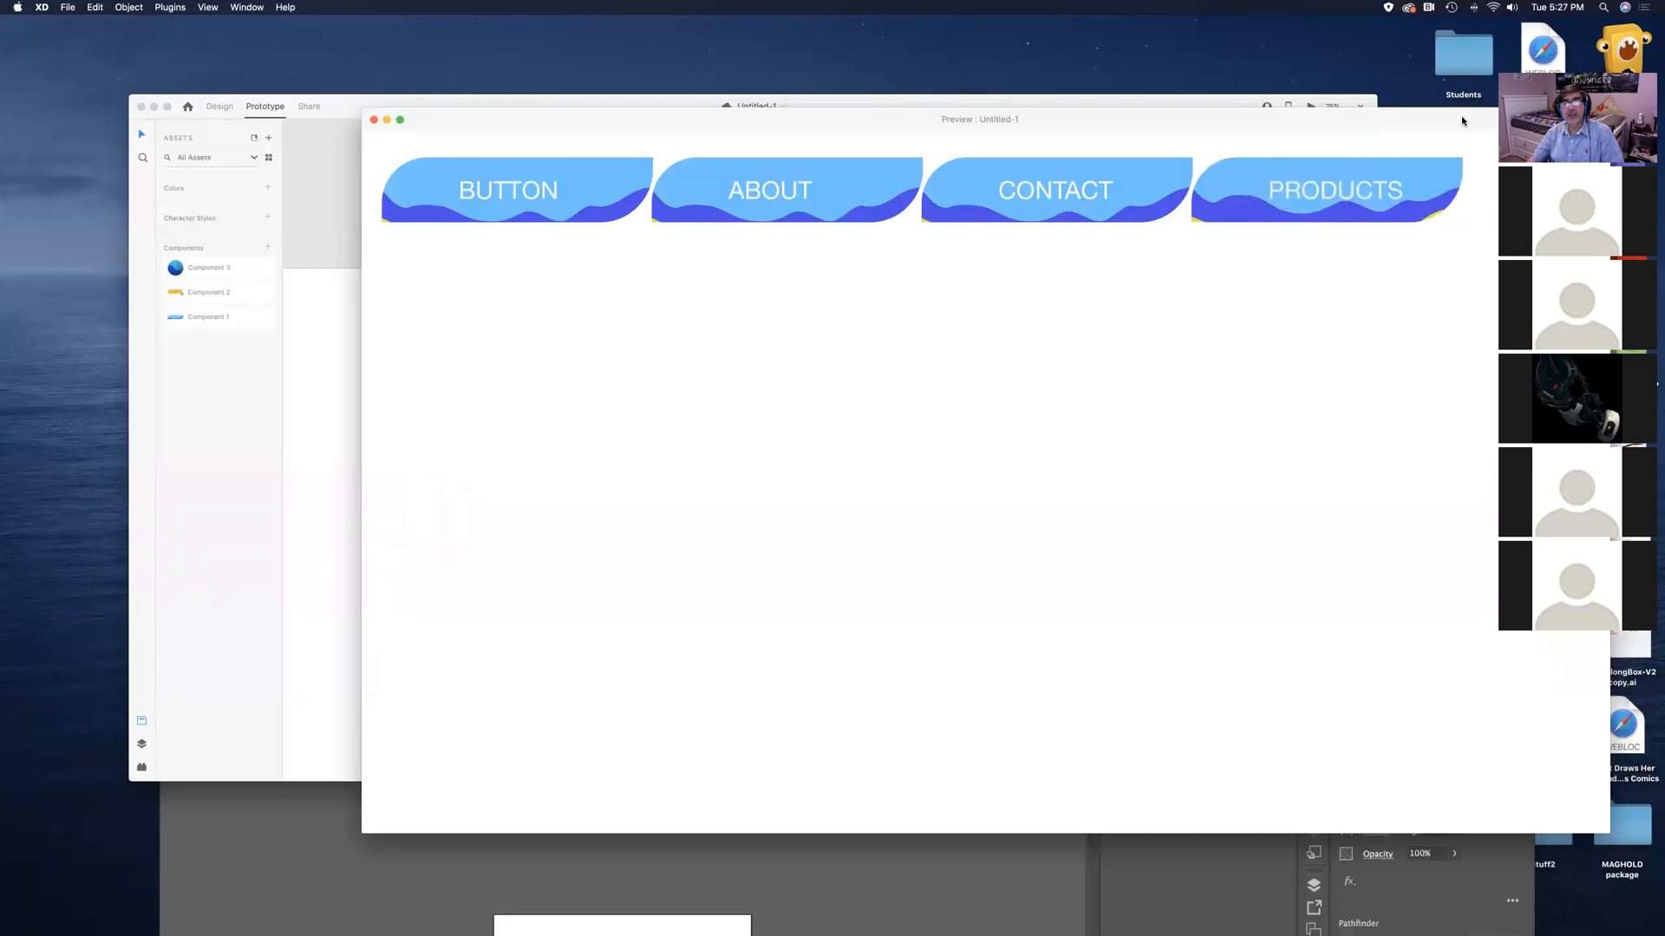
pyautogui.moveTo(1402, 122); pyautogui.dragTo(1214, 250)
pyautogui.moveTo(1225, 380); pyautogui.dragTo(1223, 404)
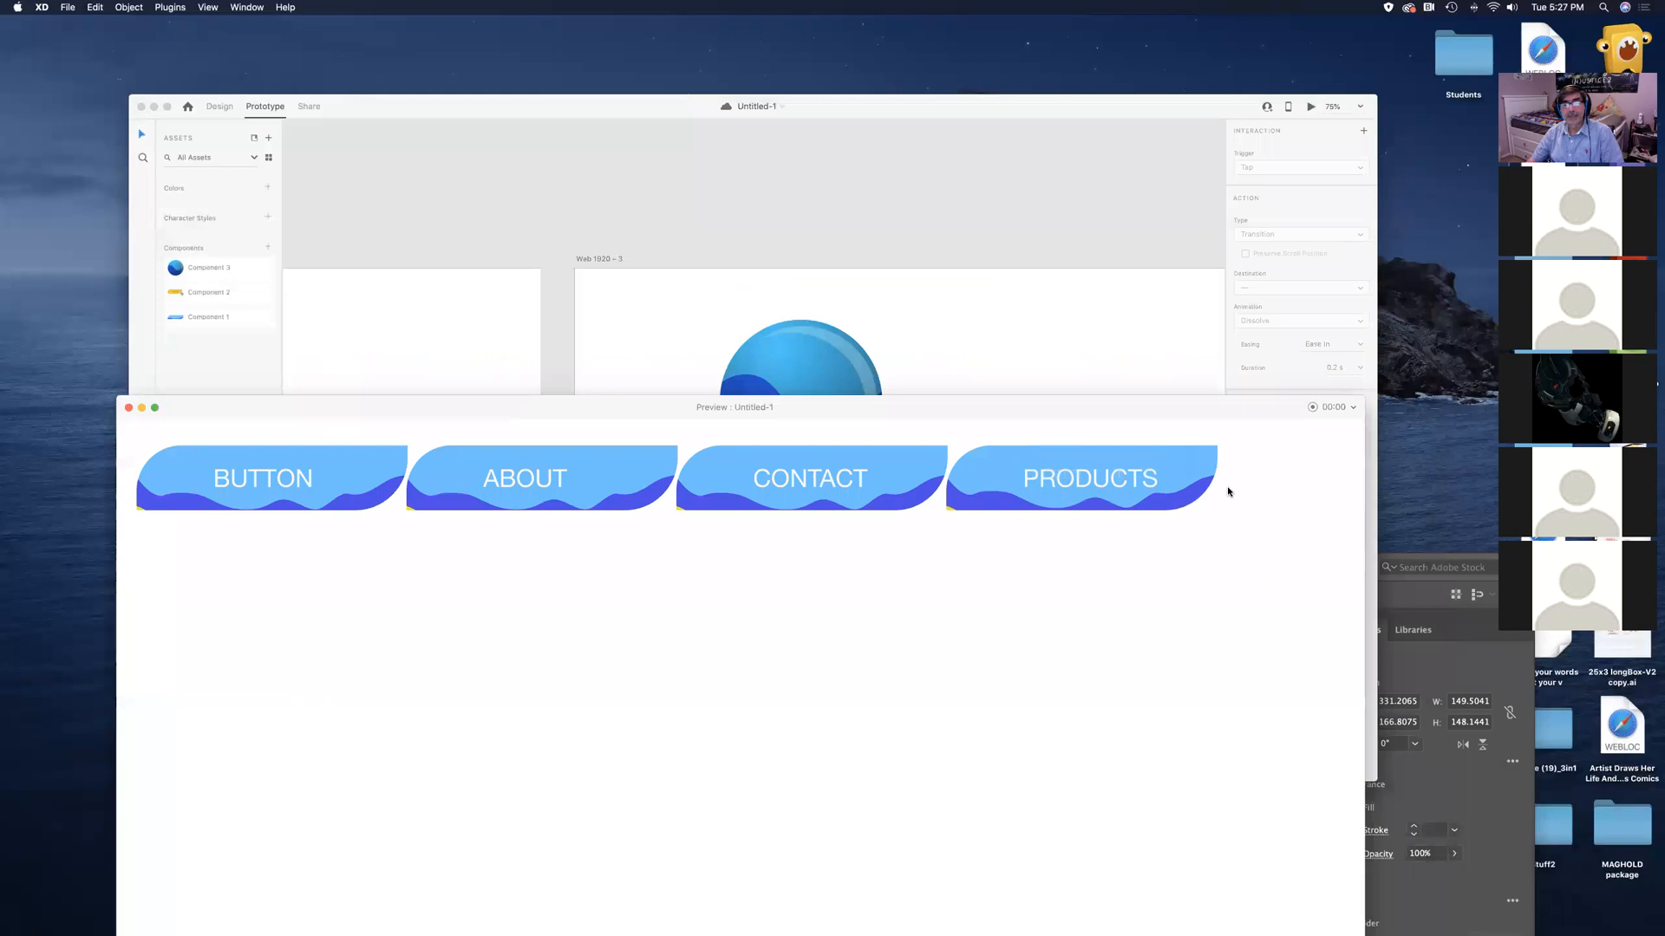
pyautogui.moveTo(1193, 416); pyautogui.dragTo(1277, 462)
pyautogui.click(370, 374)
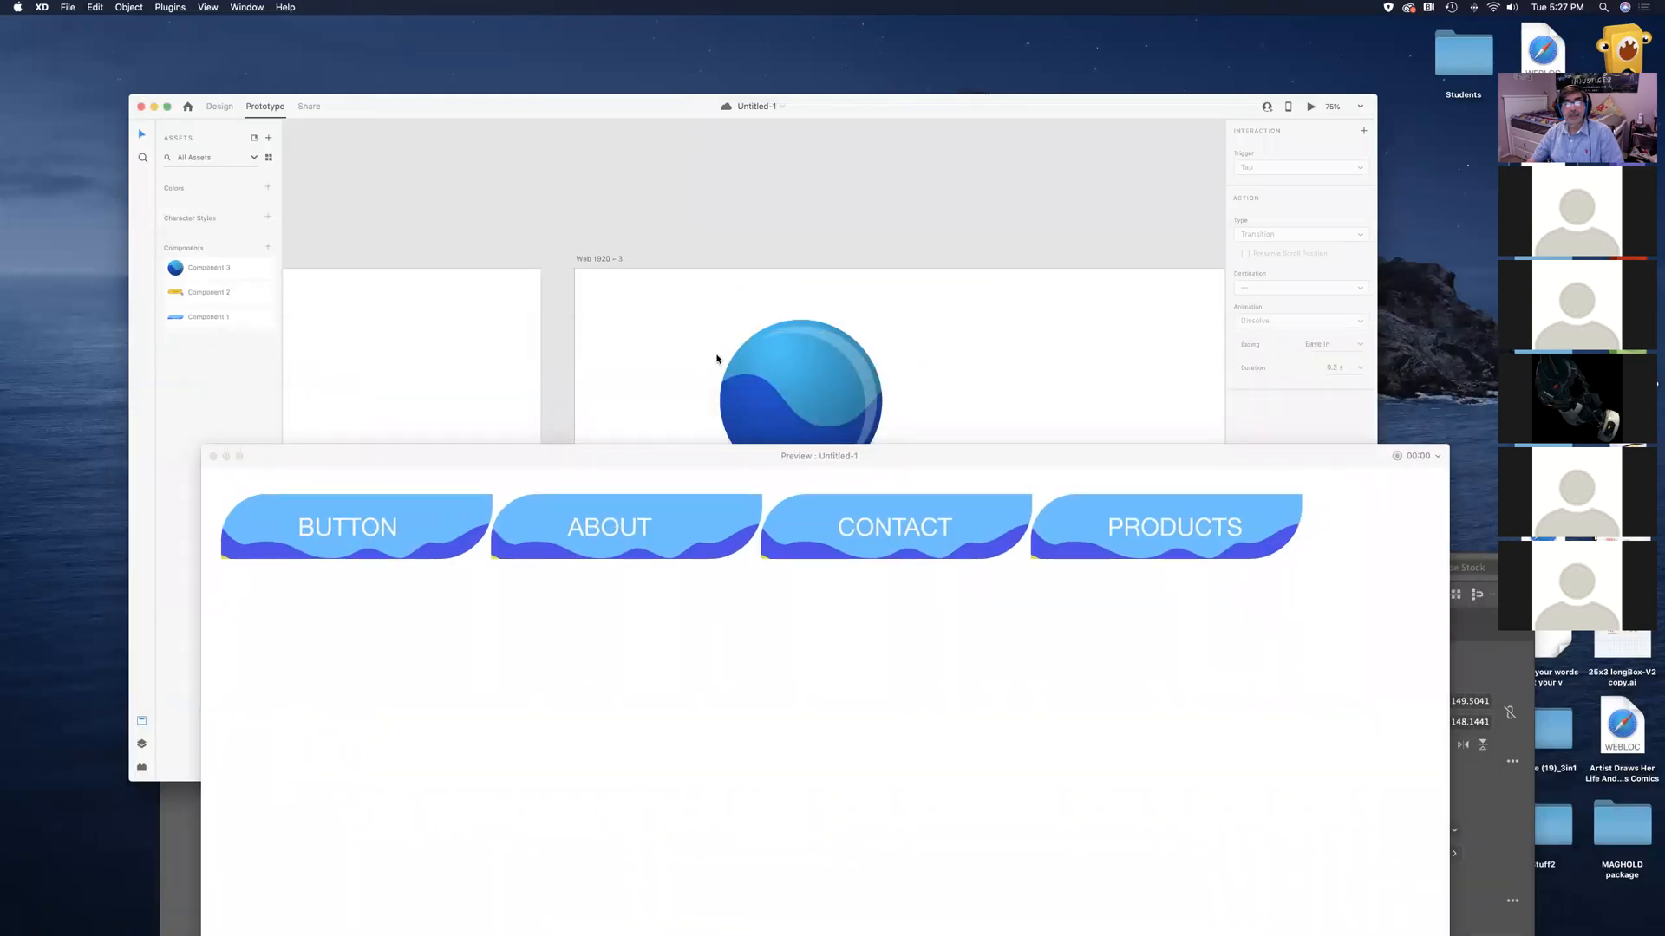
pyautogui.moveTo(825, 110); pyautogui.dragTo(892, 52)
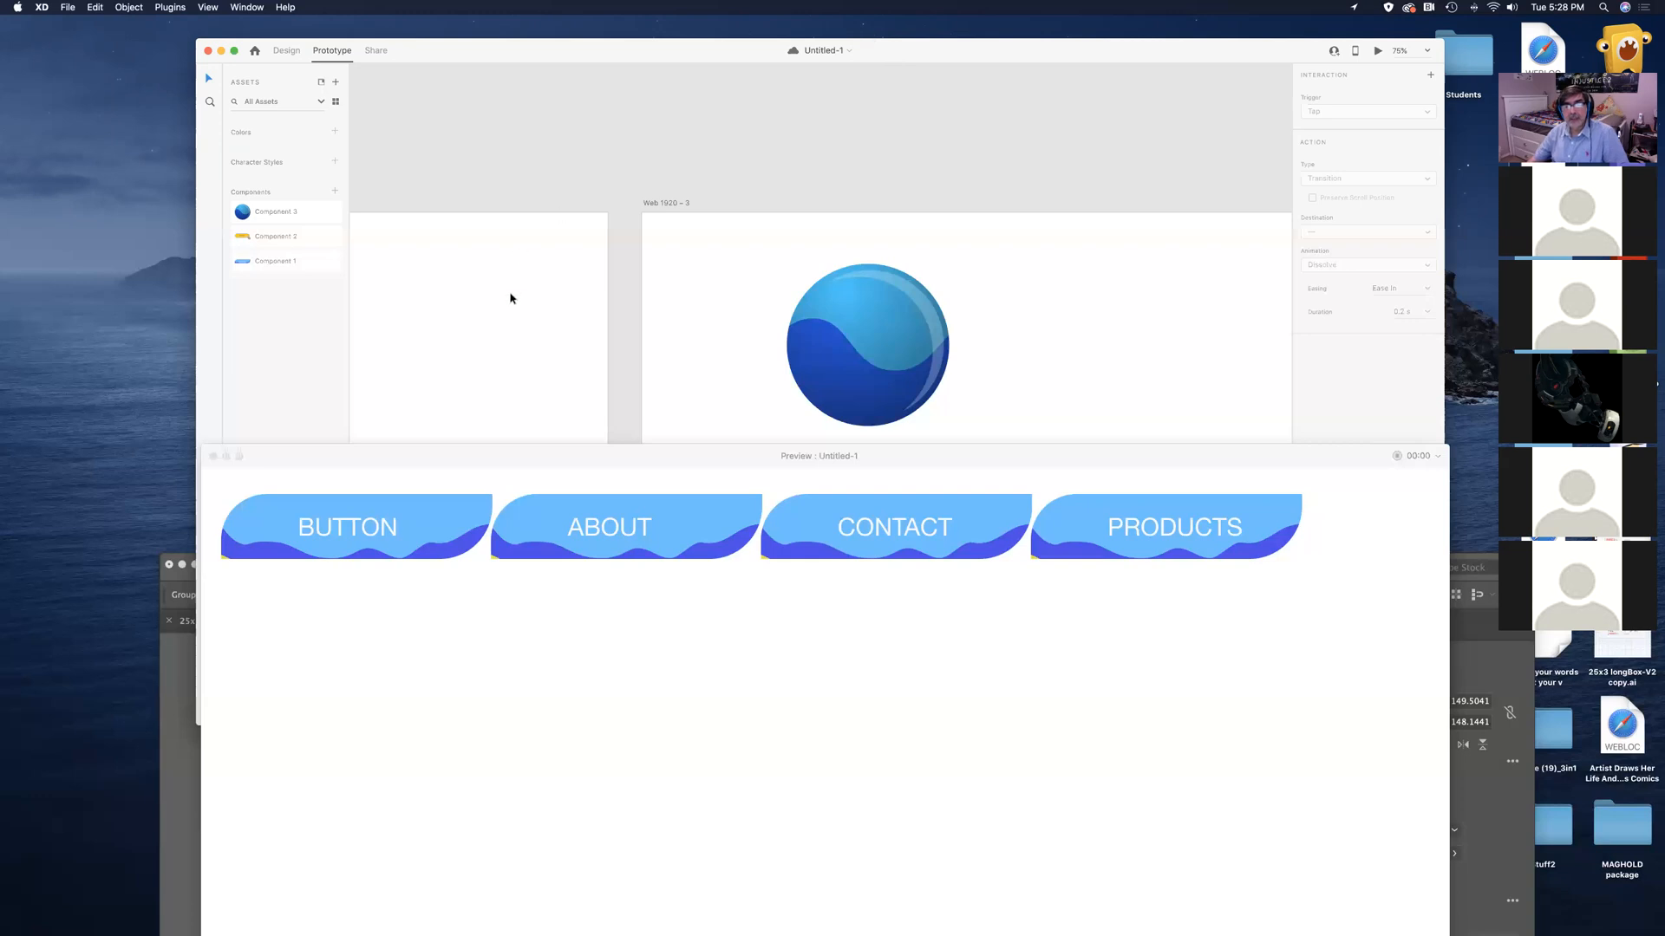
pyautogui.moveTo(996, 454); pyautogui.dragTo(936, 583)
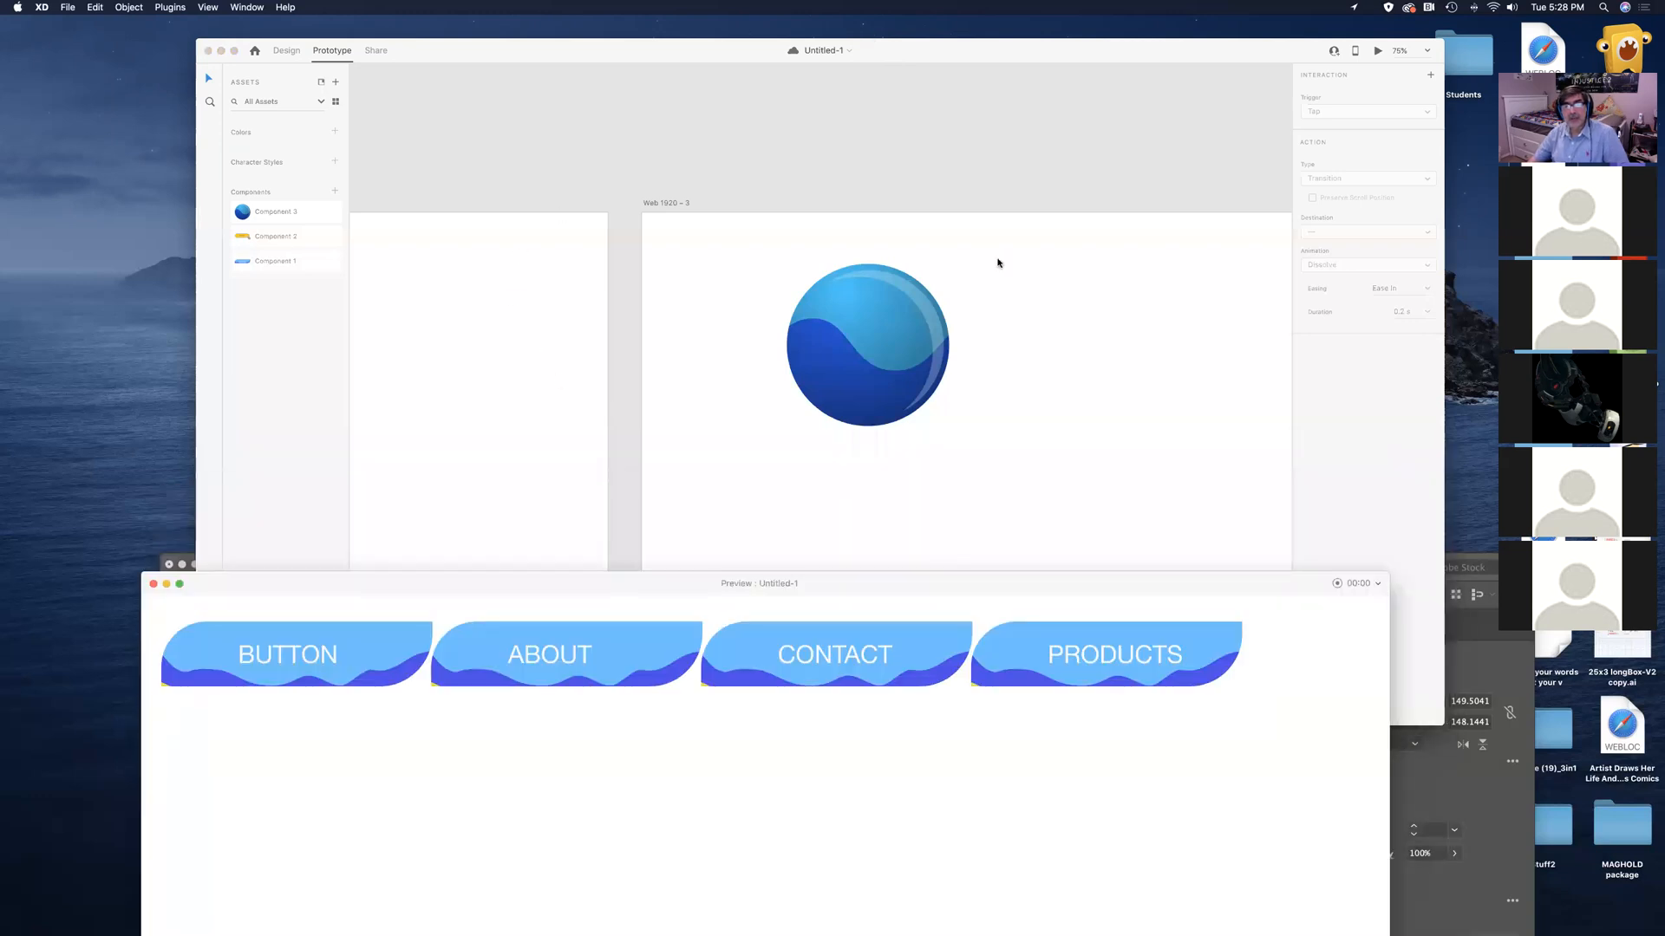
# Shift the sphere component slightly right and up on Web 1920 – 3, showing it in the preview, and deselect it
pyautogui.click(970, 111)
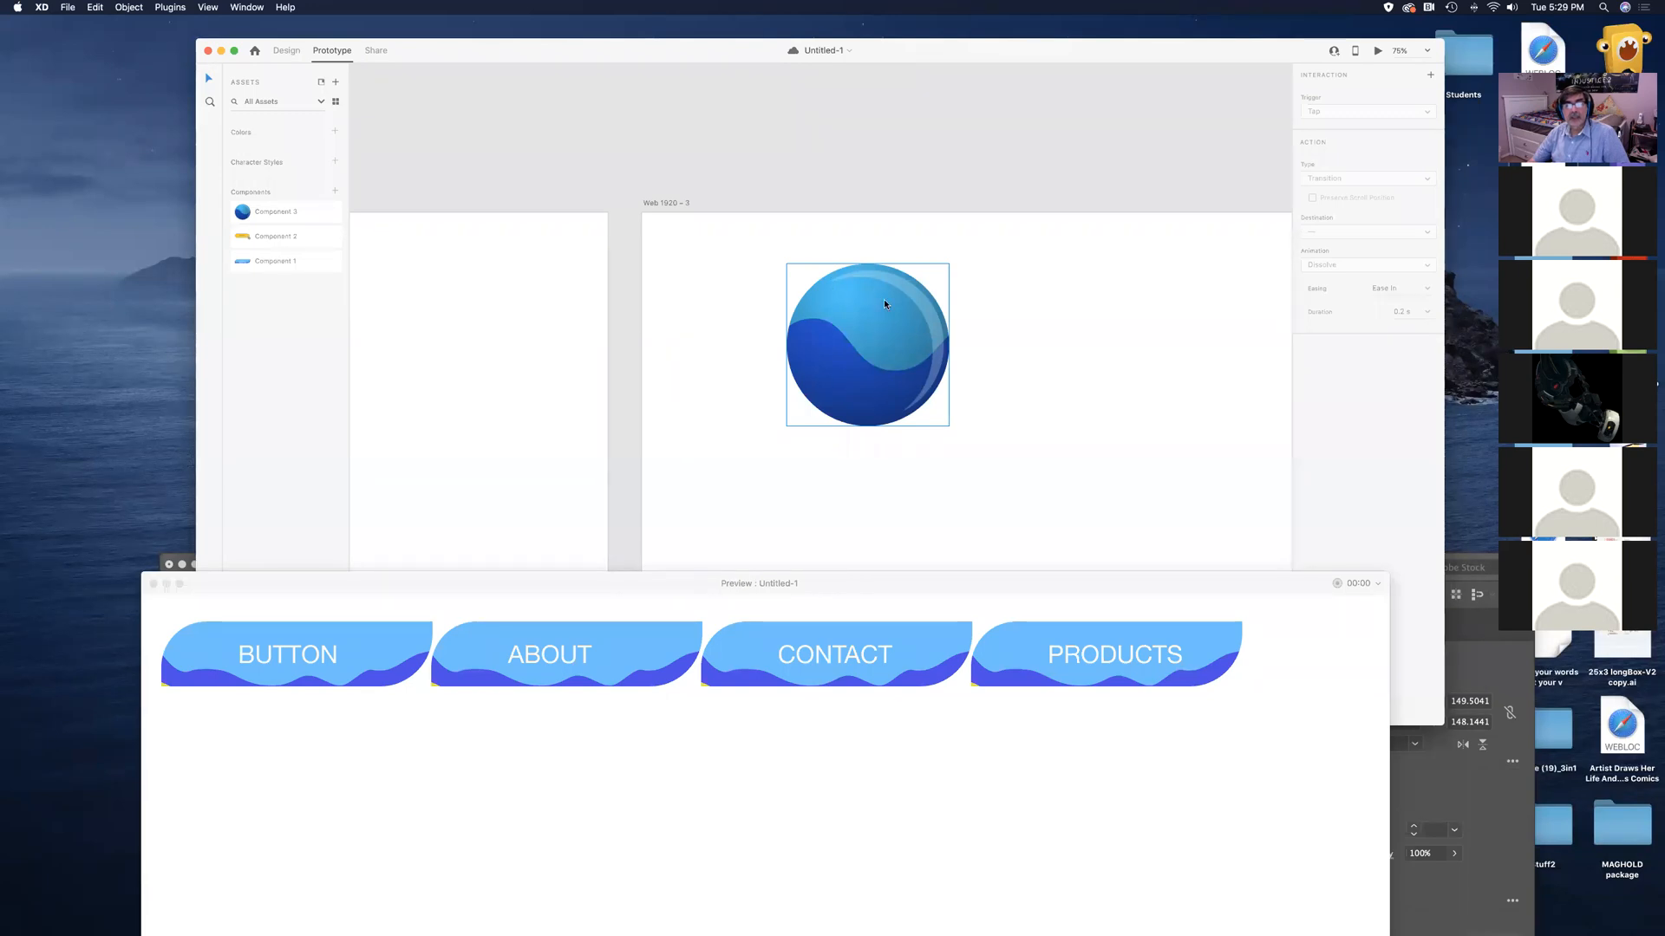
pyautogui.click(902, 347)
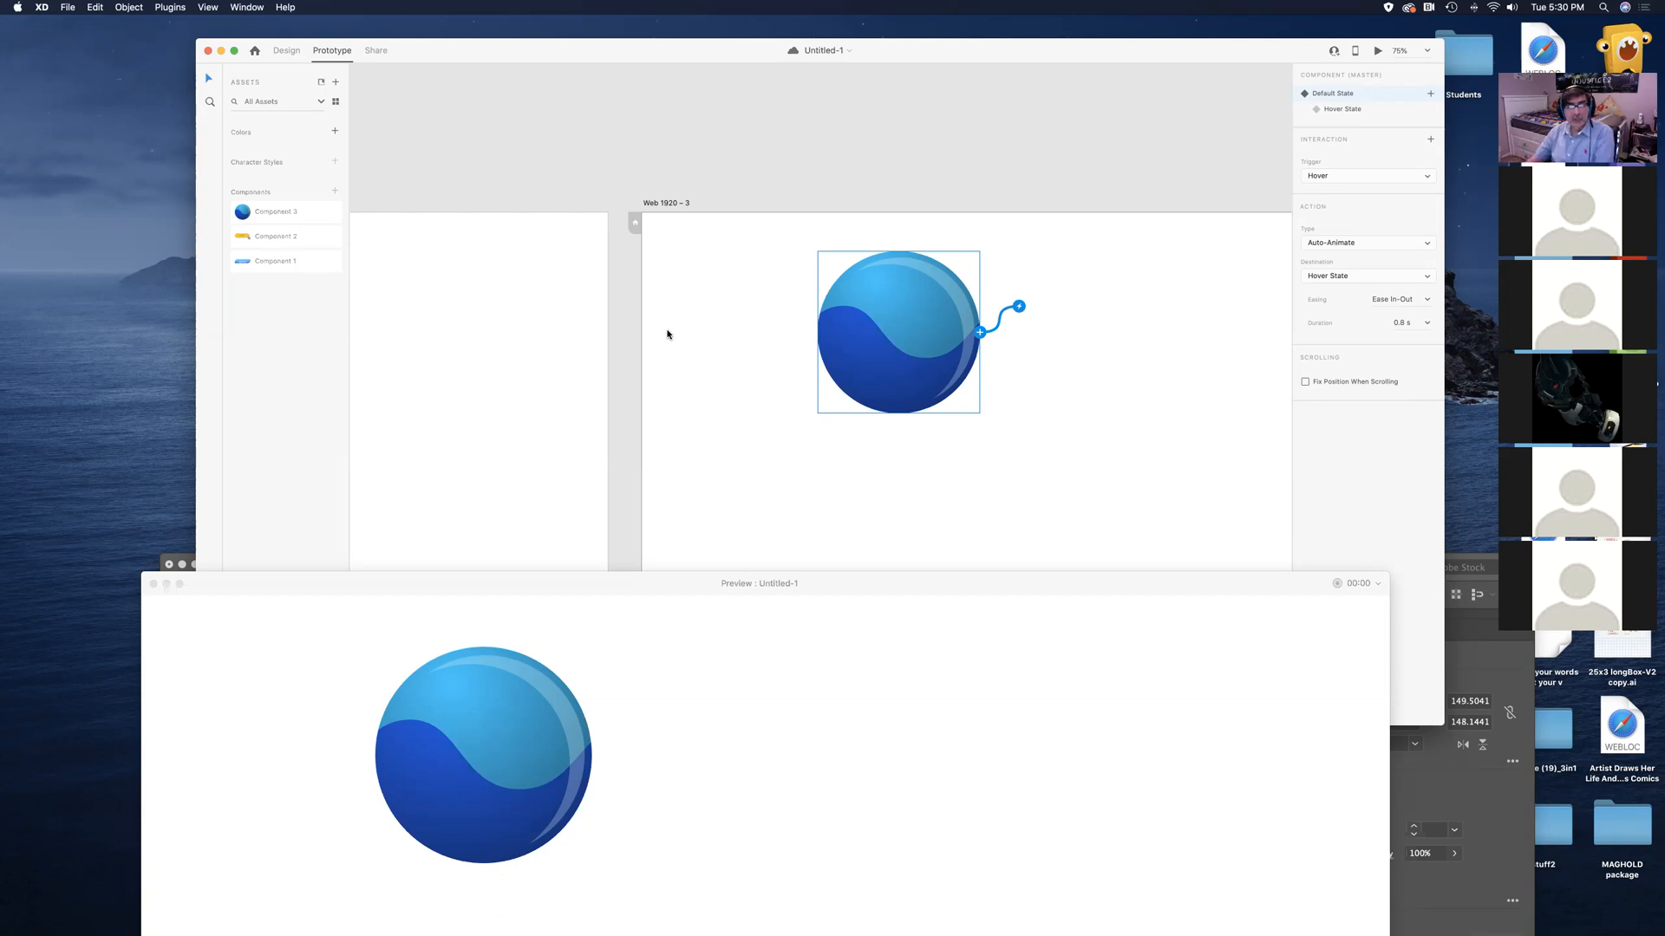
pyautogui.click(1105, 390)
pyautogui.click(1037, 158)
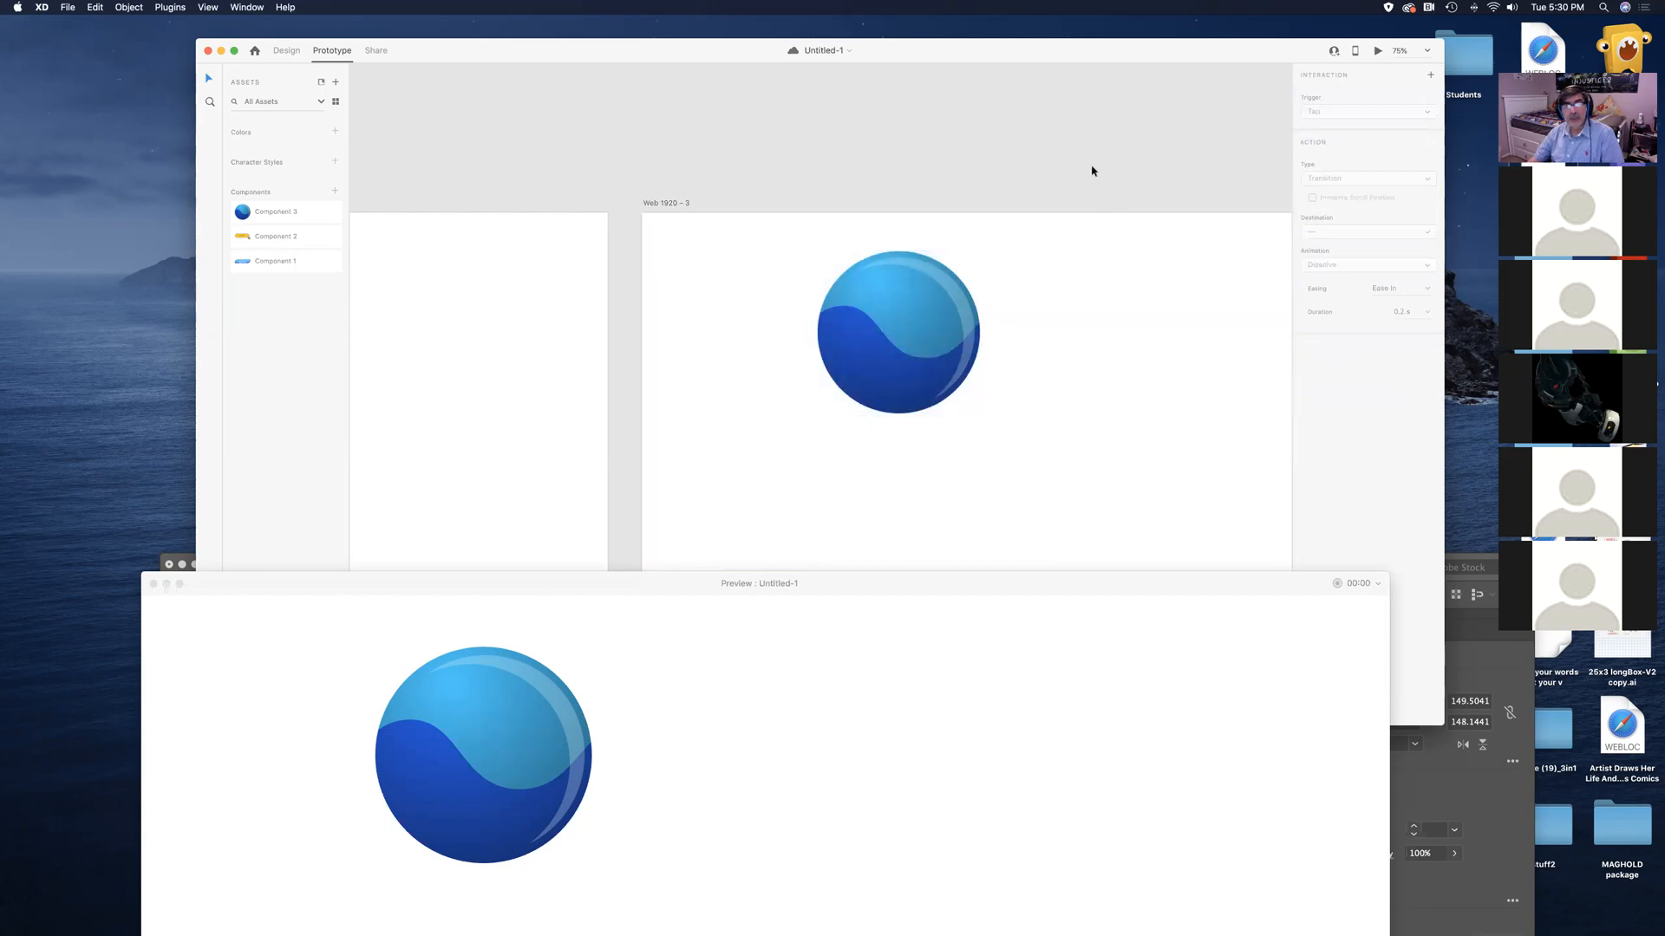
pyautogui.moveTo(1005, 57); pyautogui.dragTo(1003, 153)
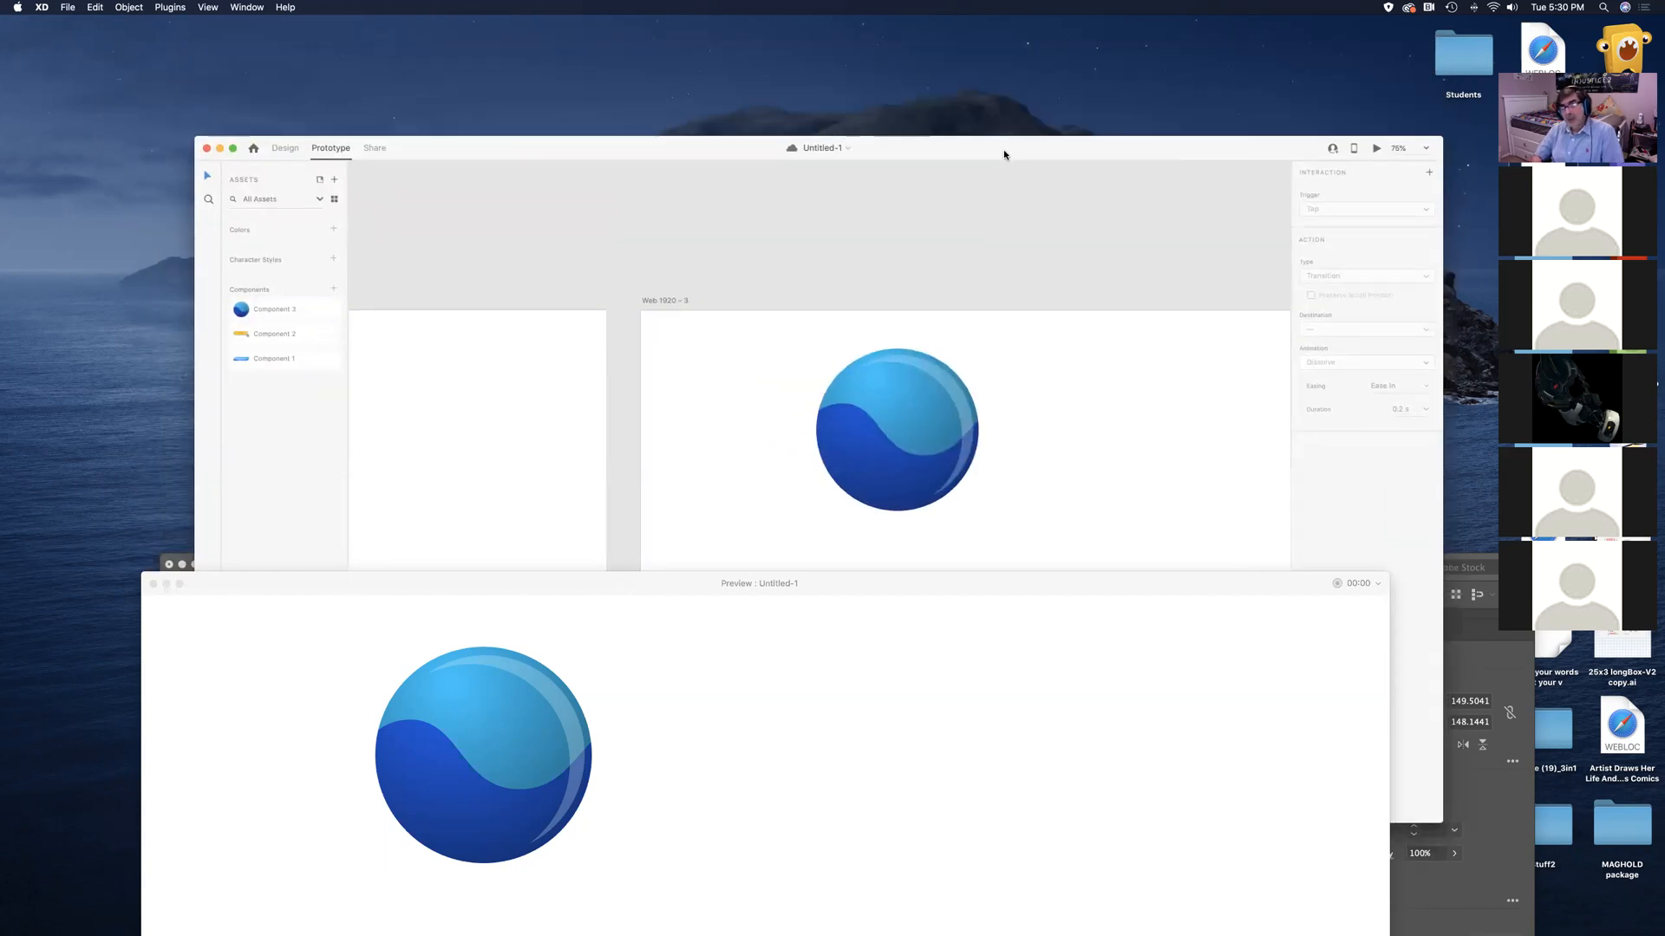